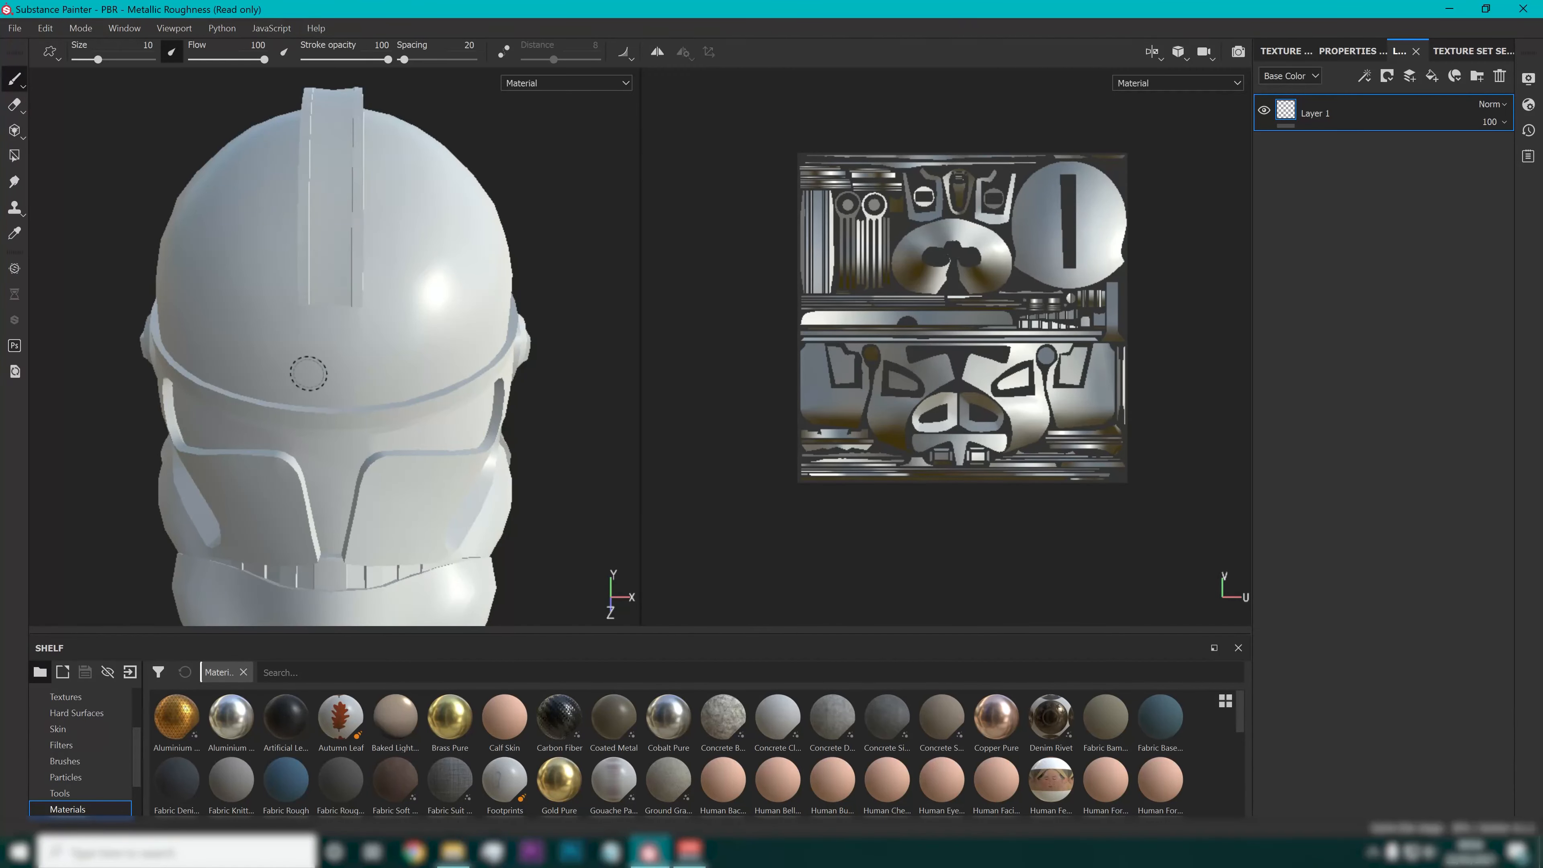
Examine the clone helmet model from the front and below, including the breather canisters and chin details.
{"action": "right_click_drag", "start_coordinate": [367, 493], "coordinate": [375, 527], "text": "alt"}
{"action": "middle_click_drag", "start_coordinate": [502, 615], "coordinate": [402, 484], "text": "alt"}
{"action": "left_click_drag", "start_coordinate": [401, 484], "coordinate": [389, 322], "text": "alt"}
{"action": "right_click_drag", "start_coordinate": [389, 322], "coordinate": [461, 598], "text": "alt"}
{"action": "middle_click_drag", "start_coordinate": [461, 598], "coordinate": [370, 425], "text": "alt"}
{"action": "mouse_move", "coordinate": [370, 425]}
{"action": "right_mouse_down", "text": "alt"}
{"action": "mouse_move", "coordinate": [361, 480]}
{"action": "mouse_move", "coordinate": [308, 395]}
{"action": "right_mouse_up", "text": "alt"}
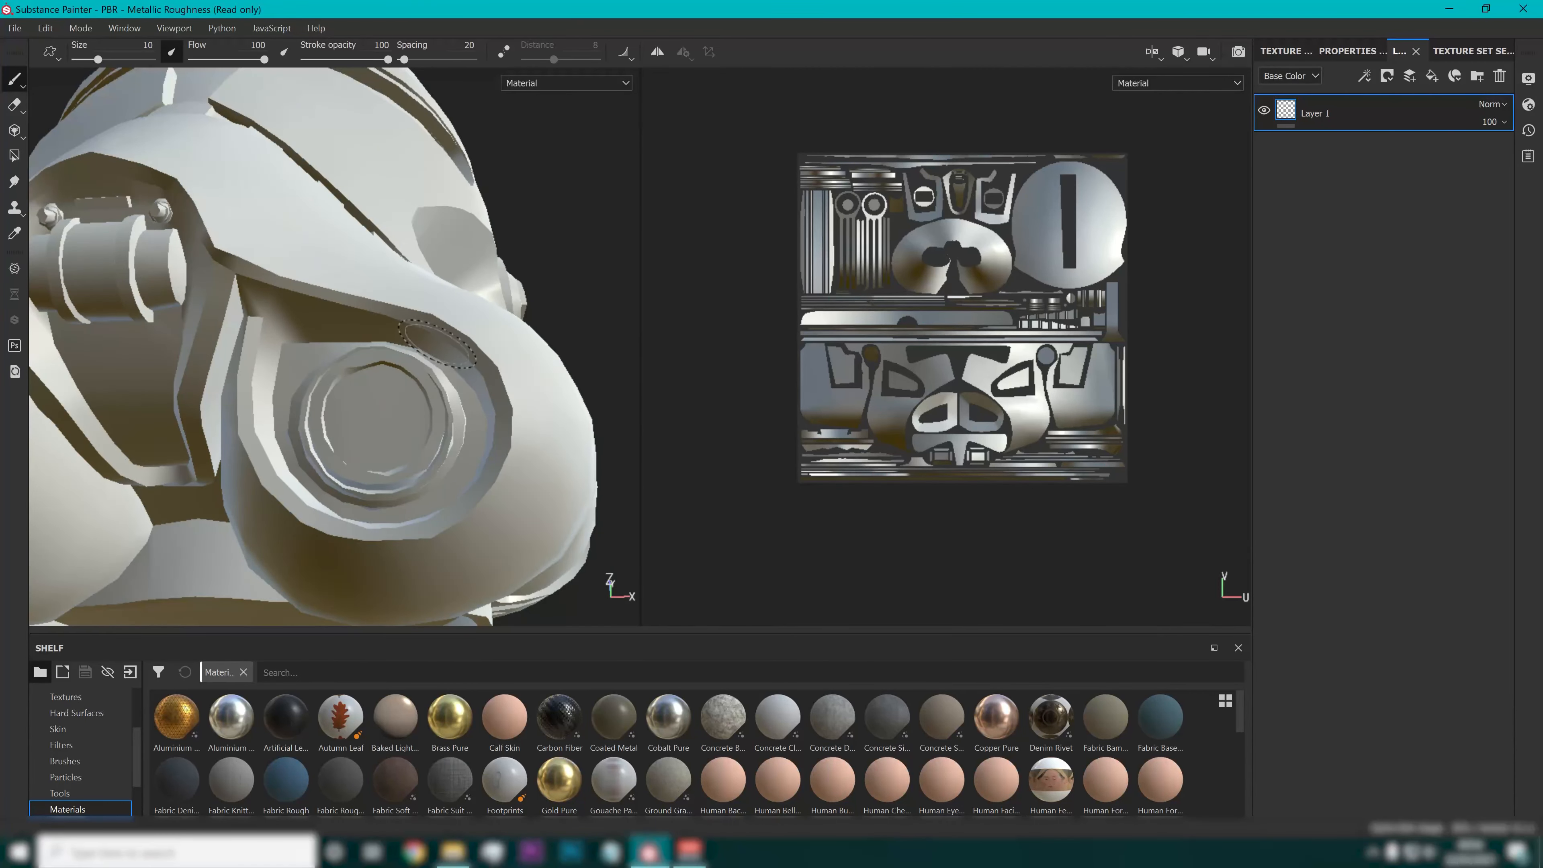
{"action": "left_click_drag", "start_coordinate": [392, 188], "coordinate": [417, 232], "text": "alt"}
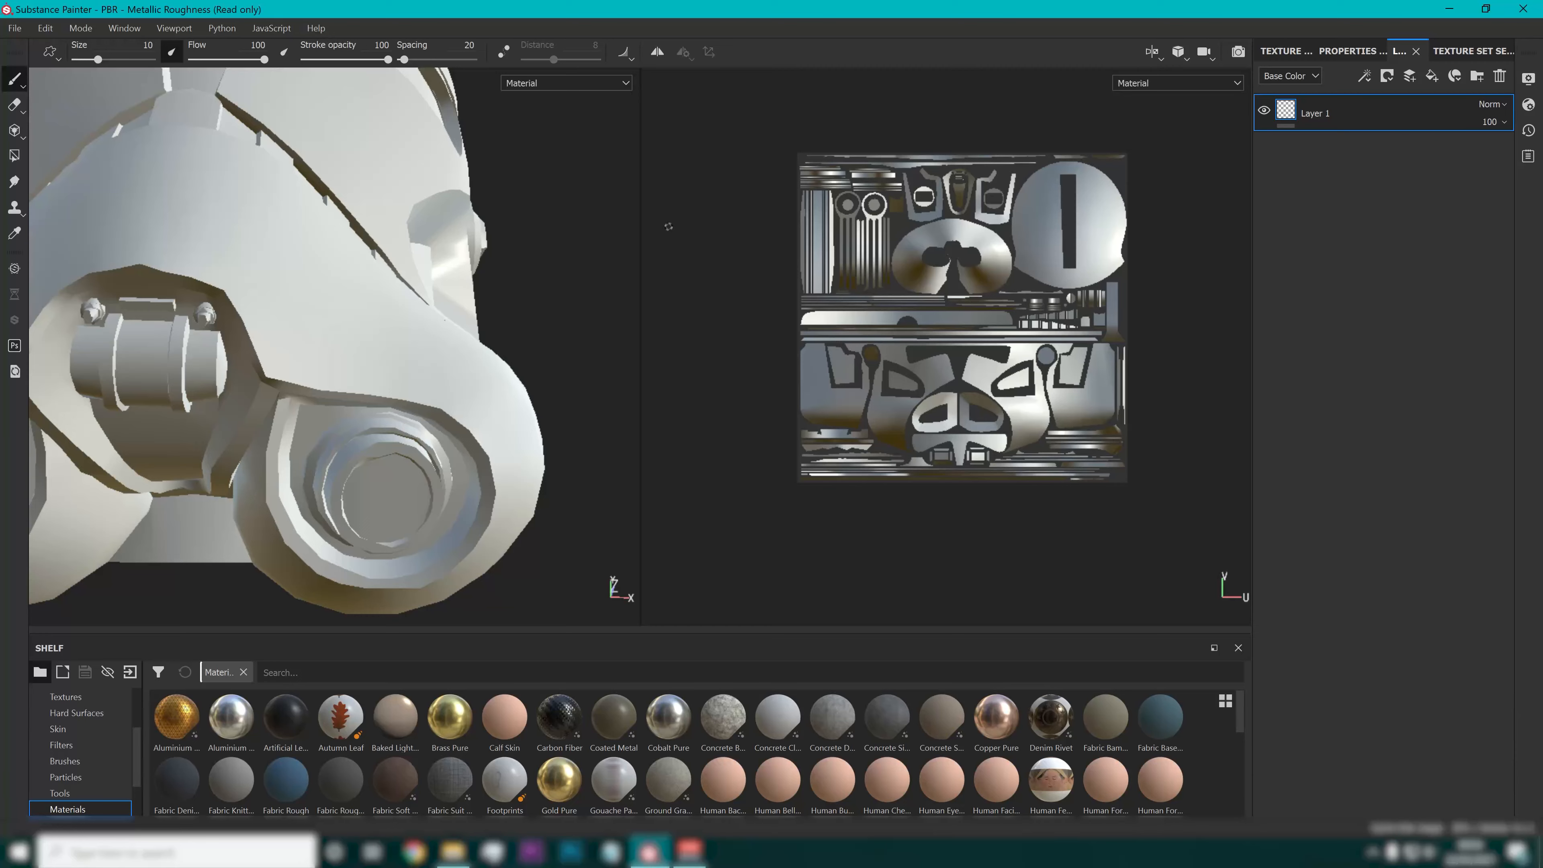
Widen the 3D viewport to nearly fill the workspace and frame the whole helmet in a three-quarter front view.
{"action": "left_click_drag", "start_coordinate": [641, 227], "coordinate": [727, 328]}
{"action": "scroll", "coordinate": [714, 311], "scroll_direction": "down", "scroll_amount": 5}
{"action": "middle_click_drag", "start_coordinate": [663, 244], "coordinate": [647, 370], "text": "alt"}
{"action": "left_click_drag", "start_coordinate": [647, 369], "coordinate": [636, 354], "text": "alt"}
{"action": "middle_click_drag", "start_coordinate": [668, 434], "coordinate": [715, 401], "text": "alt"}
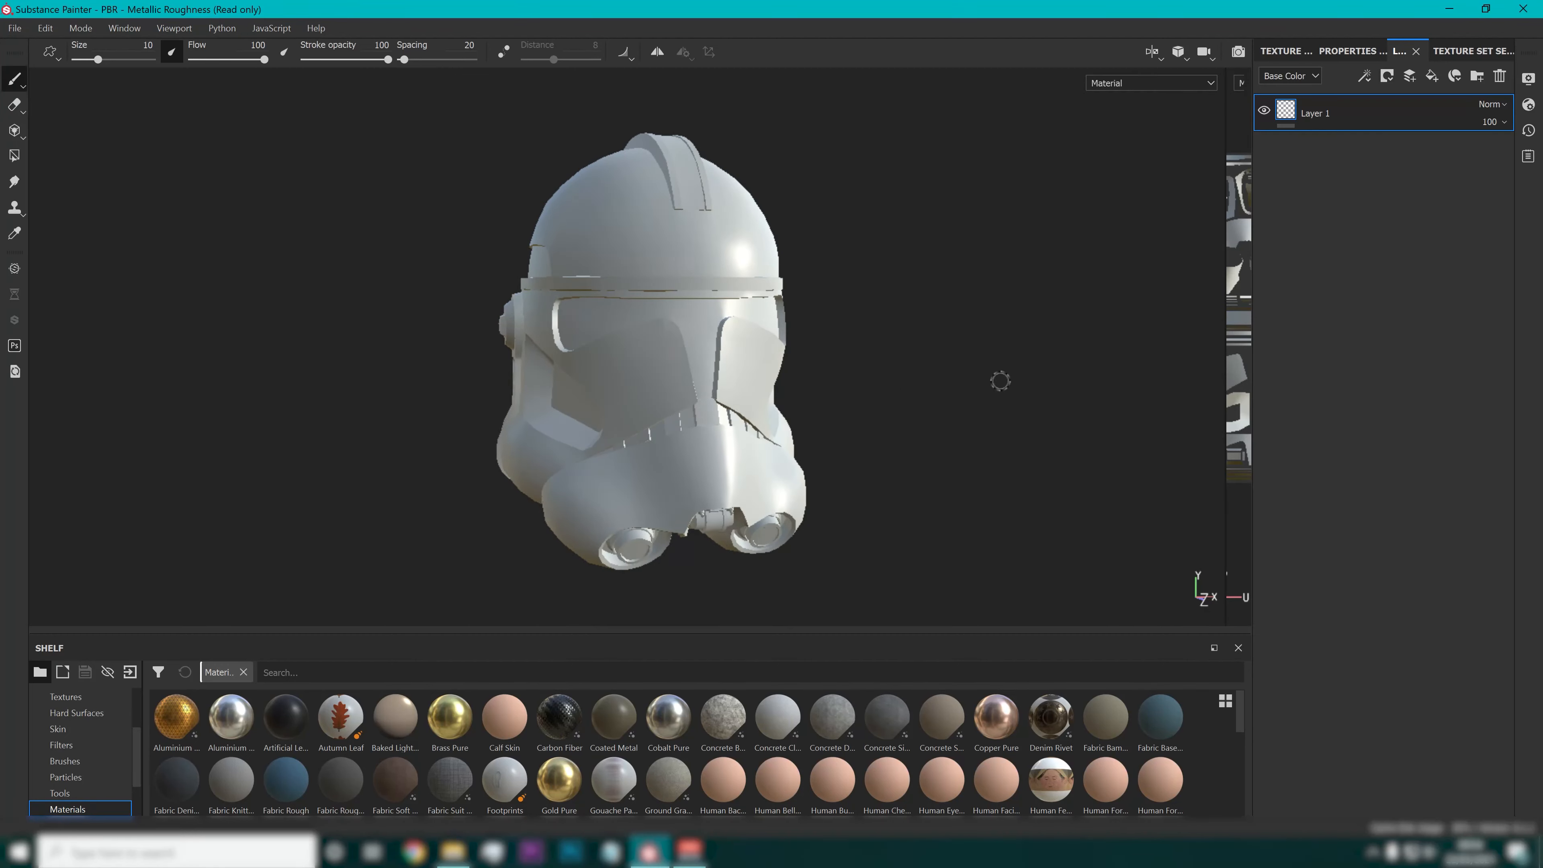
Review the texture set list, brush properties, layer stack and texture set settings, including the channels available to add.
{"action": "left_click", "coordinate": [1451, 57]}
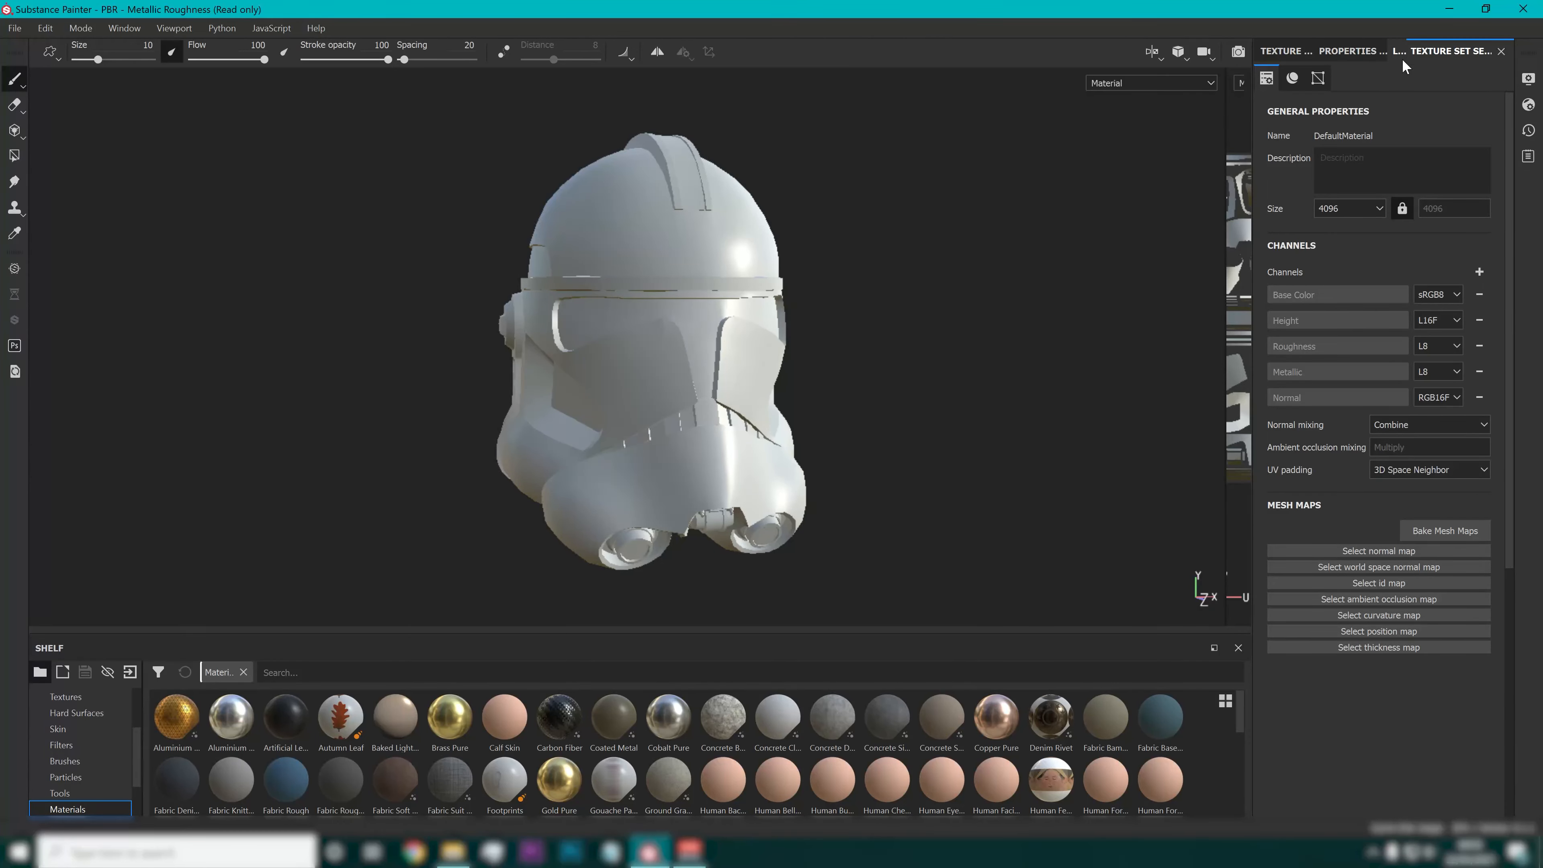
{"action": "left_click", "coordinate": [1286, 51]}
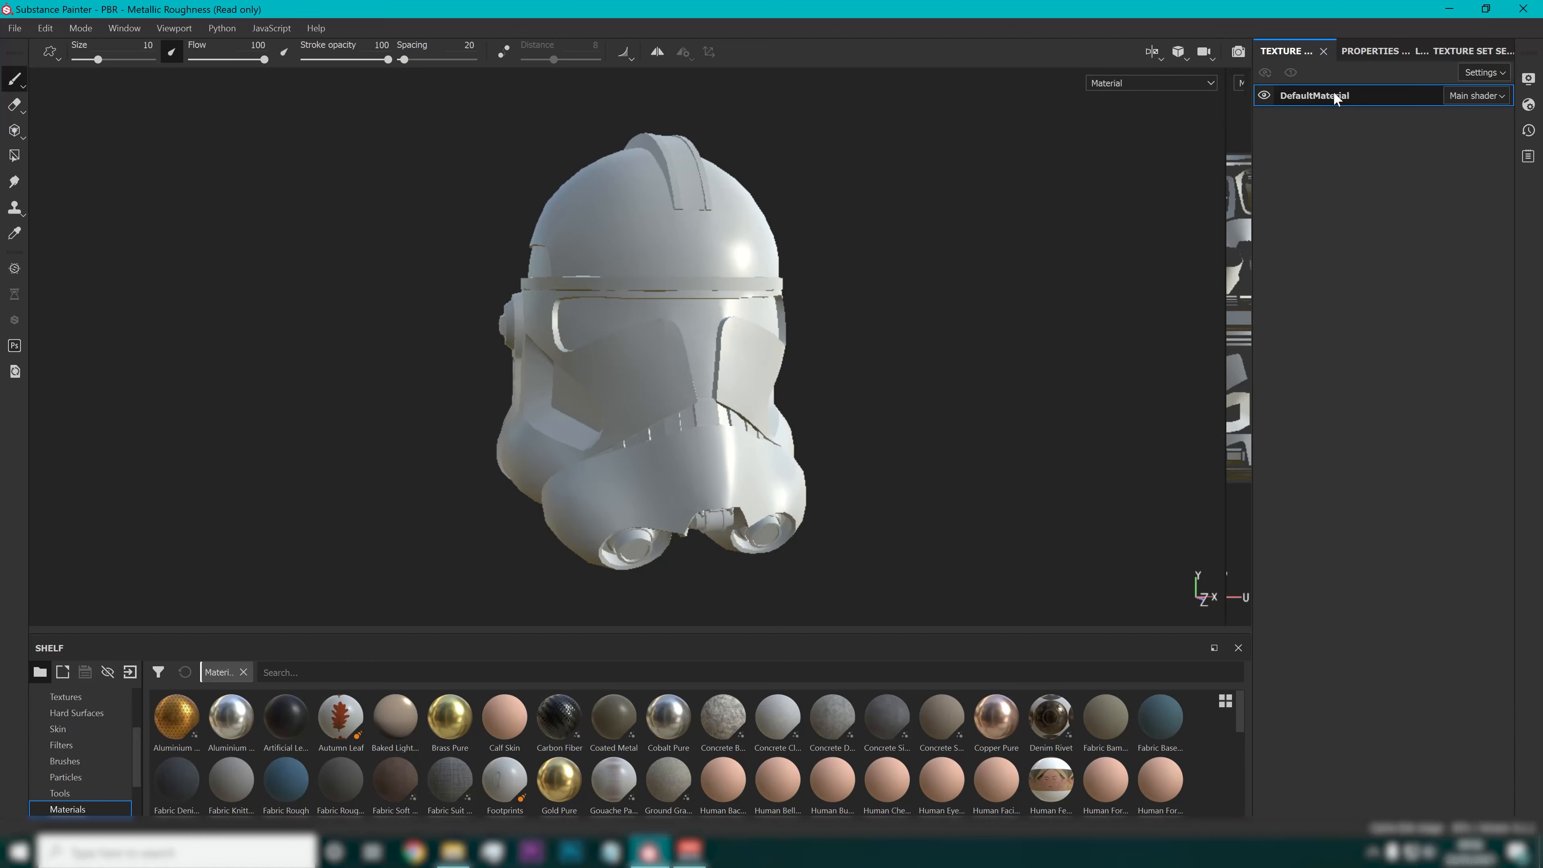
{"action": "left_click", "coordinate": [1367, 51]}
{"action": "scroll", "coordinate": [1333, 586], "scroll_direction": "down", "scroll_amount": 4}
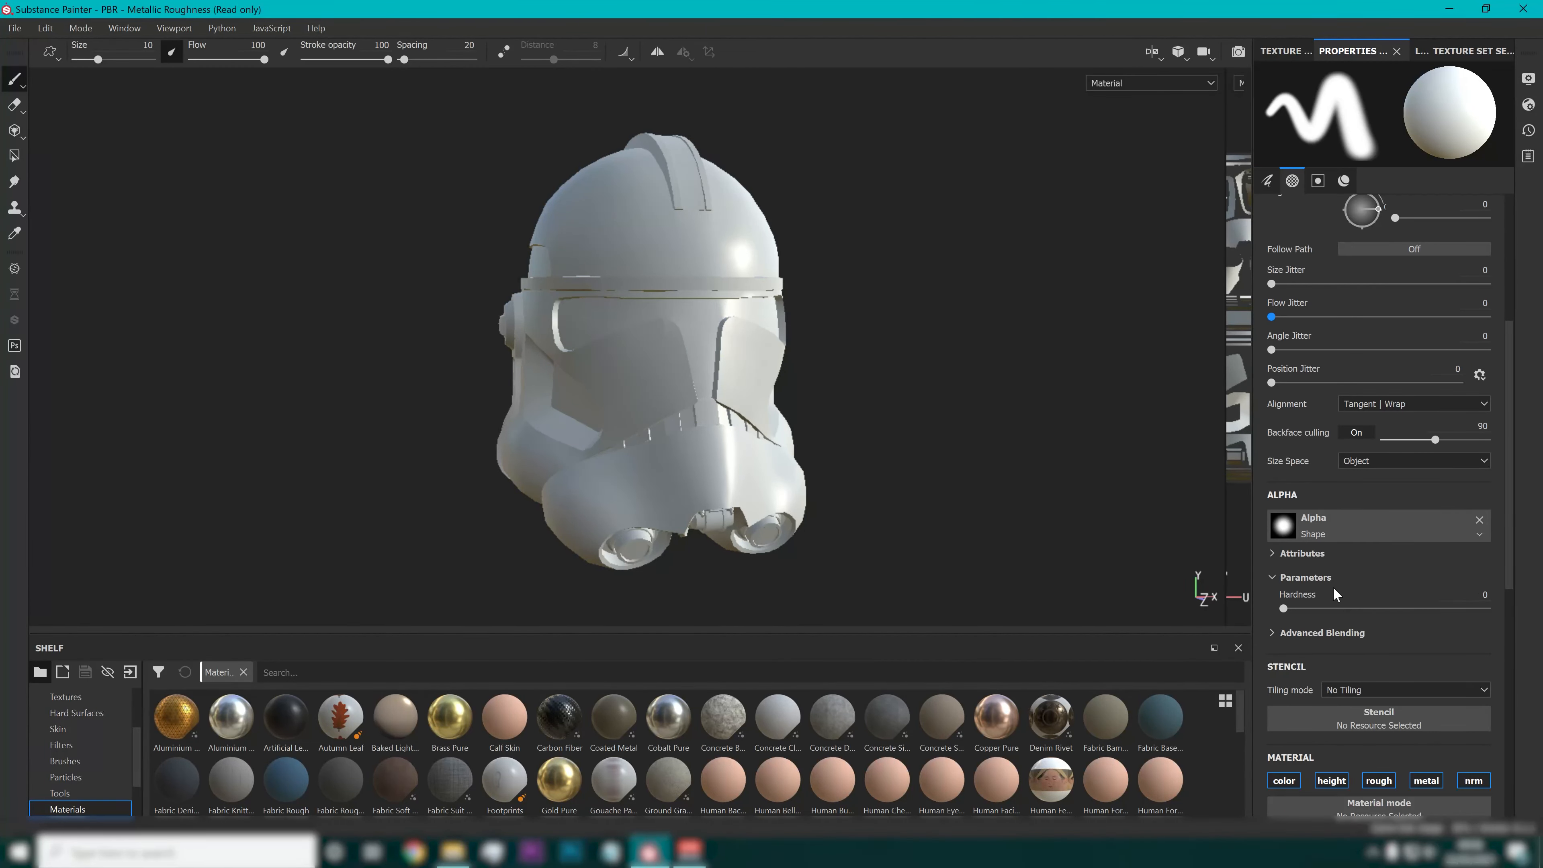
{"action": "scroll", "coordinate": [1333, 586], "scroll_direction": "down", "scroll_amount": 8}
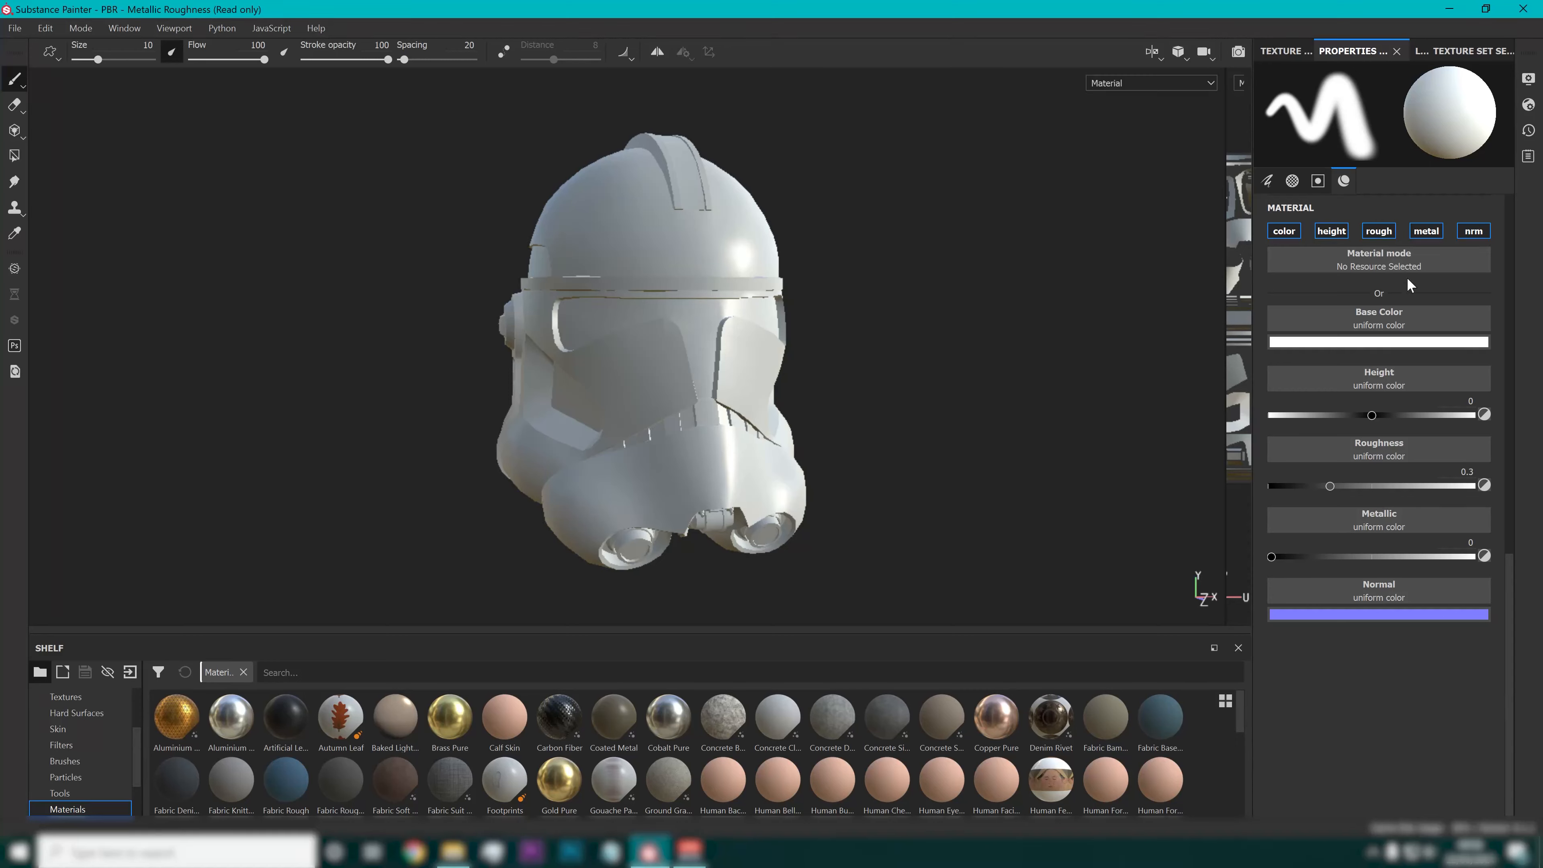
{"action": "scroll", "coordinate": [1387, 301], "scroll_direction": "up", "scroll_amount": 2}
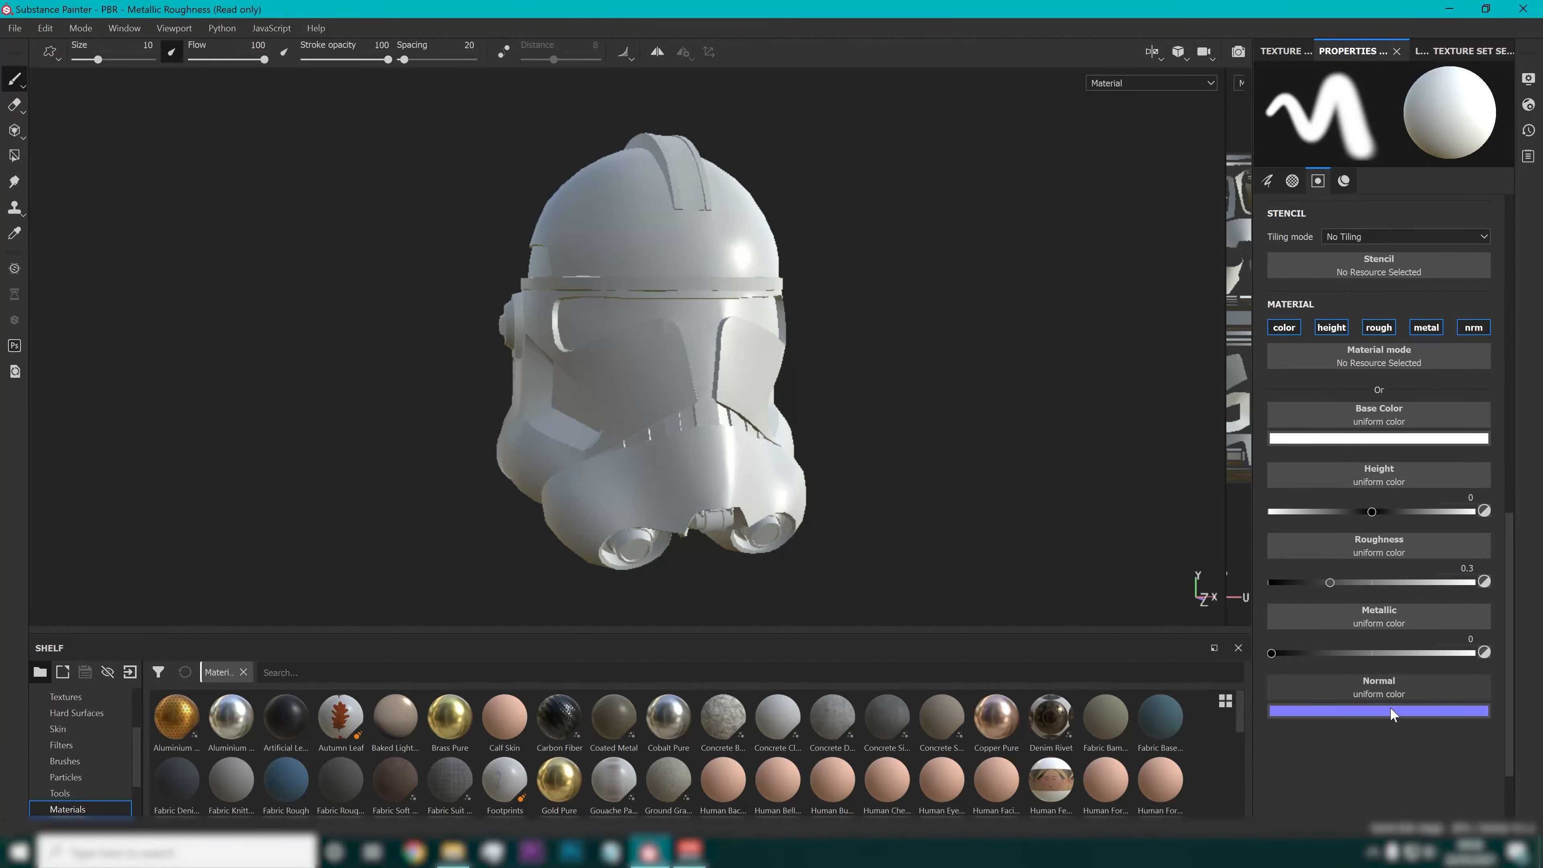
{"action": "scroll", "coordinate": [1379, 547], "scroll_direction": "up", "scroll_amount": 10}
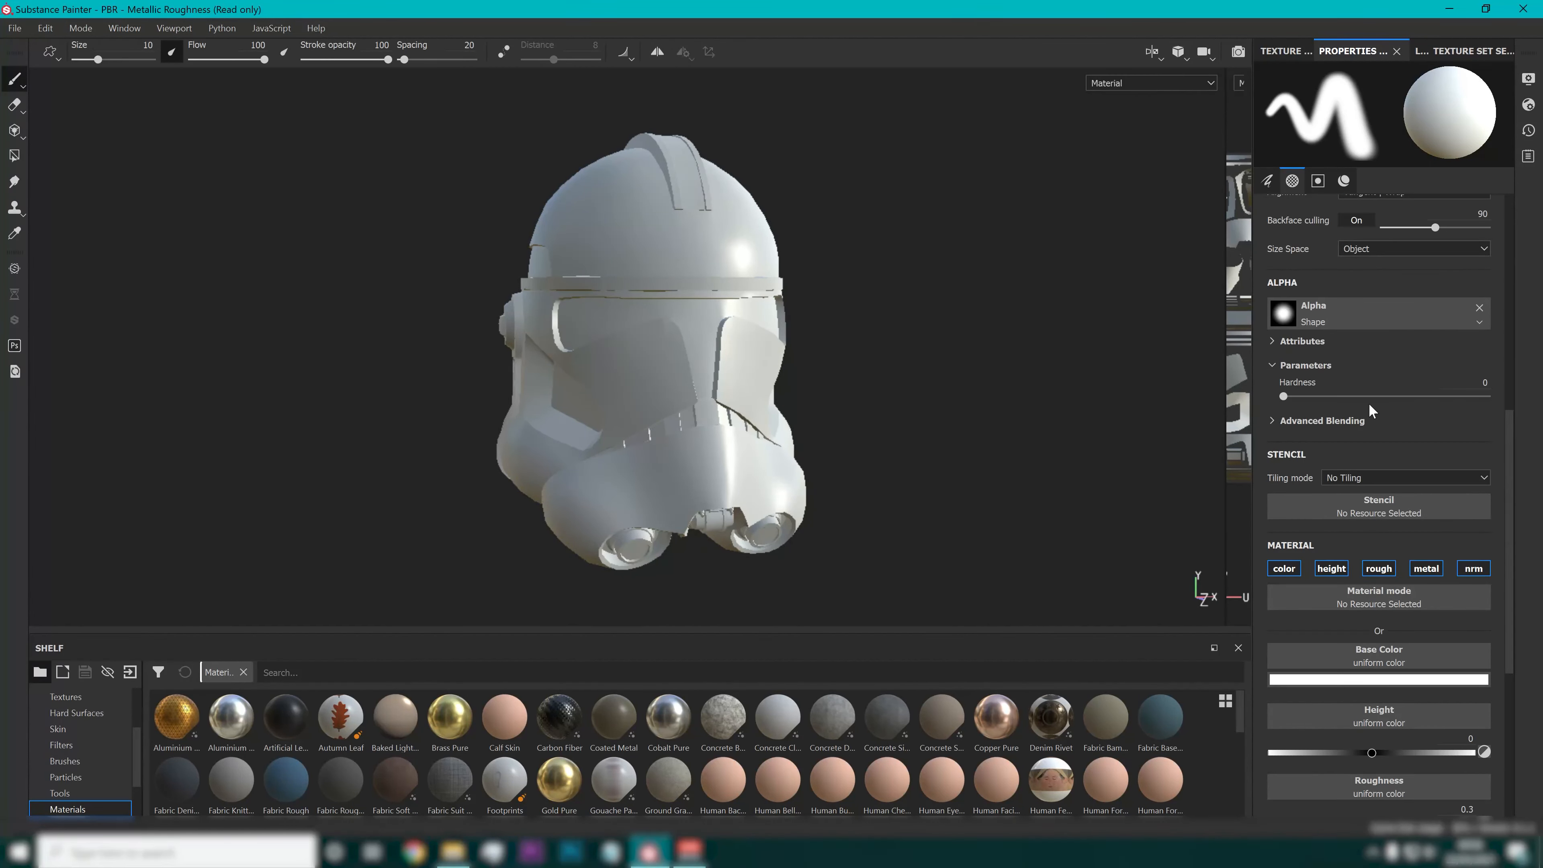
{"action": "left_click", "coordinate": [1420, 53]}
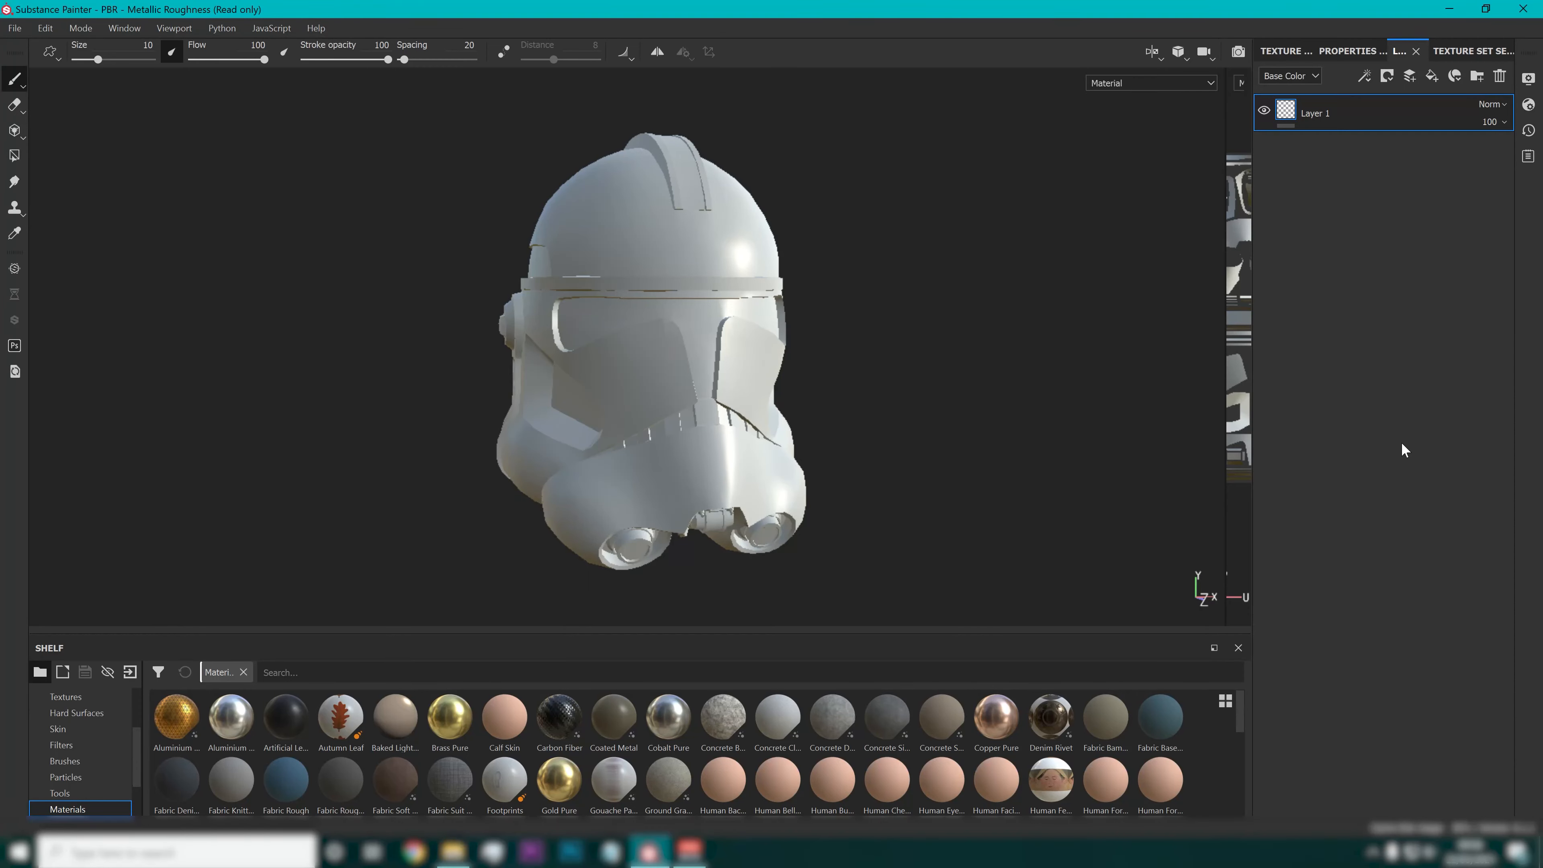
{"action": "left_click", "coordinate": [1466, 49]}
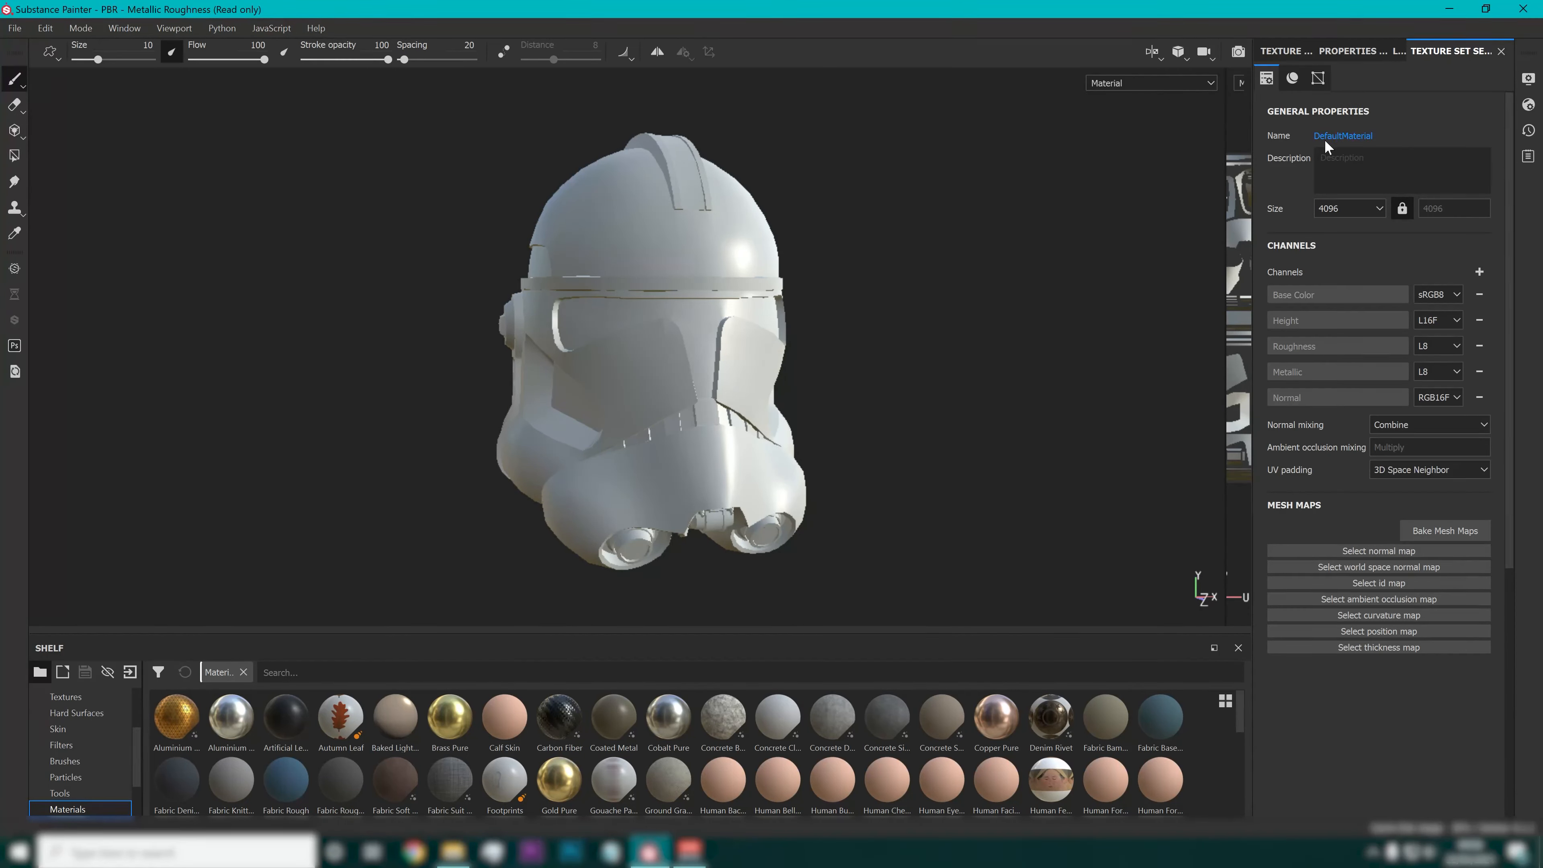
{"action": "left_click", "coordinate": [1479, 272]}
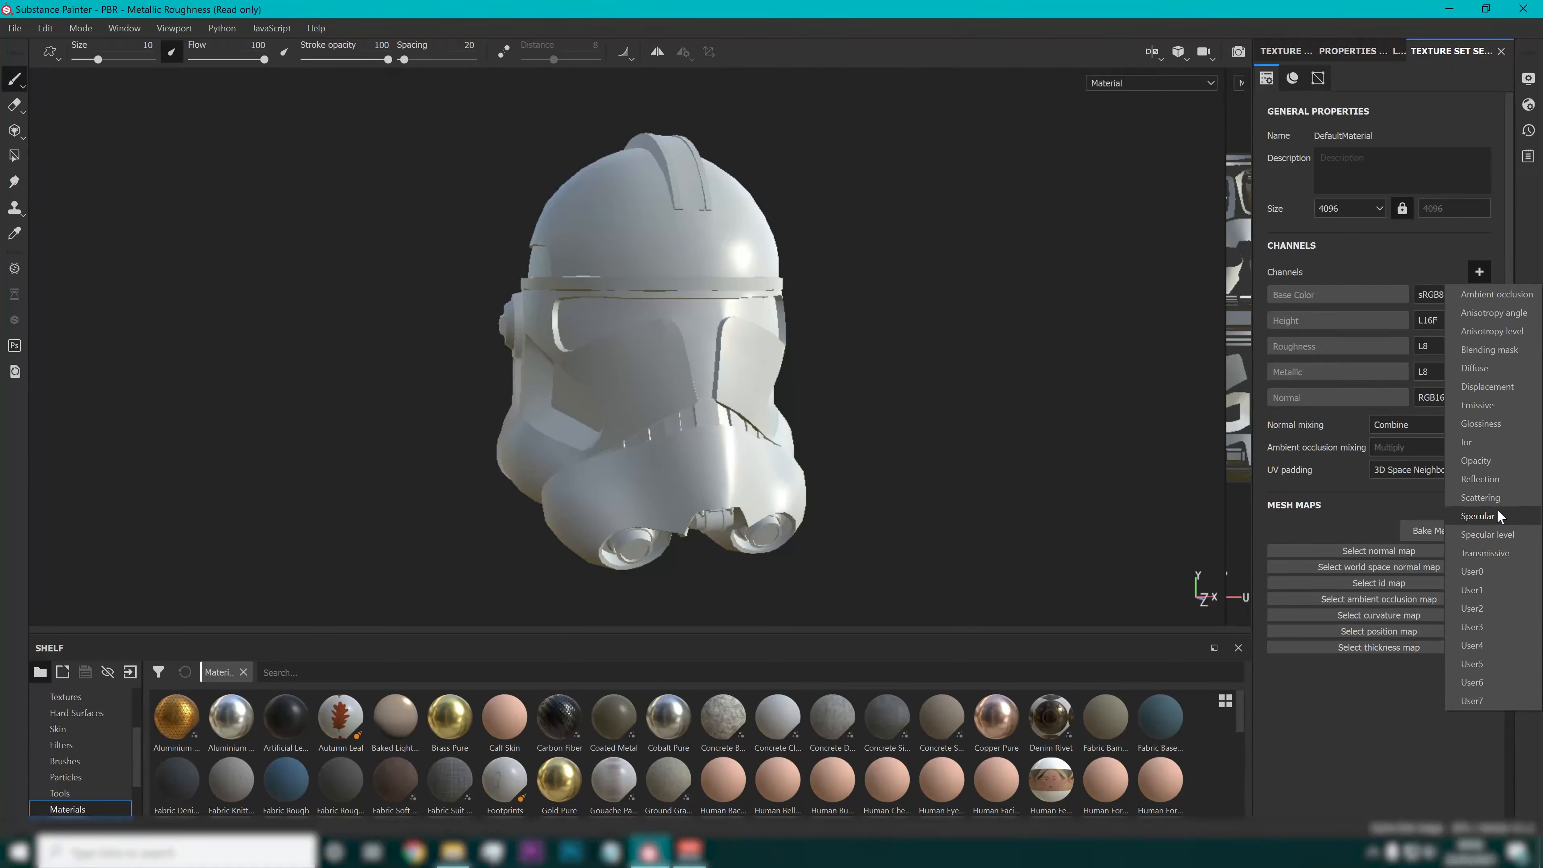
{"action": "left_click", "coordinate": [1353, 732]}
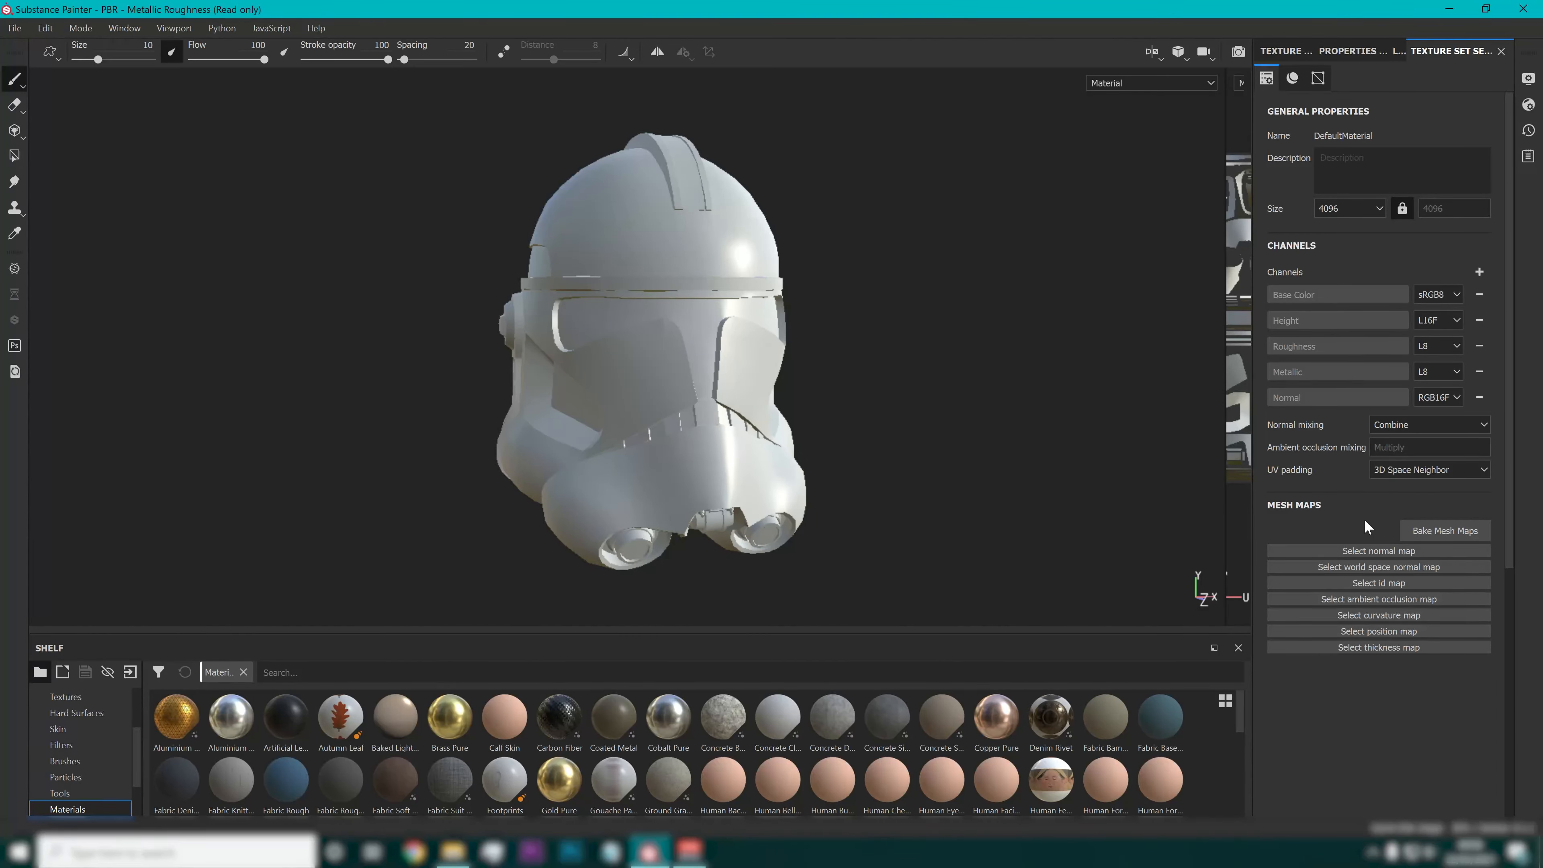
Open the mesh map baking settings, set the output size to 4096 and move the dialog clear of the helmet.
{"action": "left_click", "coordinate": [1442, 529]}
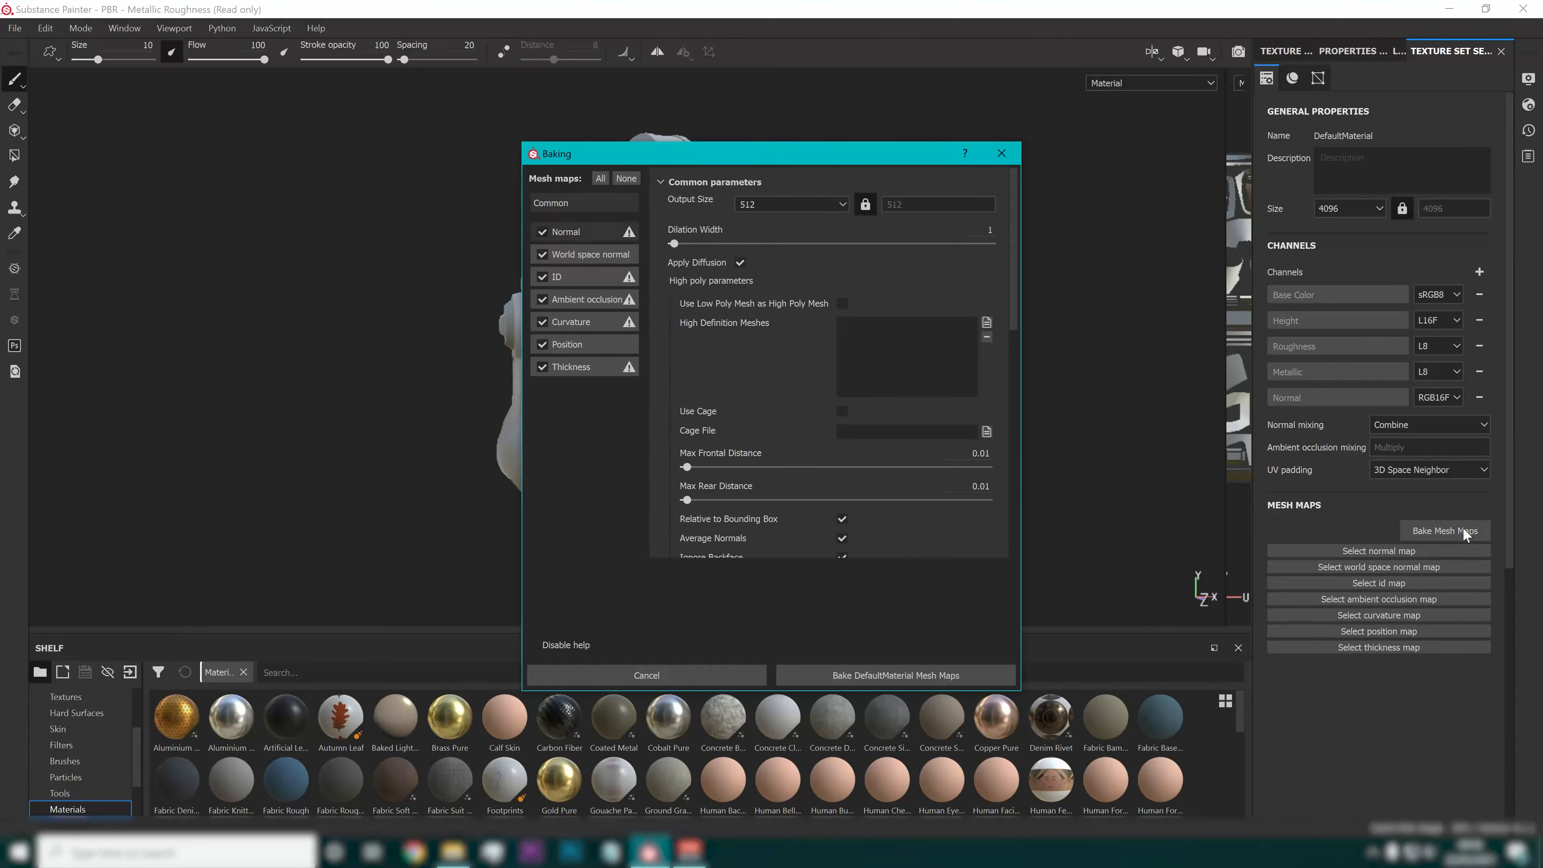
{"action": "left_click", "coordinate": [777, 205]}
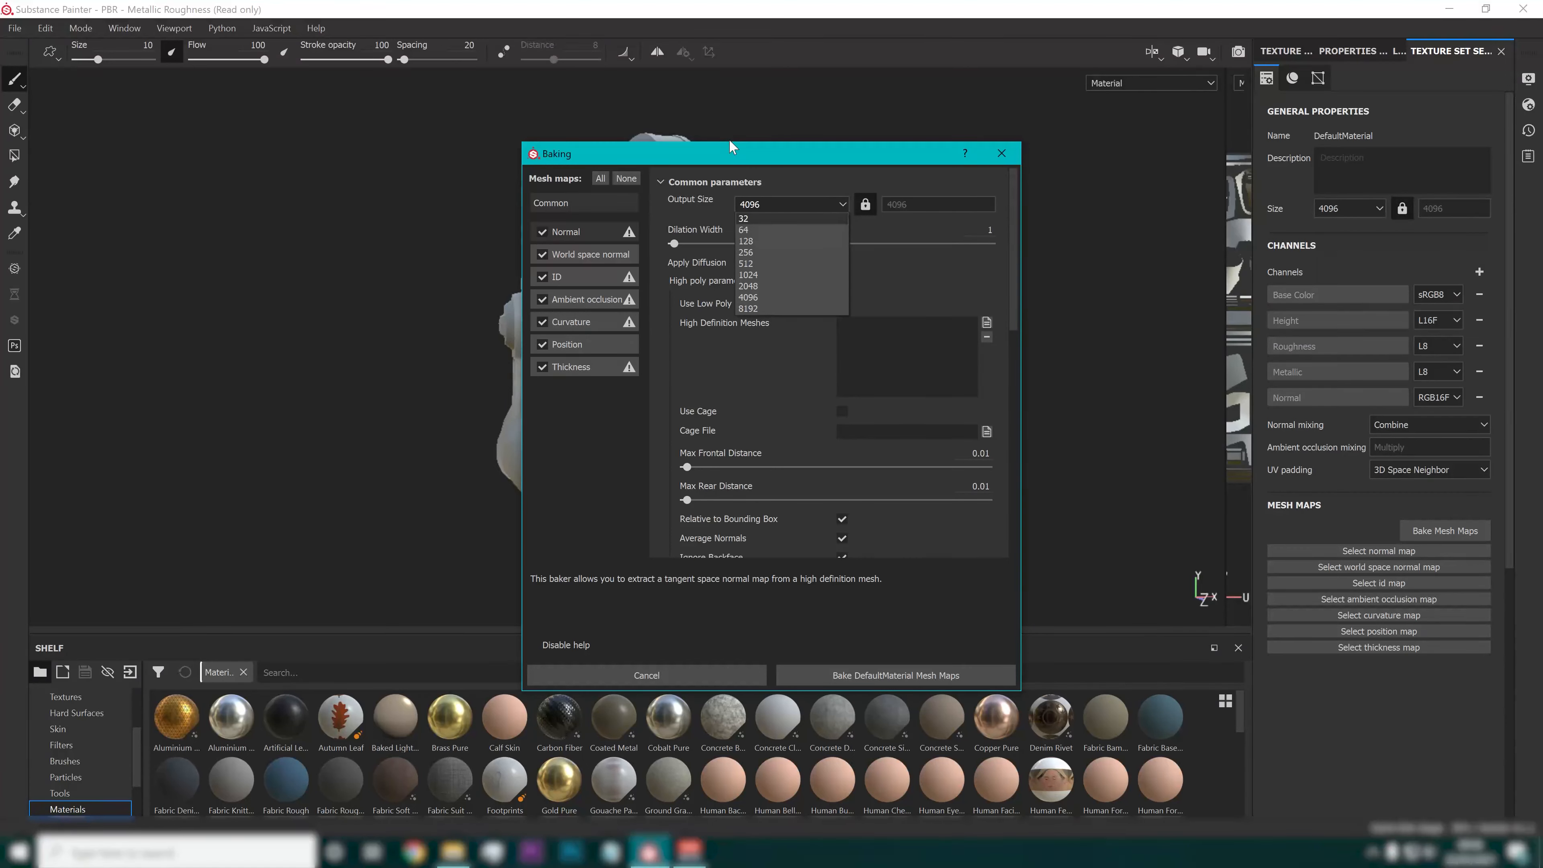
{"action": "left_click", "coordinate": [779, 298]}
{"action": "left_click_drag", "start_coordinate": [794, 154], "coordinate": [1117, 90]}
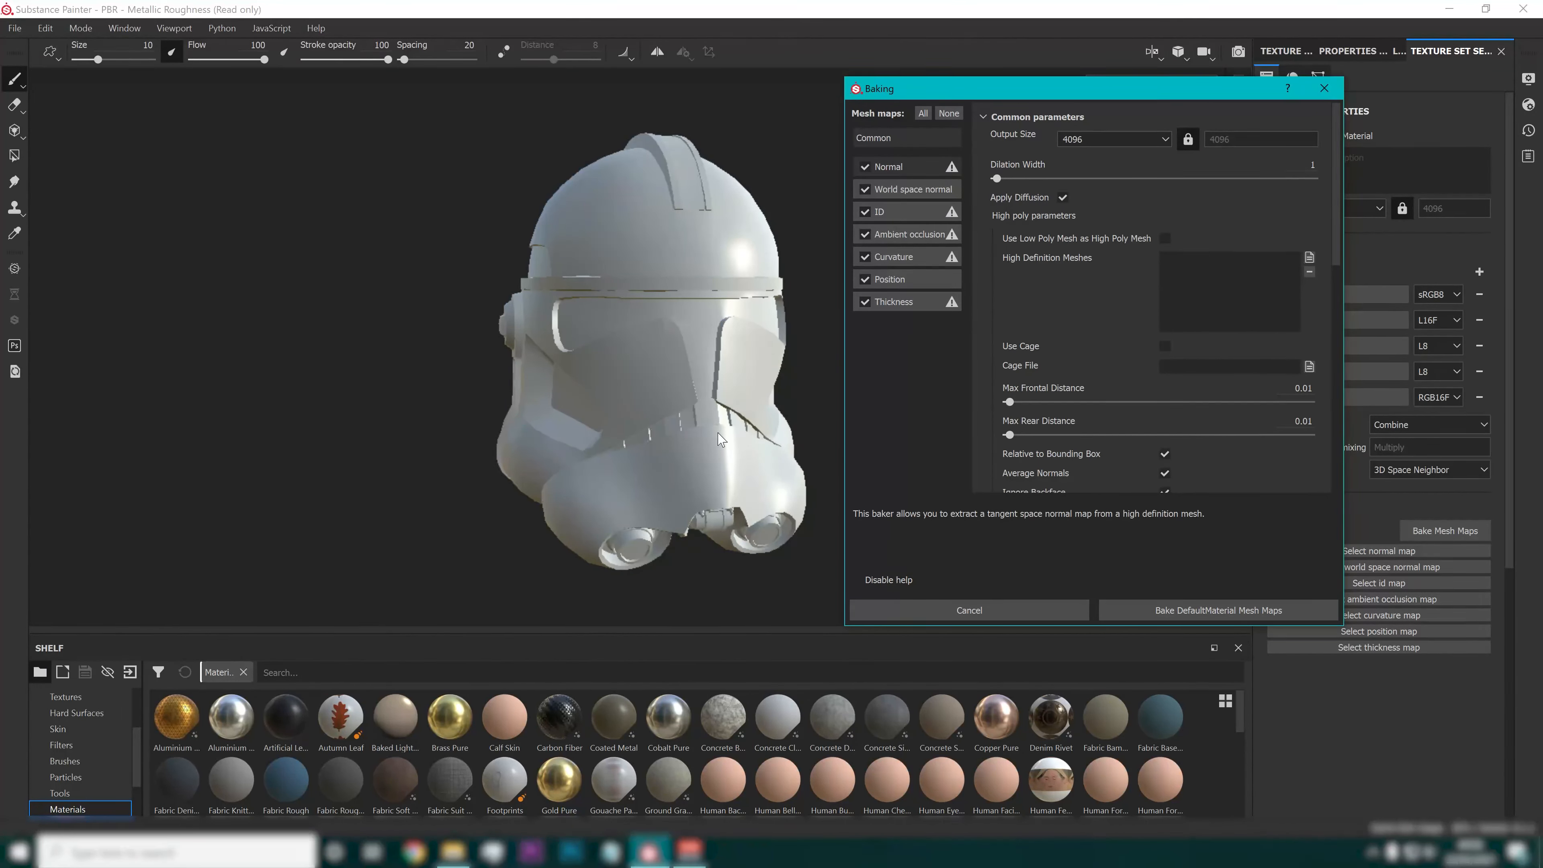
{"action": "left_click", "coordinate": [1087, 139]}
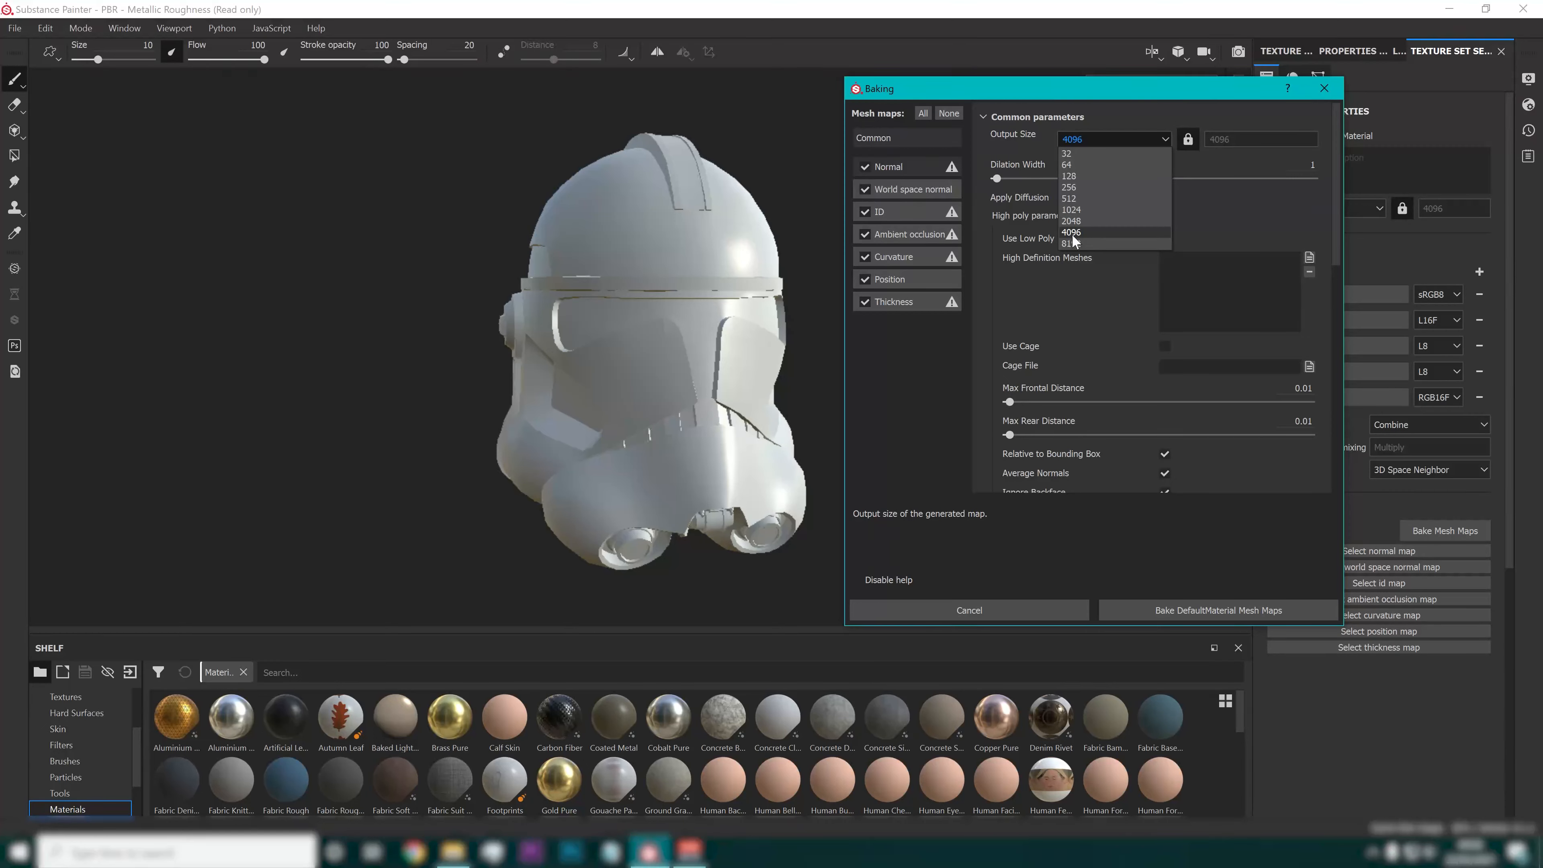
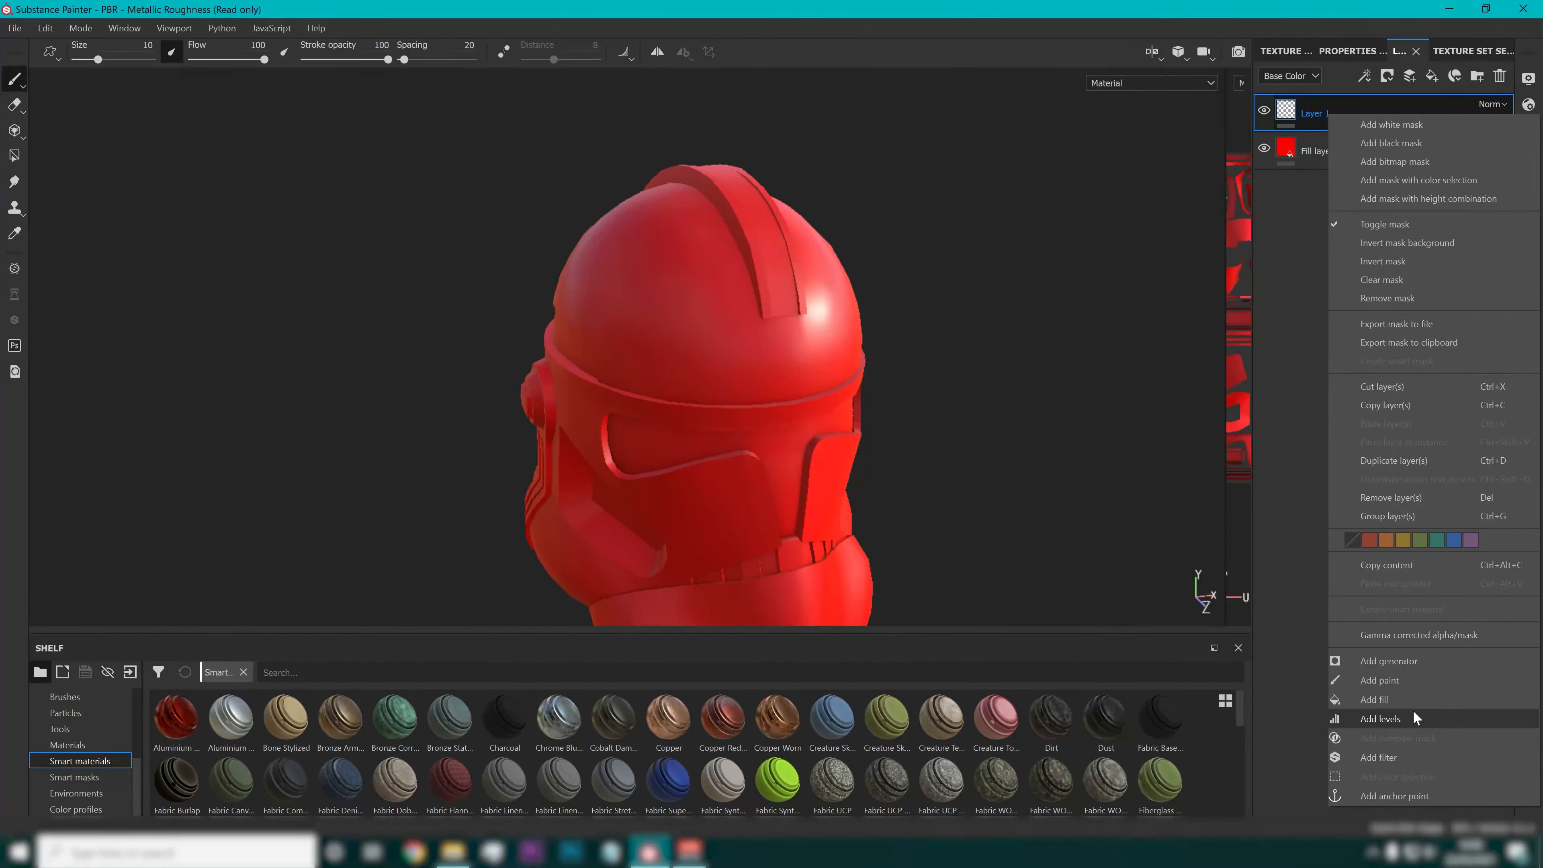
{"action": "left_click", "coordinate": [1284, 227]}
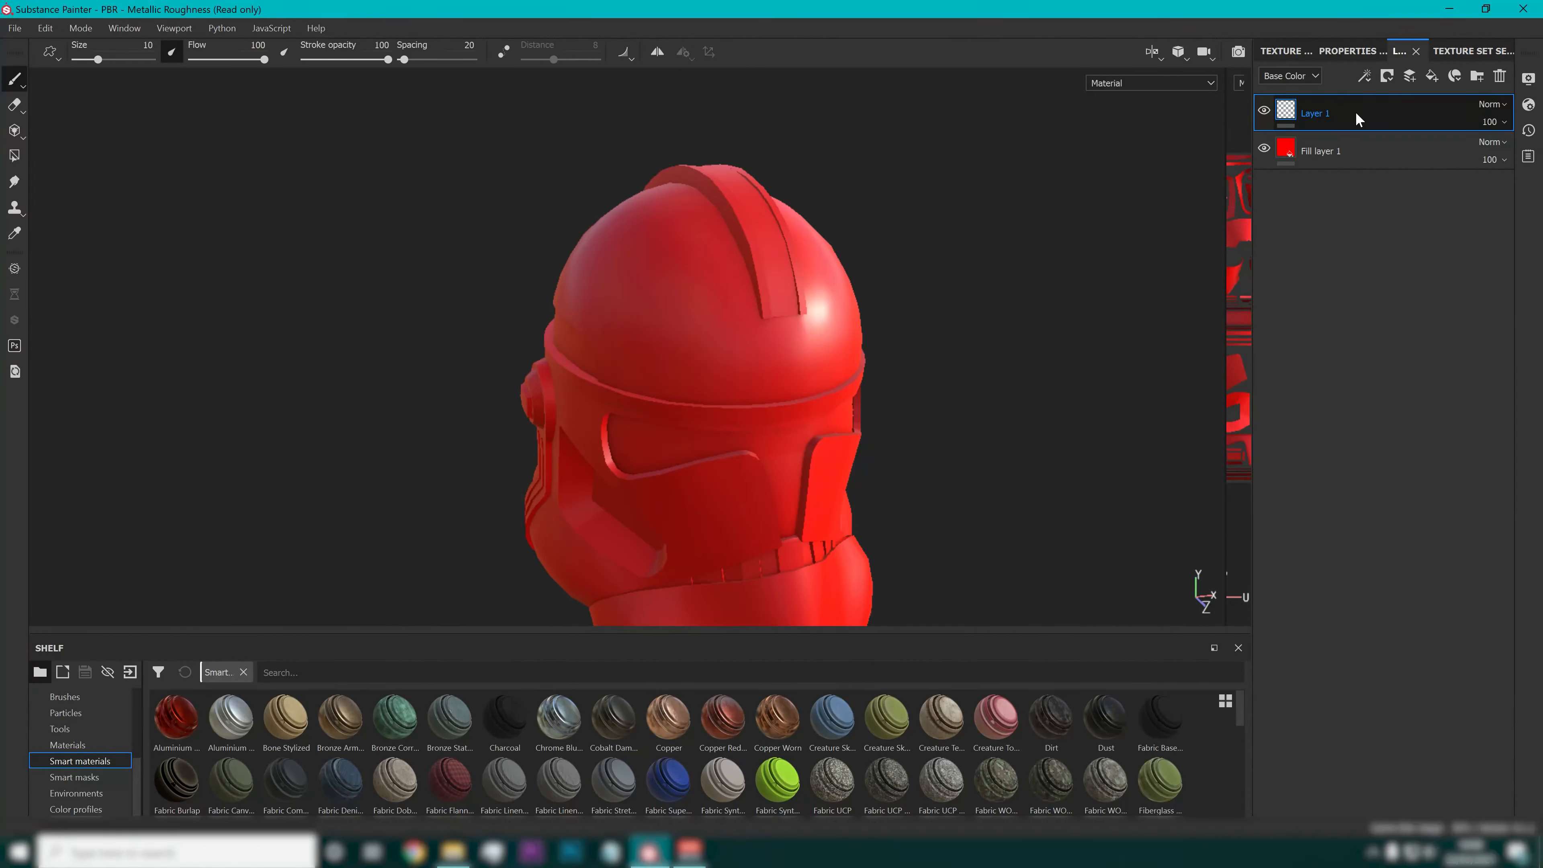
{"action": "left_click", "coordinate": [1394, 71]}
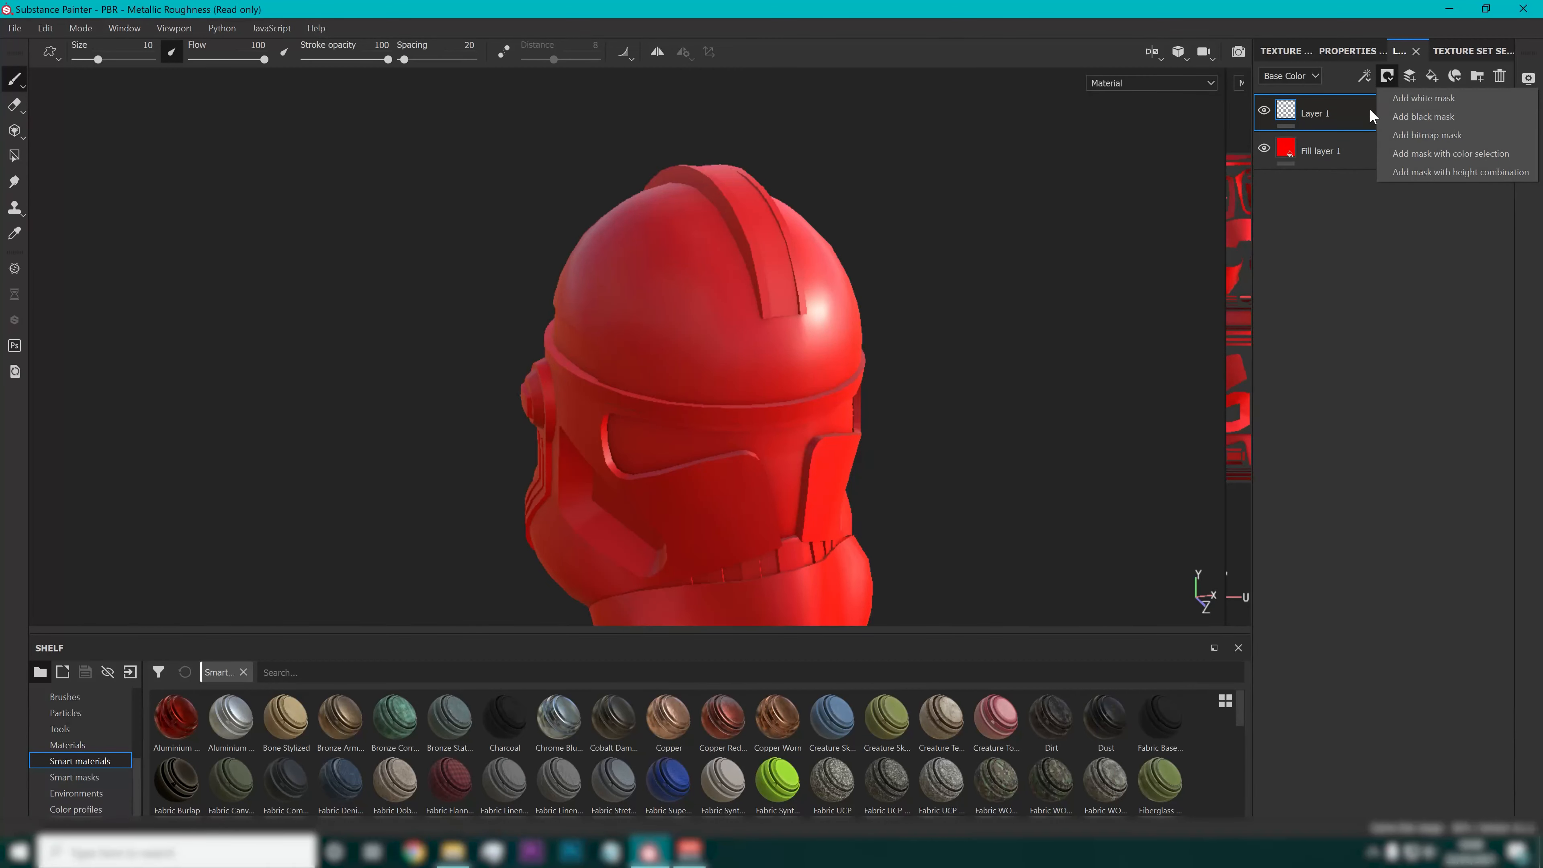
{"action": "left_click", "coordinate": [1333, 115]}
{"action": "right_click", "coordinate": [1333, 115]}
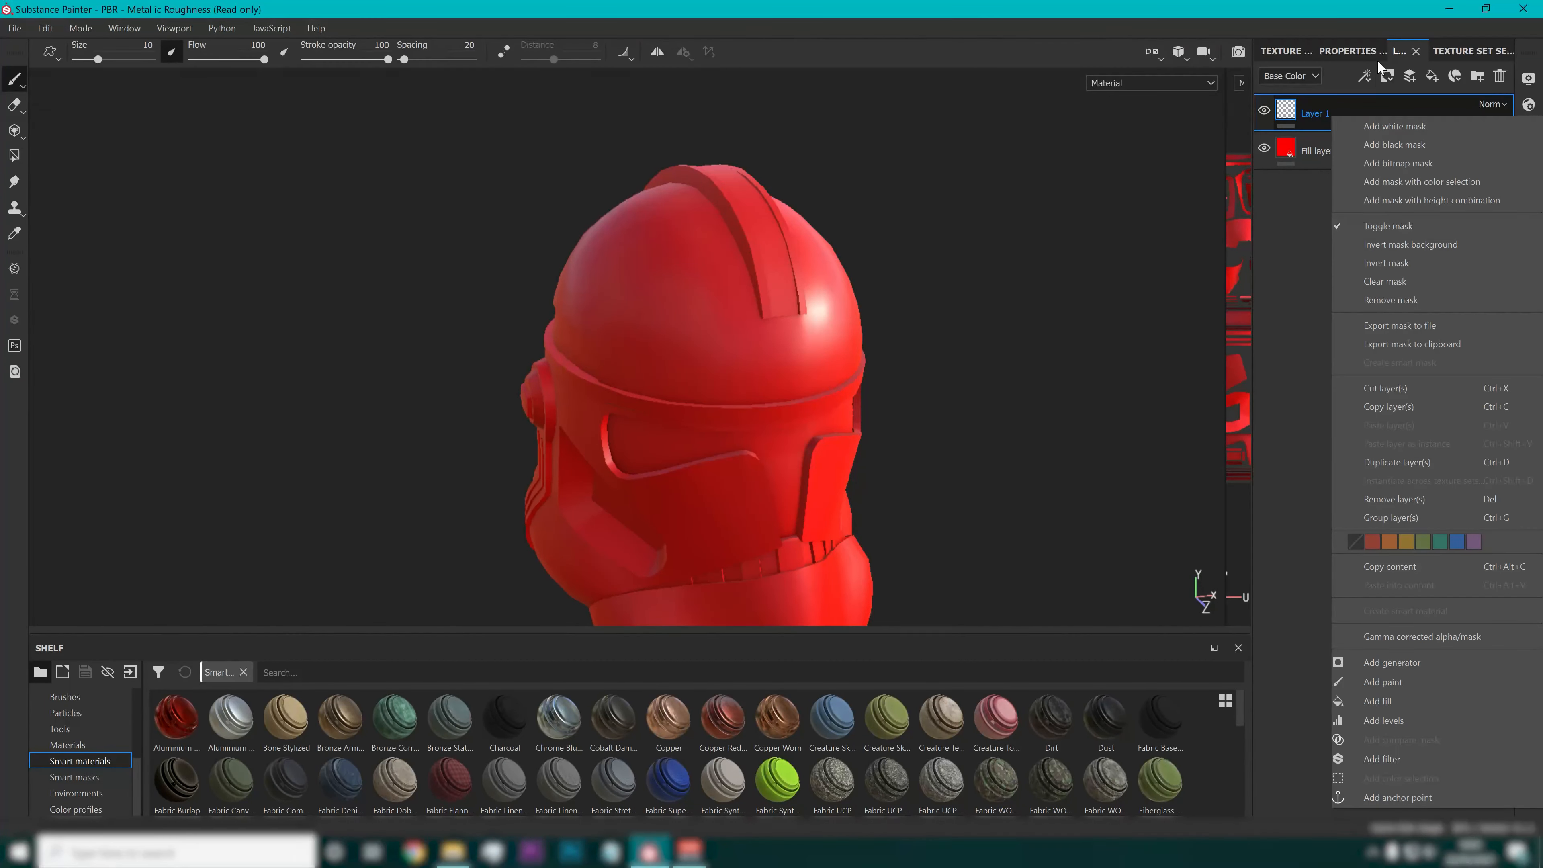
{"action": "left_click", "coordinate": [1365, 76]}
{"action": "left_click", "coordinate": [1372, 408]}
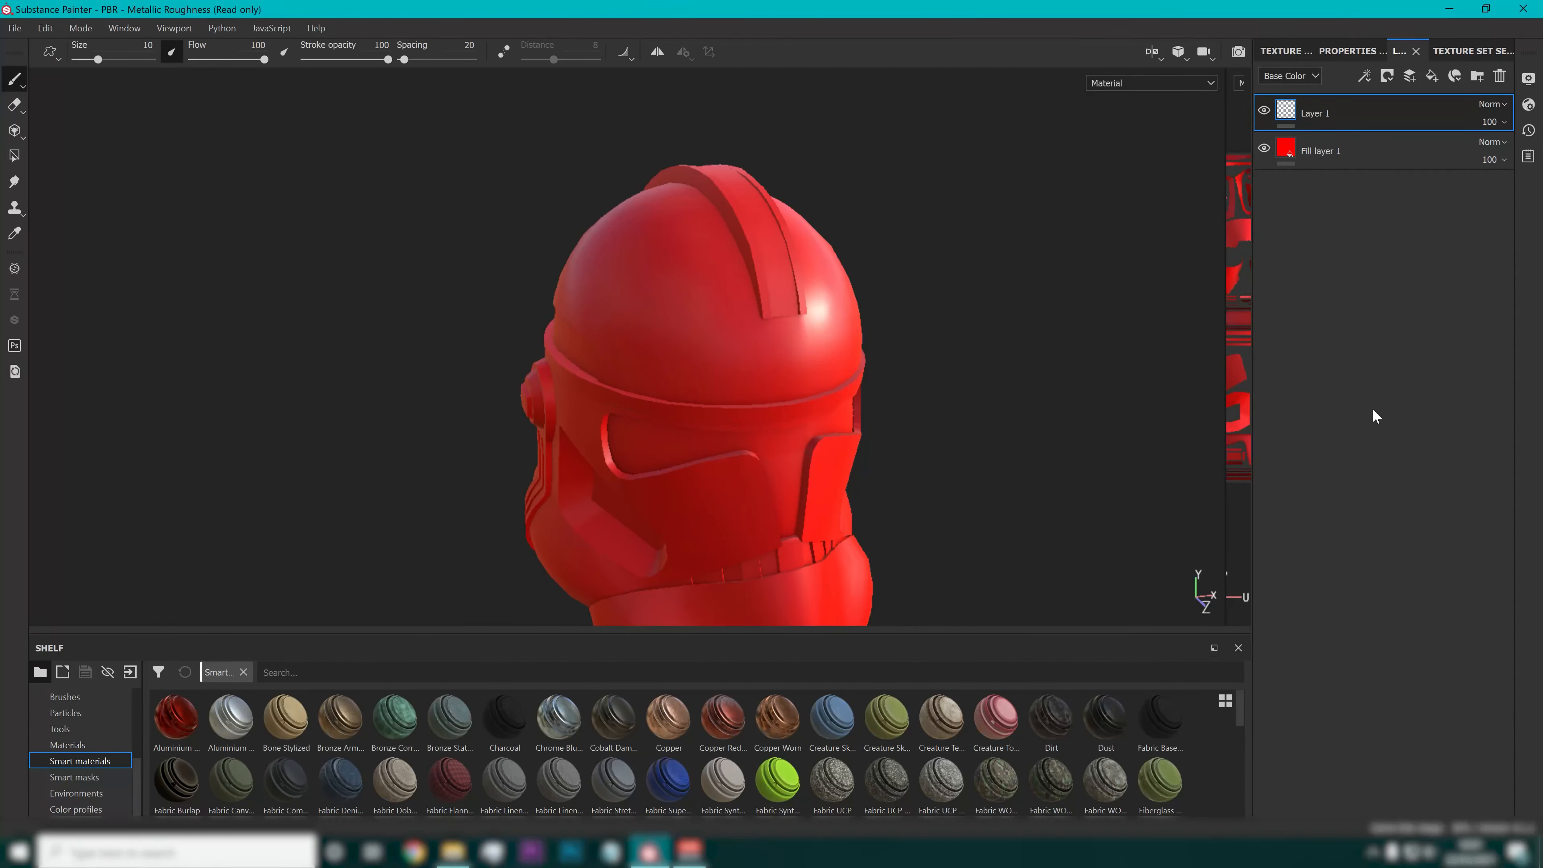
Check the paint brush properties, then toggle the visibility of Fill layer 1 off and back on.
{"action": "left_click", "coordinate": [1369, 48]}
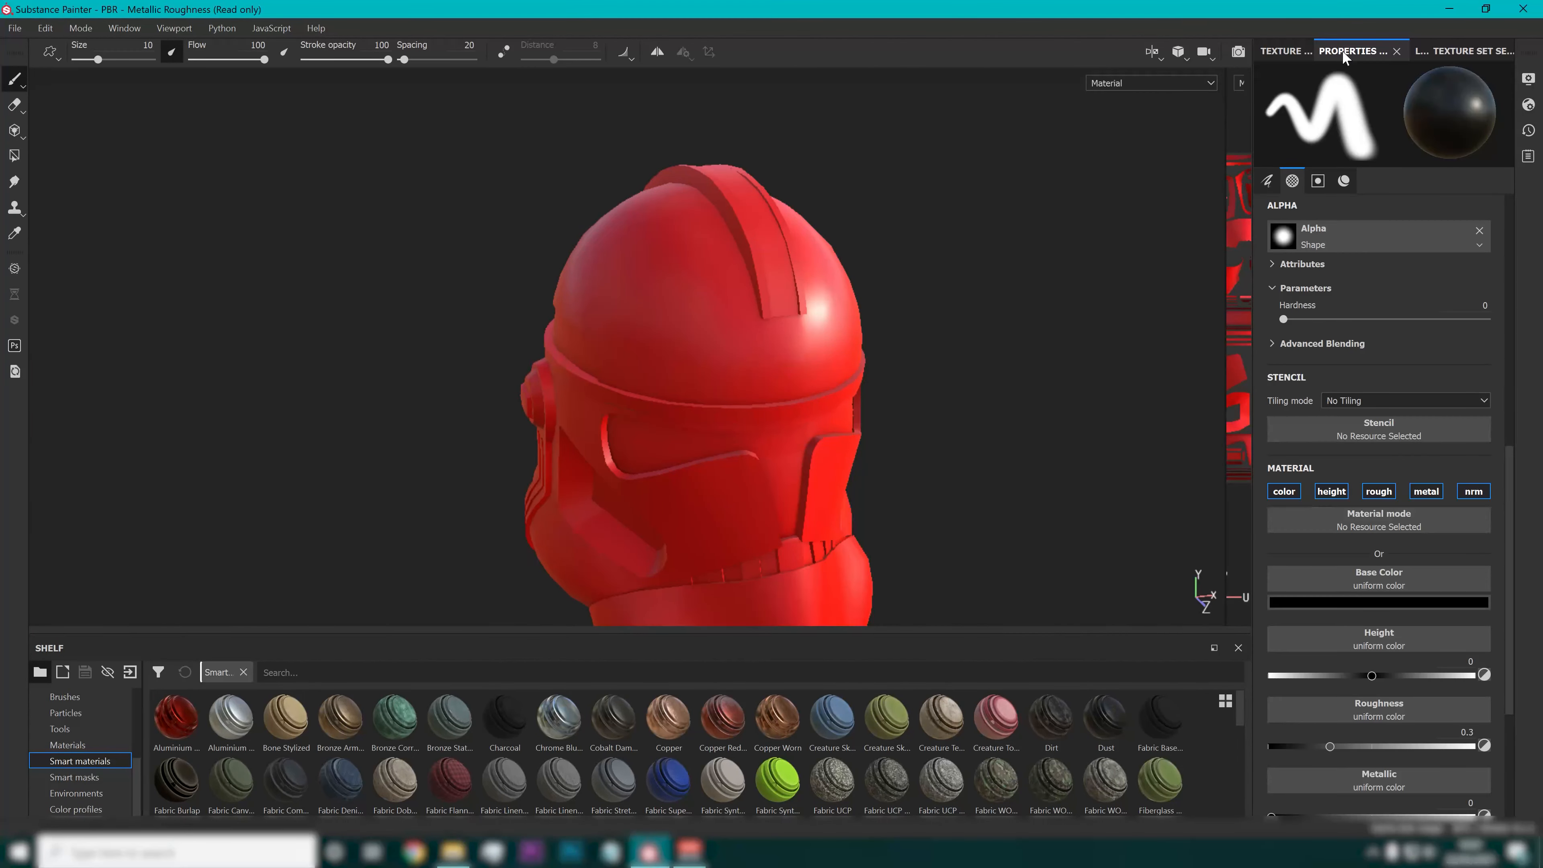
{"action": "scroll", "coordinate": [1394, 307], "scroll_direction": "up", "scroll_amount": 3}
{"action": "left_click", "coordinate": [1399, 51]}
{"action": "left_click", "coordinate": [1264, 148]}
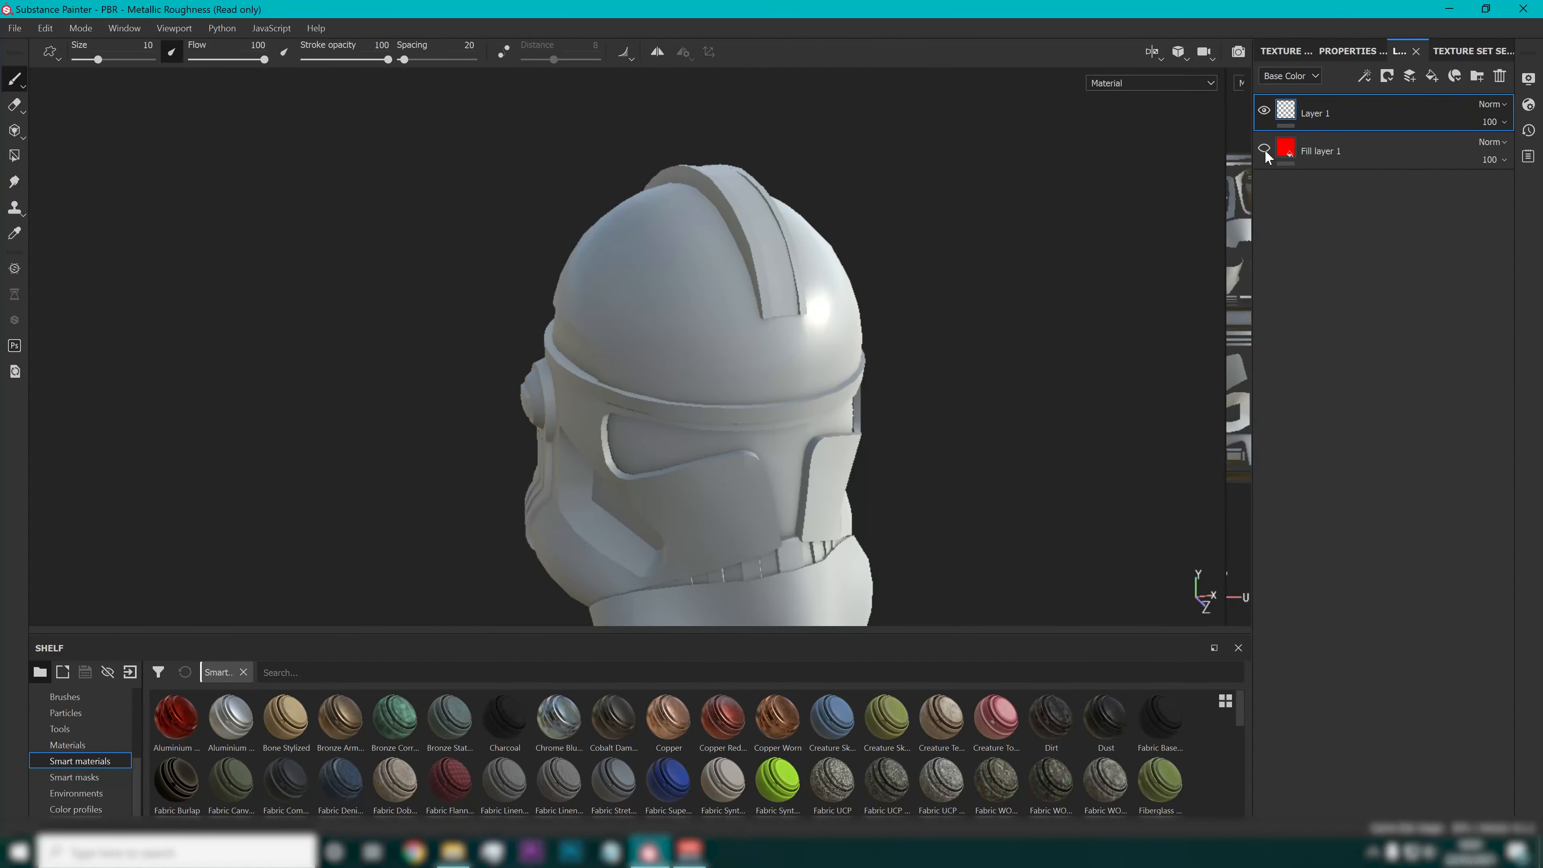
{"action": "left_click", "coordinate": [1264, 148]}
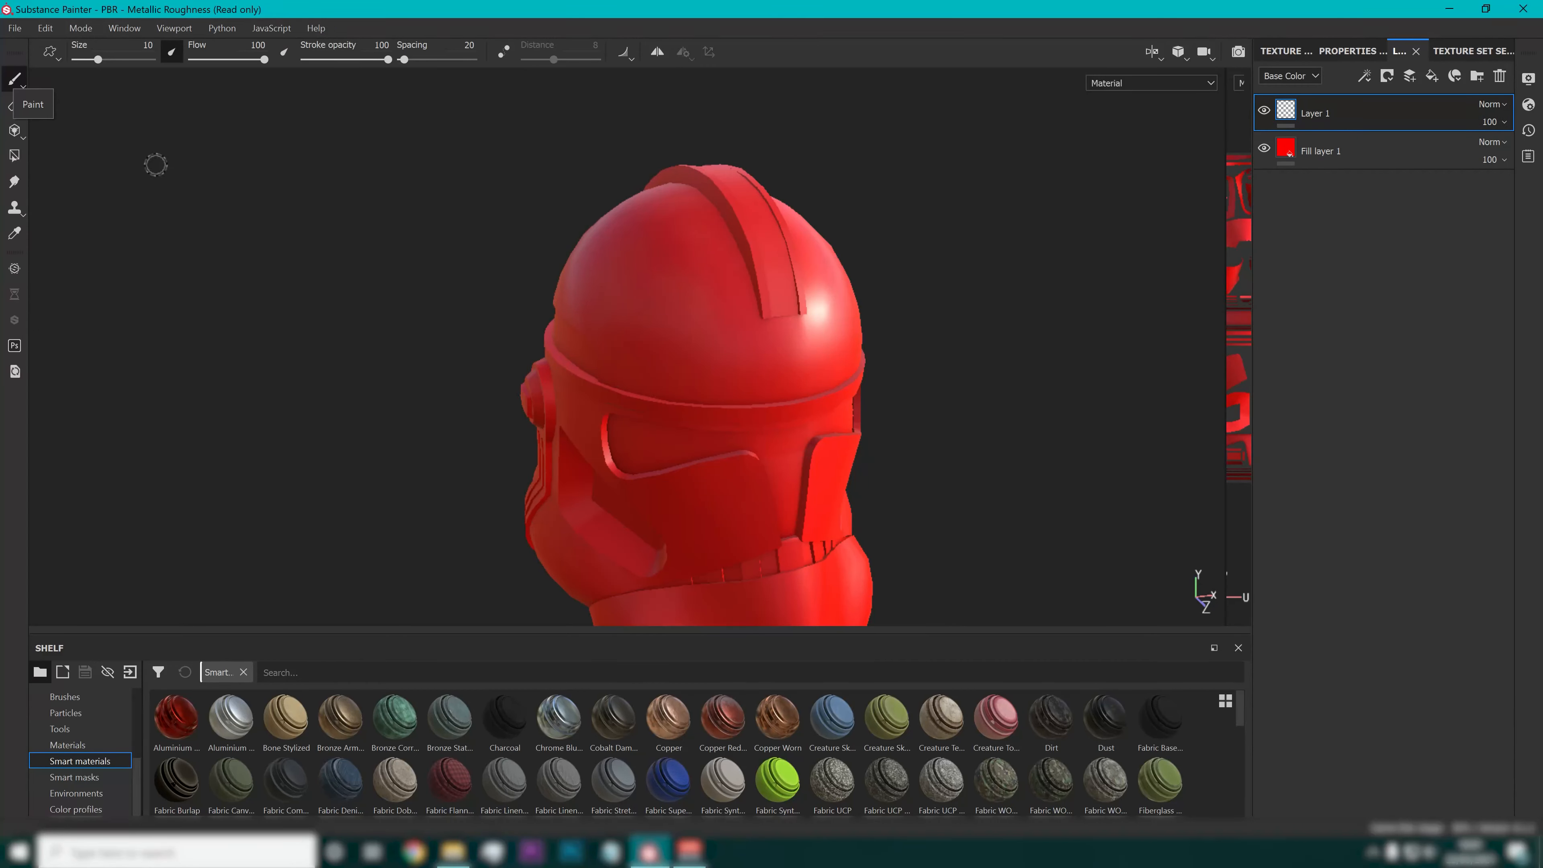
Paint a black patch on Layer 1 across the helmet's forehead, erase part of it and undo the erasing.
{"action": "scroll", "coordinate": [682, 362], "scroll_direction": "up", "scroll_amount": 3}
{"action": "mouse_move", "coordinate": [737, 281]}
{"action": "left_mouse_down"}
{"action": "mouse_move", "coordinate": [738, 342]}
{"action": "mouse_move", "coordinate": [697, 331]}
{"action": "mouse_move", "coordinate": [747, 317]}
{"action": "mouse_move", "coordinate": [688, 328]}
{"action": "mouse_move", "coordinate": [814, 292]}
{"action": "mouse_move", "coordinate": [753, 250]}
{"action": "mouse_move", "coordinate": [589, 285]}
{"action": "mouse_move", "coordinate": [699, 304]}
{"action": "mouse_move", "coordinate": [783, 377]}
{"action": "left_mouse_up"}
{"action": "left_click", "coordinate": [14, 104]}
{"action": "mouse_move", "coordinate": [657, 255]}
{"action": "left_mouse_down"}
{"action": "mouse_move", "coordinate": [753, 371]}
{"action": "mouse_move", "coordinate": [727, 240]}
{"action": "left_mouse_up"}
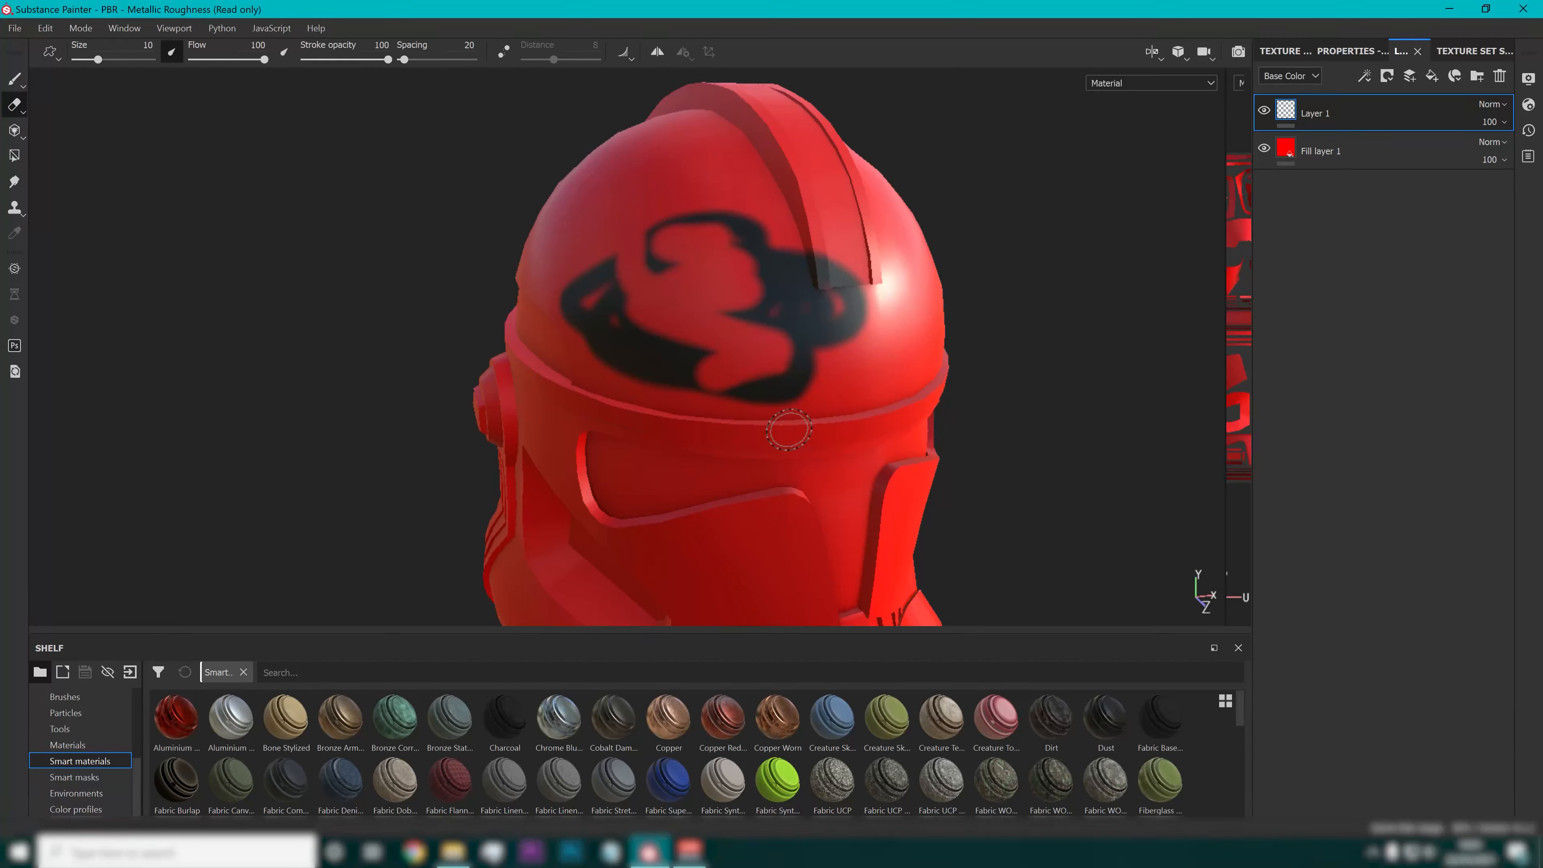
{"action": "key", "text": "ctrl+z"}
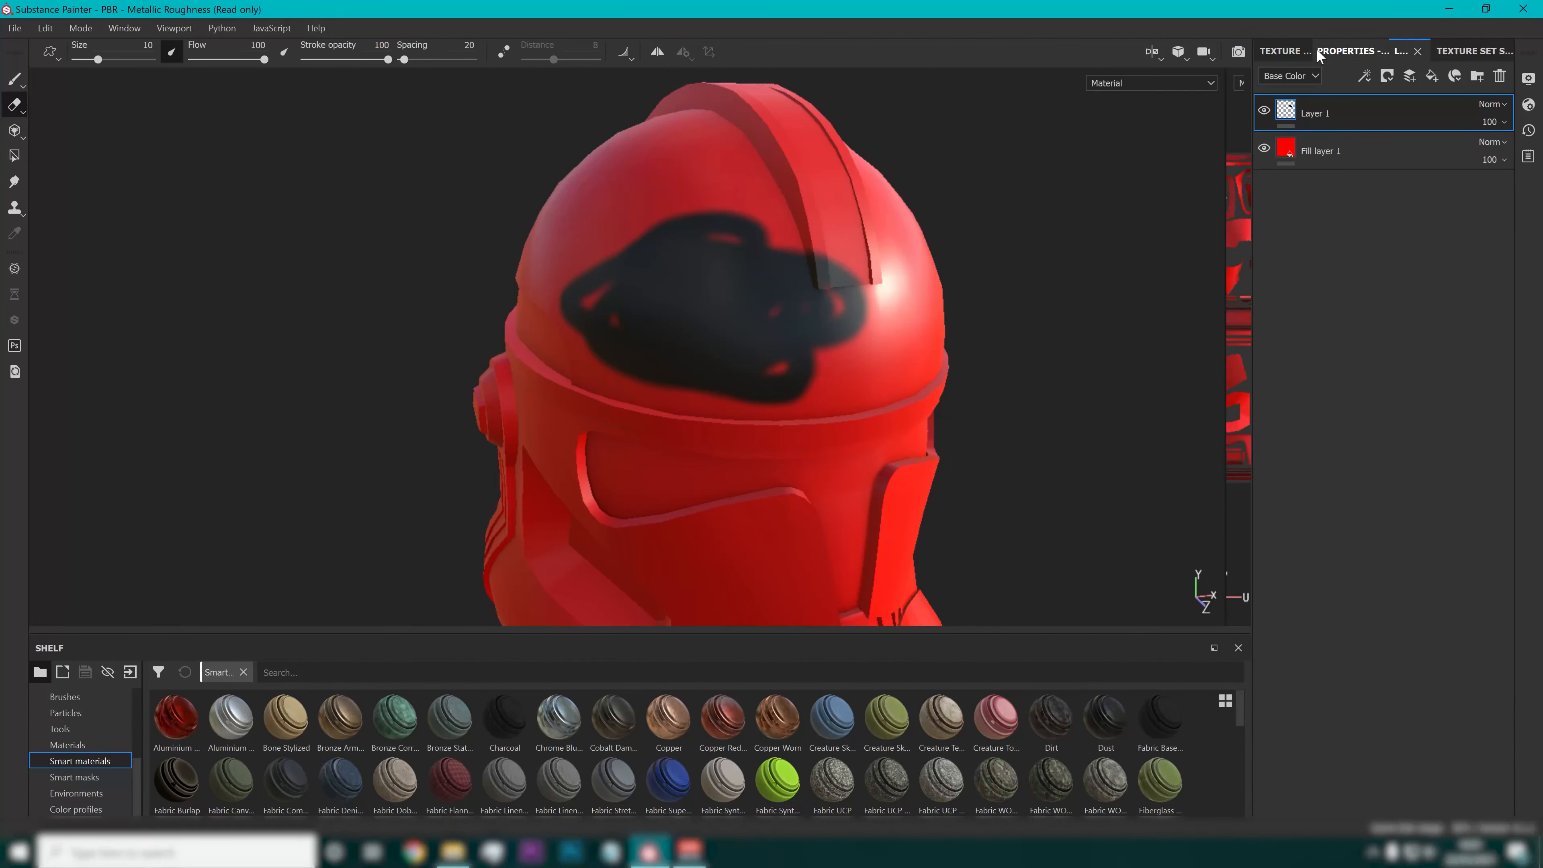
Review the Eraser's alpha, stencil and material channel properties and return to the layer stack.
{"action": "left_click", "coordinate": [19, 104]}
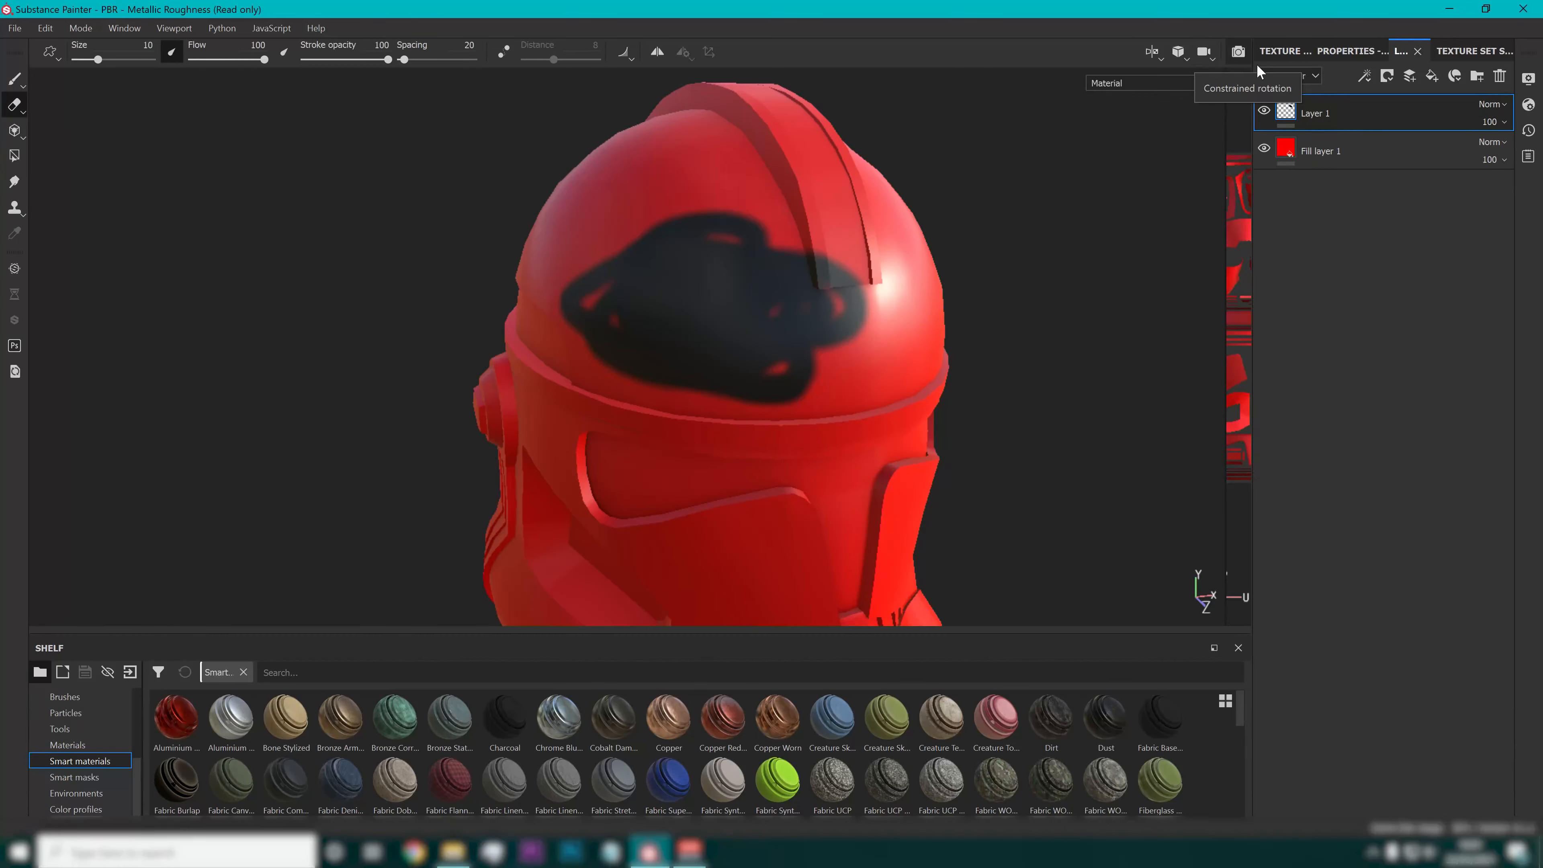
{"action": "left_click", "coordinate": [1369, 51]}
{"action": "left_click", "coordinate": [1424, 50]}
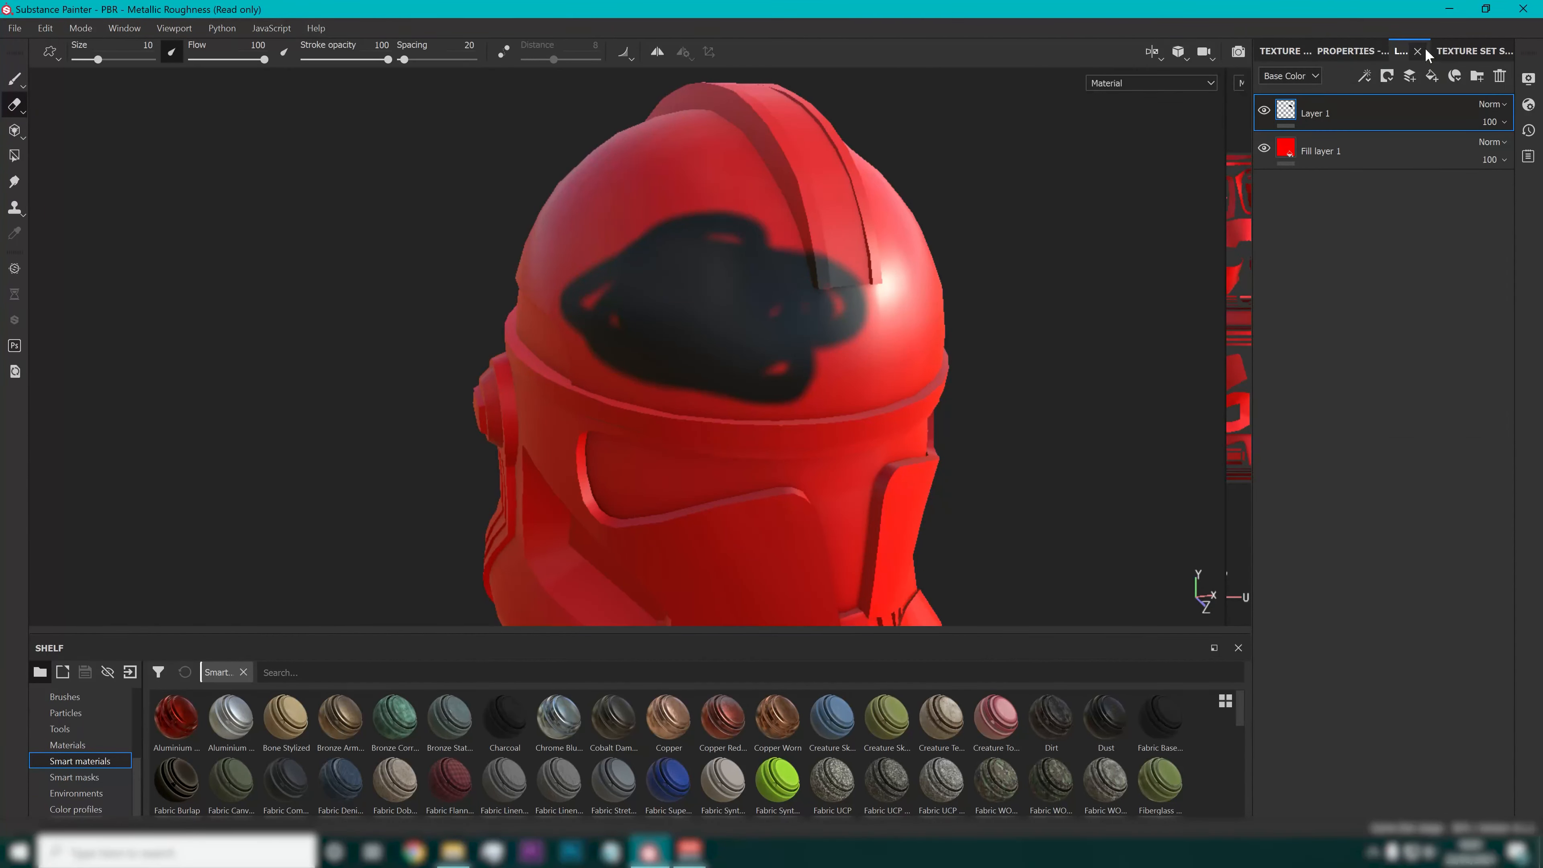
{"action": "left_click", "coordinate": [1277, 51]}
{"action": "left_click", "coordinate": [1349, 49]}
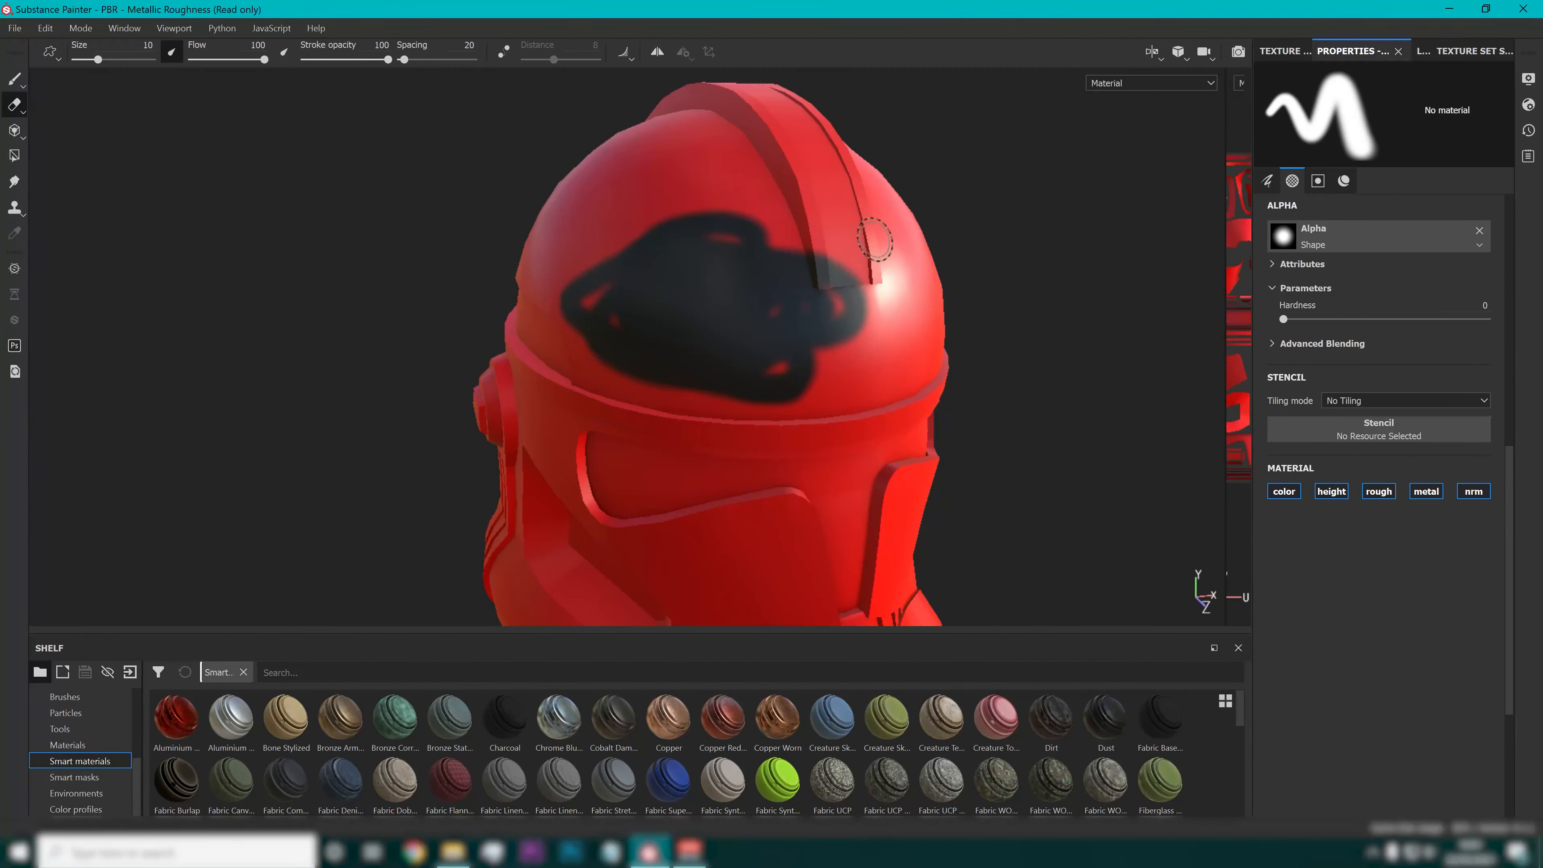
{"action": "left_click", "coordinate": [1424, 51]}
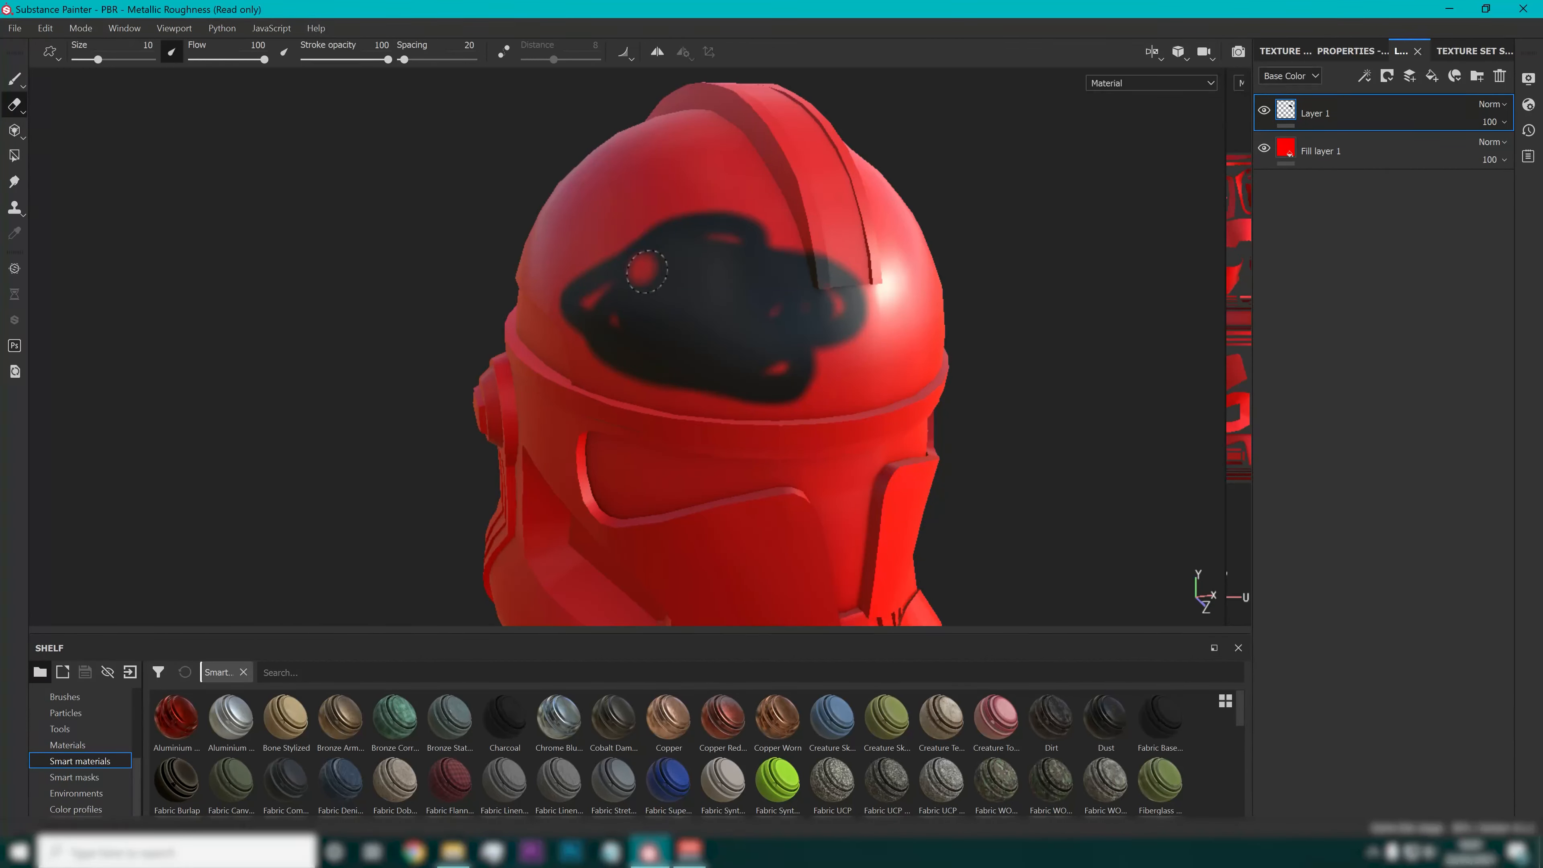
Erase the black patch from the helmet's forehead and delete Layer 1.
{"action": "left_click_drag", "start_coordinate": [647, 271], "coordinate": [686, 350]}
{"action": "mouse_move", "coordinate": [789, 279]}
{"action": "left_mouse_down"}
{"action": "mouse_move", "coordinate": [607, 256]}
{"action": "mouse_move", "coordinate": [592, 223]}
{"action": "mouse_move", "coordinate": [607, 364]}
{"action": "mouse_move", "coordinate": [577, 322]}
{"action": "mouse_move", "coordinate": [600, 273]}
{"action": "mouse_move", "coordinate": [869, 267]}
{"action": "mouse_move", "coordinate": [624, 274]}
{"action": "left_mouse_up"}
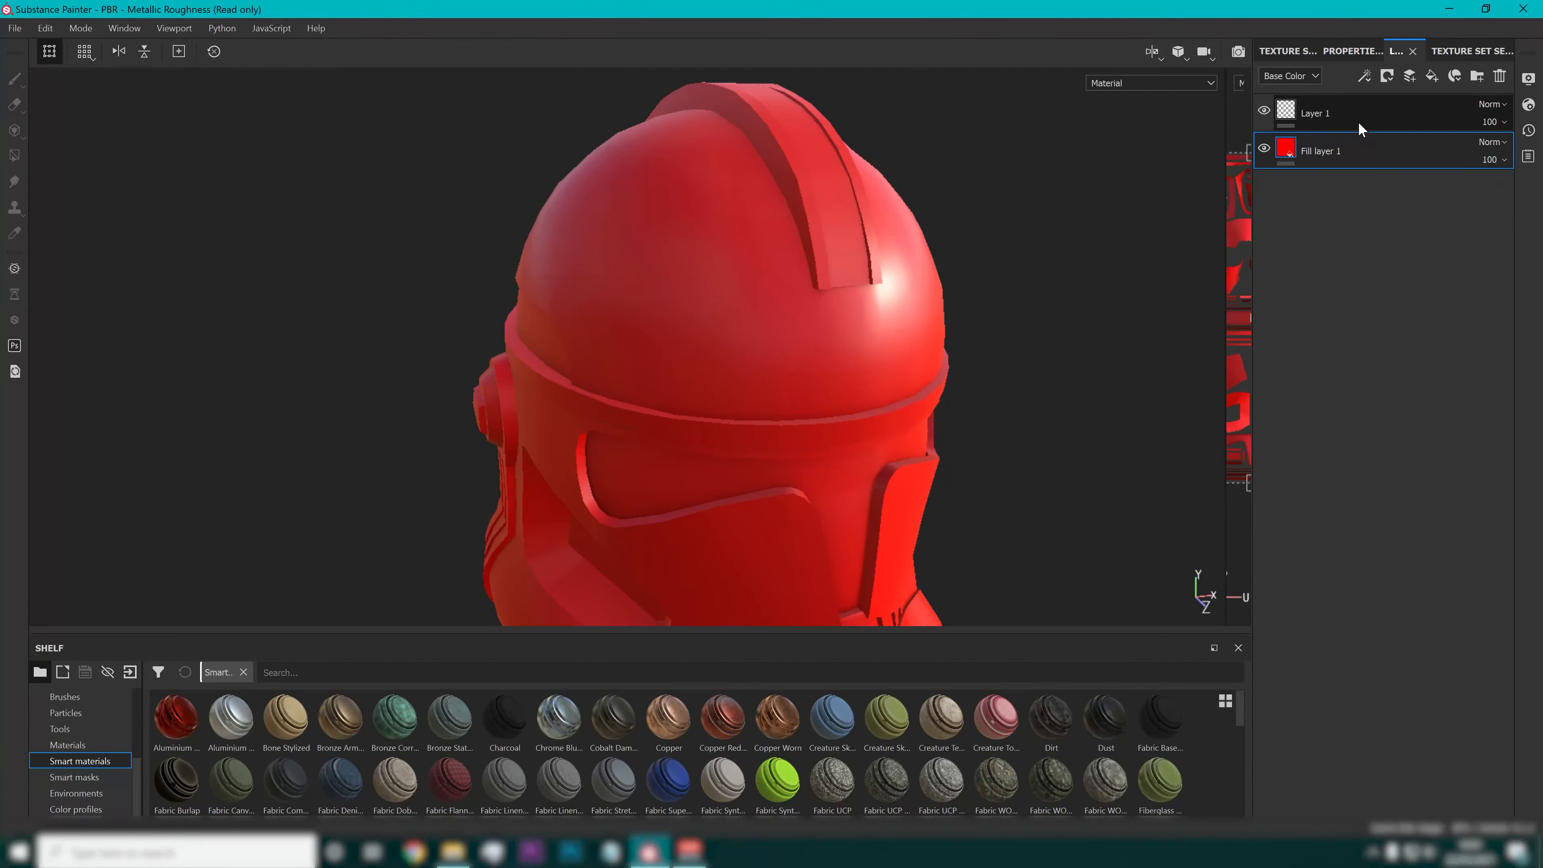
{"action": "key", "text": "Delete"}
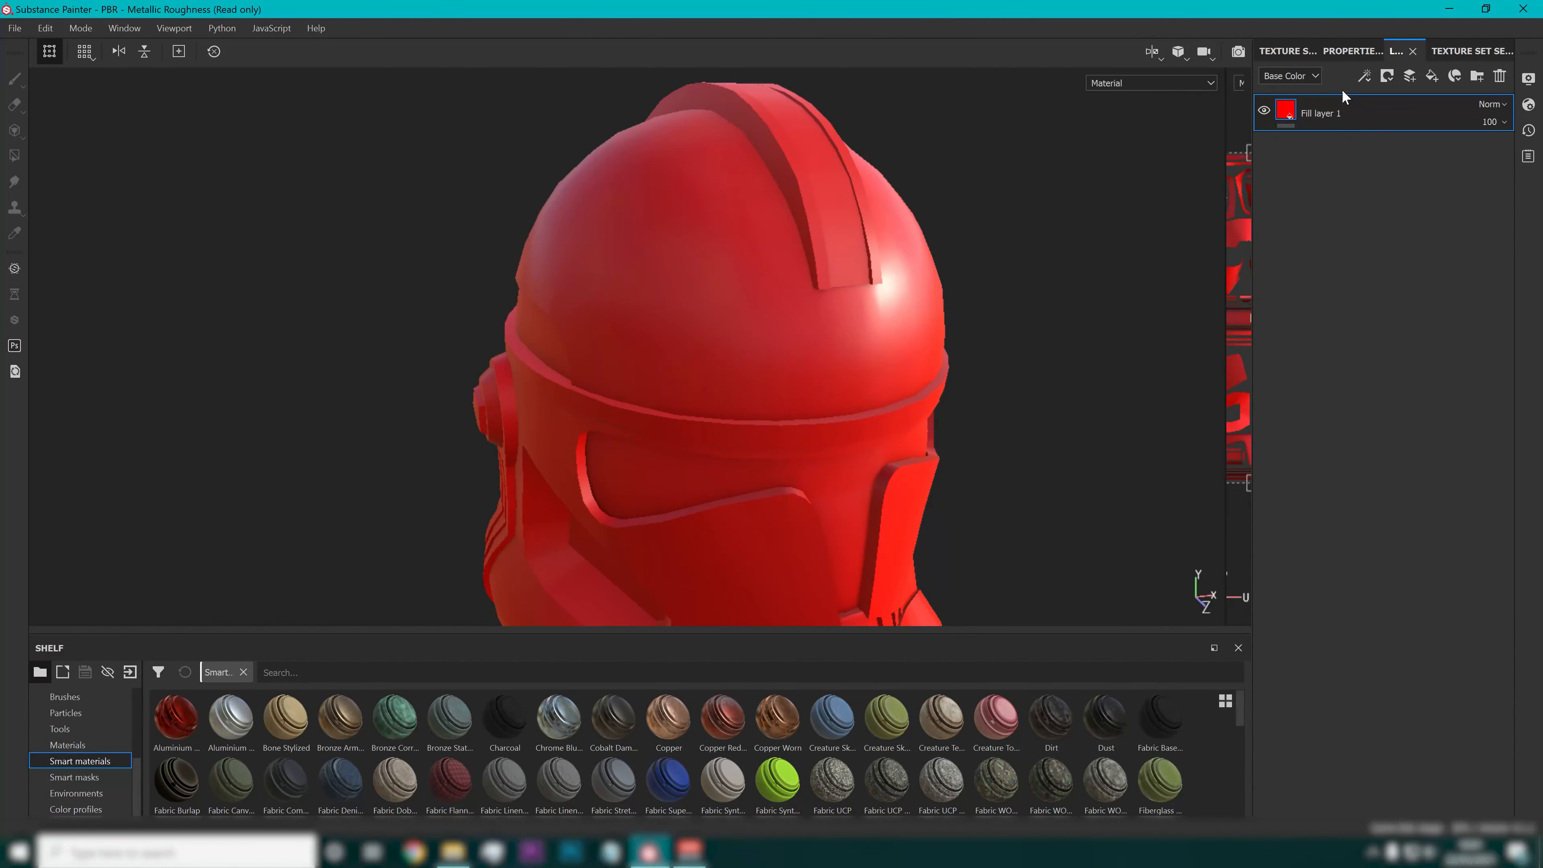
Add a black mask to Fill layer 1 and paint on it to reveal a red patch across the helmet's forehead.
{"action": "right_click", "coordinate": [1324, 105]}
{"action": "left_click", "coordinate": [1383, 137]}
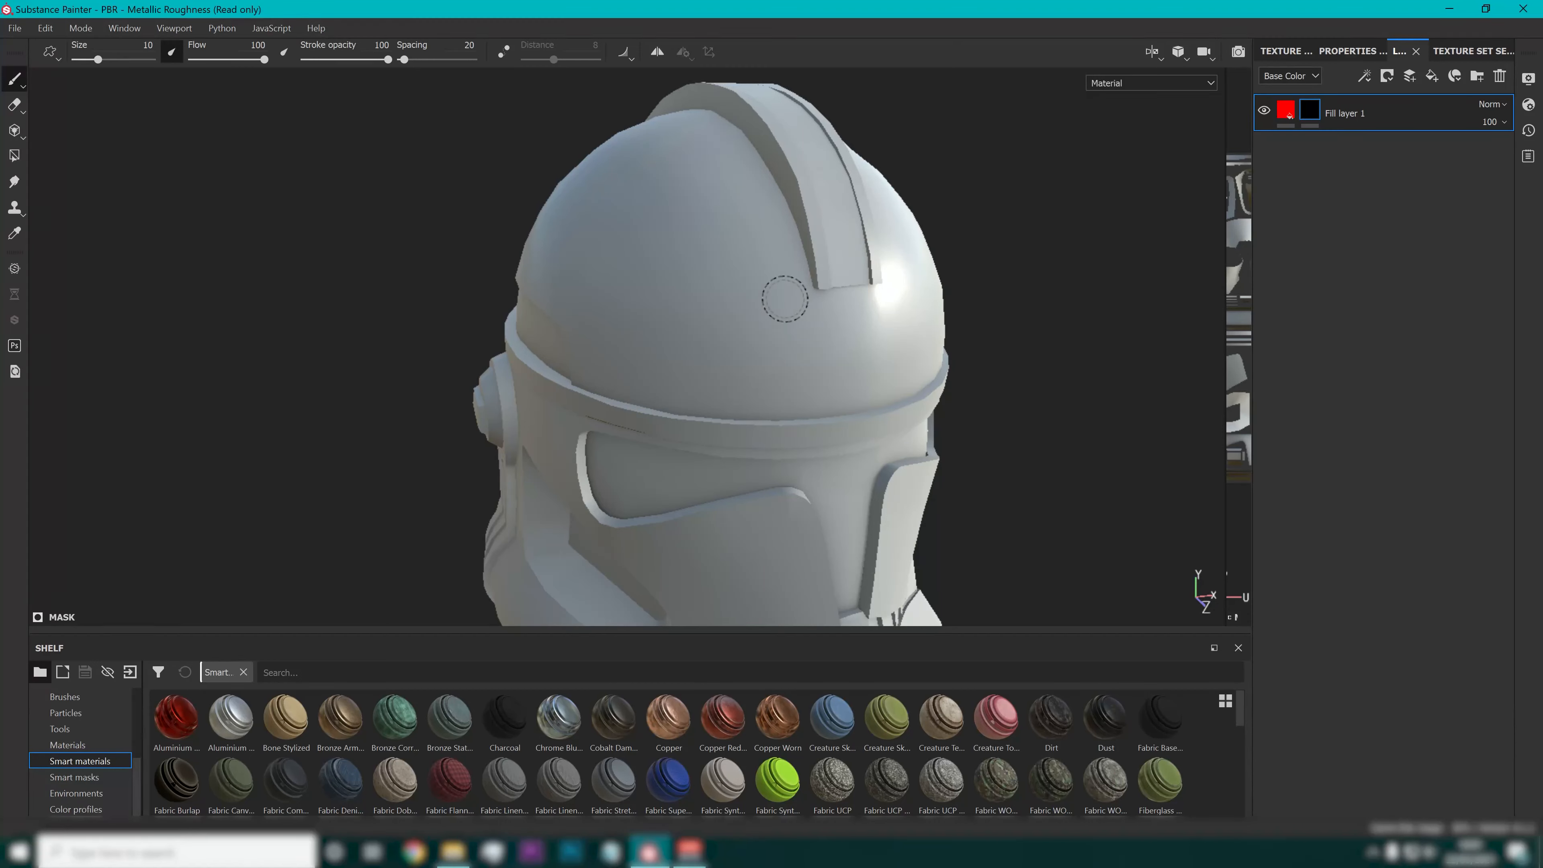
{"action": "mouse_move", "coordinate": [828, 366]}
{"action": "left_mouse_down"}
{"action": "mouse_move", "coordinate": [642, 346]}
{"action": "mouse_move", "coordinate": [735, 256]}
{"action": "mouse_move", "coordinate": [783, 361]}
{"action": "mouse_move", "coordinate": [750, 298]}
{"action": "mouse_move", "coordinate": [738, 361]}
{"action": "mouse_move", "coordinate": [667, 328]}
{"action": "mouse_move", "coordinate": [656, 292]}
{"action": "mouse_move", "coordinate": [613, 304]}
{"action": "mouse_move", "coordinate": [631, 307]}
{"action": "left_mouse_up"}
{"action": "mouse_move", "coordinate": [708, 347]}
{"action": "left_mouse_down"}
{"action": "mouse_move", "coordinate": [830, 346]}
{"action": "mouse_move", "coordinate": [773, 320]}
{"action": "mouse_move", "coordinate": [844, 350]}
{"action": "left_mouse_up"}
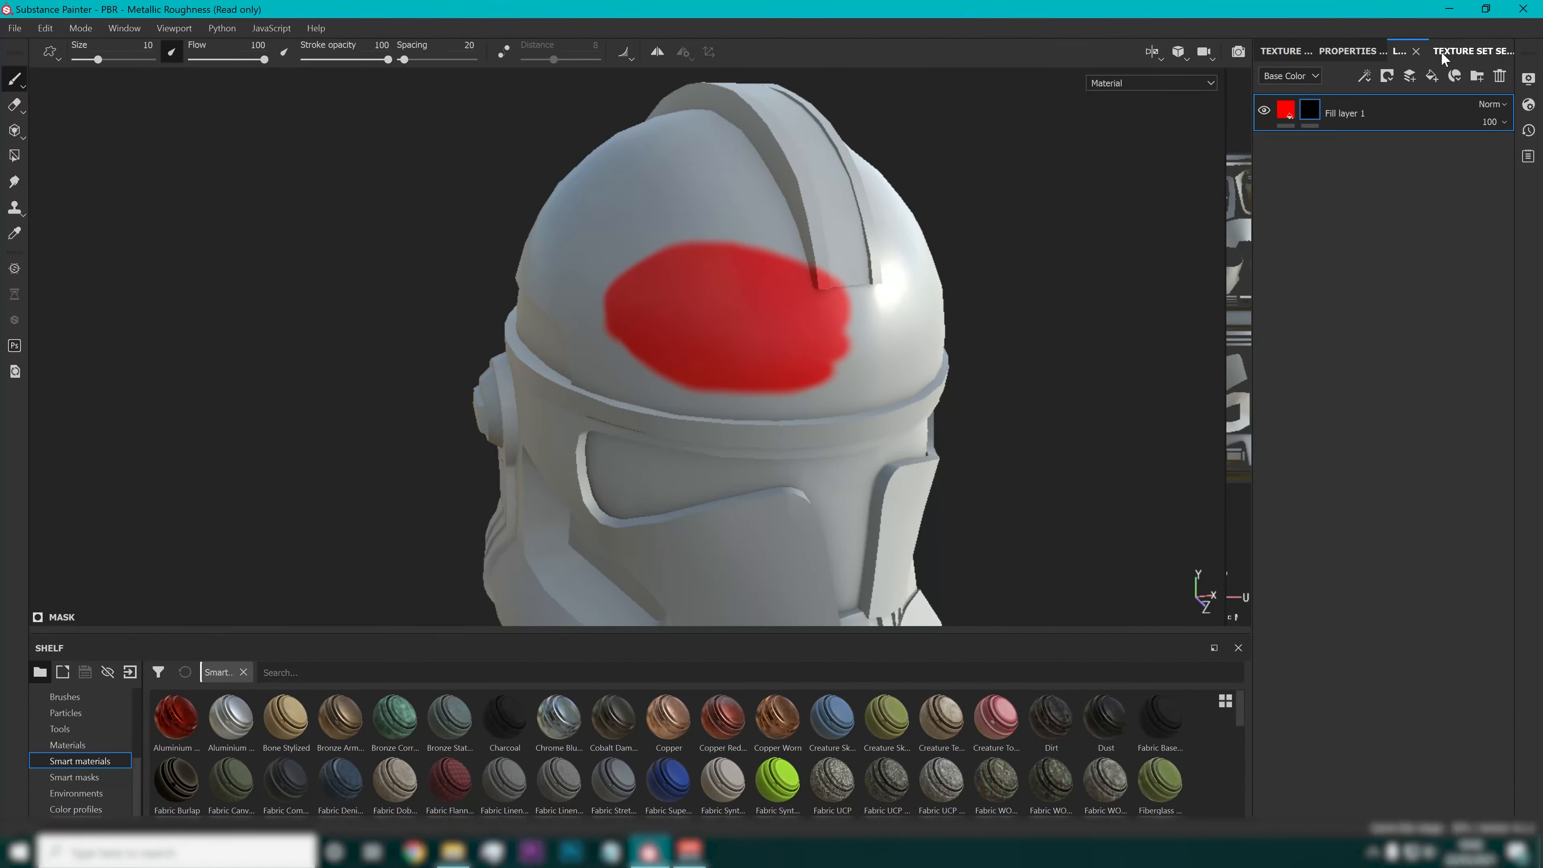
Set the mask brush's grayscale to 0 and paint a vertical strip out of the red forehead patch.
{"action": "left_click", "coordinate": [1342, 51]}
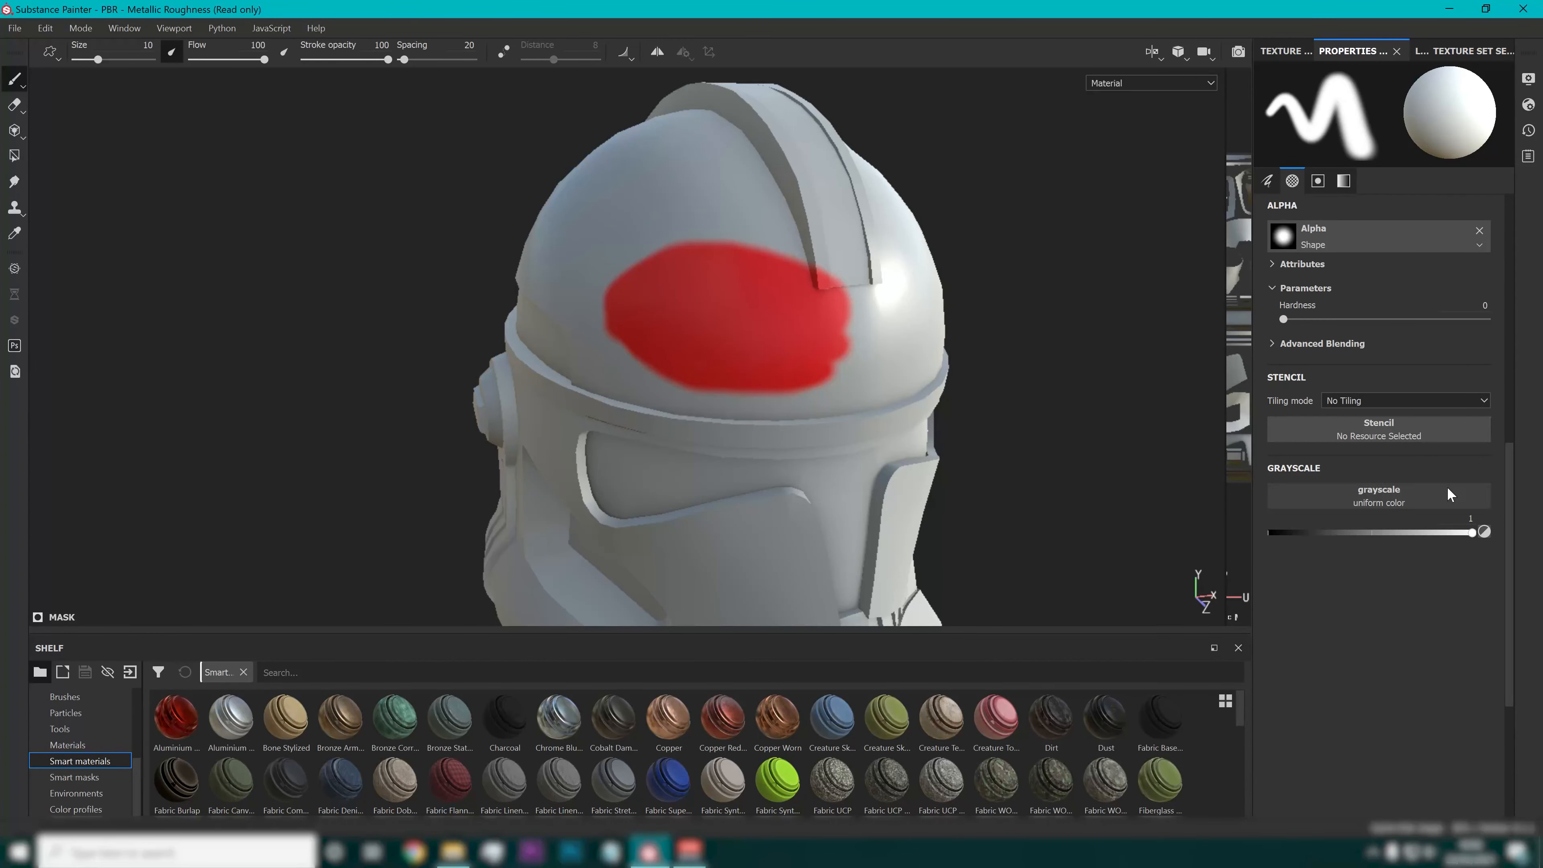
{"action": "left_click", "coordinate": [1485, 536]}
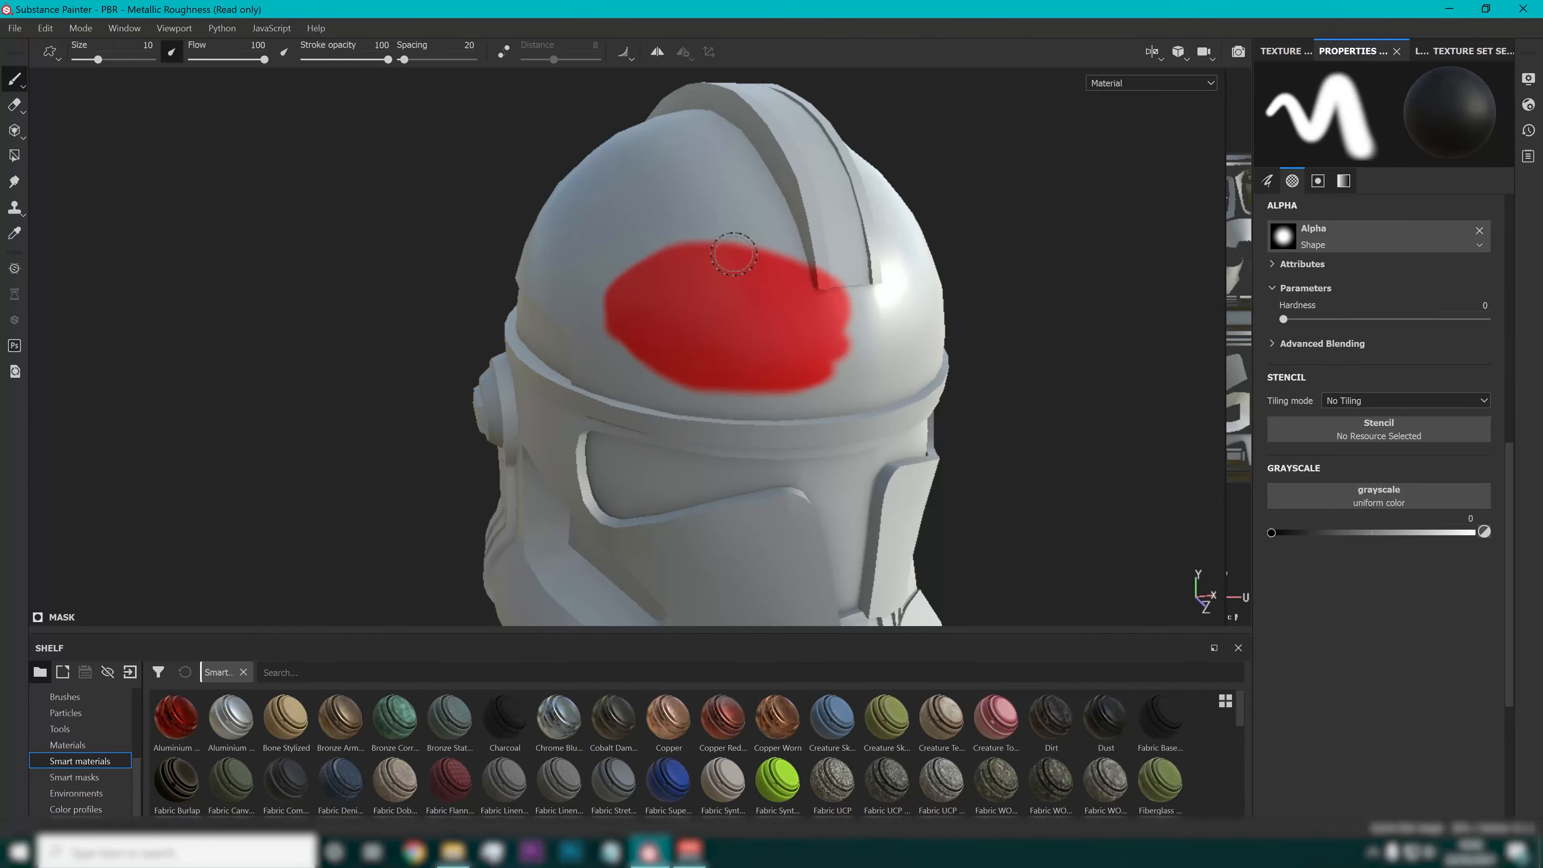
{"action": "mouse_move", "coordinate": [726, 244]}
{"action": "left_mouse_down"}
{"action": "mouse_move", "coordinate": [740, 382]}
{"action": "mouse_move", "coordinate": [733, 254]}
{"action": "mouse_move", "coordinate": [760, 380]}
{"action": "left_mouse_up"}
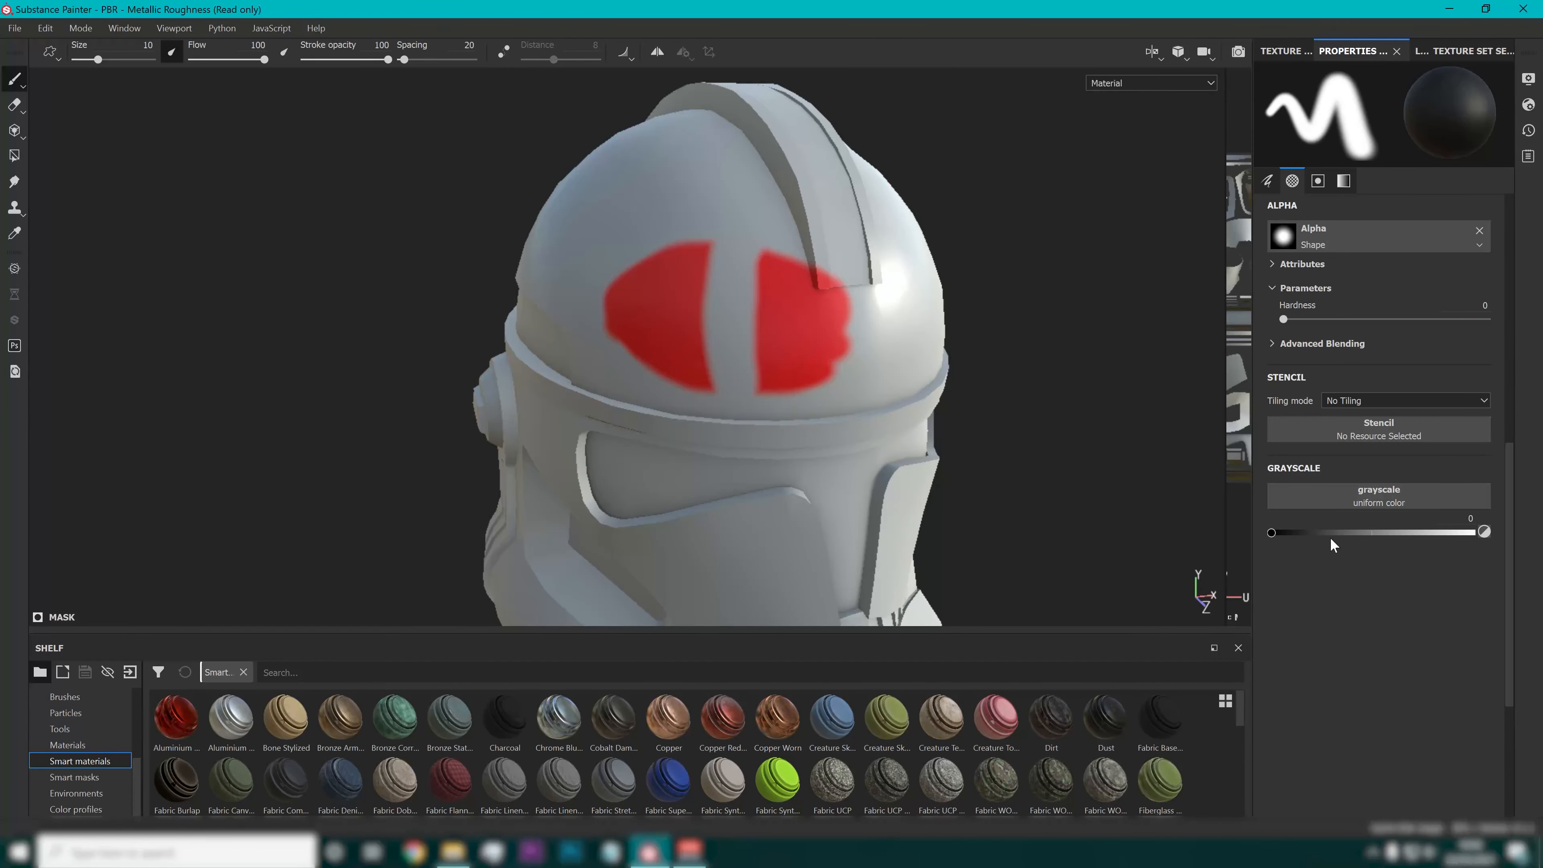
Paint over the red patch on the mask with grayscale 0.5 to make it semi-transparent, and set the brush's grayscale back to 1.
{"action": "left_click", "coordinate": [1470, 518]}
{"action": "type", "text": "0.5"}
{"action": "key", "text": "Return"}
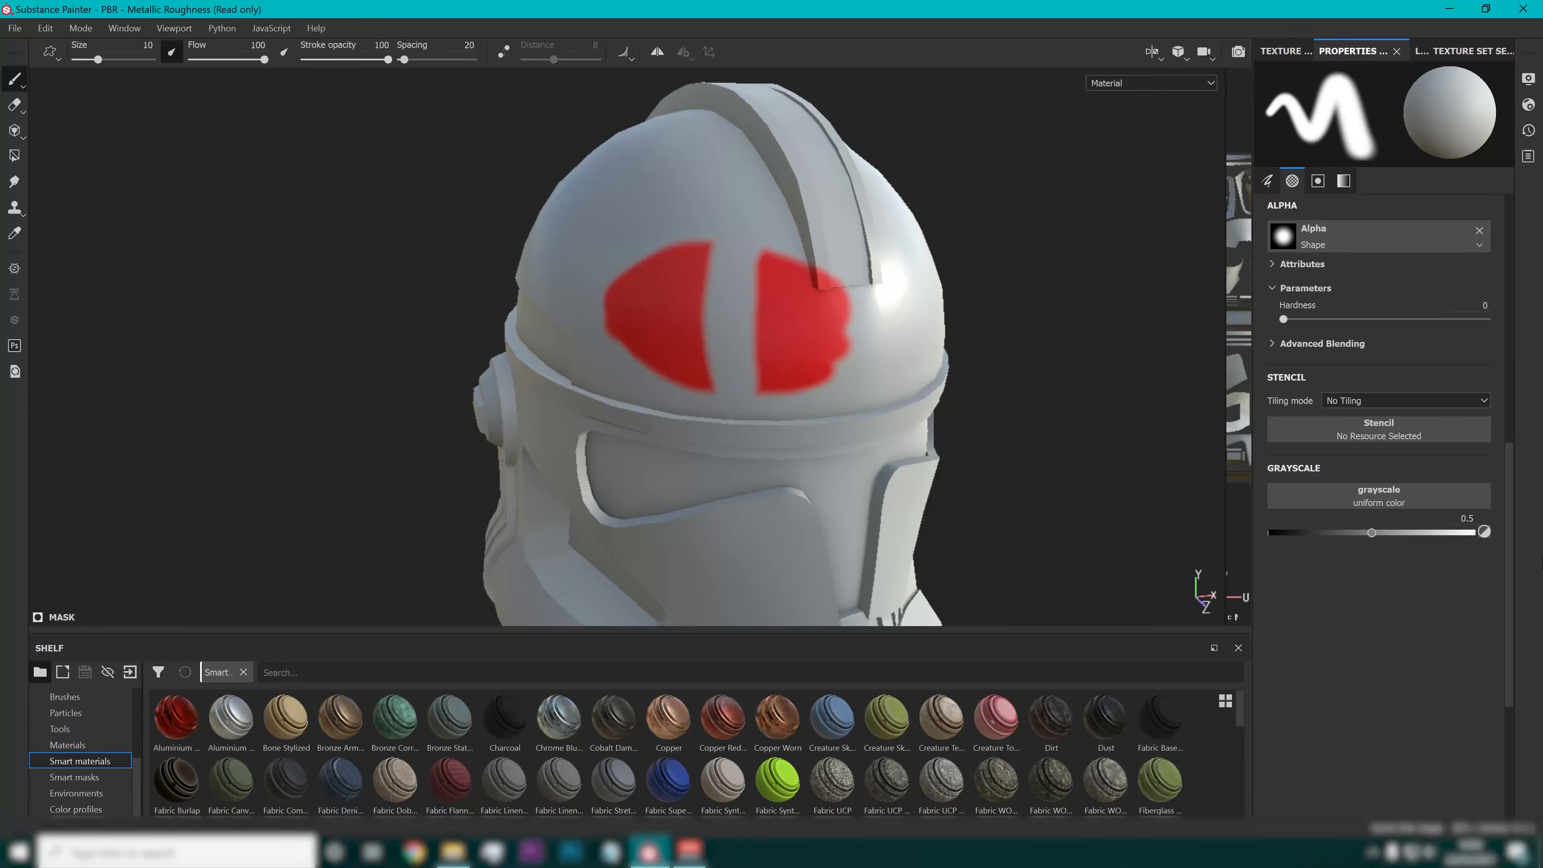
{"action": "mouse_move", "coordinate": [584, 274]}
{"action": "left_mouse_down"}
{"action": "mouse_move", "coordinate": [632, 229]}
{"action": "mouse_move", "coordinate": [656, 254]}
{"action": "mouse_move", "coordinate": [626, 316]}
{"action": "mouse_move", "coordinate": [644, 365]}
{"action": "mouse_move", "coordinate": [699, 261]}
{"action": "mouse_move", "coordinate": [703, 352]}
{"action": "mouse_move", "coordinate": [728, 328]}
{"action": "mouse_move", "coordinate": [703, 406]}
{"action": "left_mouse_up"}
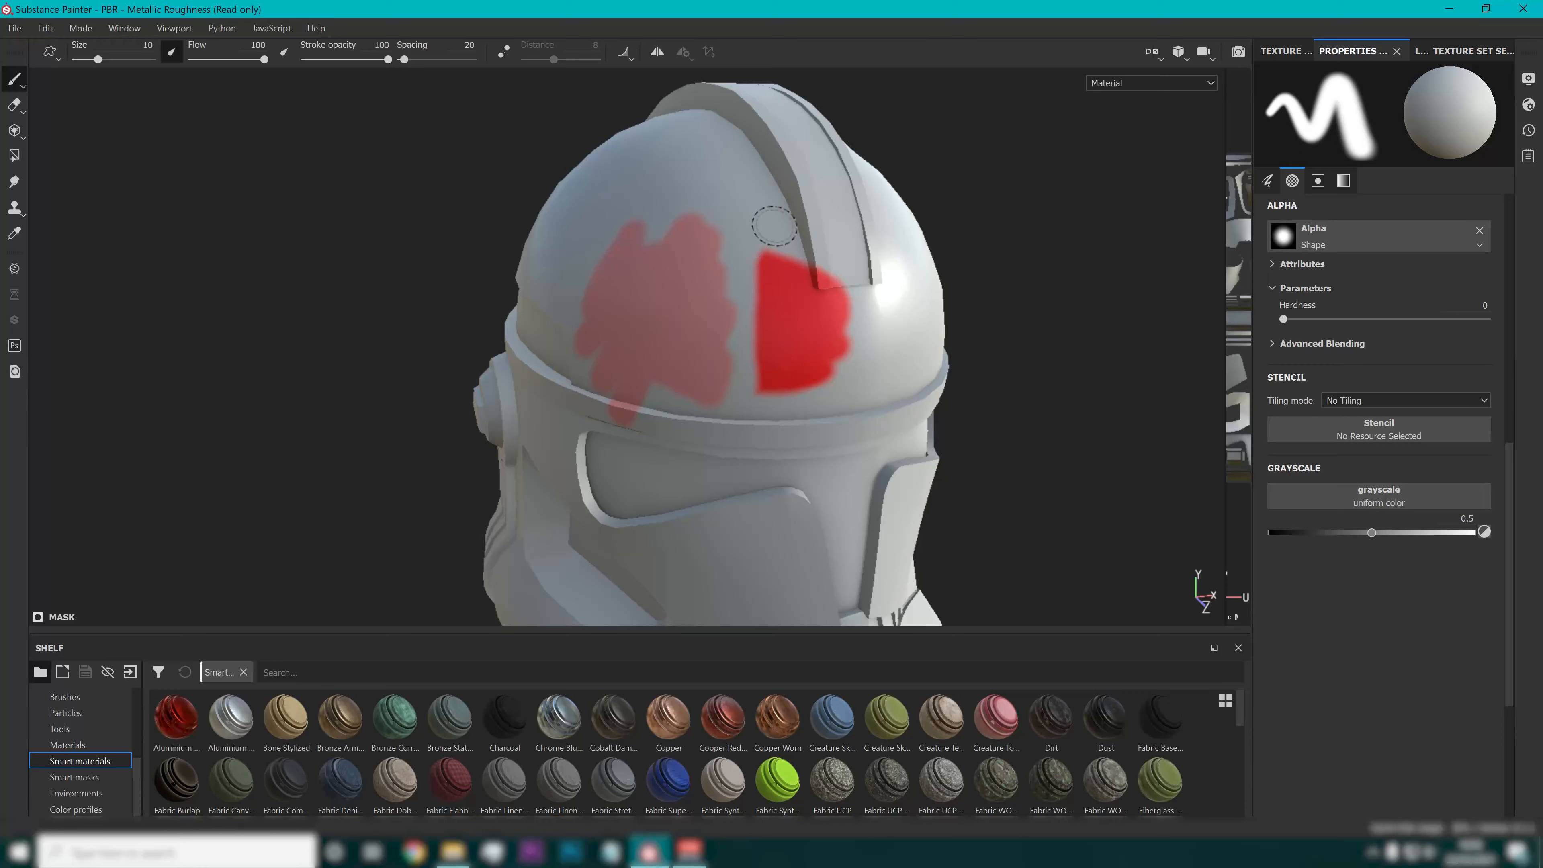
{"action": "mouse_move", "coordinate": [773, 226]}
{"action": "left_mouse_down"}
{"action": "mouse_move", "coordinate": [768, 291]}
{"action": "mouse_move", "coordinate": [811, 261]}
{"action": "mouse_move", "coordinate": [789, 371]}
{"action": "mouse_move", "coordinate": [820, 317]}
{"action": "mouse_move", "coordinate": [836, 364]}
{"action": "mouse_move", "coordinate": [874, 347]}
{"action": "left_mouse_up"}
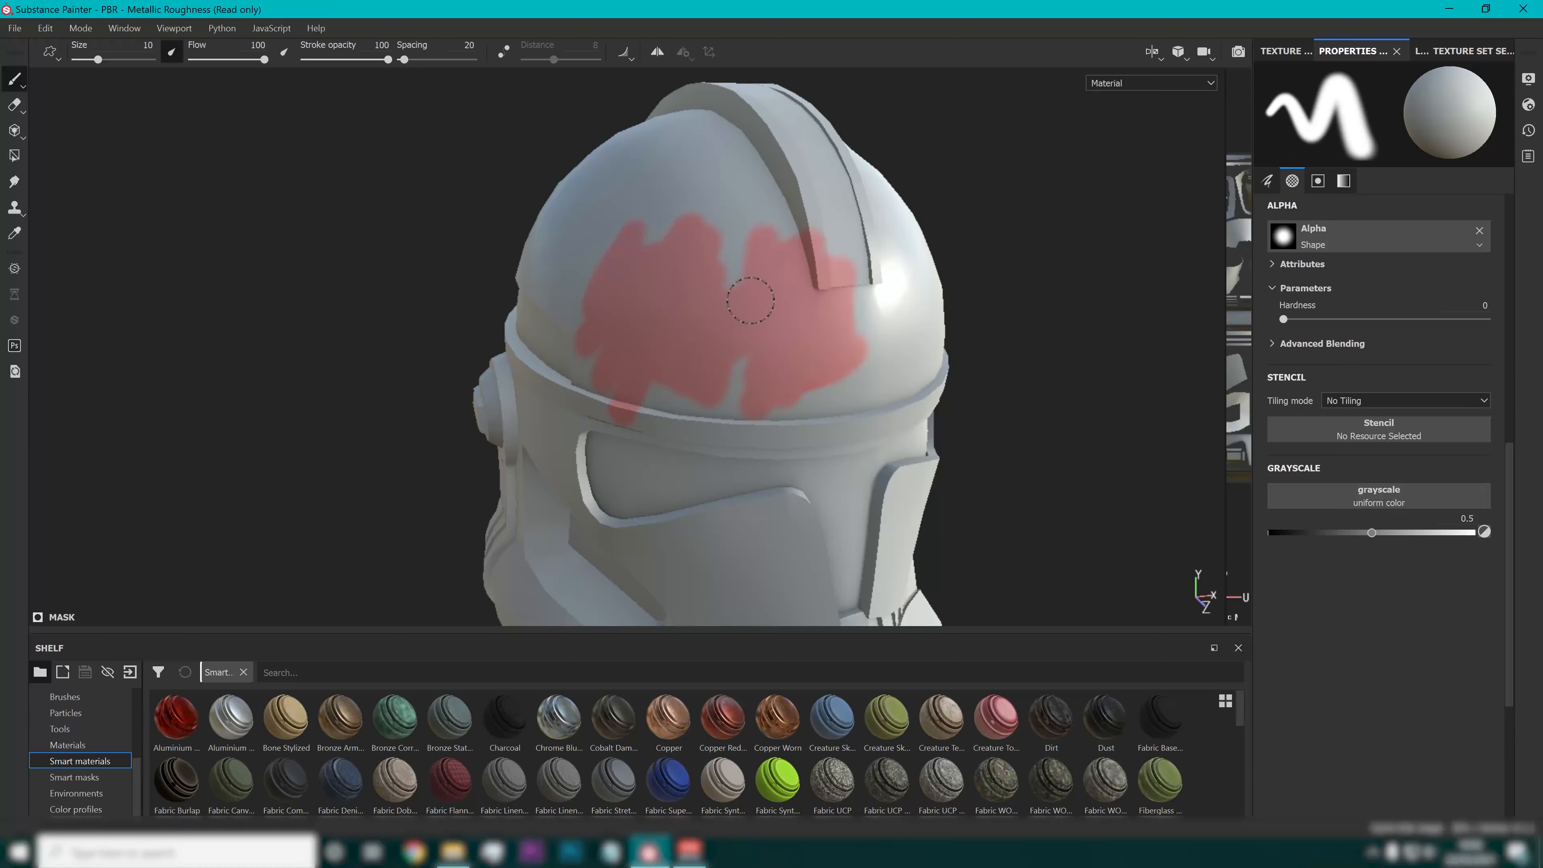
{"action": "left_click_drag", "start_coordinate": [751, 300], "coordinate": [735, 261]}
{"action": "left_click_drag", "start_coordinate": [1373, 532], "coordinate": [1472, 533]}
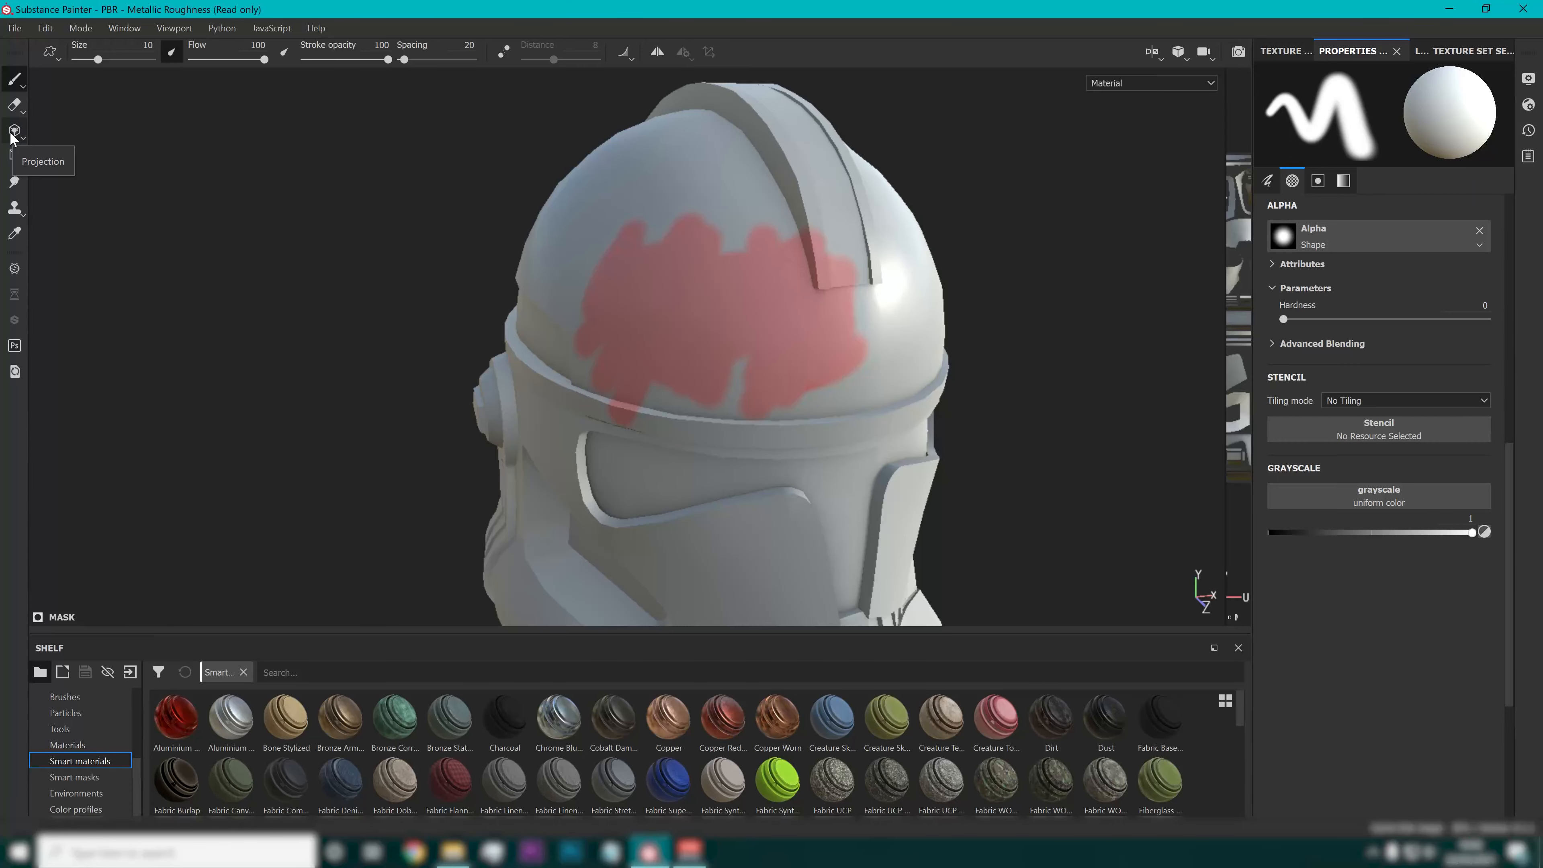
Bring the four T_L_Assault_Preq_01_Helmet images from the Clone Helmet folder into the shelf to start importing them.
{"action": "left_click_drag", "start_coordinate": [914, 400], "coordinate": [389, 384], "text": "alt"}
{"action": "middle_click_drag", "start_coordinate": [933, 366], "coordinate": [461, 361], "text": "alt"}
{"action": "mouse_move", "coordinate": [686, 358]}
{"action": "left_mouse_down", "text": "alt"}
{"action": "mouse_move", "coordinate": [599, 354]}
{"action": "mouse_move", "coordinate": [607, 322]}
{"action": "left_mouse_up", "text": "alt"}
{"action": "middle_click_drag", "start_coordinate": [662, 277], "coordinate": [766, 280], "text": "alt"}
{"action": "left_click_drag", "start_coordinate": [680, 292], "coordinate": [663, 366], "text": "alt"}
{"action": "scroll", "coordinate": [699, 317], "scroll_direction": "up", "scroll_amount": 1}
{"action": "scroll", "coordinate": [699, 317], "scroll_direction": "up", "scroll_amount": 1}
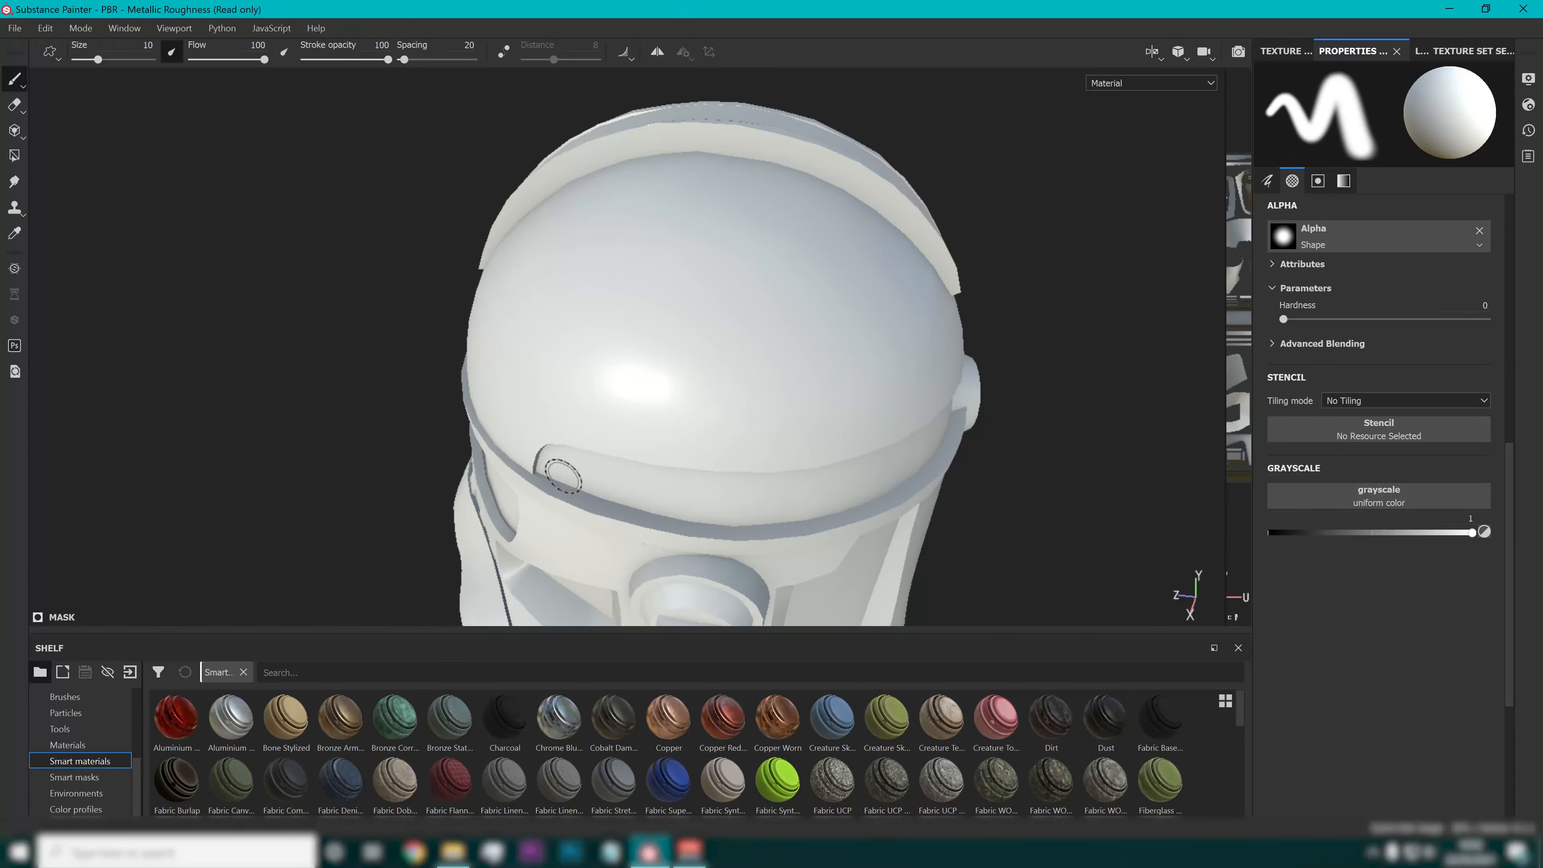
{"action": "mouse_move", "coordinate": [452, 851]}
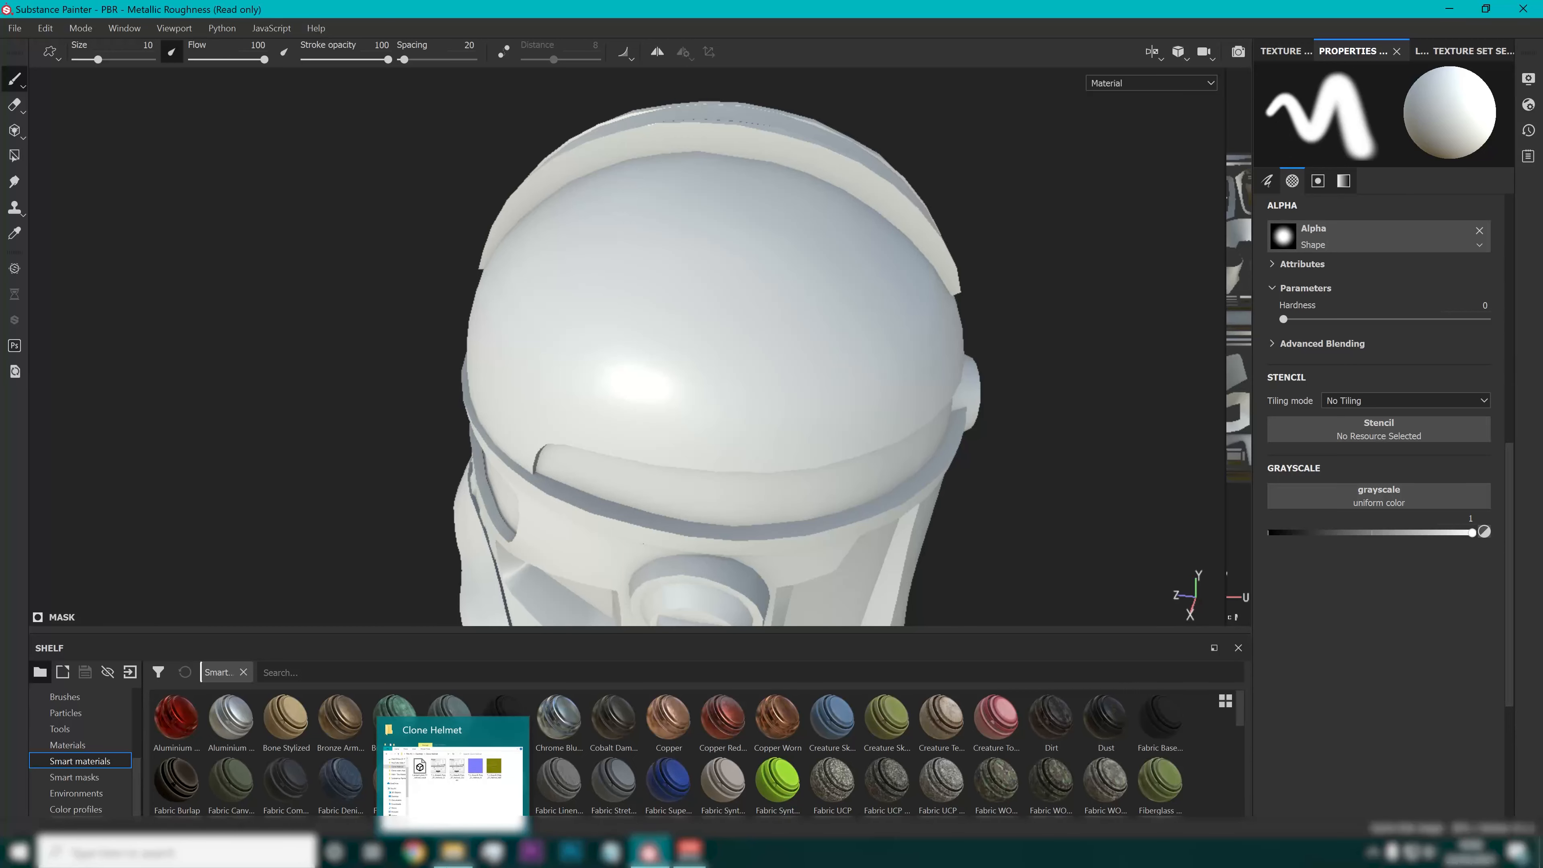
{"action": "left_click", "coordinate": [453, 784]}
{"action": "mouse_move", "coordinate": [1100, 244]}
{"action": "left_mouse_down"}
{"action": "mouse_move", "coordinate": [1446, 100]}
{"action": "mouse_move", "coordinate": [711, 720]}
{"action": "left_mouse_up"}
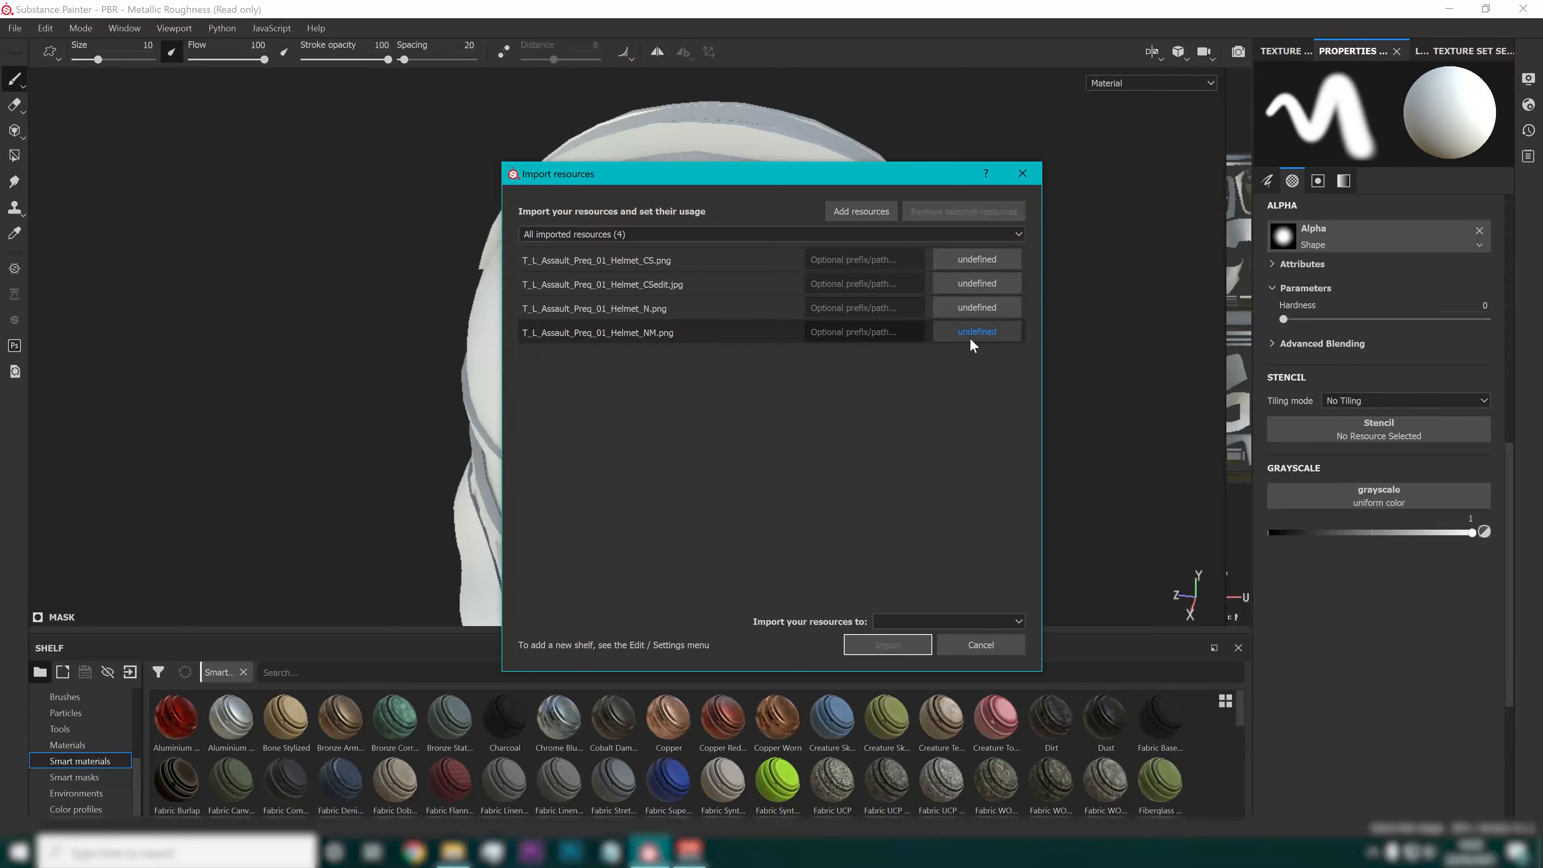
Set the usage of all four helmet images to texture and import them into the project 'PBR - Metallic Roughness'.
{"action": "left_click", "coordinate": [1000, 334]}
{"action": "left_click", "coordinate": [977, 395]}
{"action": "left_click", "coordinate": [987, 309]}
{"action": "left_click", "coordinate": [988, 284]}
{"action": "left_click", "coordinate": [987, 259]}
{"action": "left_click", "coordinate": [976, 322]}
{"action": "left_click", "coordinate": [891, 621]}
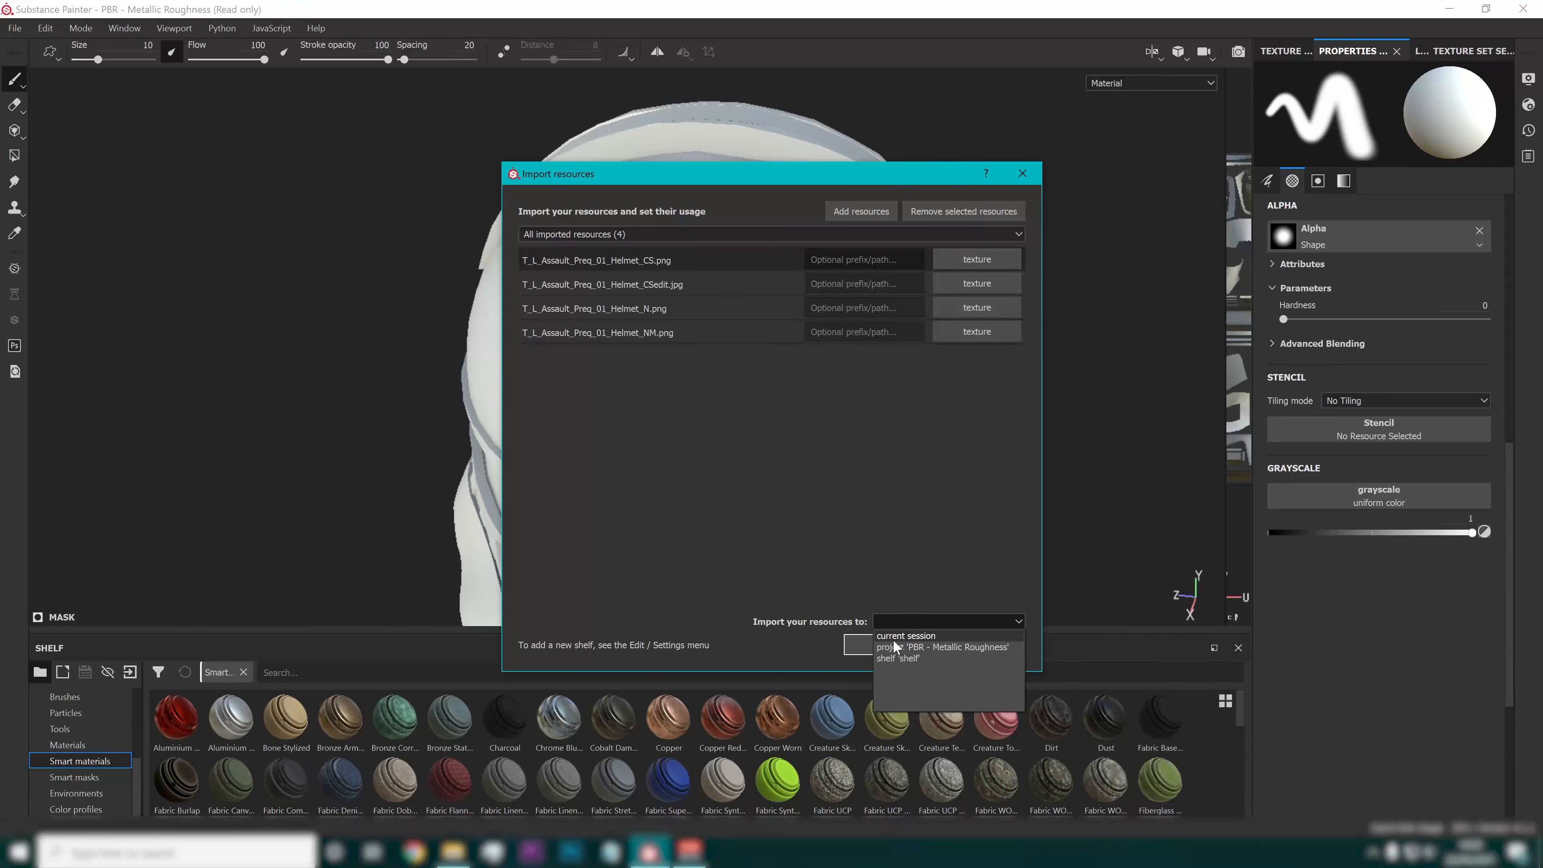
{"action": "left_click", "coordinate": [895, 647]}
{"action": "left_click", "coordinate": [889, 647]}
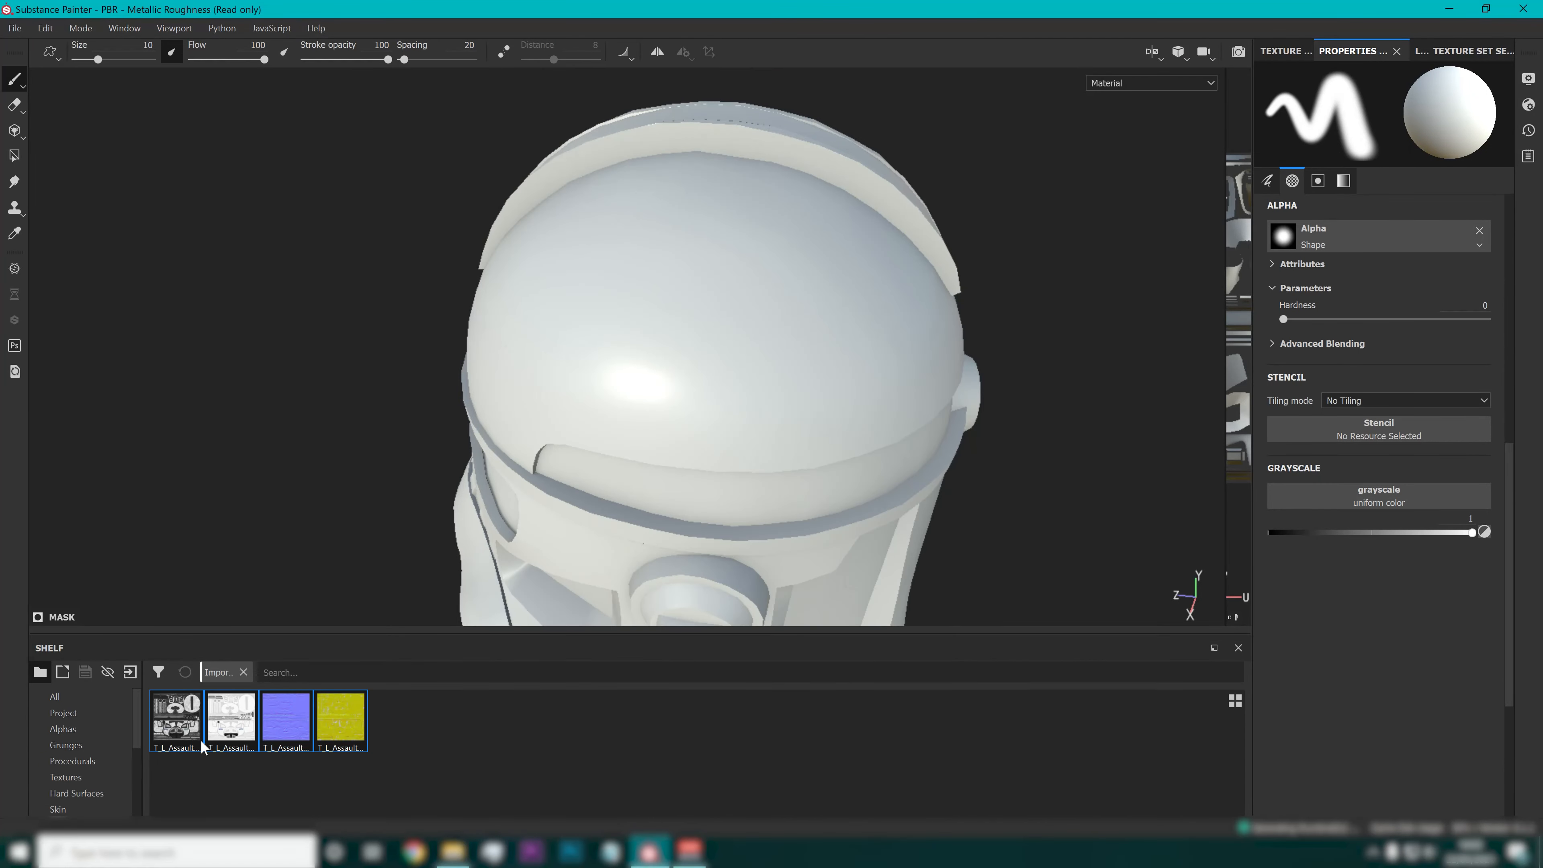
{"action": "left_click", "coordinate": [241, 743]}
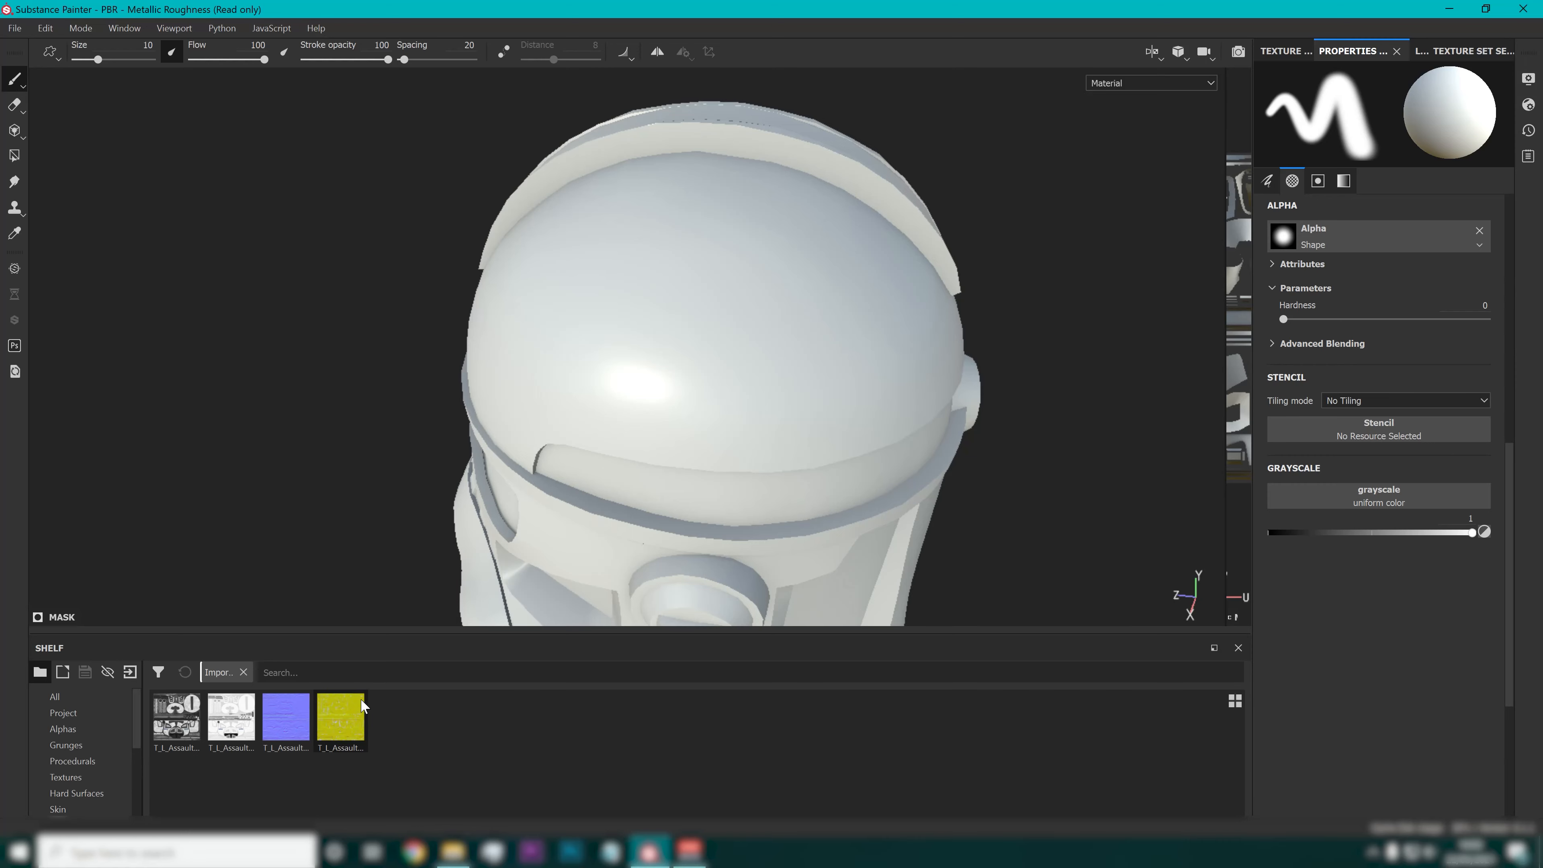
Add a new paint layer above Fill layer 1 and activate the Projection tool on it.
{"action": "left_click", "coordinate": [14, 130]}
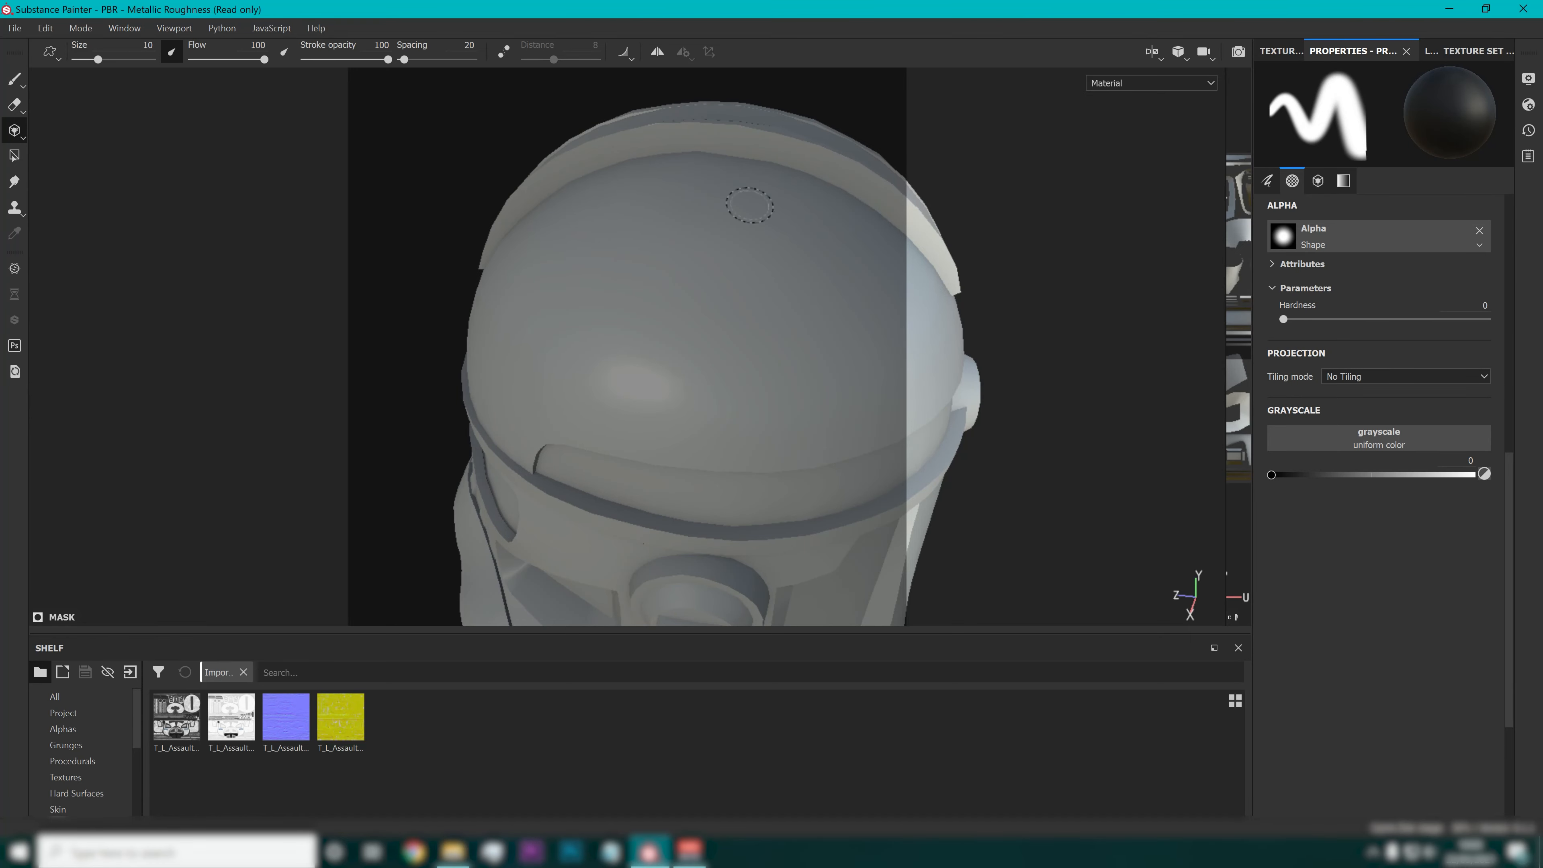
{"action": "middle_click_drag", "start_coordinate": [778, 365], "coordinate": [711, 415]}
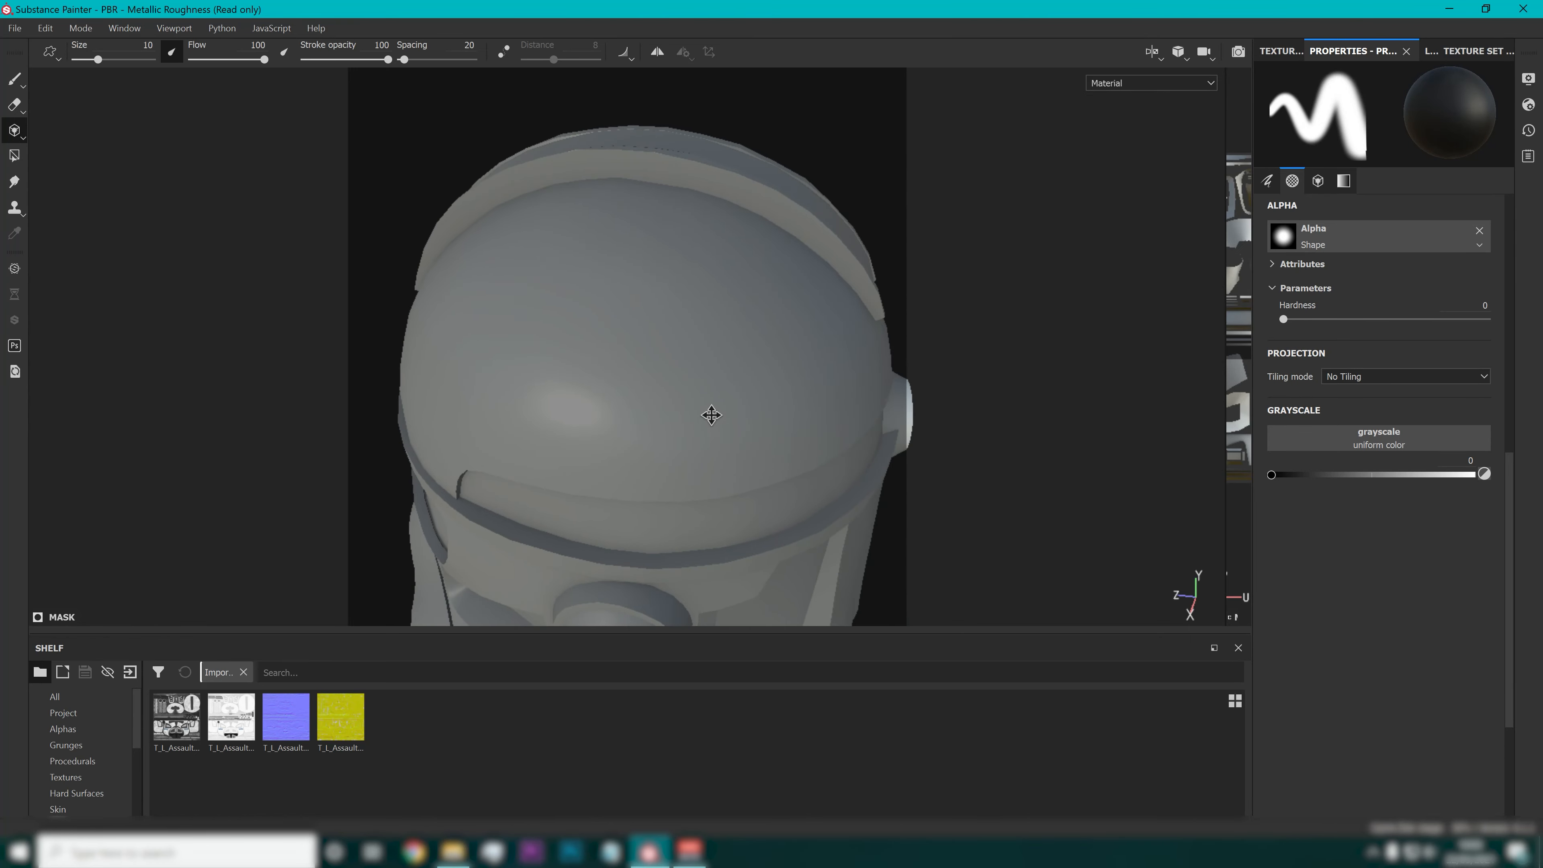
{"action": "scroll", "coordinate": [711, 415], "scroll_direction": "up", "scroll_amount": 3}
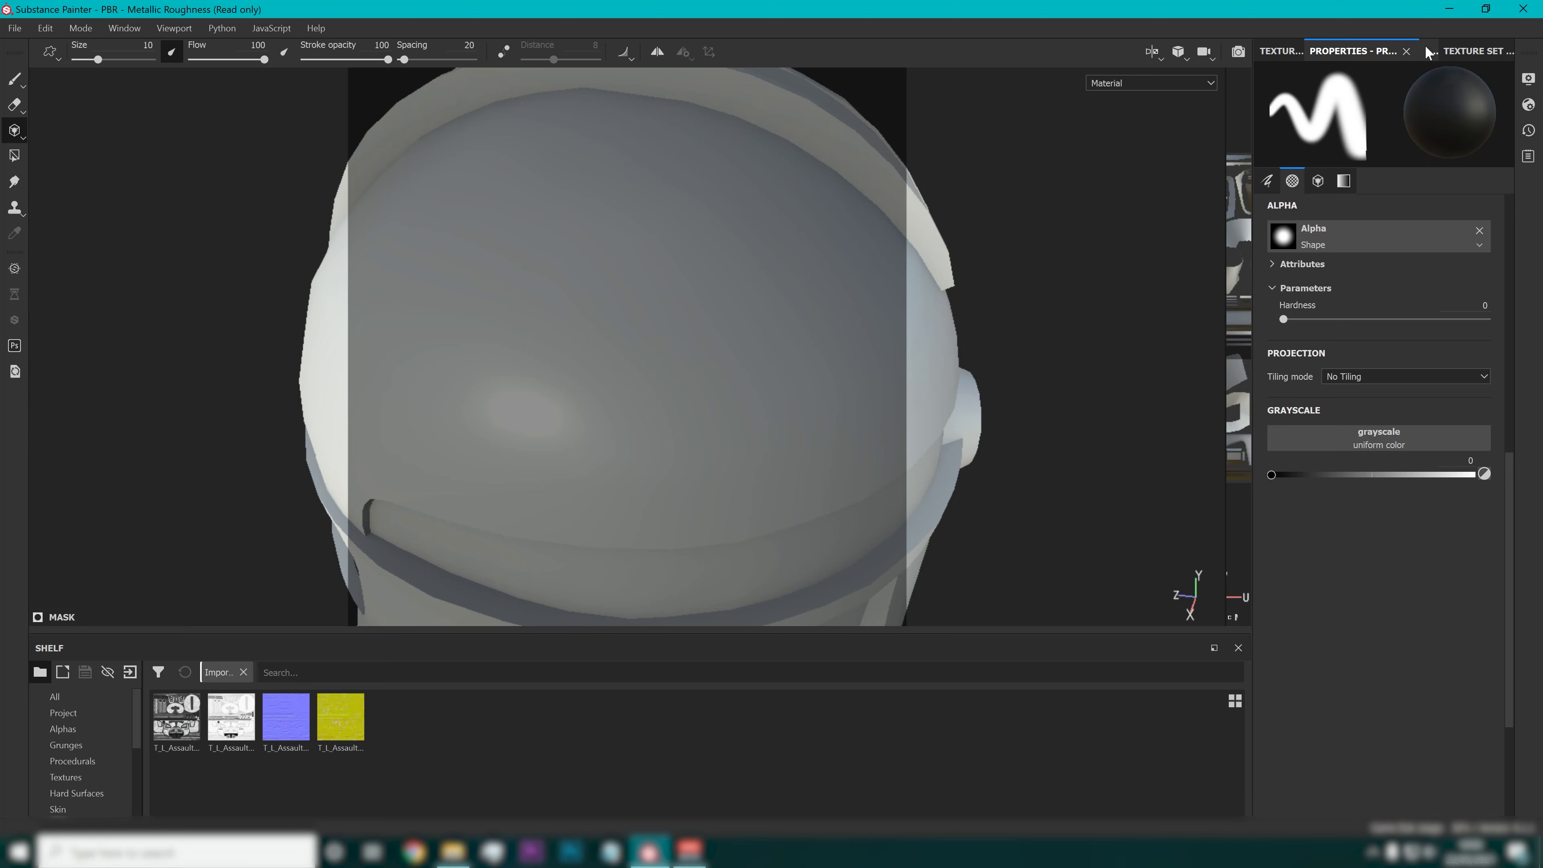
{"action": "left_click", "coordinate": [1427, 52]}
{"action": "left_click", "coordinate": [1413, 74]}
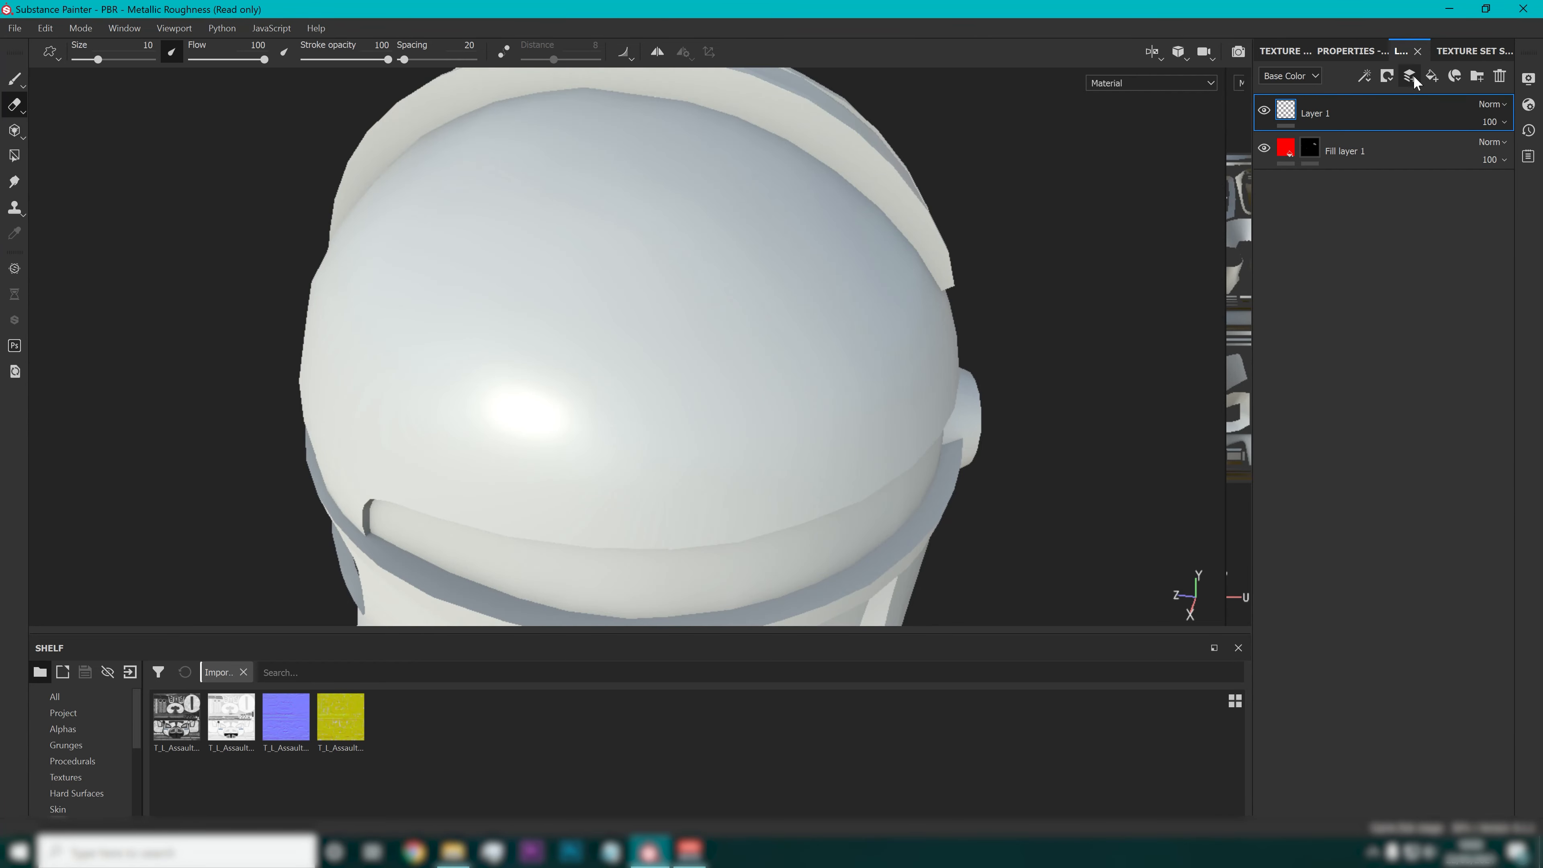
{"action": "left_click", "coordinate": [14, 130]}
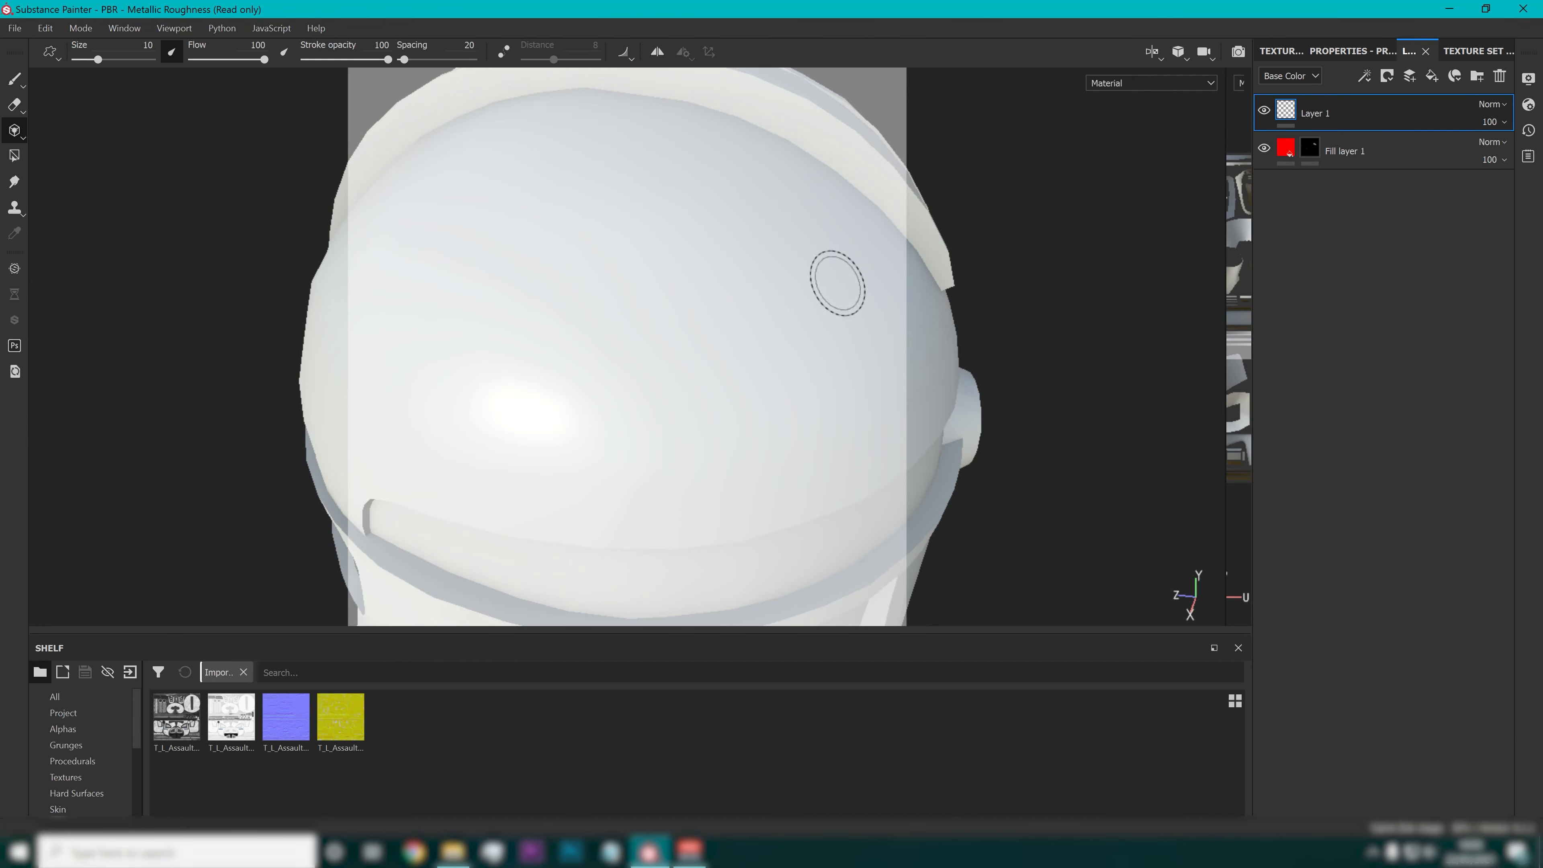
Assign T_L_Assault_Preq_01_Helmet_CS as the projection's Base Color and paint it onto the side of the helmet's dome.
{"action": "left_click", "coordinate": [1339, 54]}
{"action": "scroll", "coordinate": [1336, 496], "scroll_direction": "down", "scroll_amount": 3}
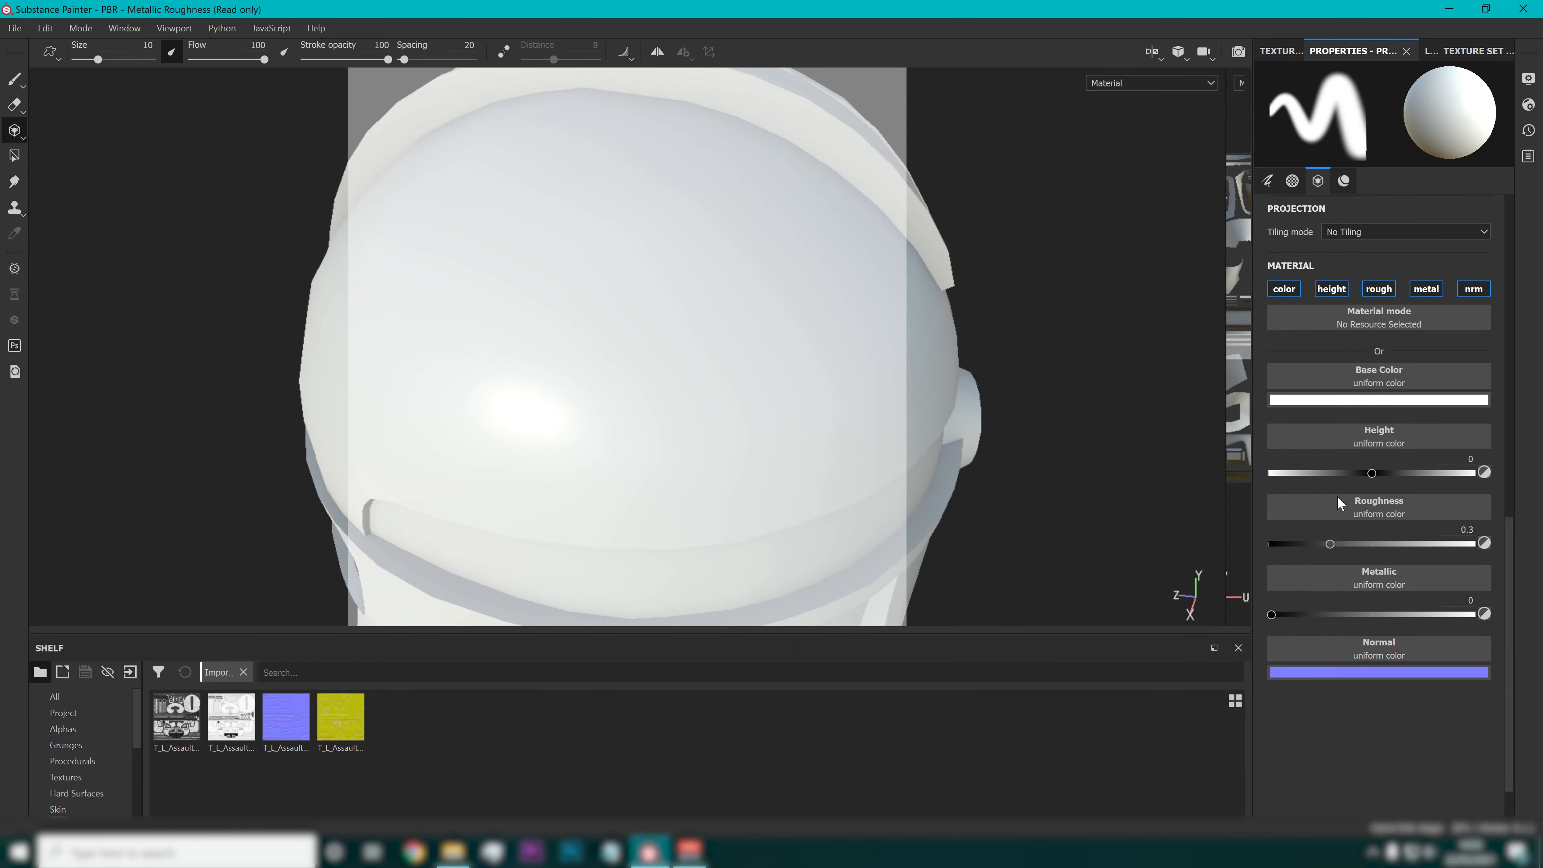
{"action": "scroll", "coordinate": [1361, 420], "scroll_direction": "up", "scroll_amount": 1}
{"action": "scroll", "coordinate": [1381, 505], "scroll_direction": "up", "scroll_amount": 2}
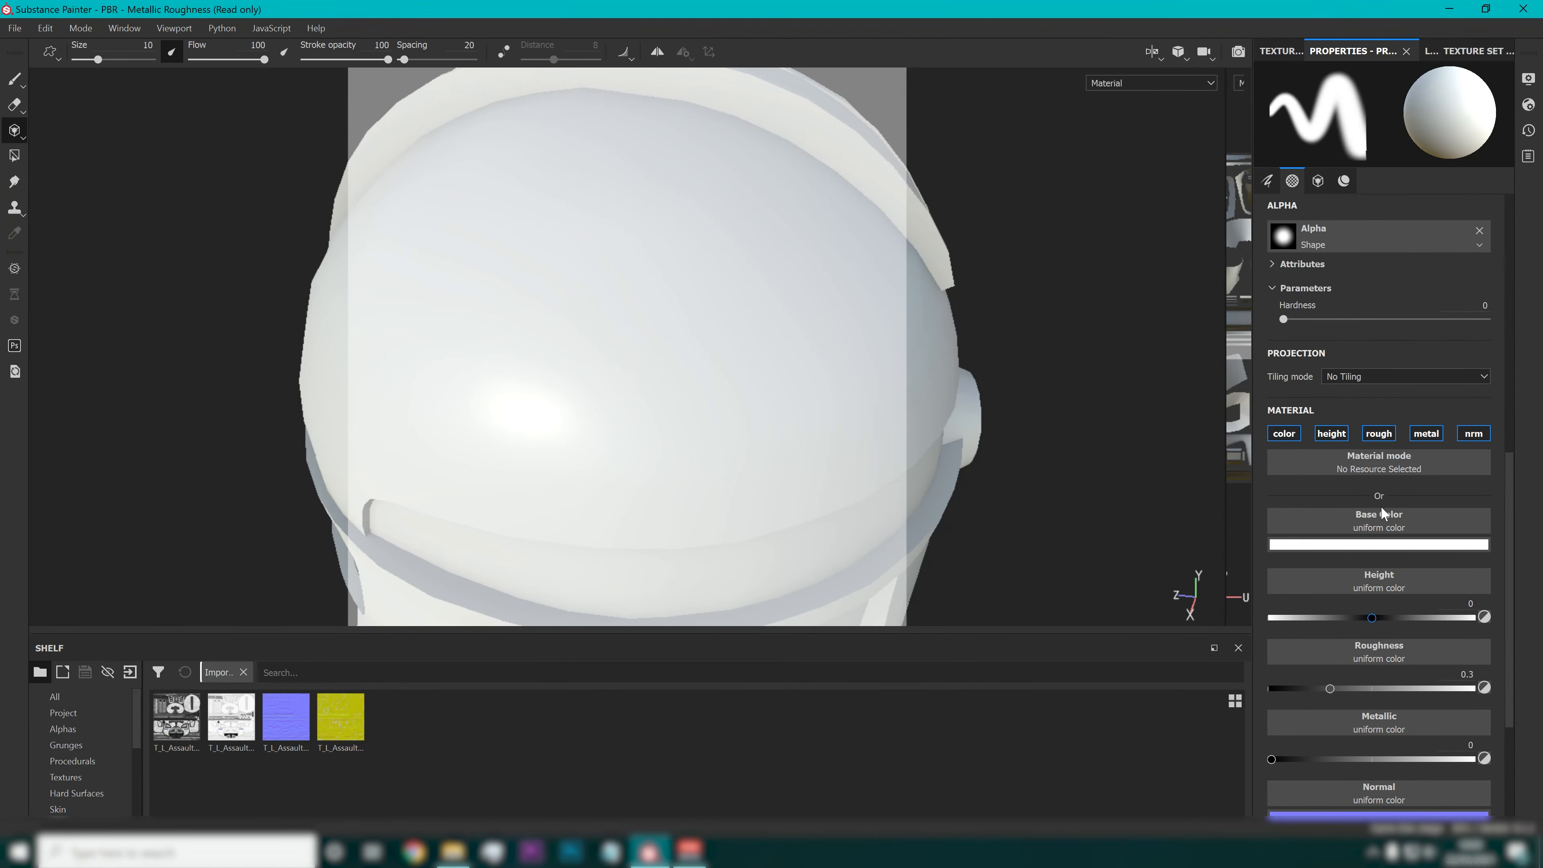
{"action": "left_click_drag", "start_coordinate": [176, 718], "coordinate": [1374, 514]}
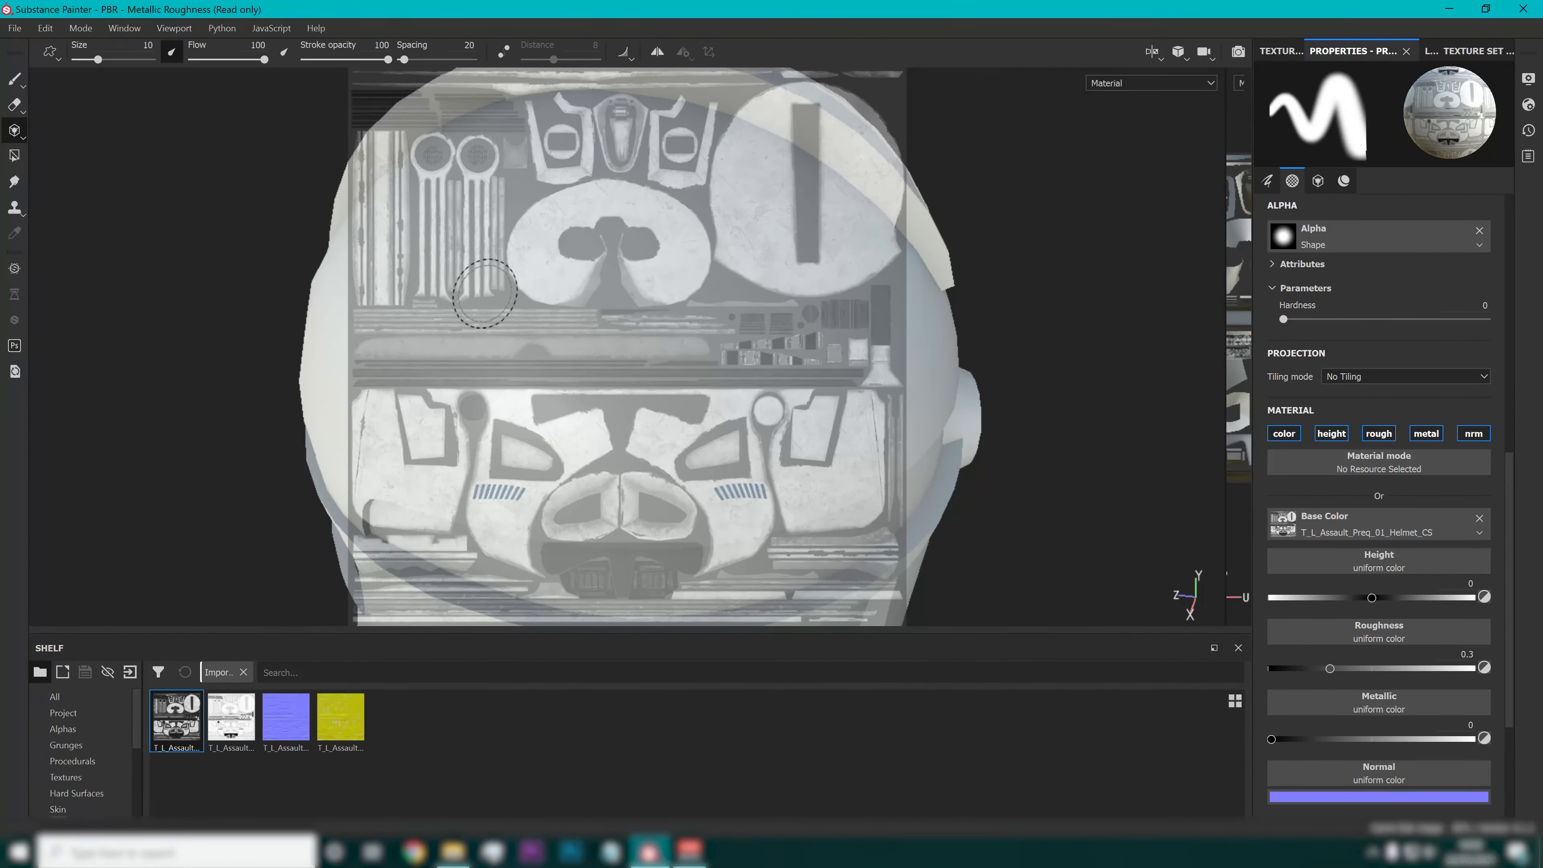
{"action": "mouse_move", "coordinate": [460, 470]}
{"action": "left_mouse_down"}
{"action": "mouse_move", "coordinate": [478, 315]}
{"action": "mouse_move", "coordinate": [721, 189]}
{"action": "mouse_move", "coordinate": [613, 200]}
{"action": "mouse_move", "coordinate": [593, 334]}
{"action": "mouse_move", "coordinate": [498, 468]}
{"action": "mouse_move", "coordinate": [748, 438]}
{"action": "mouse_move", "coordinate": [670, 328]}
{"action": "mouse_move", "coordinate": [741, 195]}
{"action": "mouse_move", "coordinate": [468, 152]}
{"action": "mouse_move", "coordinate": [474, 183]}
{"action": "left_mouse_up"}
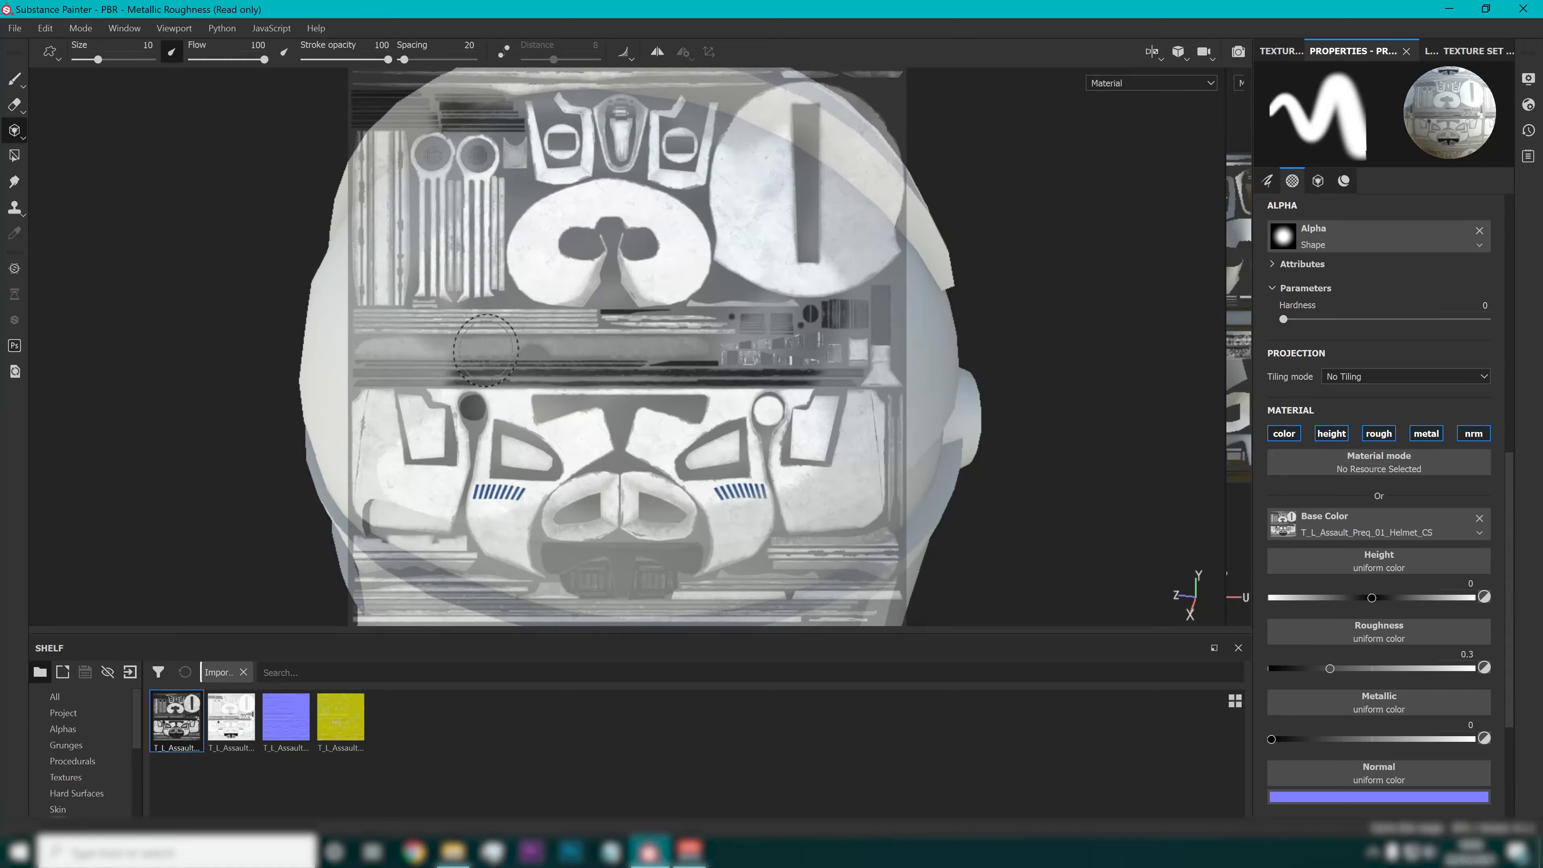
Switch to the Paint tool, inspect the projected texture on the dome and delete Layer 1.
{"action": "left_click", "coordinate": [14, 80]}
{"action": "scroll", "coordinate": [637, 213], "scroll_direction": "up", "scroll_amount": 2}
{"action": "scroll", "coordinate": [672, 242], "scroll_direction": "down", "scroll_amount": 5}
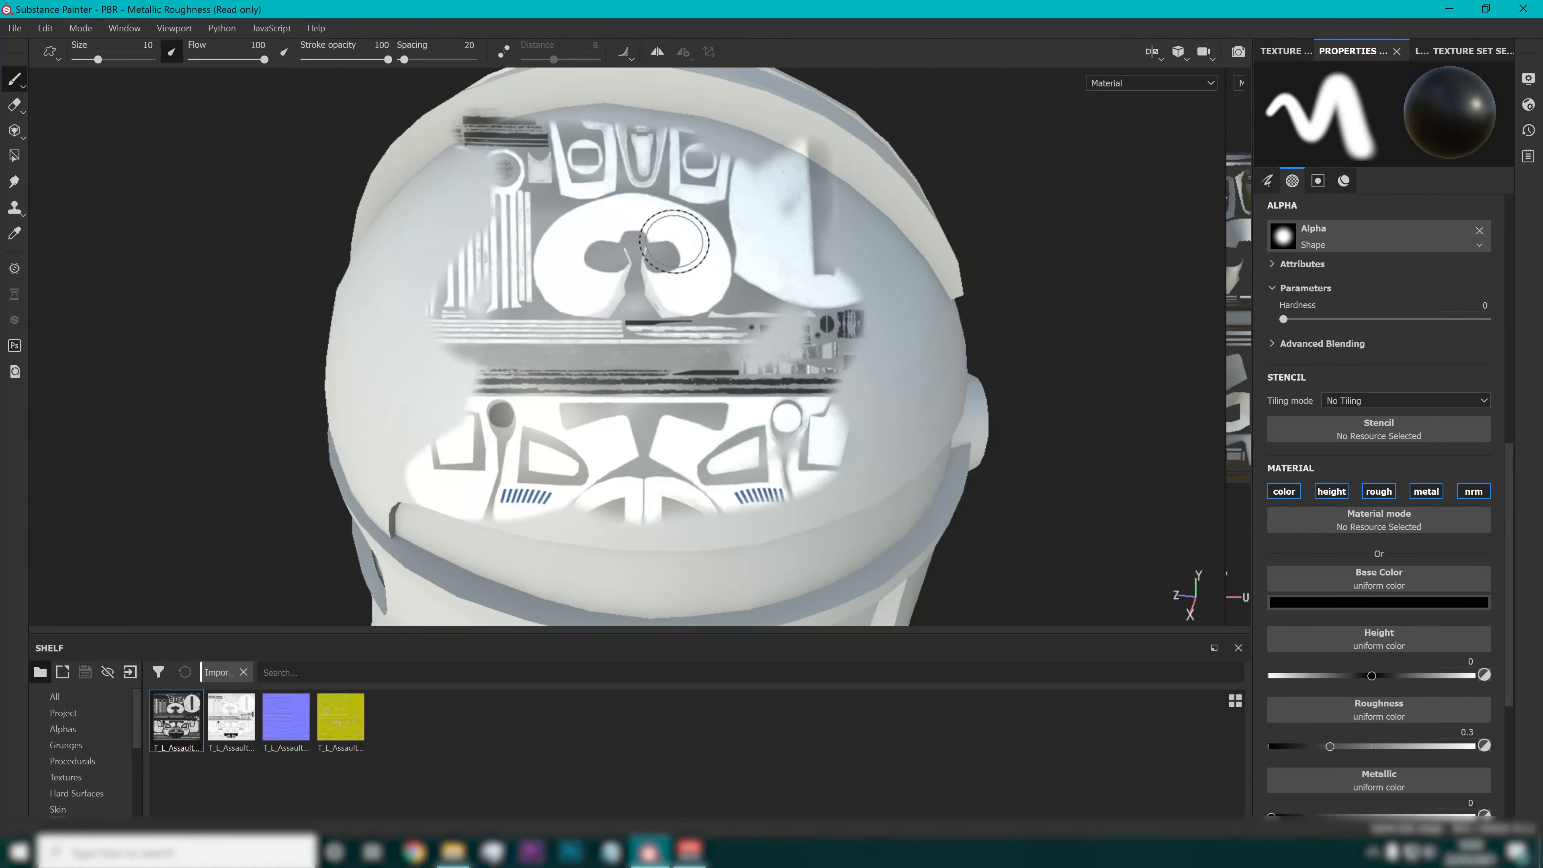
{"action": "mouse_move", "coordinate": [608, 291]}
{"action": "left_mouse_down", "text": "alt"}
{"action": "mouse_move", "coordinate": [666, 321]}
{"action": "mouse_move", "coordinate": [837, 251]}
{"action": "mouse_move", "coordinate": [836, 348]}
{"action": "mouse_move", "coordinate": [789, 395]}
{"action": "mouse_move", "coordinate": [729, 365]}
{"action": "left_mouse_up", "text": "alt"}
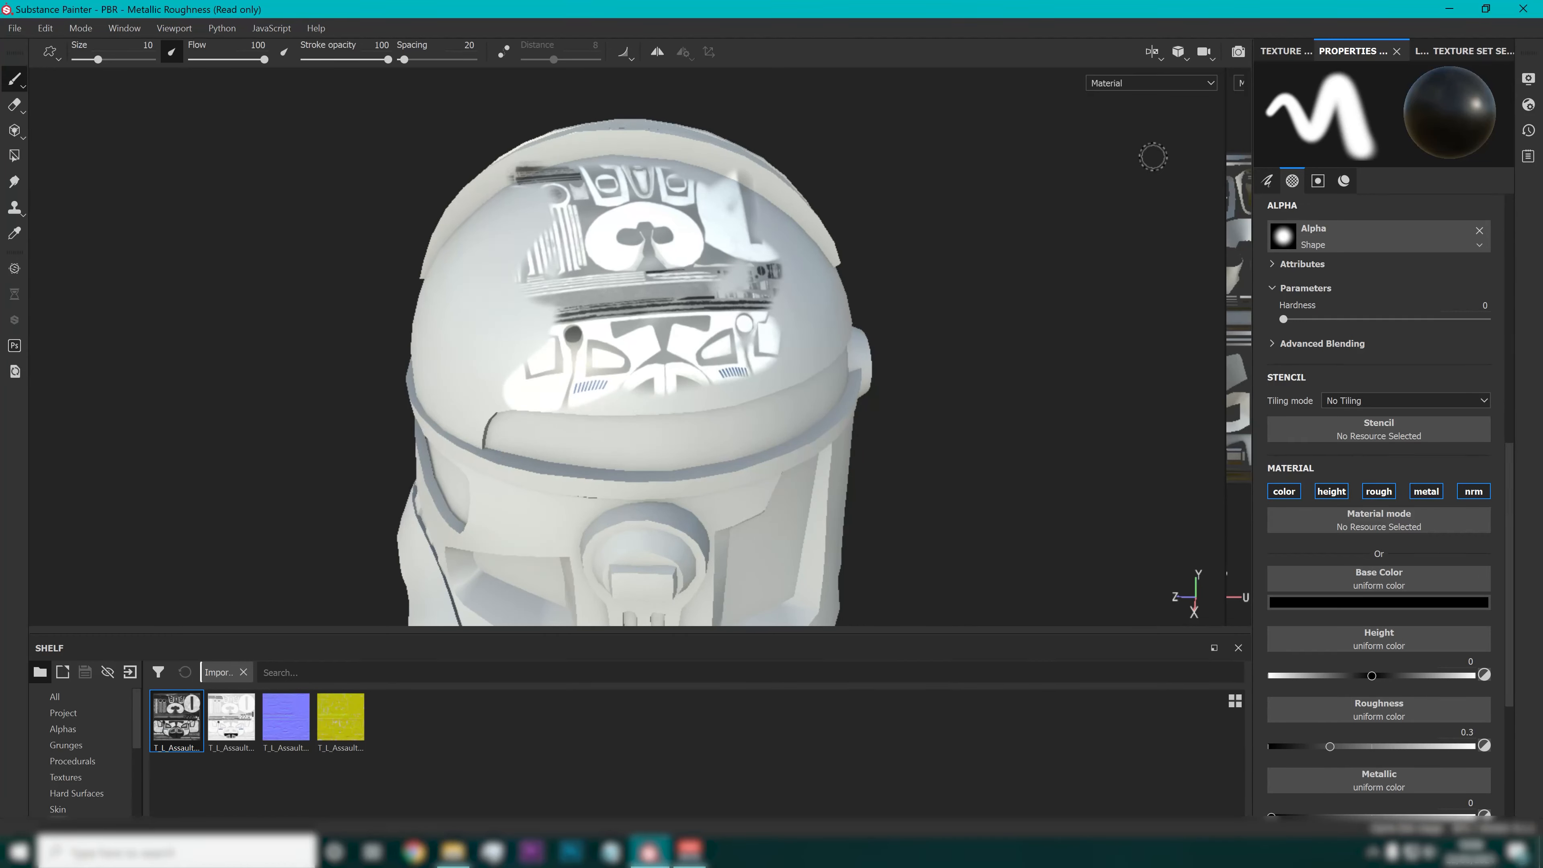
{"action": "left_click", "coordinate": [1419, 52]}
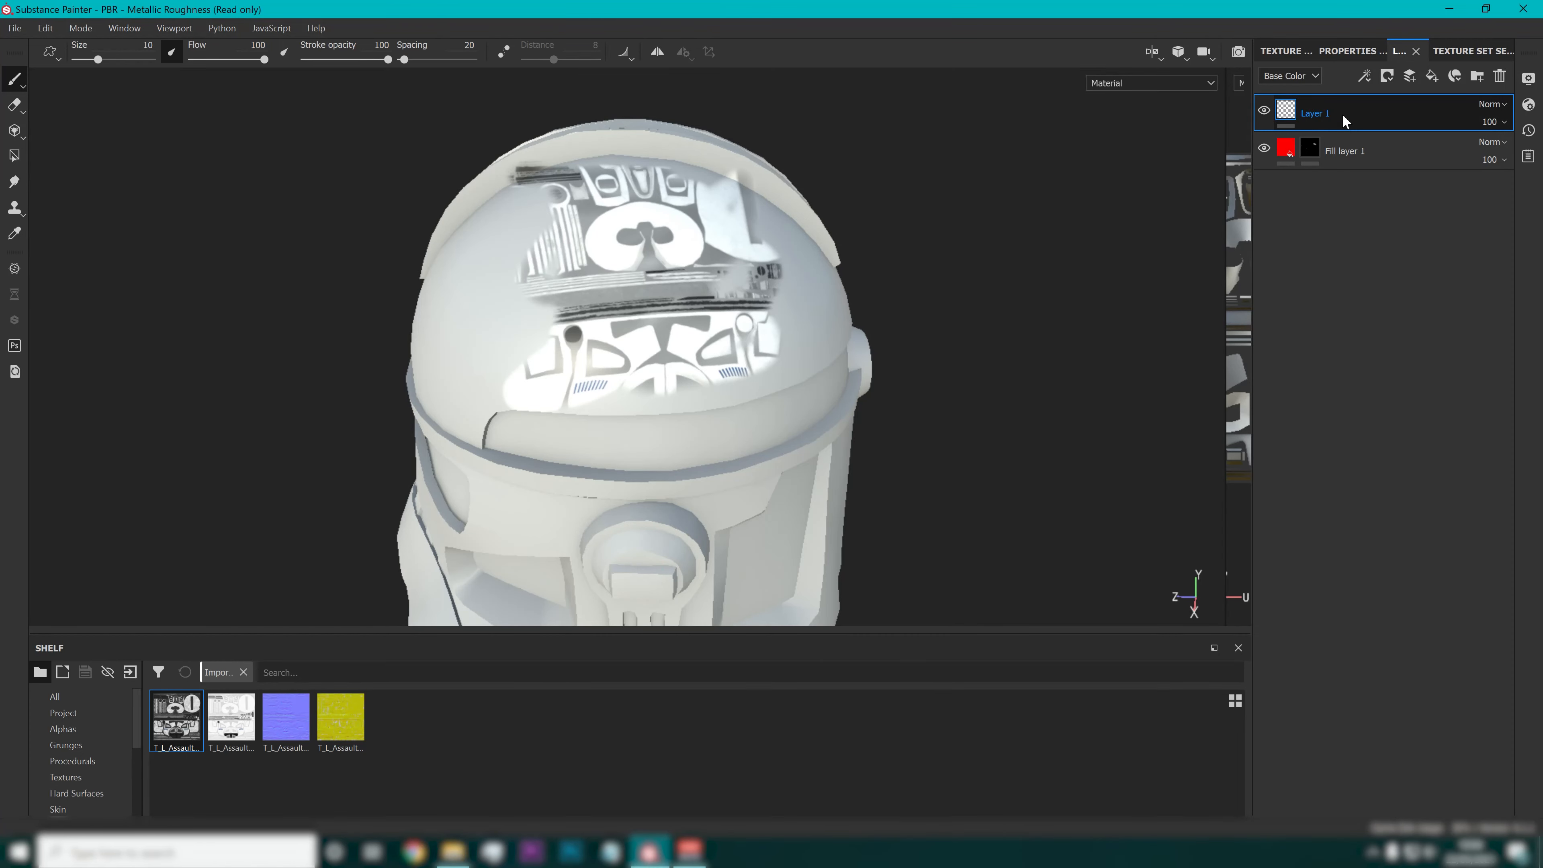
{"action": "key", "text": "Delete"}
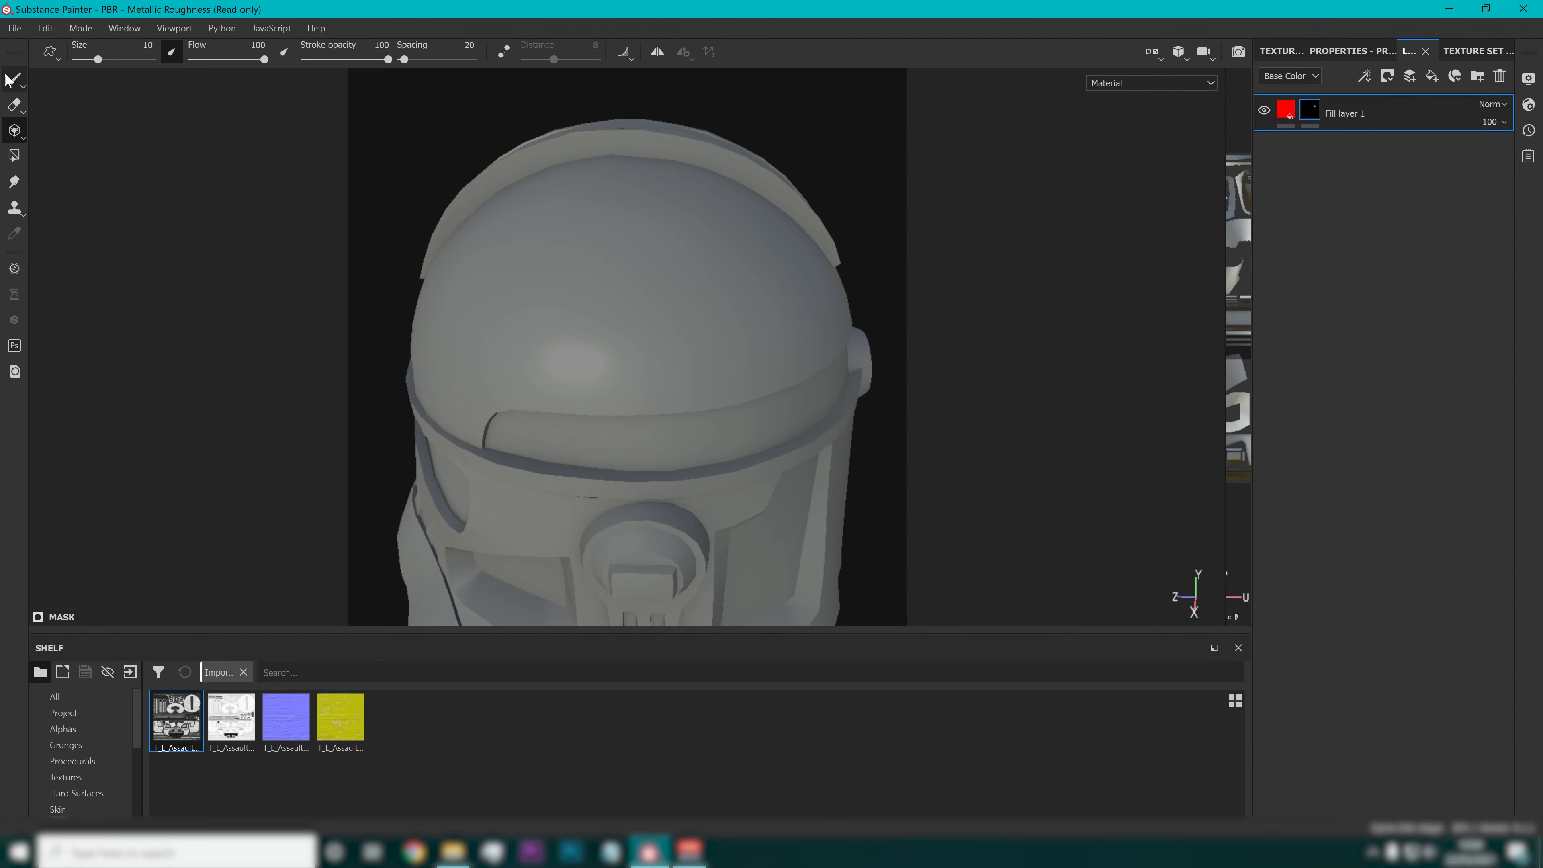
Activate the Polygon Fill tool on Fill layer 1's mask and review its fill mode and color properties.
{"action": "mouse_move", "coordinate": [457, 282]}
{"action": "left_mouse_down", "text": "alt"}
{"action": "mouse_move", "coordinate": [635, 302]}
{"action": "mouse_move", "coordinate": [861, 248]}
{"action": "left_mouse_up", "text": "alt"}
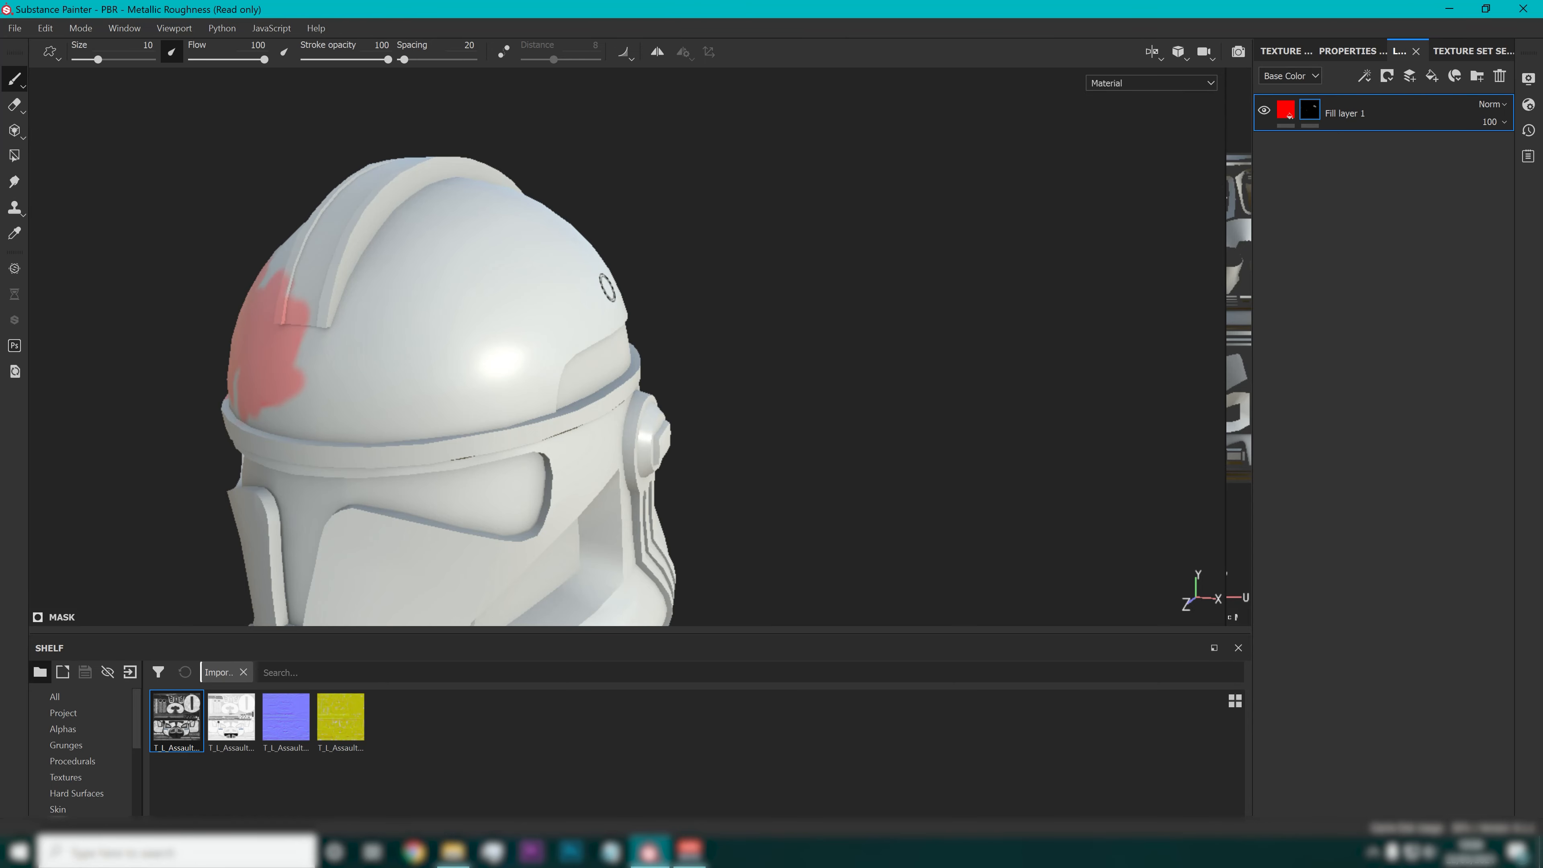
{"action": "left_click_drag", "start_coordinate": [607, 287], "coordinate": [431, 270], "text": "alt"}
{"action": "left_click", "coordinate": [14, 156]}
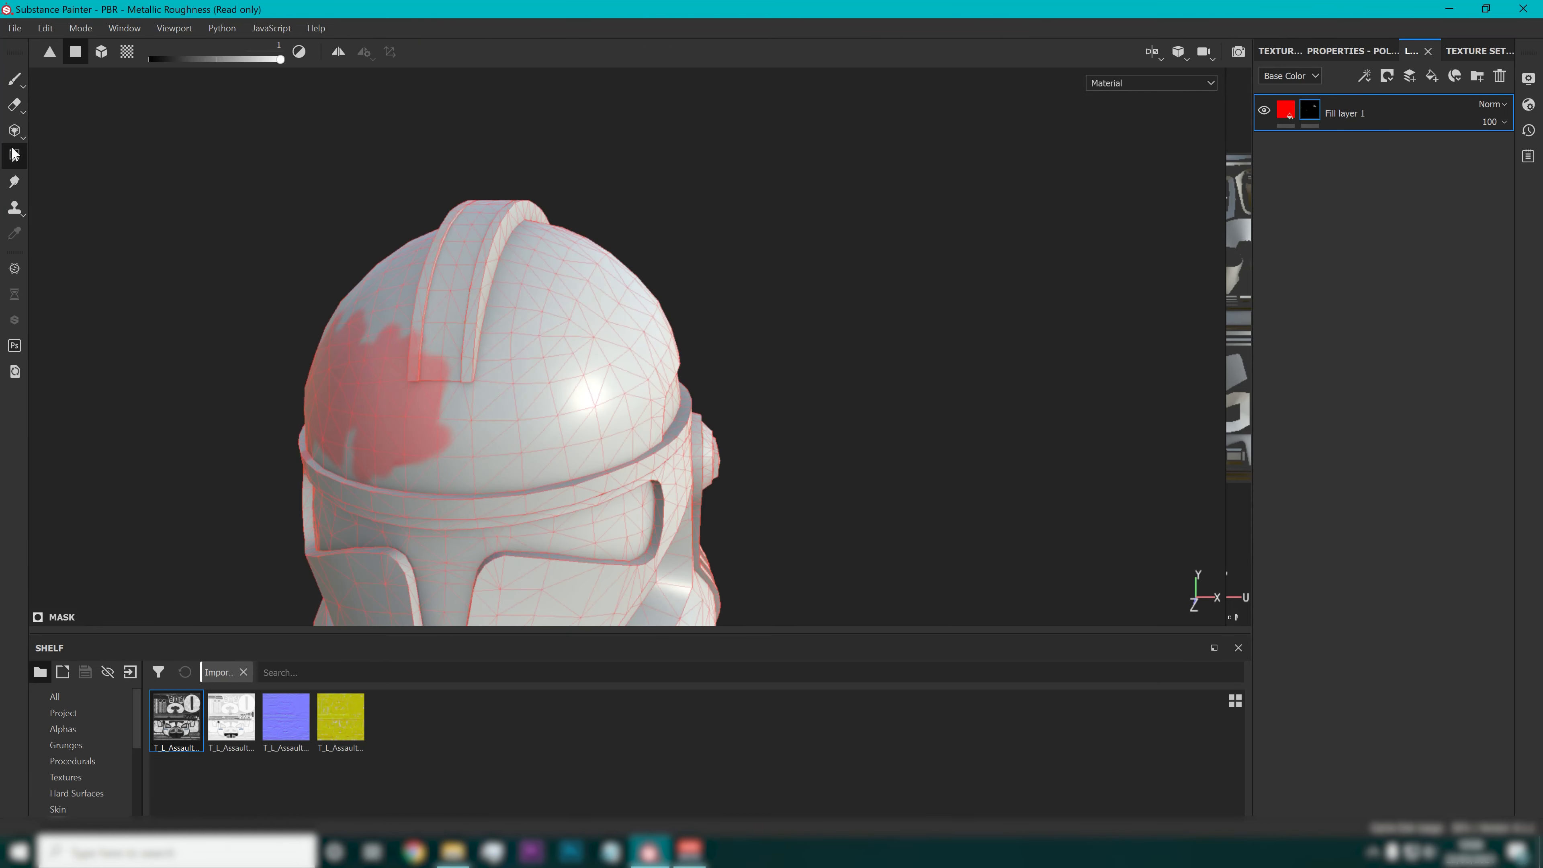
{"action": "left_click_drag", "start_coordinate": [812, 310], "coordinate": [654, 336], "text": "alt"}
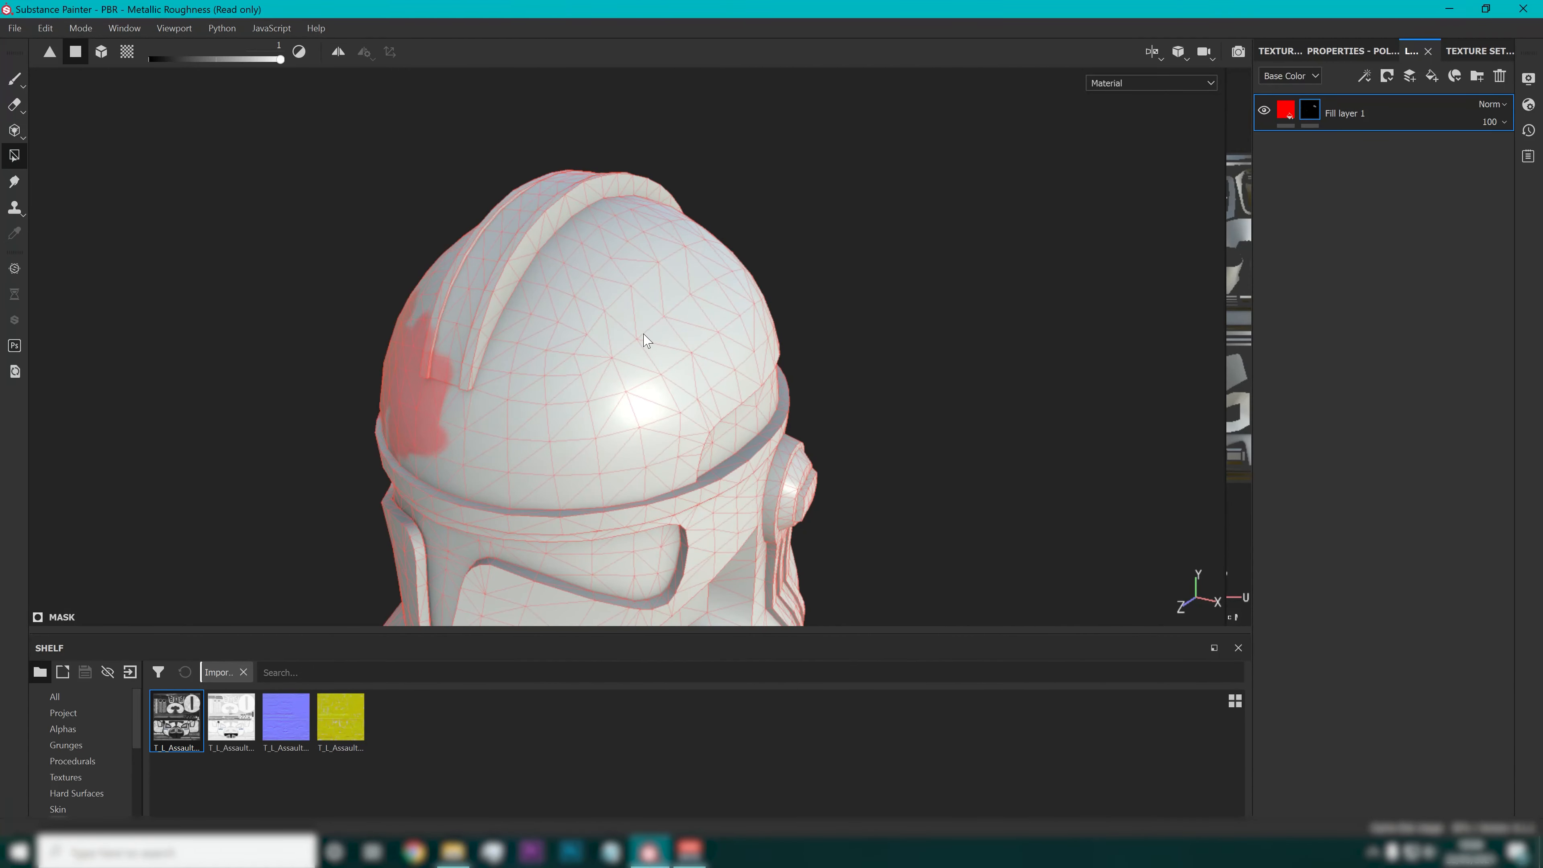
{"action": "scroll", "coordinate": [644, 334], "scroll_direction": "up", "scroll_amount": 4}
{"action": "left_click_drag", "start_coordinate": [748, 363], "coordinate": [503, 372], "text": "alt"}
{"action": "scroll", "coordinate": [717, 264], "scroll_direction": "up", "scroll_amount": 1}
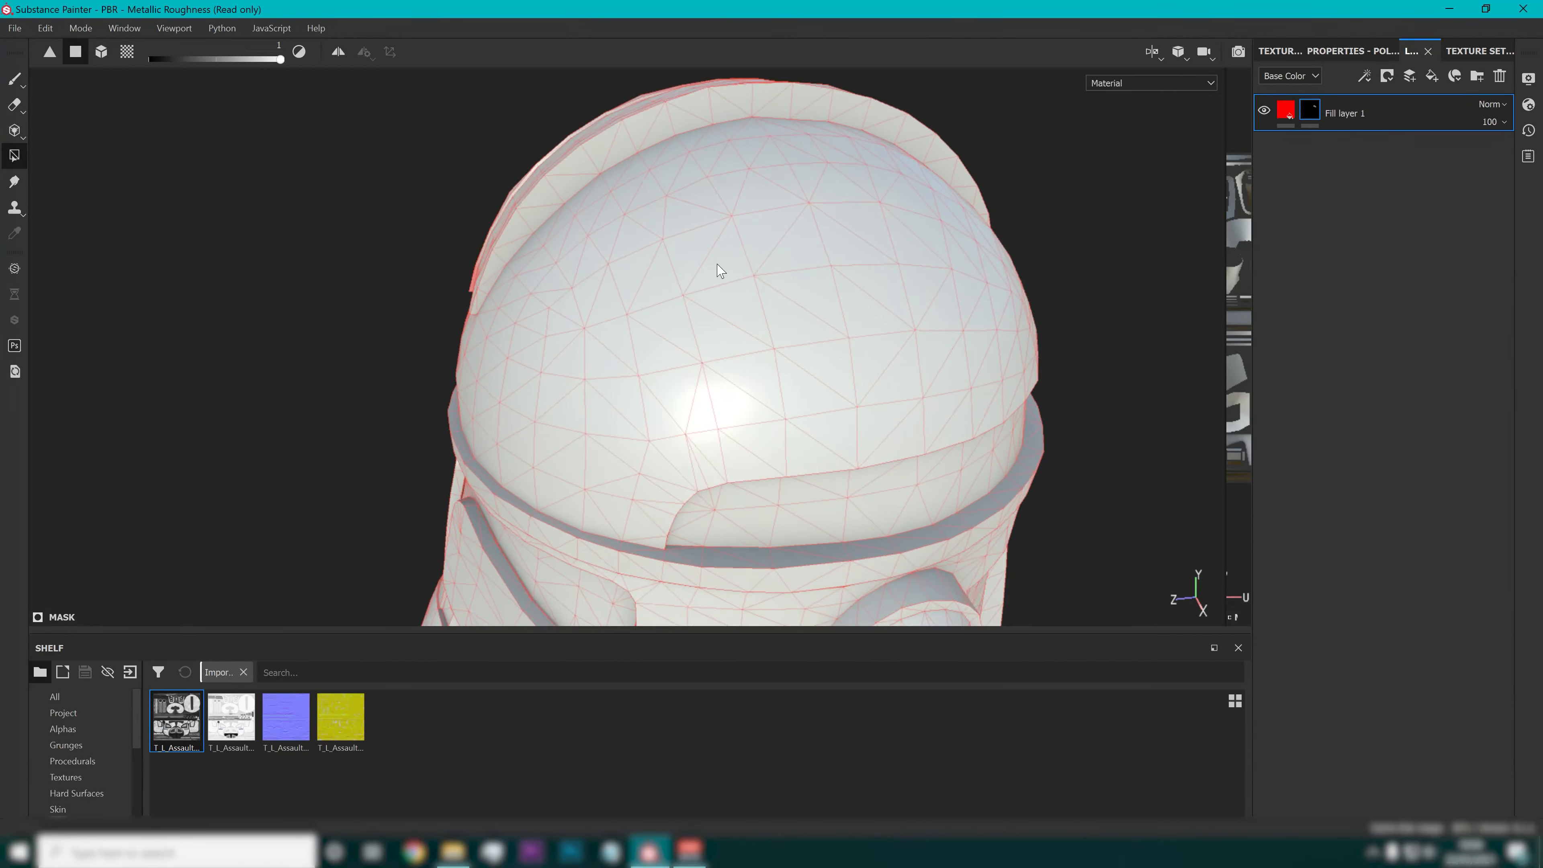
{"action": "scroll", "coordinate": [718, 269], "scroll_direction": "up", "scroll_amount": 1}
{"action": "left_click", "coordinate": [1354, 51]}
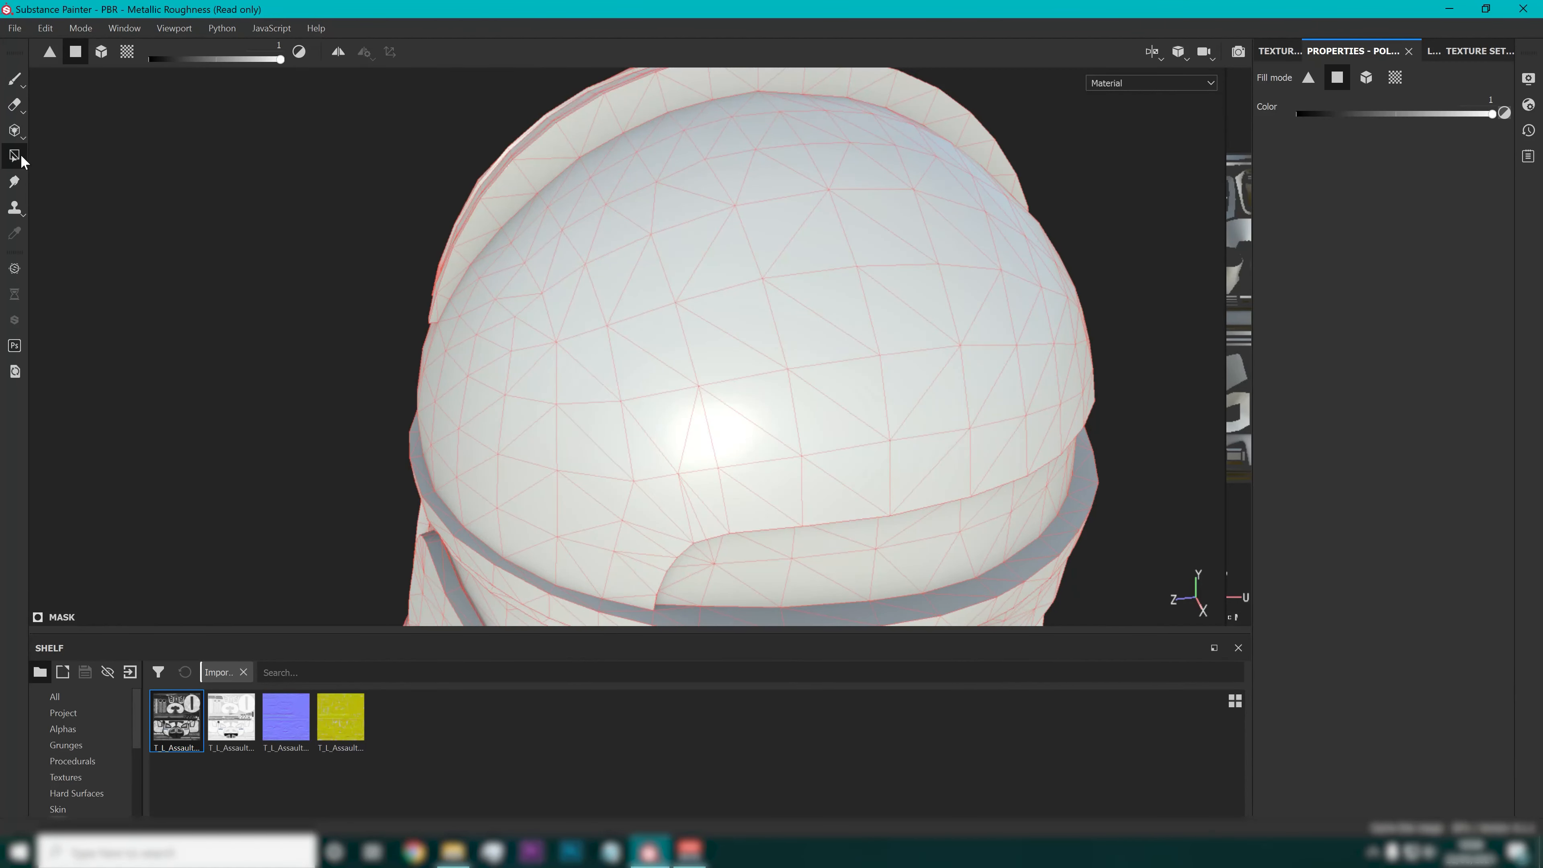
{"action": "left_click", "coordinate": [1433, 51]}
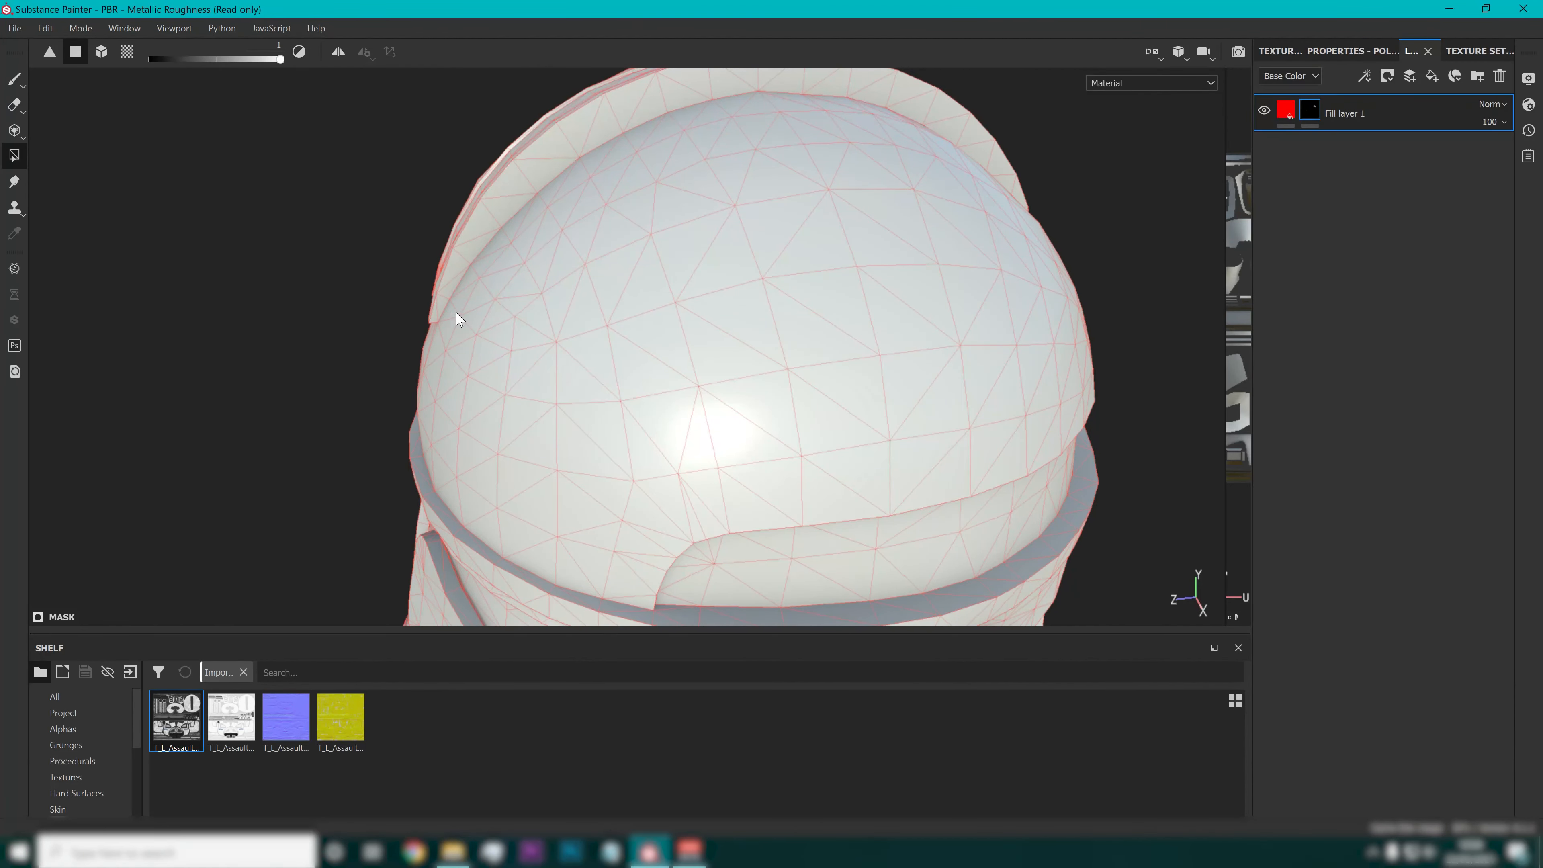
Fill a group of adjoining polygons on the side of the helmet's dome to reveal the red fill through the mask.
{"action": "left_click", "coordinate": [674, 345]}
{"action": "left_click", "coordinate": [644, 376]}
{"action": "left_click", "coordinate": [716, 372]}
{"action": "left_click", "coordinate": [757, 314]}
{"action": "left_click", "coordinate": [812, 301]}
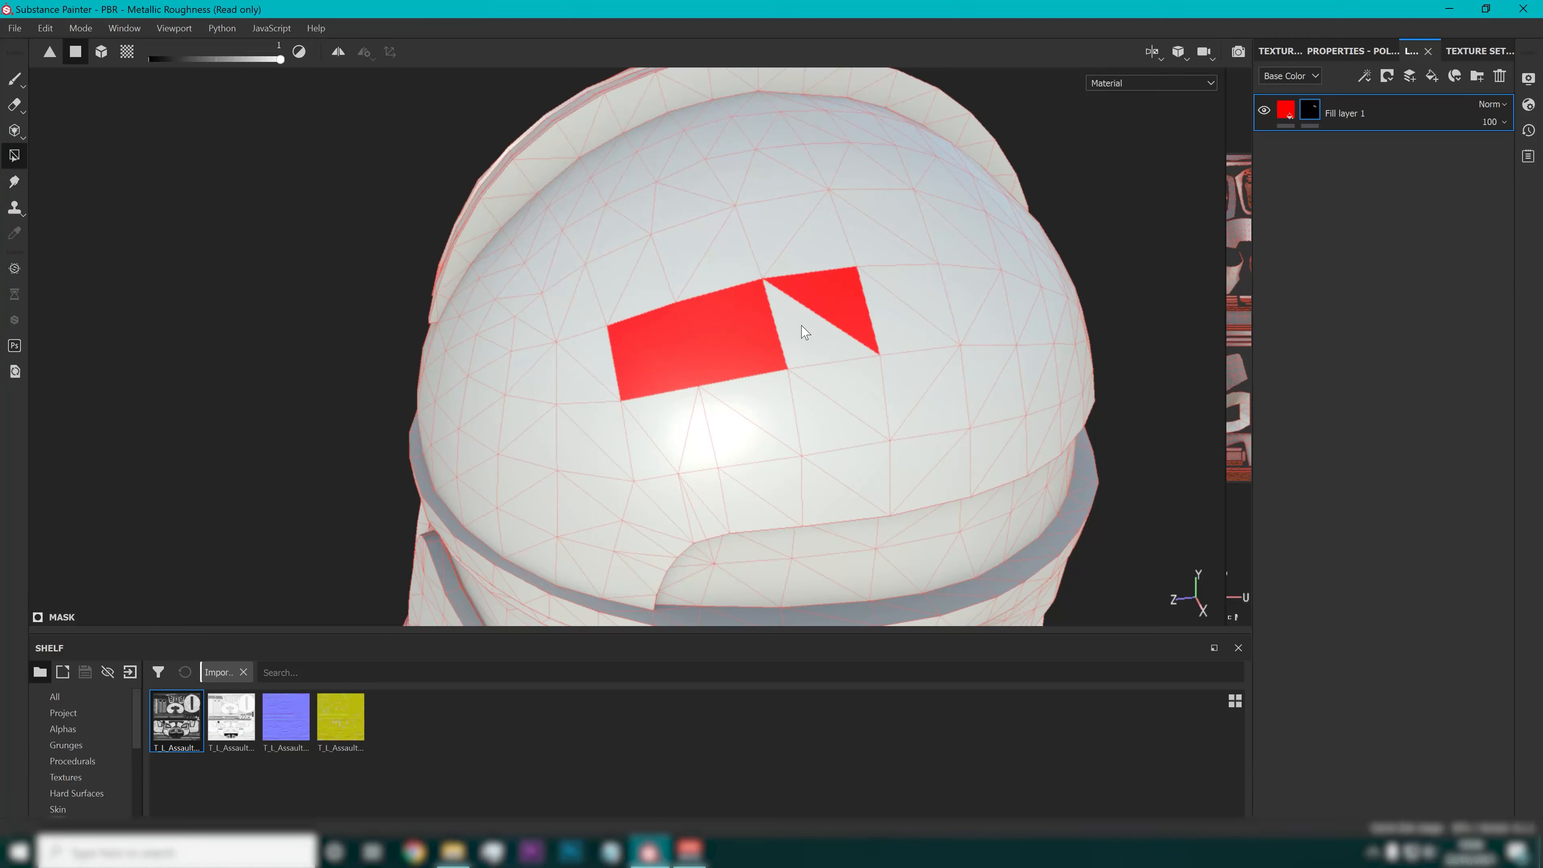
{"action": "left_click", "coordinate": [800, 326]}
{"action": "left_click", "coordinate": [815, 249]}
{"action": "left_click", "coordinate": [769, 227]}
{"action": "left_click", "coordinate": [689, 258]}
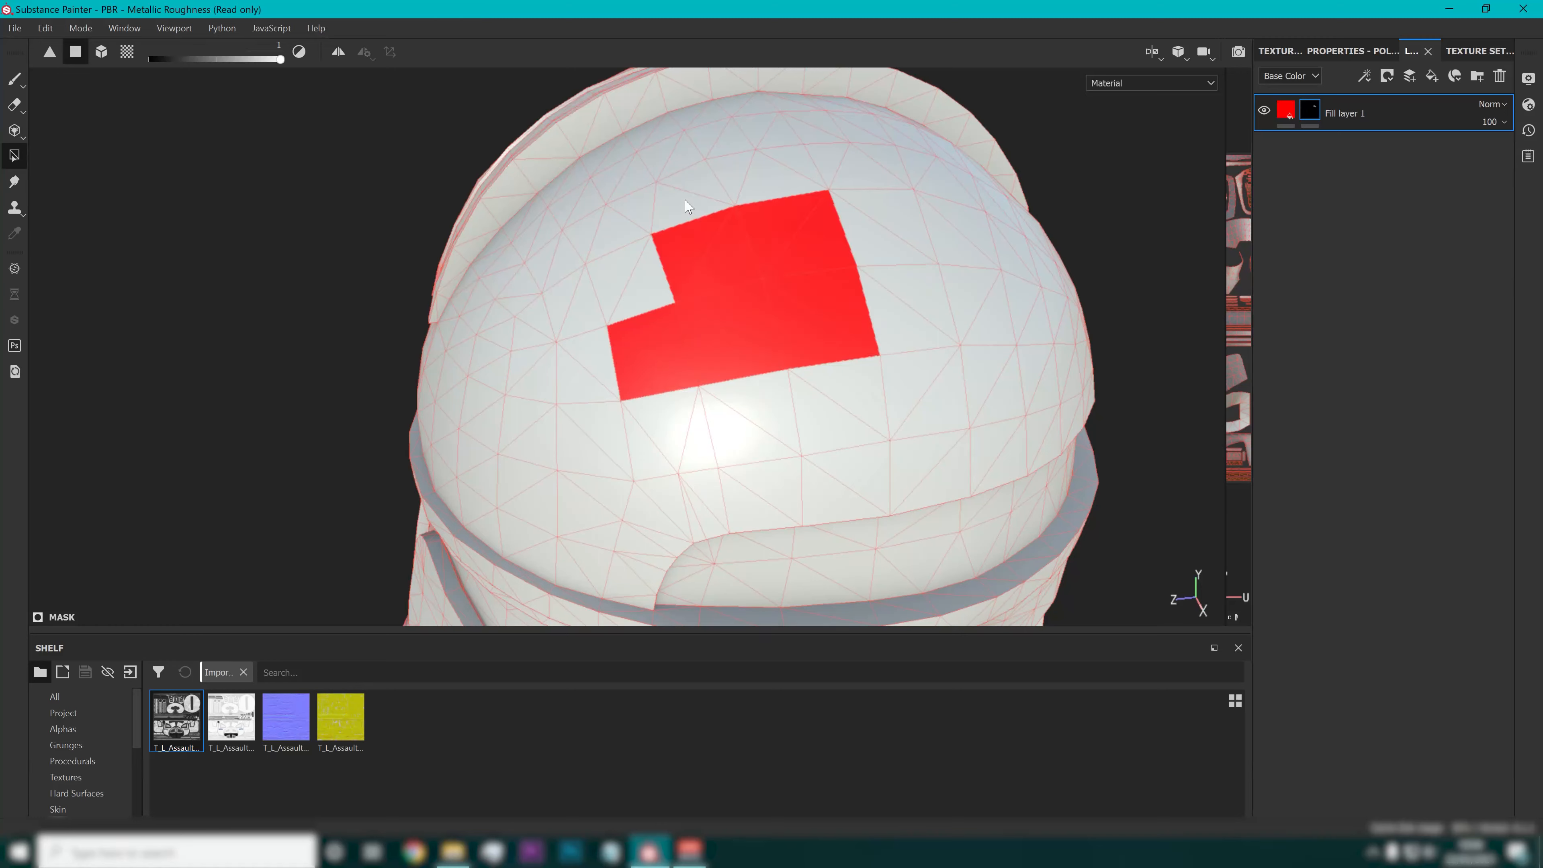
{"action": "left_click", "coordinate": [681, 207]}
{"action": "left_click", "coordinate": [705, 179]}
{"action": "left_click", "coordinate": [756, 183]}
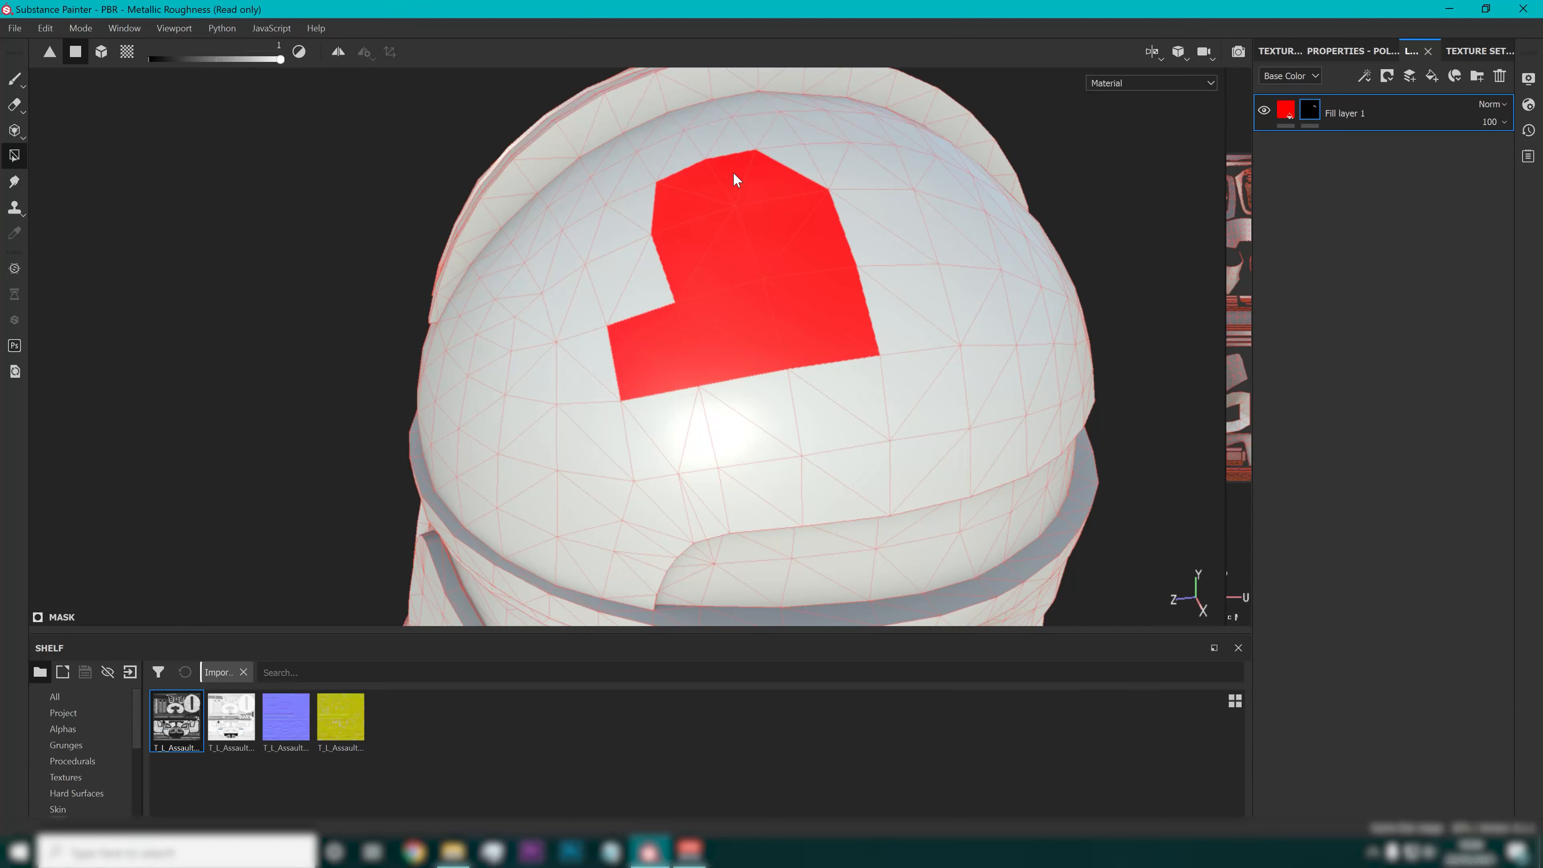
Fill more polygons beside the red patch on the dome, extending it toward the helmet's crest.
{"action": "scroll", "coordinate": [670, 391], "scroll_direction": "up", "scroll_amount": 2}
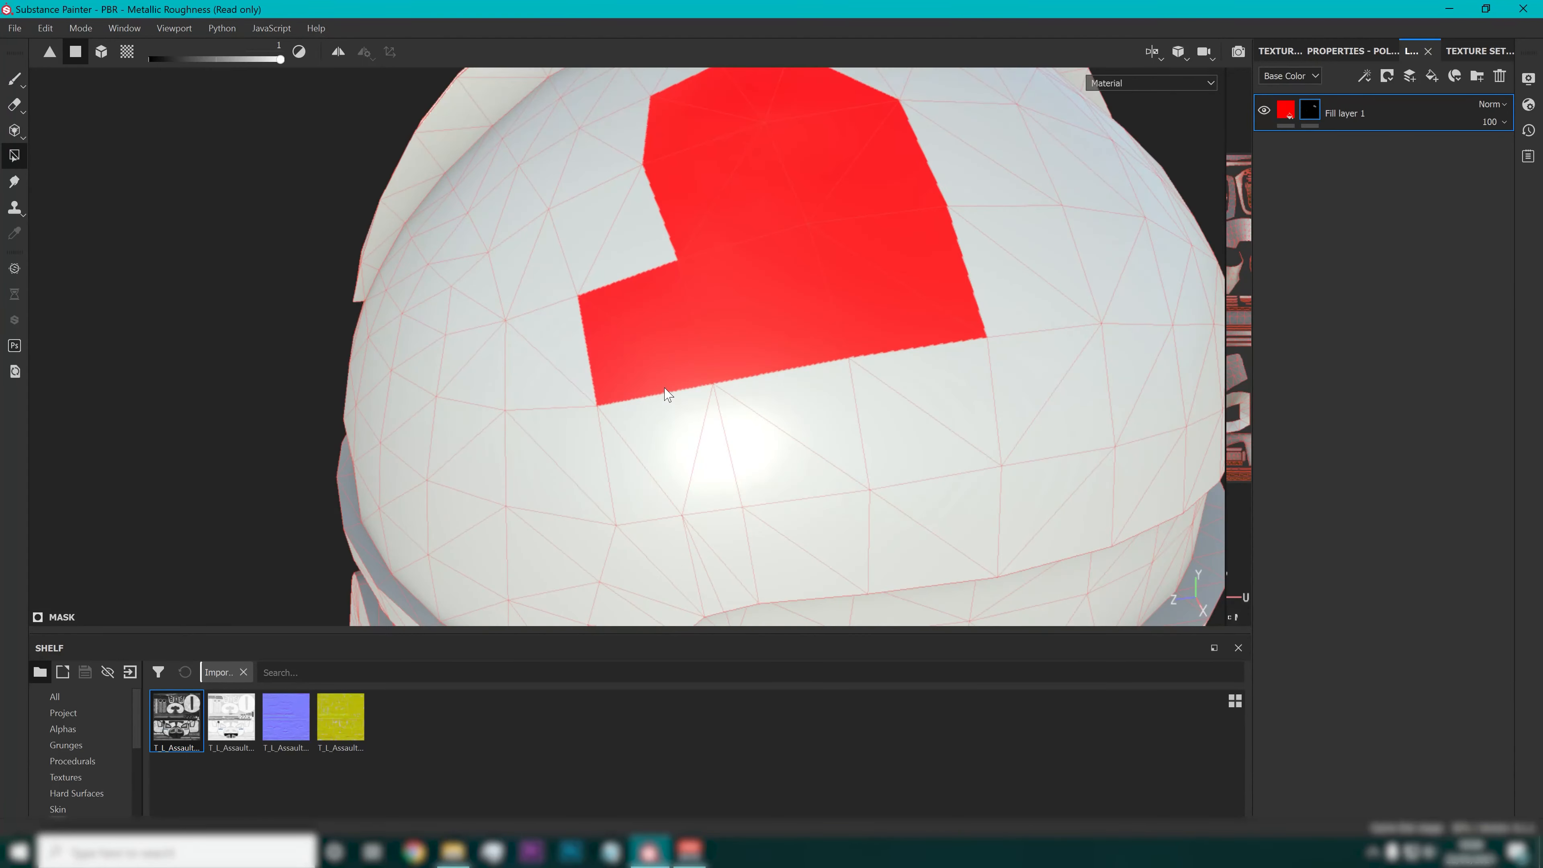
{"action": "scroll", "coordinate": [667, 389], "scroll_direction": "down", "scroll_amount": 5}
{"action": "left_click_drag", "start_coordinate": [665, 387], "coordinate": [796, 383], "text": "alt"}
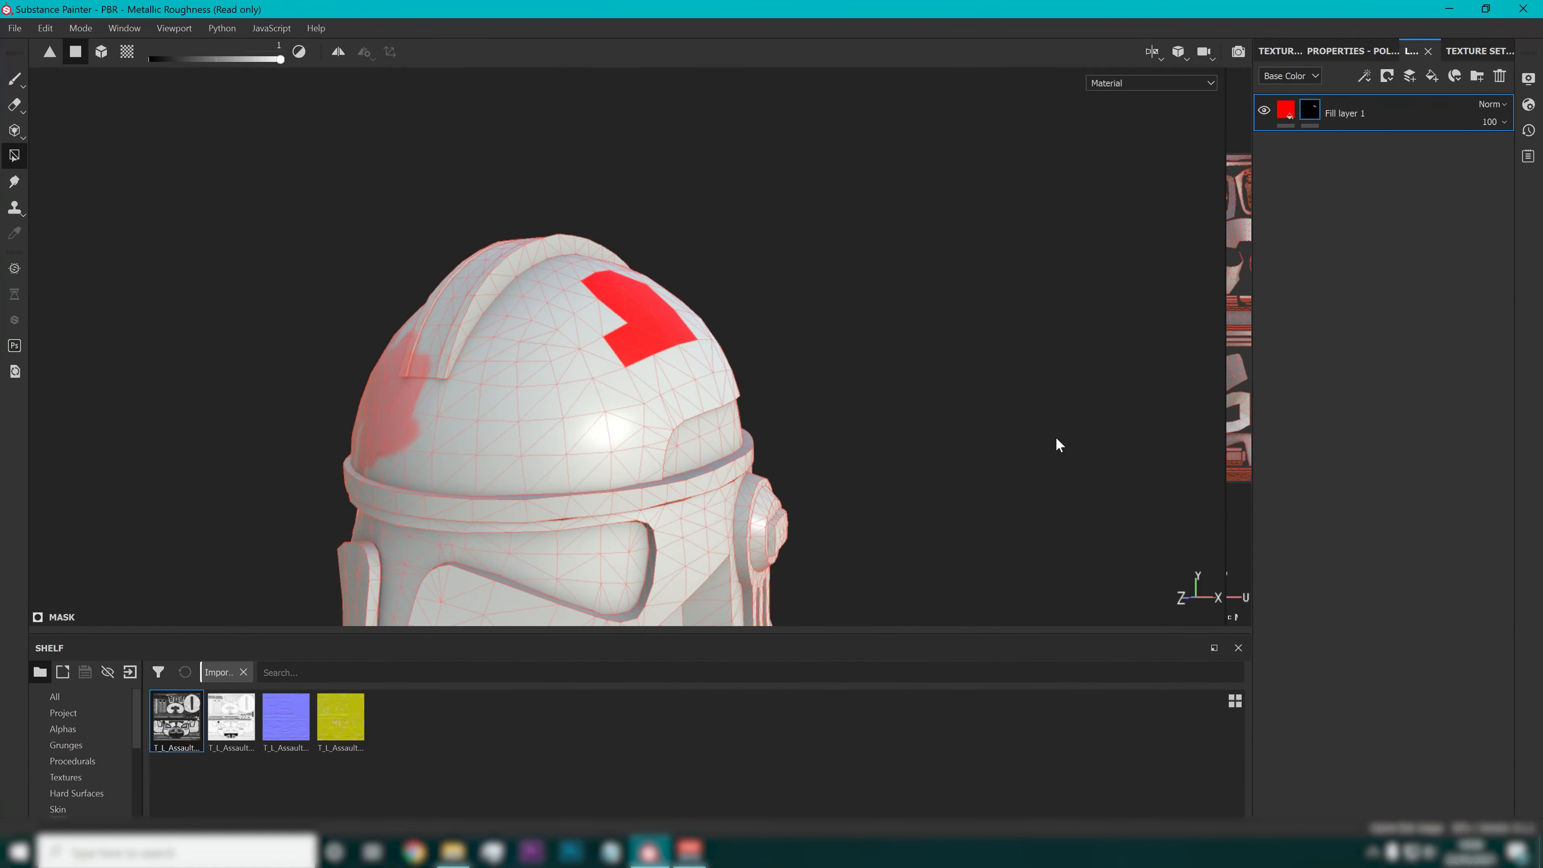
{"action": "middle_click_drag", "start_coordinate": [557, 432], "coordinate": [652, 282], "text": "alt"}
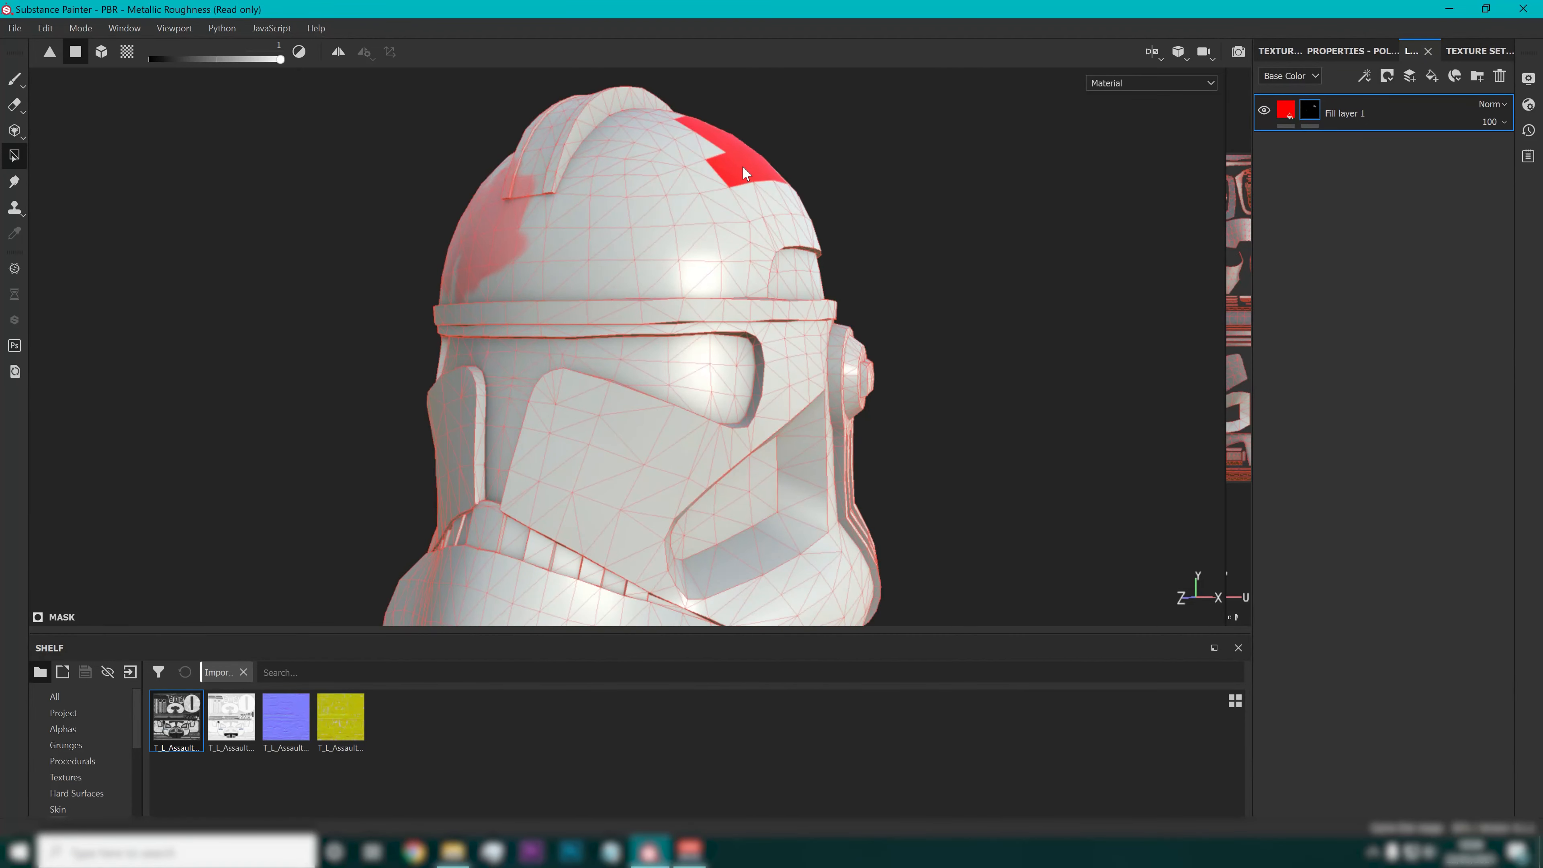
{"action": "middle_click_drag", "start_coordinate": [759, 146], "coordinate": [742, 210], "text": "alt"}
{"action": "mouse_move", "coordinate": [742, 210]}
{"action": "left_mouse_down", "text": "alt"}
{"action": "mouse_move", "coordinate": [695, 246]}
{"action": "mouse_move", "coordinate": [558, 276]}
{"action": "mouse_move", "coordinate": [623, 310]}
{"action": "mouse_move", "coordinate": [772, 204]}
{"action": "left_mouse_up", "text": "alt"}
{"action": "scroll", "coordinate": [679, 179], "scroll_direction": "up", "scroll_amount": 4}
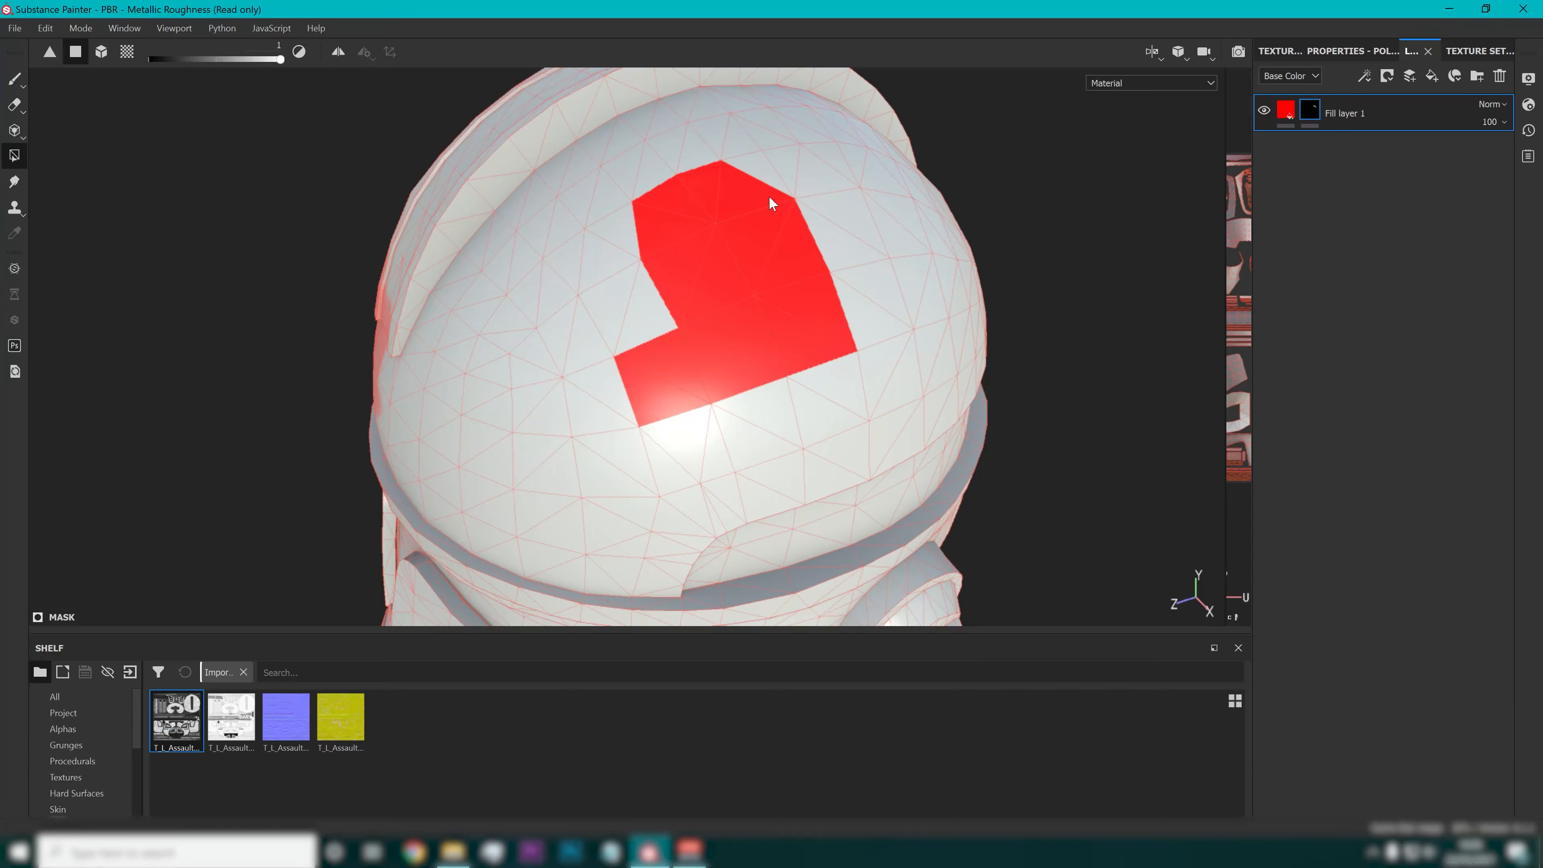
{"action": "mouse_move", "coordinate": [598, 263]}
{"action": "left_mouse_down"}
{"action": "mouse_move", "coordinate": [613, 292]}
{"action": "mouse_move", "coordinate": [608, 255]}
{"action": "mouse_move", "coordinate": [641, 177]}
{"action": "left_mouse_up"}
{"action": "left_click_drag", "start_coordinate": [722, 129], "coordinate": [637, 169]}
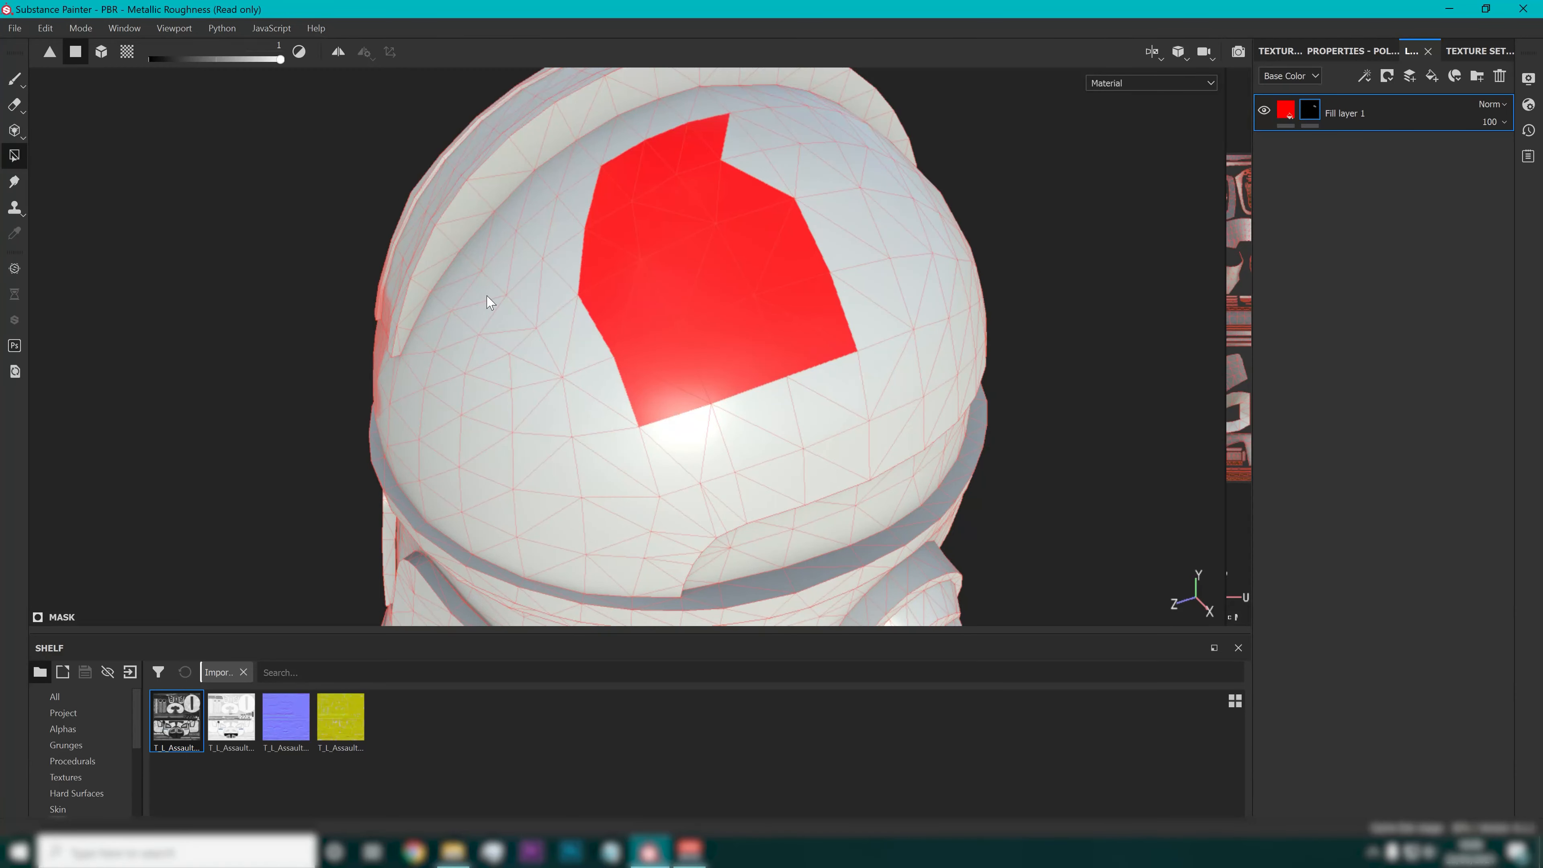
Examine the enlarged red polygon patch on the dome from several angles and distances.
{"action": "left_click_drag", "start_coordinate": [502, 315], "coordinate": [735, 237], "text": "alt"}
{"action": "scroll", "coordinate": [680, 316], "scroll_direction": "down", "scroll_amount": 5}
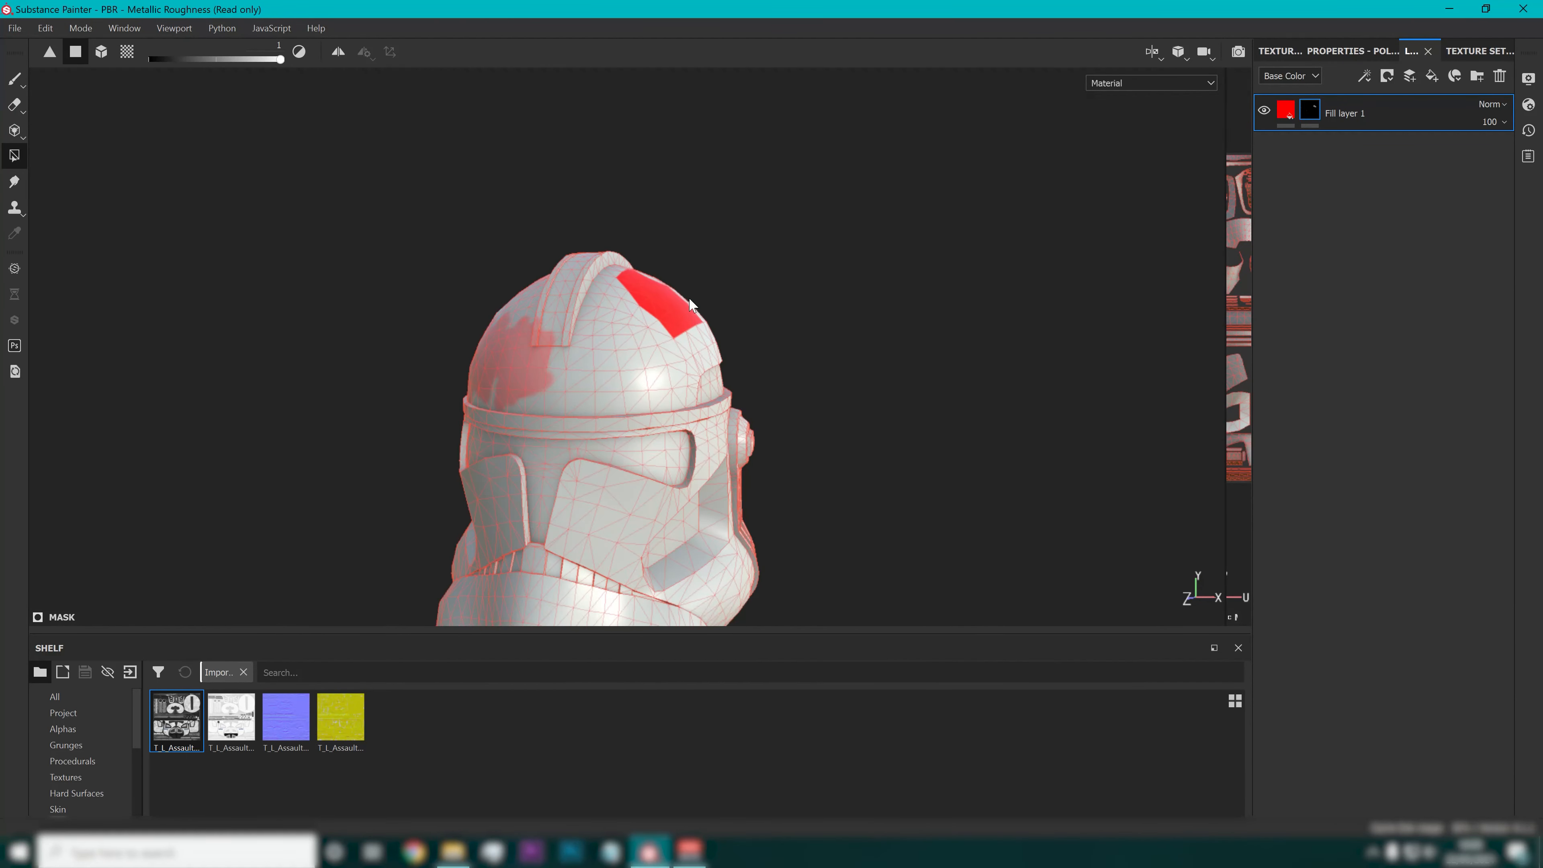
{"action": "left_click_drag", "start_coordinate": [688, 296], "coordinate": [506, 351], "text": "alt"}
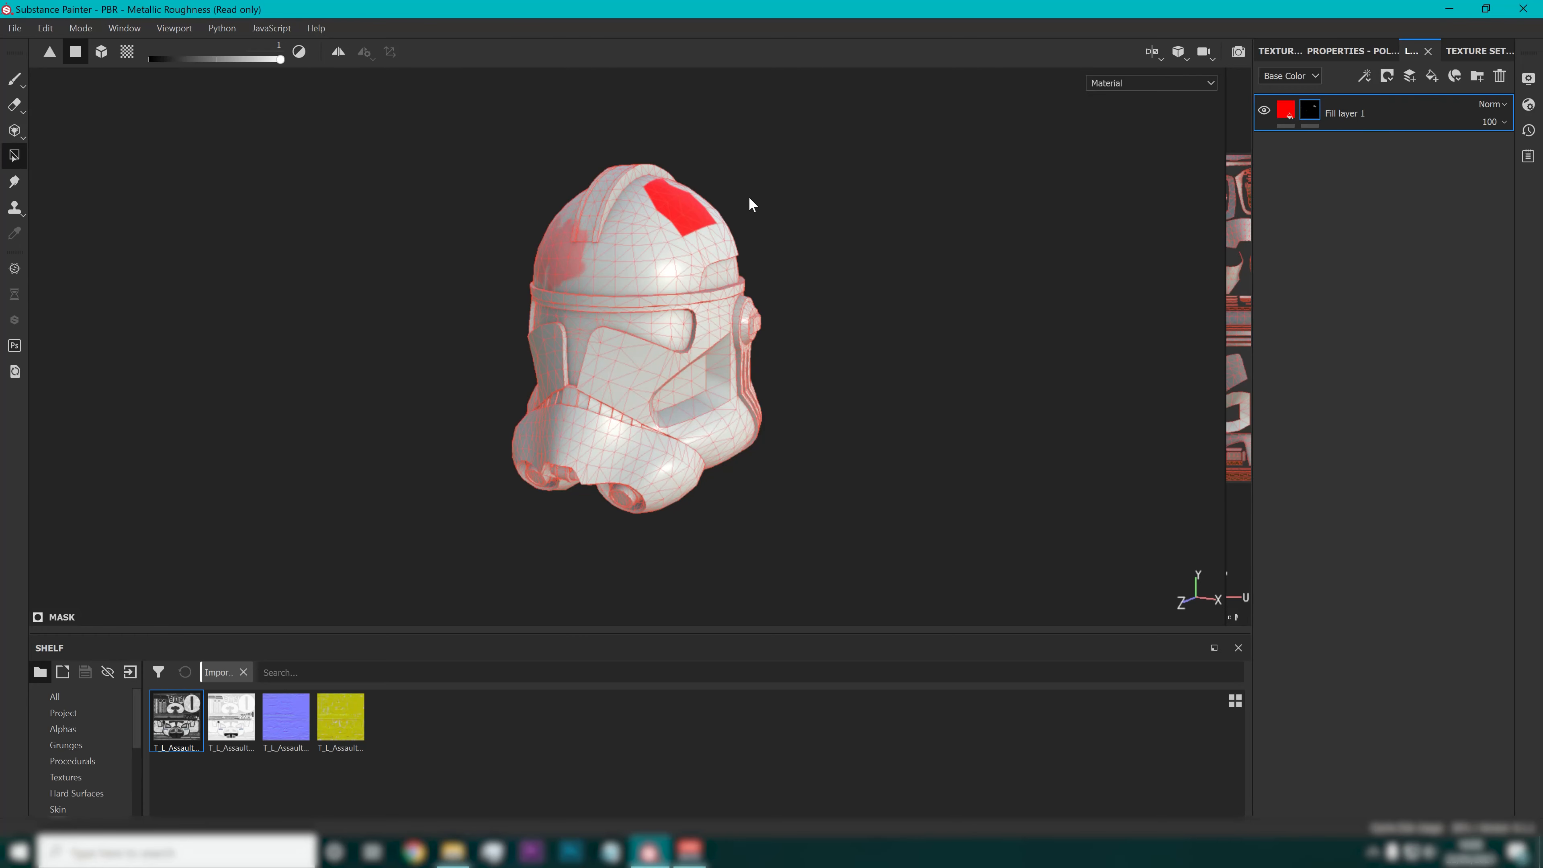
{"action": "scroll", "coordinate": [753, 201], "scroll_direction": "up", "scroll_amount": 4}
{"action": "left_click_drag", "start_coordinate": [747, 193], "coordinate": [722, 237], "text": "alt"}
{"action": "middle_click_drag", "start_coordinate": [722, 237], "coordinate": [693, 262], "text": "alt"}
{"action": "scroll", "coordinate": [693, 262], "scroll_direction": "up", "scroll_amount": 4}
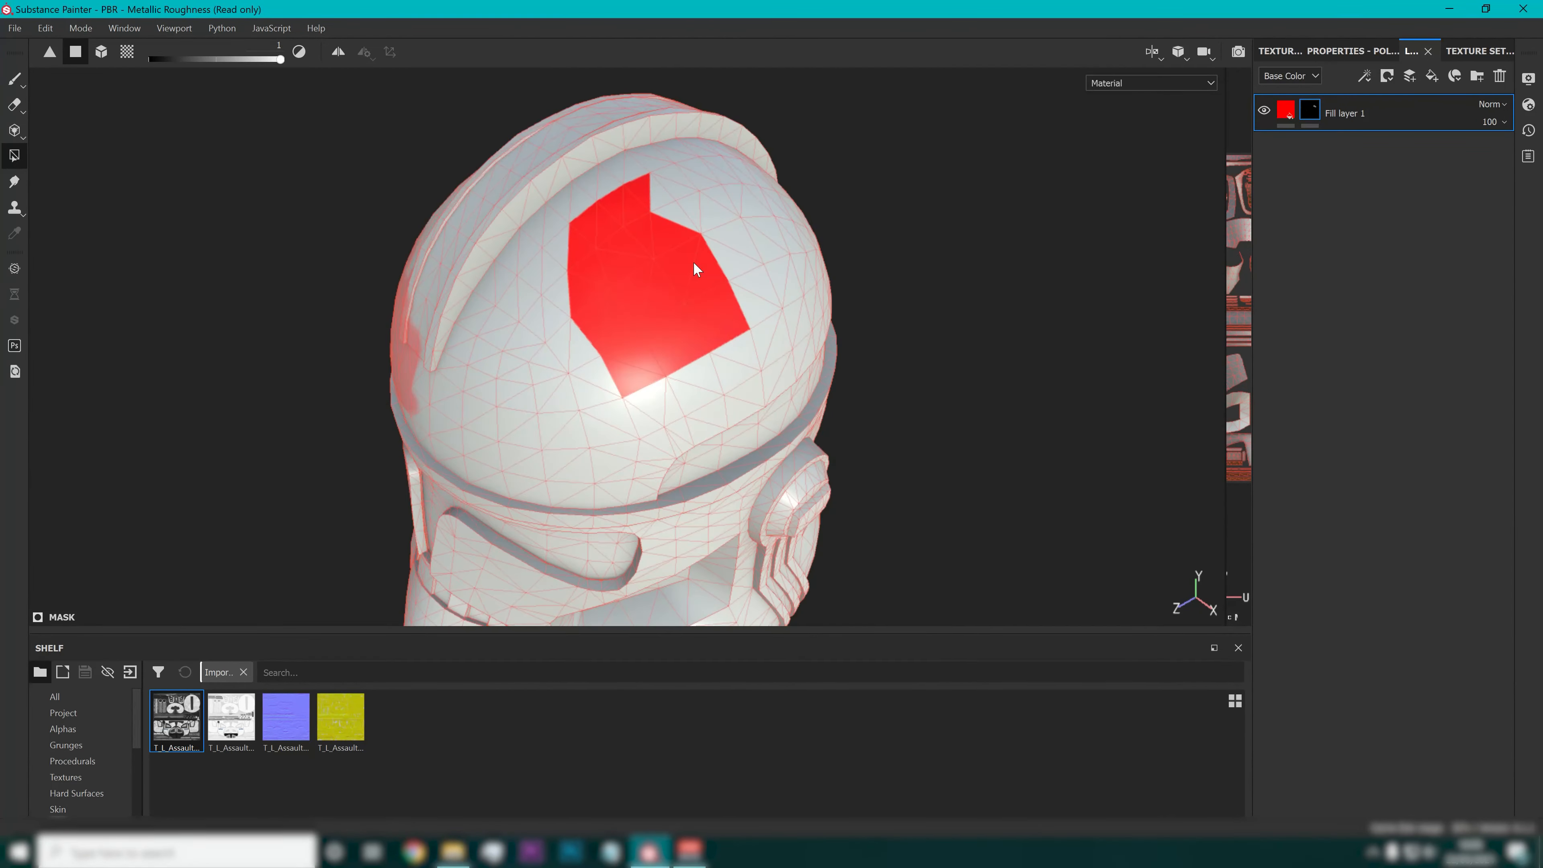
{"action": "left_click_drag", "start_coordinate": [735, 345], "coordinate": [914, 253], "text": "alt"}
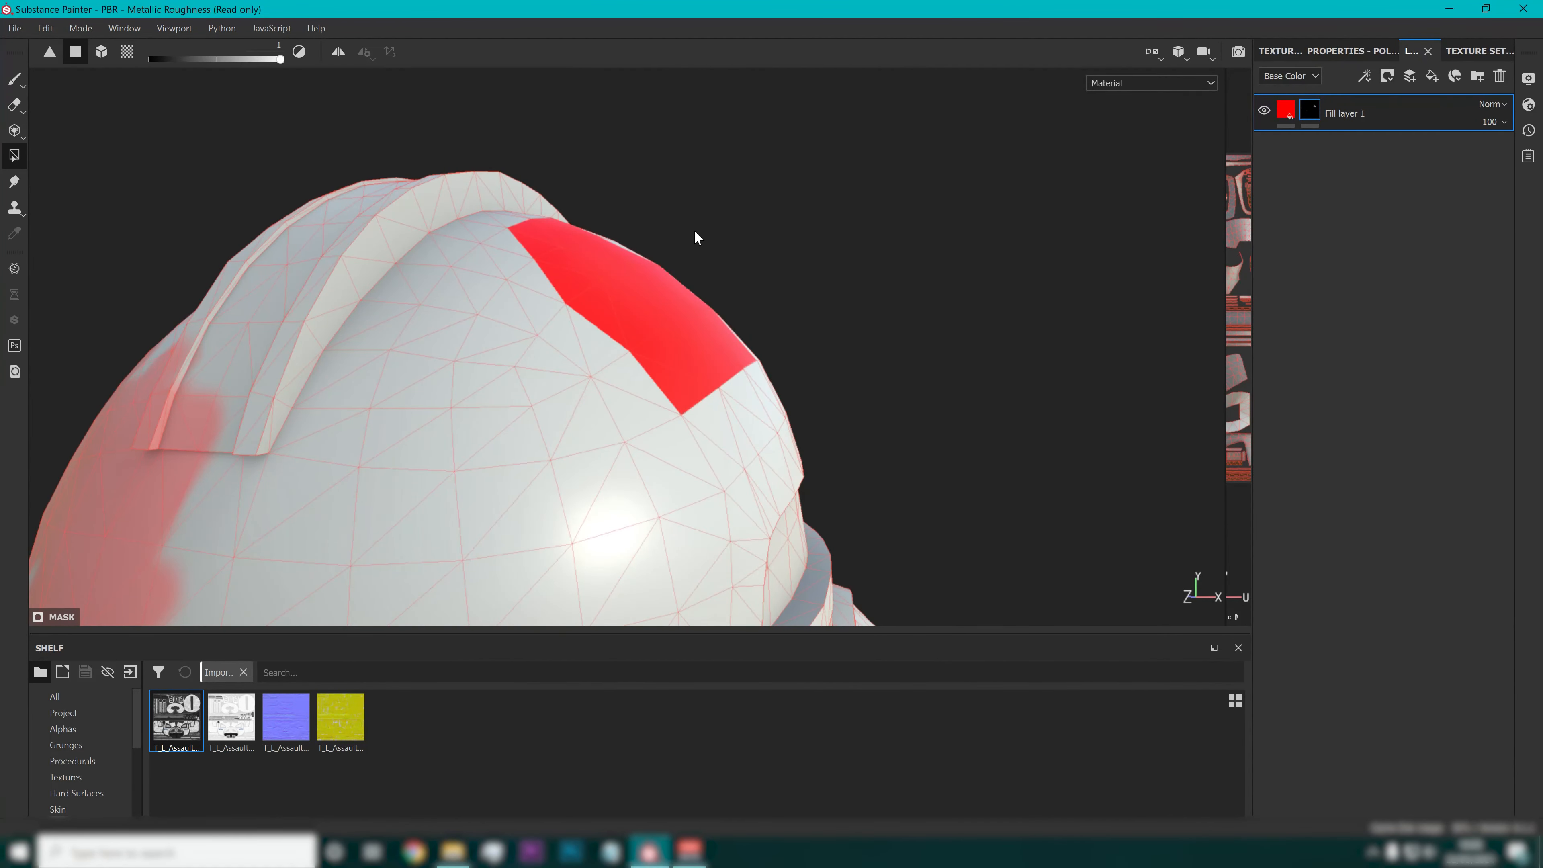
{"action": "mouse_move", "coordinate": [692, 235]}
{"action": "left_mouse_down", "text": "alt"}
{"action": "mouse_move", "coordinate": [486, 376]}
{"action": "mouse_move", "coordinate": [641, 228]}
{"action": "mouse_move", "coordinate": [675, 172]}
{"action": "left_mouse_up", "text": "alt"}
With the Paint tool at size 1, draw a triangle of straight lines on the dome's front and one extra line from its lower corner.
{"action": "key", "text": "1"}
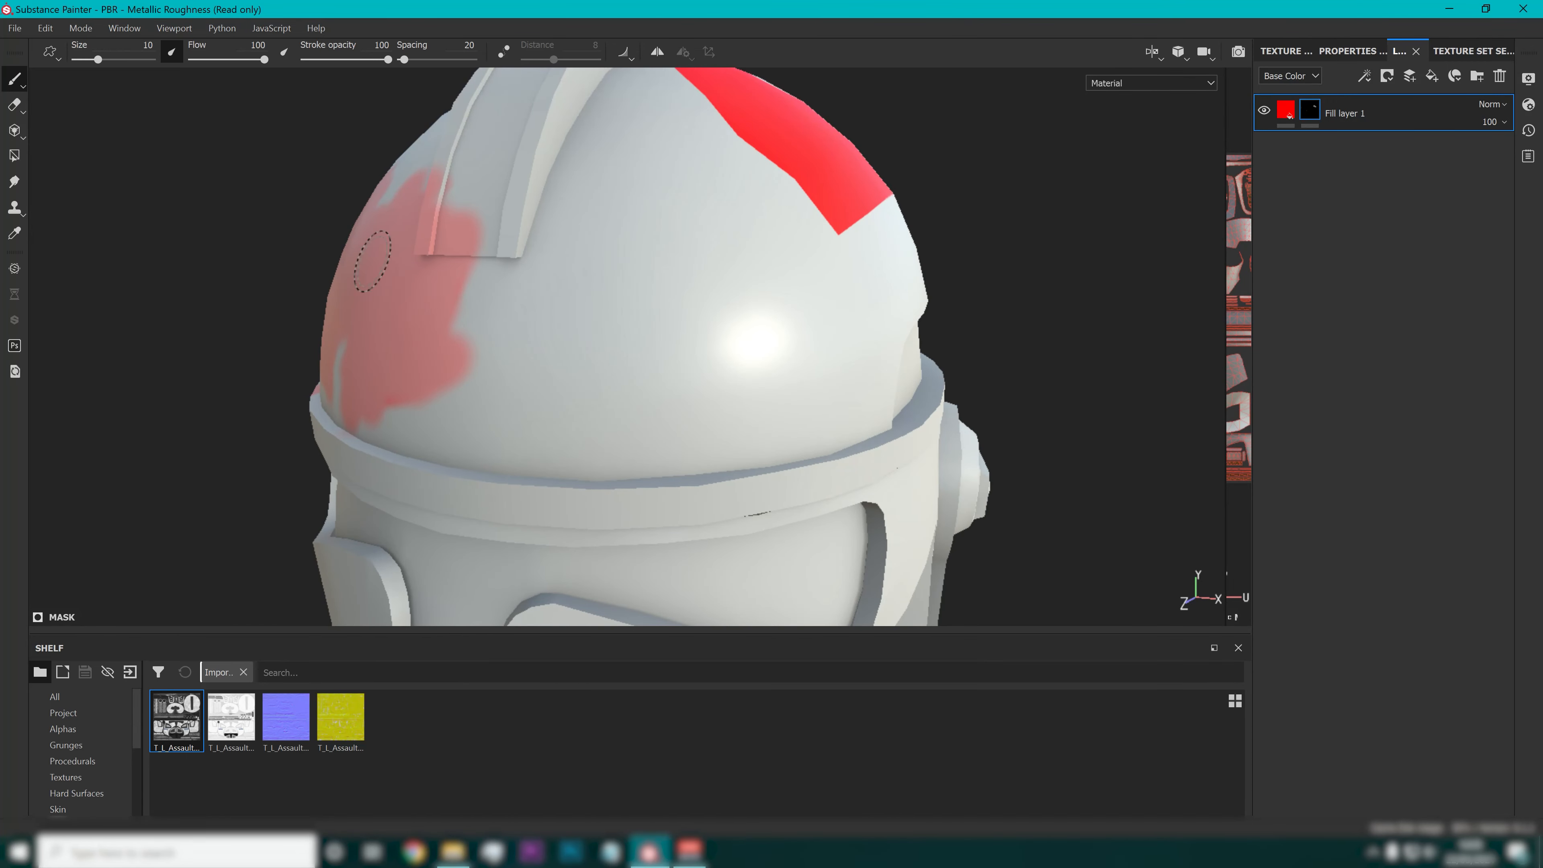
{"action": "left_click", "coordinate": [147, 45]}
{"action": "left_click", "coordinate": [149, 46]}
{"action": "type", "text": "1"}
{"action": "key", "text": "Return"}
{"action": "key", "text": "shift"}
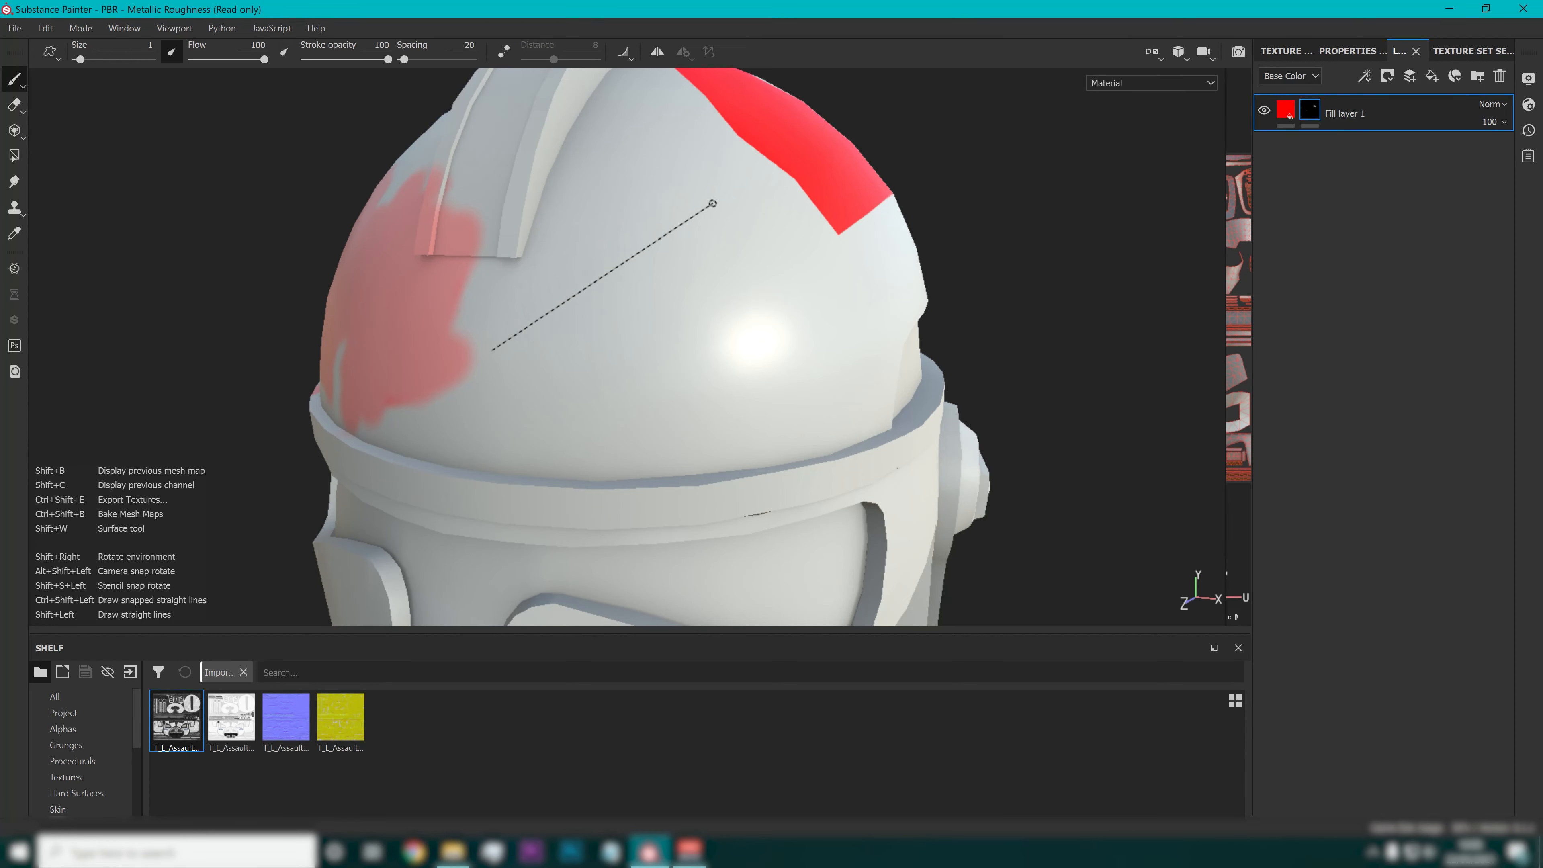
{"action": "left_click", "coordinate": [581, 403]}
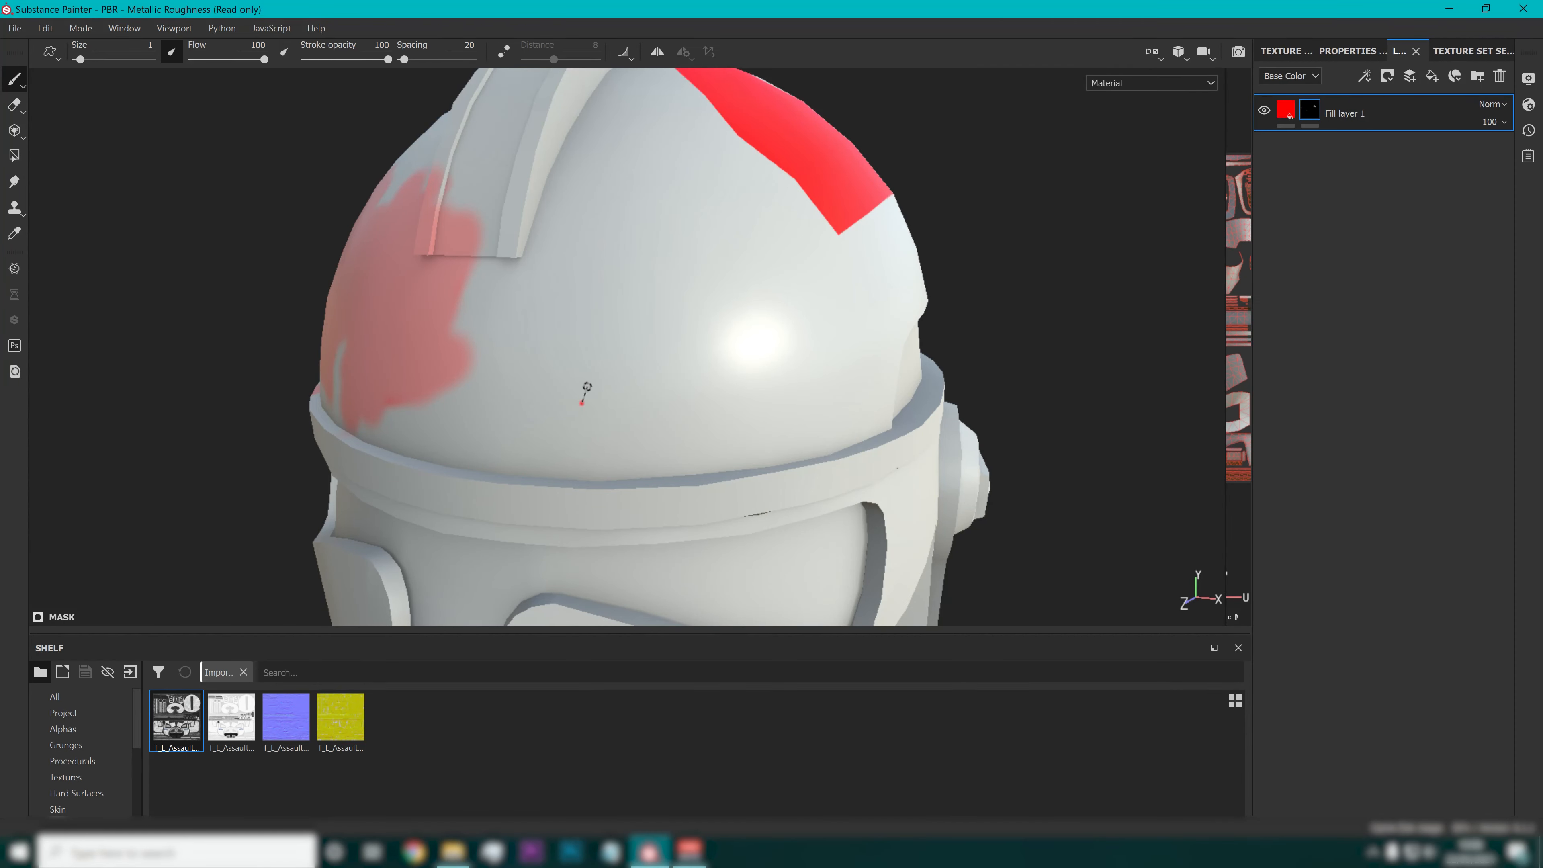
{"action": "key", "text": "shift"}
{"action": "left_click", "coordinate": [644, 133], "text": "shift"}
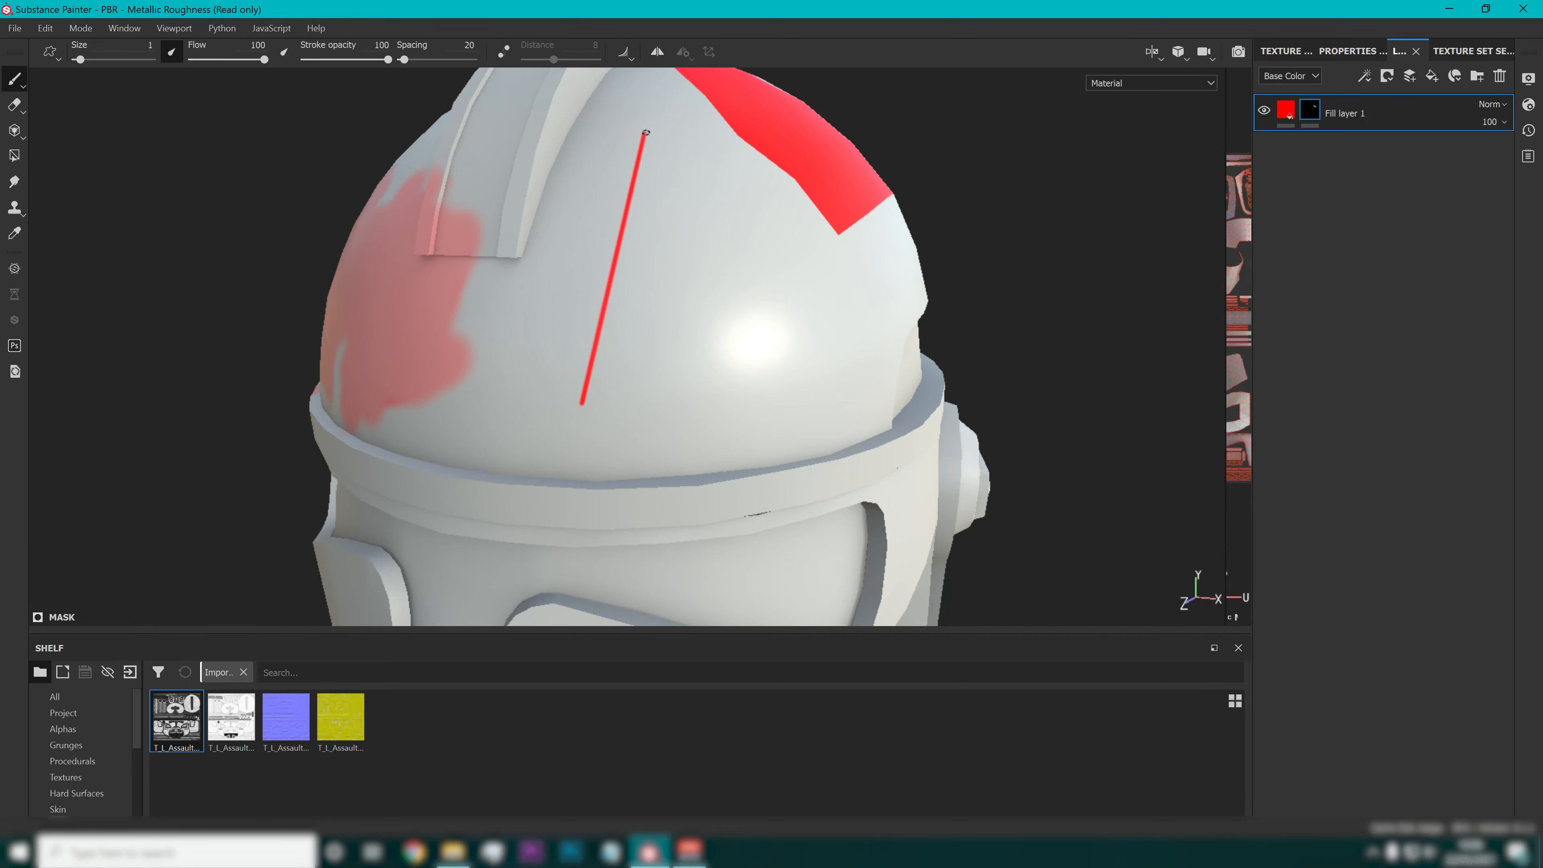
{"action": "left_click", "coordinate": [805, 400], "text": "shift"}
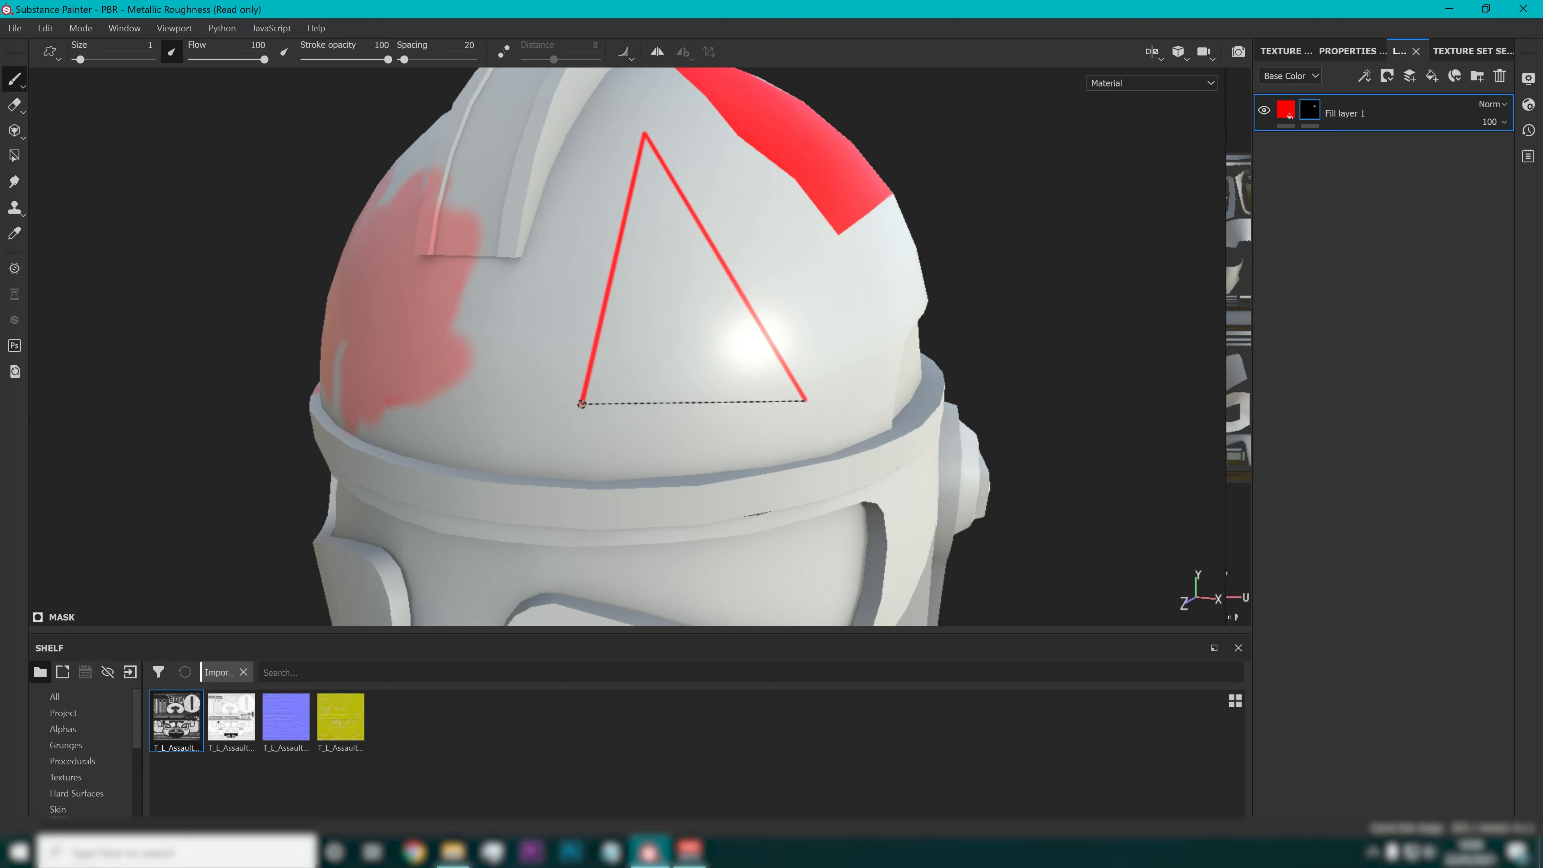
{"action": "left_click", "coordinate": [581, 402], "text": "shift"}
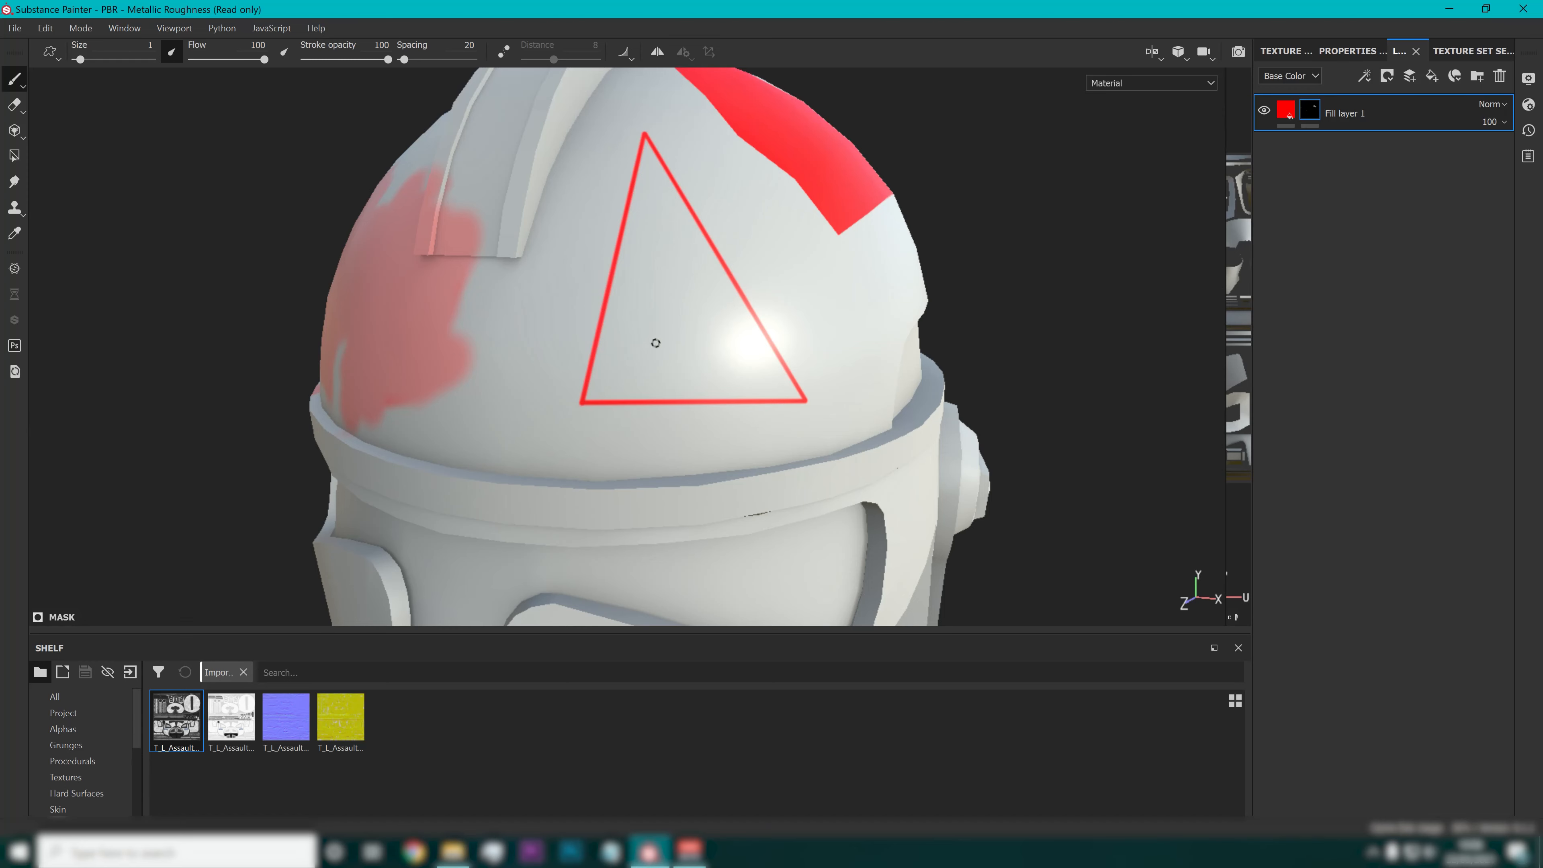
{"action": "left_click", "coordinate": [691, 181], "text": "shift"}
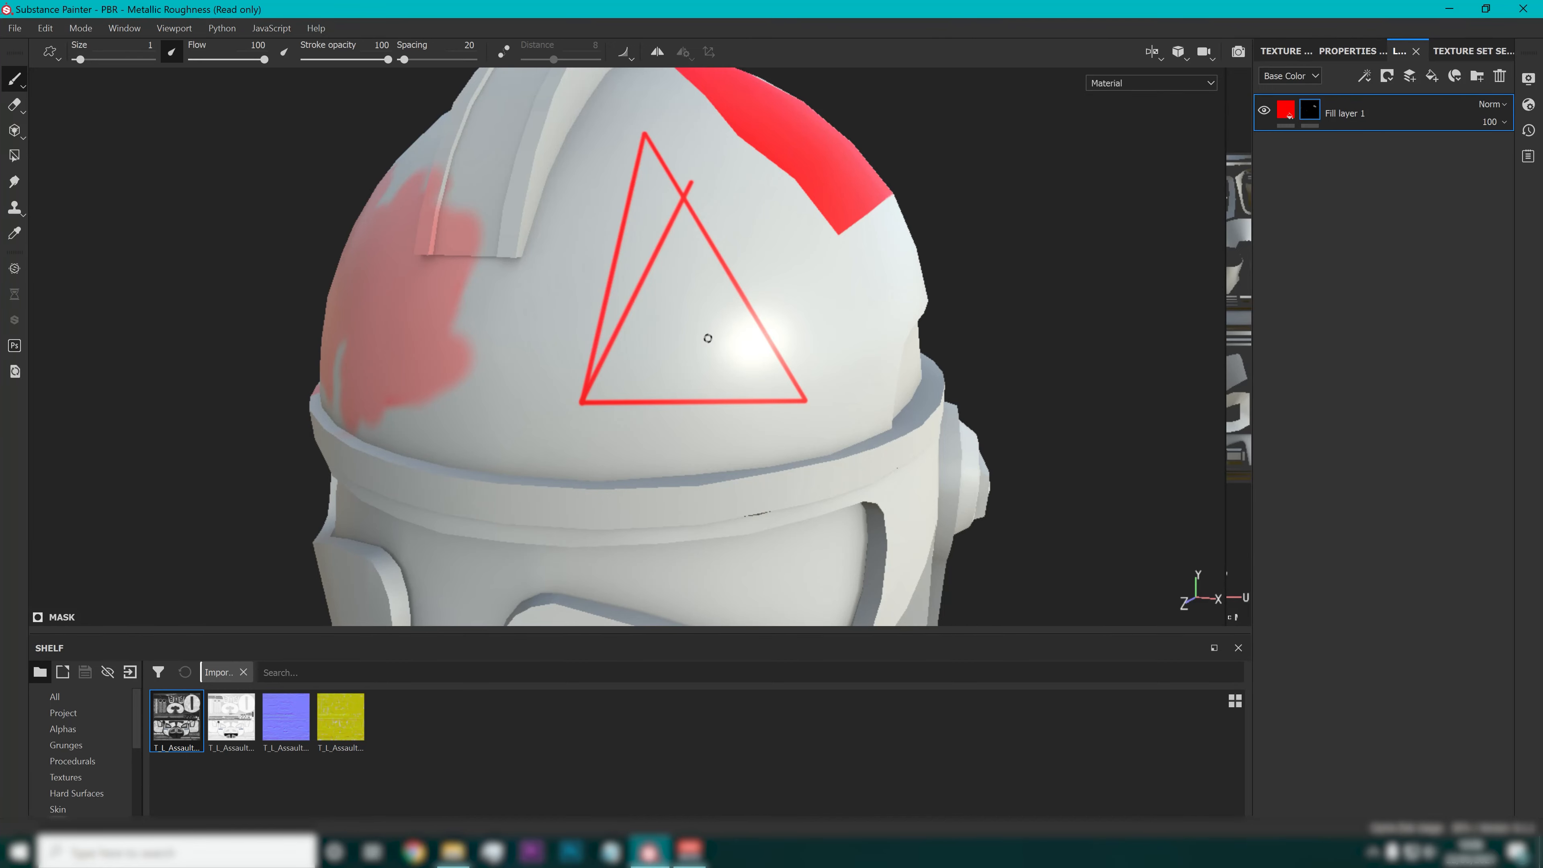
Smudge the edges of the red paint on the front of the dome and the thin triangle lines beside it.
{"action": "scroll", "coordinate": [690, 306], "scroll_direction": "up", "scroll_amount": 3}
{"action": "scroll", "coordinate": [689, 306], "scroll_direction": "down", "scroll_amount": 10}
{"action": "mouse_move", "coordinate": [691, 306]}
{"action": "left_mouse_down", "text": "alt"}
{"action": "mouse_move", "coordinate": [851, 310]}
{"action": "mouse_move", "coordinate": [778, 286]}
{"action": "left_mouse_up", "text": "alt"}
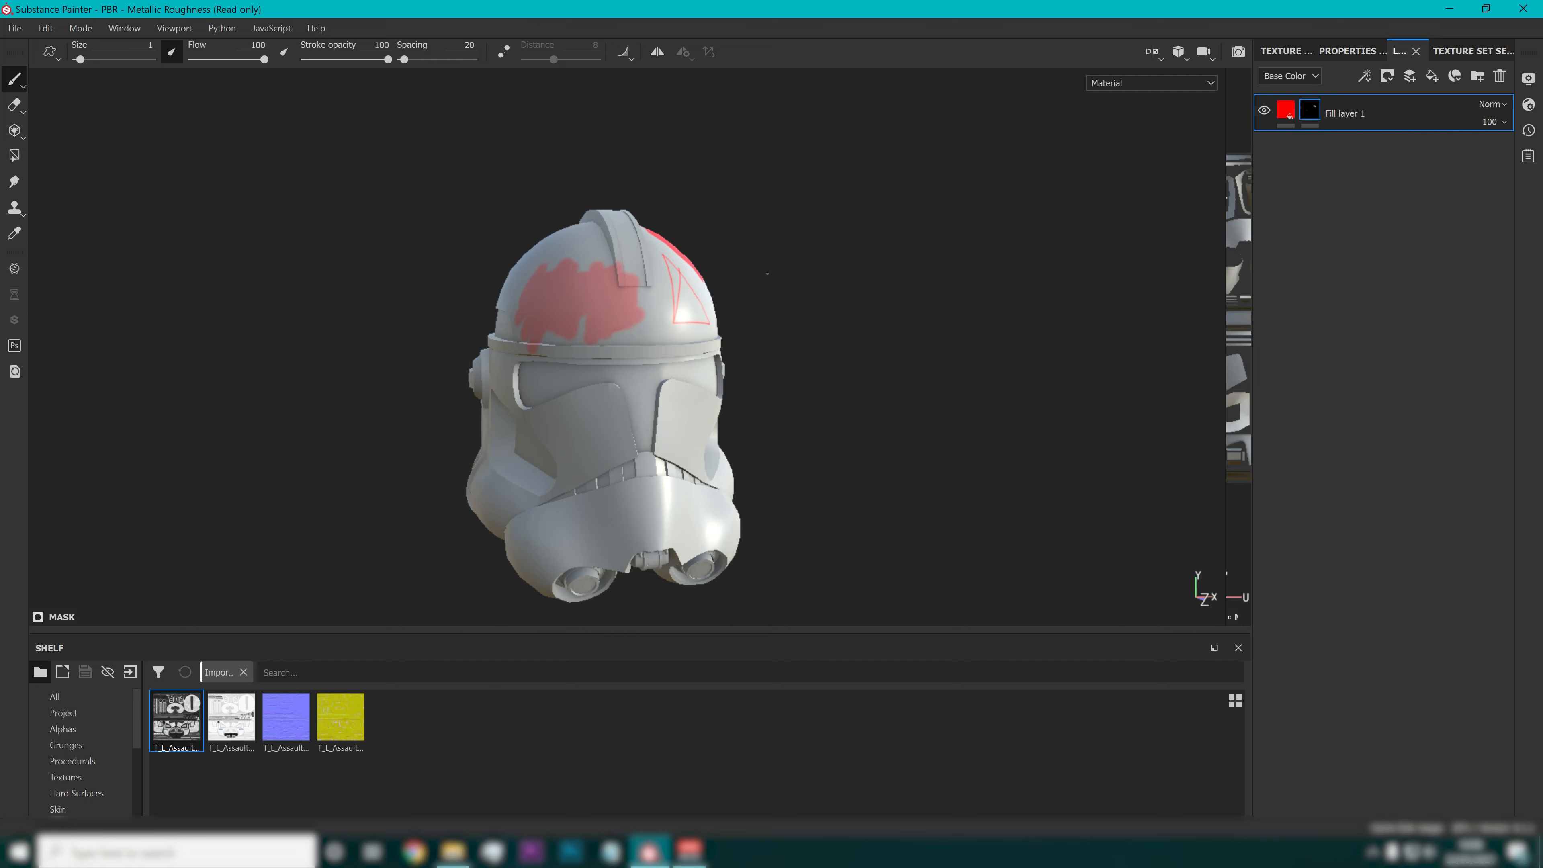
{"action": "left_click_drag", "start_coordinate": [773, 304], "coordinate": [691, 195], "text": "alt"}
{"action": "left_click_drag", "start_coordinate": [684, 394], "coordinate": [771, 344], "text": "alt"}
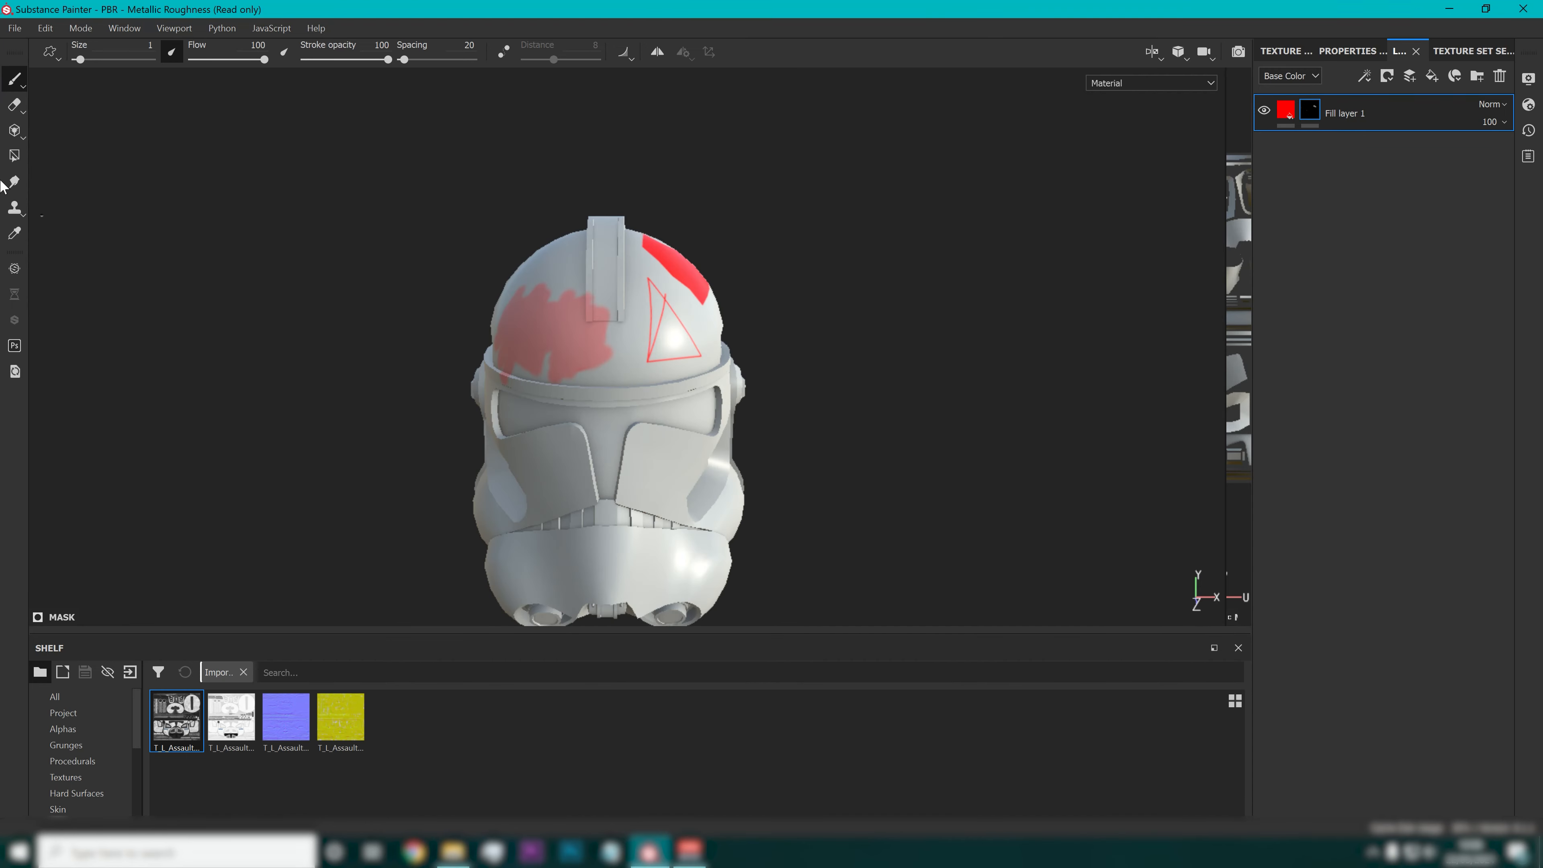
{"action": "left_click", "coordinate": [16, 182]}
{"action": "scroll", "coordinate": [579, 278], "scroll_direction": "up", "scroll_amount": 6}
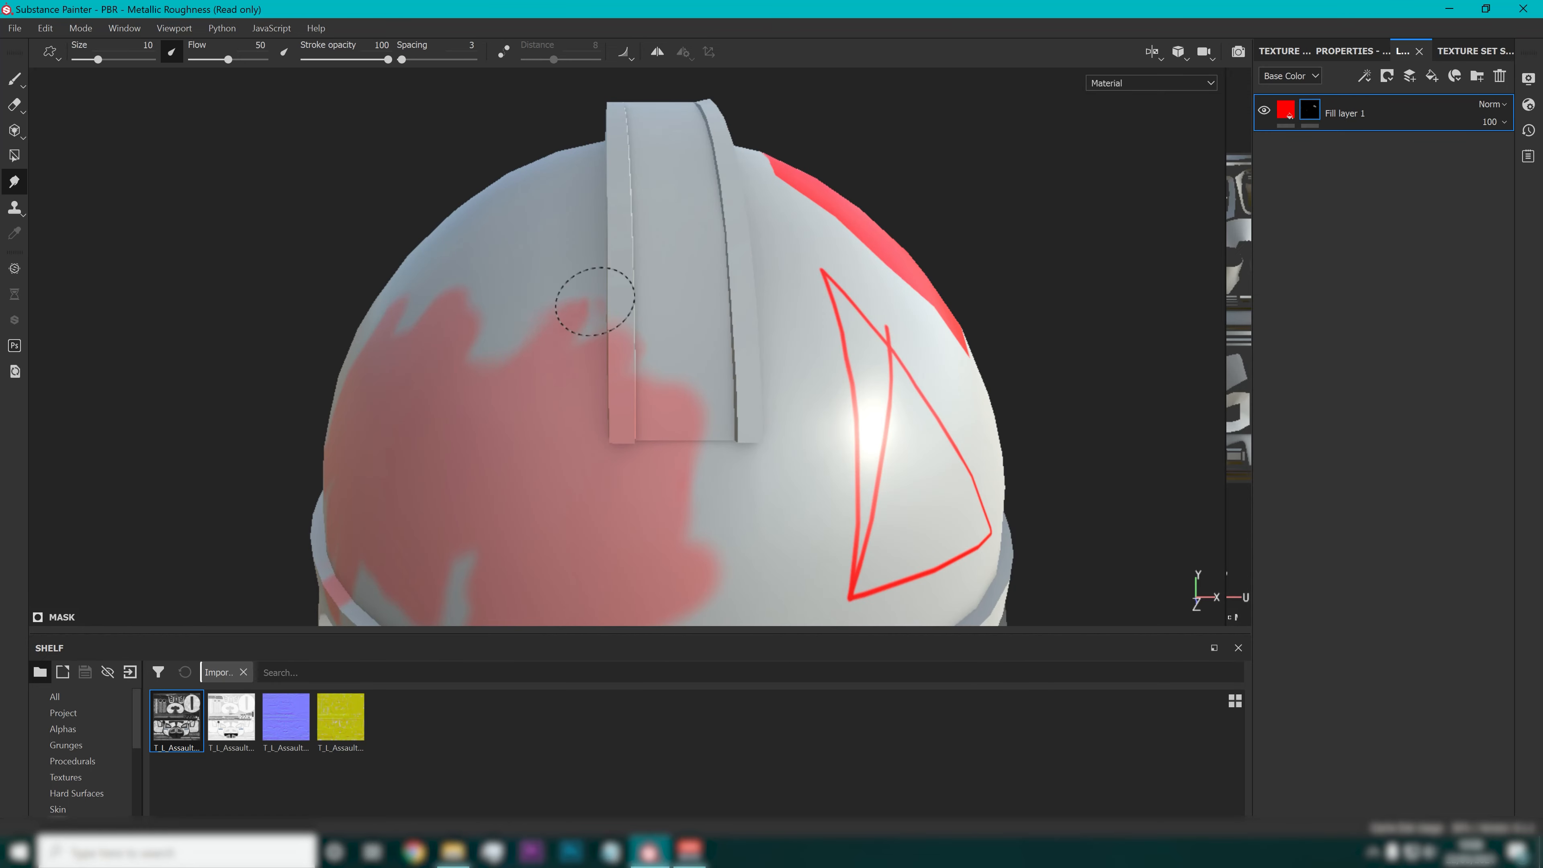
{"action": "mouse_move", "coordinate": [527, 591]}
{"action": "left_mouse_down", "text": "alt"}
{"action": "mouse_move", "coordinate": [792, 258]}
{"action": "mouse_move", "coordinate": [607, 438]}
{"action": "left_mouse_up", "text": "alt"}
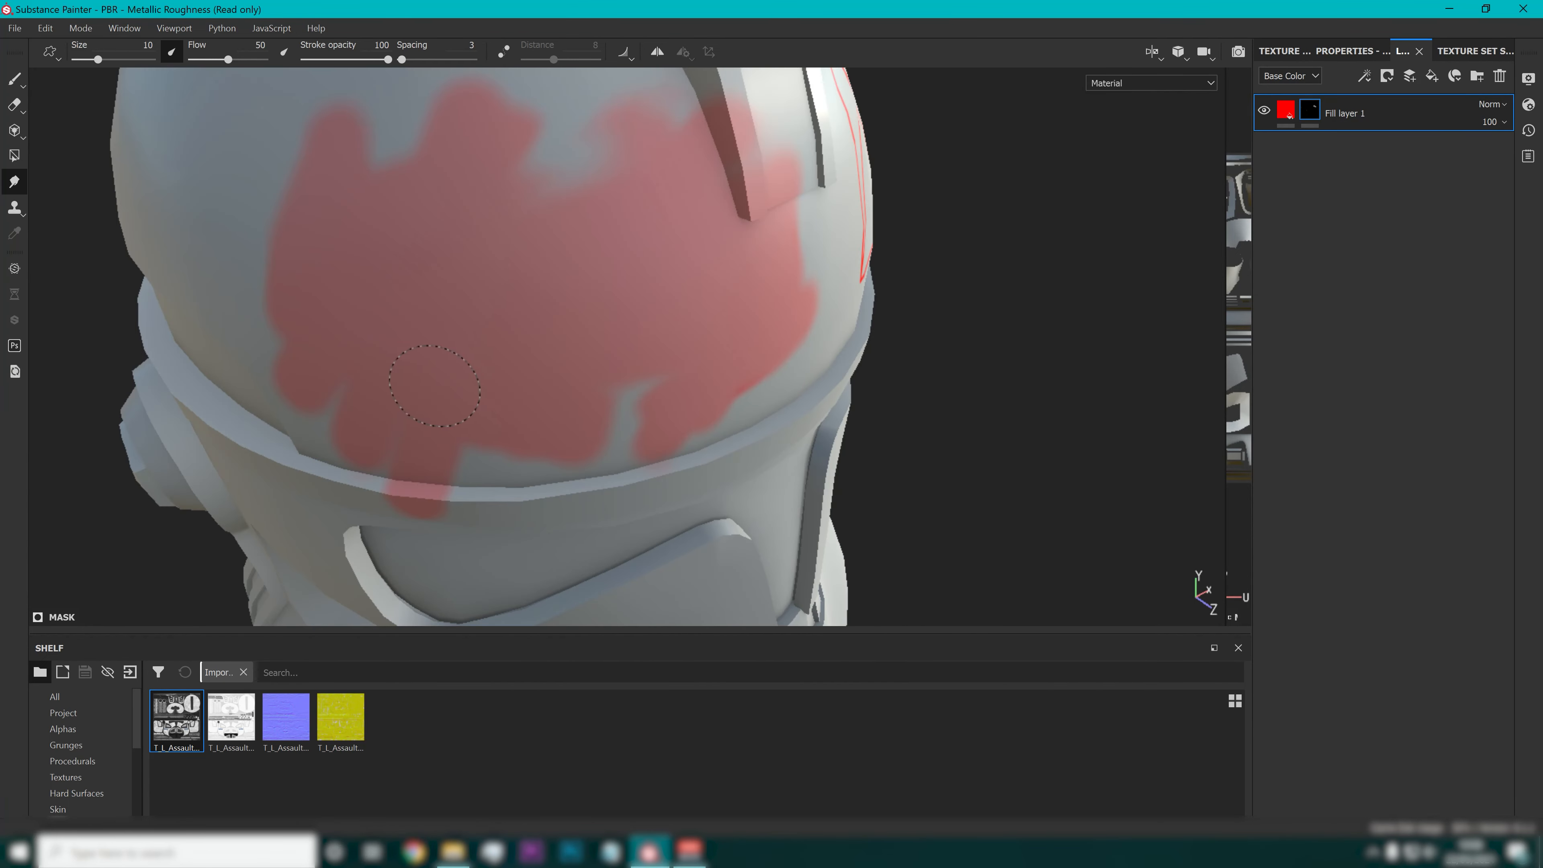
{"action": "mouse_move", "coordinate": [349, 142]}
{"action": "left_mouse_down"}
{"action": "mouse_move", "coordinate": [465, 248]}
{"action": "mouse_move", "coordinate": [648, 286]}
{"action": "mouse_move", "coordinate": [280, 267]}
{"action": "mouse_move", "coordinate": [479, 250]}
{"action": "left_mouse_up"}
{"action": "scroll", "coordinate": [480, 250], "scroll_direction": "down", "scroll_amount": 4}
{"action": "left_click_drag", "start_coordinate": [741, 358], "coordinate": [663, 298], "text": "alt"}
{"action": "mouse_move", "coordinate": [729, 213]}
{"action": "left_mouse_down"}
{"action": "mouse_move", "coordinate": [692, 219]}
{"action": "mouse_move", "coordinate": [704, 198]}
{"action": "left_mouse_up"}
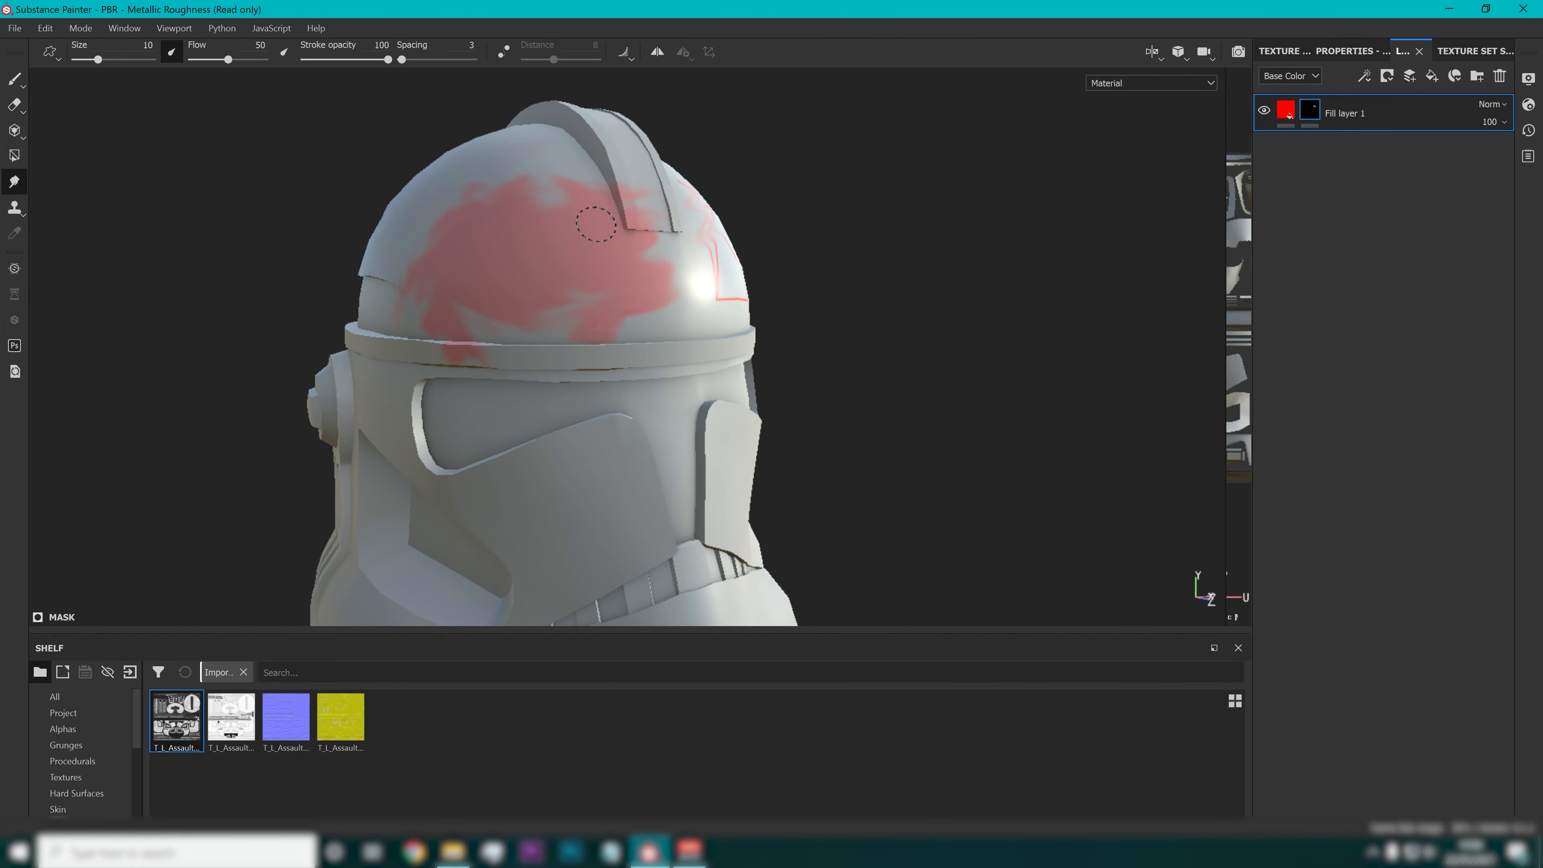
{"action": "left_click_drag", "start_coordinate": [758, 296], "coordinate": [667, 278]}
Use the Clone tool to sample the dome and paint cloned areas over the red paint and down onto the brow.
{"action": "left_click", "coordinate": [15, 213]}
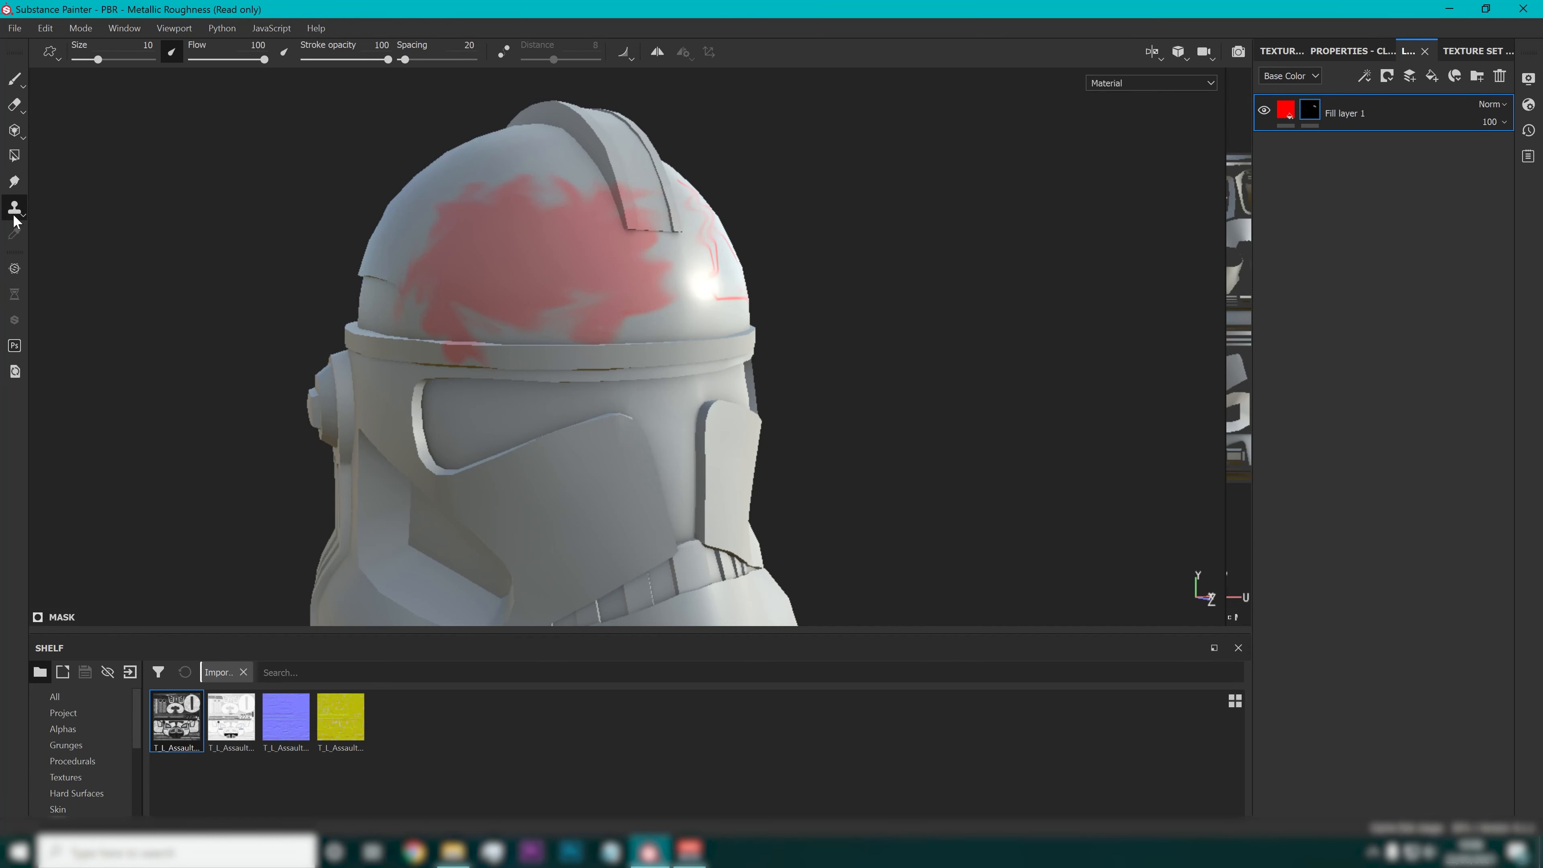
{"action": "left_click", "coordinate": [695, 316]}
{"action": "left_click", "coordinate": [593, 214]}
{"action": "mouse_move", "coordinate": [551, 249]}
{"action": "left_mouse_down"}
{"action": "mouse_move", "coordinate": [541, 286]}
{"action": "mouse_move", "coordinate": [662, 292]}
{"action": "mouse_move", "coordinate": [680, 337]}
{"action": "mouse_move", "coordinate": [669, 258]}
{"action": "mouse_move", "coordinate": [610, 262]}
{"action": "mouse_move", "coordinate": [675, 311]}
{"action": "mouse_move", "coordinate": [665, 328]}
{"action": "mouse_move", "coordinate": [695, 337]}
{"action": "mouse_move", "coordinate": [677, 395]}
{"action": "mouse_move", "coordinate": [631, 362]}
{"action": "mouse_move", "coordinate": [503, 357]}
{"action": "left_mouse_up"}
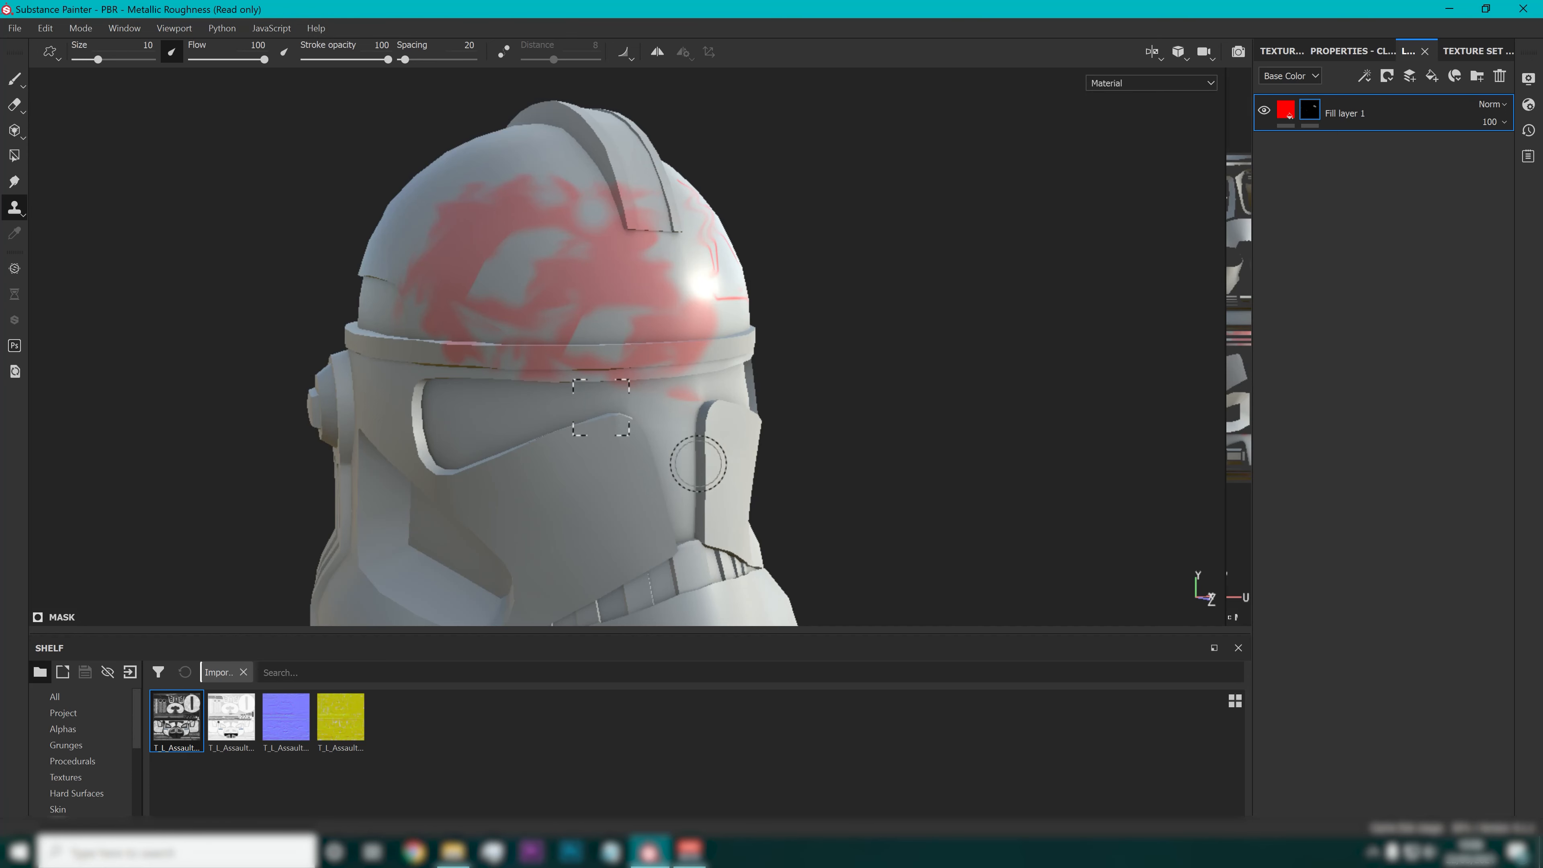
Activate the material picker and scribble thin red strokes on the dome and over the existing red paint.
{"action": "left_click", "coordinate": [17, 235]}
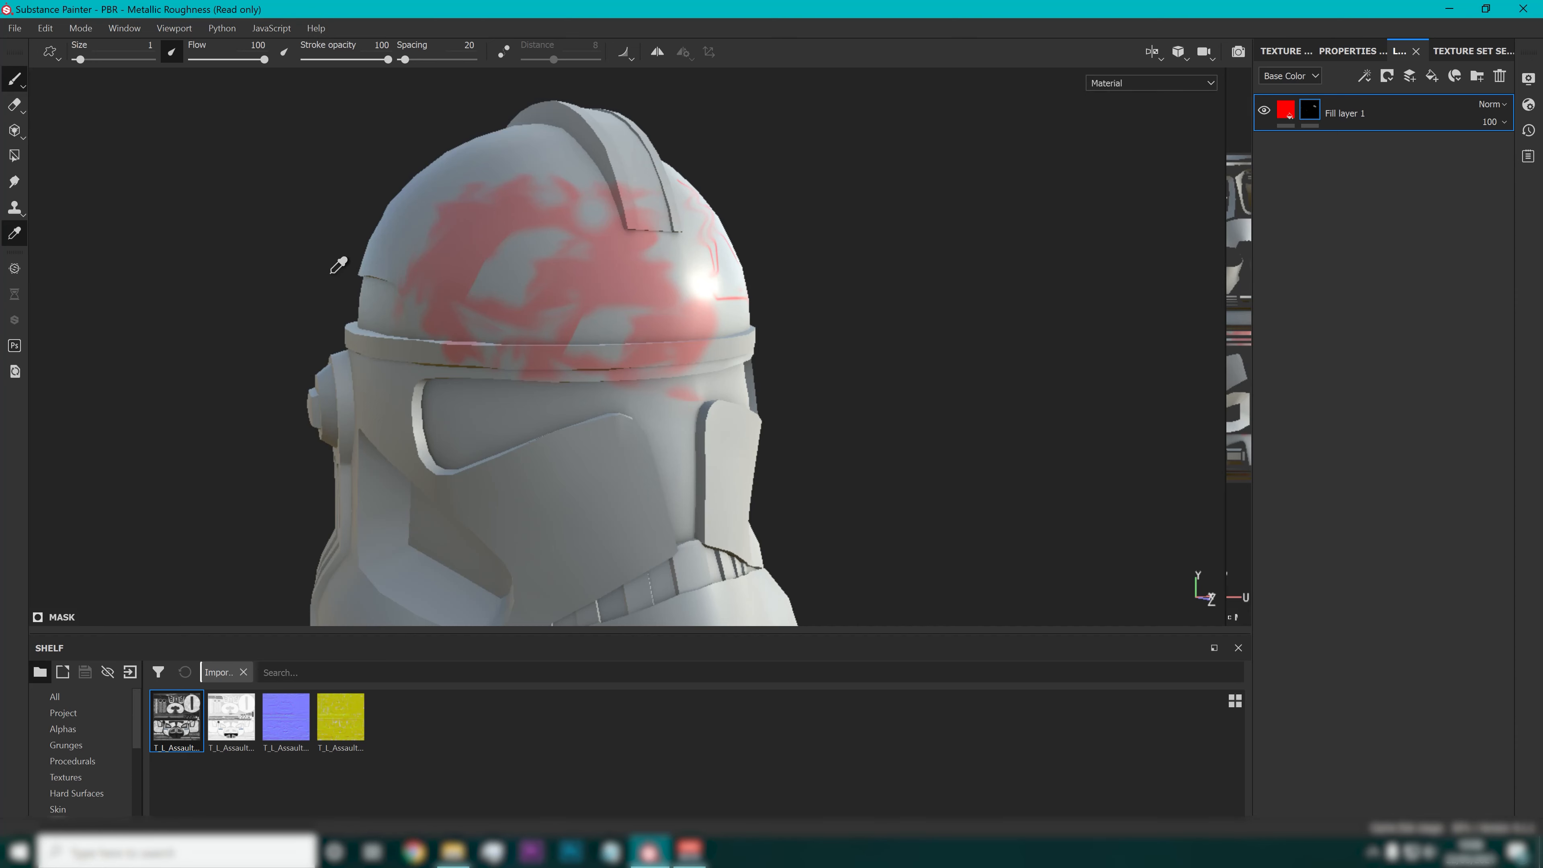
{"action": "left_click_drag", "start_coordinate": [466, 174], "coordinate": [527, 163]}
{"action": "mouse_move", "coordinate": [558, 298]}
{"action": "left_mouse_down"}
{"action": "mouse_move", "coordinate": [614, 279]}
{"action": "mouse_move", "coordinate": [563, 263]}
{"action": "mouse_move", "coordinate": [706, 262]}
{"action": "mouse_move", "coordinate": [517, 302]}
{"action": "mouse_move", "coordinate": [377, 244]}
{"action": "left_mouse_up"}
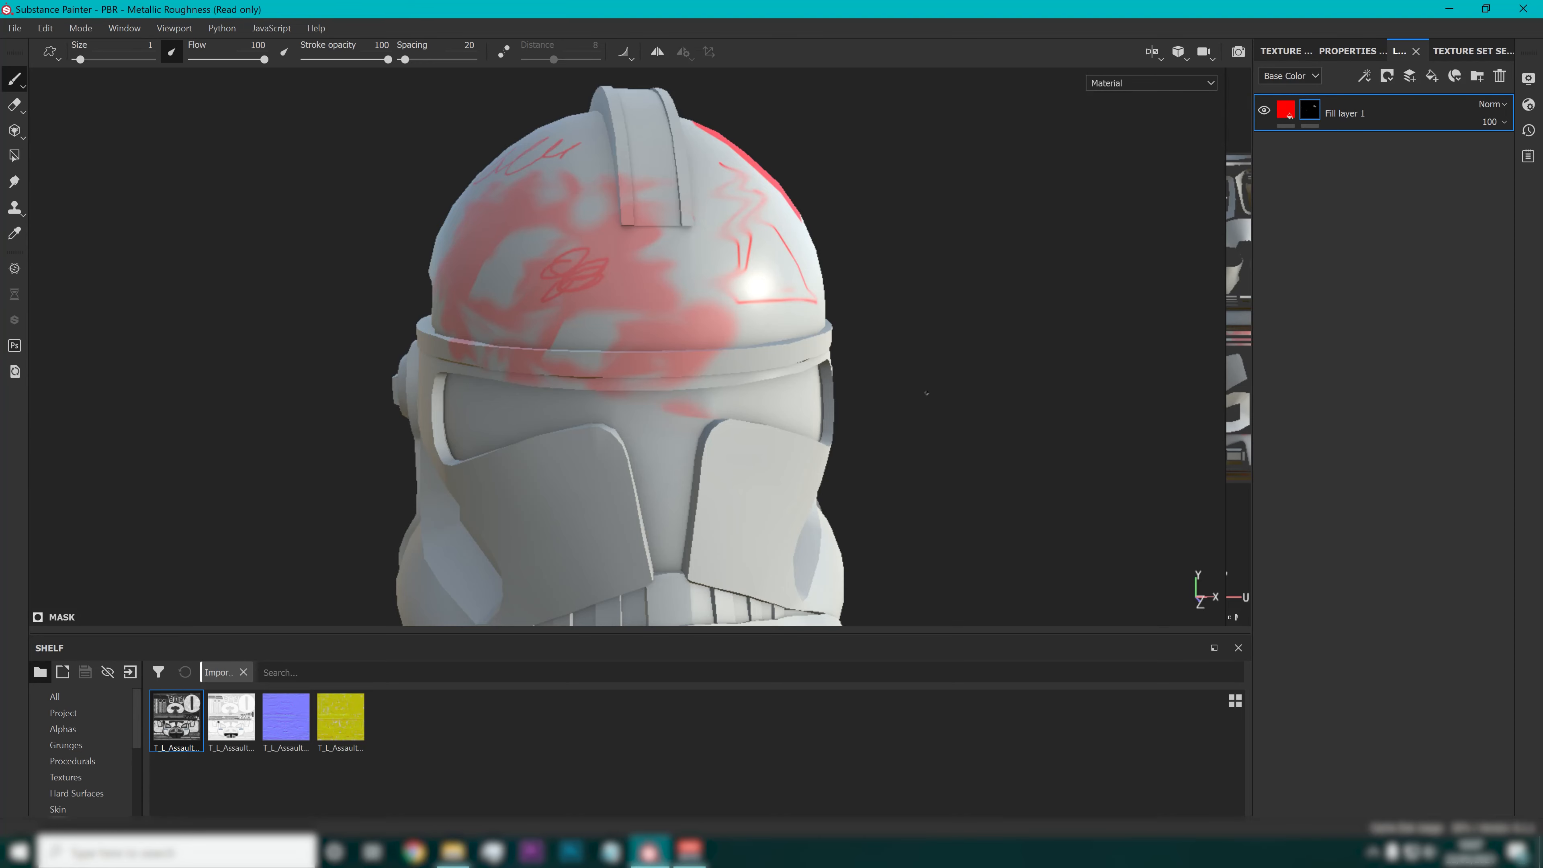
{"action": "scroll", "coordinate": [926, 393], "scroll_direction": "down", "scroll_amount": 3}
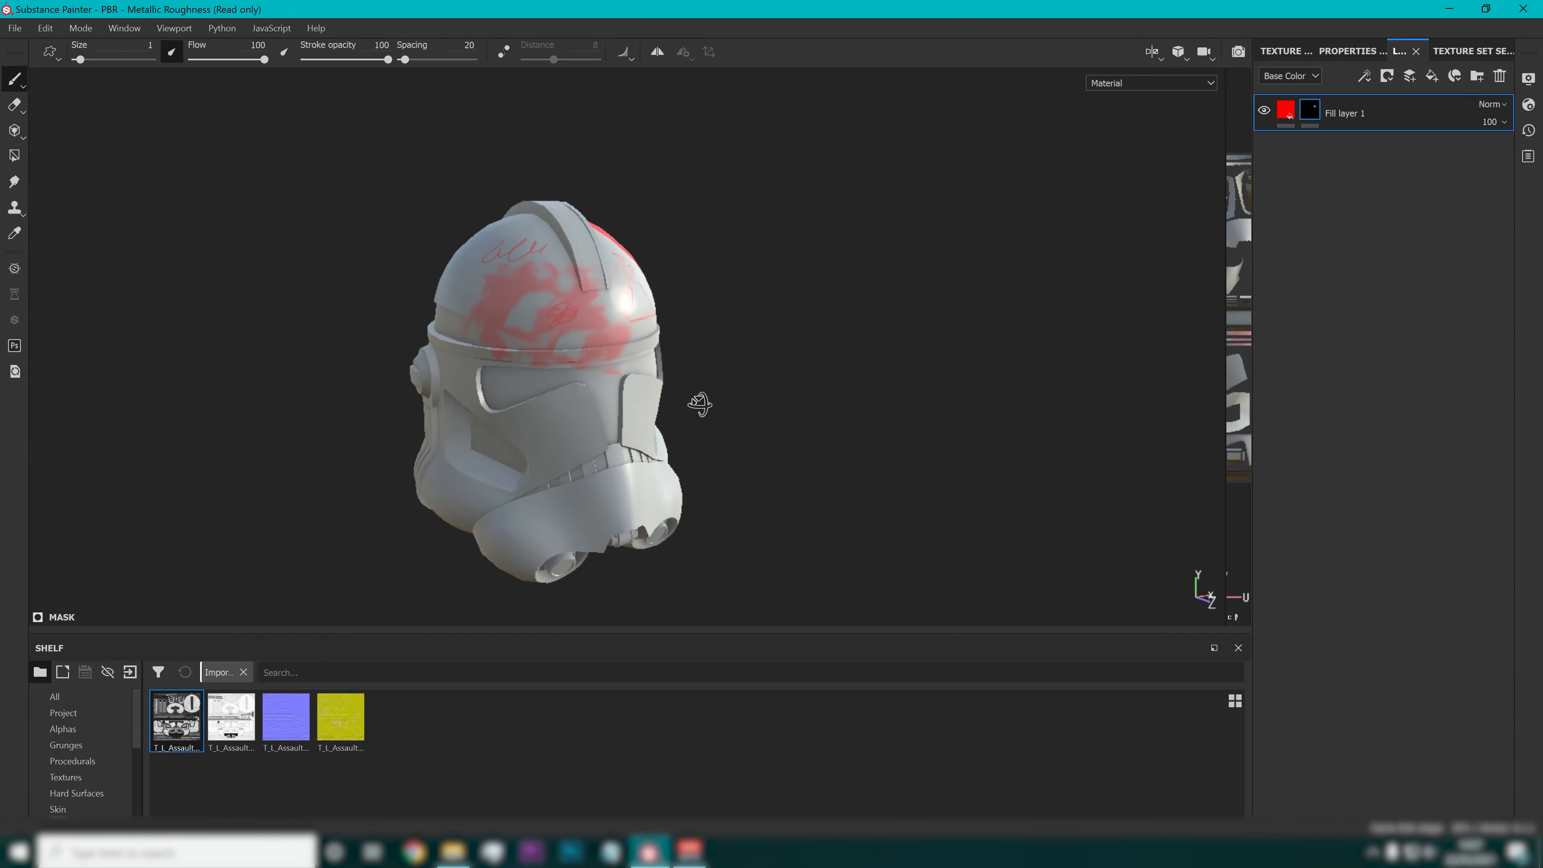
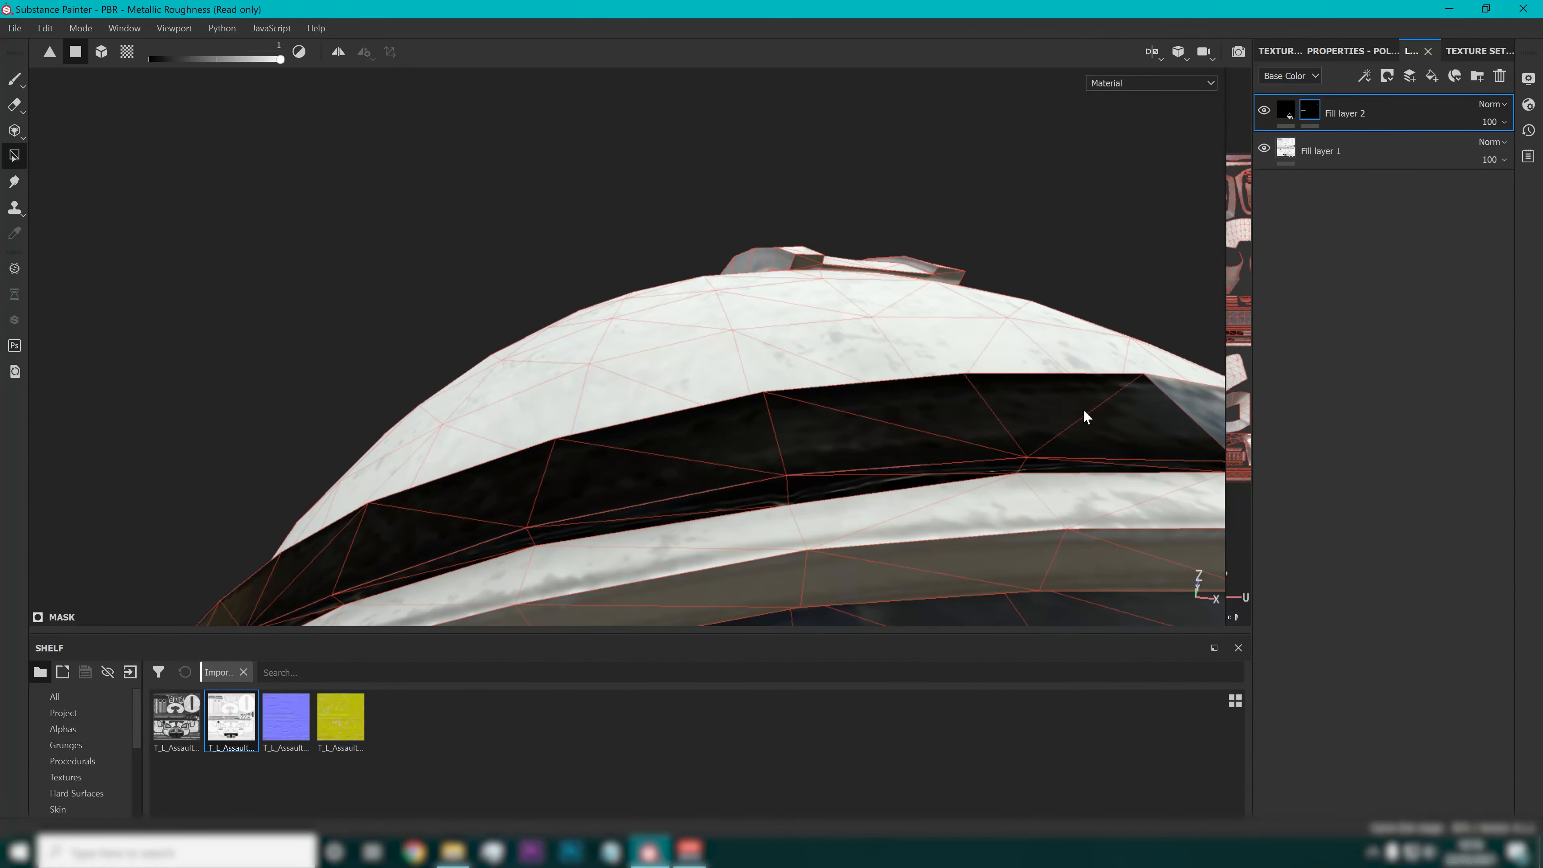
Fill the polygons of the band around the helmet black in Fill layer 2's mask, undoing a wrong fill along the way.
{"action": "left_click", "coordinate": [1057, 389]}
{"action": "left_click_drag", "start_coordinate": [798, 312], "coordinate": [960, 358], "text": "alt"}
{"action": "key", "text": "ctrl+z"}
{"action": "left_click", "coordinate": [966, 351]}
{"action": "left_click", "coordinate": [1058, 371]}
{"action": "left_click", "coordinate": [629, 397]}
{"action": "left_click_drag", "start_coordinate": [1097, 340], "coordinate": [473, 446], "text": "alt"}
{"action": "mouse_move", "coordinate": [473, 456]}
{"action": "left_mouse_down"}
{"action": "mouse_move", "coordinate": [675, 427]}
{"action": "mouse_move", "coordinate": [777, 345]}
{"action": "mouse_move", "coordinate": [698, 383]}
{"action": "left_mouse_up"}
{"action": "left_click_drag", "start_coordinate": [716, 463], "coordinate": [364, 395], "text": "alt"}
{"action": "mouse_move", "coordinate": [486, 374]}
{"action": "left_mouse_down"}
{"action": "mouse_move", "coordinate": [881, 401]}
{"action": "mouse_move", "coordinate": [1076, 448]}
{"action": "left_mouse_up"}
{"action": "left_click_drag", "start_coordinate": [1081, 450], "coordinate": [729, 462], "text": "alt"}
{"action": "mouse_move", "coordinate": [778, 341]}
{"action": "left_mouse_down"}
{"action": "mouse_move", "coordinate": [1179, 267]}
{"action": "mouse_move", "coordinate": [666, 402]}
{"action": "mouse_move", "coordinate": [868, 322]}
{"action": "left_mouse_up"}
{"action": "mouse_move", "coordinate": [869, 322]}
{"action": "left_mouse_down"}
{"action": "mouse_move", "coordinate": [675, 235]}
{"action": "mouse_move", "coordinate": [910, 336]}
{"action": "mouse_move", "coordinate": [759, 334]}
{"action": "left_mouse_up"}
{"action": "mouse_move", "coordinate": [971, 271]}
{"action": "left_mouse_down"}
{"action": "mouse_move", "coordinate": [527, 389]}
{"action": "mouse_move", "coordinate": [923, 128]}
{"action": "mouse_move", "coordinate": [1050, 138]}
{"action": "mouse_move", "coordinate": [786, 335]}
{"action": "mouse_move", "coordinate": [889, 185]}
{"action": "mouse_move", "coordinate": [937, 168]}
{"action": "left_mouse_up"}
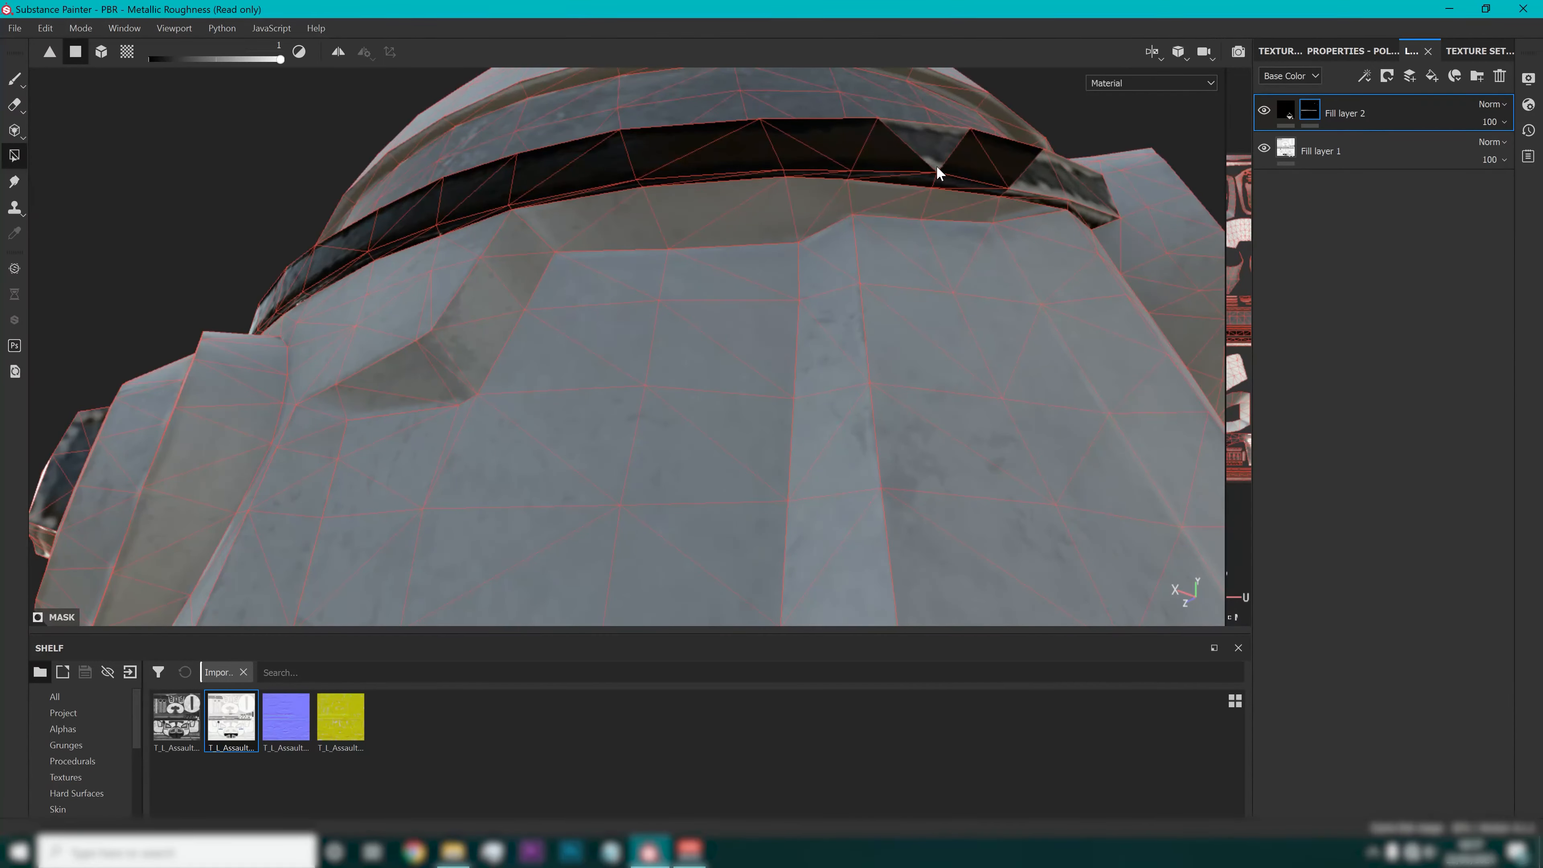
Set the Polygon Fill color to 0 and clear the stray black polygons from the helmet's dome and back.
{"action": "scroll", "coordinate": [1054, 187], "scroll_direction": "down", "scroll_amount": 4}
{"action": "left_click_drag", "start_coordinate": [1053, 187], "coordinate": [430, 354], "text": "alt"}
{"action": "scroll", "coordinate": [830, 313], "scroll_direction": "down", "scroll_amount": 5}
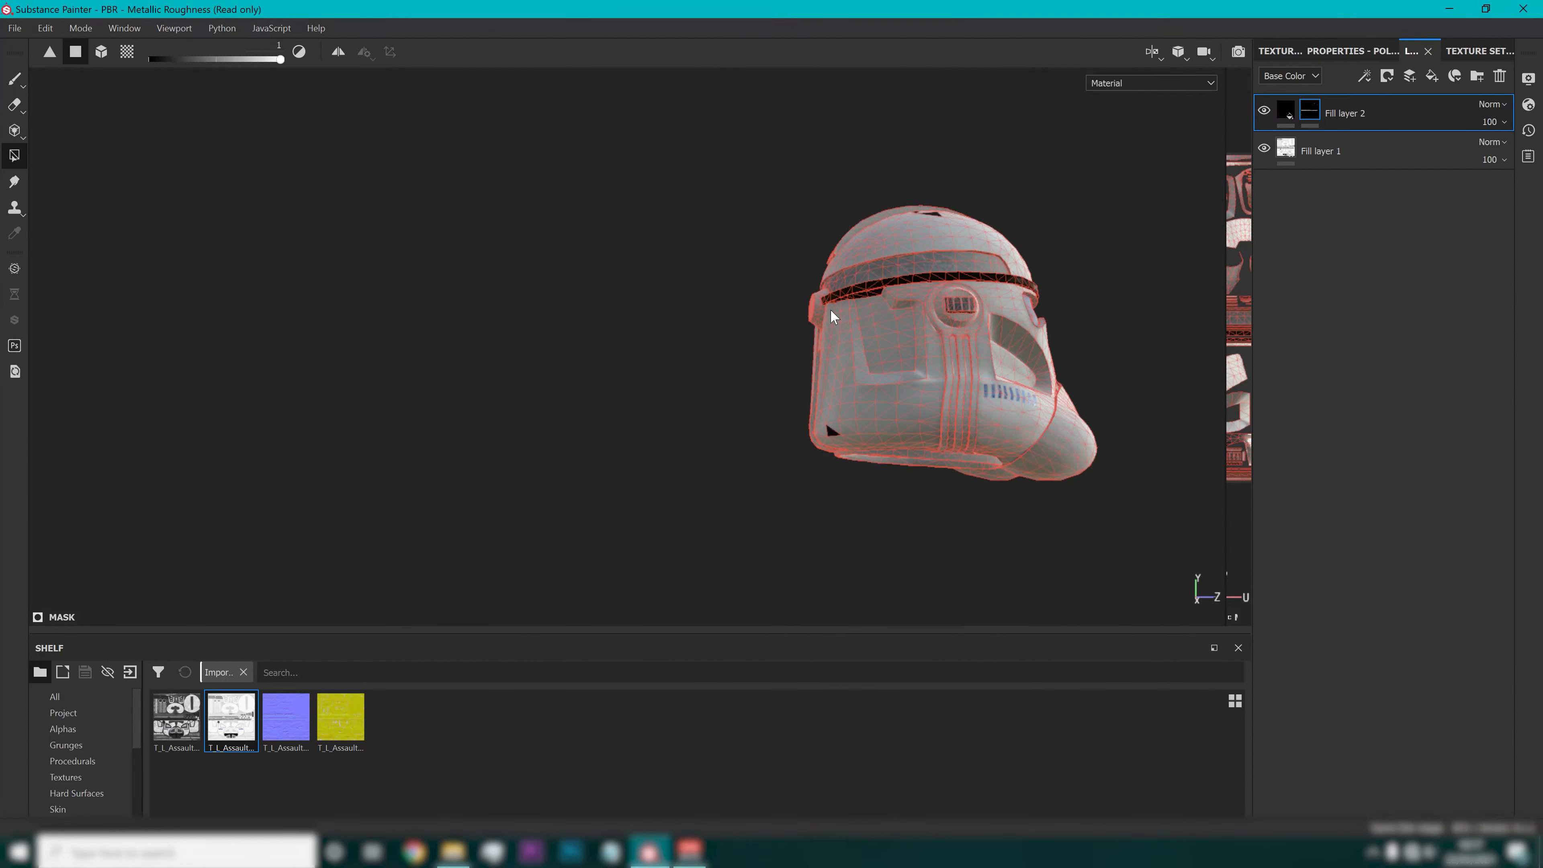
{"action": "left_click_drag", "start_coordinate": [830, 312], "coordinate": [869, 319], "text": "alt"}
{"action": "left_click_drag", "start_coordinate": [1013, 353], "coordinate": [729, 474], "text": "alt"}
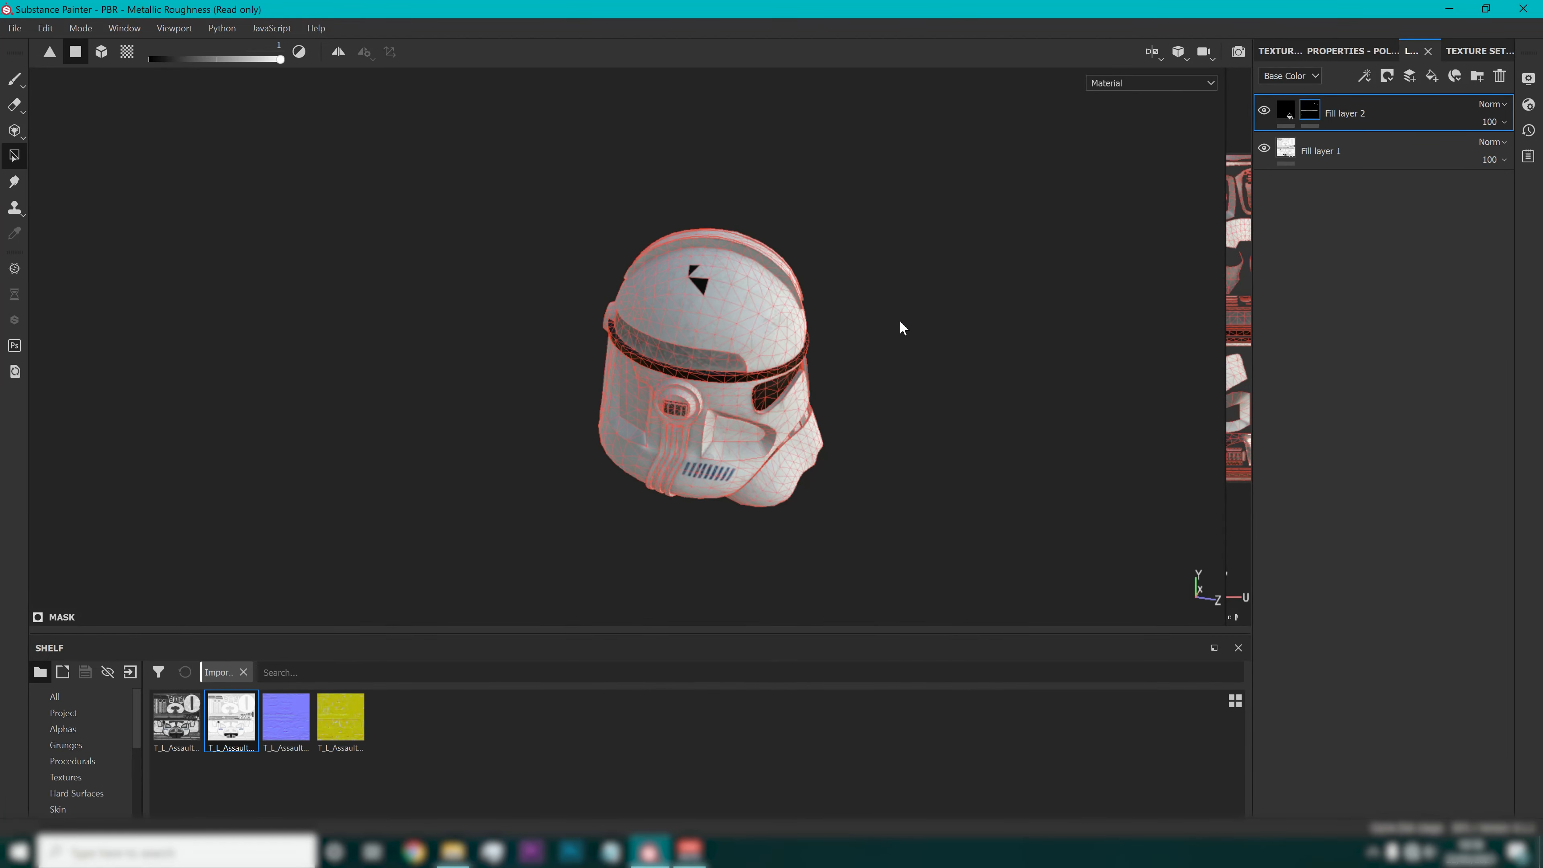
{"action": "left_click_drag", "start_coordinate": [900, 323], "coordinate": [866, 266], "text": "alt"}
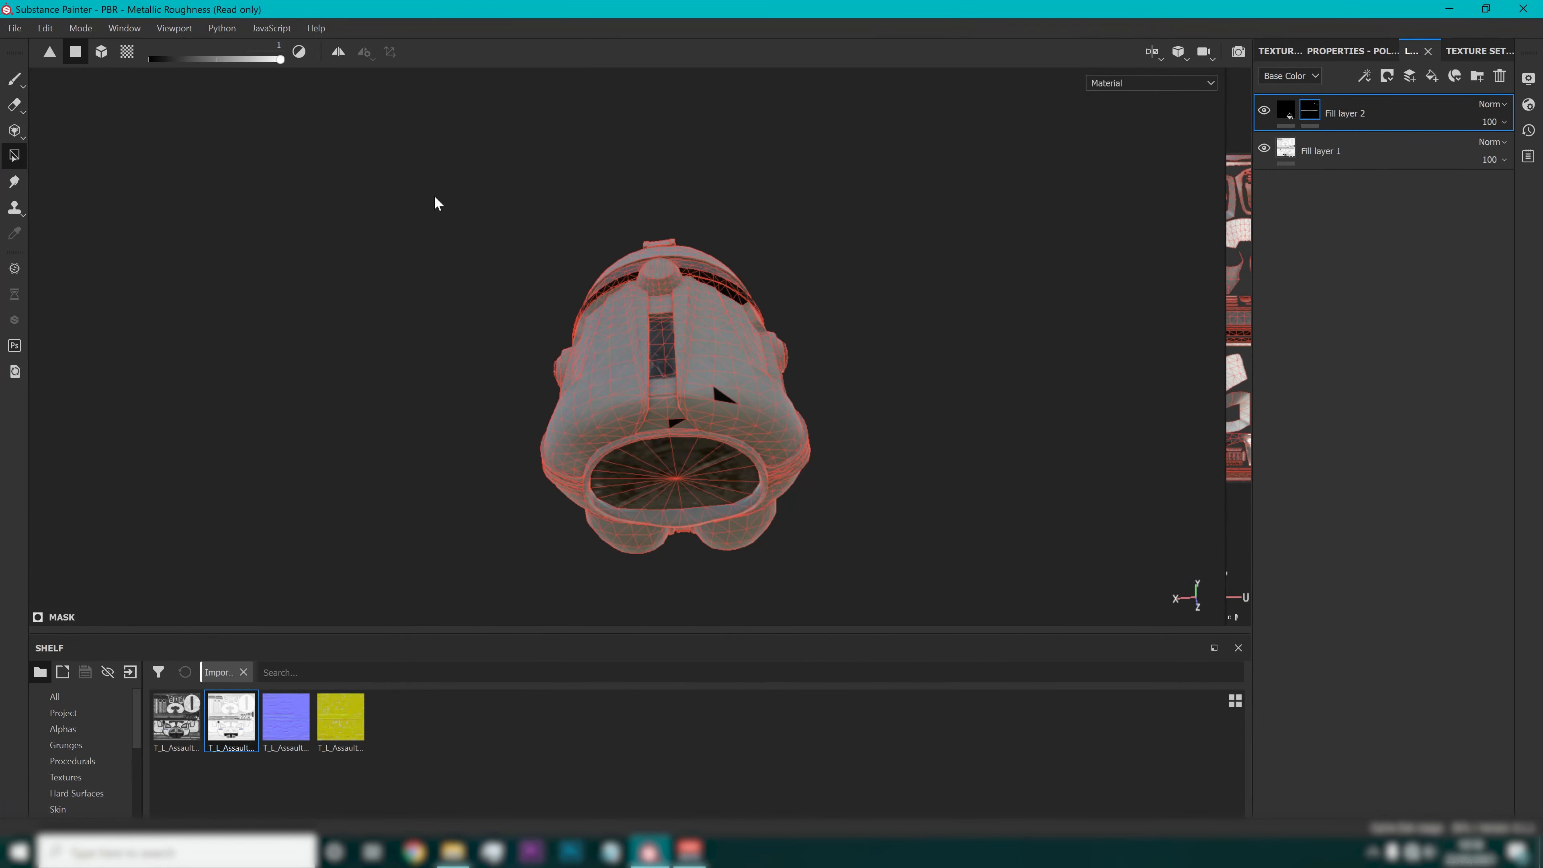
{"action": "left_click", "coordinate": [299, 53]}
{"action": "left_click_drag", "start_coordinate": [739, 387], "coordinate": [734, 330], "text": "alt"}
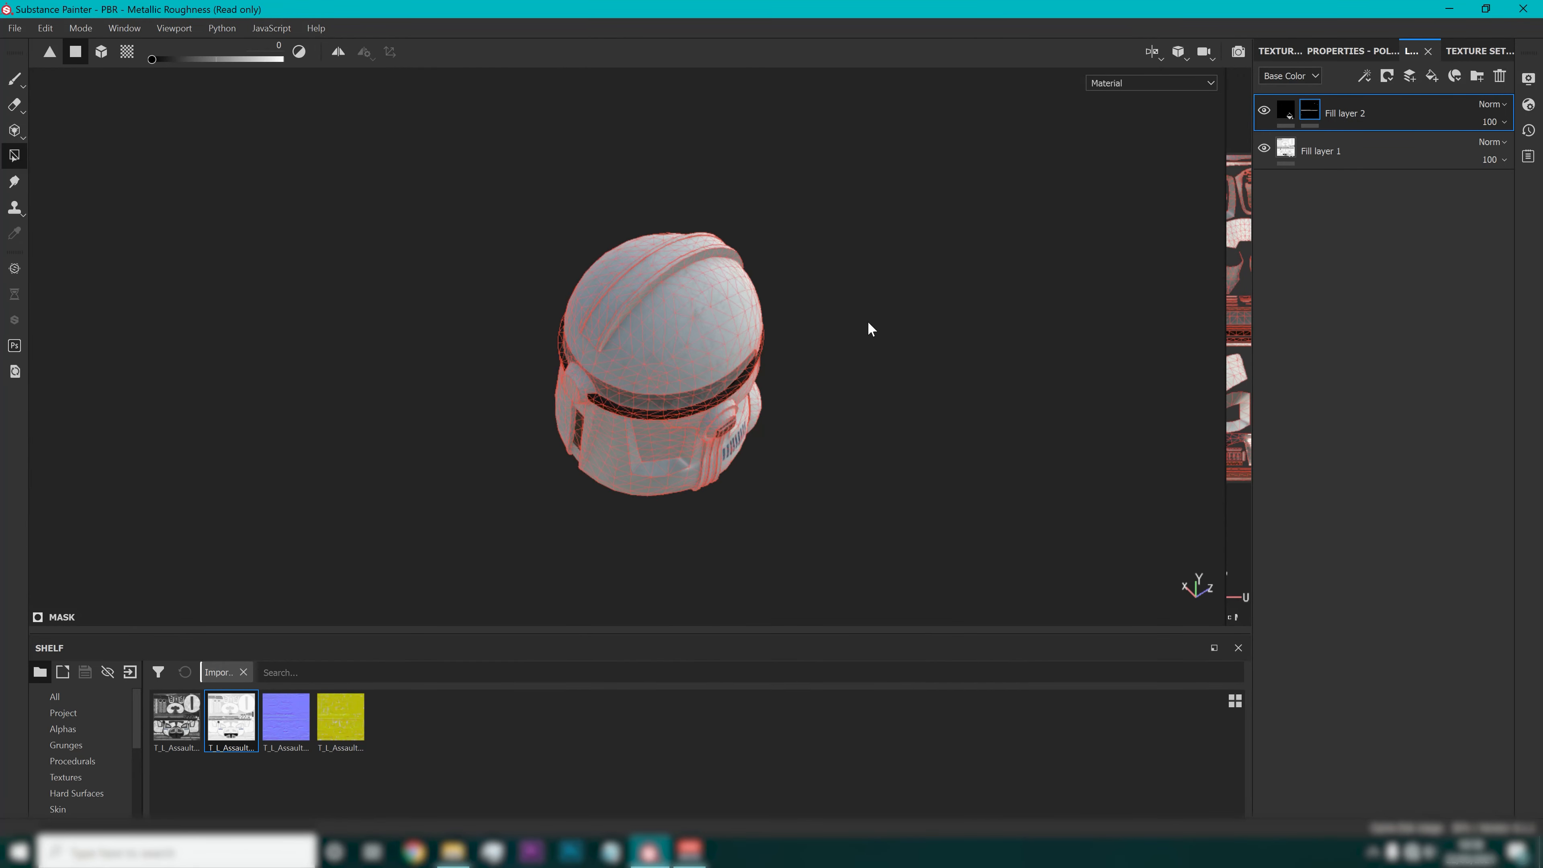
Inspect the black band and the cleaned-up areas of the helmet from the front and side.
{"action": "left_click_drag", "start_coordinate": [868, 328], "coordinate": [609, 192], "text": "alt"}
{"action": "scroll", "coordinate": [759, 358], "scroll_direction": "up", "scroll_amount": 5}
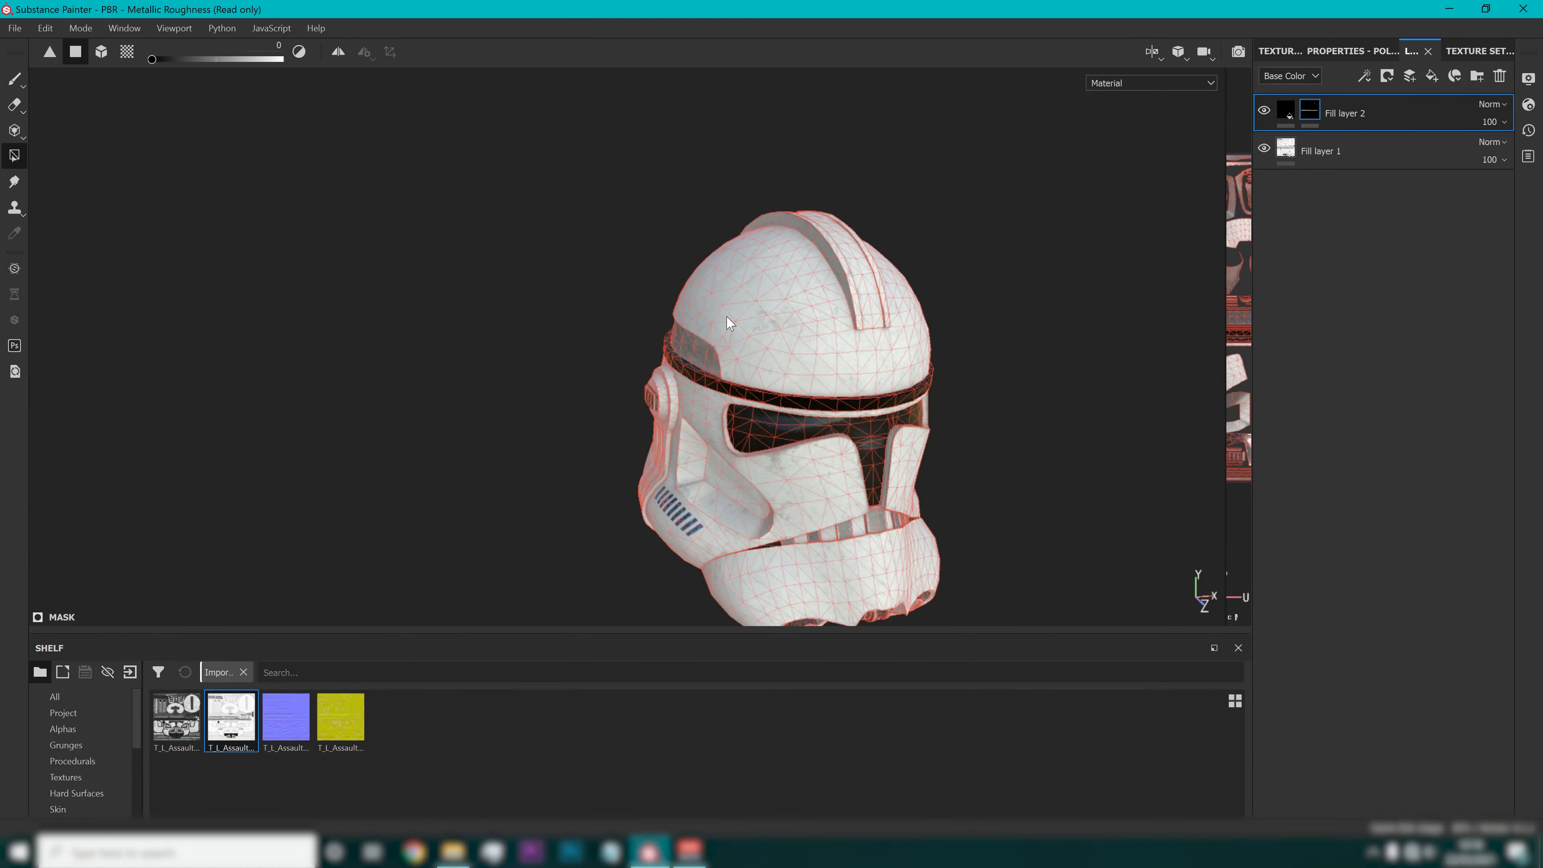
{"action": "left_click_drag", "start_coordinate": [718, 453], "coordinate": [849, 398], "text": "alt"}
{"action": "left_click_drag", "start_coordinate": [981, 442], "coordinate": [824, 461], "text": "alt"}
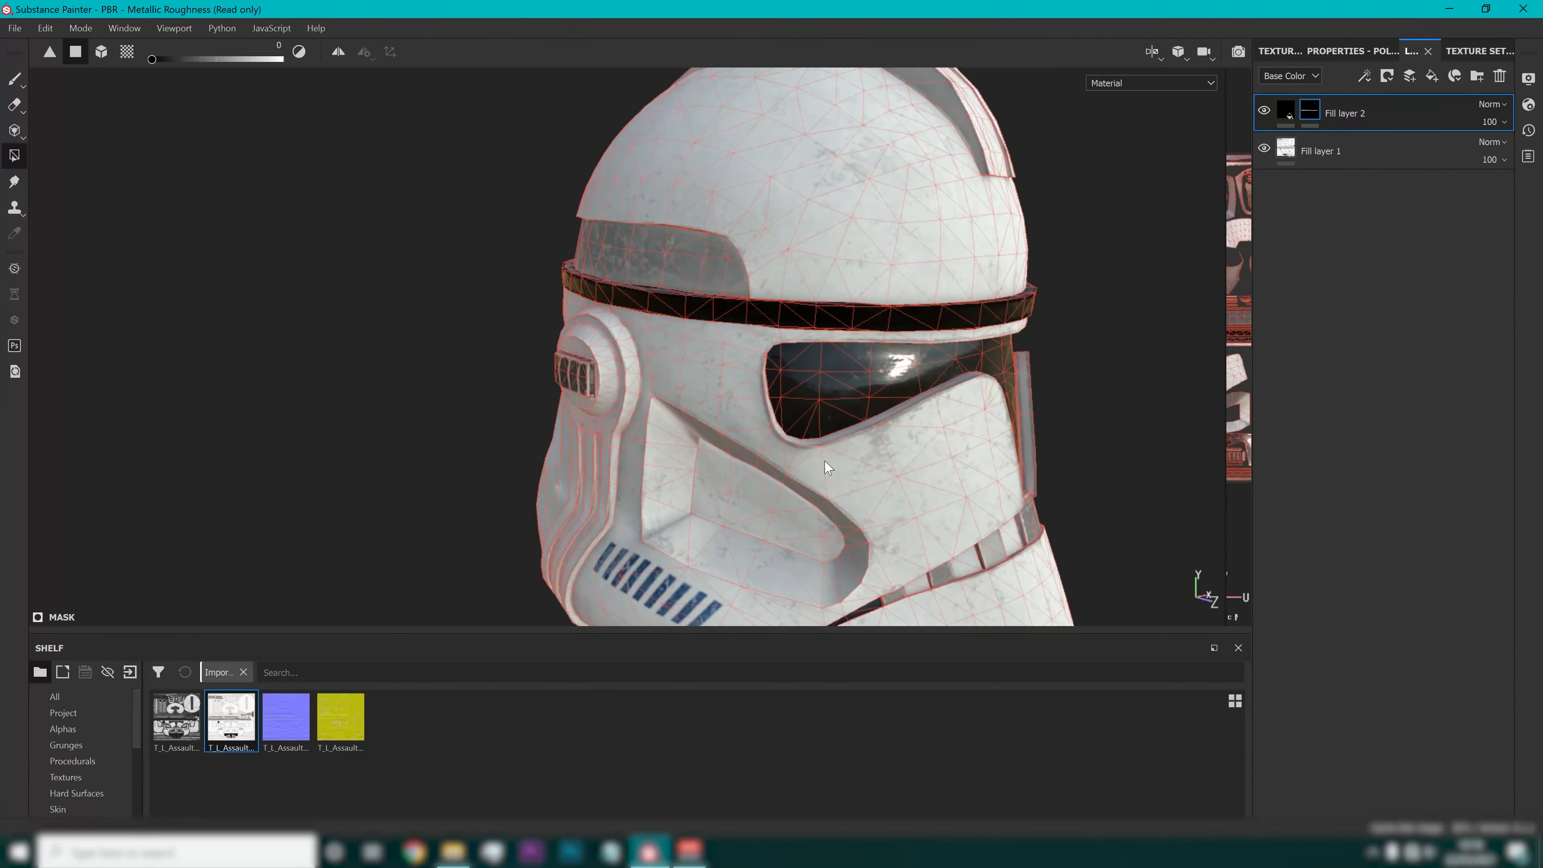
{"action": "scroll", "coordinate": [920, 455], "scroll_direction": "down", "scroll_amount": 2}
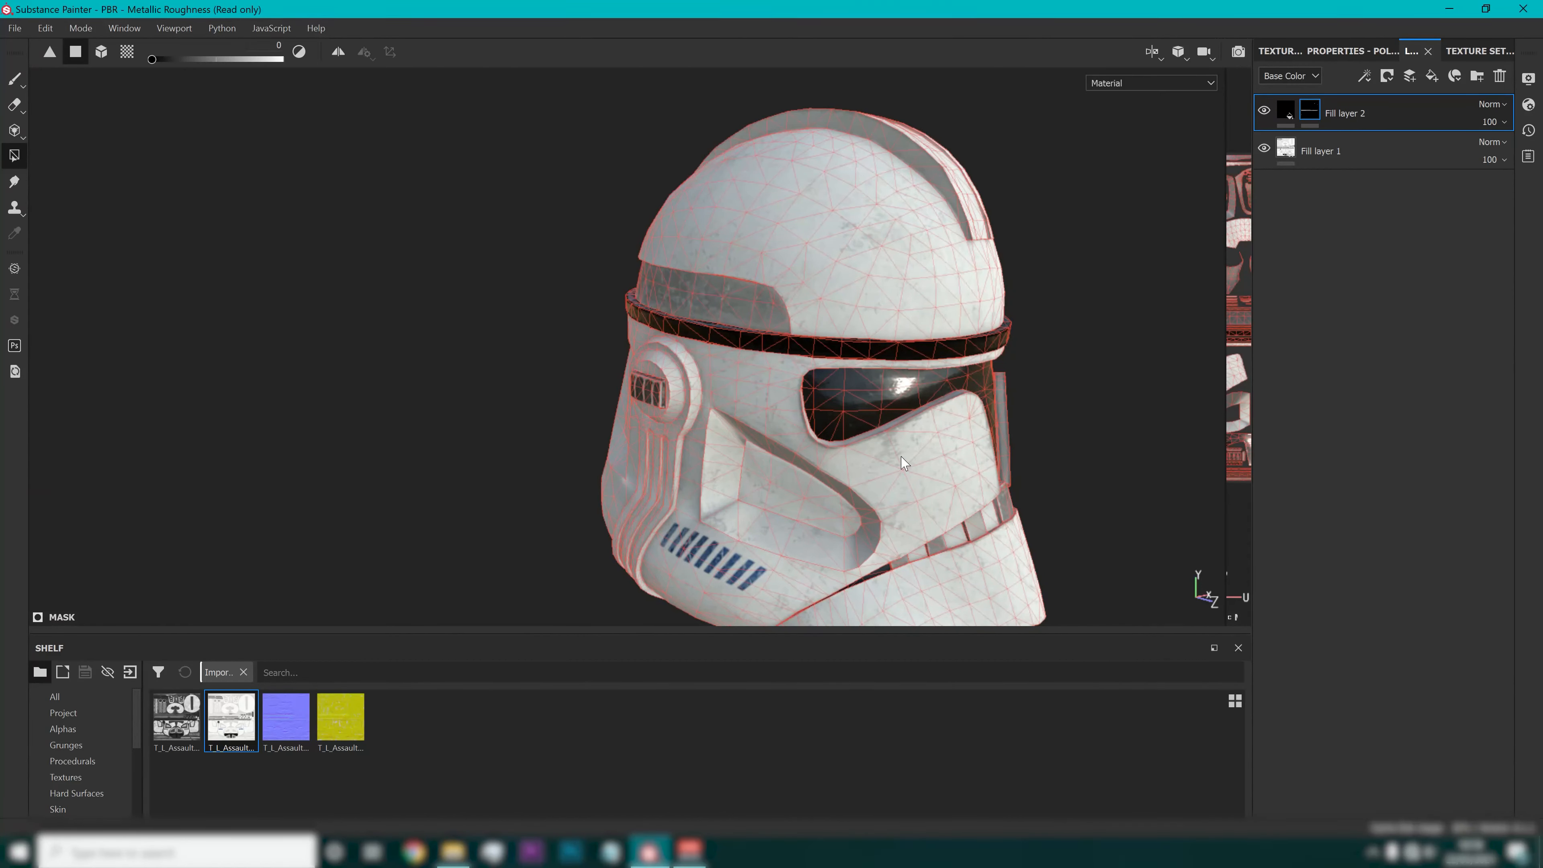
Inspect the visor, mouth vents, underside and cheek of the helmet for stray black polygons.
{"action": "left_click_drag", "start_coordinate": [905, 465], "coordinate": [760, 447], "text": "alt"}
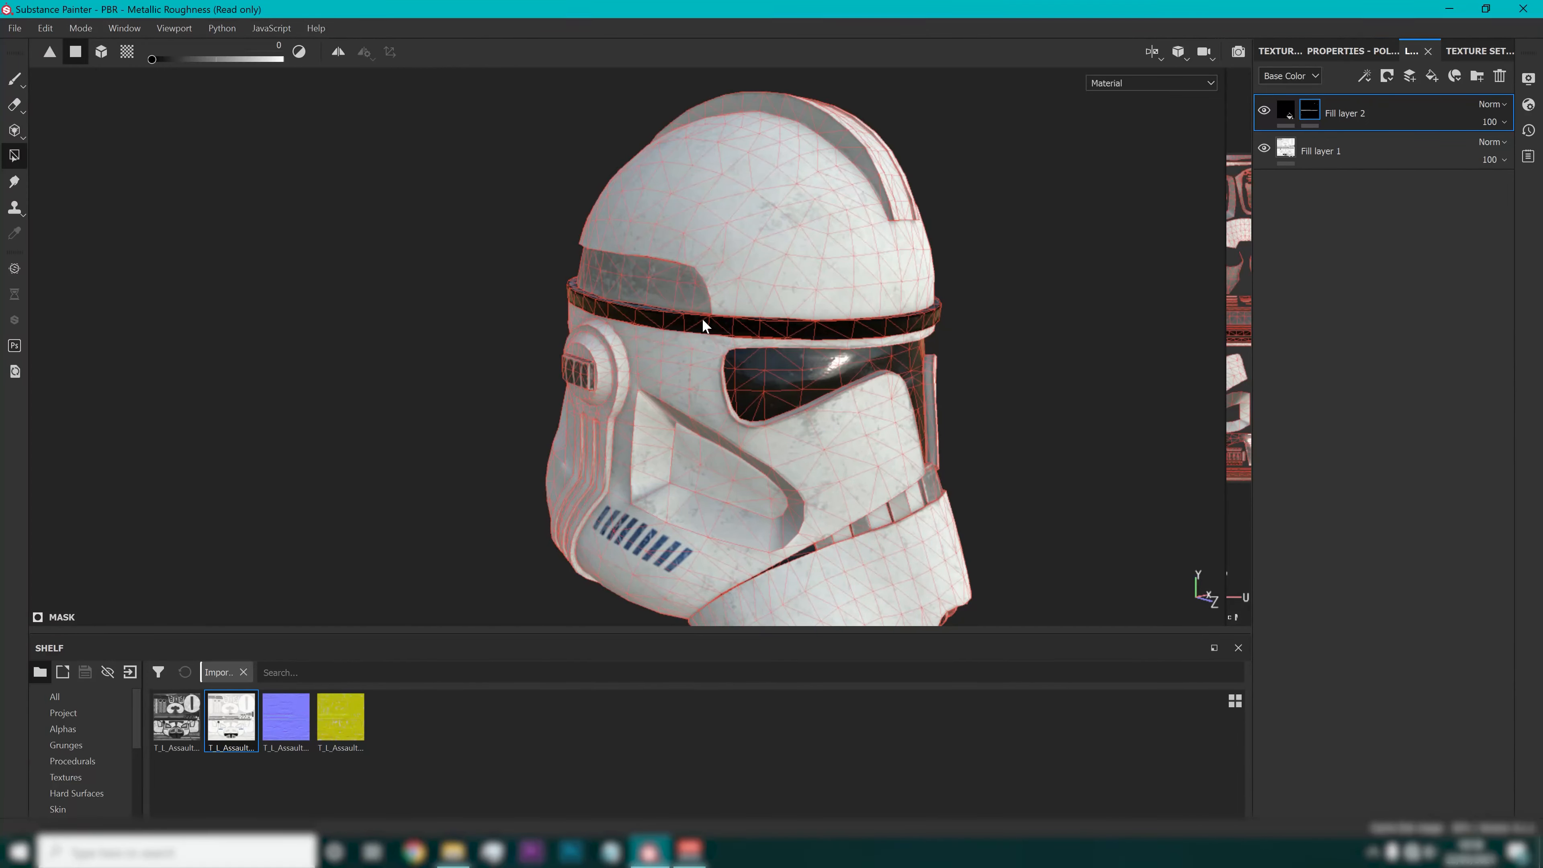
{"action": "left_click_drag", "start_coordinate": [802, 427], "coordinate": [1028, 579], "text": "alt"}
{"action": "scroll", "coordinate": [829, 506], "scroll_direction": "up", "scroll_amount": 8}
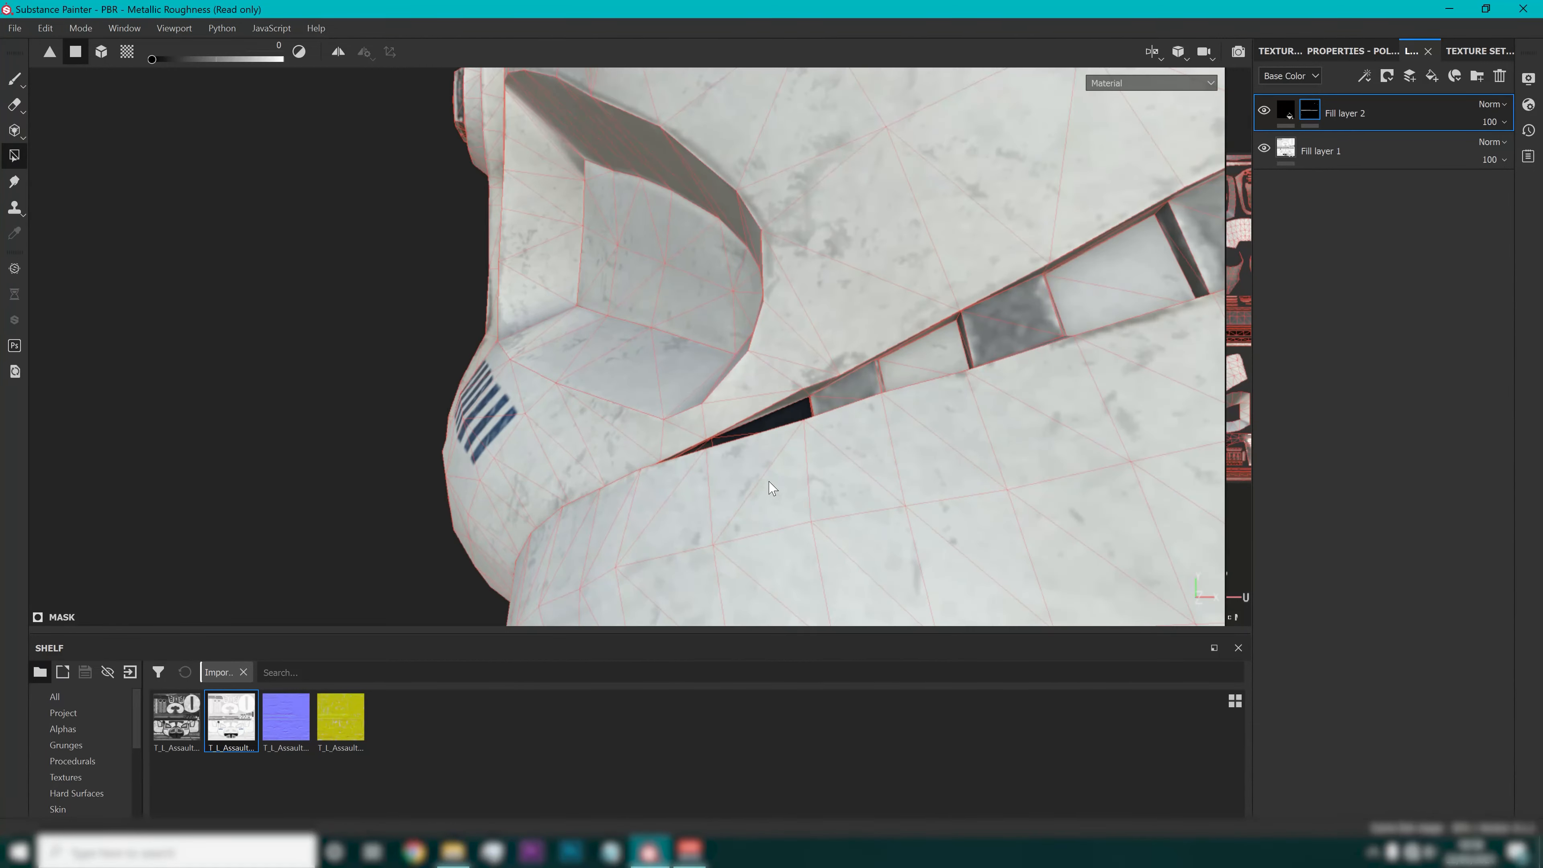
{"action": "scroll", "coordinate": [778, 486], "scroll_direction": "down", "scroll_amount": 10}
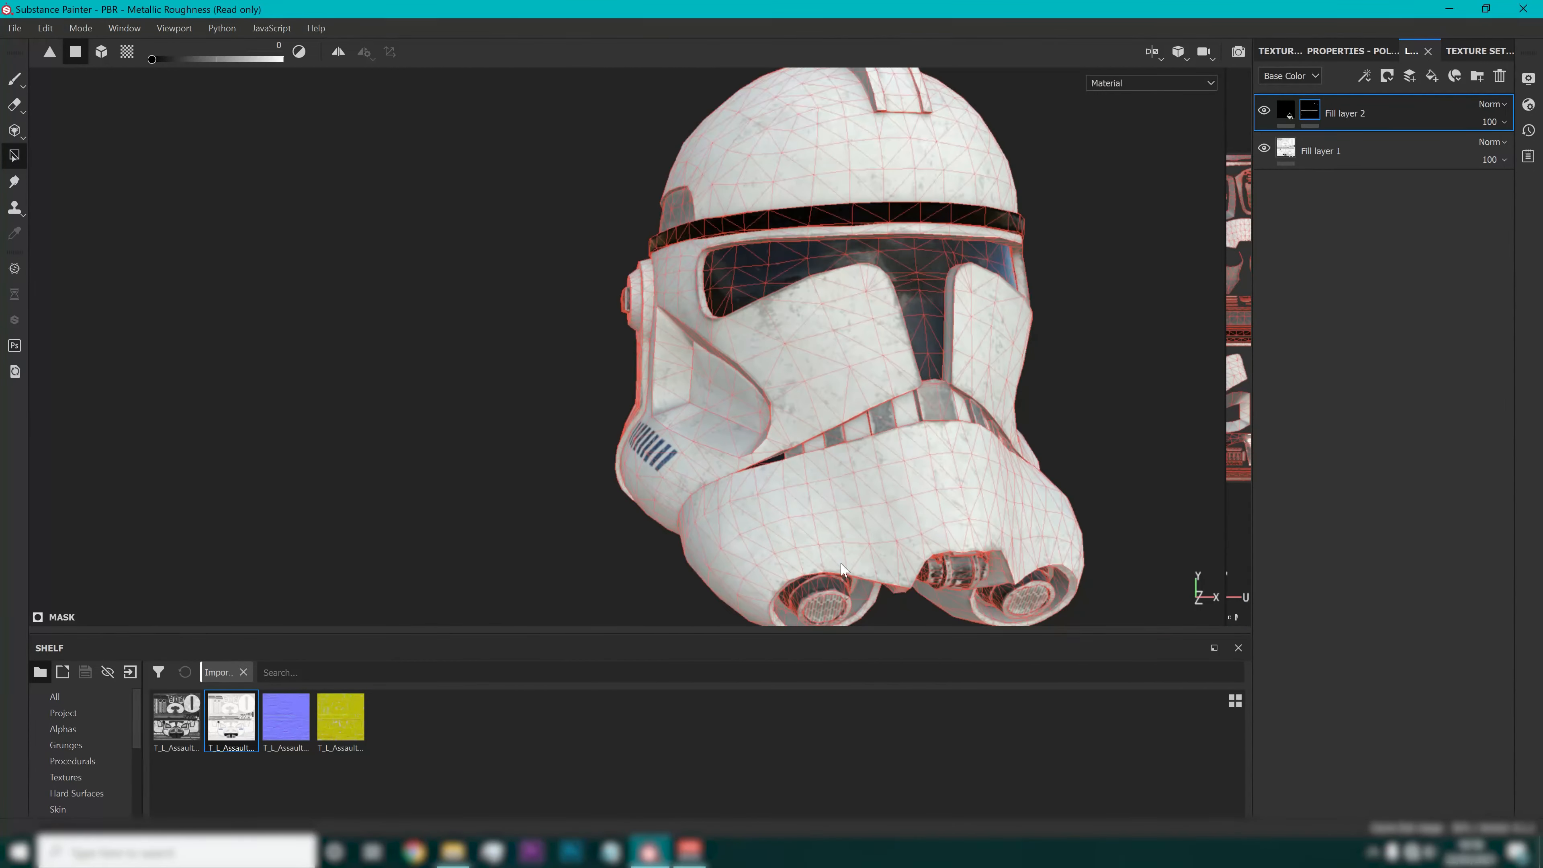
{"action": "middle_click_drag", "start_coordinate": [959, 565], "coordinate": [728, 256], "text": "alt"}
{"action": "left_click_drag", "start_coordinate": [727, 256], "coordinate": [571, 334], "text": "alt"}
{"action": "middle_click_drag", "start_coordinate": [903, 245], "coordinate": [894, 235], "text": "alt"}
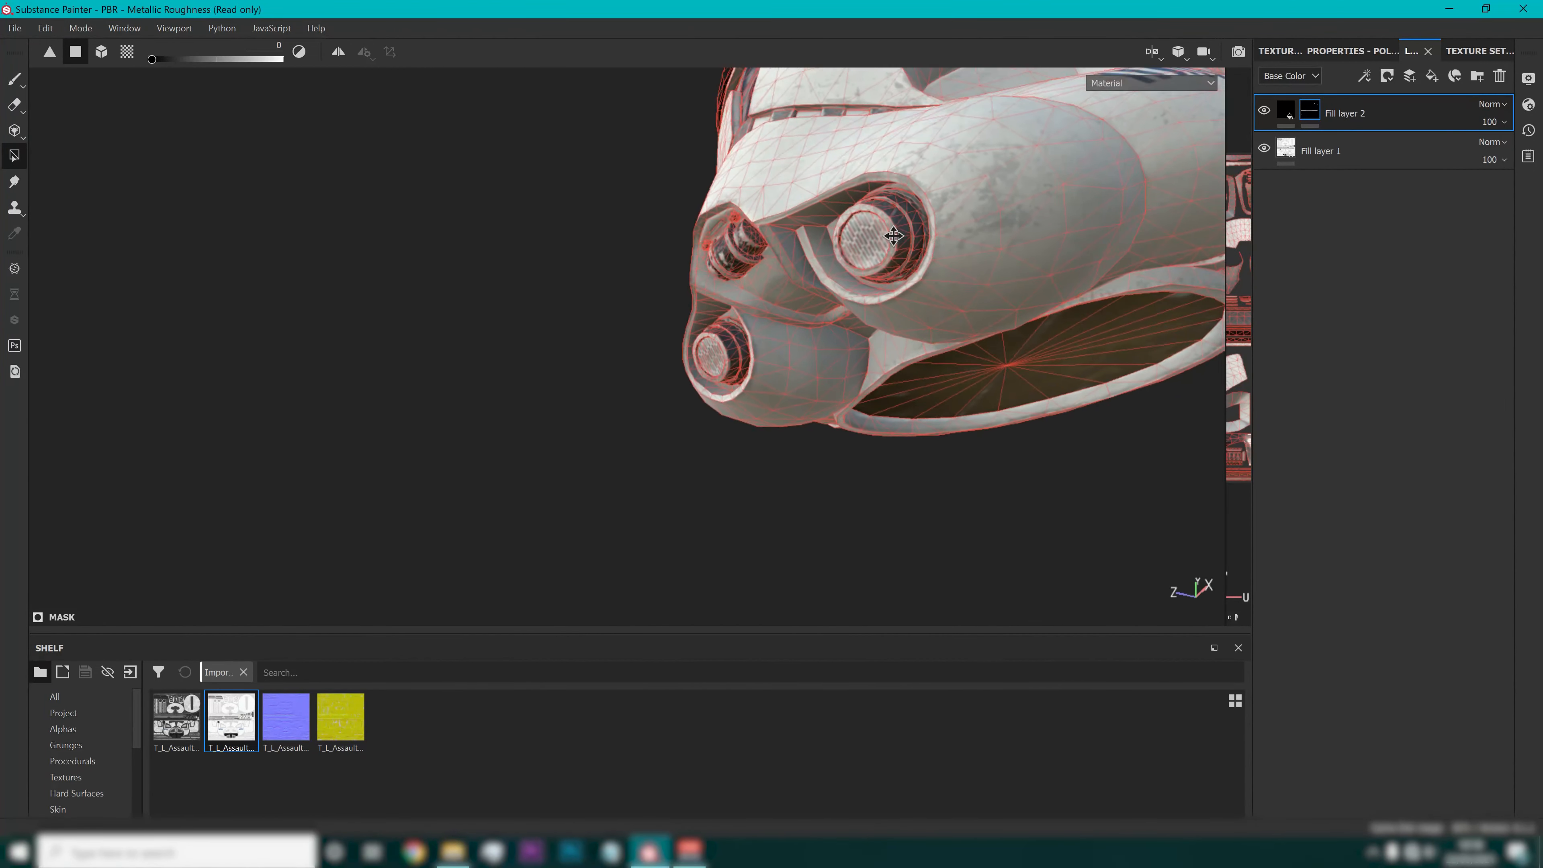
{"action": "left_click_drag", "start_coordinate": [893, 236], "coordinate": [685, 317], "text": "alt"}
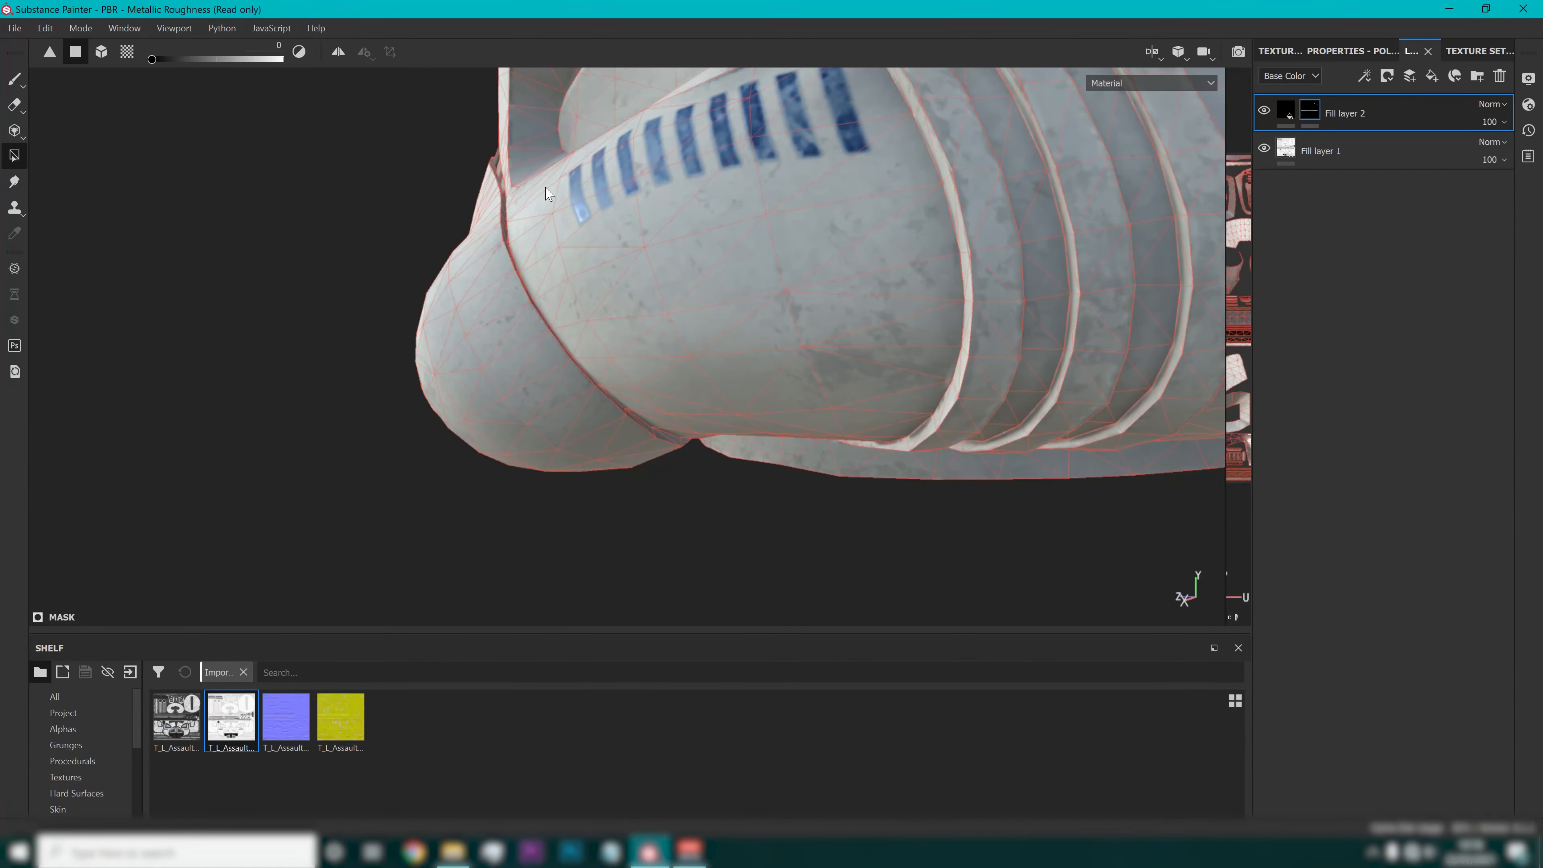
{"action": "scroll", "coordinate": [685, 187], "scroll_direction": "down", "scroll_amount": 10}
{"action": "middle_click_drag", "start_coordinate": [690, 152], "coordinate": [641, 483], "text": "alt"}
{"action": "left_click_drag", "start_coordinate": [759, 395], "coordinate": [1217, 441], "text": "alt"}
Set the Polygon Fill color back to 1 and switch to the Paint tool.
{"action": "left_click", "coordinate": [280, 59]}
{"action": "scroll", "coordinate": [431, 286], "scroll_direction": "up", "scroll_amount": 5}
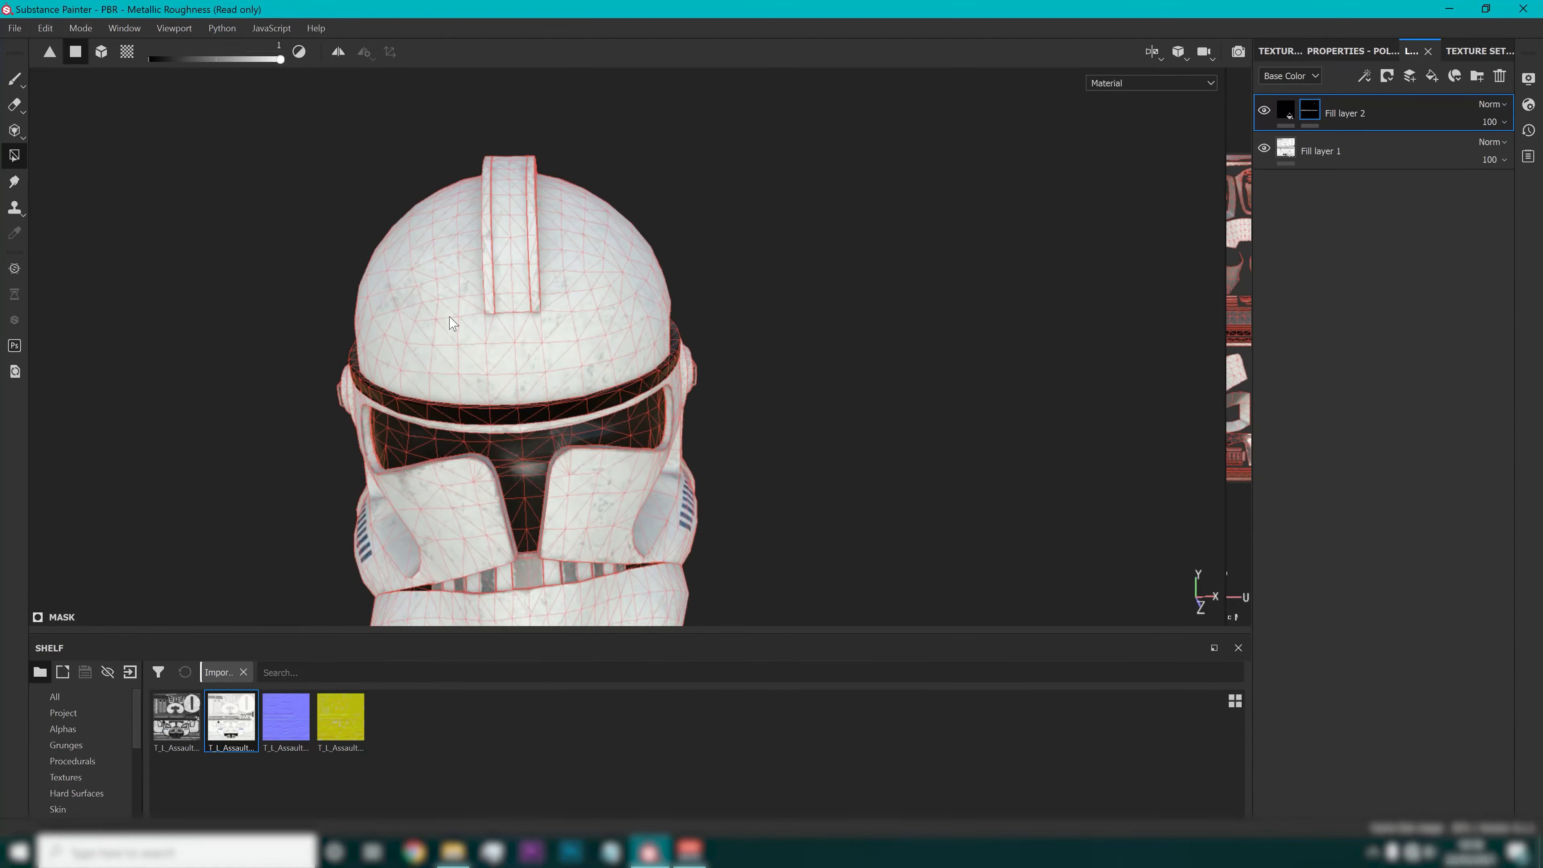
{"action": "middle_click_drag", "start_coordinate": [483, 458], "coordinate": [568, 327], "text": "alt"}
{"action": "left_click_drag", "start_coordinate": [568, 327], "coordinate": [619, 377], "text": "alt"}
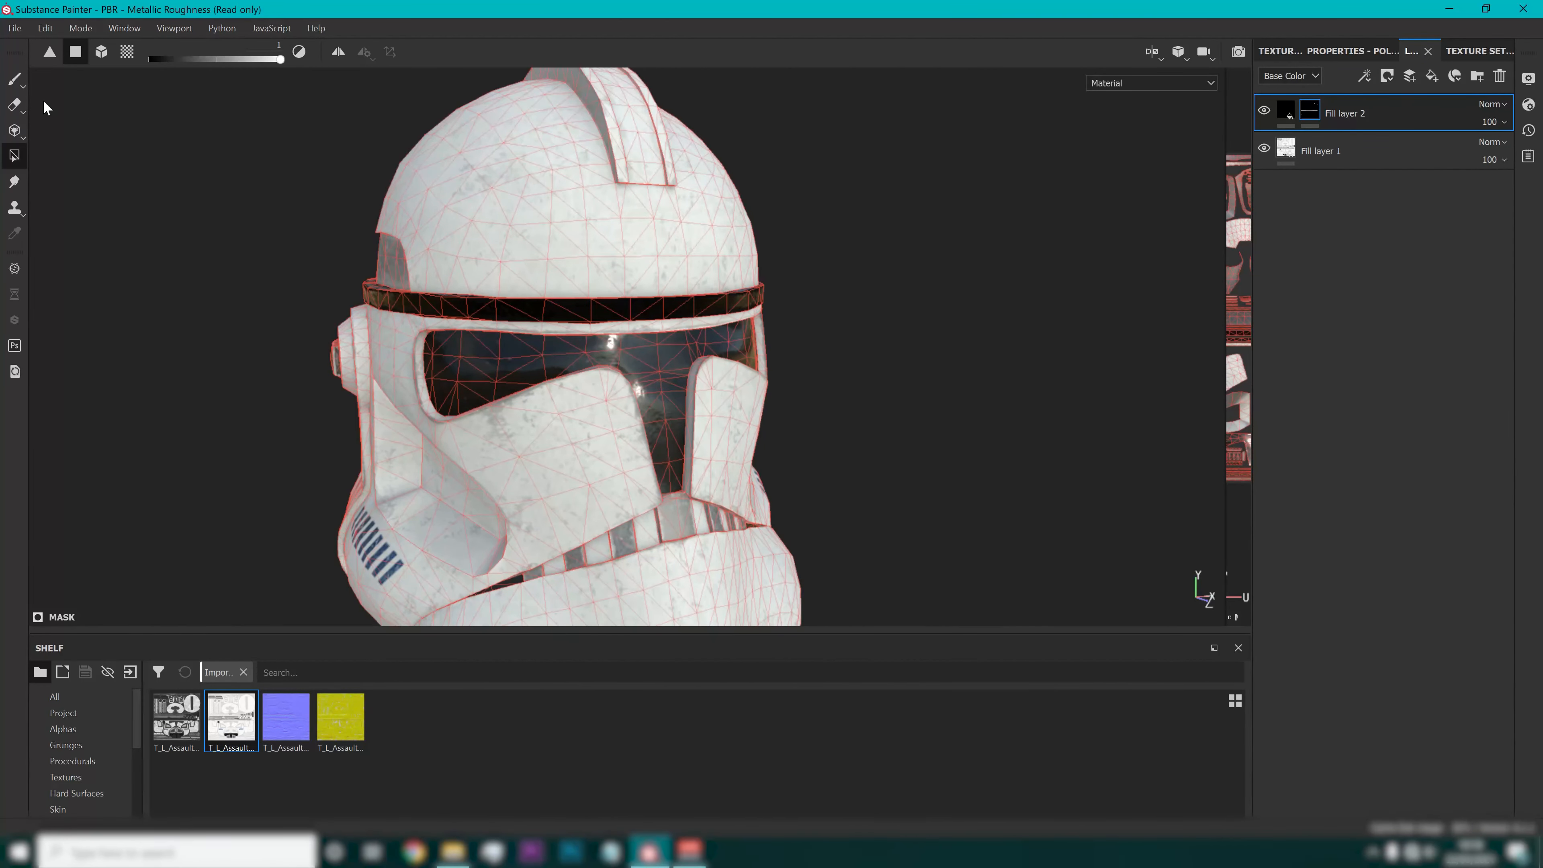
{"action": "left_click", "coordinate": [15, 80]}
{"action": "scroll", "coordinate": [535, 377], "scroll_direction": "up", "scroll_amount": 3}
{"action": "scroll", "coordinate": [540, 383], "scroll_direction": "down", "scroll_amount": 6}
{"action": "middle_click_drag", "start_coordinate": [557, 416], "coordinate": [573, 426], "text": "alt"}
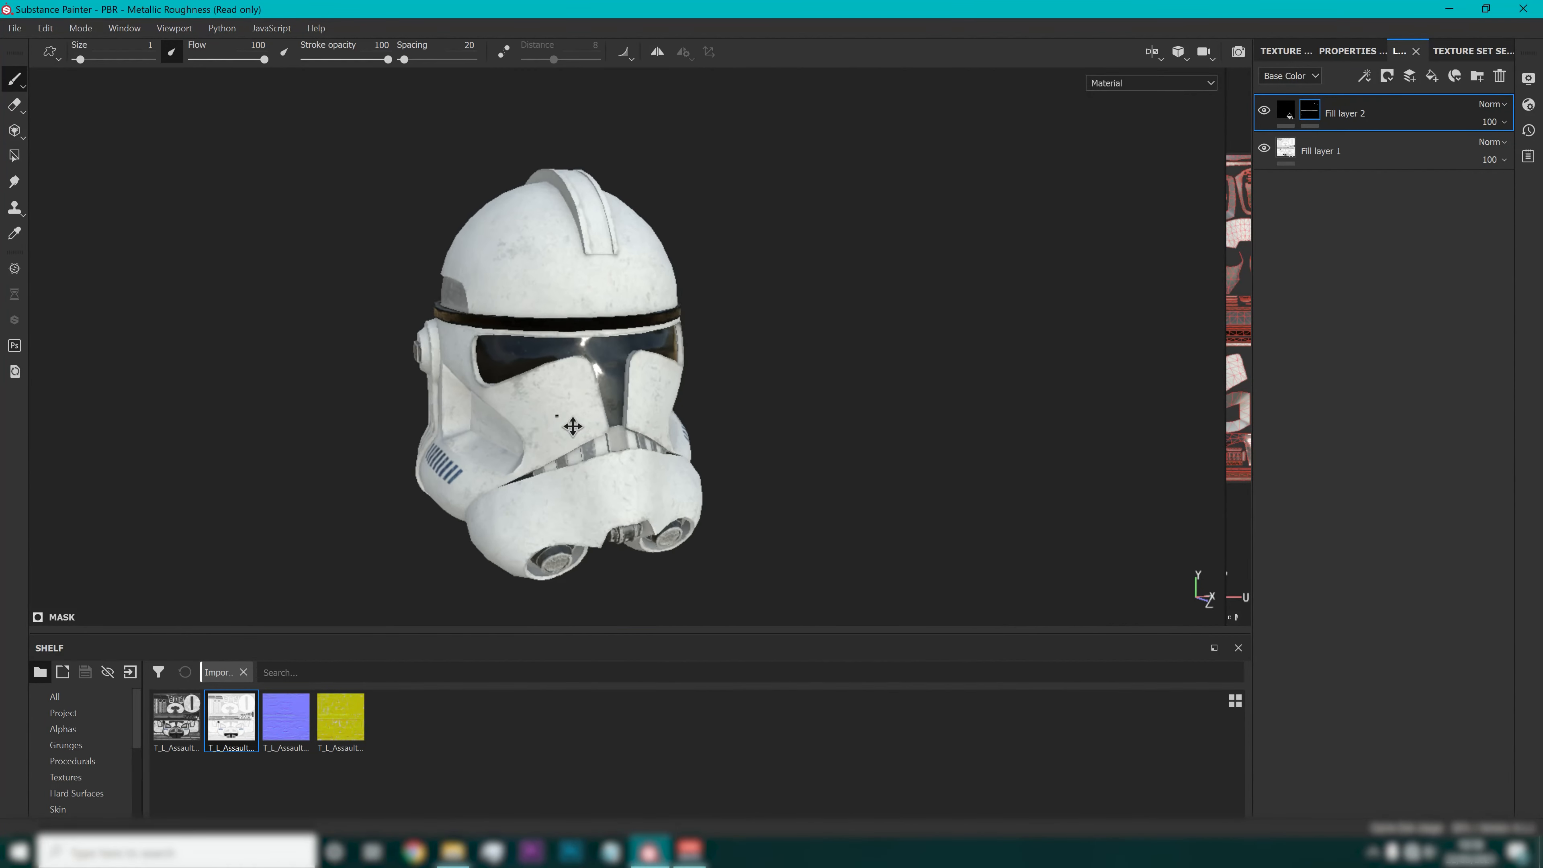
{"action": "left_click_drag", "start_coordinate": [573, 426], "coordinate": [604, 440], "text": "alt"}
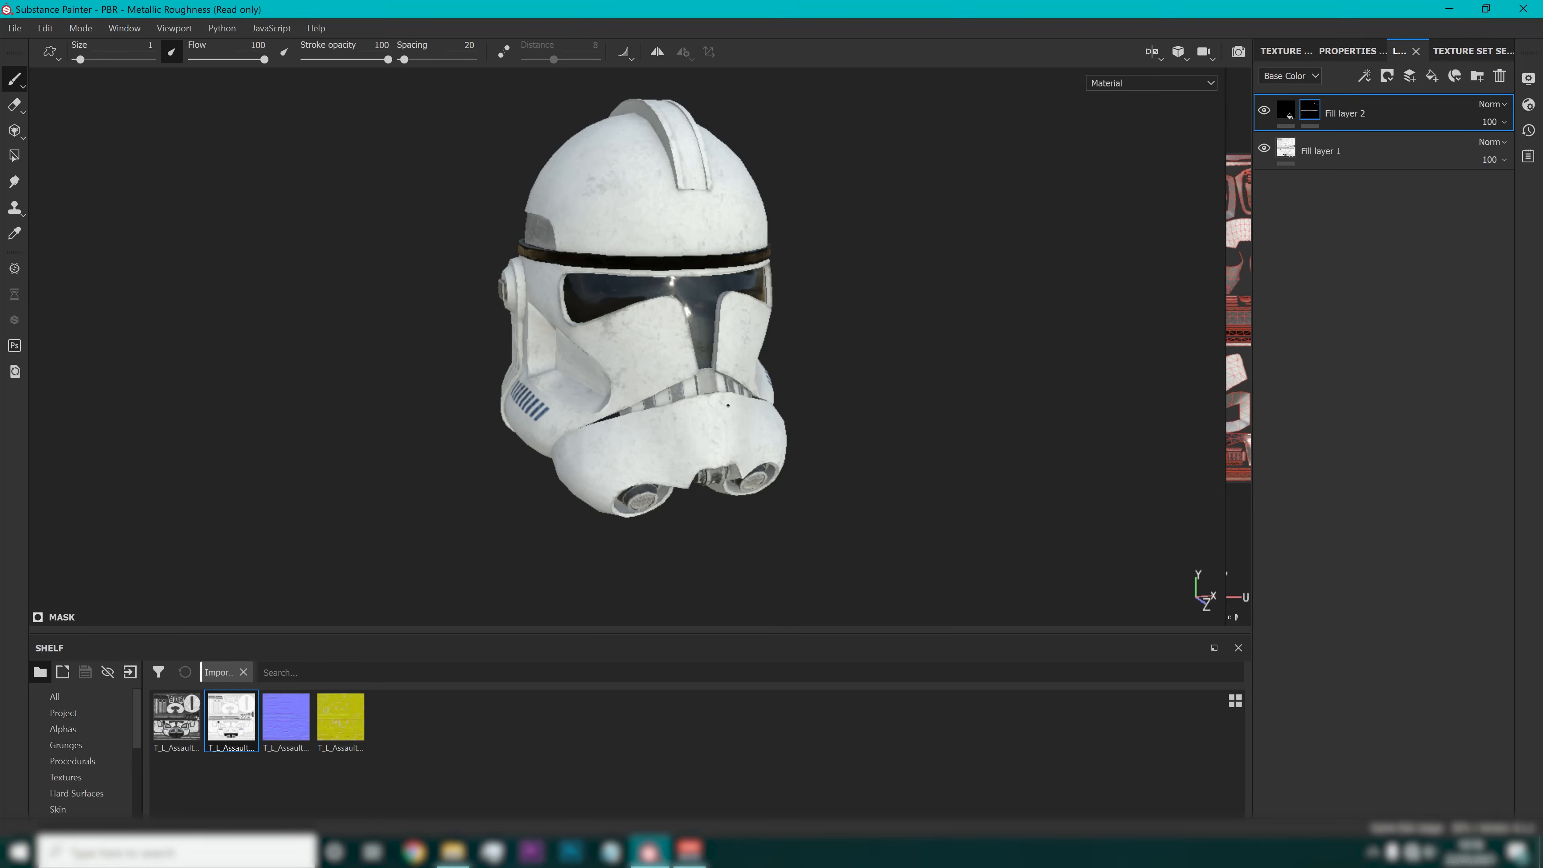
{"action": "scroll", "coordinate": [727, 404], "scroll_direction": "up", "scroll_amount": 2}
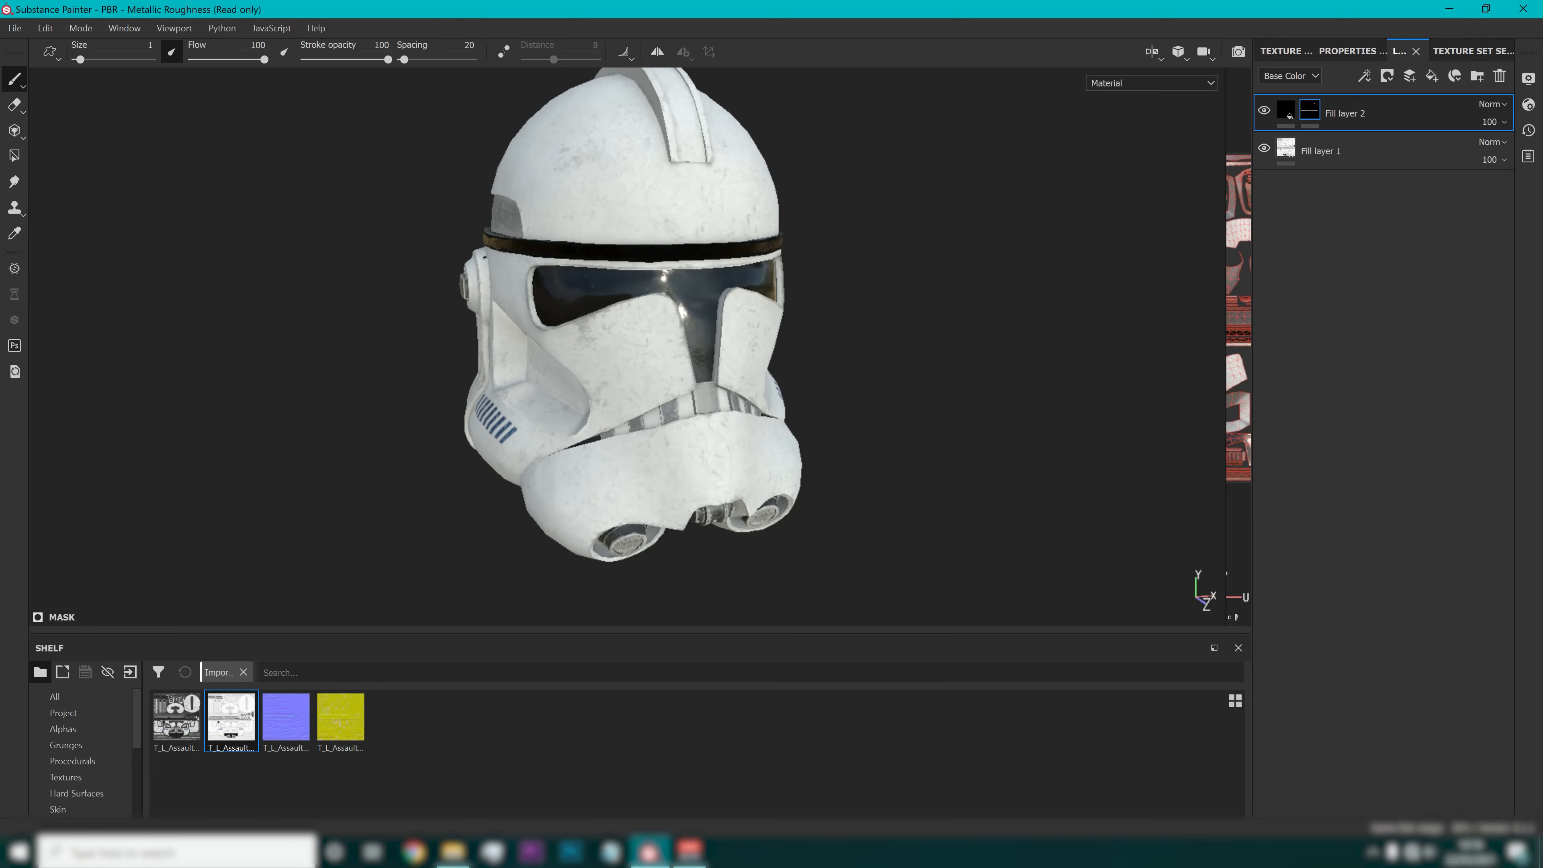
{"action": "scroll", "coordinate": [658, 389], "scroll_direction": "up", "scroll_amount": 4}
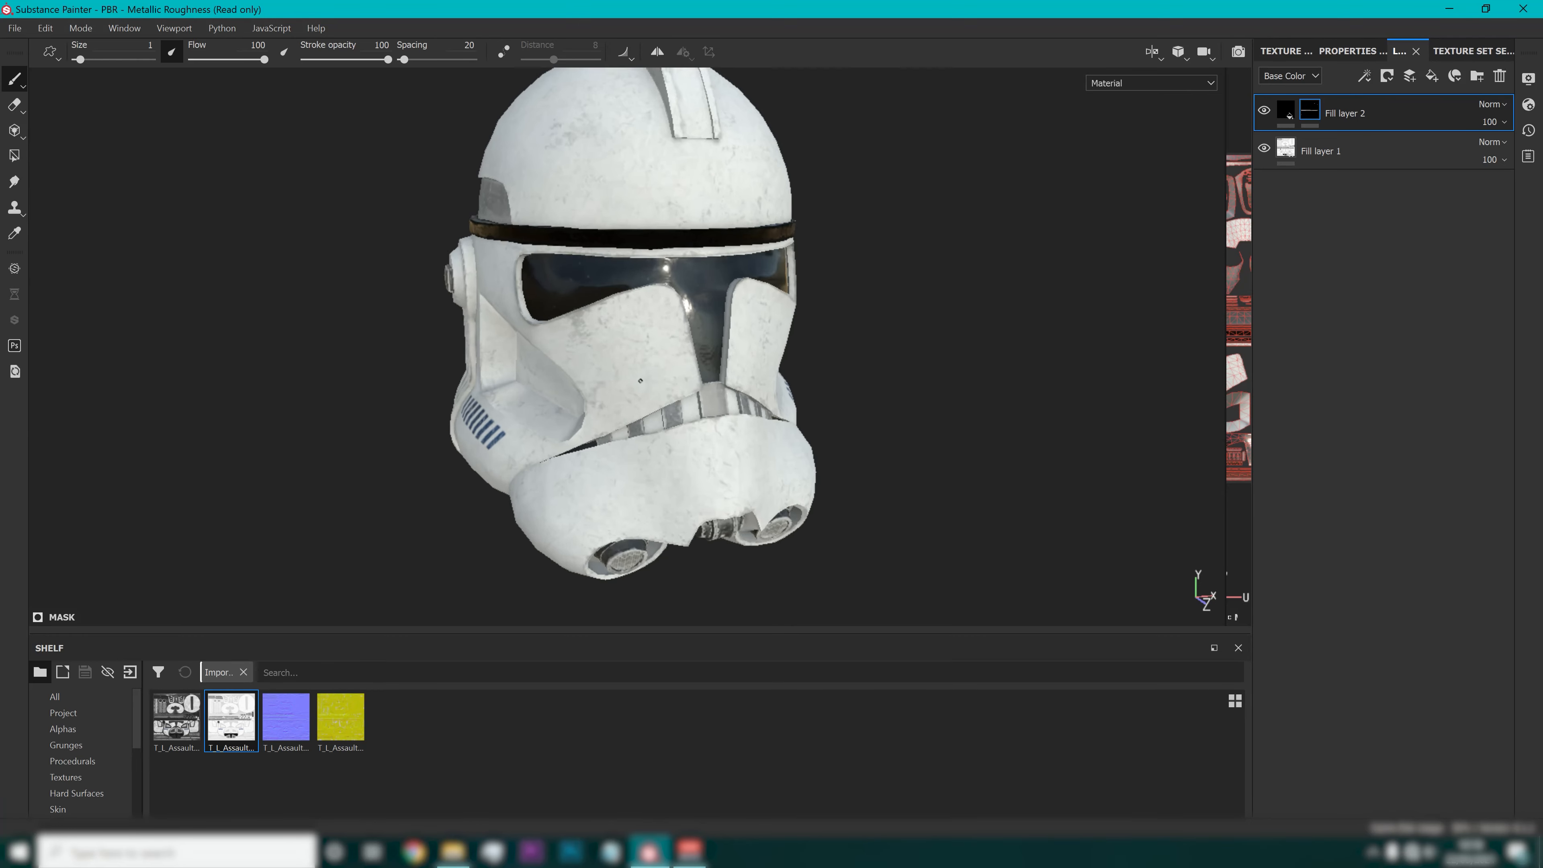
{"action": "scroll", "coordinate": [703, 456], "scroll_direction": "down", "scroll_amount": 4}
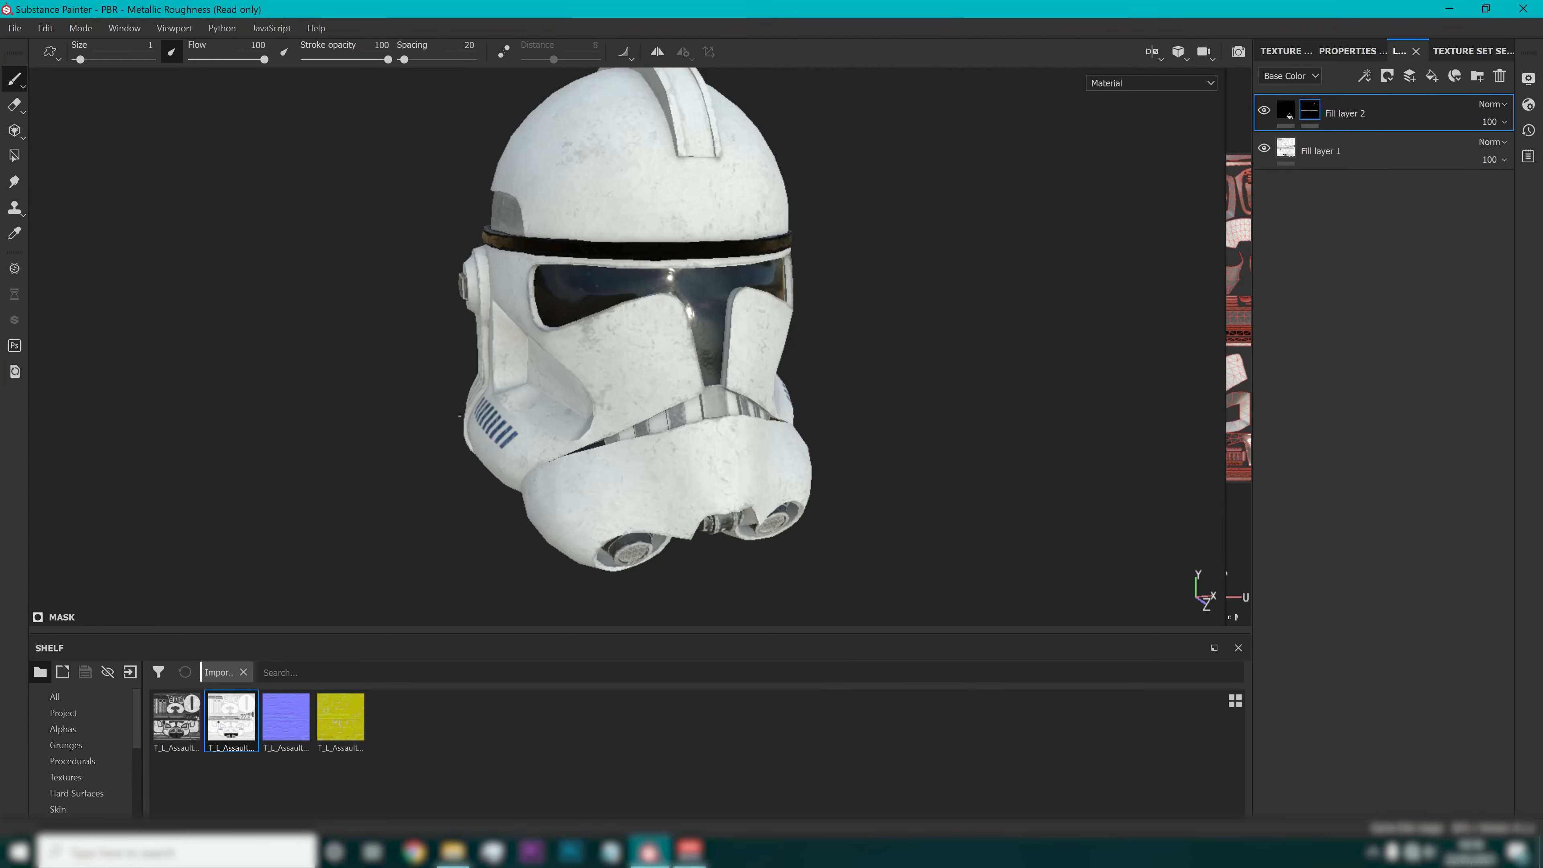
{"action": "left_click_drag", "start_coordinate": [724, 569], "coordinate": [699, 496], "text": "alt"}
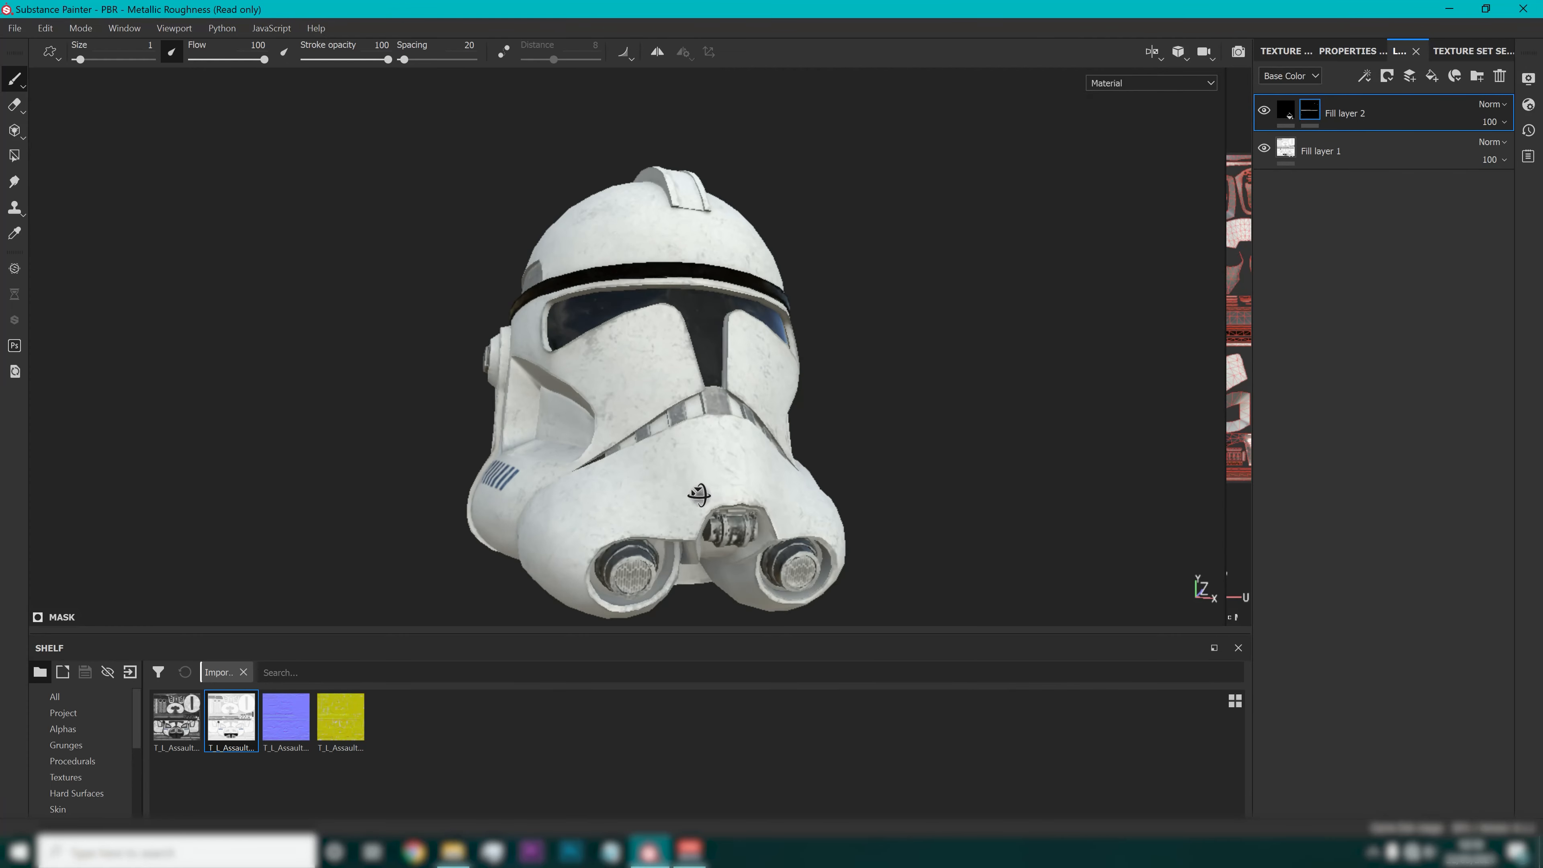
{"action": "left_click_drag", "start_coordinate": [838, 403], "coordinate": [875, 455], "text": "alt"}
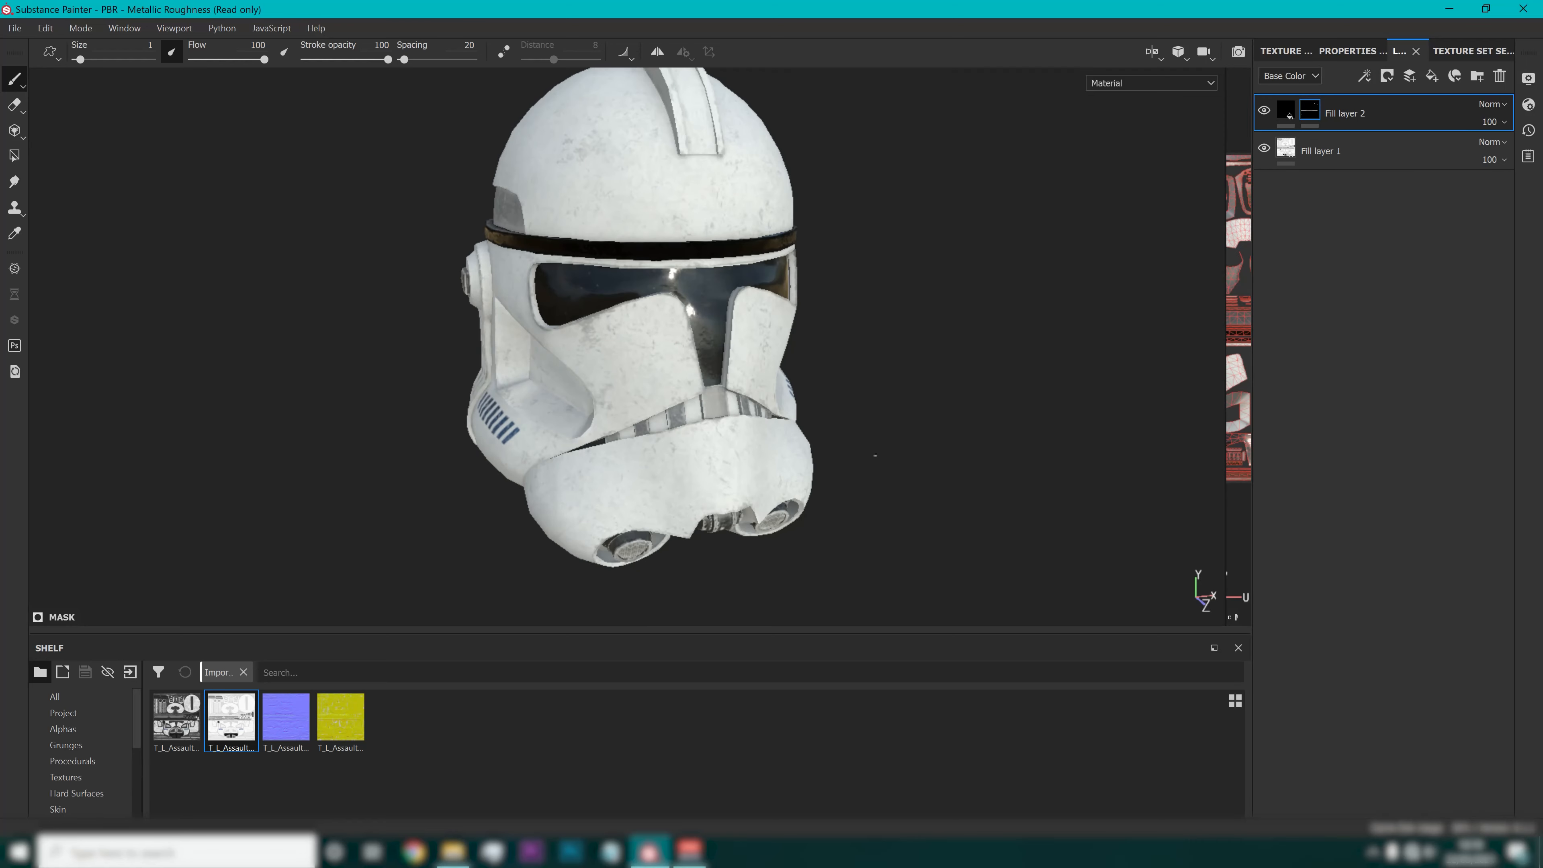
{"action": "left_click_drag", "start_coordinate": [646, 450], "coordinate": [706, 448], "text": "alt"}
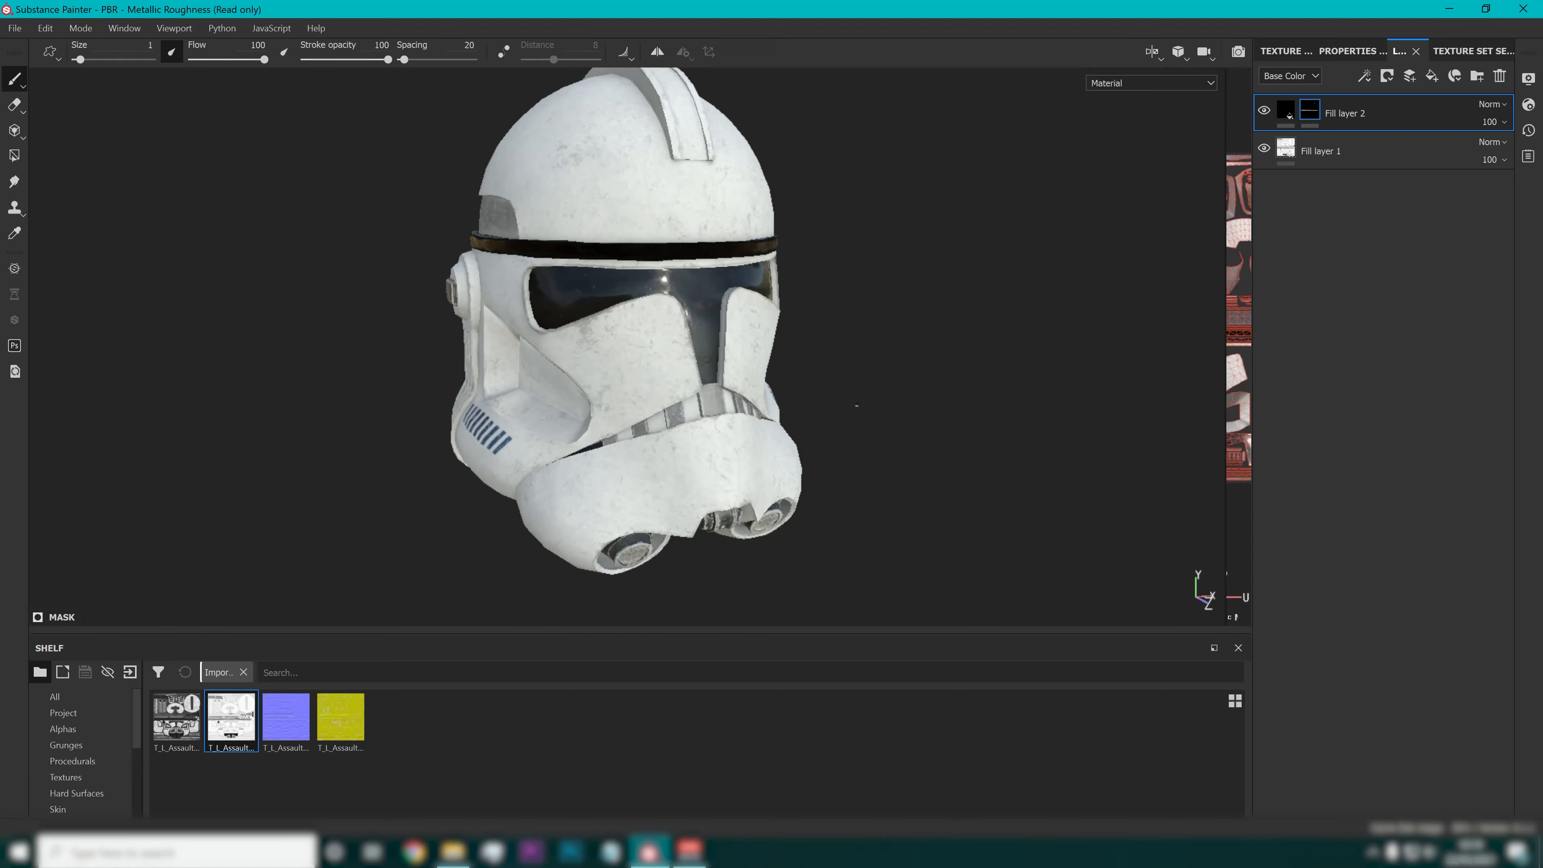
{"action": "middle_click_drag", "start_coordinate": [711, 296], "coordinate": [782, 348], "text": "alt"}
{"action": "left_click_drag", "start_coordinate": [782, 348], "coordinate": [783, 427], "text": "alt"}
{"action": "middle_click_drag", "start_coordinate": [802, 518], "coordinate": [793, 478], "text": "alt"}
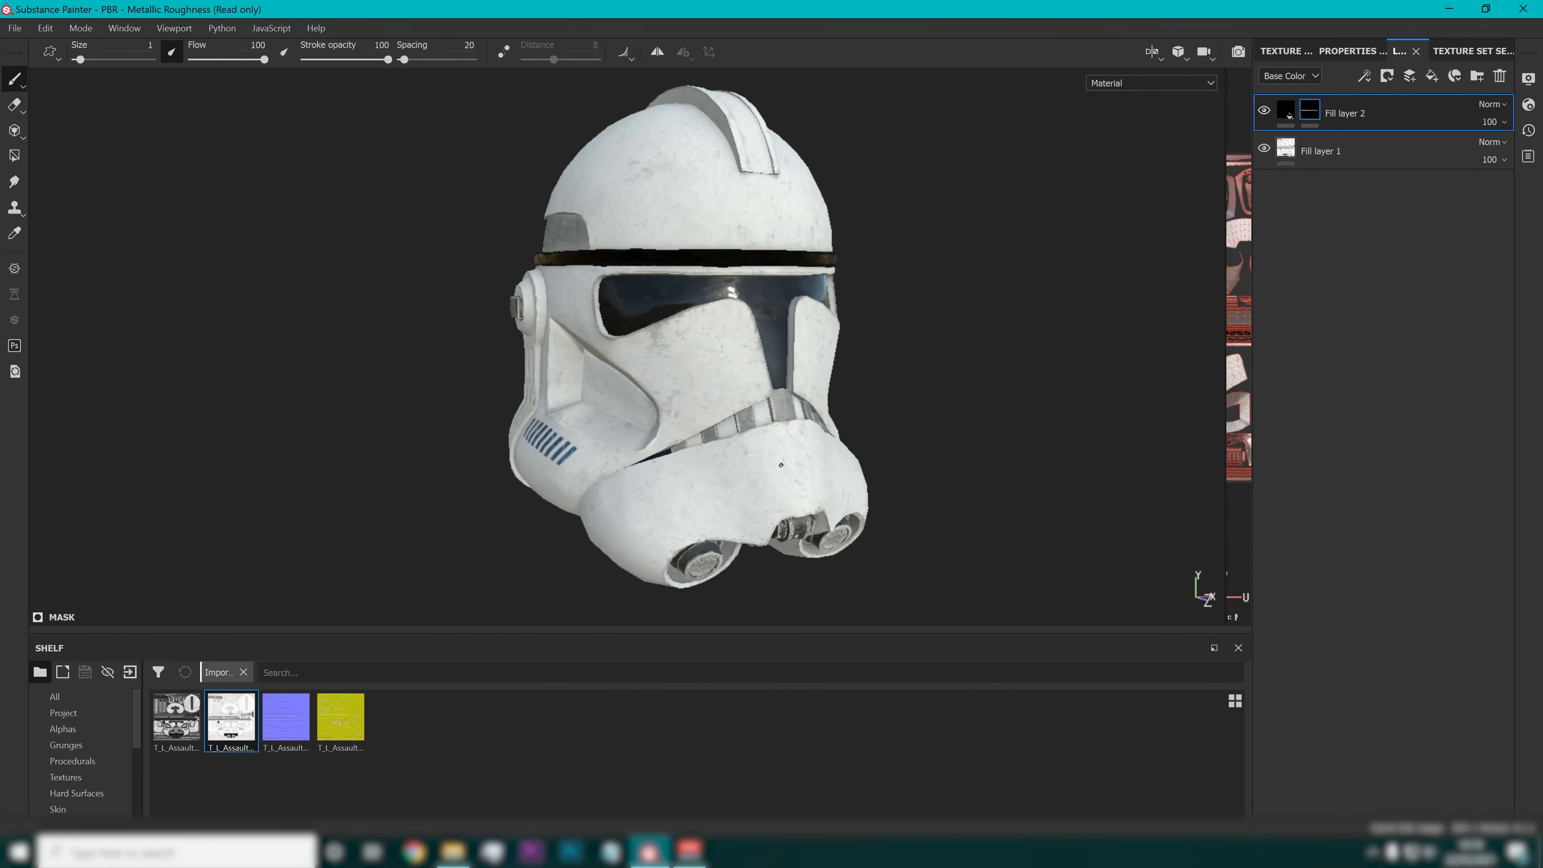
{"action": "middle_click_drag", "start_coordinate": [769, 297], "coordinate": [751, 298], "text": "alt"}
{"action": "left_click_drag", "start_coordinate": [893, 341], "coordinate": [915, 368], "text": "alt"}
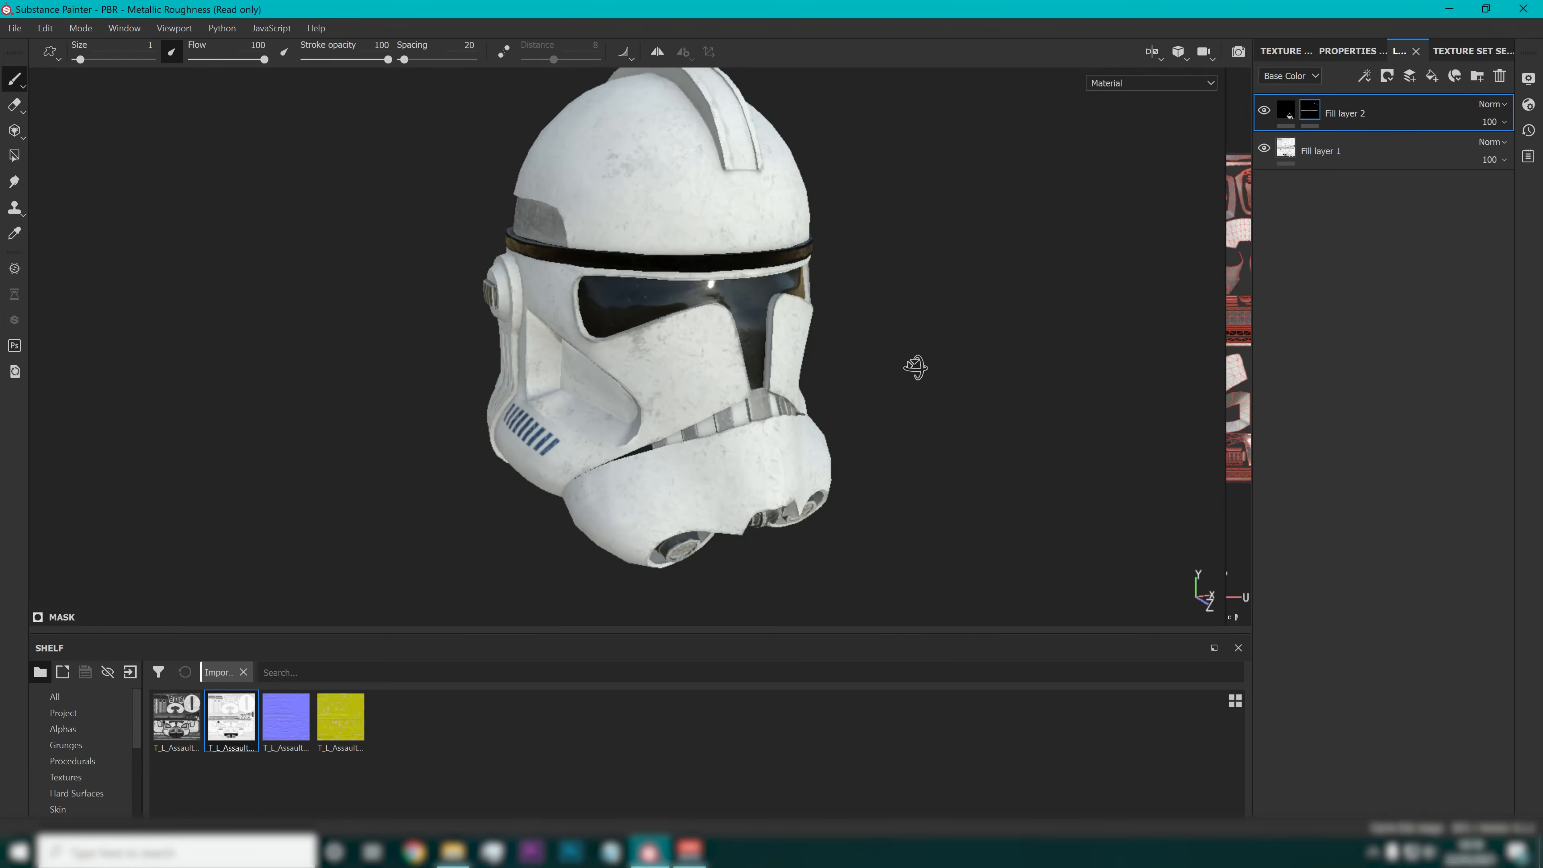
{"action": "left_click_drag", "start_coordinate": [900, 314], "coordinate": [891, 390], "text": "alt"}
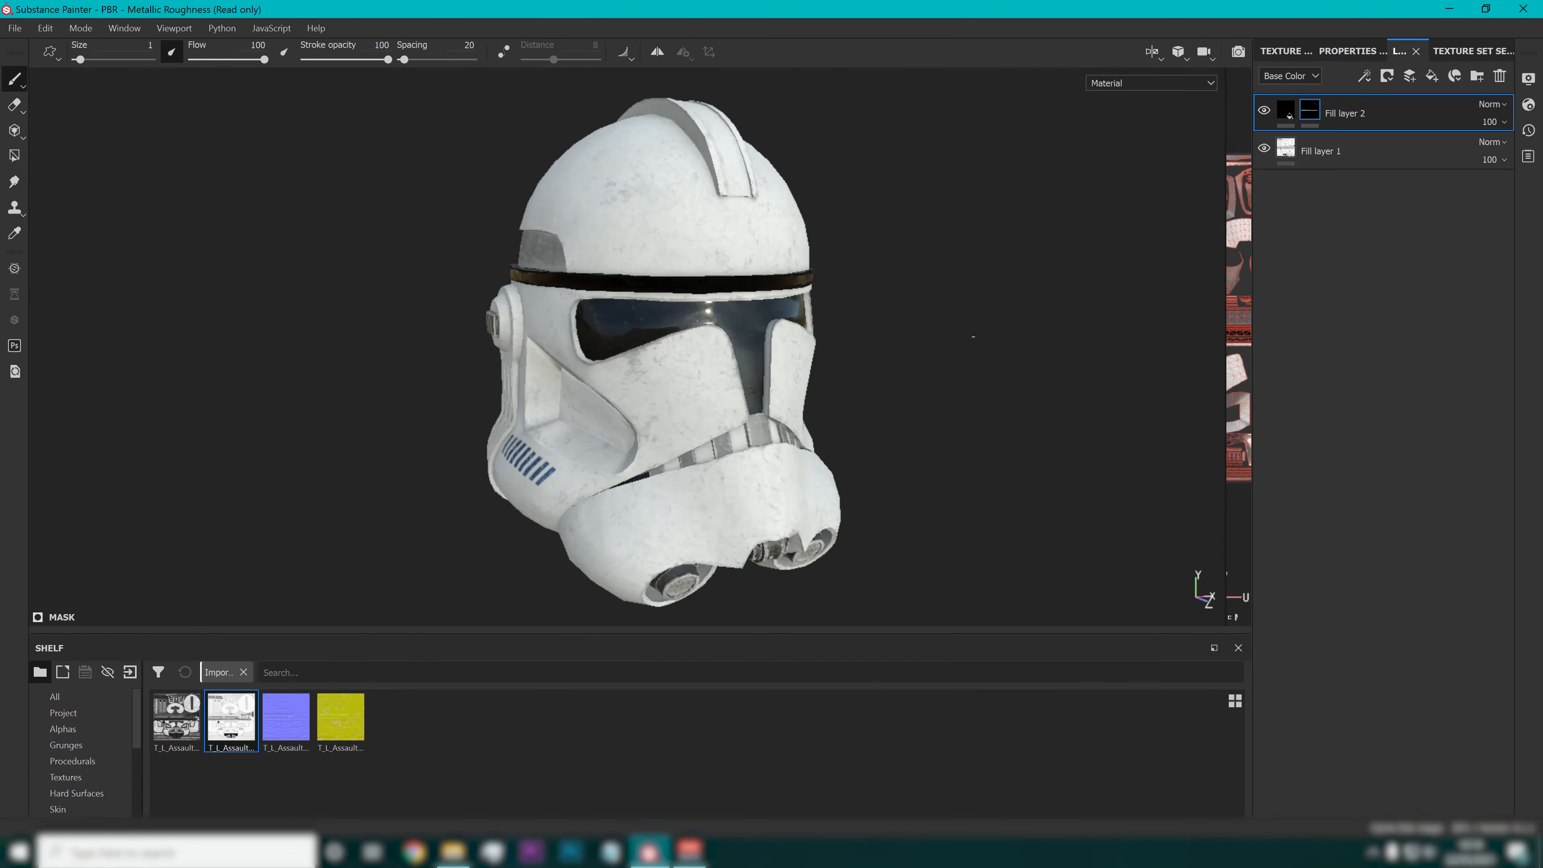
Add a fill layer above Fill layer 2 and set its base color to orange with hue 0.012, saturation 1 and value 1.
{"action": "left_click", "coordinate": [1431, 77]}
{"action": "left_click", "coordinate": [1351, 52]}
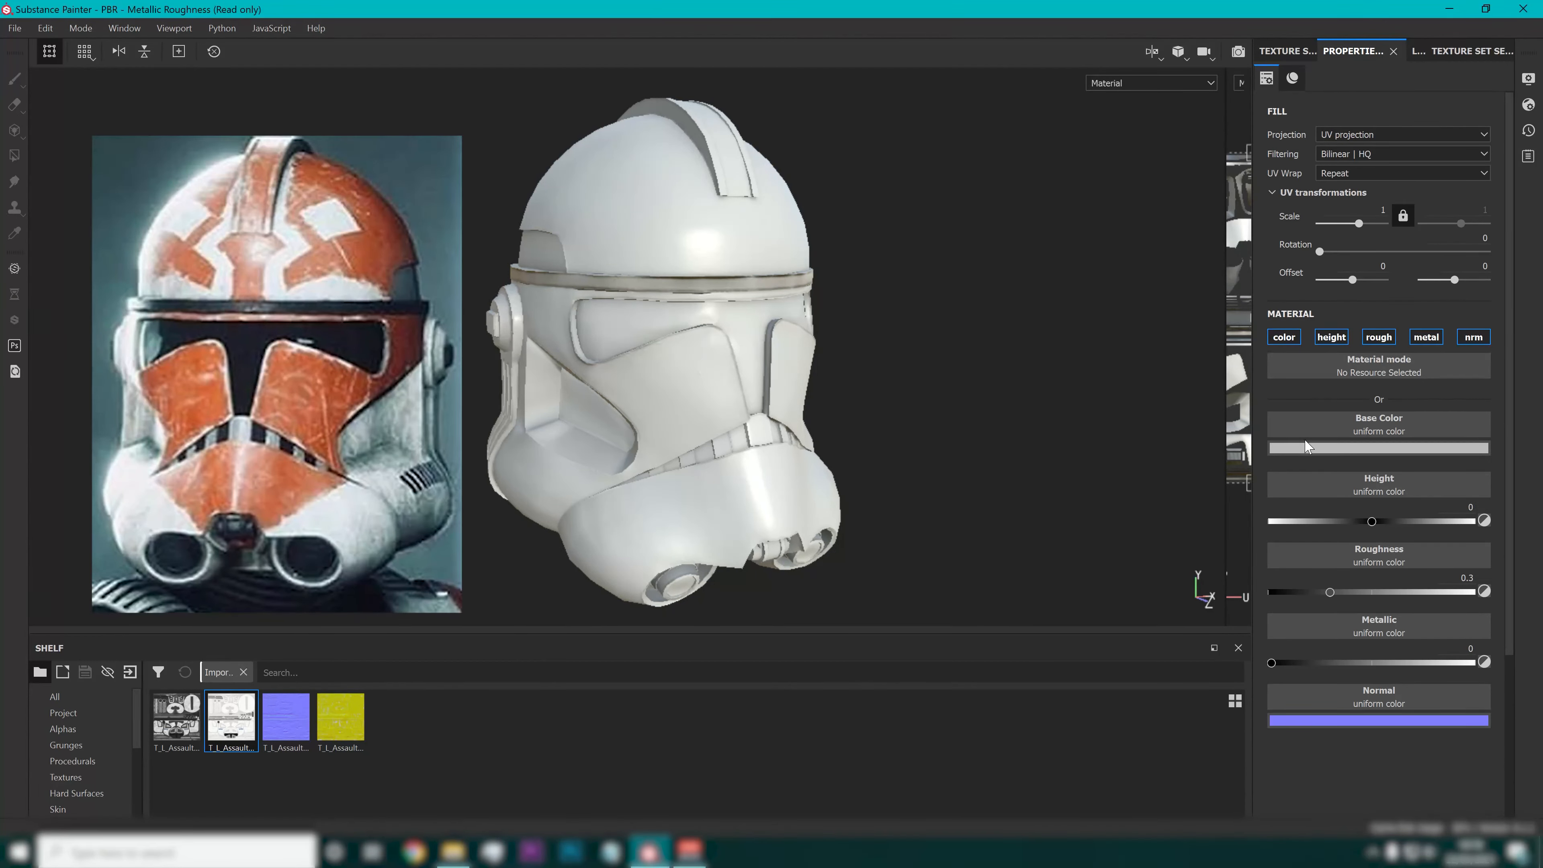
{"action": "left_click", "coordinate": [1312, 448]}
{"action": "left_click", "coordinate": [1343, 527]}
{"action": "left_click_drag", "start_coordinate": [1346, 528], "coordinate": [1522, 425]}
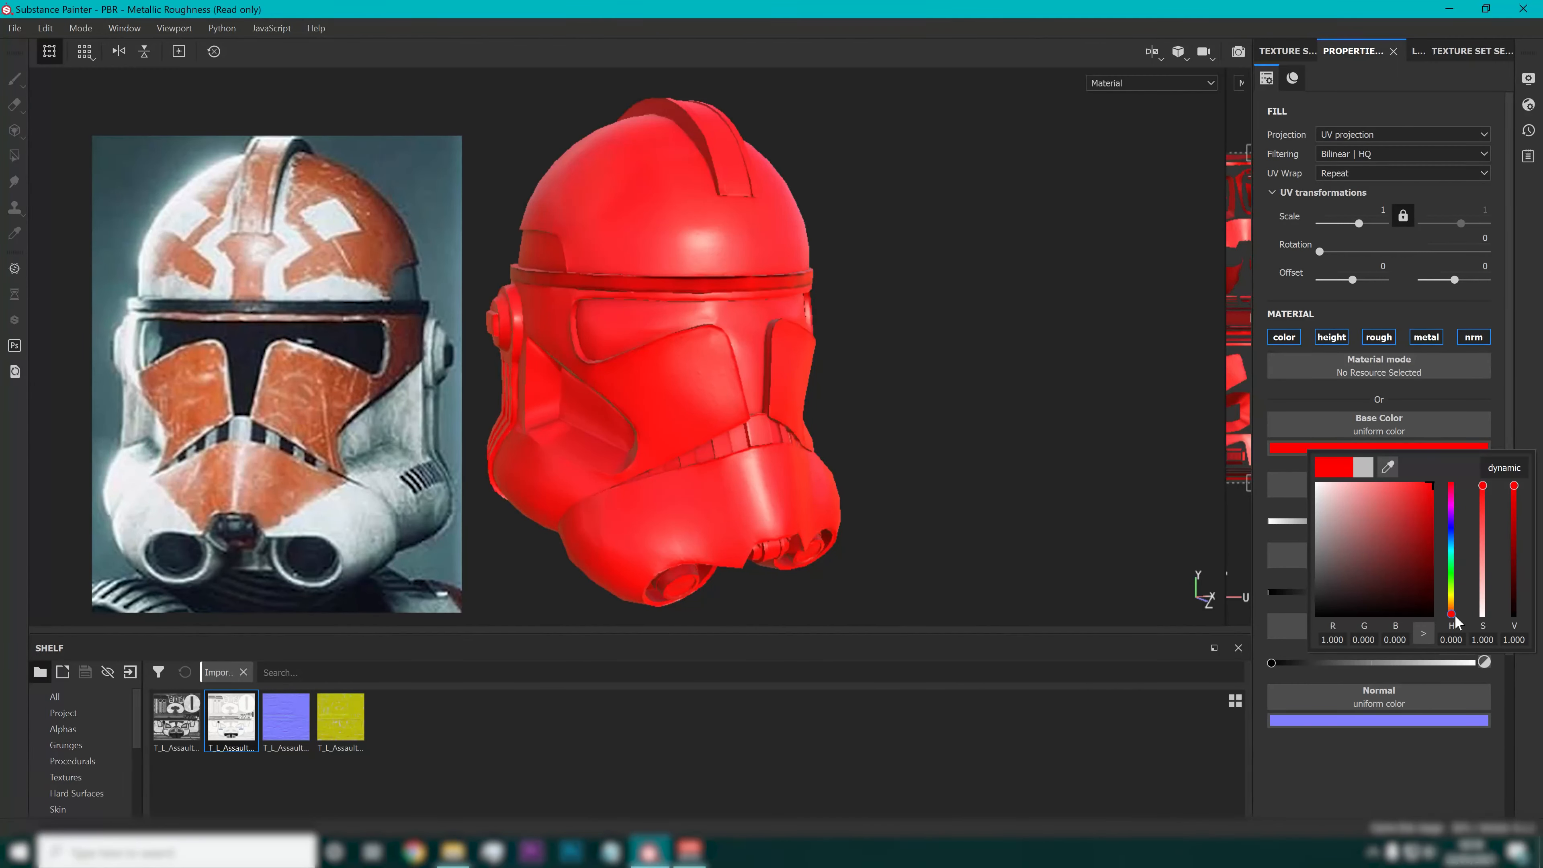
{"action": "left_click_drag", "start_coordinate": [1455, 620], "coordinate": [1462, 621]}
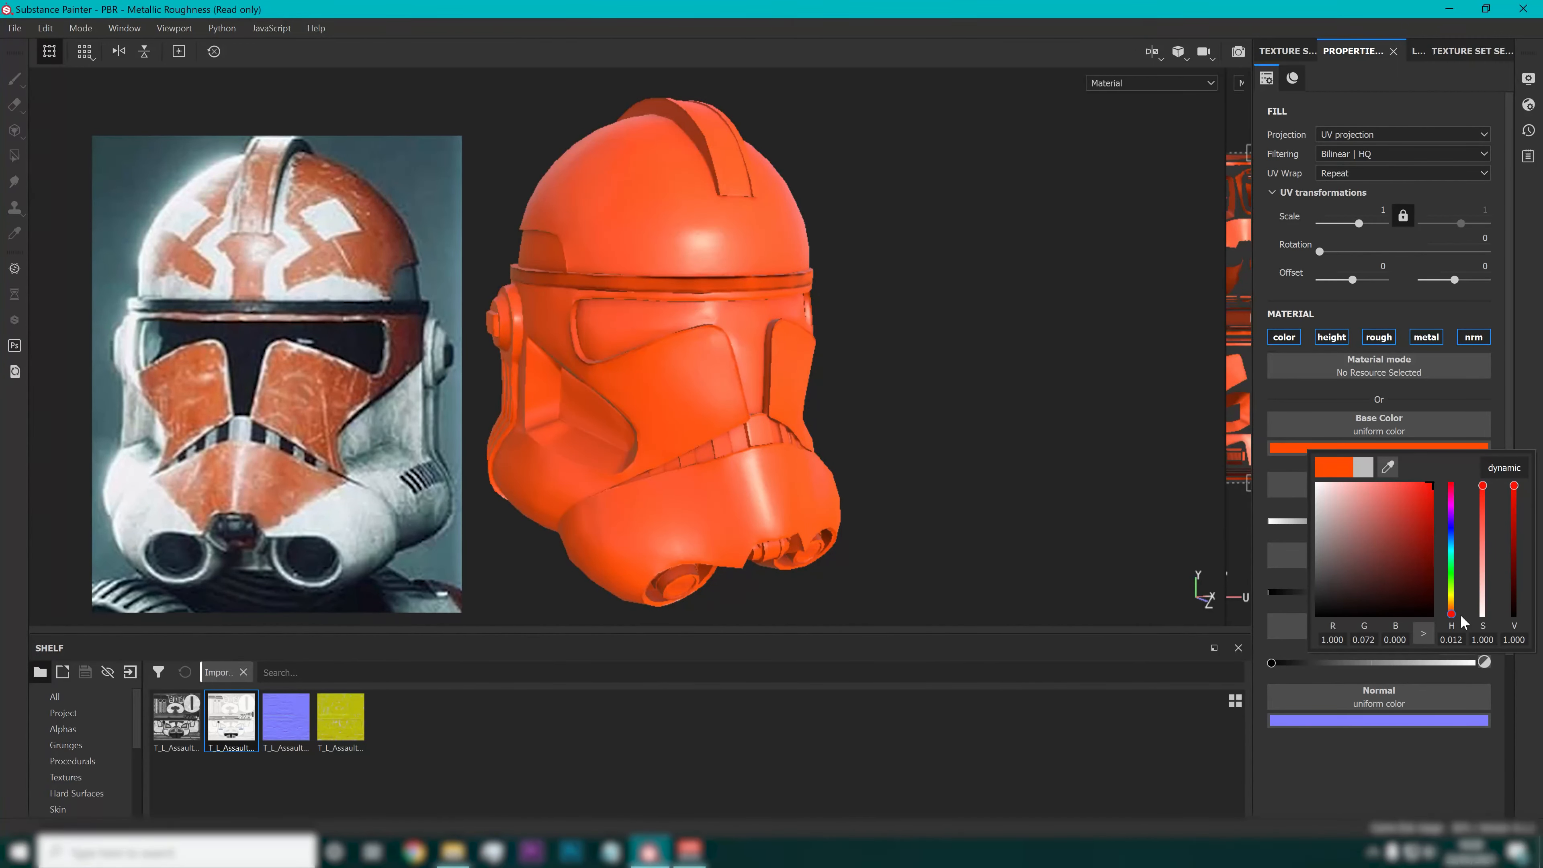
{"action": "left_click", "coordinate": [984, 395]}
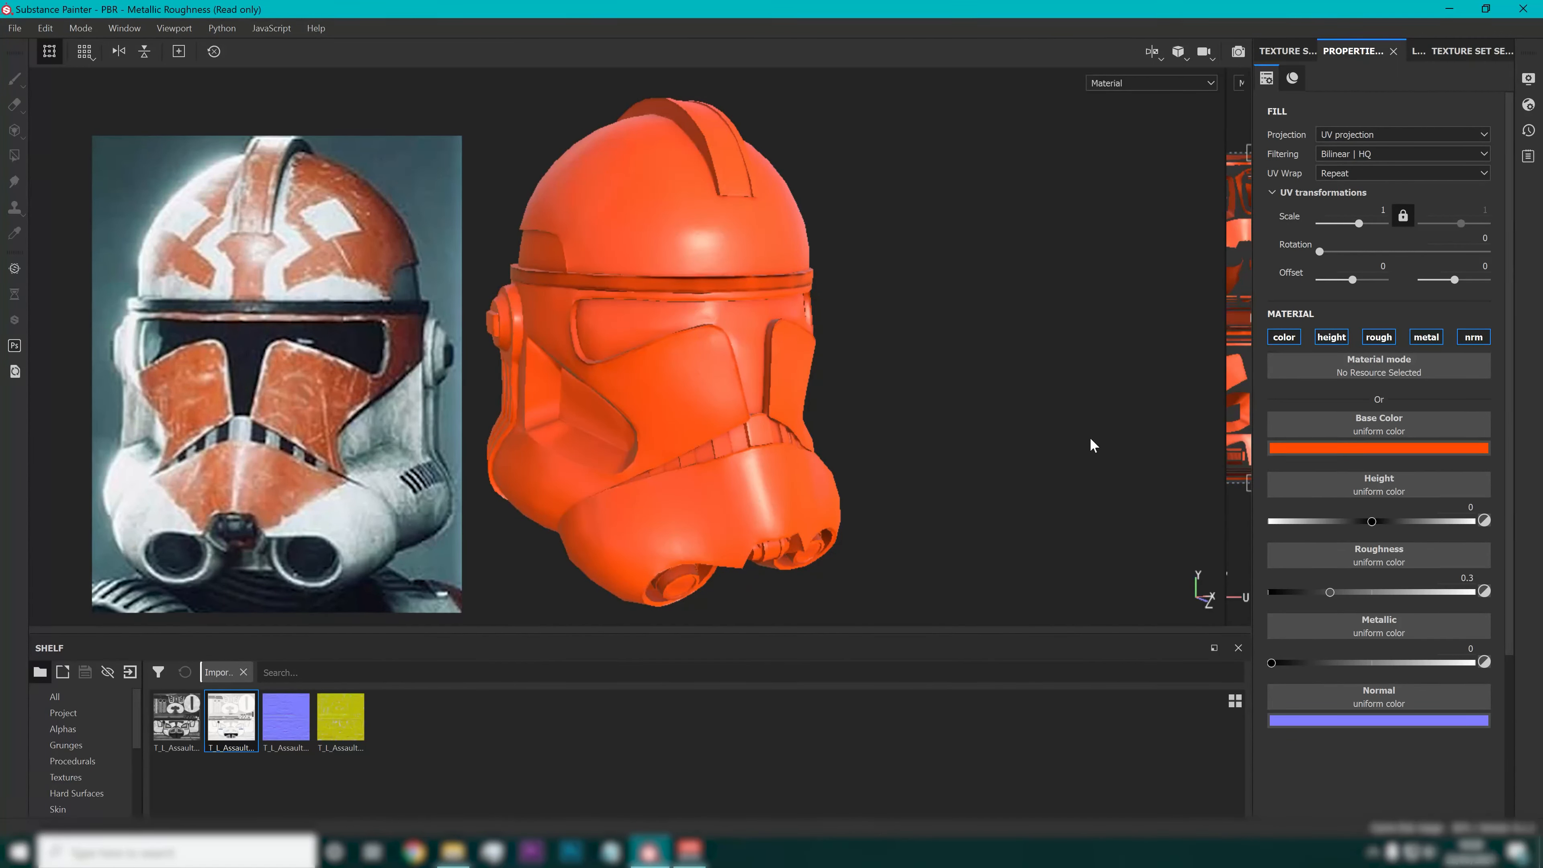
{"action": "left_click_drag", "start_coordinate": [1036, 411], "coordinate": [1066, 395], "text": "alt"}
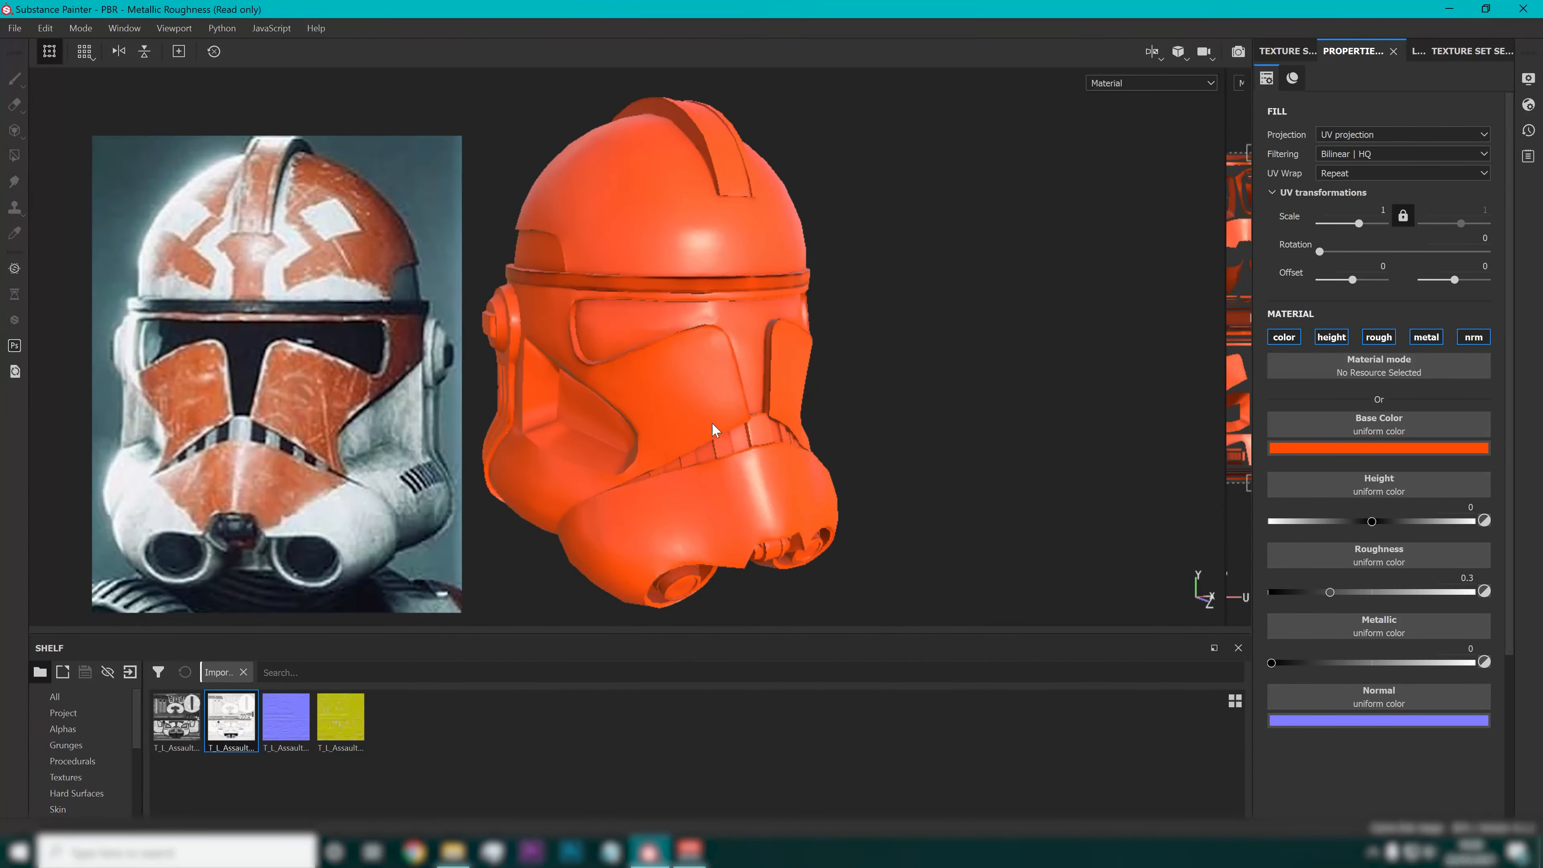
Add a black mask to the orange Fill layer 3.
{"action": "left_click", "coordinate": [1417, 51]}
{"action": "right_click", "coordinate": [1311, 112]}
{"action": "left_click", "coordinate": [1363, 142]}
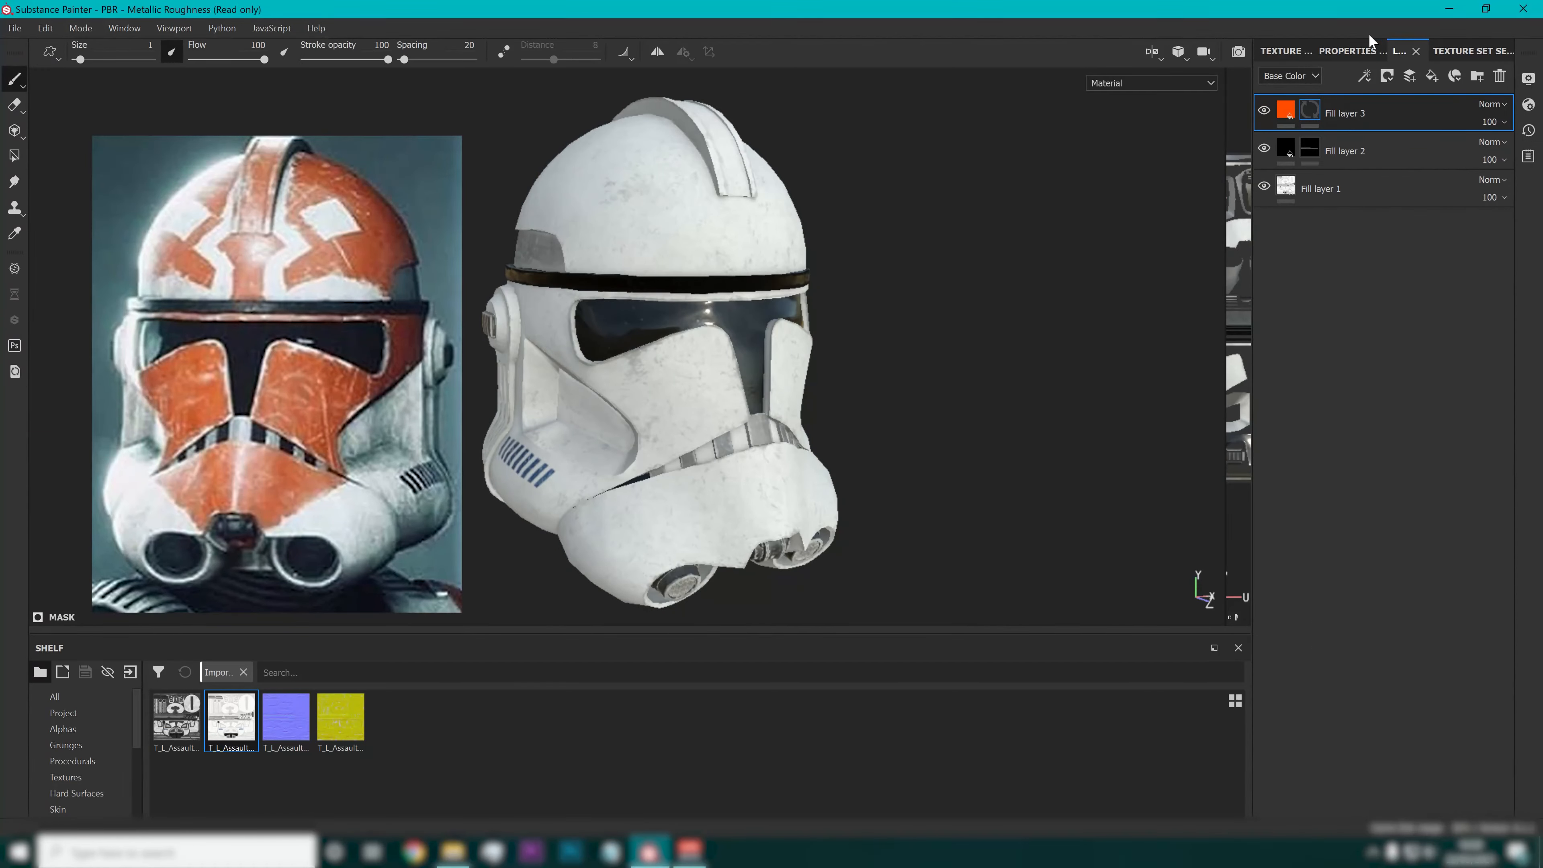
Apply T_L_Assault_Preq_01_Helmet_N as Fill layer 3's normal, Helmet_NM as its metallic and Helmet_CSedit as its roughness texture.
{"action": "left_click", "coordinate": [1350, 53]}
{"action": "left_click", "coordinate": [1424, 47]}
{"action": "left_click", "coordinate": [1286, 109]}
{"action": "left_click", "coordinate": [1350, 49]}
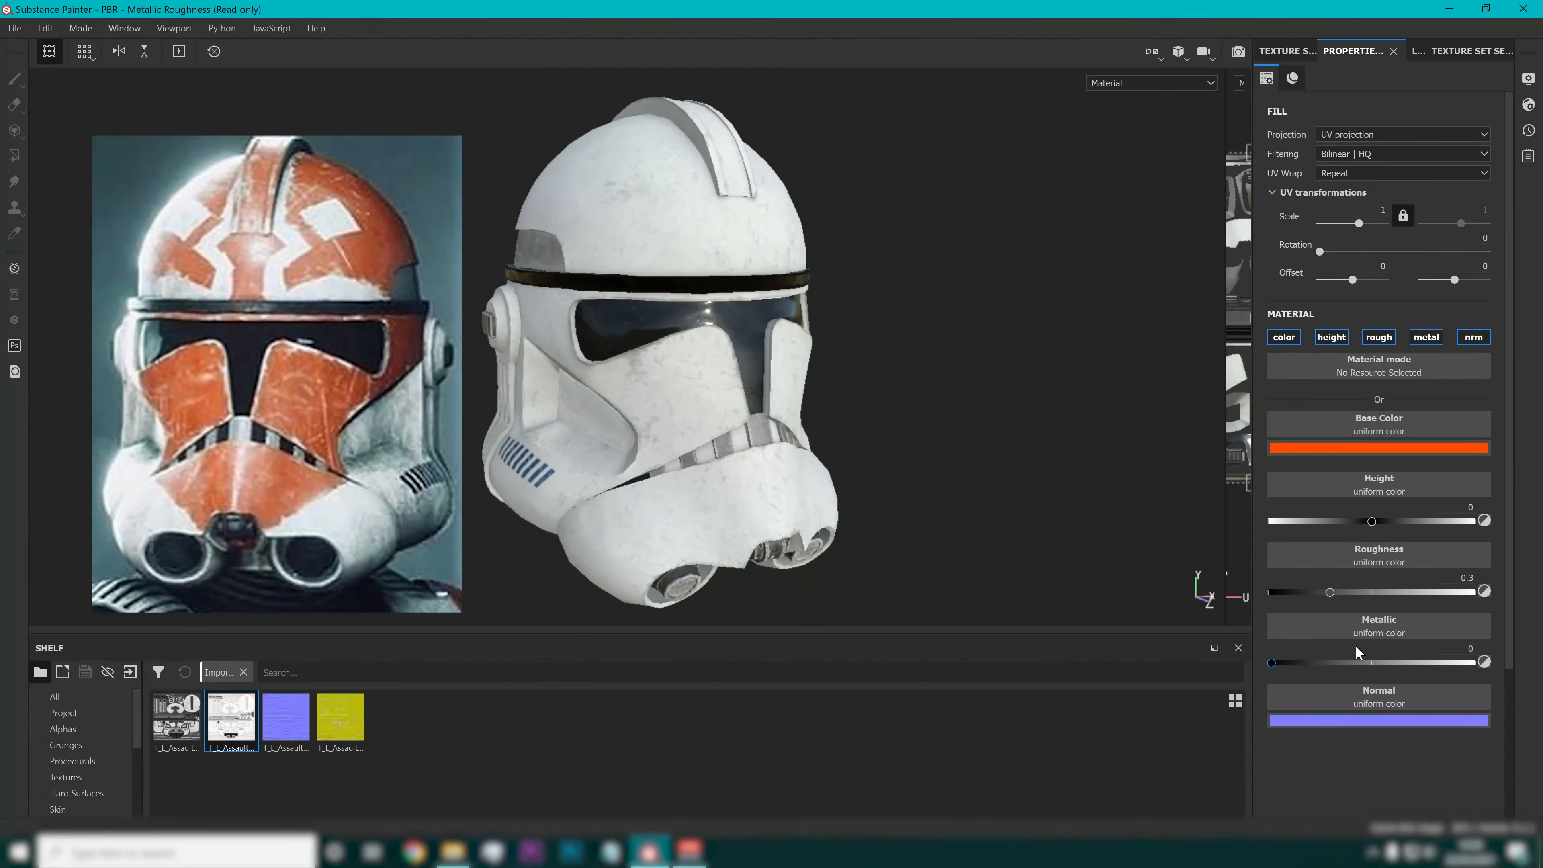
{"action": "left_click_drag", "start_coordinate": [286, 717], "coordinate": [1421, 699]}
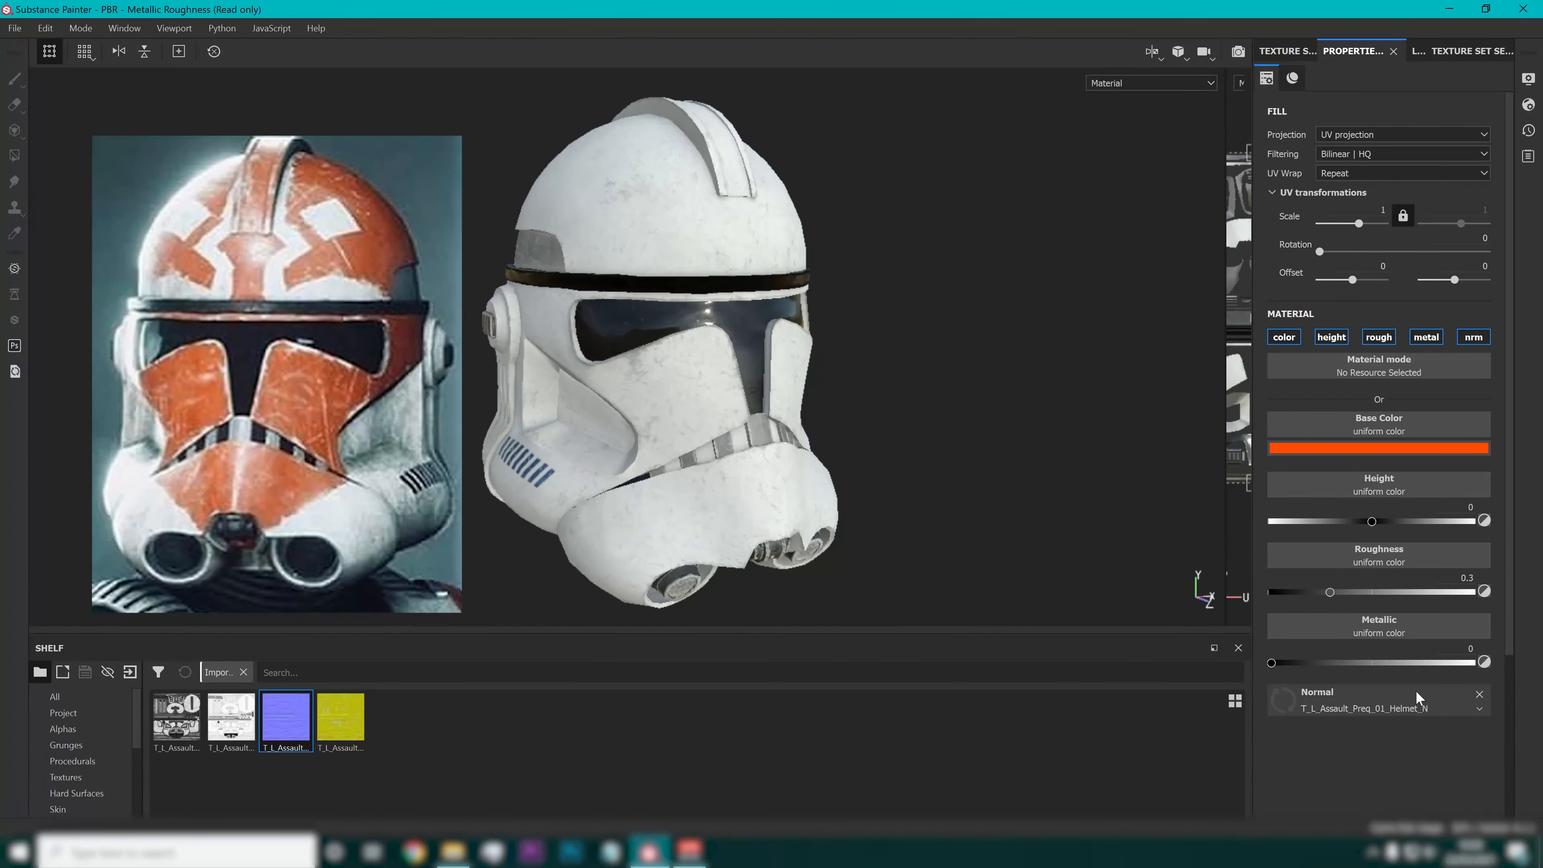
{"action": "left_click", "coordinate": [1478, 694]}
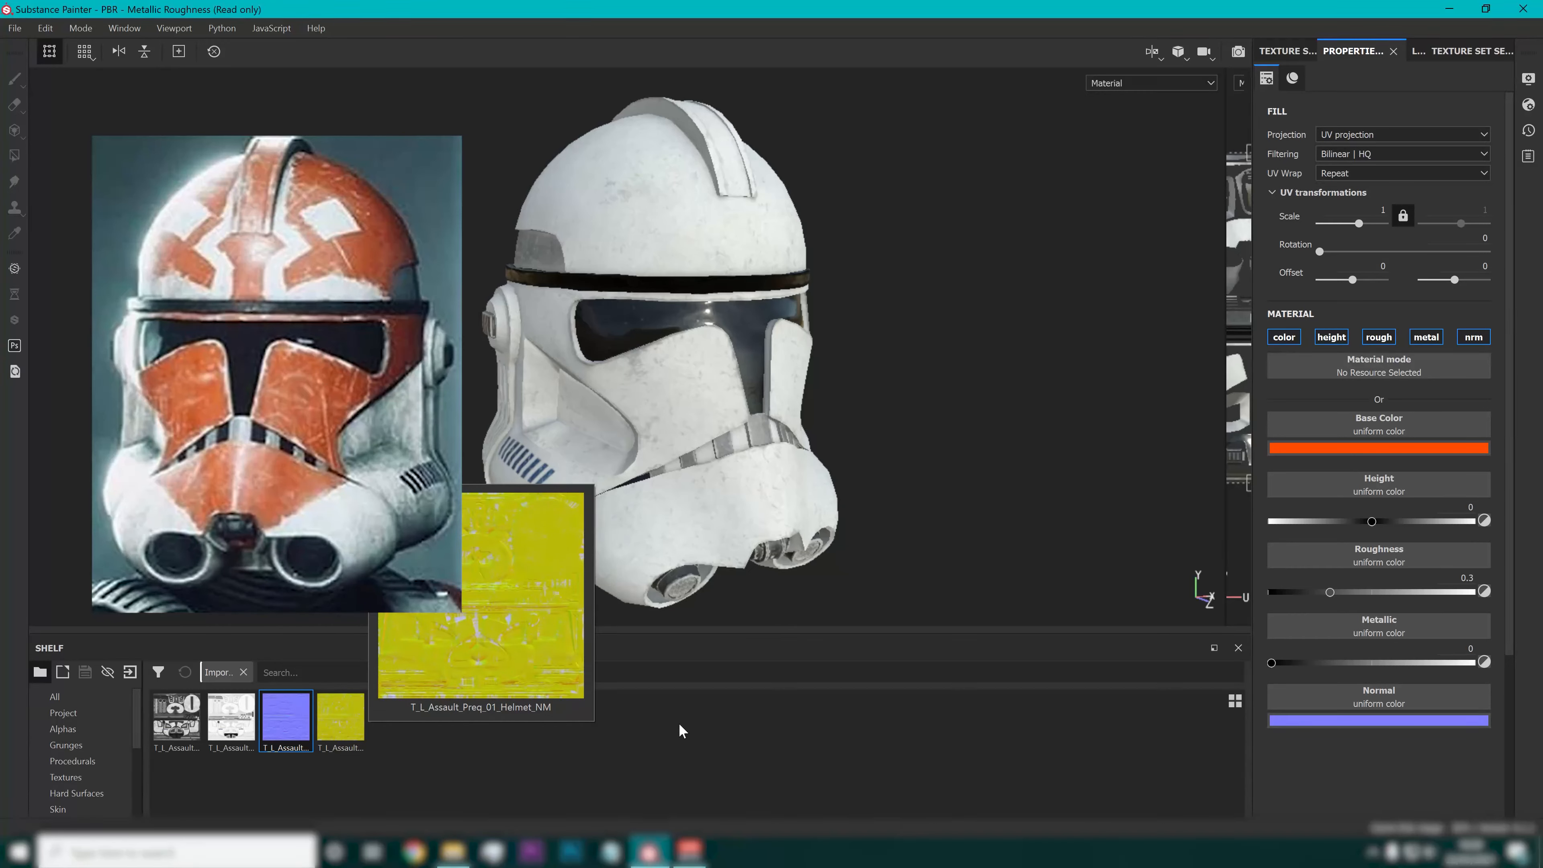
{"action": "left_click_drag", "start_coordinate": [292, 723], "coordinate": [1367, 705]}
{"action": "left_click_drag", "start_coordinate": [341, 720], "coordinate": [1385, 632]}
{"action": "left_click_drag", "start_coordinate": [231, 720], "coordinate": [1379, 556]}
{"action": "left_click", "coordinate": [1397, 51]}
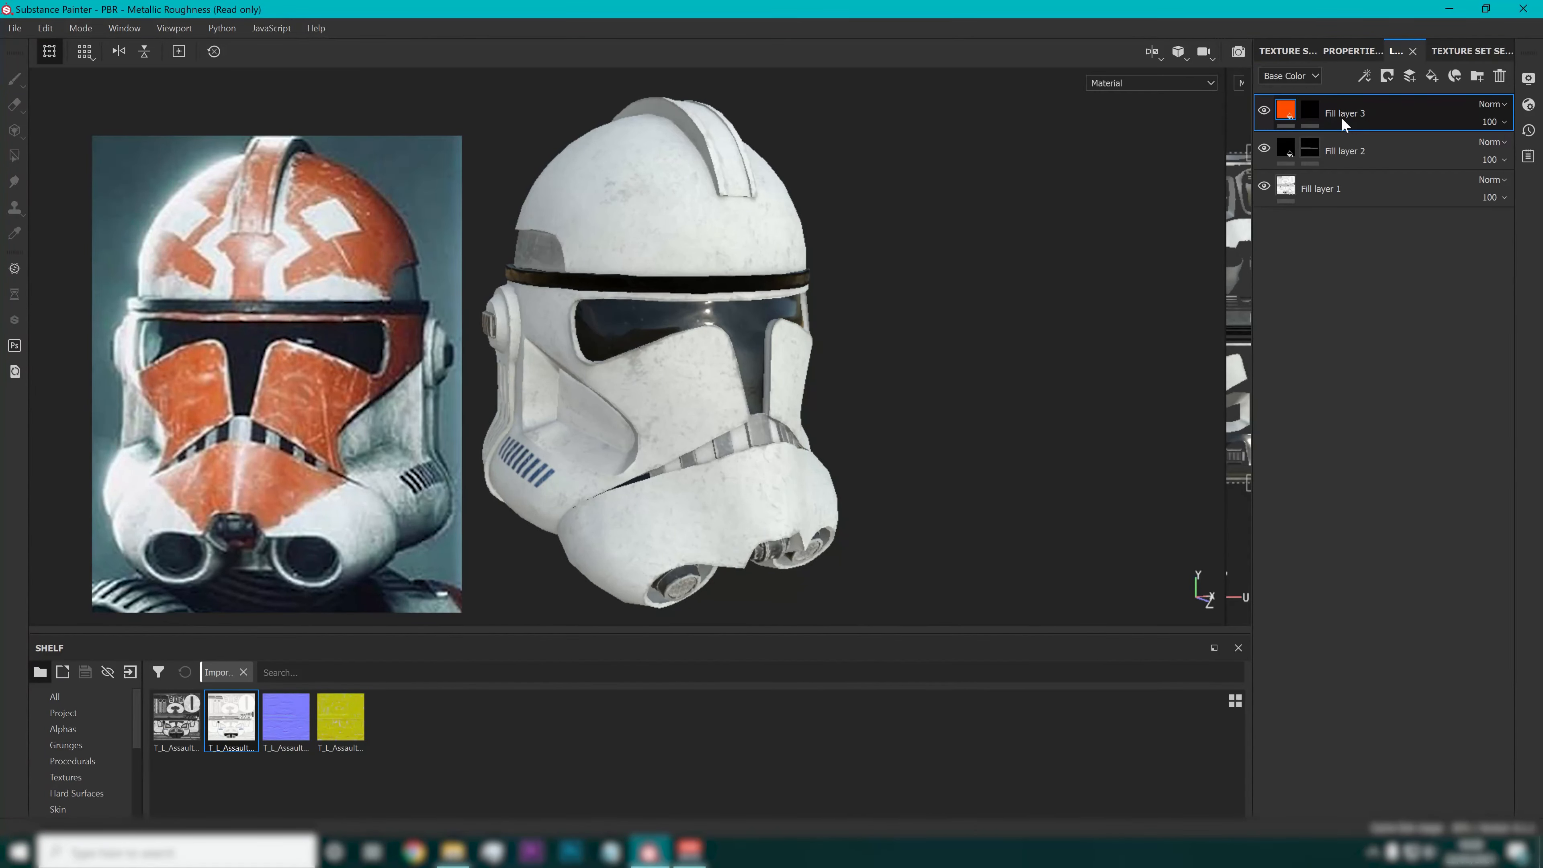
Remove the mask from Fill layer 3 and check the orange material across the whole helmet.
{"action": "left_click", "coordinate": [1317, 109]}
{"action": "right_click", "coordinate": [1319, 107]}
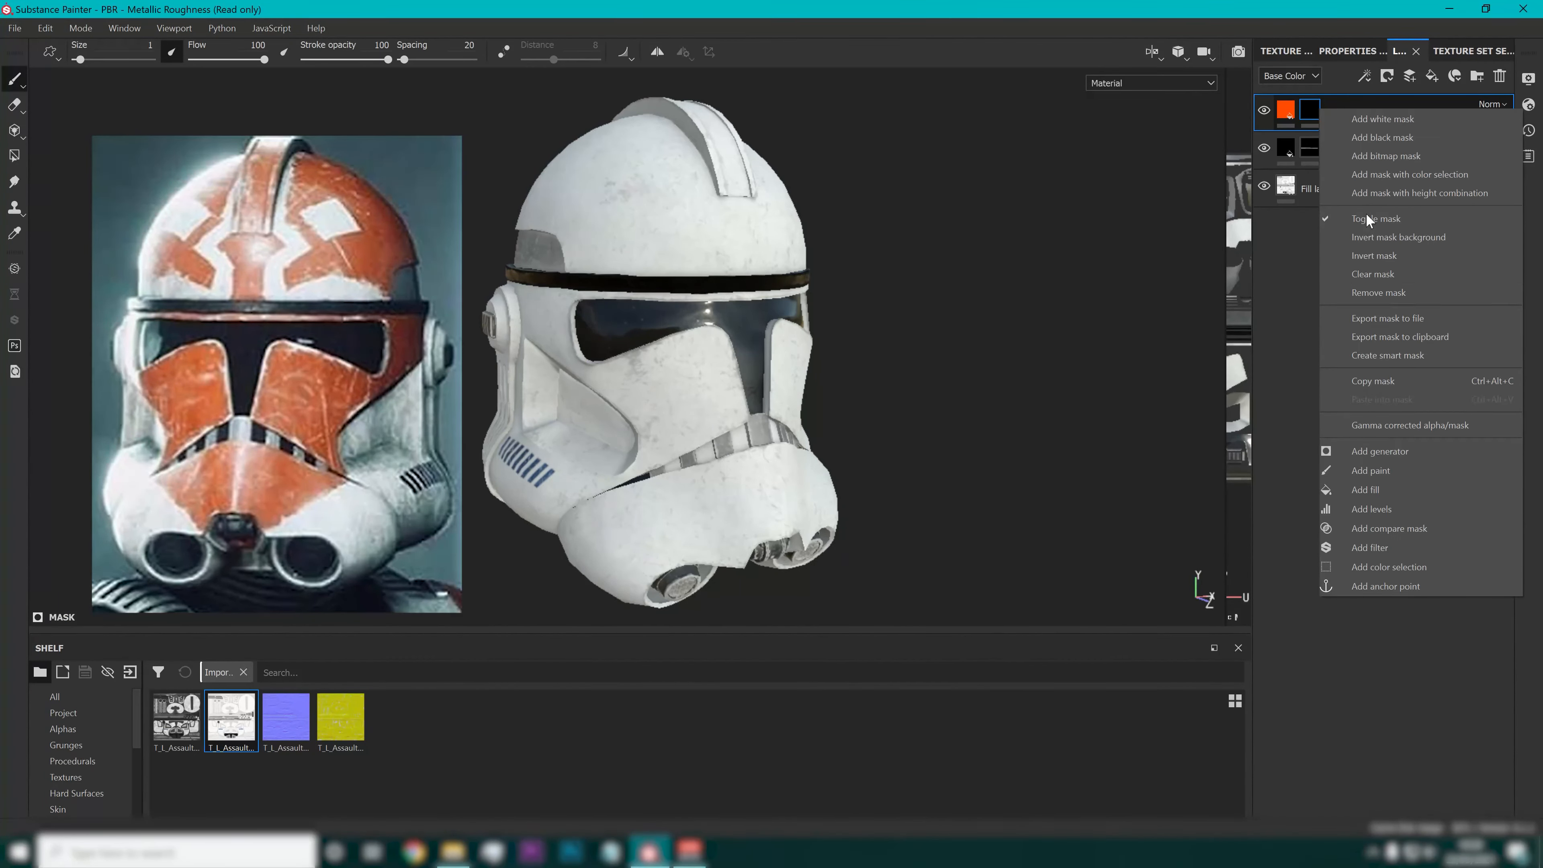
{"action": "left_click", "coordinate": [1349, 293]}
{"action": "mouse_move", "coordinate": [896, 452]}
{"action": "left_mouse_down", "text": "alt"}
{"action": "mouse_move", "coordinate": [534, 441]}
{"action": "mouse_move", "coordinate": [948, 426]}
{"action": "mouse_move", "coordinate": [813, 469]}
{"action": "mouse_move", "coordinate": [1000, 431]}
{"action": "mouse_move", "coordinate": [920, 448]}
{"action": "left_mouse_up", "text": "alt"}
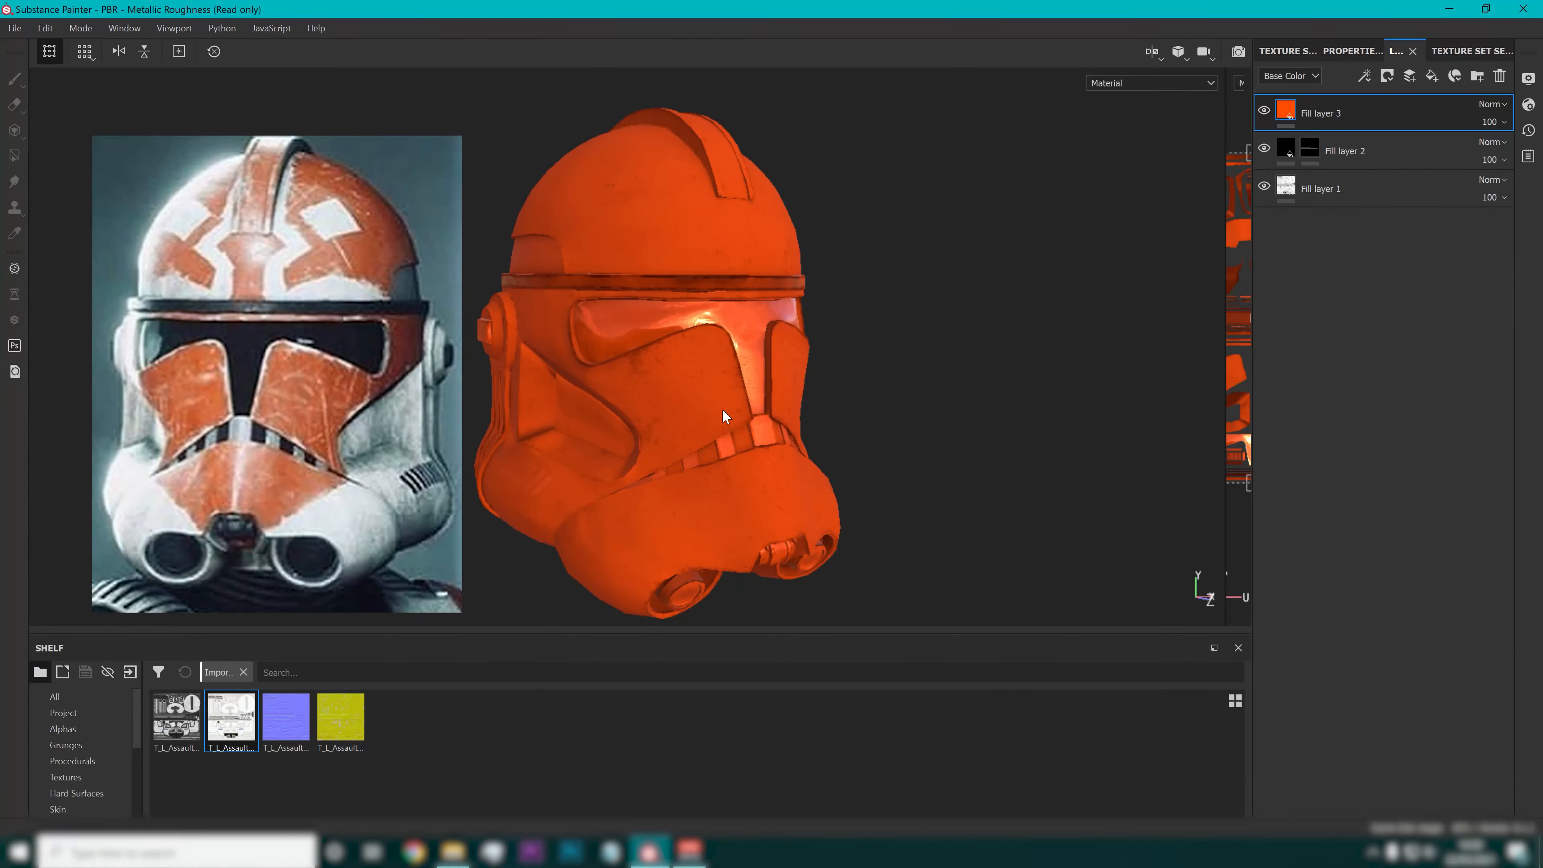
{"action": "left_click_drag", "start_coordinate": [868, 225], "coordinate": [1140, 213], "text": "alt"}
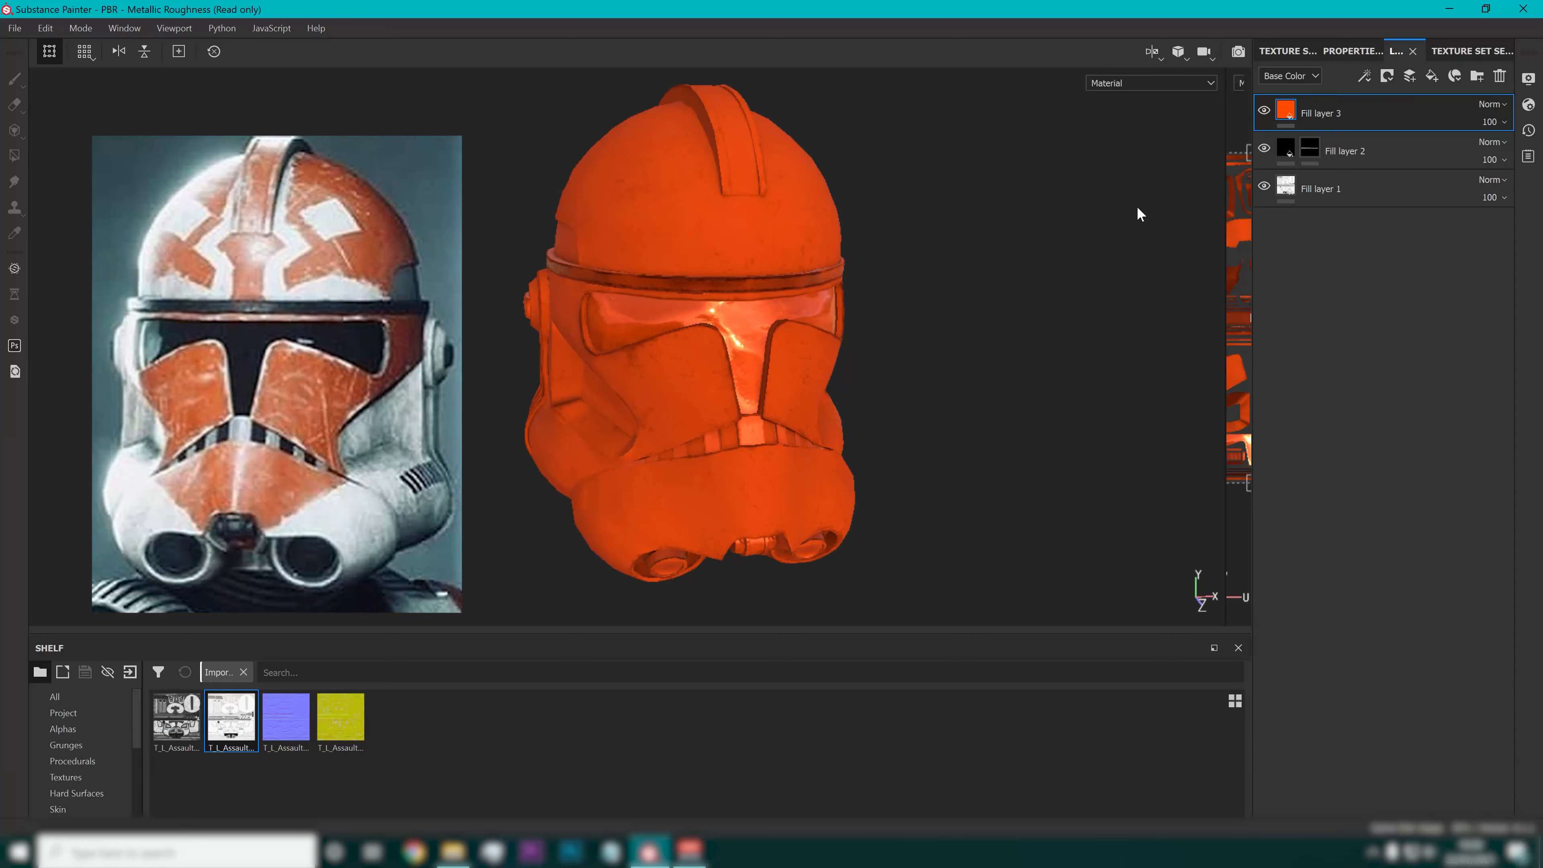
Remove Fill layer 3's metallic texture and reapply T_L_Assault_Preq_01_Helmet_N as its normal map after clearing it.
{"action": "left_click", "coordinate": [1348, 47]}
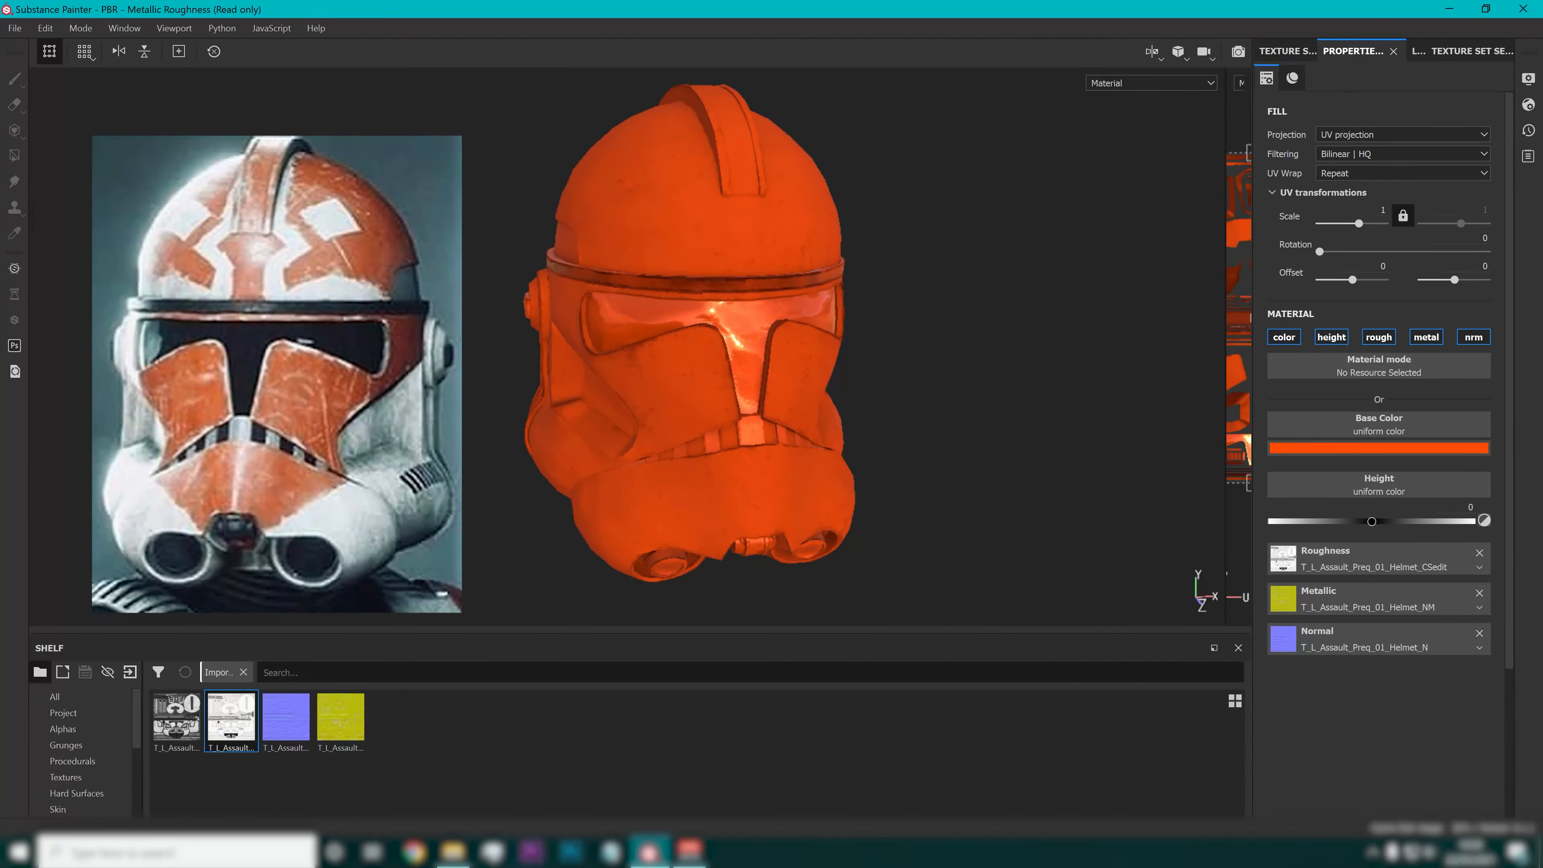
{"action": "left_click", "coordinate": [1479, 633]}
{"action": "left_click", "coordinate": [1479, 592]}
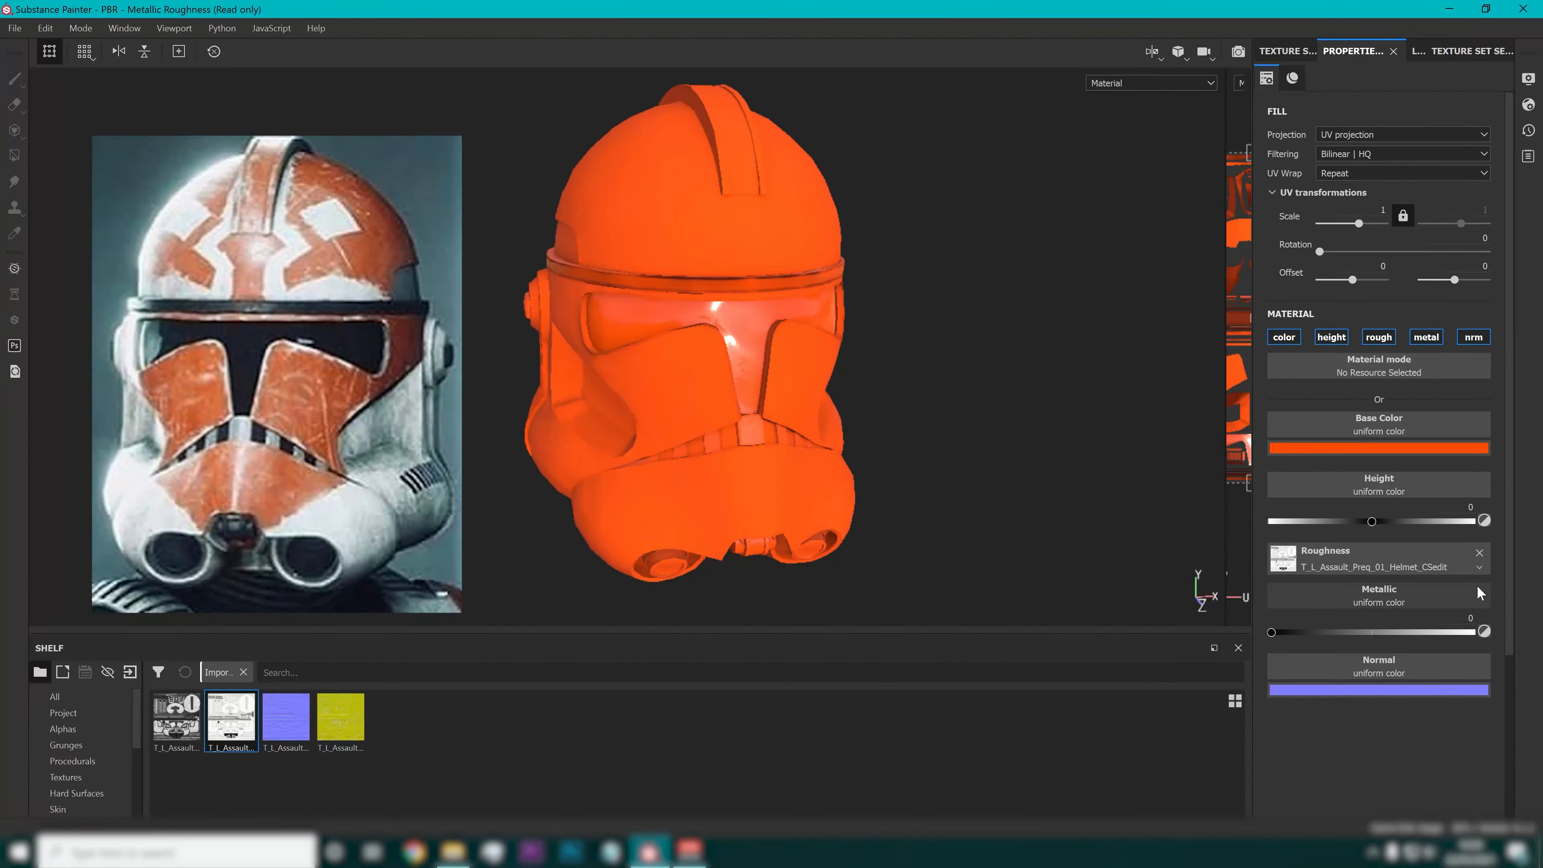
{"action": "left_click_drag", "start_coordinate": [742, 424], "coordinate": [840, 369], "text": "alt"}
{"action": "left_click_drag", "start_coordinate": [286, 717], "coordinate": [1296, 674]}
{"action": "left_click_drag", "start_coordinate": [803, 321], "coordinate": [882, 312], "text": "alt"}
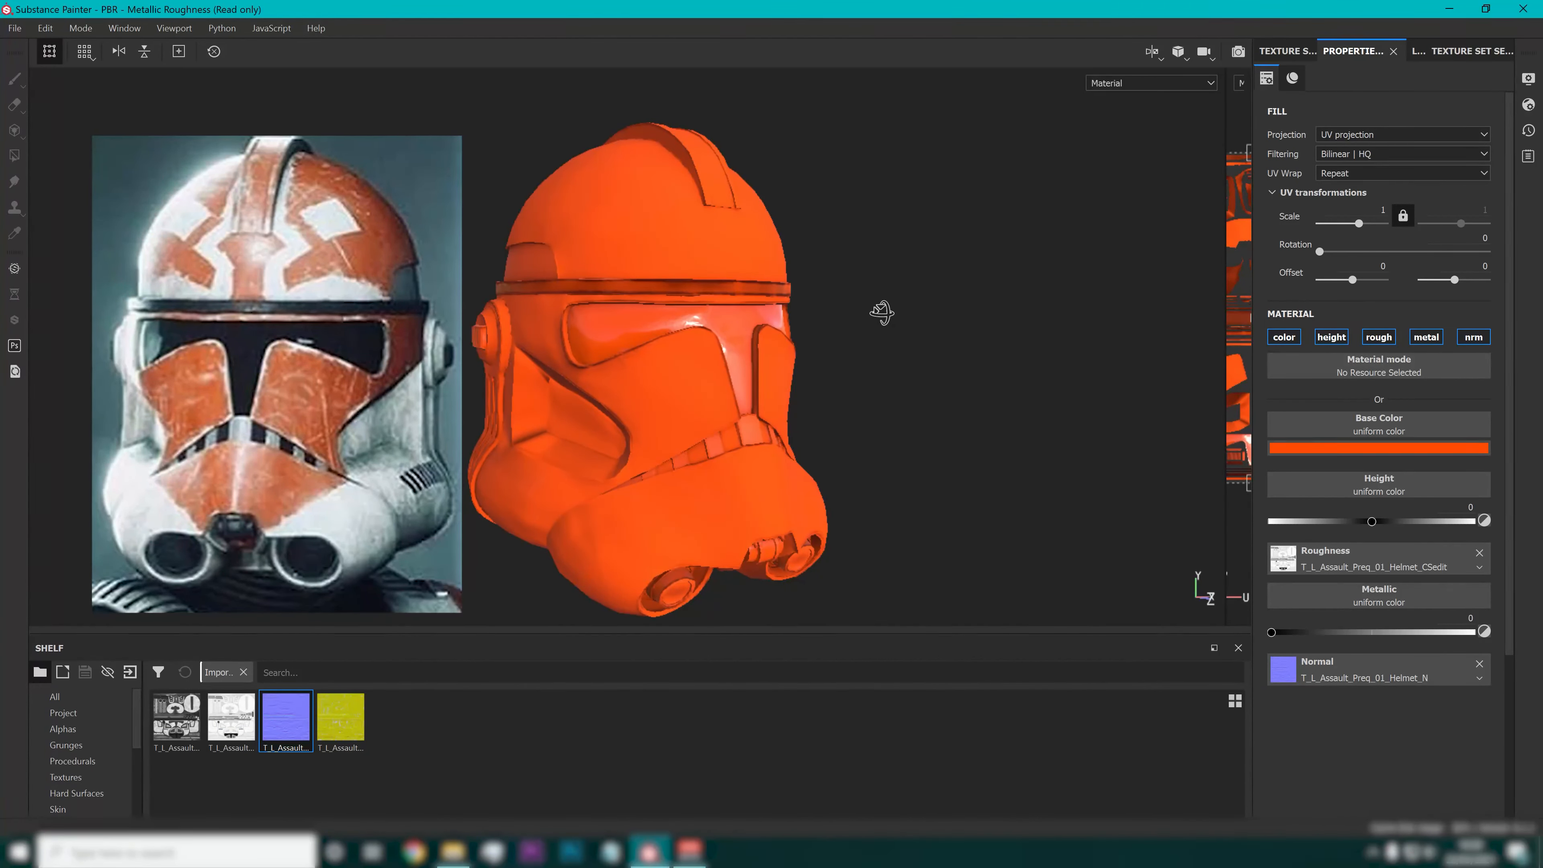
Remove Fill layer 3's roughness texture and set its uniform roughness to 0.5720.
{"action": "left_click", "coordinate": [1478, 553]}
{"action": "left_click_drag", "start_coordinate": [1329, 592], "coordinate": [1387, 631]}
{"action": "left_click_drag", "start_coordinate": [875, 448], "coordinate": [911, 462], "text": "alt"}
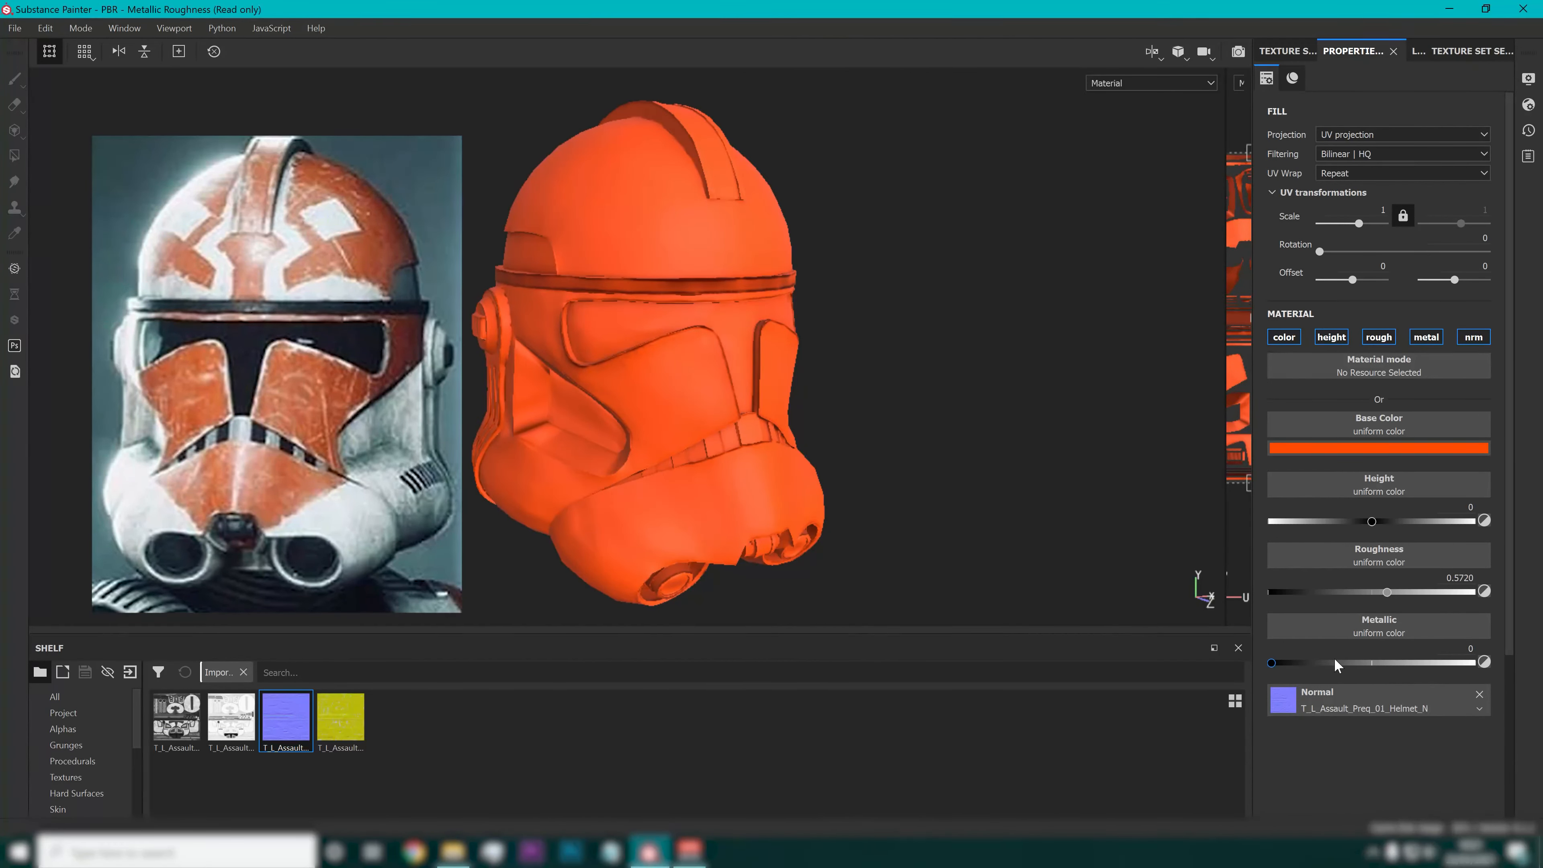
Add a black mask to Fill layer 3 and activate the Polygon Fill tool for it.
{"action": "left_click", "coordinate": [1396, 50]}
{"action": "right_click", "coordinate": [1330, 111]}
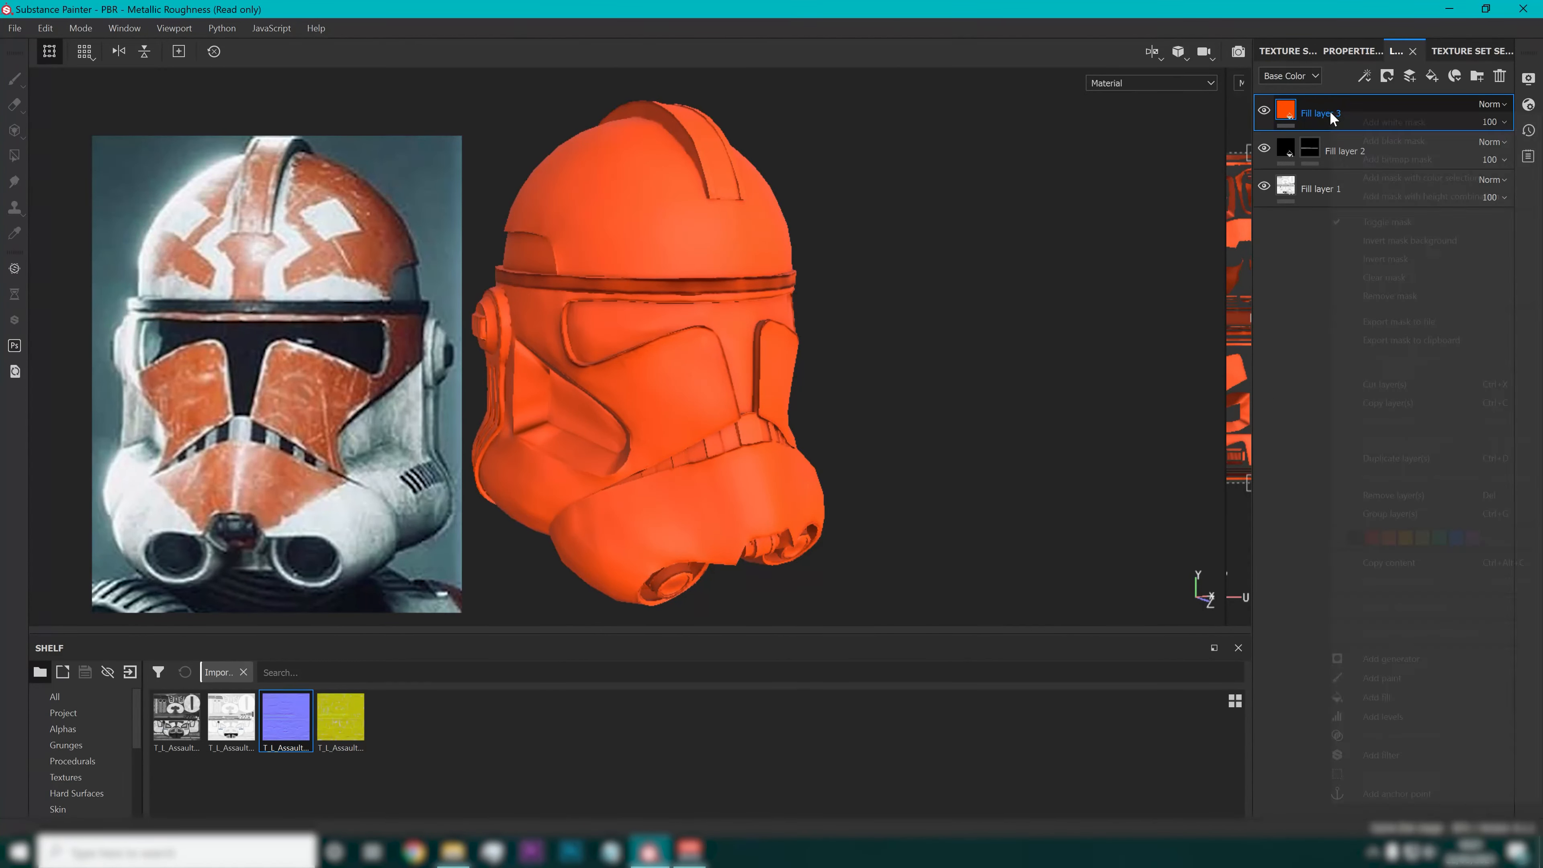
{"action": "left_click", "coordinate": [1360, 144]}
{"action": "scroll", "coordinate": [761, 432], "scroll_direction": "up", "scroll_amount": 5}
{"action": "scroll", "coordinate": [760, 433], "scroll_direction": "down", "scroll_amount": 3}
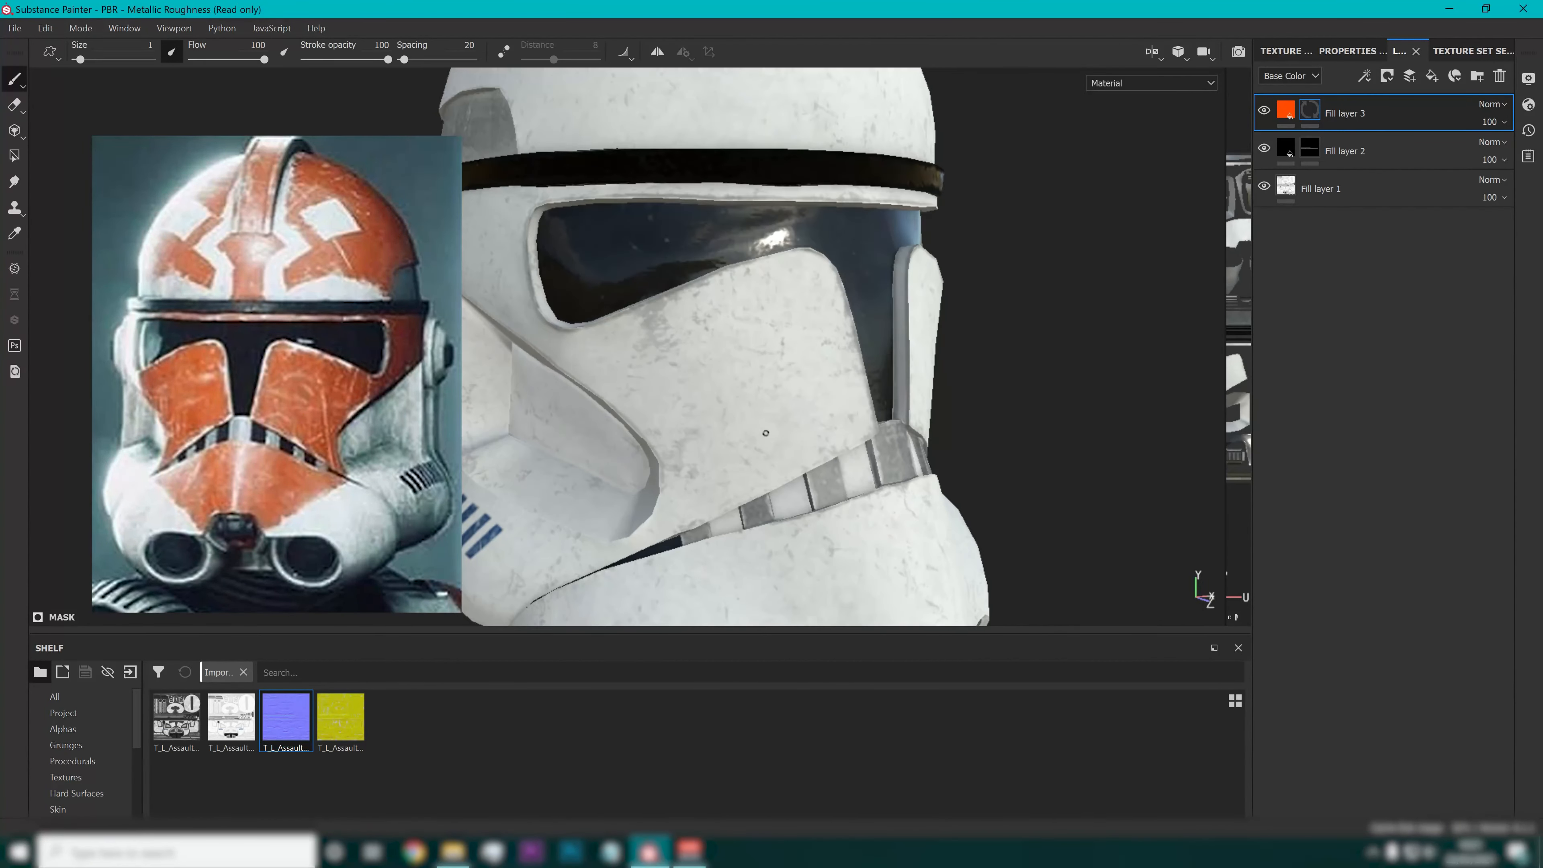
{"action": "left_click", "coordinate": [14, 156]}
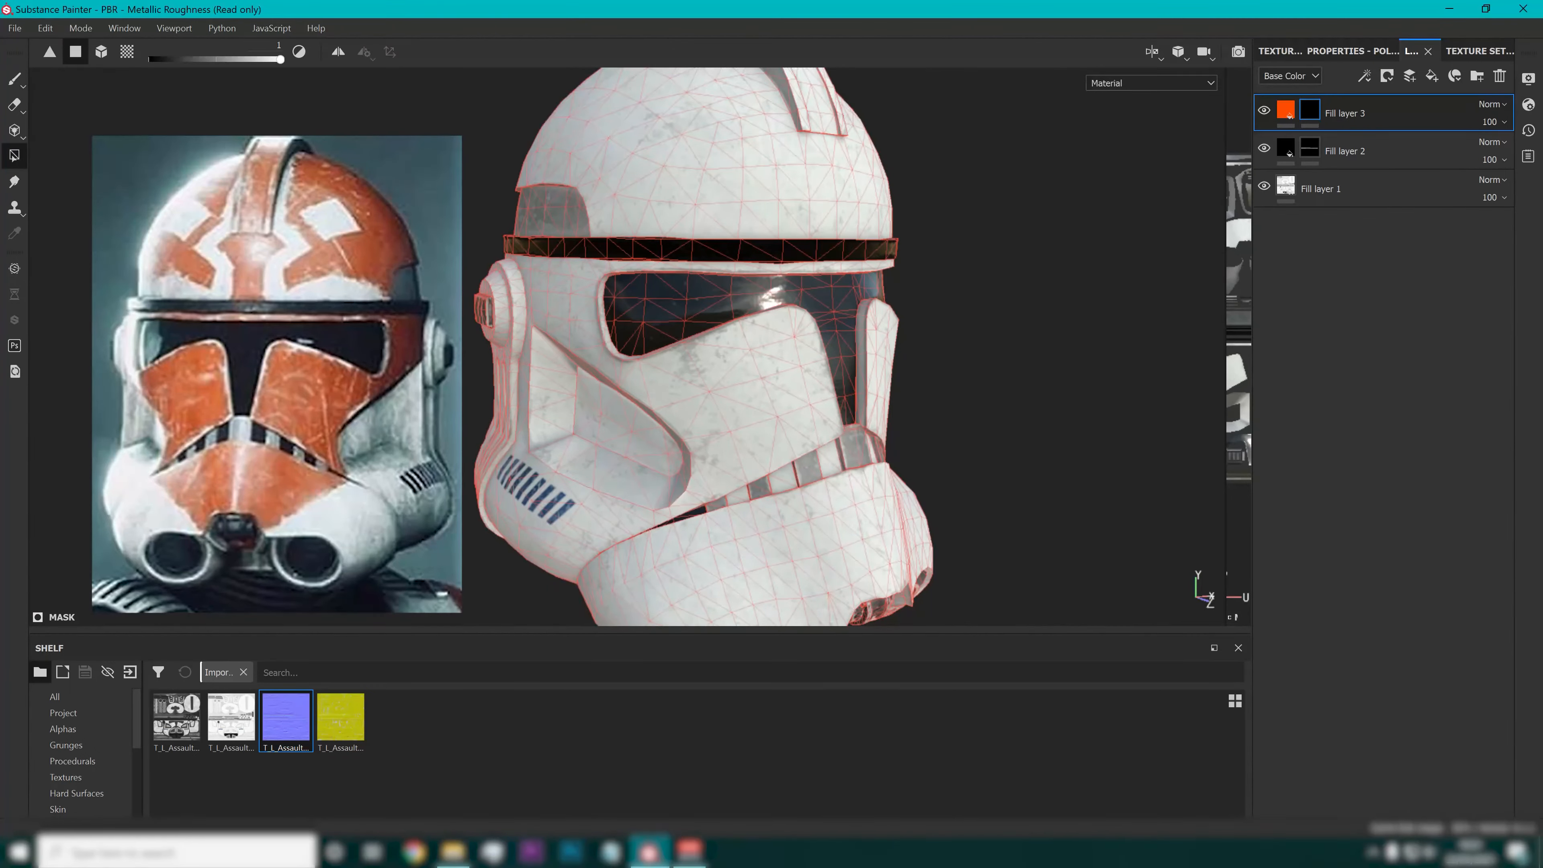
Examine the mesh polygons around the visor, cheek panels and mouth area against the reference helmet's orange markings.
{"action": "scroll", "coordinate": [729, 418], "scroll_direction": "up", "scroll_amount": 3}
{"action": "middle_click_drag", "start_coordinate": [825, 270], "coordinate": [731, 272], "text": "alt"}
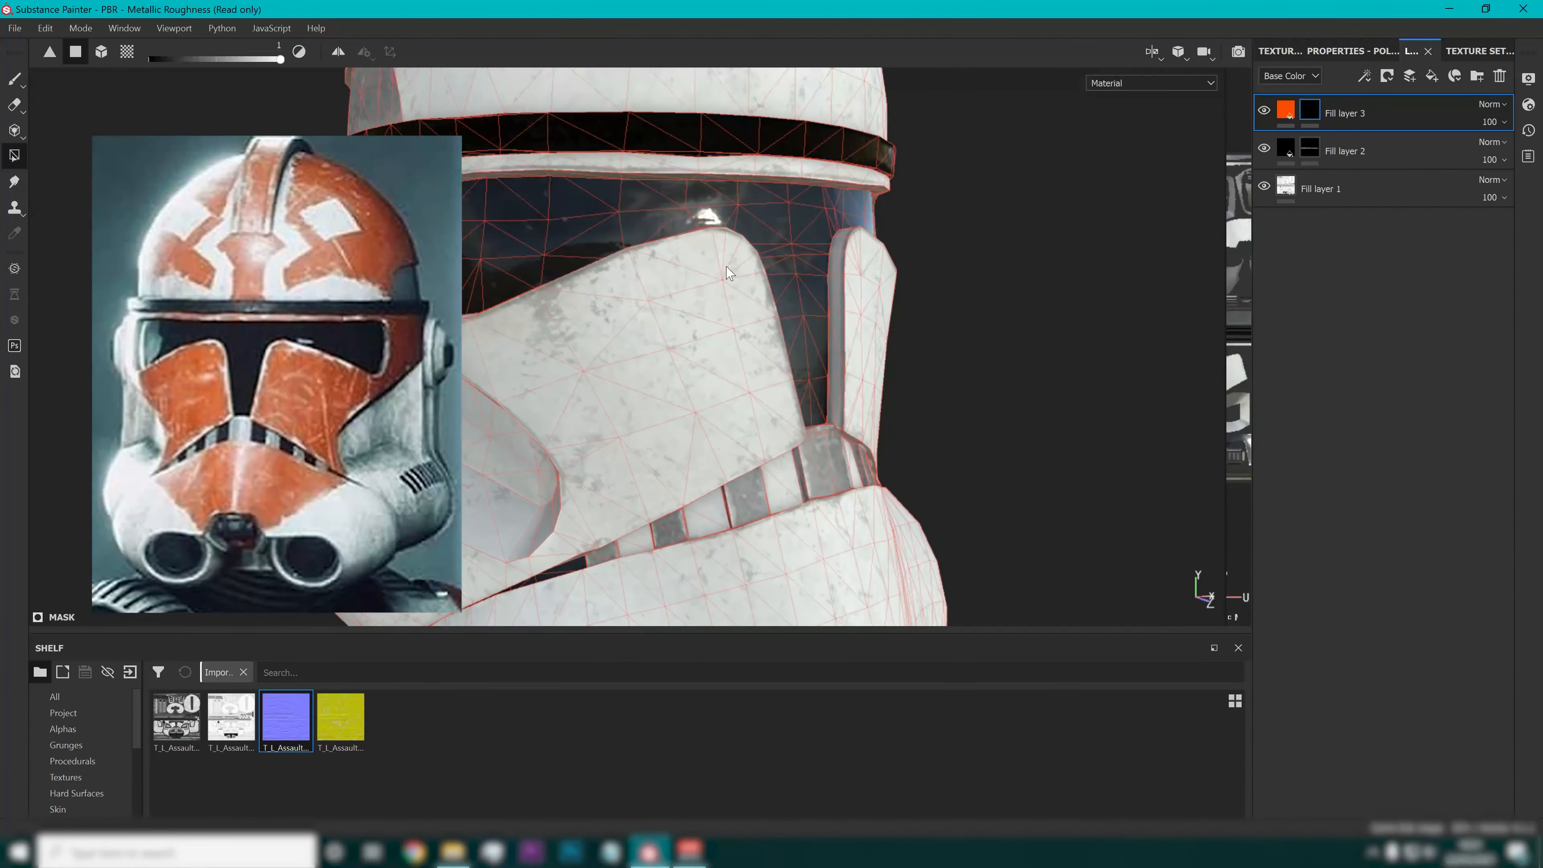
{"action": "left_click_drag", "start_coordinate": [772, 338], "coordinate": [954, 266], "text": "alt"}
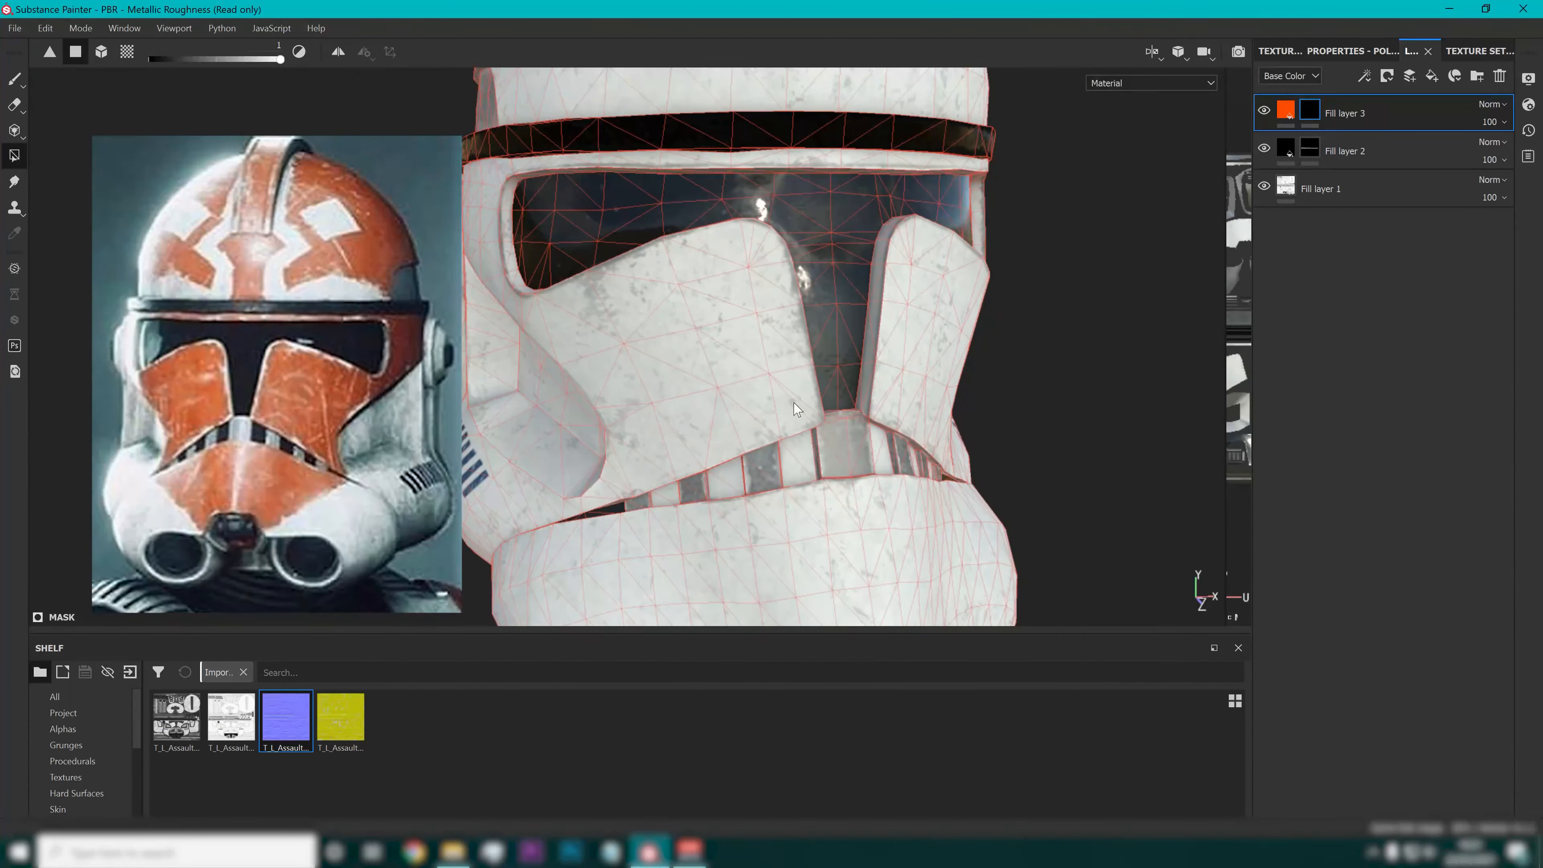
{"action": "scroll", "coordinate": [790, 398], "scroll_direction": "up", "scroll_amount": 2}
{"action": "scroll", "coordinate": [781, 394], "scroll_direction": "down", "scroll_amount": 4}
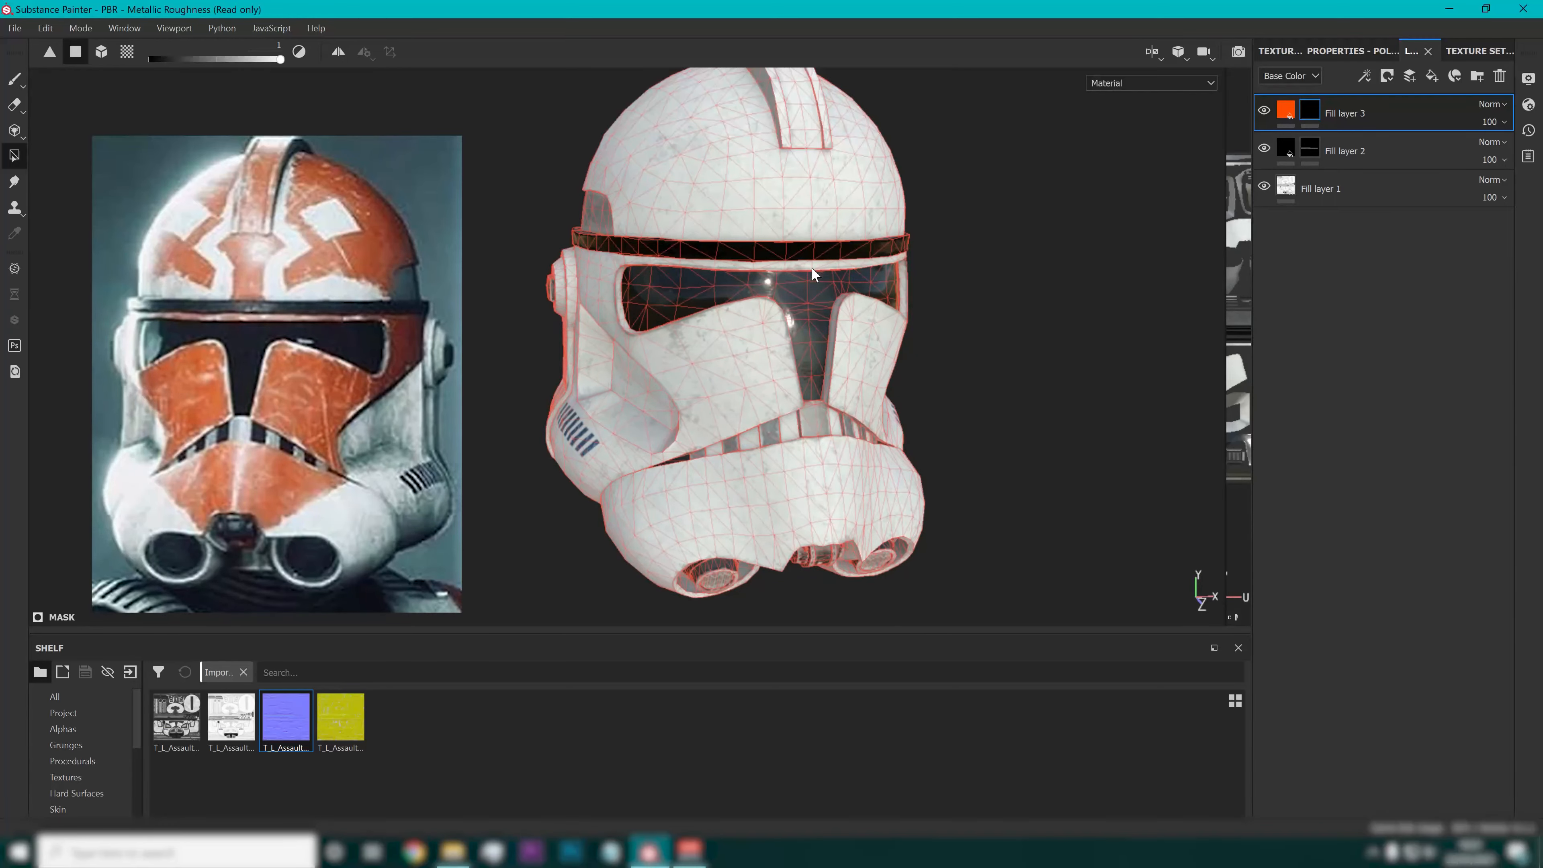
{"action": "scroll", "coordinate": [811, 267], "scroll_direction": "up", "scroll_amount": 5}
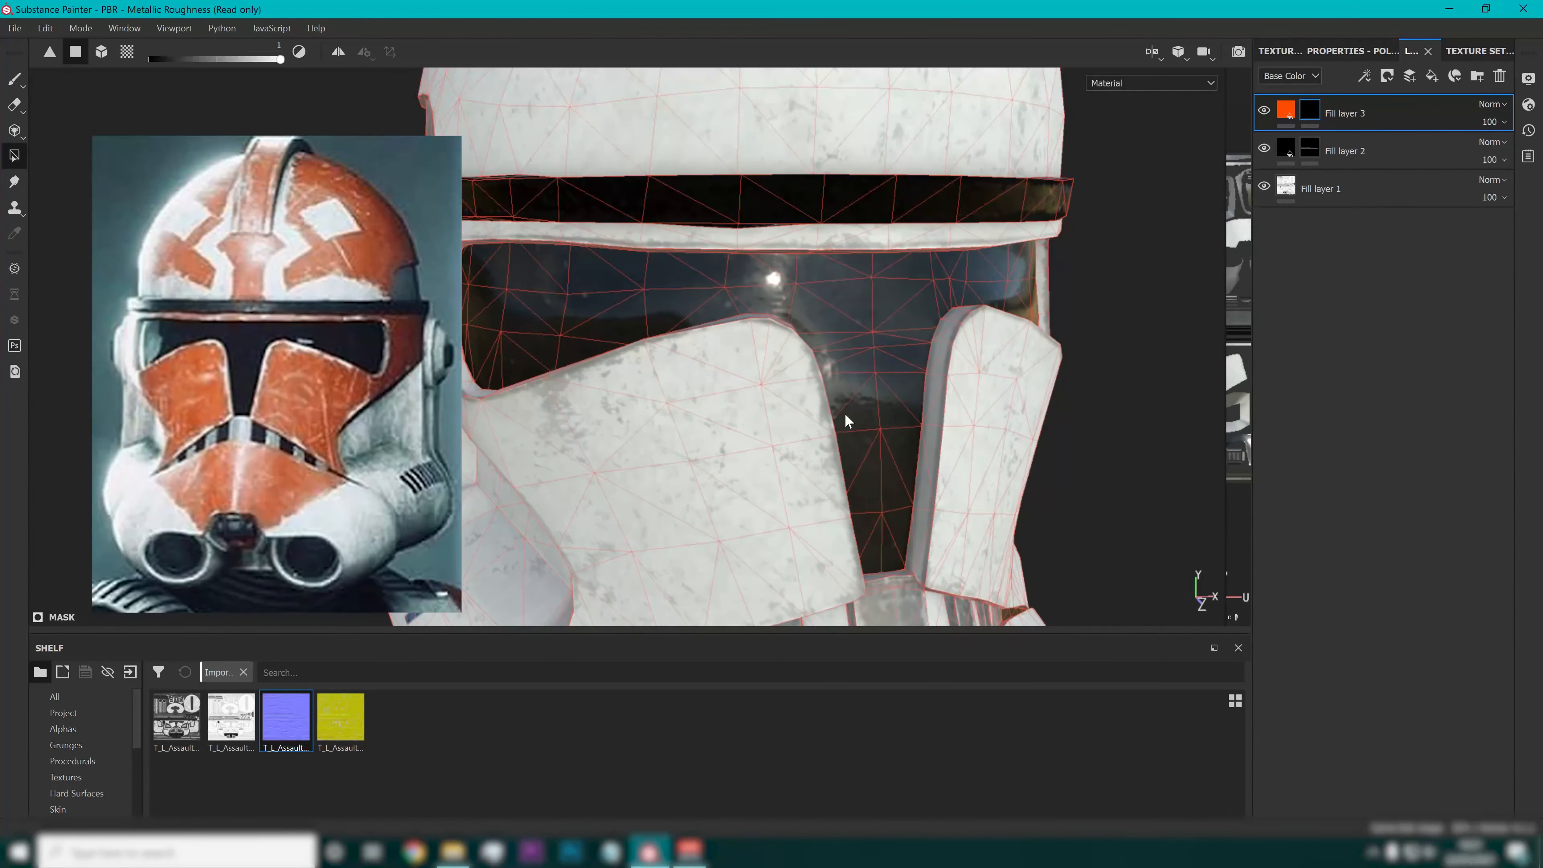
{"action": "left_click_drag", "start_coordinate": [937, 428], "coordinate": [876, 351], "text": "alt"}
{"action": "scroll", "coordinate": [762, 393], "scroll_direction": "up", "scroll_amount": 3}
{"action": "scroll", "coordinate": [764, 400], "scroll_direction": "down", "scroll_amount": 6}
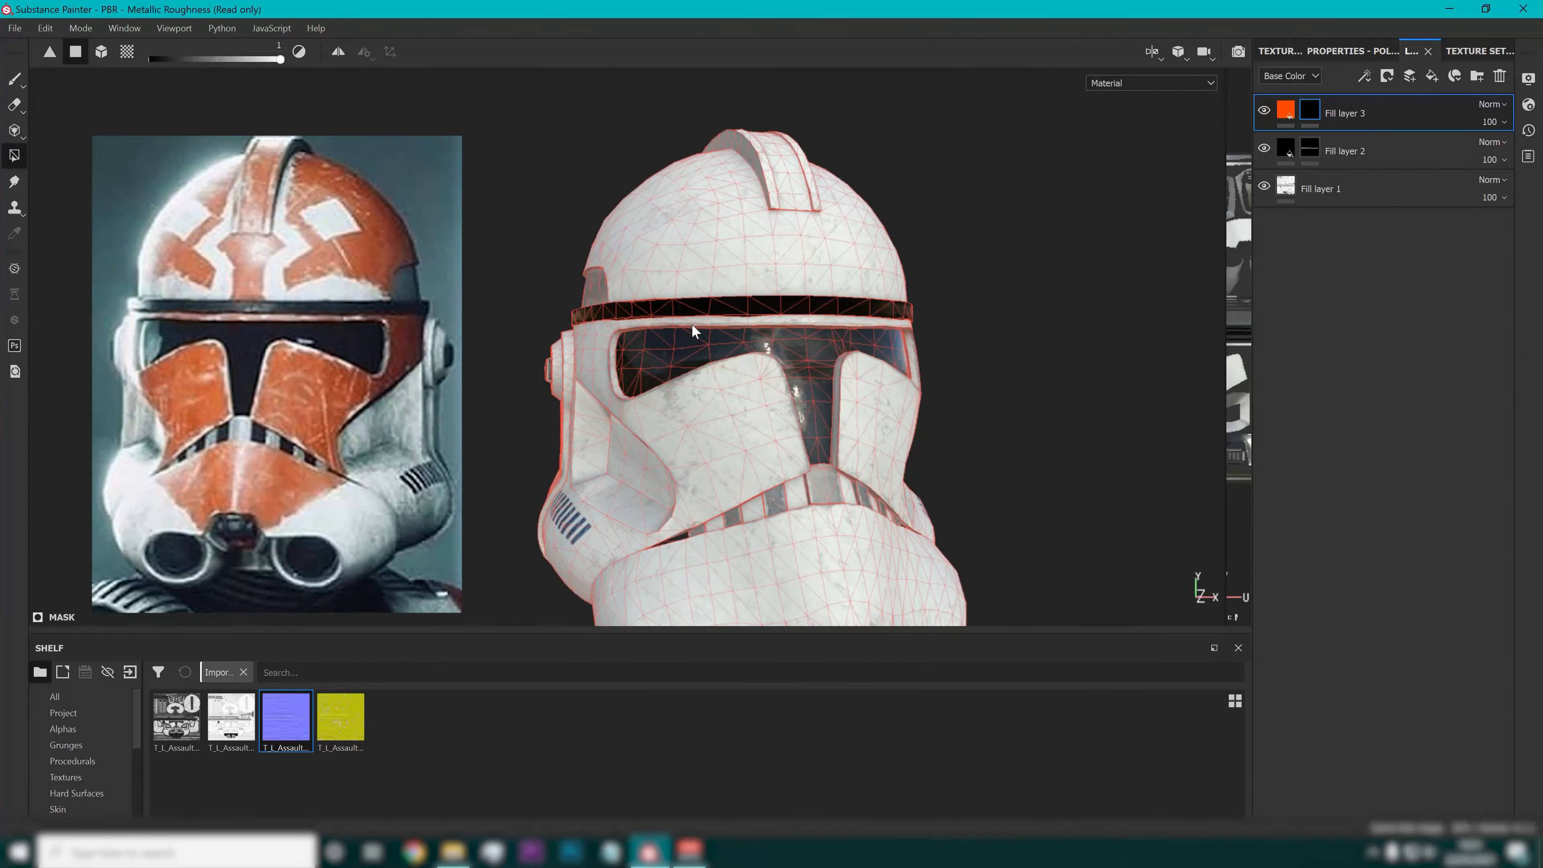
{"action": "left_click_drag", "start_coordinate": [692, 331], "coordinate": [726, 352], "text": "alt"}
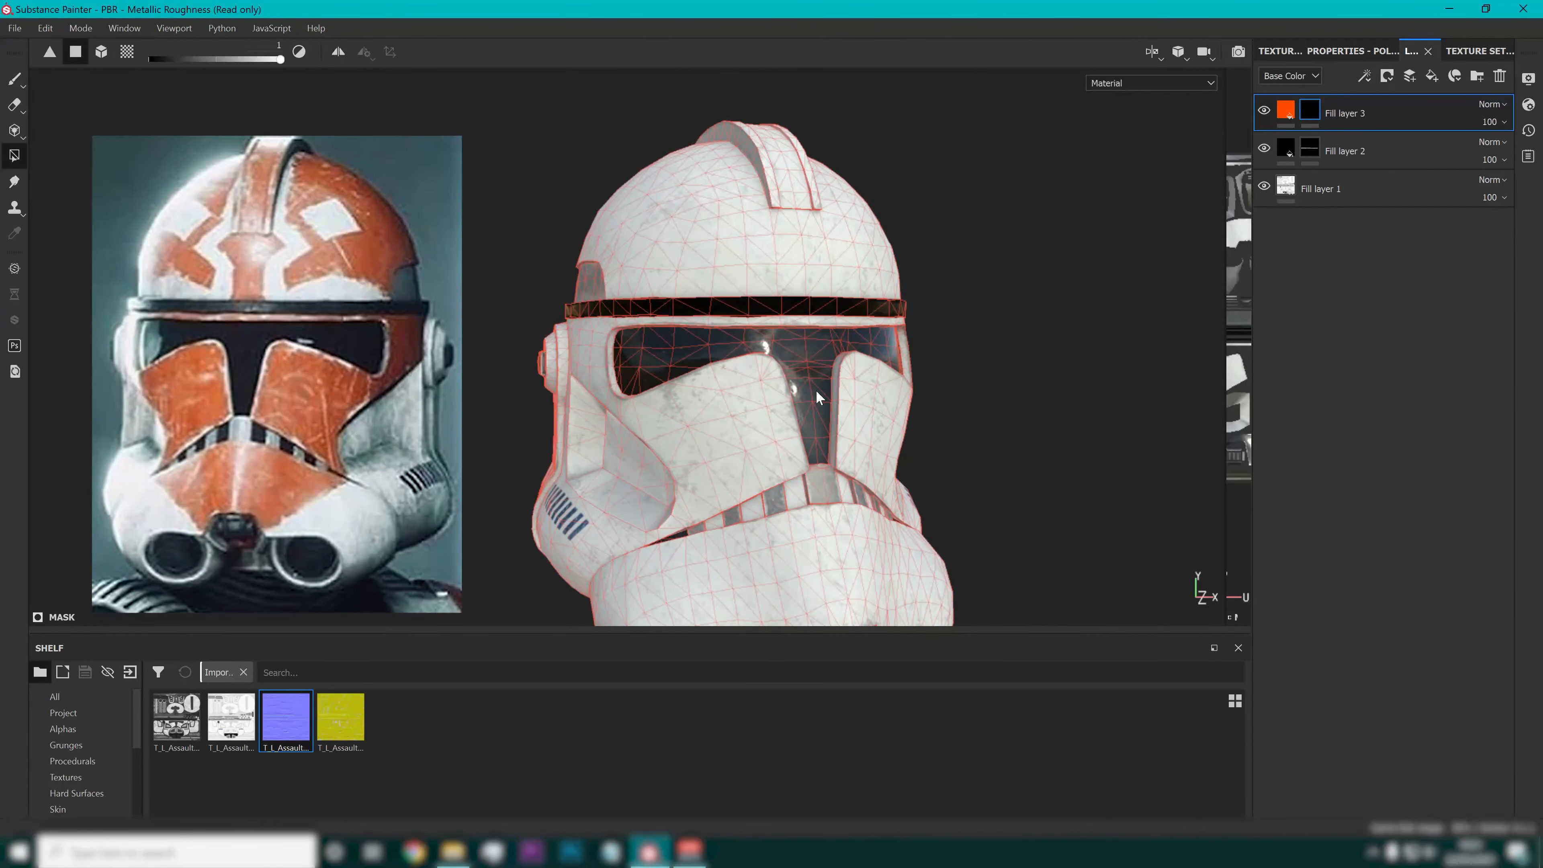
{"action": "scroll", "coordinate": [712, 342], "scroll_direction": "up", "scroll_amount": 5}
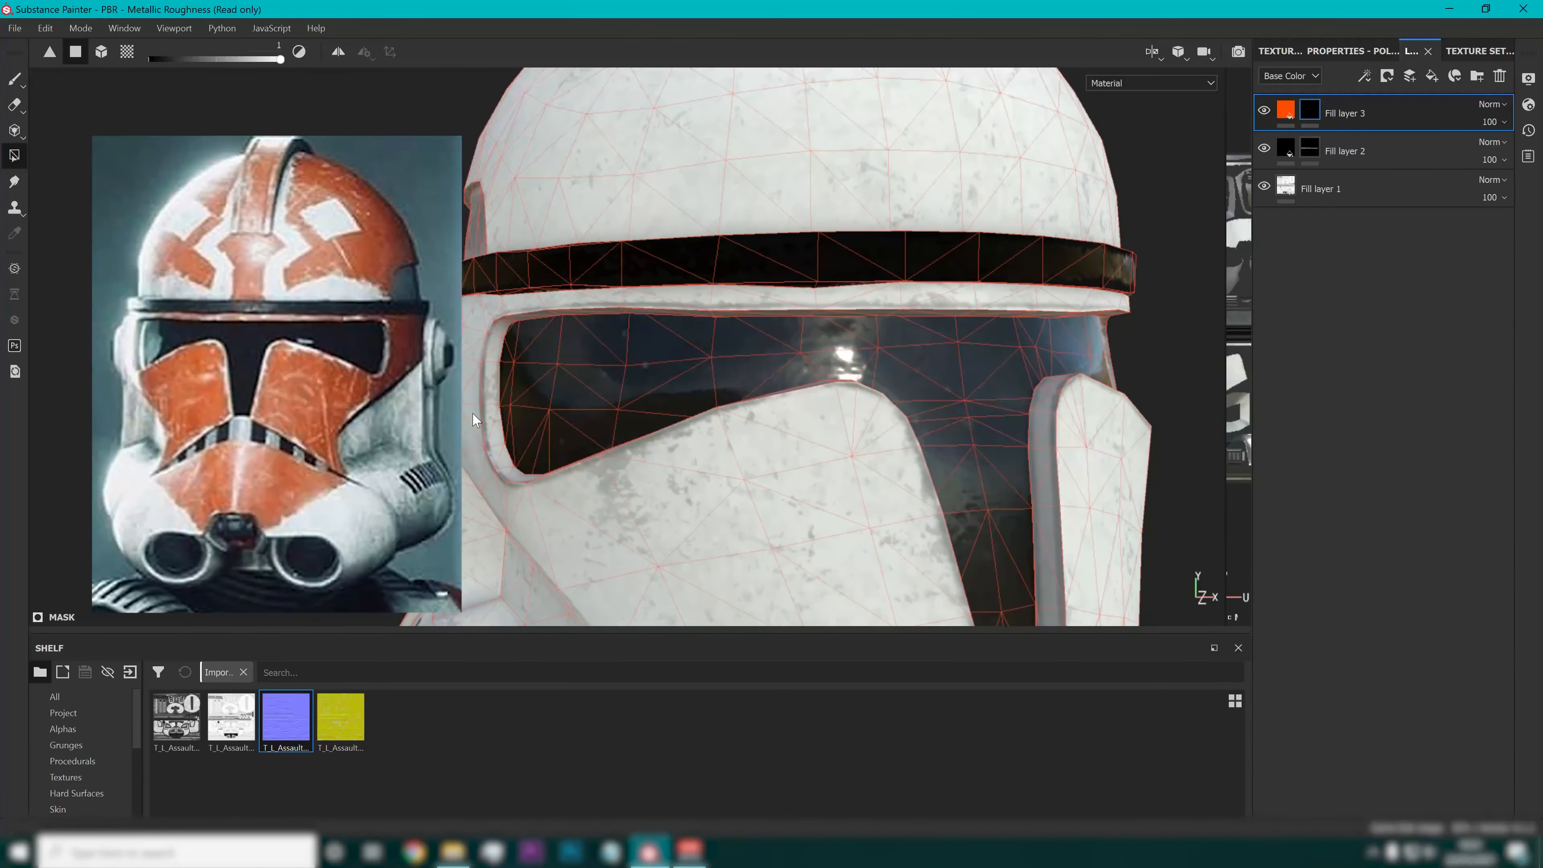
{"action": "left_click_drag", "start_coordinate": [674, 388], "coordinate": [640, 424], "text": "alt"}
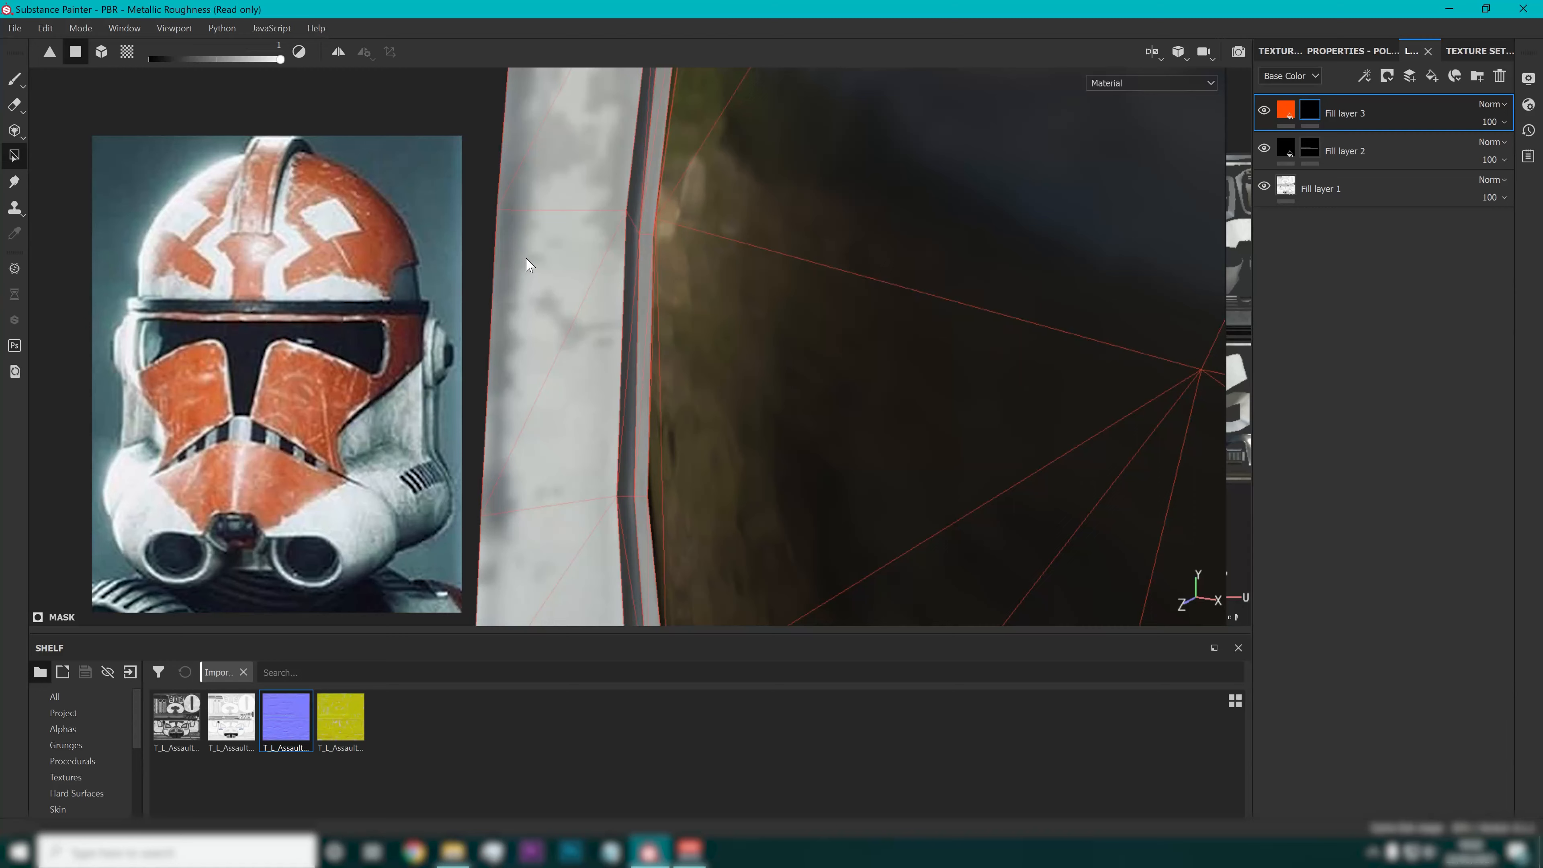
{"action": "left_click_drag", "start_coordinate": [517, 268], "coordinate": [814, 368], "text": "alt"}
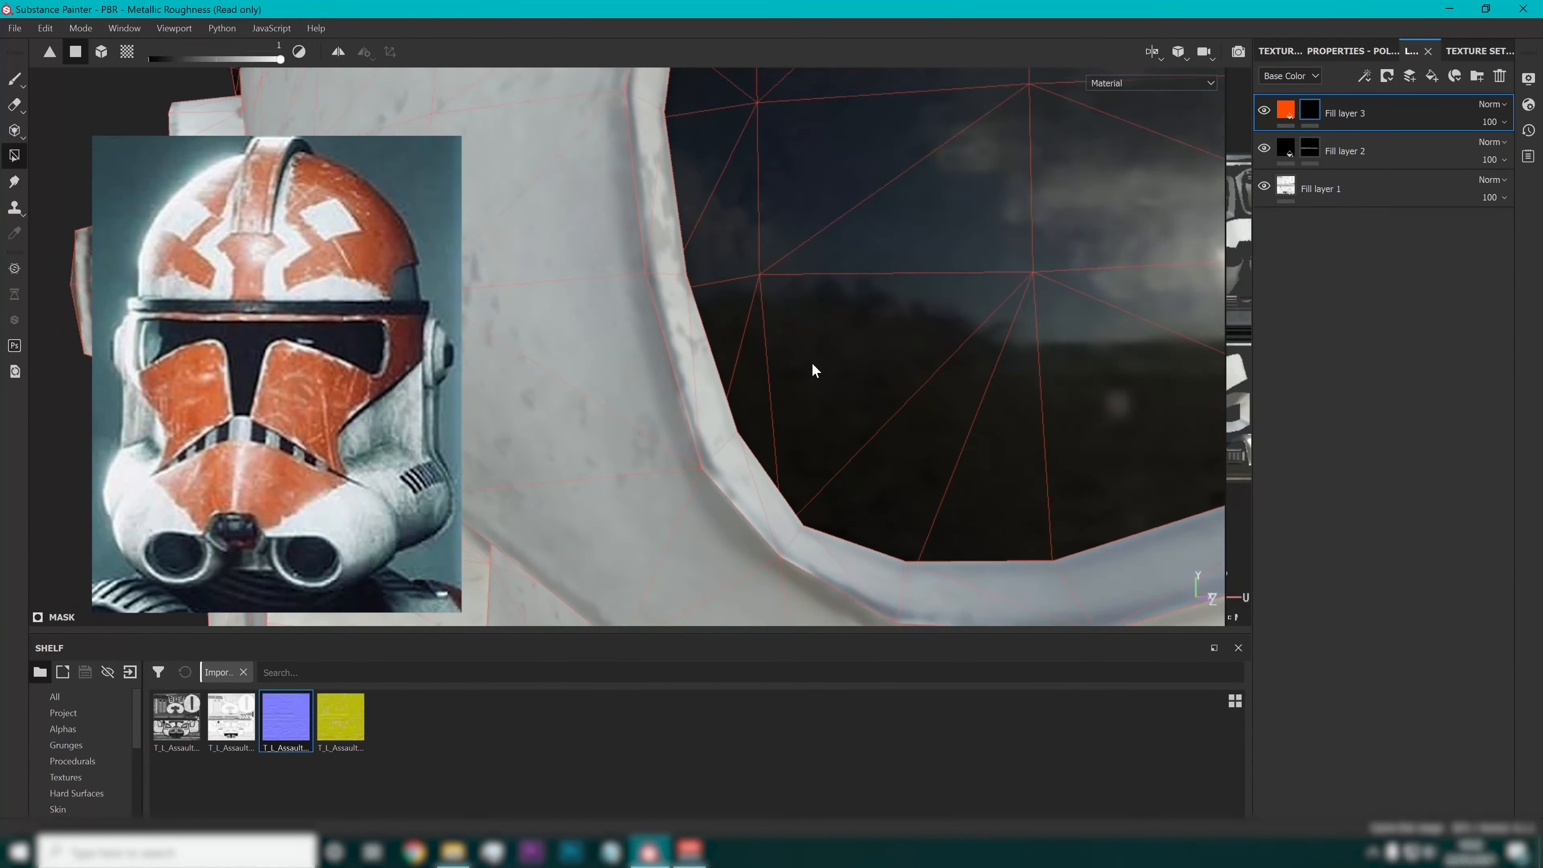
{"action": "scroll", "coordinate": [811, 362], "scroll_direction": "down", "scroll_amount": 6}
{"action": "middle_click_drag", "start_coordinate": [890, 409], "coordinate": [581, 373], "text": "alt"}
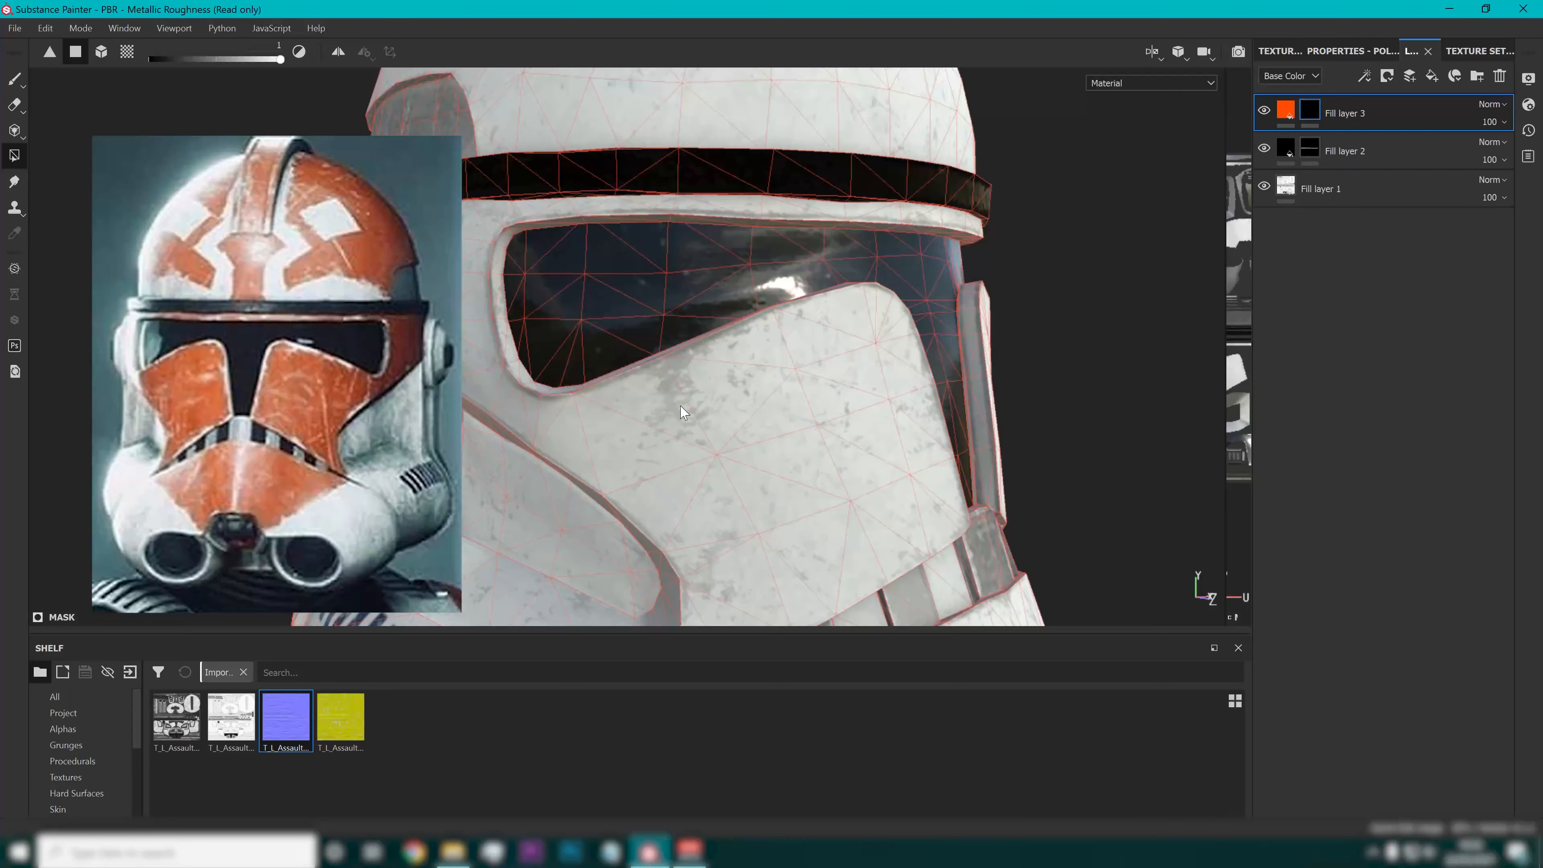
{"action": "scroll", "coordinate": [682, 412], "scroll_direction": "down", "scroll_amount": 3}
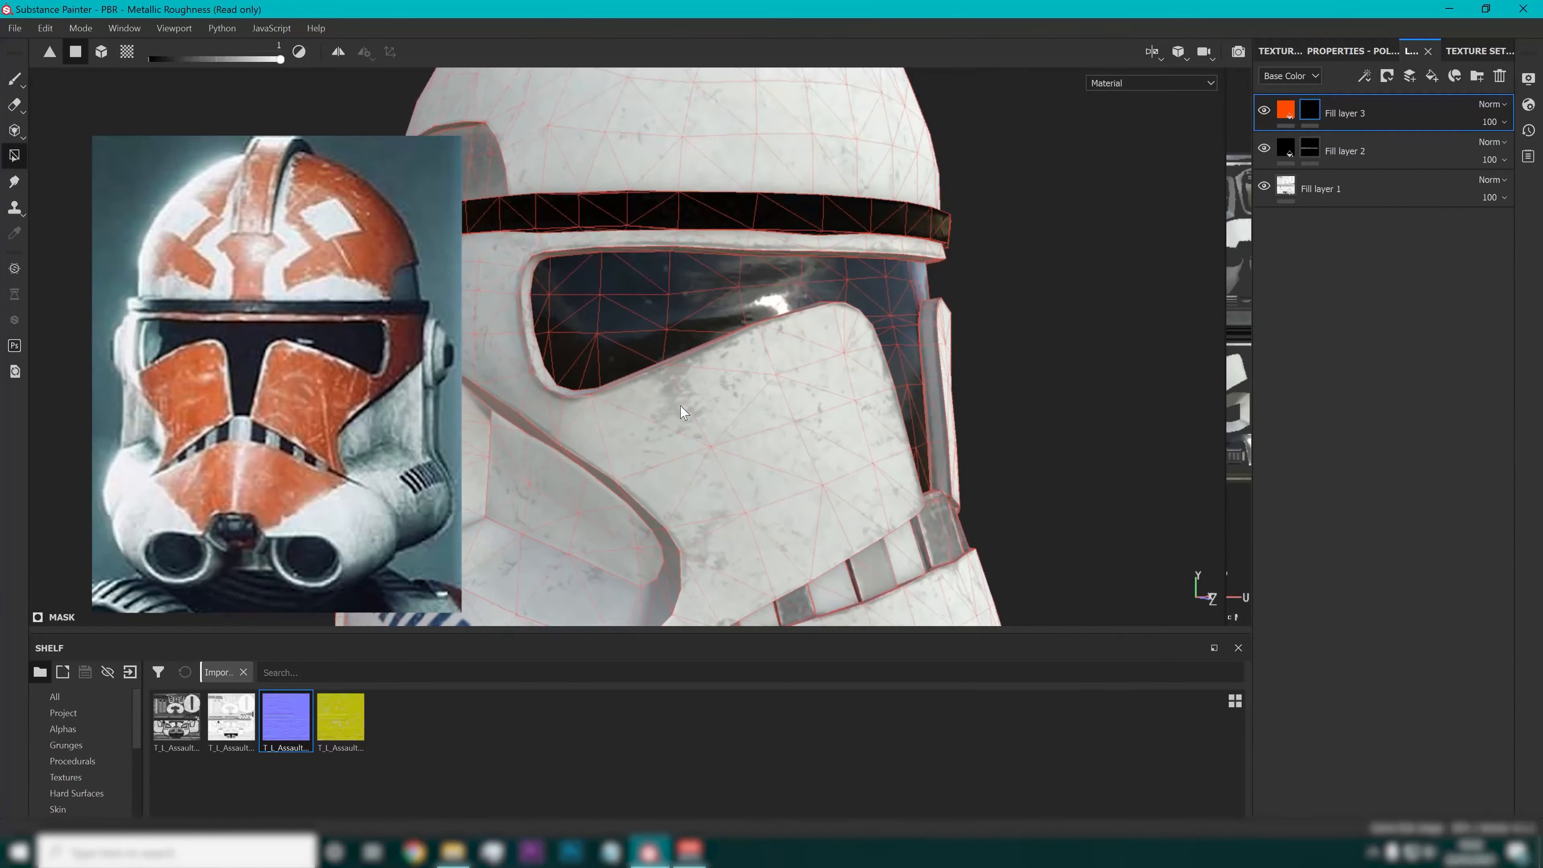
{"action": "left_click_drag", "start_coordinate": [684, 412], "coordinate": [584, 341], "text": "alt"}
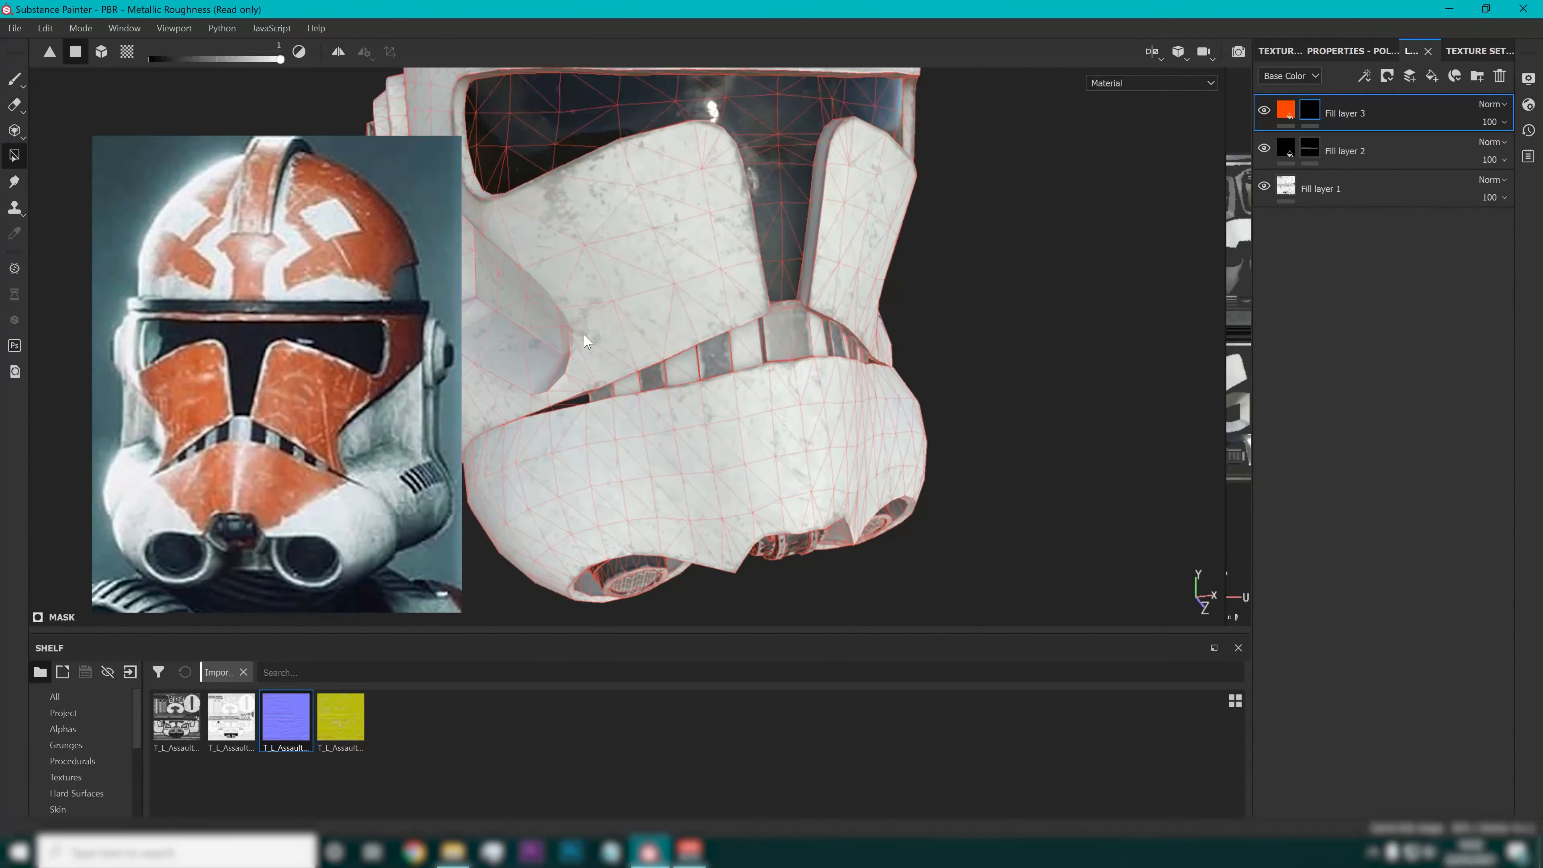
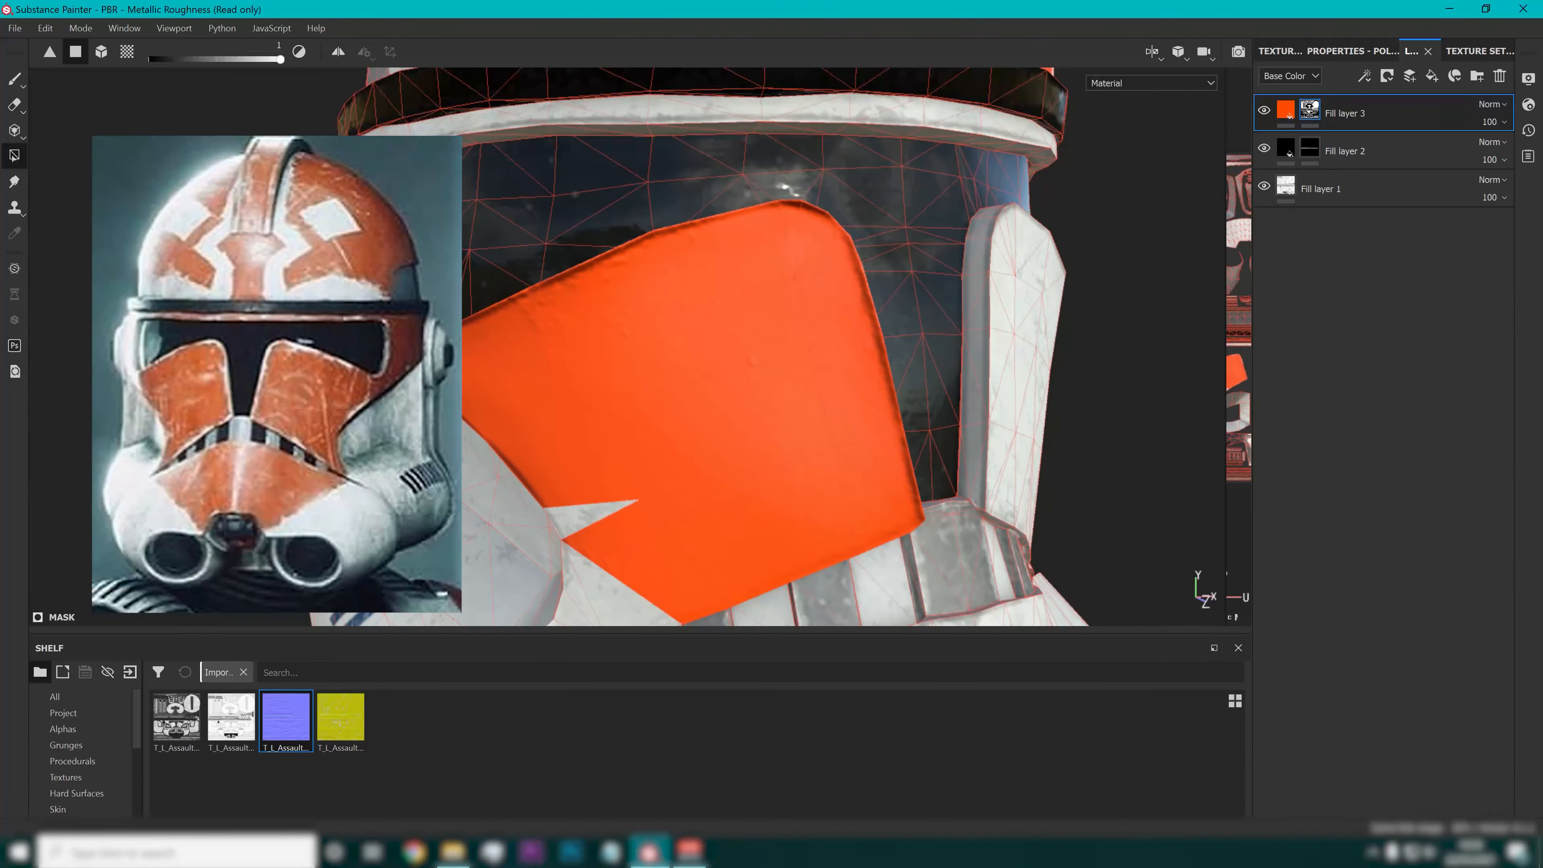
Fill the remaining cheek, visor surround and dome polygons with orange in Fill layer 3's mask.
{"action": "left_click_drag", "start_coordinate": [607, 377], "coordinate": [759, 377], "text": "alt"}
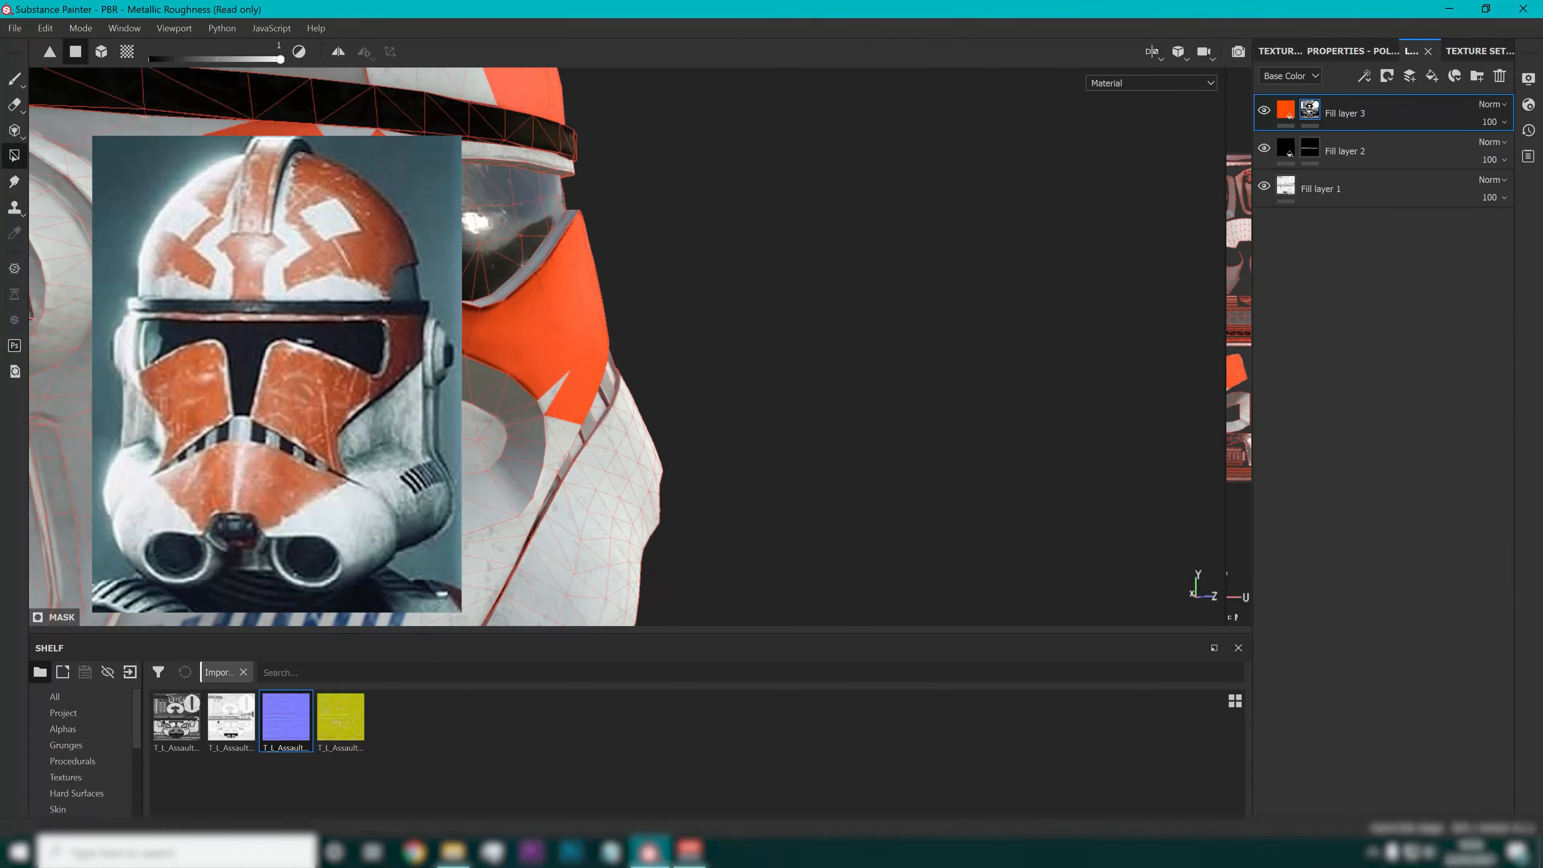
{"action": "left_click_drag", "start_coordinate": [547, 340], "coordinate": [699, 340], "text": "alt"}
{"action": "left_click", "coordinate": [565, 313]}
{"action": "left_click_drag", "start_coordinate": [790, 395], "coordinate": [589, 394], "text": "alt"}
{"action": "left_click_drag", "start_coordinate": [686, 301], "coordinate": [1085, 299]}
{"action": "scroll", "coordinate": [788, 280], "scroll_direction": "up", "scroll_amount": 3}
{"action": "left_click_drag", "start_coordinate": [911, 341], "coordinate": [1107, 338], "text": "alt"}
{"action": "left_click_drag", "start_coordinate": [1107, 338], "coordinate": [533, 313], "text": "alt"}
{"action": "mouse_move", "coordinate": [545, 540]}
{"action": "left_mouse_down", "text": "alt"}
{"action": "mouse_move", "coordinate": [665, 372]}
{"action": "mouse_move", "coordinate": [557, 317]}
{"action": "mouse_move", "coordinate": [679, 497]}
{"action": "mouse_move", "coordinate": [642, 164]}
{"action": "mouse_move", "coordinate": [517, 190]}
{"action": "mouse_move", "coordinate": [613, 149]}
{"action": "mouse_move", "coordinate": [775, 351]}
{"action": "mouse_move", "coordinate": [505, 533]}
{"action": "mouse_move", "coordinate": [820, 243]}
{"action": "mouse_move", "coordinate": [814, 204]}
{"action": "mouse_move", "coordinate": [477, 322]}
{"action": "mouse_move", "coordinate": [588, 369]}
{"action": "mouse_move", "coordinate": [726, 469]}
{"action": "mouse_move", "coordinate": [703, 286]}
{"action": "mouse_move", "coordinate": [787, 300]}
{"action": "mouse_move", "coordinate": [754, 304]}
{"action": "left_mouse_up", "text": "alt"}
{"action": "left_click", "coordinate": [679, 497]}
{"action": "scroll", "coordinate": [588, 368], "scroll_direction": "up", "scroll_amount": 3}
{"action": "scroll", "coordinate": [726, 469], "scroll_direction": "down", "scroll_amount": 3}
{"action": "left_click_drag", "start_coordinate": [753, 304], "coordinate": [608, 340], "text": "alt"}
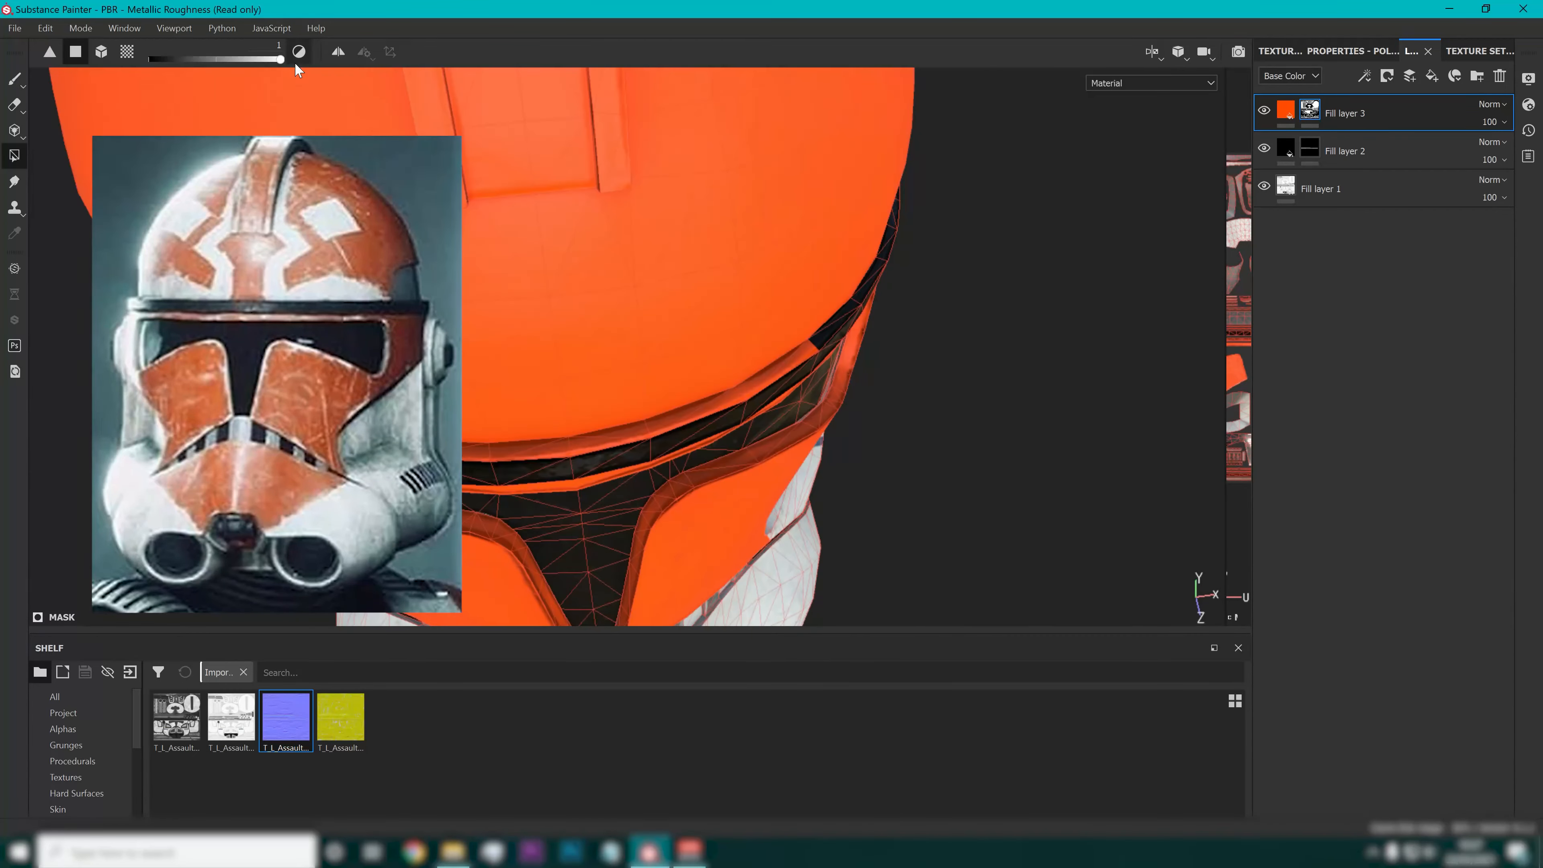
Set the polygon fill value to 0 and erase unwanted orange polygons around the cheeks and jaw.
{"action": "left_click", "coordinate": [299, 52]}
{"action": "left_click_drag", "start_coordinate": [608, 255], "coordinate": [902, 427], "text": "alt"}
{"action": "scroll", "coordinate": [648, 434], "scroll_direction": "up", "scroll_amount": 3}
{"action": "scroll", "coordinate": [648, 434], "scroll_direction": "down", "scroll_amount": 5}
{"action": "scroll", "coordinate": [512, 376], "scroll_direction": "up", "scroll_amount": 3}
{"action": "scroll", "coordinate": [656, 365], "scroll_direction": "up", "scroll_amount": 3}
{"action": "key", "text": "1"}
{"action": "mouse_move", "coordinate": [512, 376]}
{"action": "left_mouse_down", "text": "alt"}
{"action": "mouse_move", "coordinate": [850, 377]}
{"action": "mouse_move", "coordinate": [790, 450]}
{"action": "mouse_move", "coordinate": [547, 450]}
{"action": "mouse_move", "coordinate": [747, 447]}
{"action": "left_mouse_up", "text": "alt"}
{"action": "scroll", "coordinate": [668, 365], "scroll_direction": "down", "scroll_amount": 3}
{"action": "left_click", "coordinate": [823, 487], "text": "shift"}
{"action": "scroll", "coordinate": [822, 488], "scroll_direction": "down", "scroll_amount": 3}
{"action": "scroll", "coordinate": [789, 304], "scroll_direction": "up", "scroll_amount": 3}
{"action": "left_click", "coordinate": [903, 232]}
{"action": "left_click", "coordinate": [509, 479], "text": "shift"}
{"action": "scroll", "coordinate": [729, 365], "scroll_direction": "up", "scroll_amount": 2}
{"action": "key", "text": "4"}
{"action": "mouse_move", "coordinate": [692, 274]}
{"action": "left_mouse_down"}
{"action": "mouse_move", "coordinate": [732, 364]}
{"action": "mouse_move", "coordinate": [711, 511]}
{"action": "mouse_move", "coordinate": [552, 480]}
{"action": "mouse_move", "coordinate": [577, 291]}
{"action": "mouse_move", "coordinate": [545, 451]}
{"action": "mouse_move", "coordinate": [505, 401]}
{"action": "mouse_move", "coordinate": [476, 454]}
{"action": "mouse_move", "coordinate": [508, 298]}
{"action": "left_mouse_up"}
{"action": "left_click_drag", "start_coordinate": [948, 377], "coordinate": [832, 335], "text": "alt"}
{"action": "mouse_move", "coordinate": [820, 316]}
{"action": "left_mouse_down"}
{"action": "mouse_move", "coordinate": [869, 331]}
{"action": "mouse_move", "coordinate": [811, 519]}
{"action": "mouse_move", "coordinate": [905, 341]}
{"action": "mouse_move", "coordinate": [958, 404]}
{"action": "mouse_move", "coordinate": [787, 396]}
{"action": "mouse_move", "coordinate": [783, 425]}
{"action": "left_mouse_up"}
{"action": "scroll", "coordinate": [957, 409], "scroll_direction": "up", "scroll_amount": 4}
Brush Fill layer 3's mask along the edges of the orange panels on the lower face.
{"action": "key", "text": "1"}
{"action": "right_click_drag", "start_coordinate": [789, 419], "coordinate": [829, 419], "text": "ctrl"}
{"action": "mouse_move", "coordinate": [814, 410]}
{"action": "left_mouse_down"}
{"action": "mouse_move", "coordinate": [724, 534]}
{"action": "mouse_move", "coordinate": [871, 489]}
{"action": "mouse_move", "coordinate": [948, 349]}
{"action": "left_mouse_up"}
{"action": "mouse_move", "coordinate": [948, 349]}
{"action": "left_mouse_down", "text": "alt"}
{"action": "mouse_move", "coordinate": [795, 334]}
{"action": "mouse_move", "coordinate": [710, 449]}
{"action": "left_mouse_up", "text": "alt"}
{"action": "left_click_drag", "start_coordinate": [729, 450], "coordinate": [872, 349], "text": "alt"}
{"action": "mouse_move", "coordinate": [875, 349]}
{"action": "left_mouse_down"}
{"action": "mouse_move", "coordinate": [928, 353]}
{"action": "mouse_move", "coordinate": [838, 301]}
{"action": "left_mouse_up"}
{"action": "scroll", "coordinate": [838, 300], "scroll_direction": "down", "scroll_amount": 4}
{"action": "left_click_drag", "start_coordinate": [838, 301], "coordinate": [558, 320], "text": "alt"}
{"action": "left_click_drag", "start_coordinate": [659, 371], "coordinate": [472, 462]}
{"action": "middle_click_drag", "start_coordinate": [472, 462], "coordinate": [662, 338], "text": "alt"}
{"action": "mouse_move", "coordinate": [686, 285]}
{"action": "left_mouse_down"}
{"action": "mouse_move", "coordinate": [819, 242]}
{"action": "mouse_move", "coordinate": [644, 358]}
{"action": "mouse_move", "coordinate": [695, 355]}
{"action": "mouse_move", "coordinate": [692, 304]}
{"action": "mouse_move", "coordinate": [769, 381]}
{"action": "left_mouse_up"}
{"action": "key", "text": "ctrl+z"}
{"action": "key", "text": "ctrl+z"}
Correct the orange mask at the cheek panel's lower corner beside the dark mouth slot, combining polygon fill and brush.
{"action": "key", "text": "4"}
{"action": "left_click_drag", "start_coordinate": [713, 188], "coordinate": [665, 448], "text": "alt"}
{"action": "scroll", "coordinate": [637, 472], "scroll_direction": "down", "scroll_amount": 5}
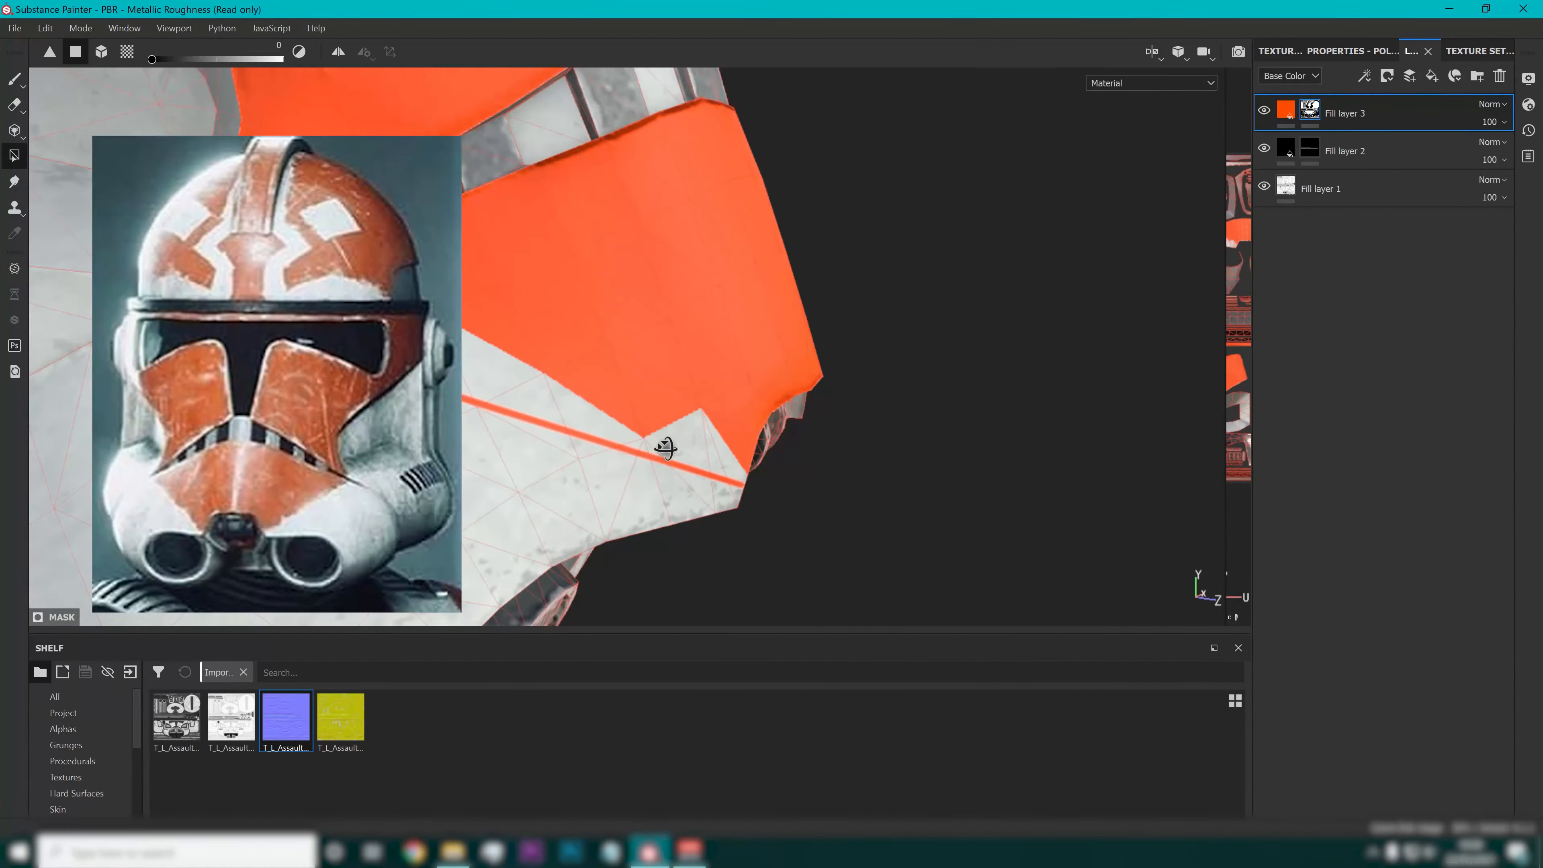
{"action": "scroll", "coordinate": [664, 448], "scroll_direction": "up", "scroll_amount": 5}
{"action": "key", "text": "x"}
{"action": "left_click", "coordinate": [495, 346]}
{"action": "scroll", "coordinate": [754, 365], "scroll_direction": "up", "scroll_amount": 3}
{"action": "key", "text": "1"}
{"action": "mouse_move", "coordinate": [489, 382]}
{"action": "left_mouse_down", "text": "alt"}
{"action": "mouse_move", "coordinate": [754, 365]}
{"action": "mouse_move", "coordinate": [574, 340]}
{"action": "left_mouse_up", "text": "alt"}
{"action": "key", "text": "4"}
{"action": "key", "text": "x"}
{"action": "left_click", "coordinate": [517, 310]}
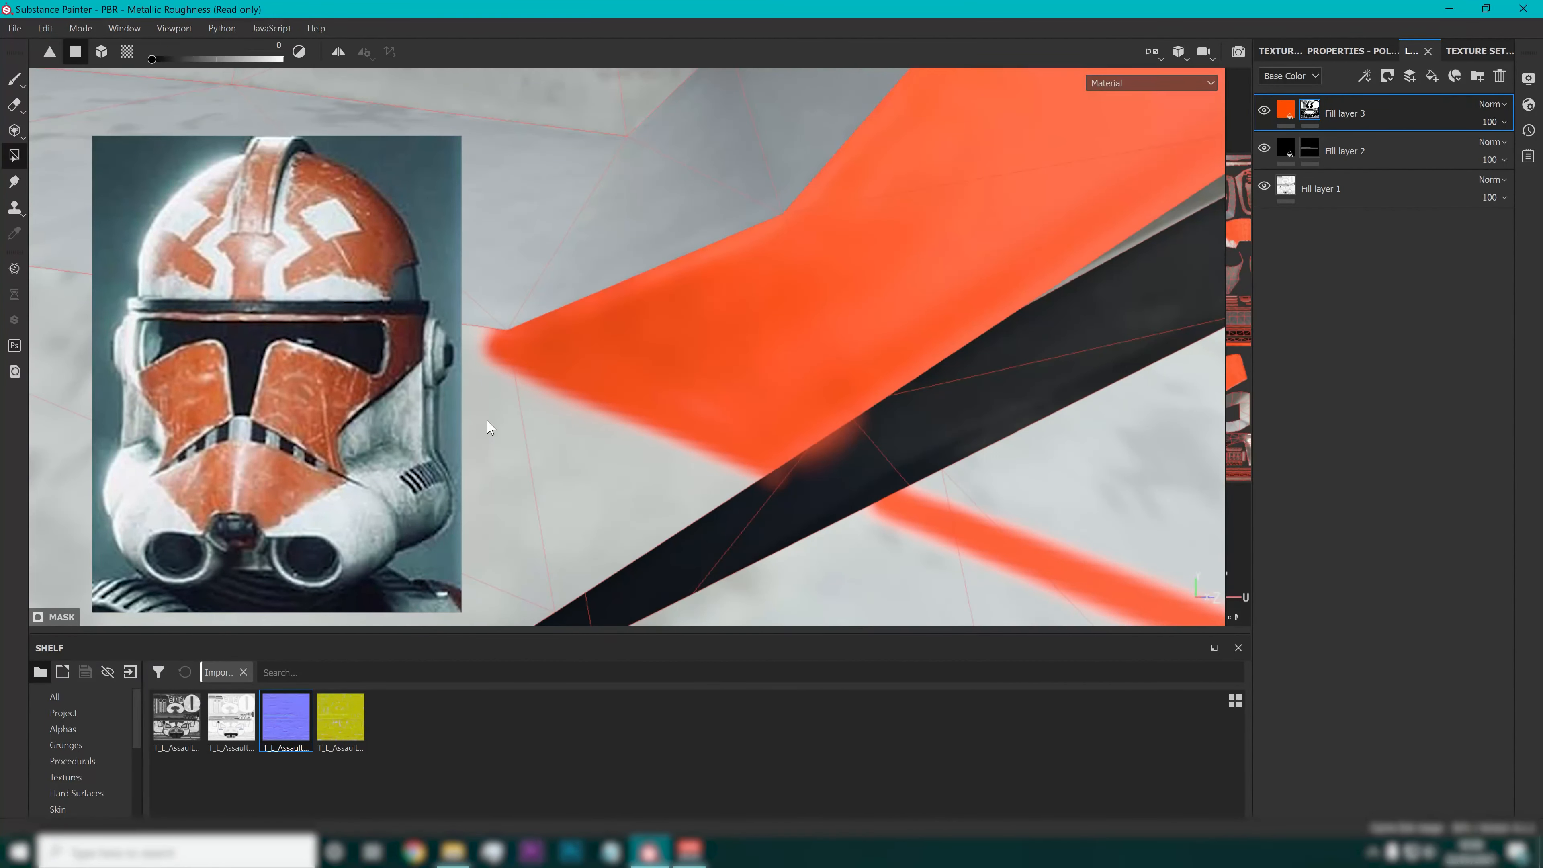
Paint orange with a size 3 brush into the jagged gaps between the chin panel and its thin diagonal guide line.
{"action": "mouse_move", "coordinate": [814, 450]}
{"action": "left_mouse_down", "text": "alt"}
{"action": "mouse_move", "coordinate": [775, 463]}
{"action": "mouse_move", "coordinate": [700, 386]}
{"action": "mouse_move", "coordinate": [782, 414]}
{"action": "left_mouse_up", "text": "alt"}
{"action": "key", "text": "1"}
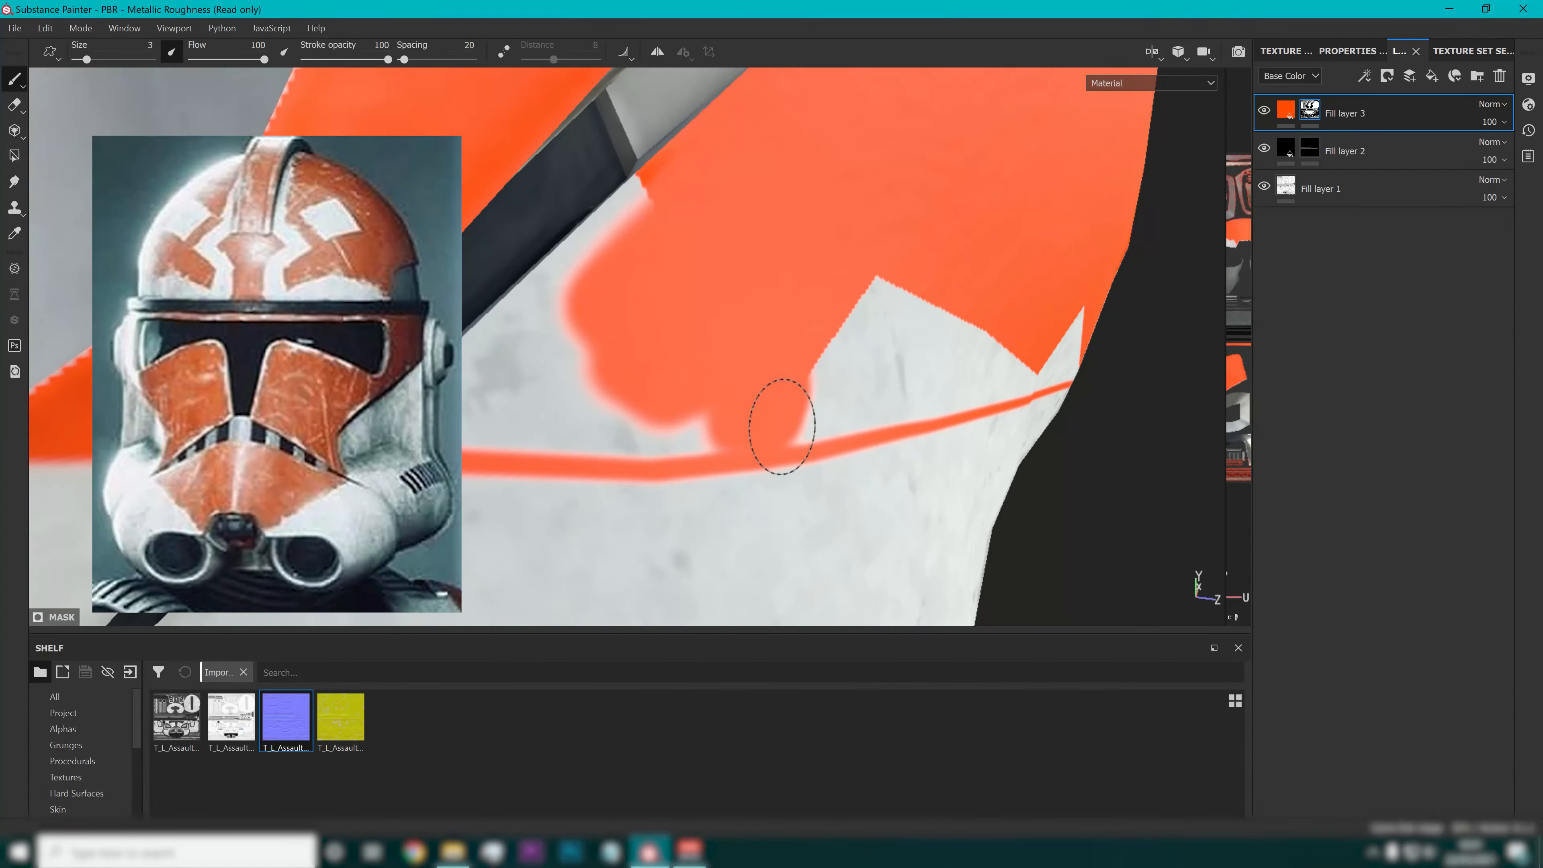
{"action": "mouse_move", "coordinate": [550, 285]}
{"action": "left_mouse_down", "text": "alt"}
{"action": "mouse_move", "coordinate": [464, 303]}
{"action": "mouse_move", "coordinate": [603, 439]}
{"action": "mouse_move", "coordinate": [656, 420]}
{"action": "left_mouse_up", "text": "alt"}
{"action": "left_click_drag", "start_coordinate": [516, 398], "coordinate": [712, 375]}
{"action": "scroll", "coordinate": [712, 376], "scroll_direction": "down", "scroll_amount": 3}
{"action": "mouse_move", "coordinate": [492, 237]}
{"action": "left_mouse_down"}
{"action": "mouse_move", "coordinate": [565, 273]}
{"action": "mouse_move", "coordinate": [546, 316]}
{"action": "left_mouse_up"}
{"action": "scroll", "coordinate": [547, 316], "scroll_direction": "up", "scroll_amount": 2}
{"action": "mouse_move", "coordinate": [750, 420]}
{"action": "left_mouse_down"}
{"action": "mouse_move", "coordinate": [802, 407]}
{"action": "mouse_move", "coordinate": [568, 430]}
{"action": "mouse_move", "coordinate": [493, 262]}
{"action": "mouse_move", "coordinate": [734, 376]}
{"action": "mouse_move", "coordinate": [608, 340]}
{"action": "left_mouse_up"}
{"action": "scroll", "coordinate": [568, 430], "scroll_direction": "down", "scroll_amount": 5}
{"action": "scroll", "coordinate": [493, 262], "scroll_direction": "down", "scroll_amount": 3}
Set the polygon fill value to 1 and fill the remaining white dome polygons above the grey side band with orange.
{"action": "left_click", "coordinate": [14, 155]}
{"action": "left_click_drag", "start_coordinate": [516, 292], "coordinate": [748, 316]}
{"action": "left_click", "coordinate": [299, 52]}
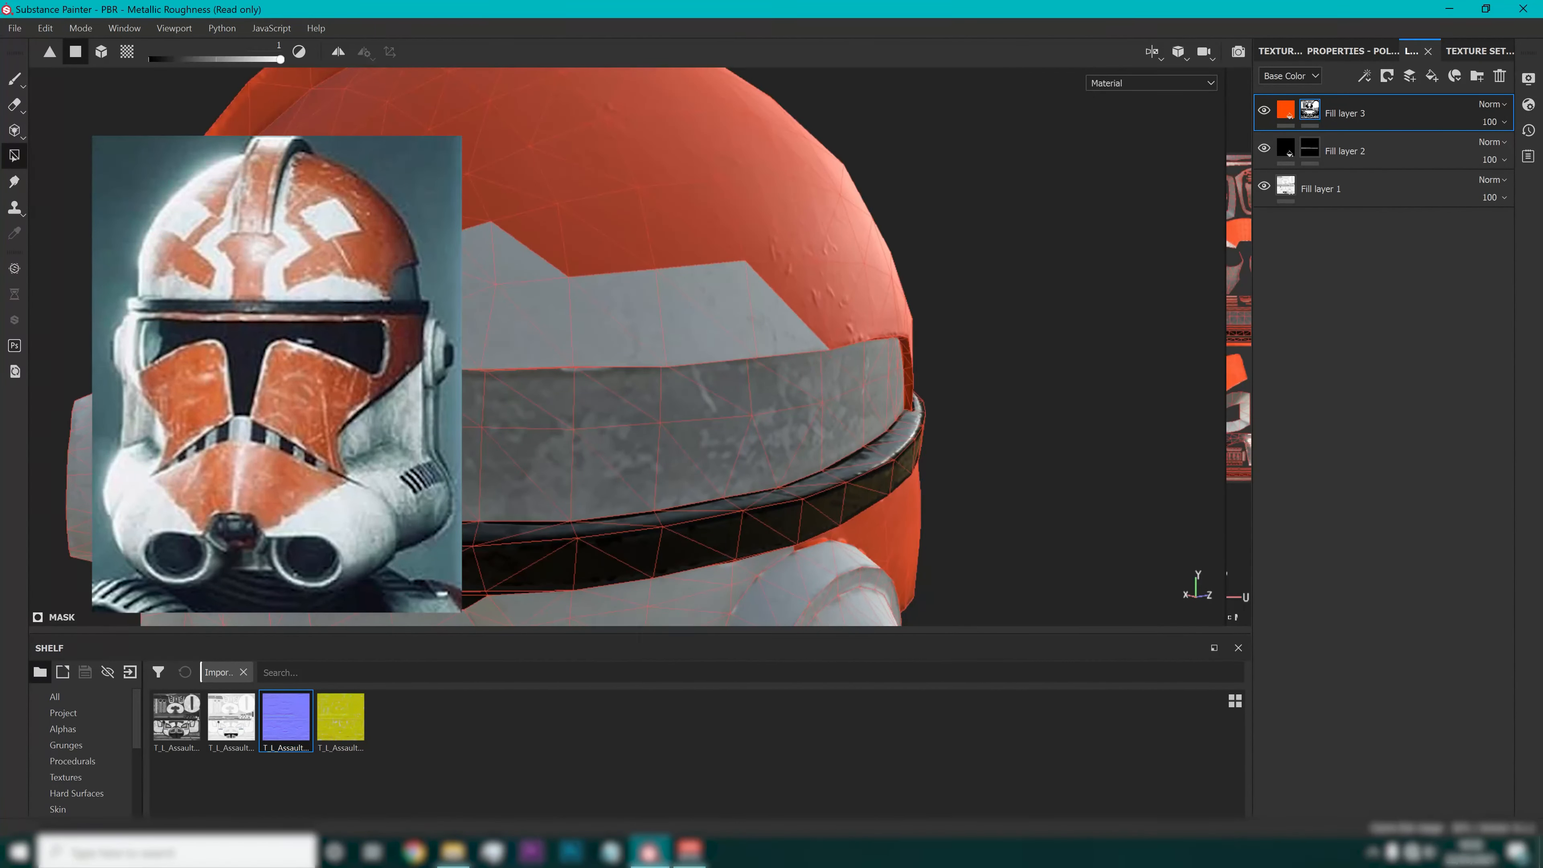
{"action": "left_click", "coordinate": [477, 328]}
{"action": "left_click", "coordinate": [522, 264]}
{"action": "left_click_drag", "start_coordinate": [521, 315], "coordinate": [778, 323]}
{"action": "mouse_move", "coordinate": [777, 322]}
{"action": "left_mouse_down", "text": "alt"}
{"action": "mouse_move", "coordinate": [465, 404]}
{"action": "mouse_move", "coordinate": [613, 372]}
{"action": "mouse_move", "coordinate": [790, 377]}
{"action": "left_mouse_up", "text": "alt"}
{"action": "mouse_move", "coordinate": [789, 377]}
{"action": "left_mouse_down", "text": "alt"}
{"action": "mouse_move", "coordinate": [558, 420]}
{"action": "mouse_move", "coordinate": [522, 383]}
{"action": "left_mouse_up", "text": "alt"}
{"action": "mouse_move", "coordinate": [522, 383]}
{"action": "left_mouse_down"}
{"action": "mouse_move", "coordinate": [465, 414]}
{"action": "mouse_move", "coordinate": [740, 420]}
{"action": "mouse_move", "coordinate": [603, 344]}
{"action": "mouse_move", "coordinate": [713, 349]}
{"action": "mouse_move", "coordinate": [607, 358]}
{"action": "mouse_move", "coordinate": [686, 371]}
{"action": "left_mouse_up"}
{"action": "left_click_drag", "start_coordinate": [486, 404], "coordinate": [670, 427]}
{"action": "left_click_drag", "start_coordinate": [670, 427], "coordinate": [620, 389], "text": "alt"}
{"action": "mouse_move", "coordinate": [465, 377]}
{"action": "left_mouse_down"}
{"action": "mouse_move", "coordinate": [466, 290]}
{"action": "mouse_move", "coordinate": [641, 408]}
{"action": "mouse_move", "coordinate": [619, 340]}
{"action": "left_mouse_up"}
{"action": "left_click_drag", "start_coordinate": [619, 340], "coordinate": [644, 261], "text": "alt"}
{"action": "left_click_drag", "start_coordinate": [644, 262], "coordinate": [571, 328], "text": "alt"}
{"action": "scroll", "coordinate": [568, 365], "scroll_direction": "down", "scroll_amount": 8}
{"action": "left_click_drag", "start_coordinate": [480, 389], "coordinate": [513, 353], "text": "alt"}
{"action": "scroll", "coordinate": [514, 352], "scroll_direction": "up", "scroll_amount": 5}
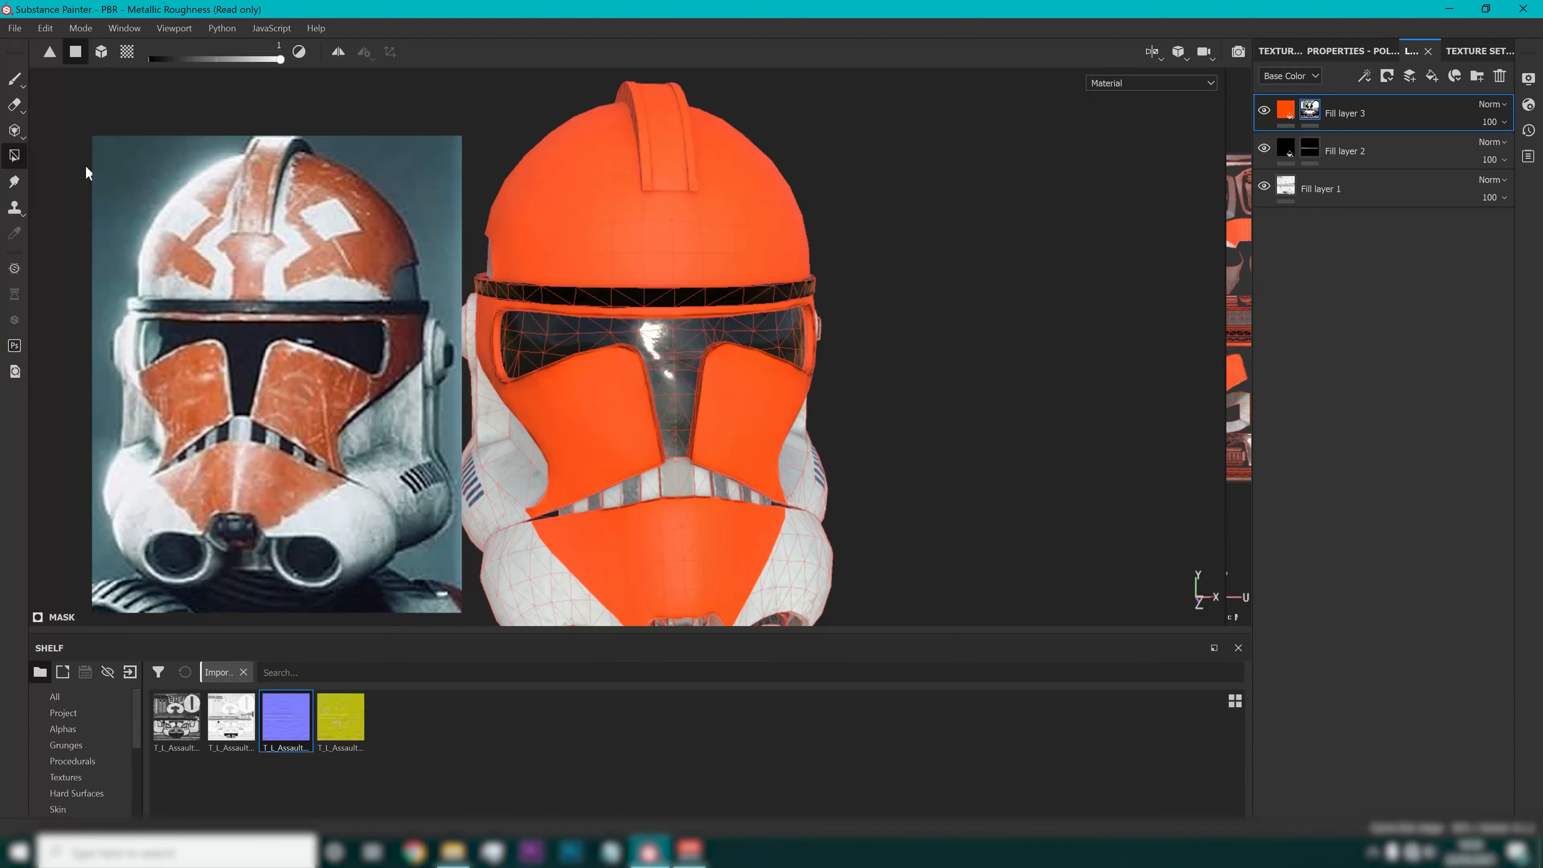
Switch to the Paint brush, check the orange pattern from the front, and turn on symmetry.
{"action": "left_click", "coordinate": [19, 89]}
{"action": "scroll", "coordinate": [730, 371], "scroll_direction": "down", "scroll_amount": 3}
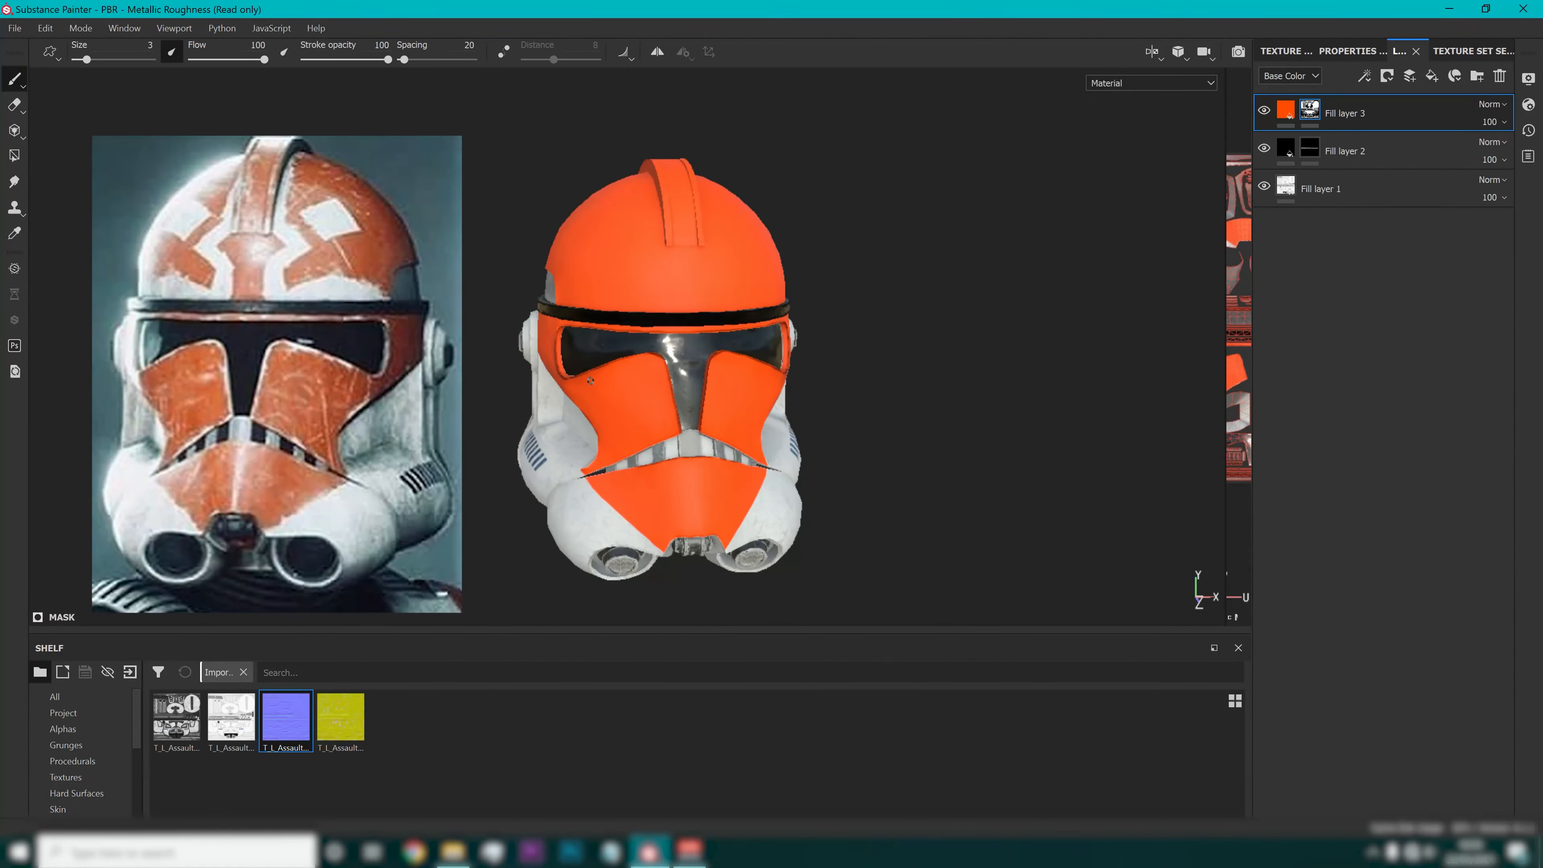
{"action": "mouse_move", "coordinate": [732, 372]}
{"action": "left_mouse_down", "text": "alt"}
{"action": "mouse_move", "coordinate": [827, 389]}
{"action": "mouse_move", "coordinate": [754, 386]}
{"action": "mouse_move", "coordinate": [783, 389]}
{"action": "mouse_move", "coordinate": [941, 388]}
{"action": "mouse_move", "coordinate": [230, 392]}
{"action": "mouse_move", "coordinate": [621, 396]}
{"action": "mouse_move", "coordinate": [759, 381]}
{"action": "mouse_move", "coordinate": [650, 411]}
{"action": "left_mouse_up", "text": "alt"}
{"action": "scroll", "coordinate": [771, 383], "scroll_direction": "down", "scroll_amount": 2}
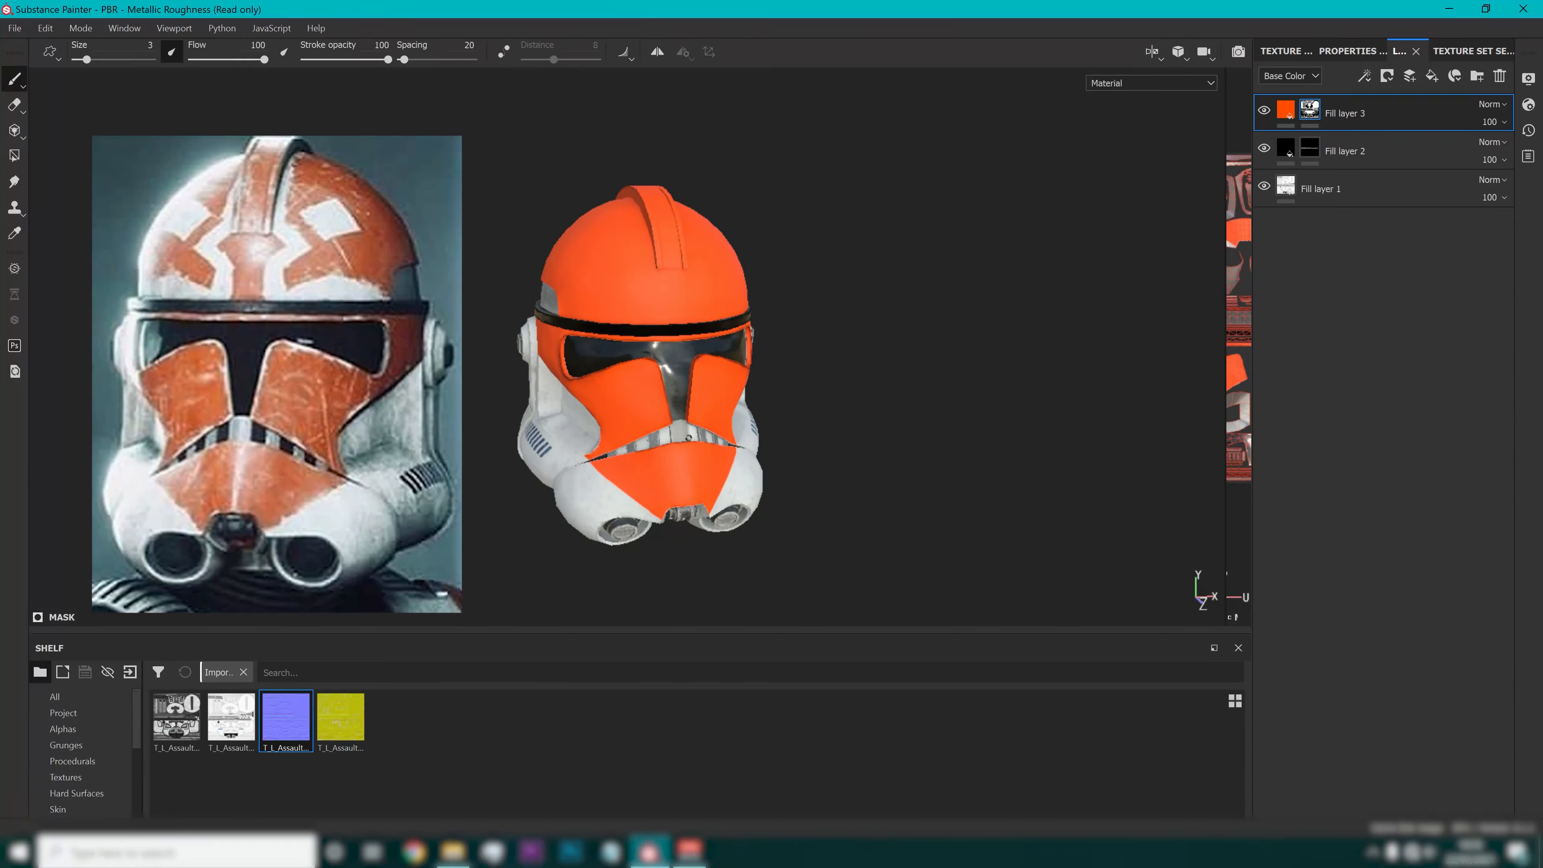
{"action": "scroll", "coordinate": [686, 437], "scroll_direction": "up", "scroll_amount": 2}
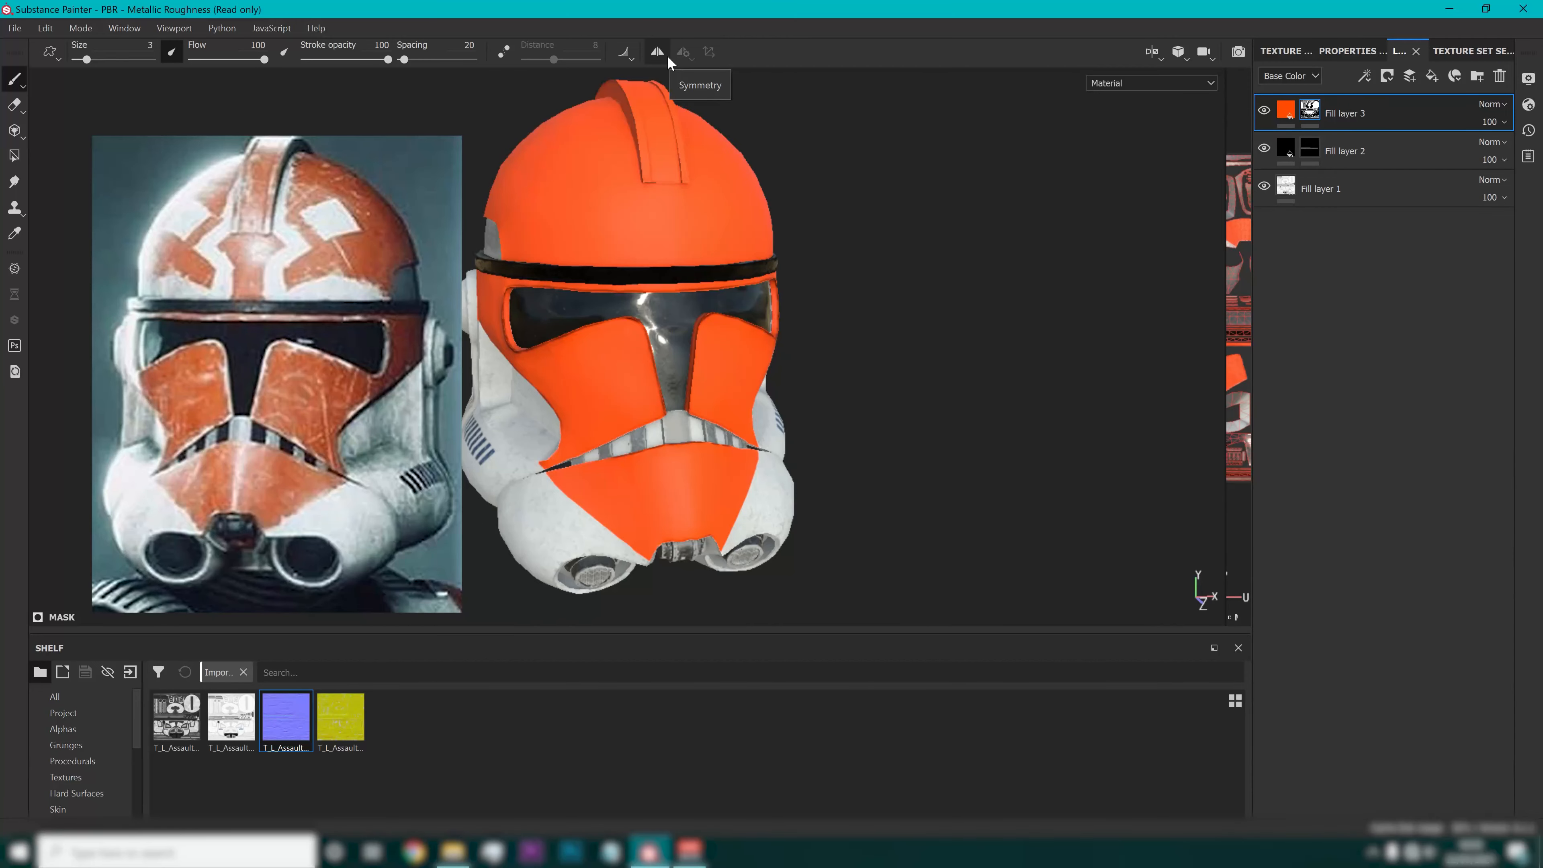
{"action": "left_click_drag", "start_coordinate": [836, 297], "coordinate": [733, 308], "text": "alt"}
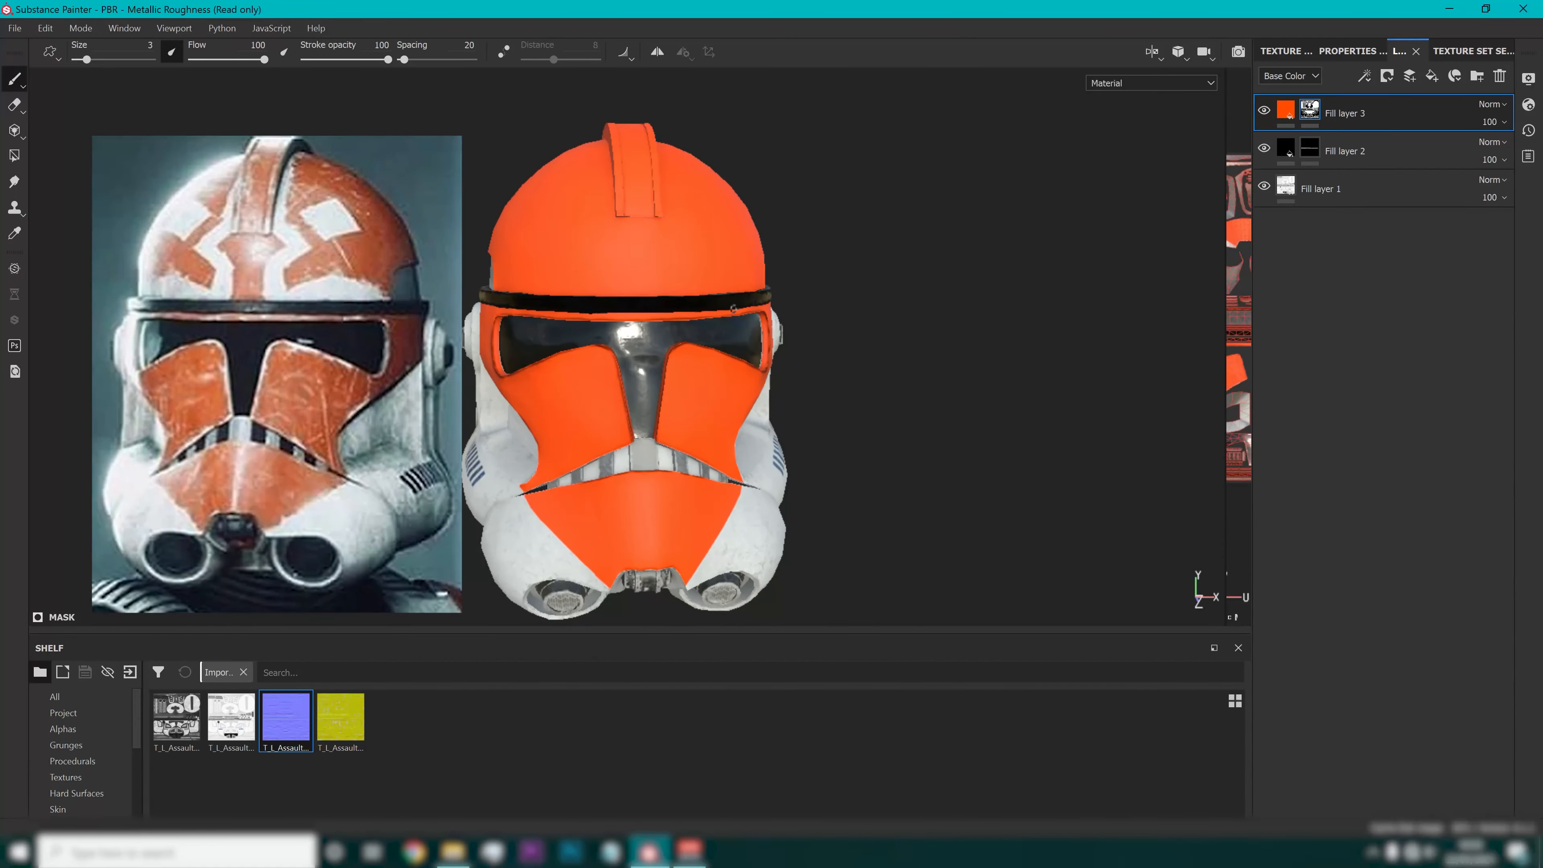
{"action": "left_click", "coordinate": [666, 50]}
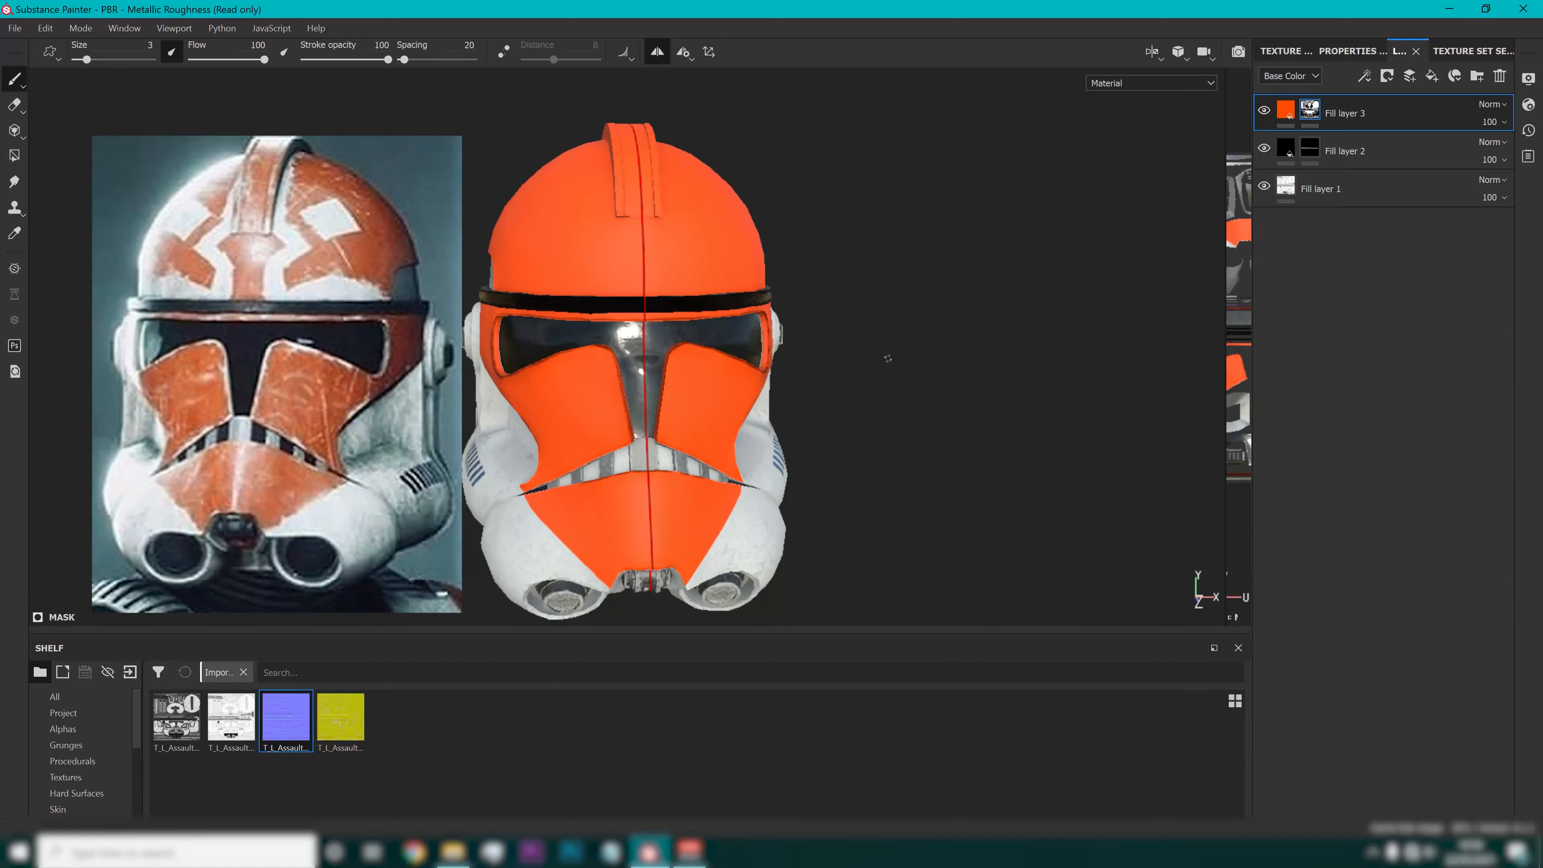
Add a new fill layer above Fill layer 3 and give it a black mask.
{"action": "scroll", "coordinate": [886, 391], "scroll_direction": "up", "scroll_amount": 2}
{"action": "left_click", "coordinate": [1431, 76]}
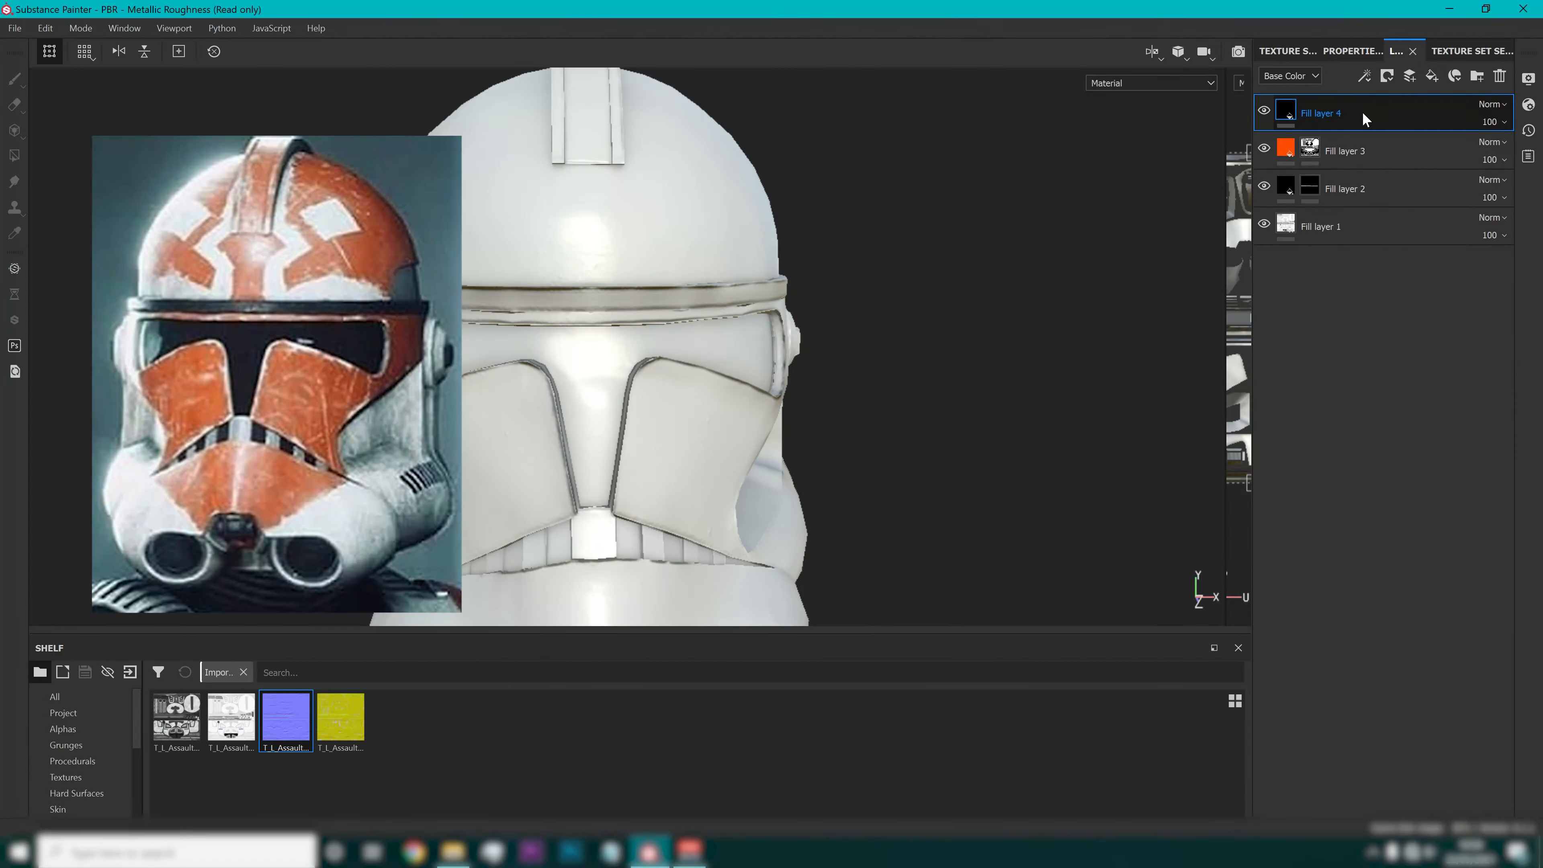
{"action": "right_click", "coordinate": [1390, 115]}
{"action": "left_click", "coordinate": [1389, 138]}
{"action": "middle_click_drag", "start_coordinate": [681, 435], "coordinate": [710, 367], "text": "alt"}
{"action": "scroll", "coordinate": [689, 358], "scroll_direction": "down", "scroll_amount": 3}
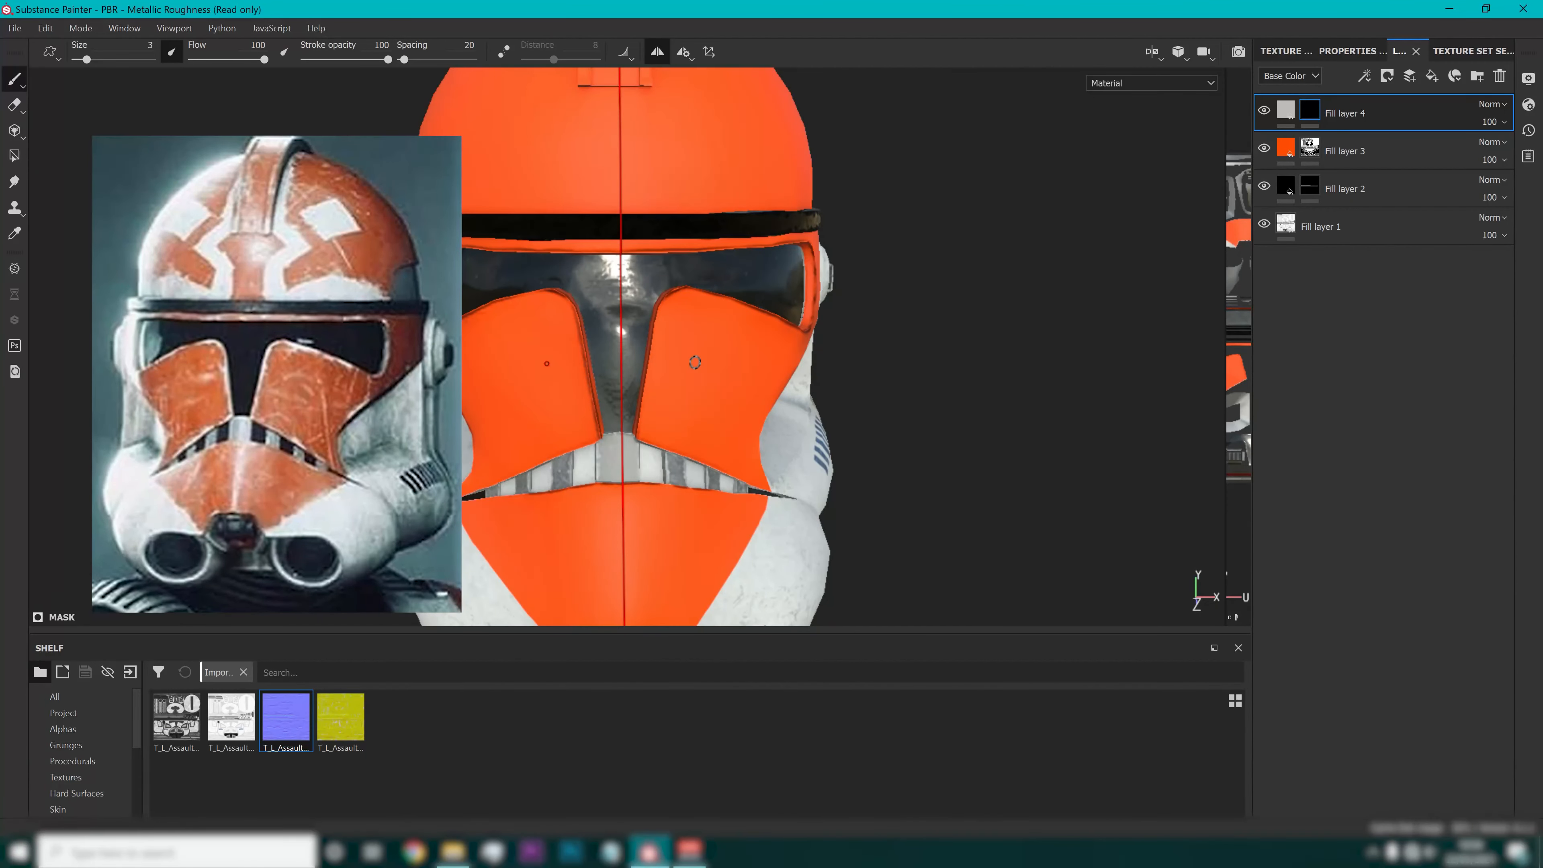
Paint mirrored test strokes on the cheek panels and outlined shapes on both sides of the dome.
{"action": "mouse_move", "coordinate": [698, 353]}
{"action": "left_mouse_down"}
{"action": "mouse_move", "coordinate": [679, 376]}
{"action": "mouse_move", "coordinate": [704, 379]}
{"action": "mouse_move", "coordinate": [656, 377]}
{"action": "mouse_move", "coordinate": [699, 367]}
{"action": "mouse_move", "coordinate": [680, 351]}
{"action": "mouse_move", "coordinate": [706, 370]}
{"action": "left_mouse_up"}
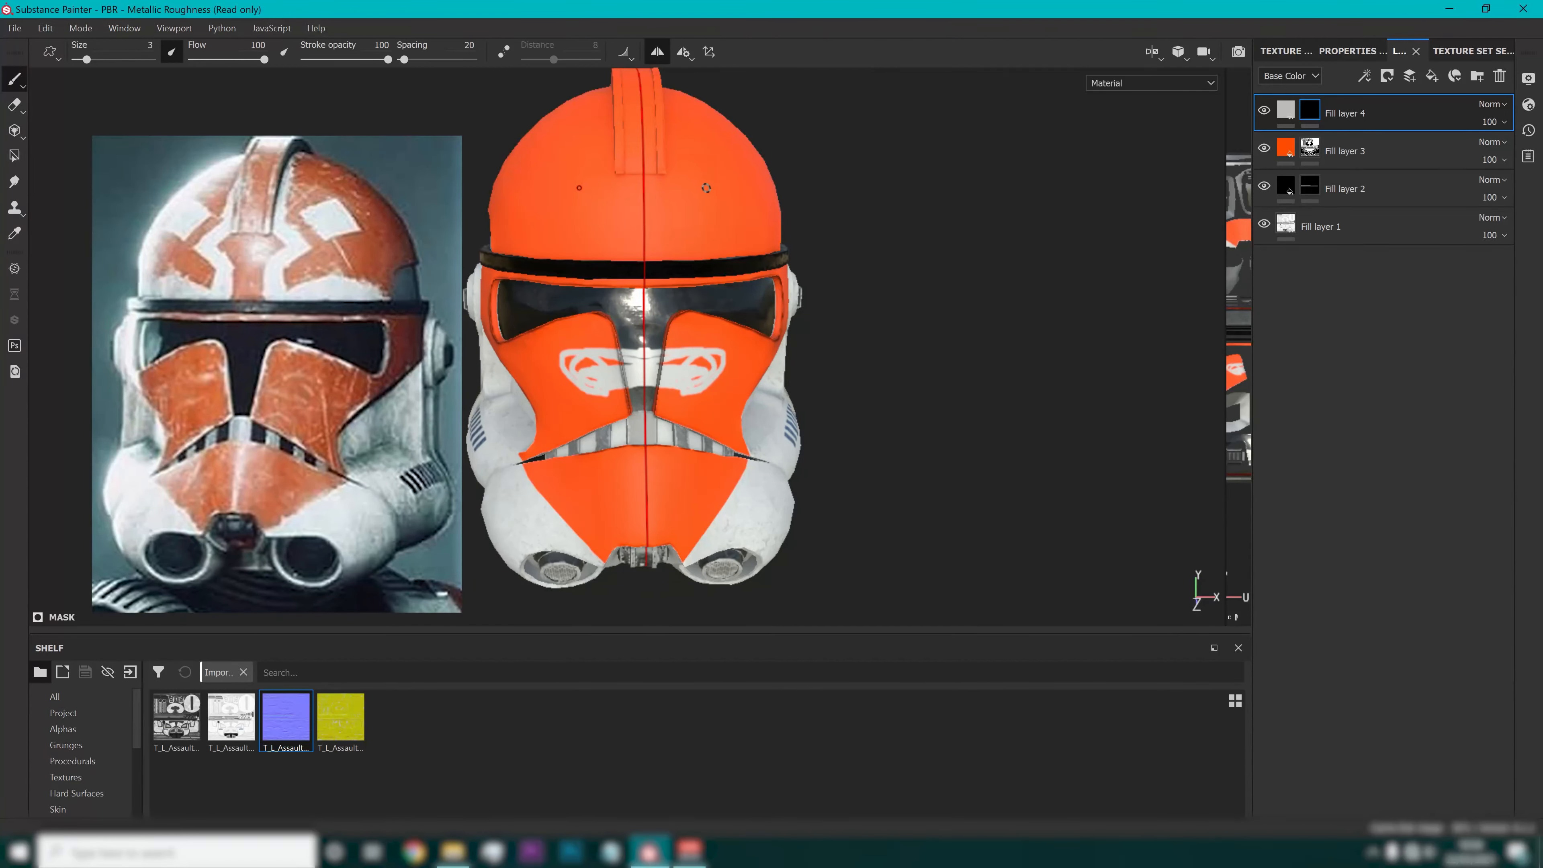
{"action": "mouse_move", "coordinate": [683, 227]}
{"action": "left_mouse_down"}
{"action": "mouse_move", "coordinate": [735, 152]}
{"action": "mouse_move", "coordinate": [712, 234]}
{"action": "mouse_move", "coordinate": [685, 224]}
{"action": "left_mouse_up"}
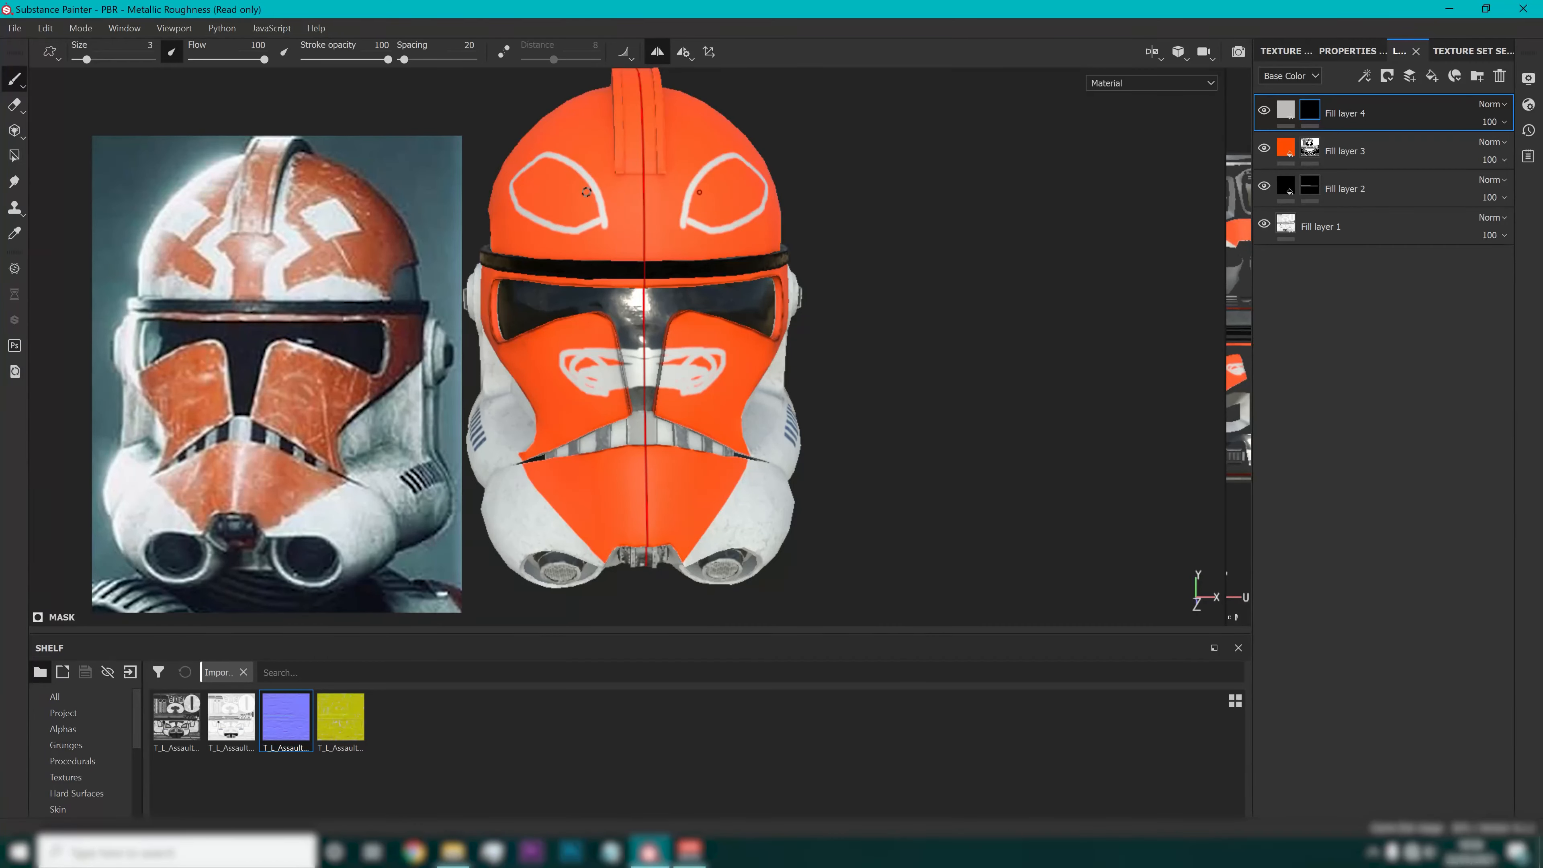
{"action": "left_click_drag", "start_coordinate": [865, 275], "coordinate": [821, 344], "text": "alt"}
{"action": "scroll", "coordinate": [823, 345], "scroll_direction": "down", "scroll_amount": 4}
{"action": "scroll", "coordinate": [769, 382], "scroll_direction": "up", "scroll_amount": 4}
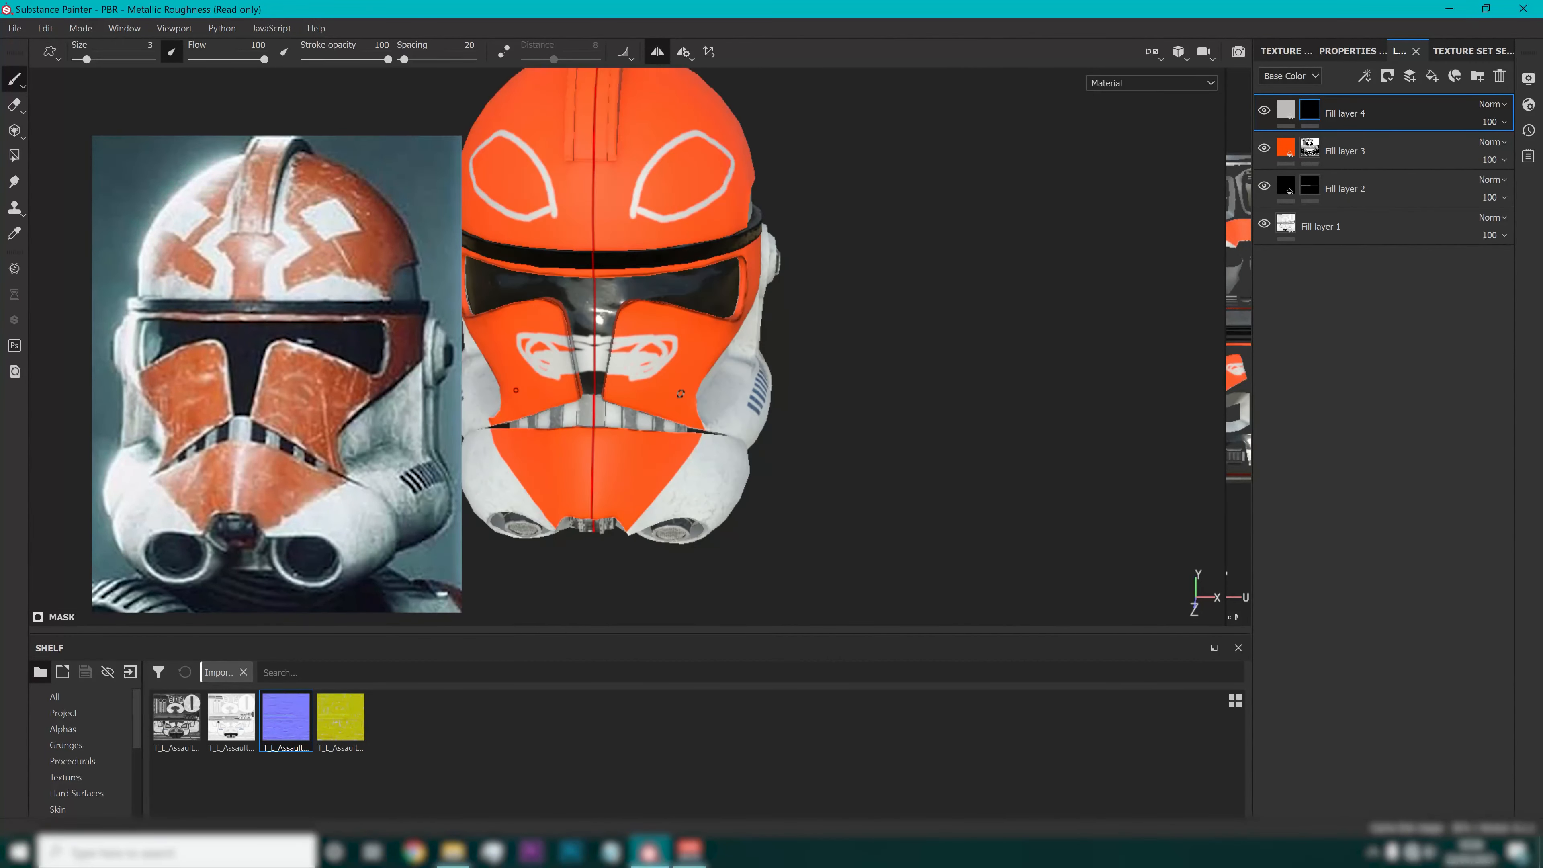
Check the mirrored test strokes from the front and delete Fill layer 4.
{"action": "left_click_drag", "start_coordinate": [671, 401], "coordinate": [684, 366], "text": "alt"}
{"action": "scroll", "coordinate": [645, 363], "scroll_direction": "up", "scroll_amount": 3}
{"action": "scroll", "coordinate": [635, 346], "scroll_direction": "down", "scroll_amount": 3}
{"action": "scroll", "coordinate": [632, 344], "scroll_direction": "down", "scroll_amount": 2}
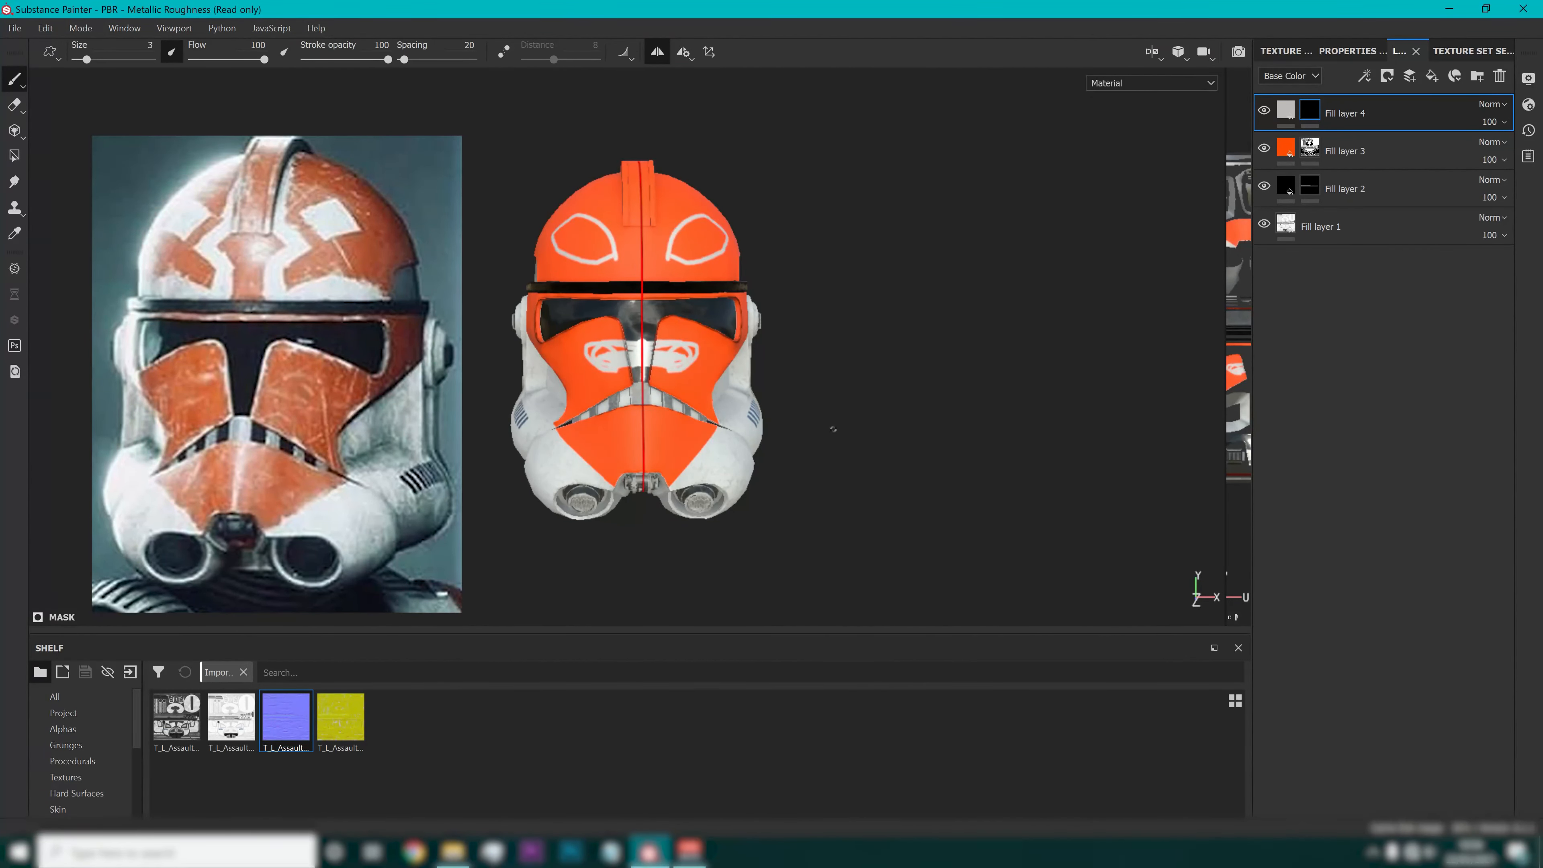
{"action": "key", "text": "Delete"}
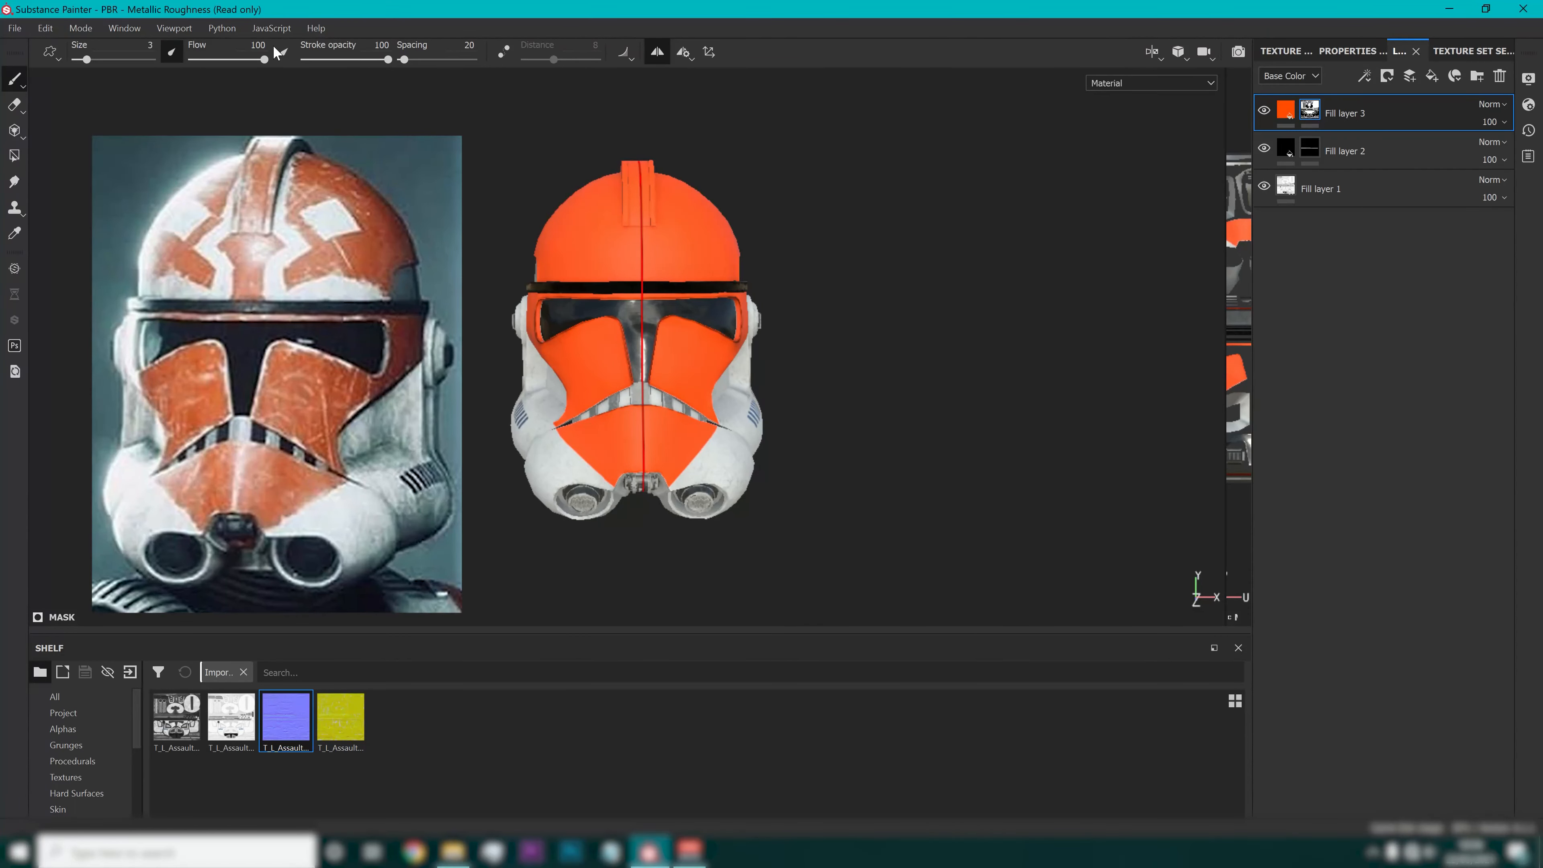
Try Mirror X symmetry offsets of 1 and 0.5, and reset the X offset to 0.
{"action": "left_click", "coordinate": [692, 58]}
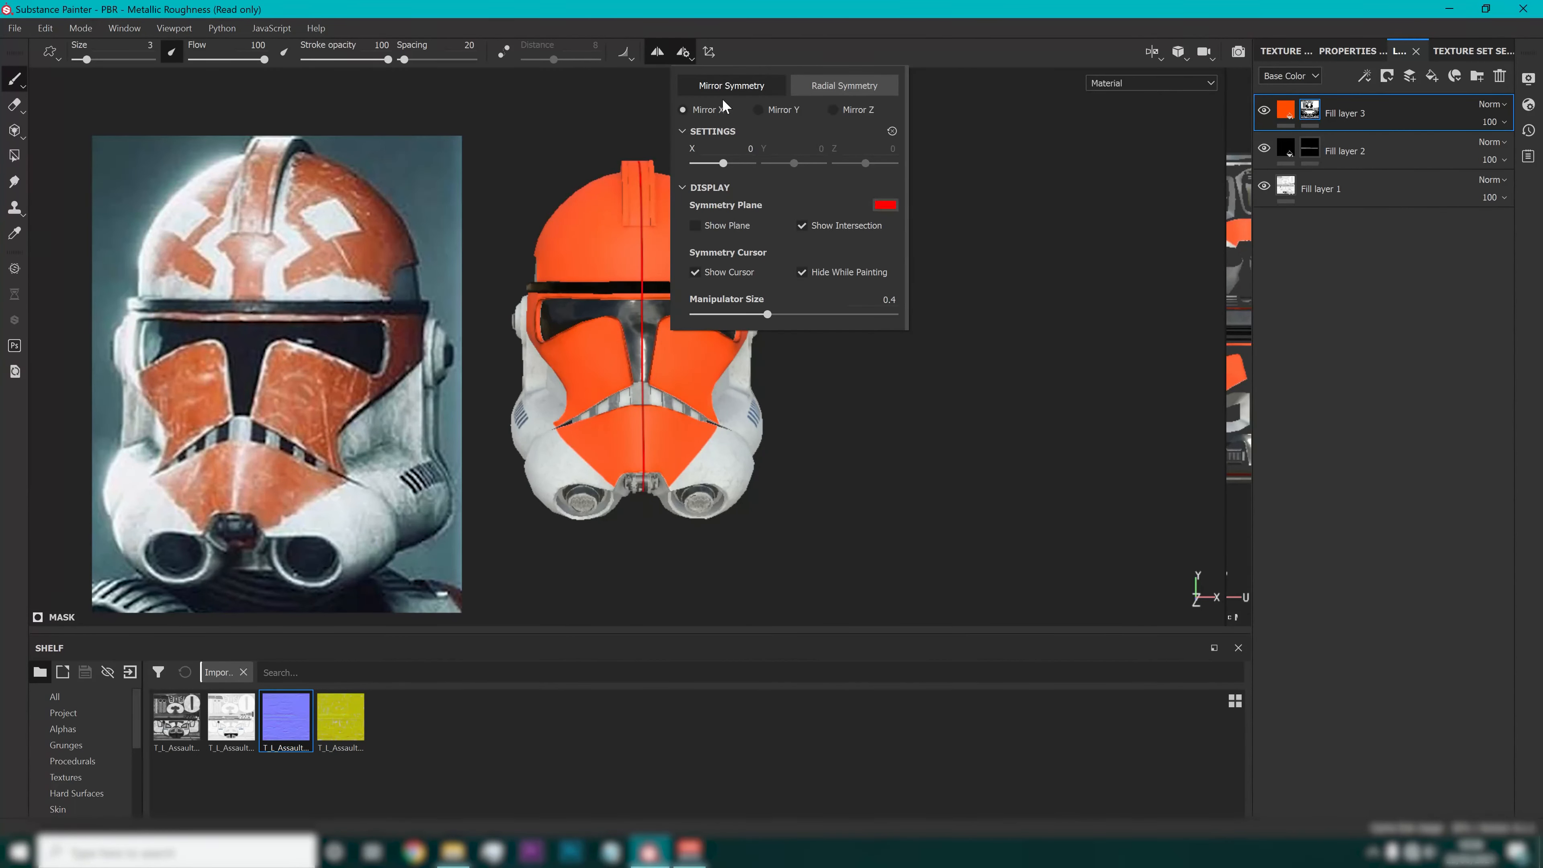
{"action": "left_click", "coordinate": [740, 149]}
{"action": "type", "text": "1"}
{"action": "key", "text": "Return"}
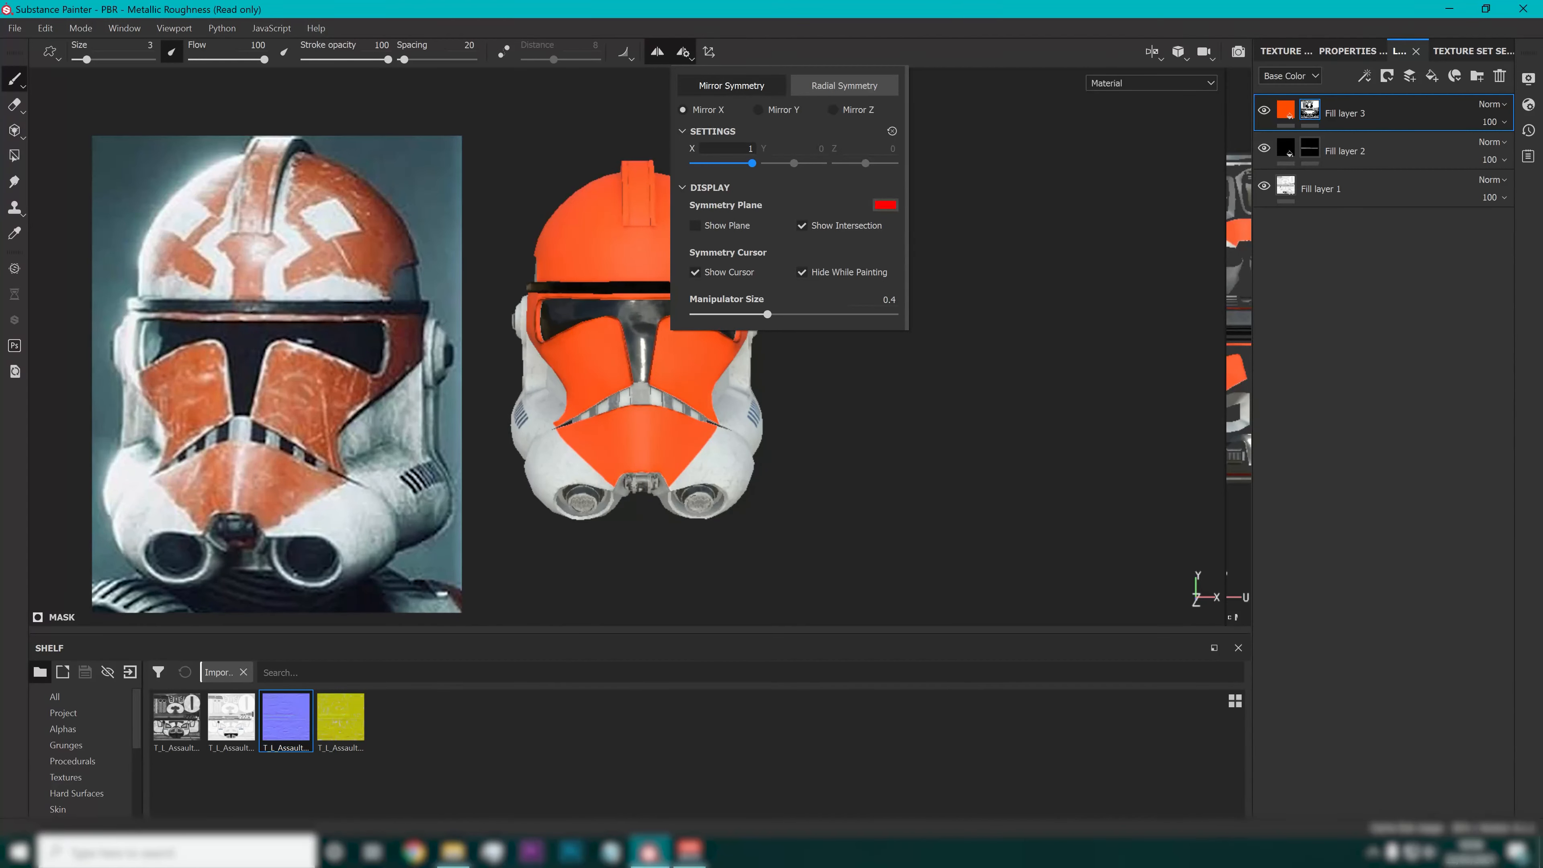
{"action": "left_click", "coordinate": [737, 149]}
{"action": "type", "text": "0.5"}
{"action": "key", "text": "Return"}
{"action": "double_click", "coordinate": [747, 149]}
{"action": "type", "text": "0"}
{"action": "key", "text": "Return"}
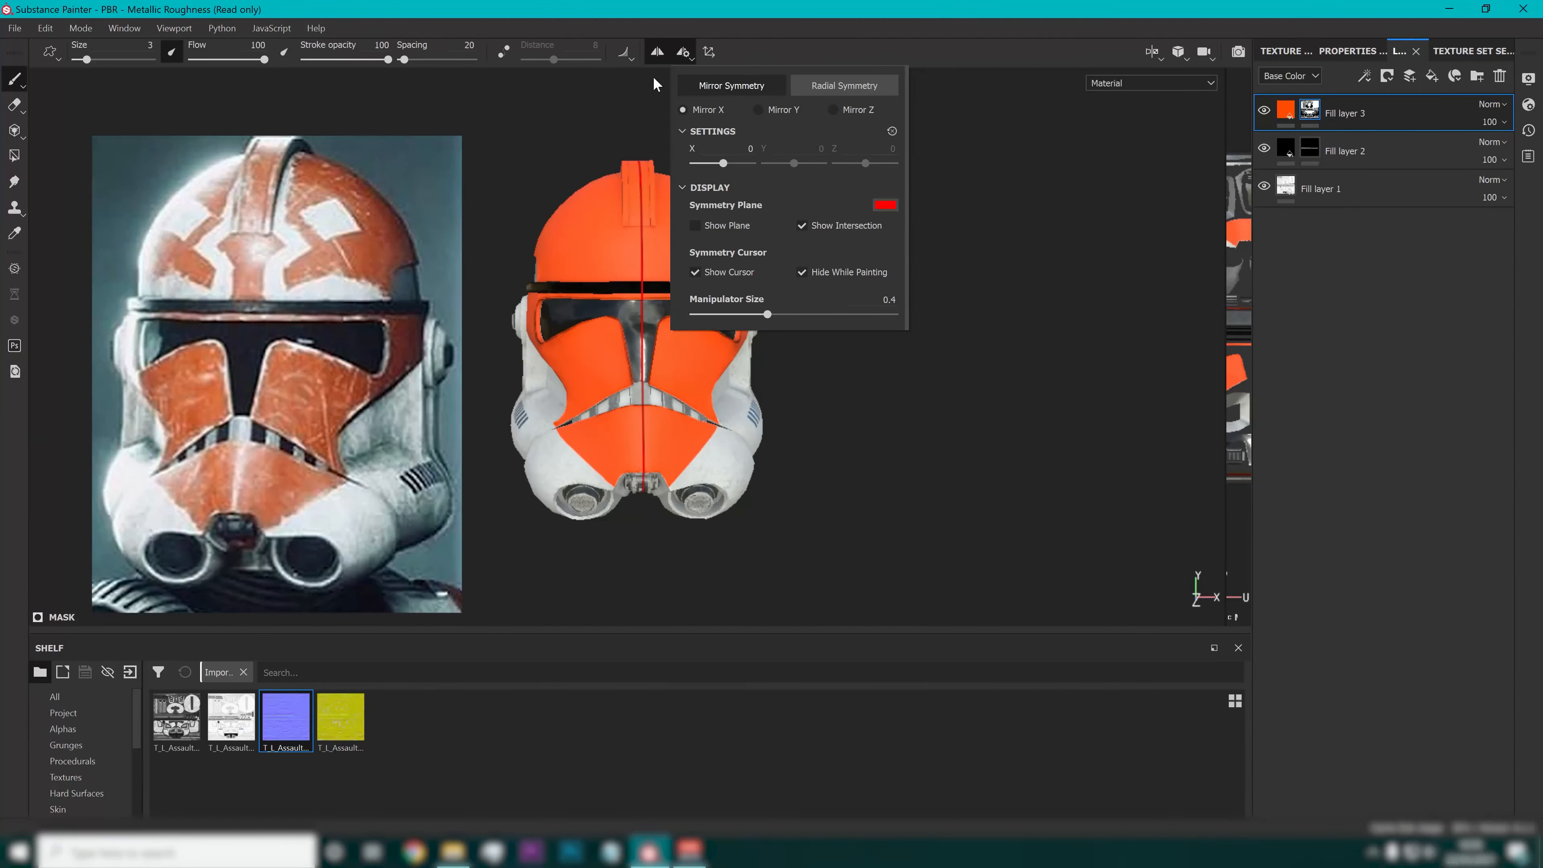
Toggle mirror symmetry to compare the painting cursor on the dome, and leave symmetry turned off.
{"action": "left_click", "coordinate": [667, 43]}
{"action": "scroll", "coordinate": [680, 235], "scroll_direction": "down", "scroll_amount": 3}
{"action": "scroll", "coordinate": [680, 234], "scroll_direction": "up", "scroll_amount": 6}
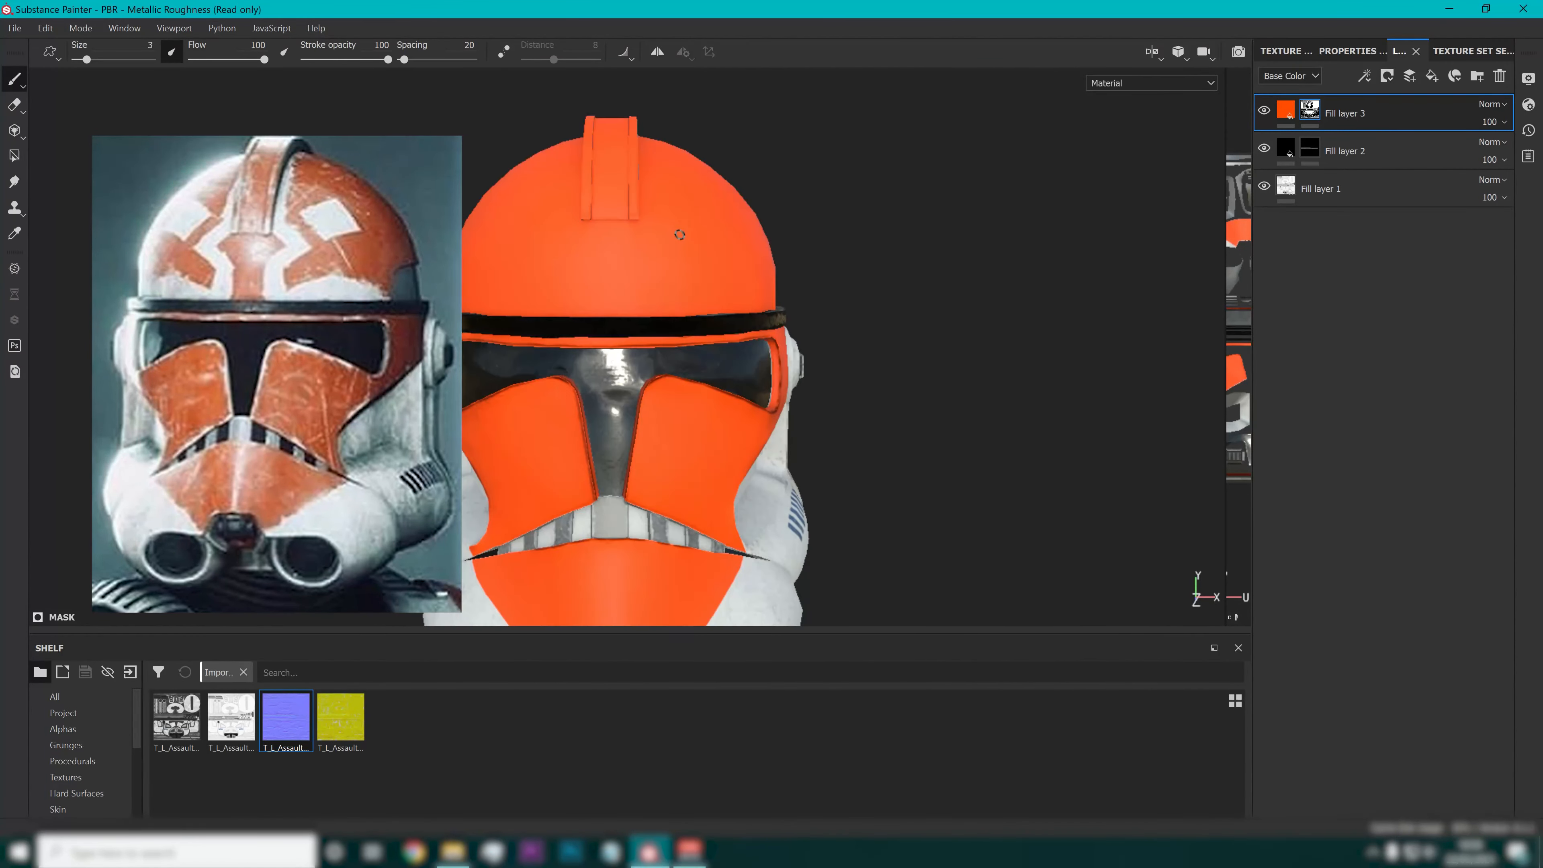
{"action": "left_click", "coordinate": [656, 54]}
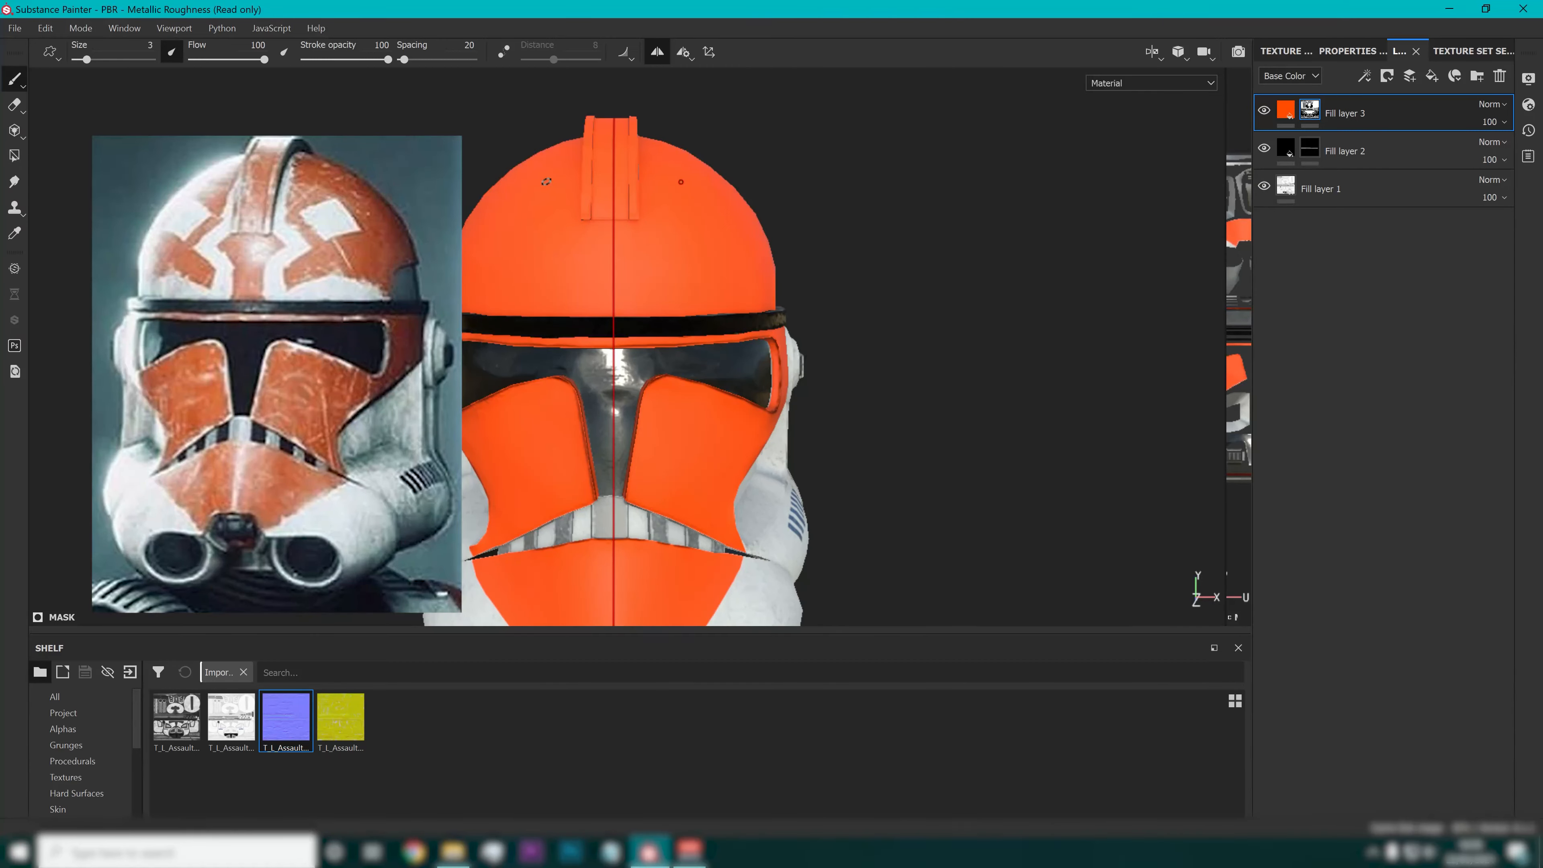
{"action": "left_click", "coordinate": [657, 52]}
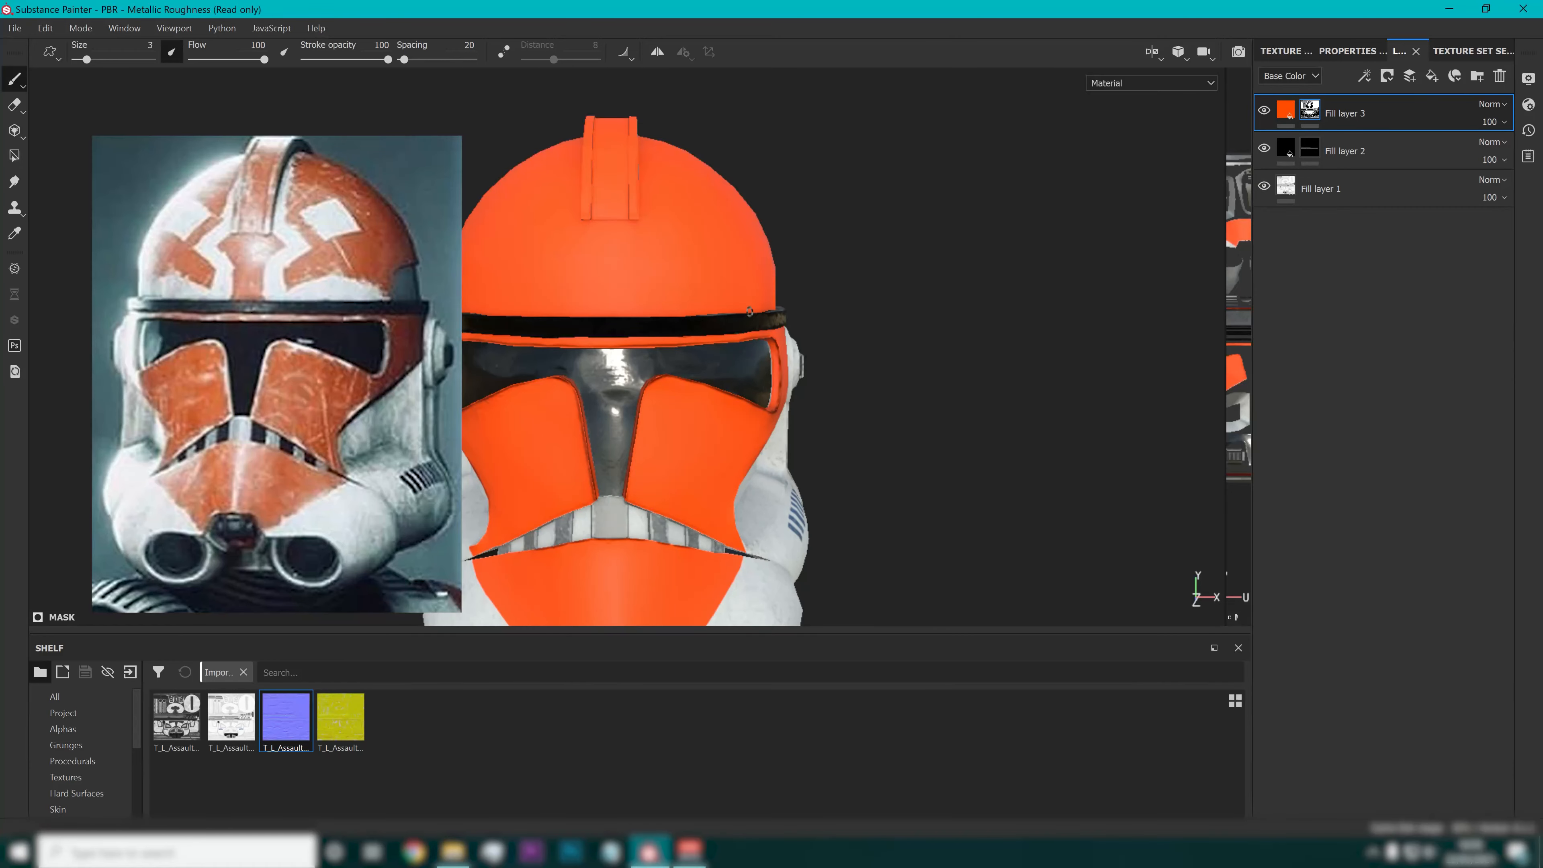
Examine the helmet's dome and centre ridge from three-quarter angles, comparing them with the markings in the reference image.
{"action": "left_click_drag", "start_coordinate": [608, 329], "coordinate": [647, 327], "text": "alt"}
{"action": "scroll", "coordinate": [640, 185], "scroll_direction": "up", "scroll_amount": 3}
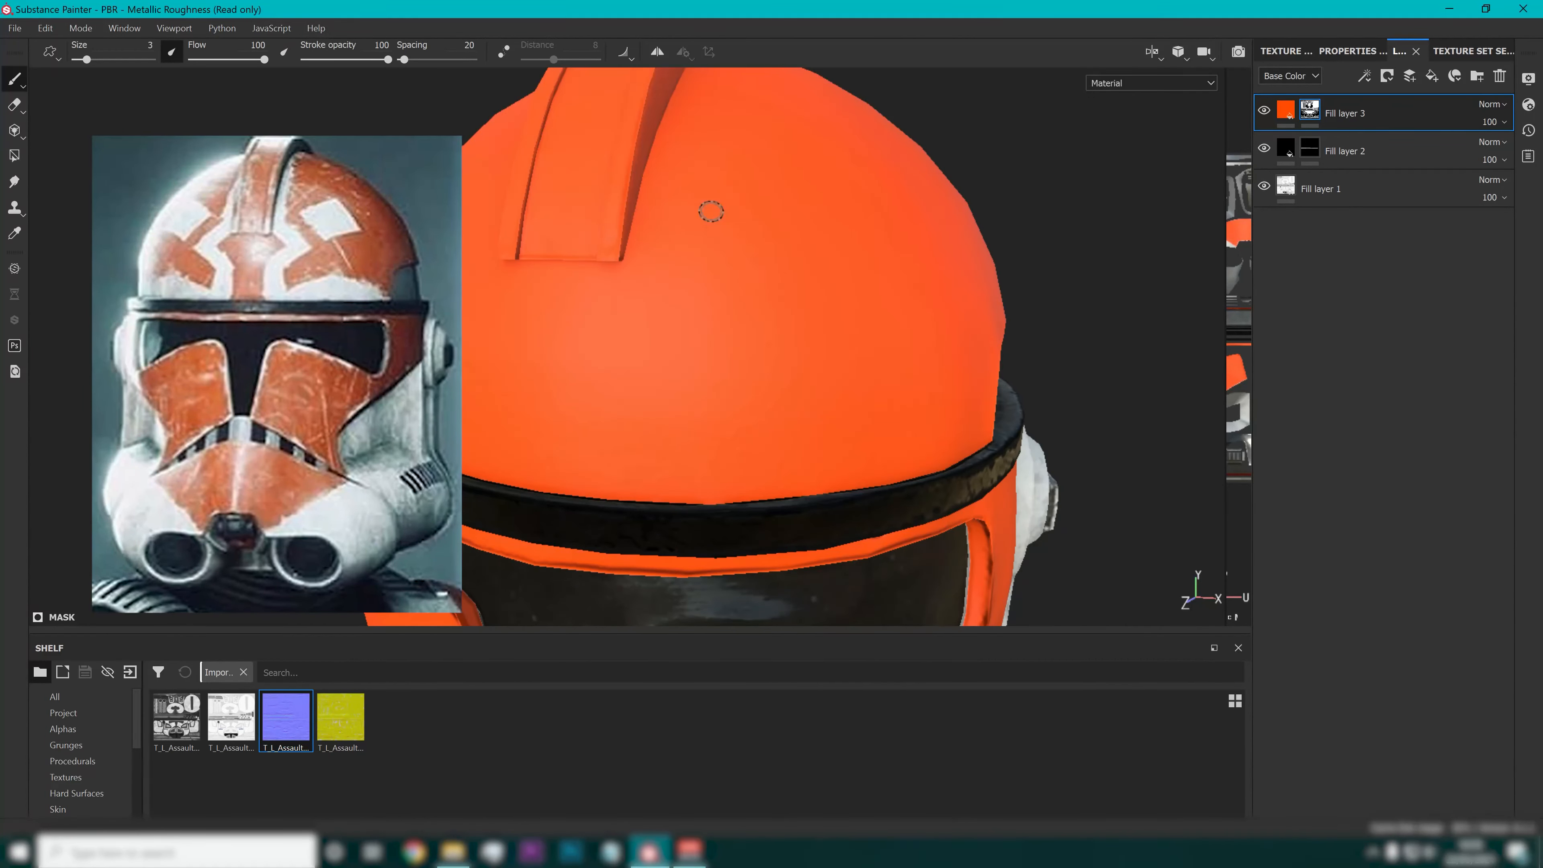
{"action": "scroll", "coordinate": [680, 259], "scroll_direction": "down", "scroll_amount": 3}
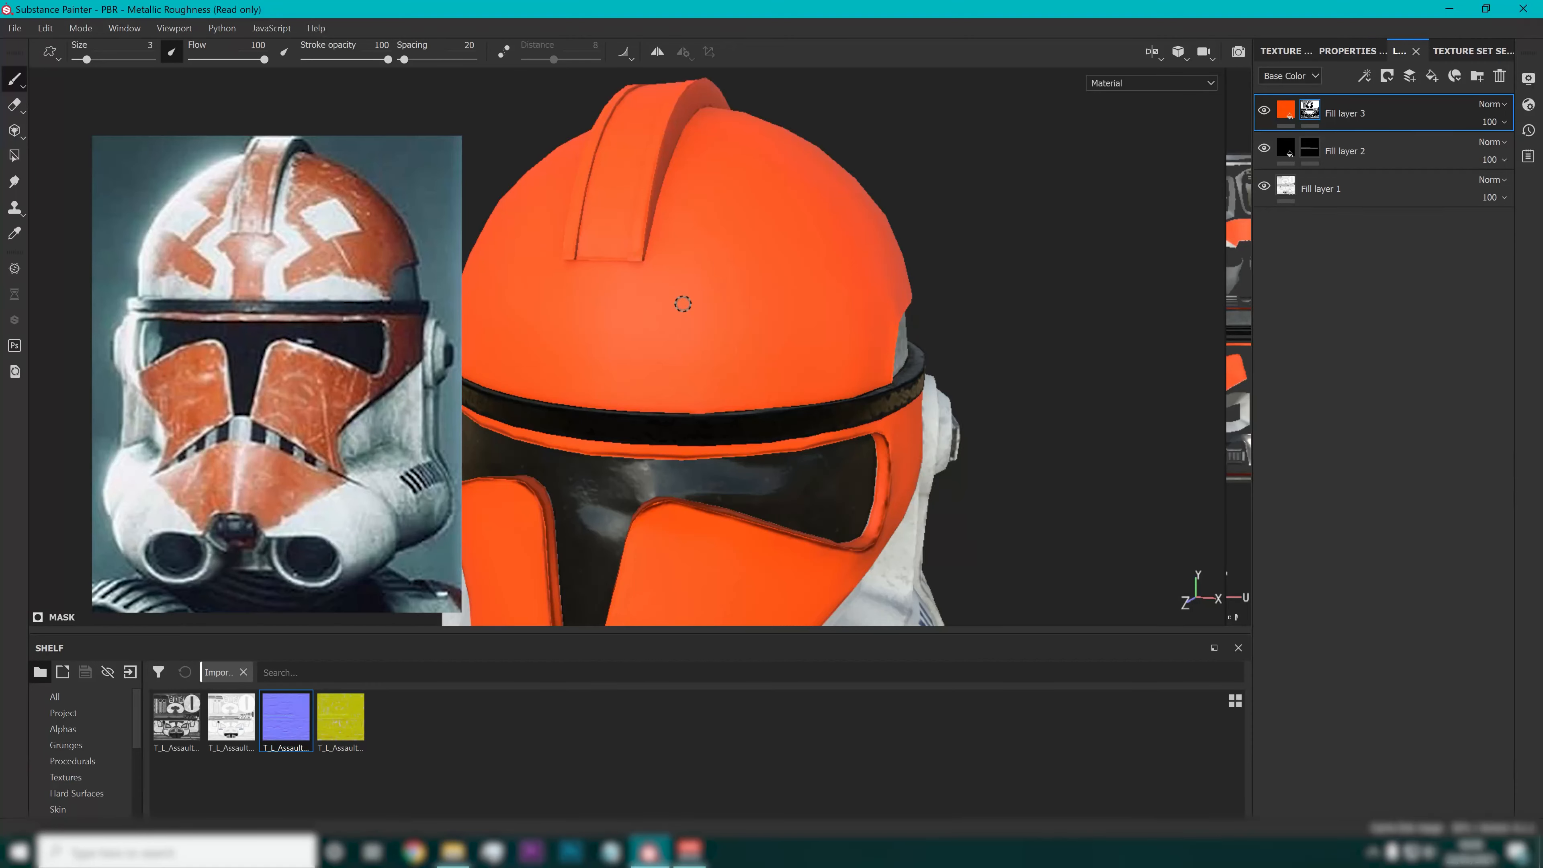
{"action": "scroll", "coordinate": [683, 303], "scroll_direction": "down", "scroll_amount": 5}
{"action": "left_click_drag", "start_coordinate": [702, 319], "coordinate": [699, 272], "text": "alt"}
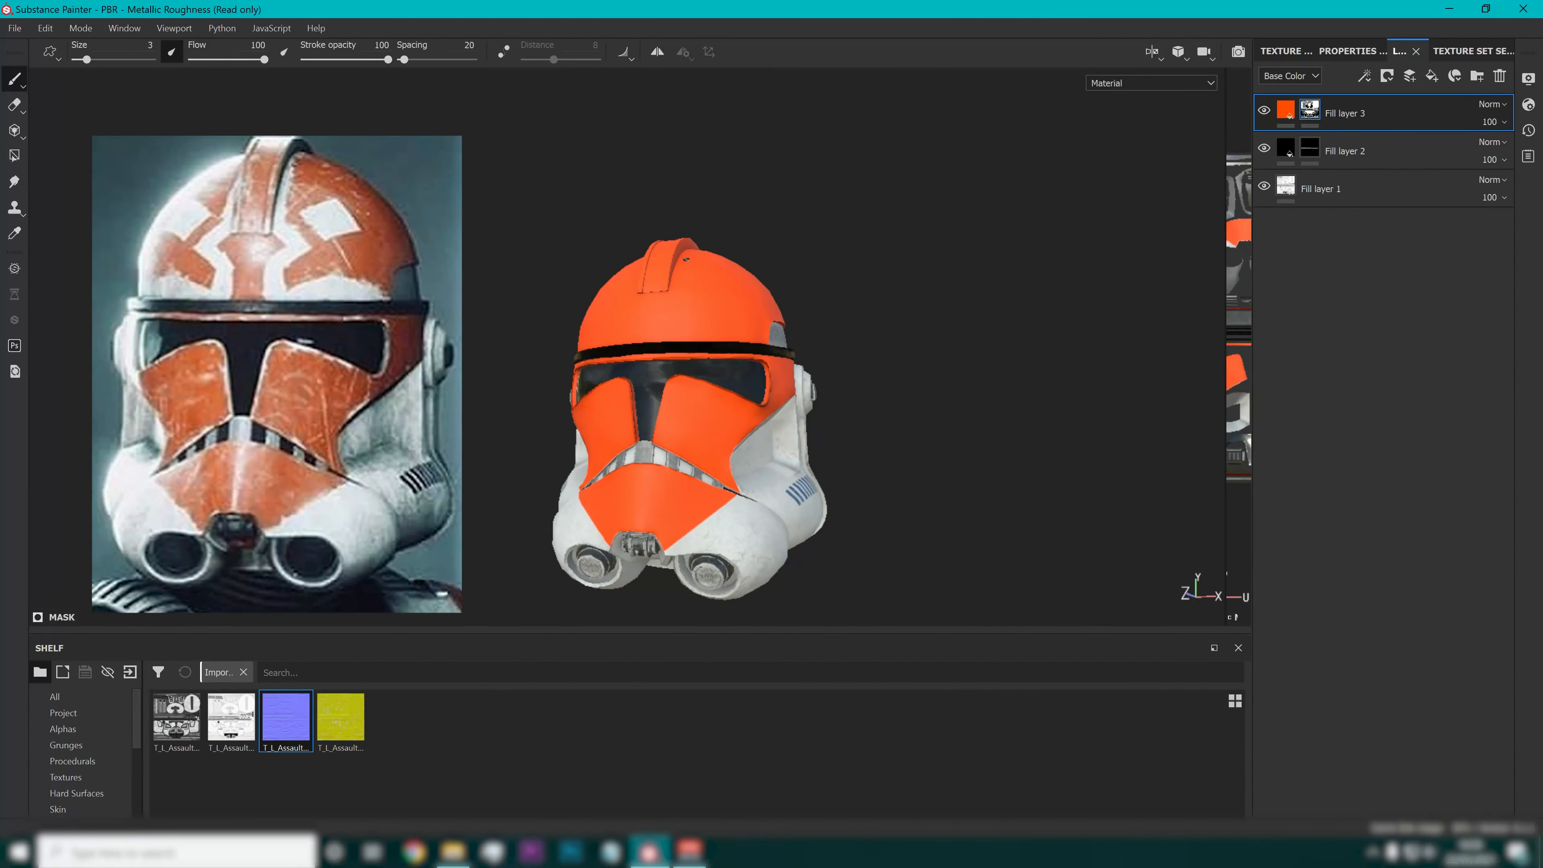
{"action": "left_click_drag", "start_coordinate": [713, 291], "coordinate": [678, 324], "text": "alt"}
{"action": "middle_click_drag", "start_coordinate": [692, 339], "coordinate": [658, 311], "text": "alt"}
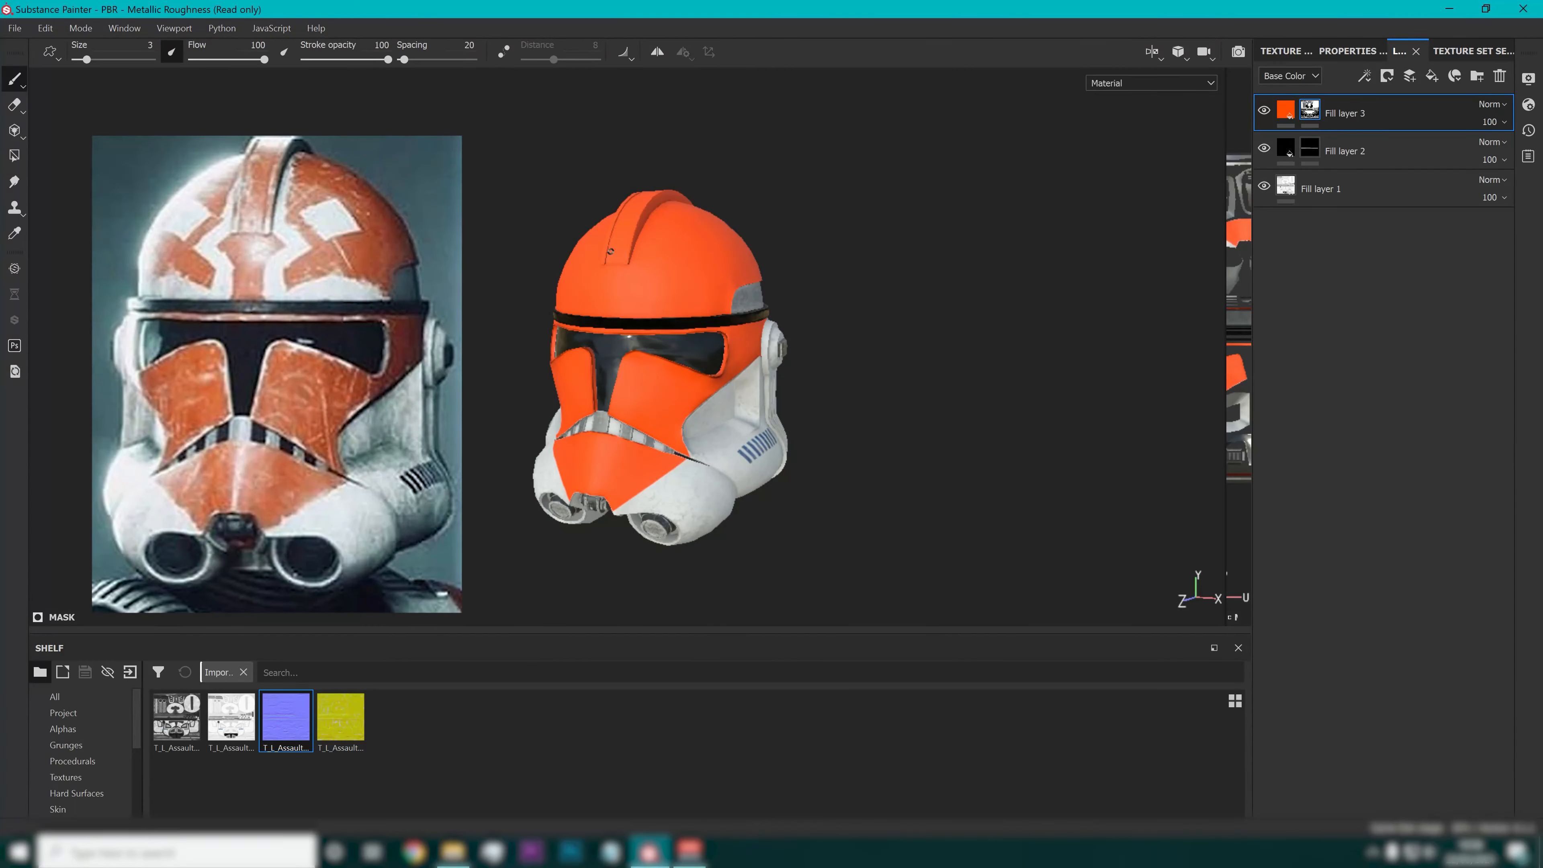
{"action": "scroll", "coordinate": [610, 251], "scroll_direction": "up", "scroll_amount": 2}
{"action": "scroll", "coordinate": [616, 223], "scroll_direction": "up", "scroll_amount": 3}
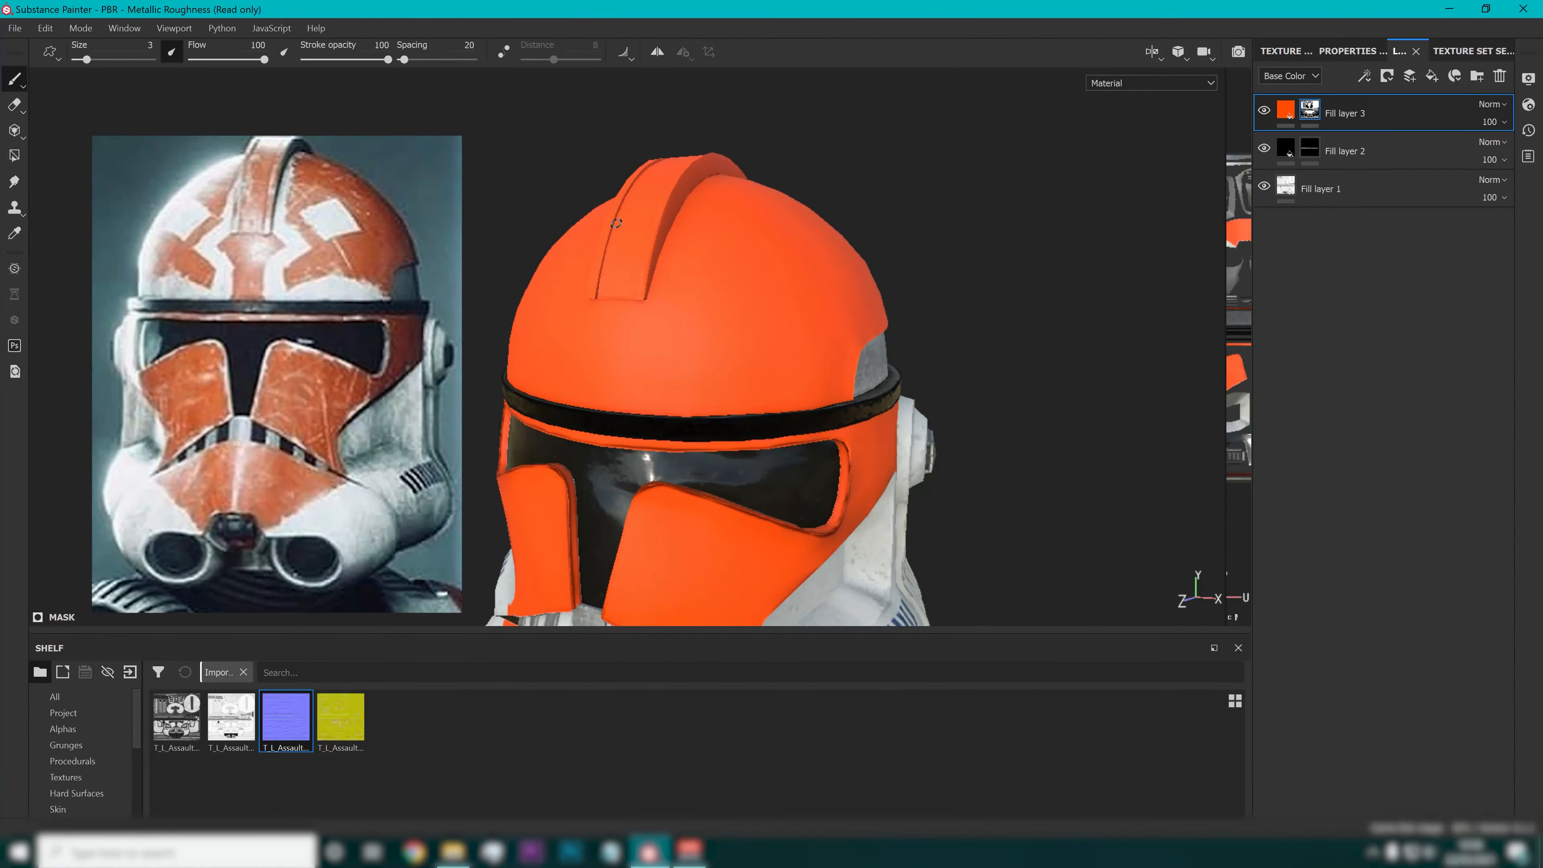
{"action": "scroll", "coordinate": [616, 223], "scroll_direction": "up", "scroll_amount": 1}
{"action": "scroll", "coordinate": [616, 223], "scroll_direction": "down", "scroll_amount": 3}
{"action": "scroll", "coordinate": [685, 290], "scroll_direction": "up", "scroll_amount": 5}
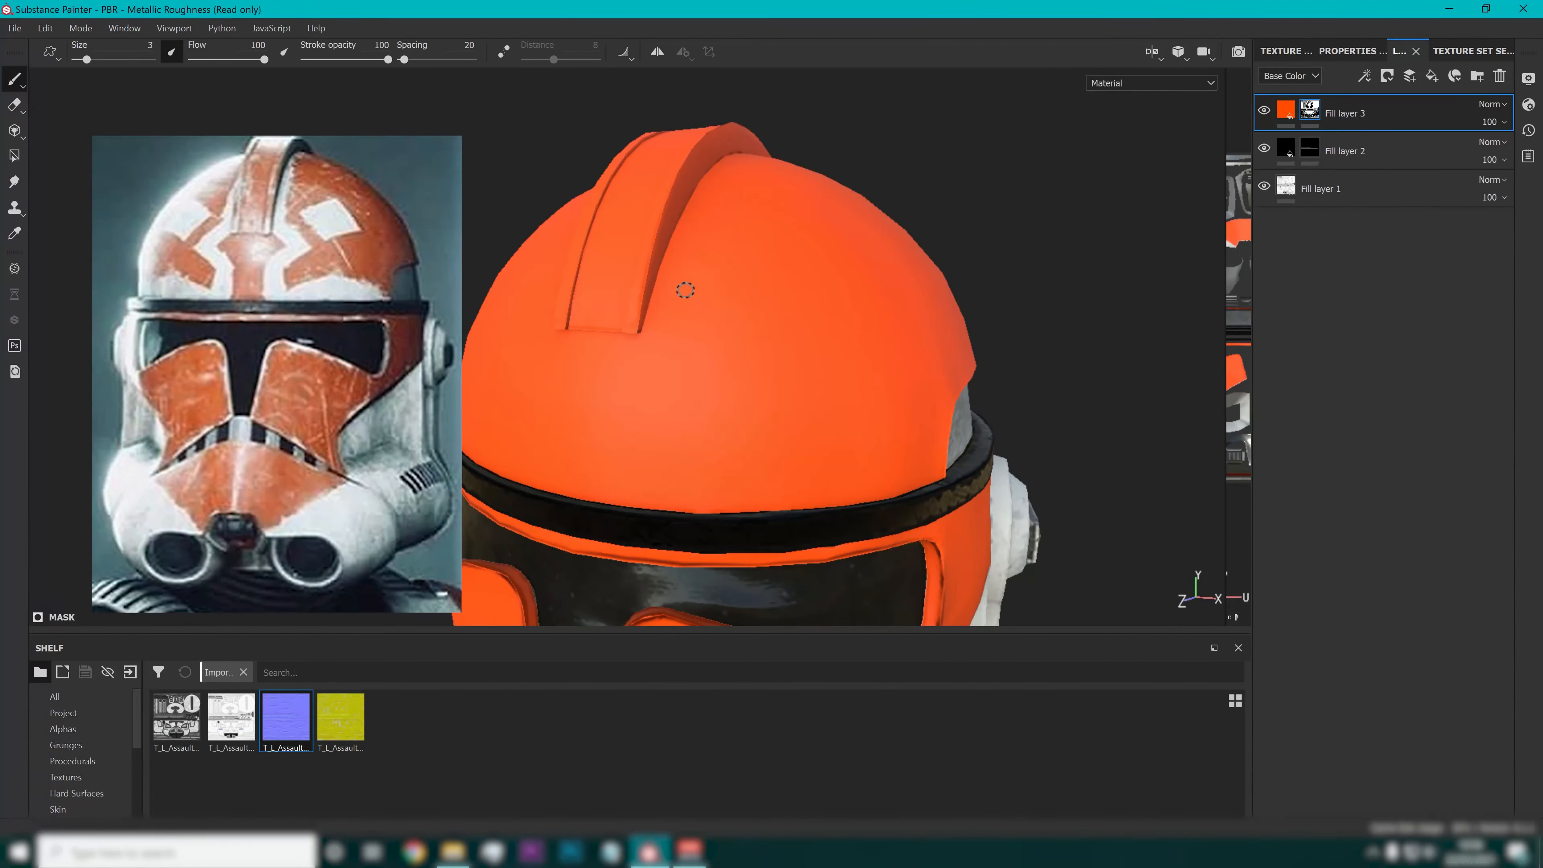
{"action": "scroll", "coordinate": [685, 291], "scroll_direction": "down", "scroll_amount": 1}
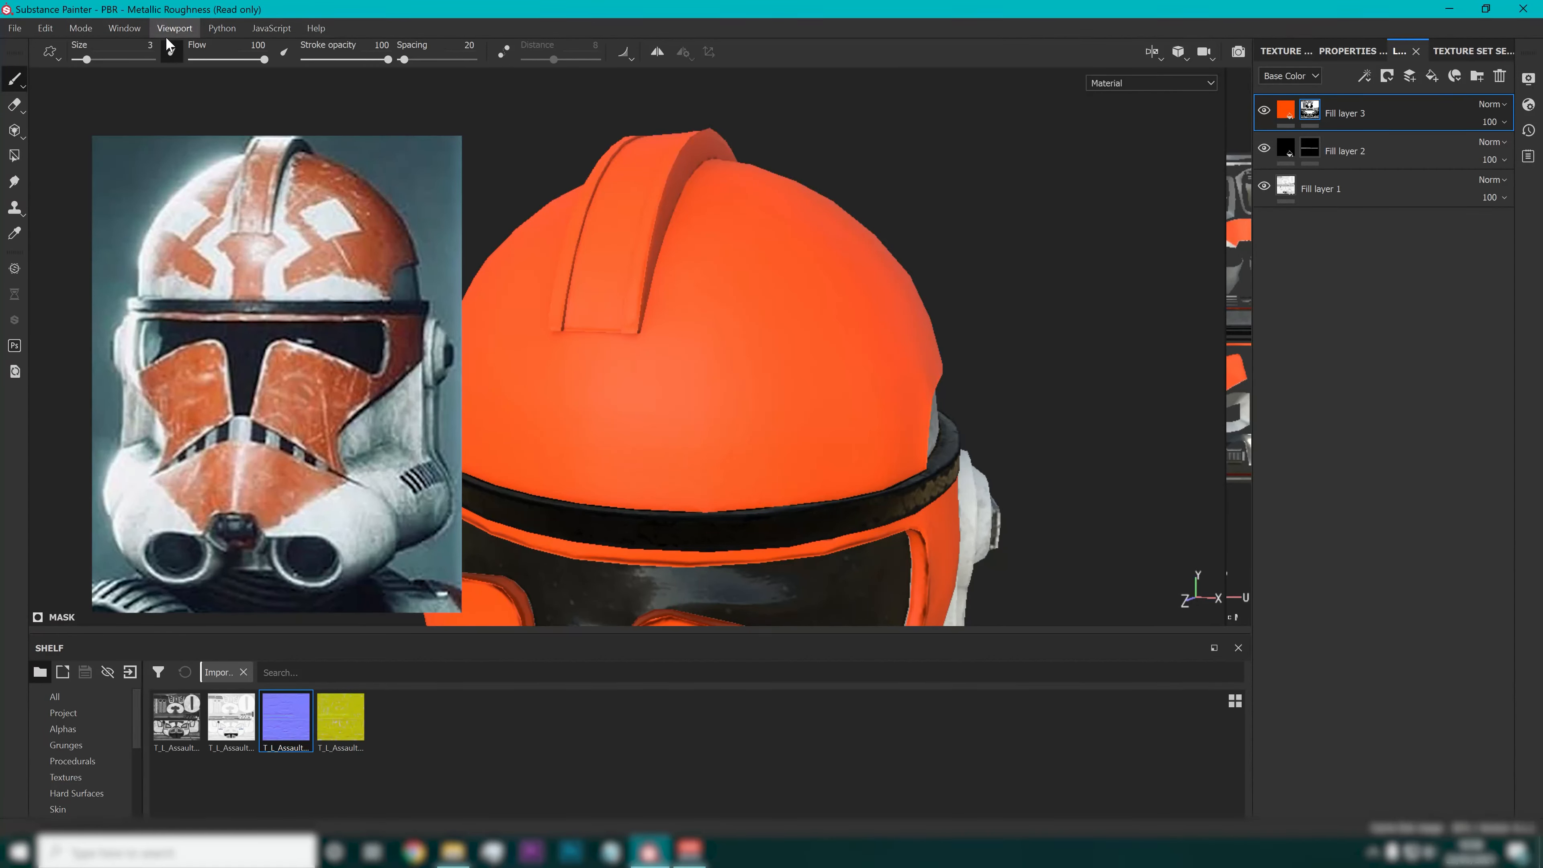
Add a fill layer above Fill layer 3 with a near-white base color and give it a black mask.
{"action": "left_click", "coordinate": [1353, 51]}
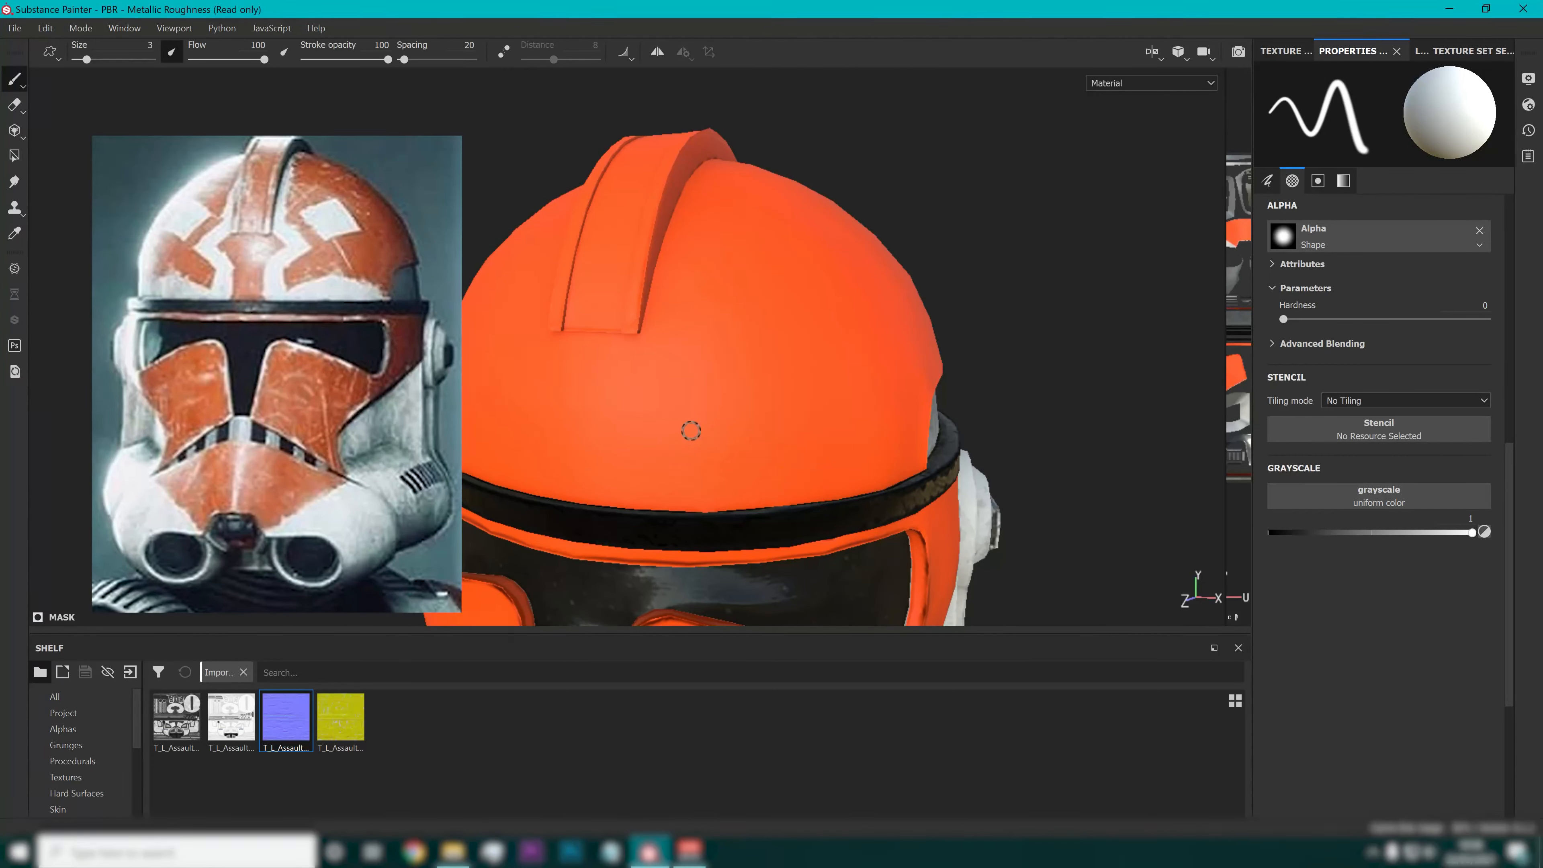
{"action": "left_click", "coordinate": [1422, 51]}
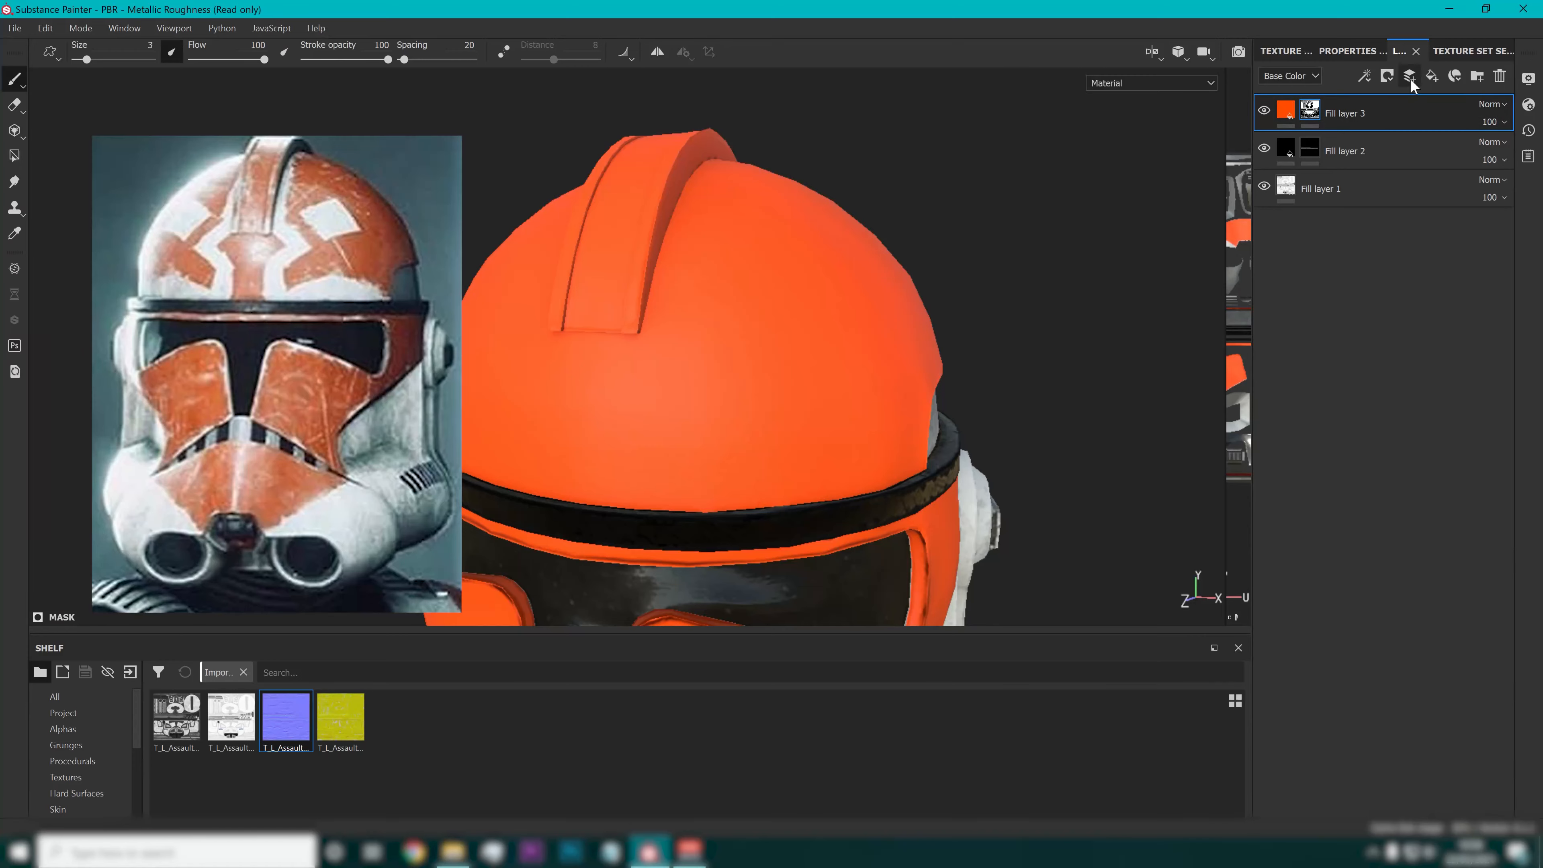
{"action": "left_click", "coordinate": [1428, 76]}
{"action": "left_click", "coordinate": [1353, 51]}
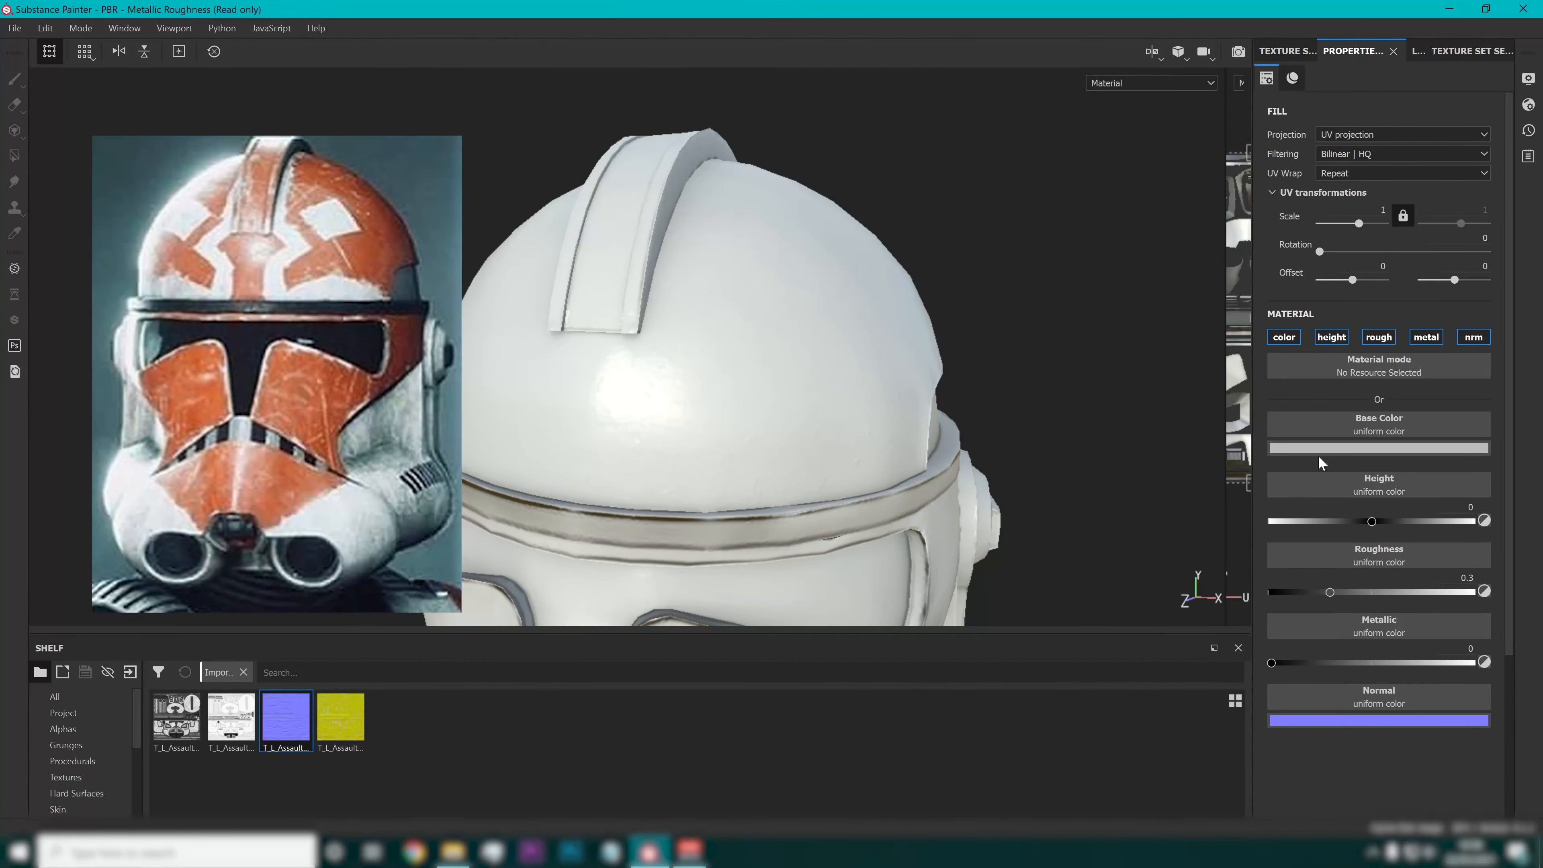
{"action": "left_click", "coordinate": [1332, 448]}
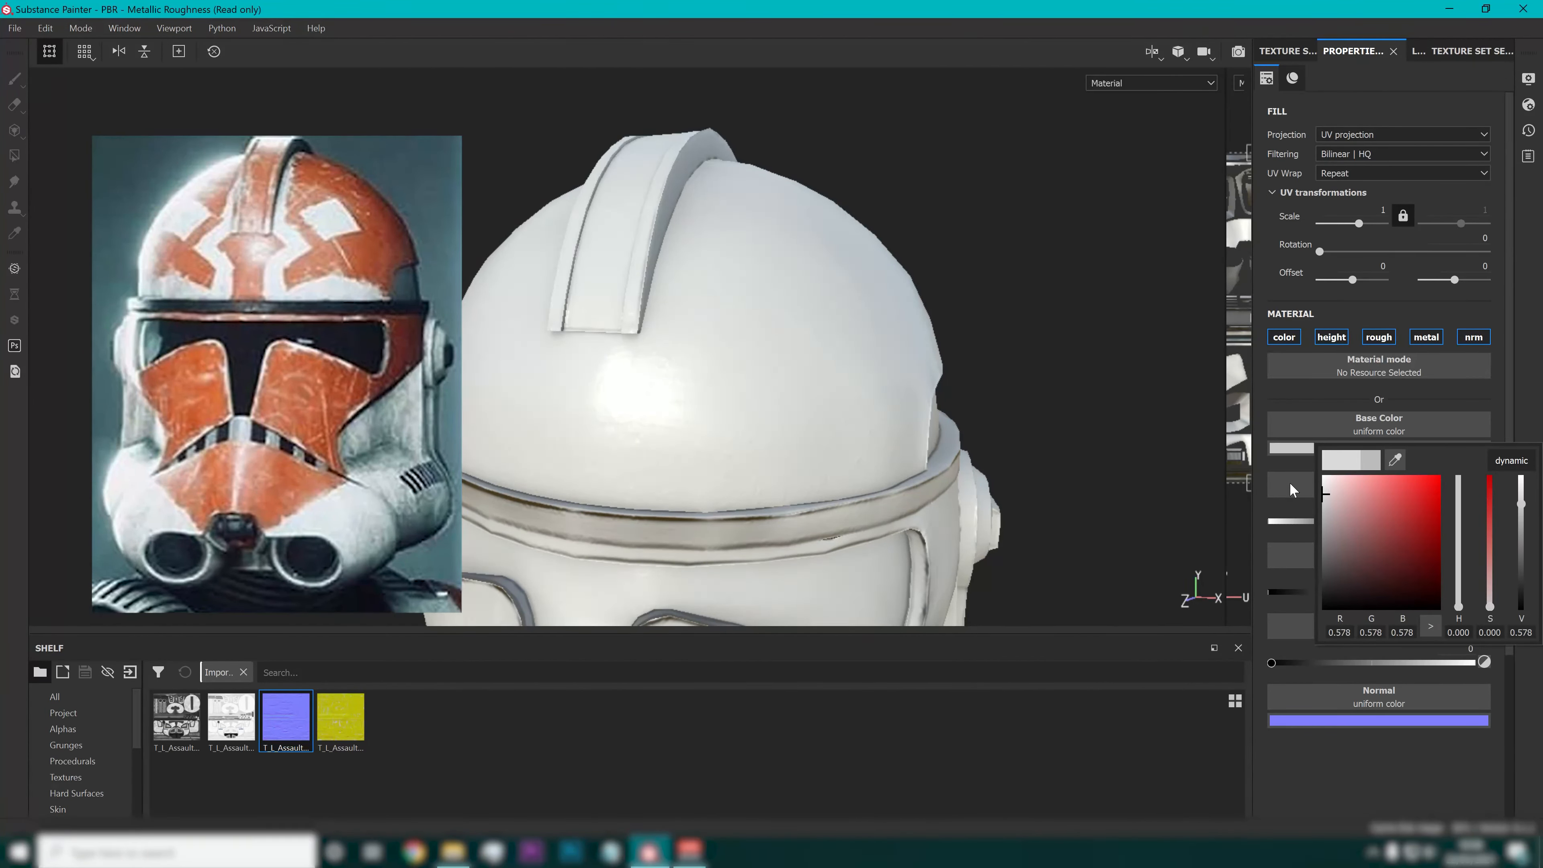
{"action": "left_click_drag", "start_coordinate": [1292, 490], "coordinate": [1261, 496]}
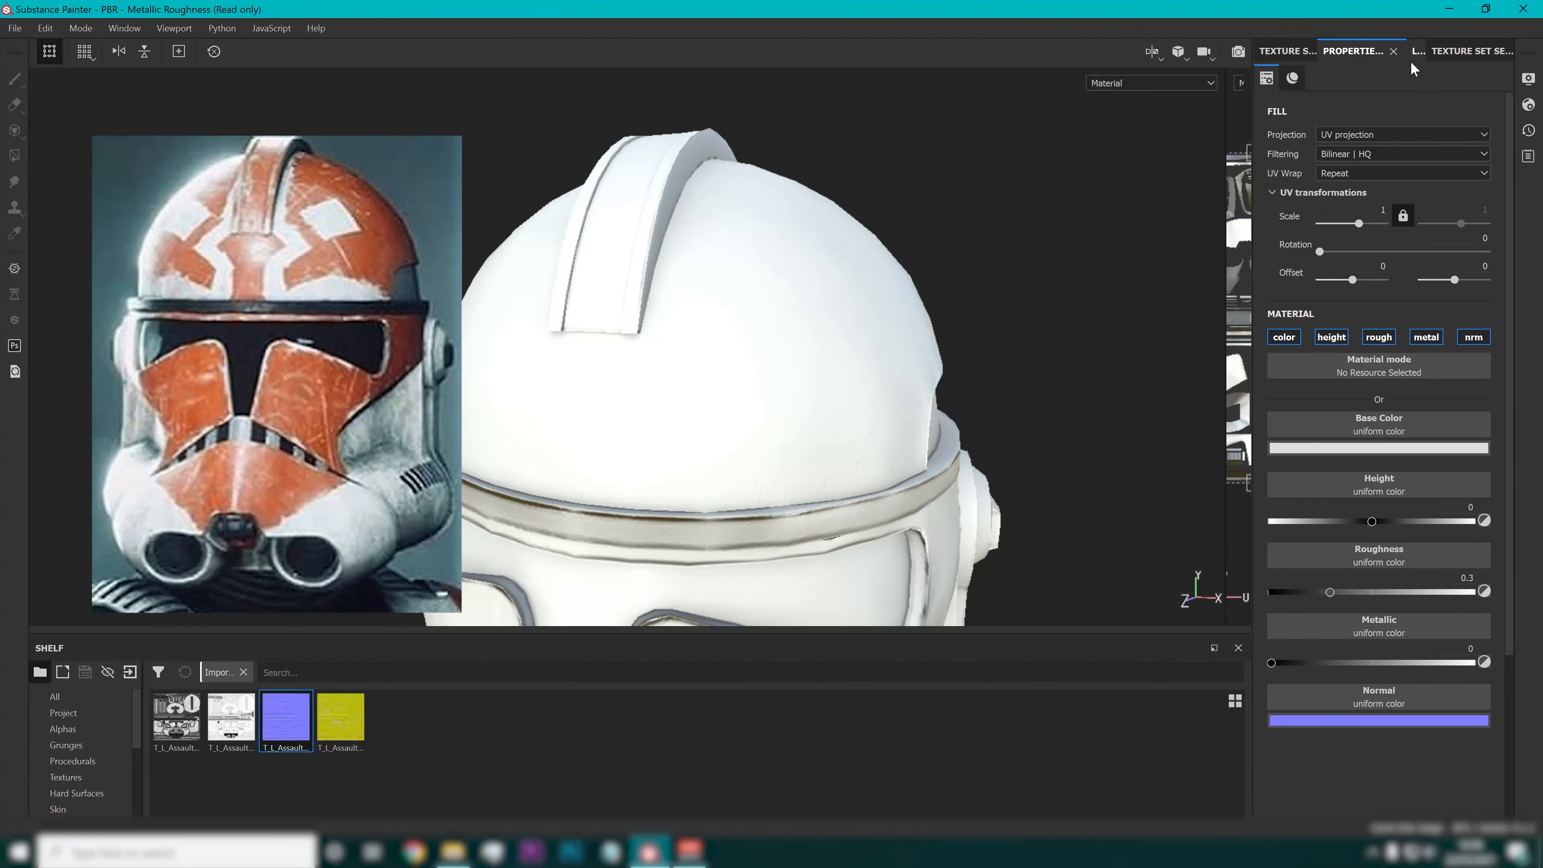
{"action": "left_click", "coordinate": [1419, 53]}
{"action": "right_click", "coordinate": [1439, 122]}
{"action": "left_click", "coordinate": [1470, 141]}
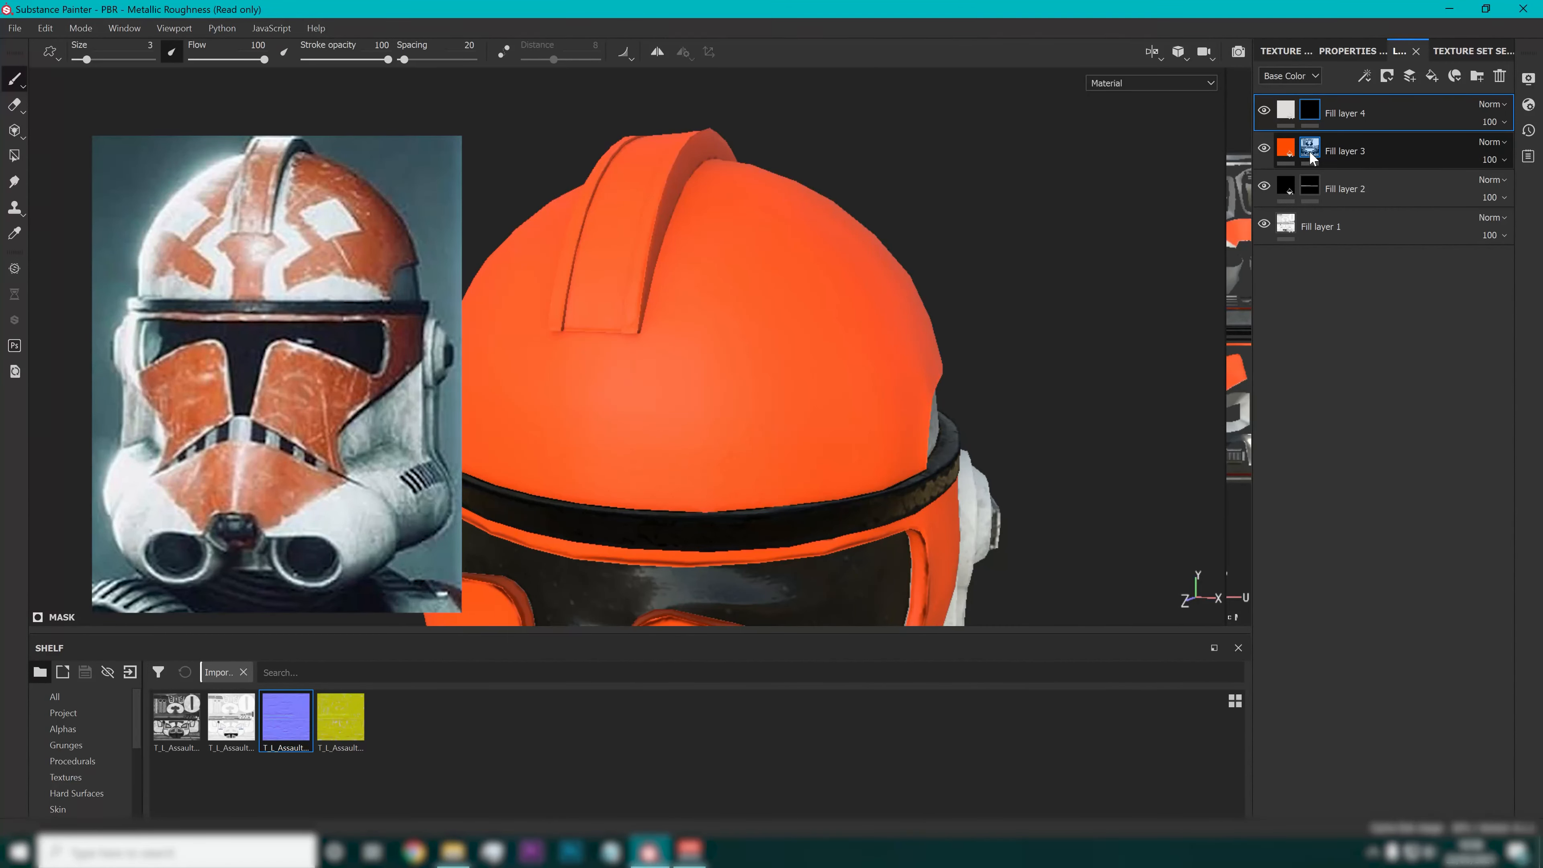
Scribble a white test stroke over the dome on Fill layer 4's mask and reset it with a black mask.
{"action": "mouse_move", "coordinate": [1311, 157]}
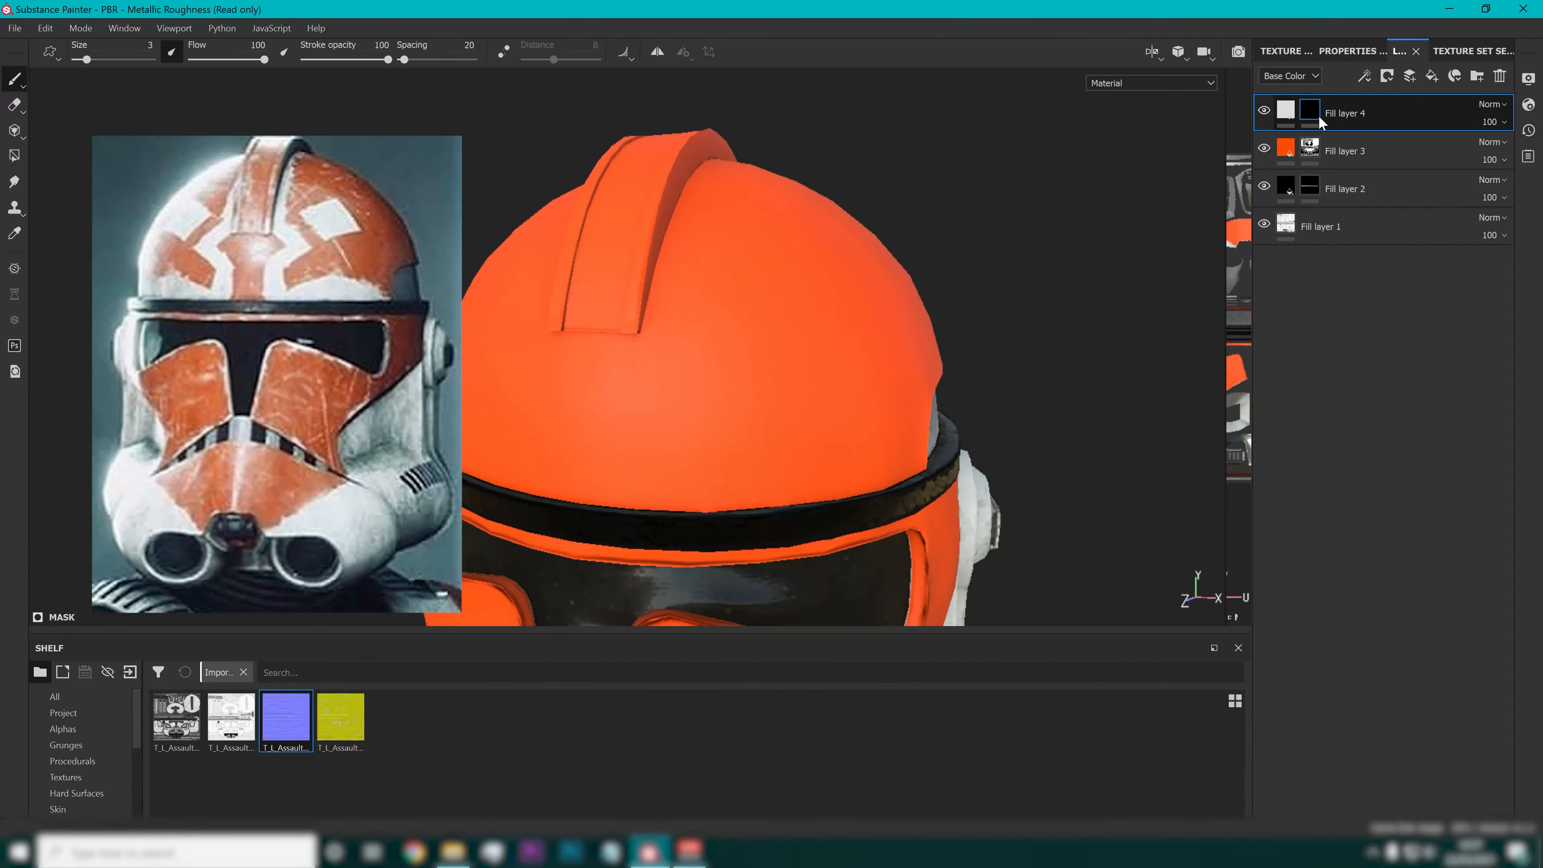
{"action": "mouse_move", "coordinate": [1289, 113]}
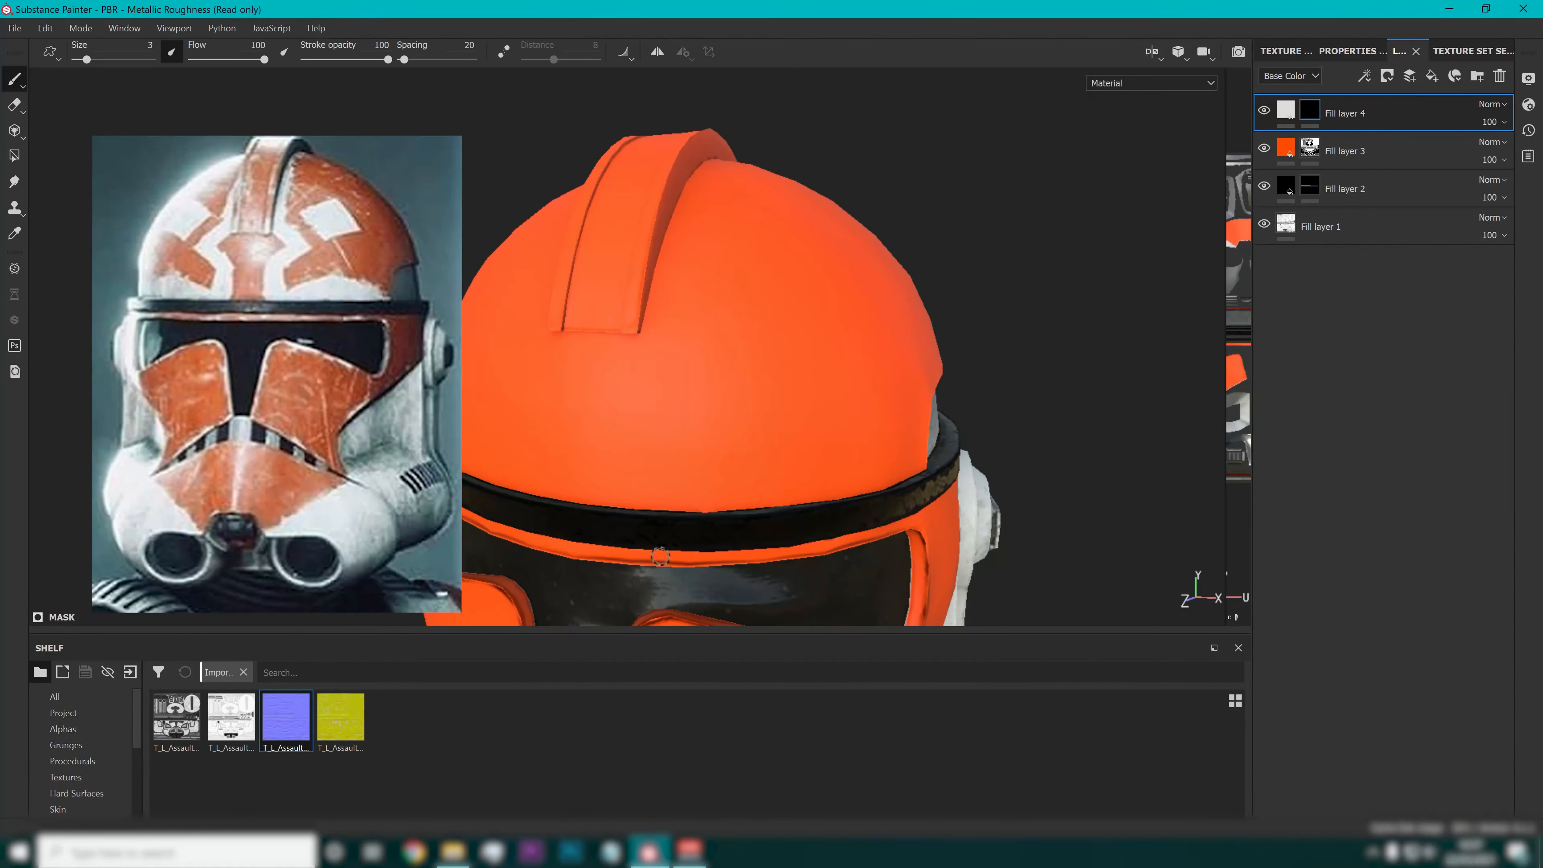
{"action": "right_click", "coordinate": [1314, 112]}
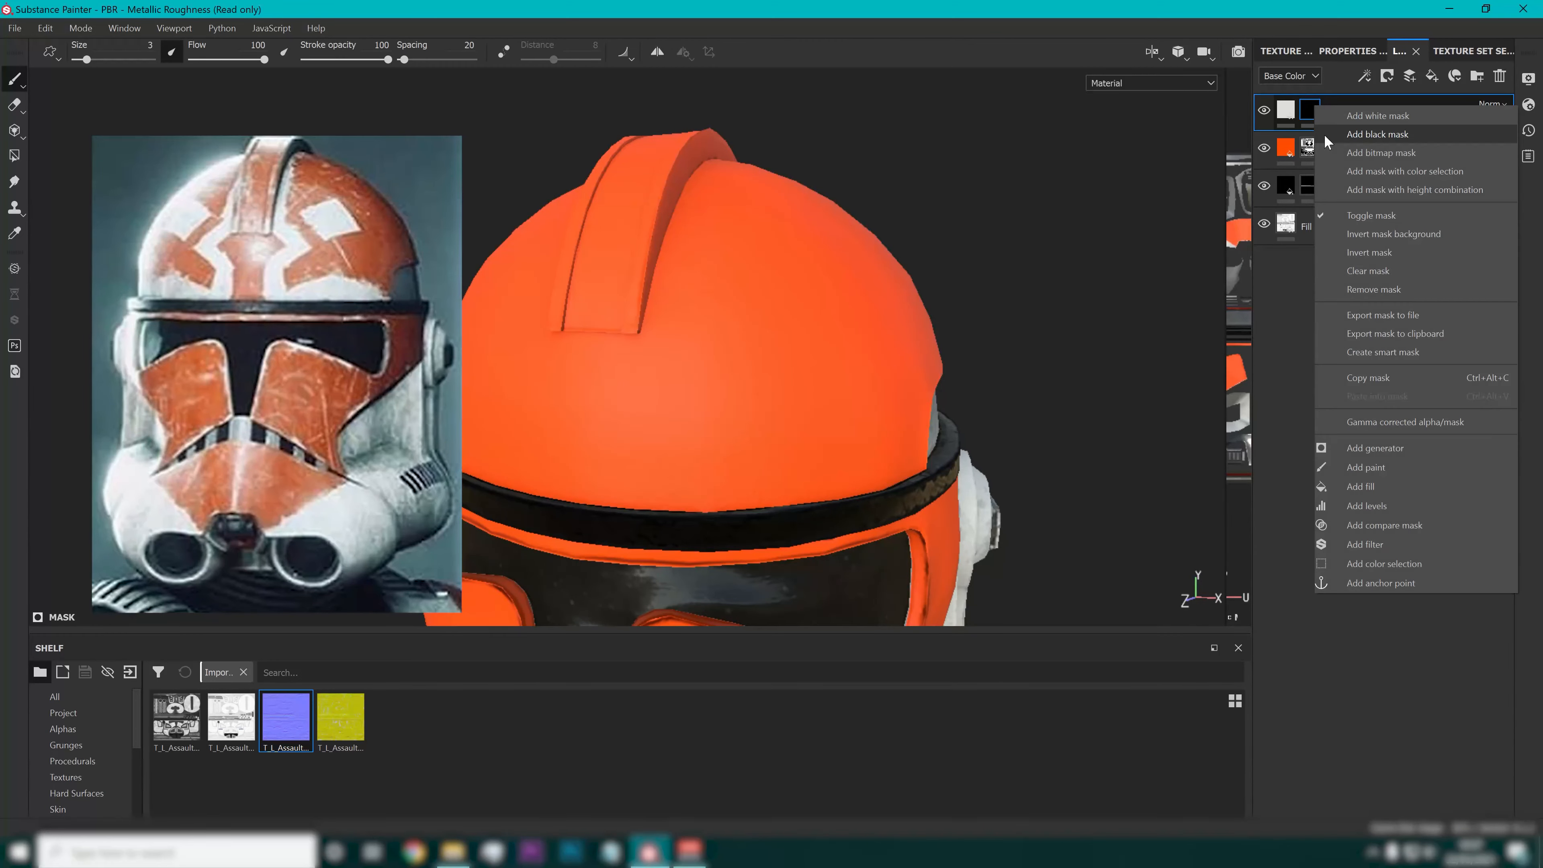
{"action": "left_click", "coordinate": [776, 310]}
{"action": "mouse_move", "coordinate": [714, 292]}
{"action": "left_mouse_down"}
{"action": "mouse_move", "coordinate": [648, 331]}
{"action": "mouse_move", "coordinate": [602, 286]}
{"action": "mouse_move", "coordinate": [626, 328]}
{"action": "left_mouse_up"}
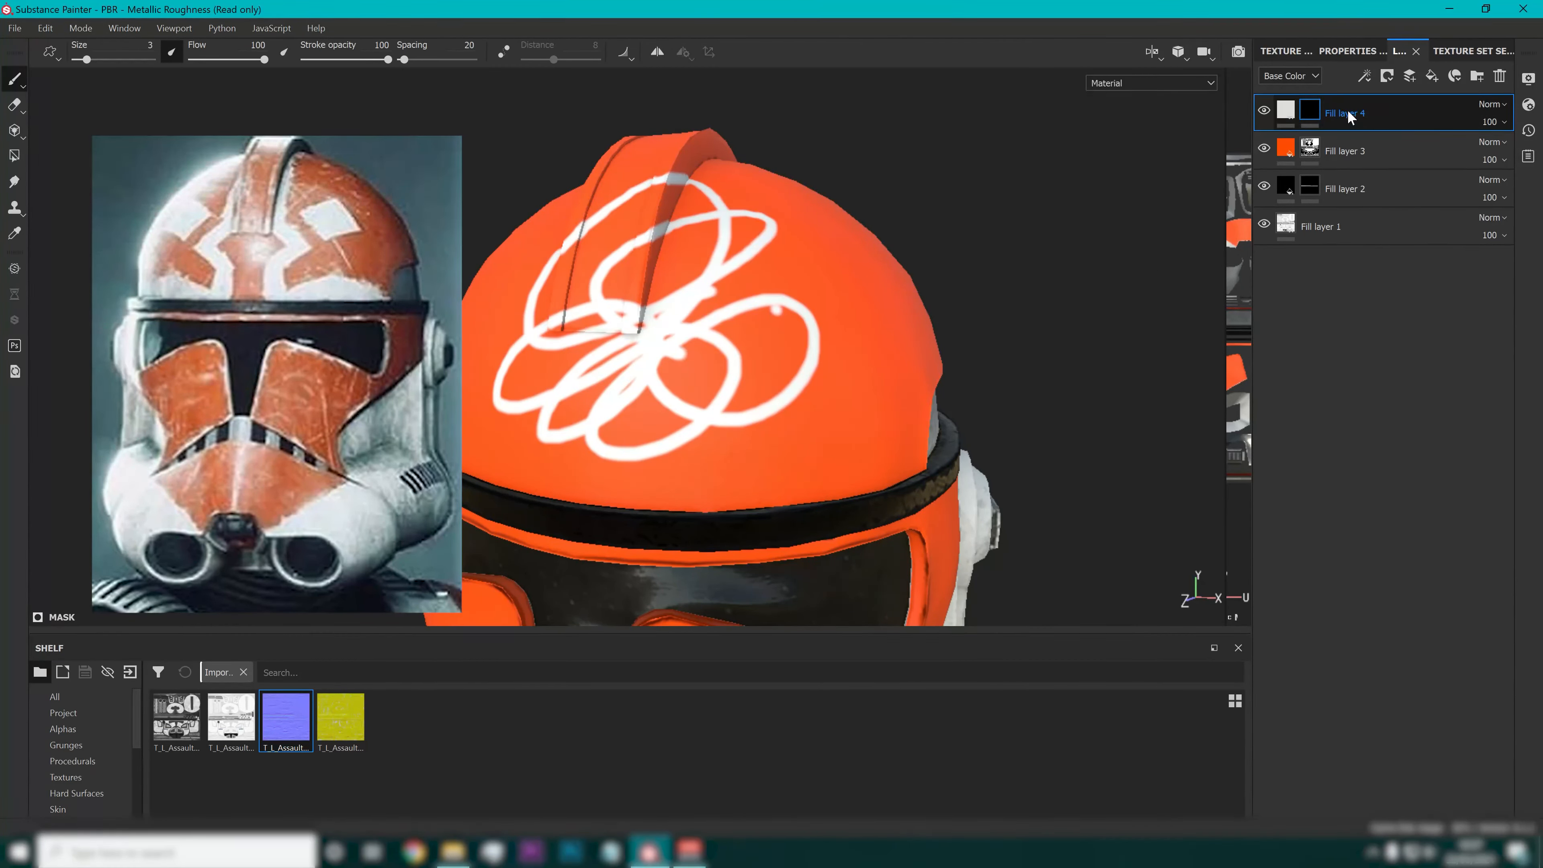
{"action": "right_click", "coordinate": [1324, 110]}
{"action": "left_click", "coordinate": [1346, 135]}
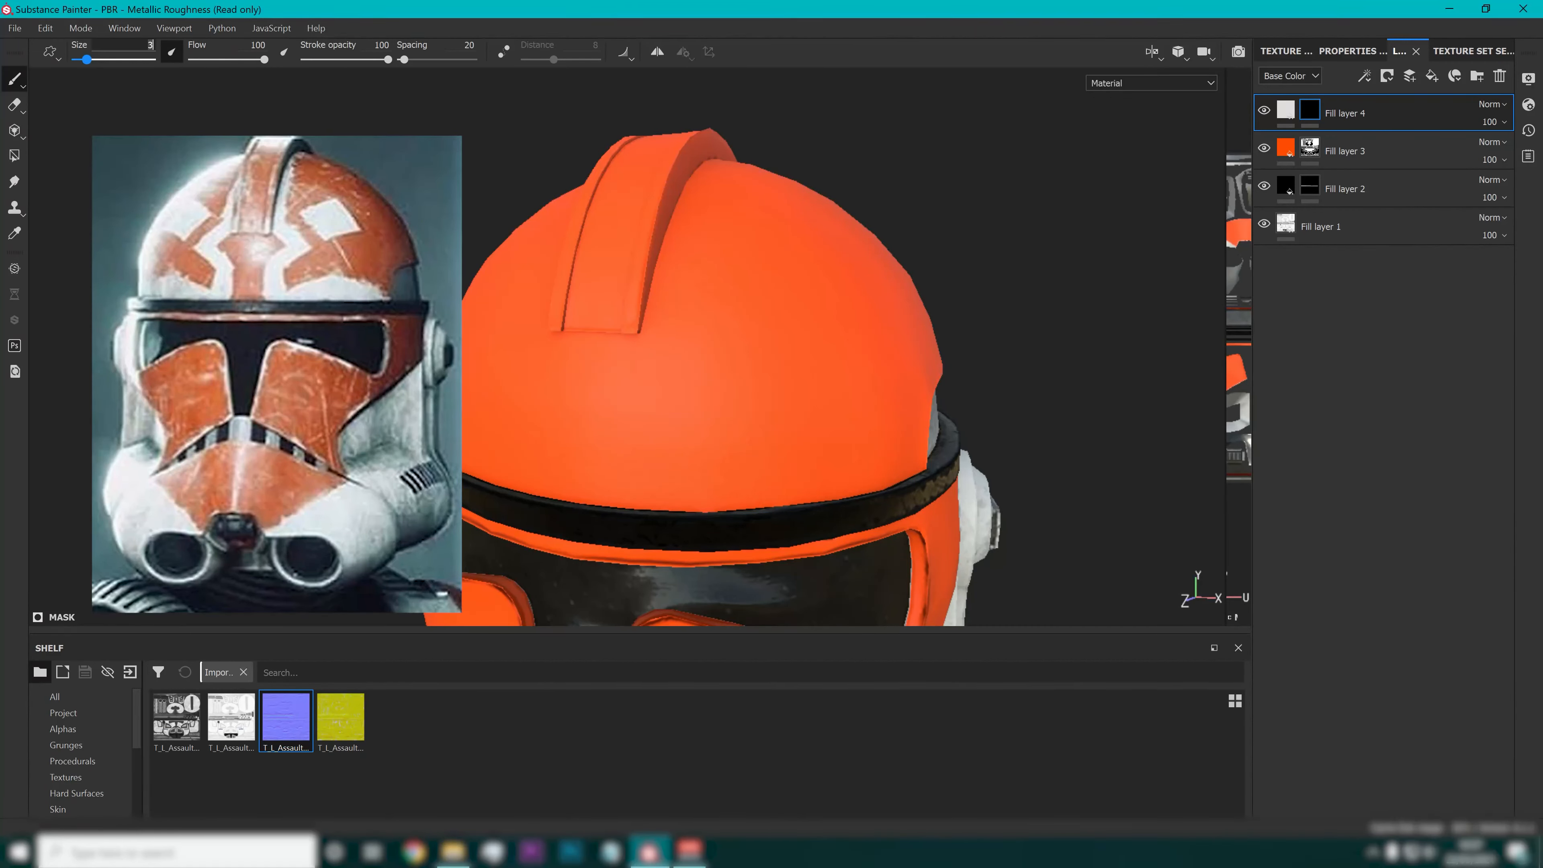
Set the brush size to 1 and paint a straight white line down the dome beside the centre ridge.
{"action": "left_click_drag", "start_coordinate": [87, 59], "coordinate": [80, 59]}
{"action": "scroll", "coordinate": [767, 314], "scroll_direction": "up", "scroll_amount": 2}
{"action": "middle_click_drag", "start_coordinate": [735, 390], "coordinate": [757, 324], "text": "alt"}
{"action": "mouse_move", "coordinate": [757, 324]}
{"action": "left_mouse_down", "text": "alt"}
{"action": "mouse_move", "coordinate": [785, 318]}
{"action": "mouse_move", "coordinate": [731, 329]}
{"action": "left_mouse_up", "text": "alt"}
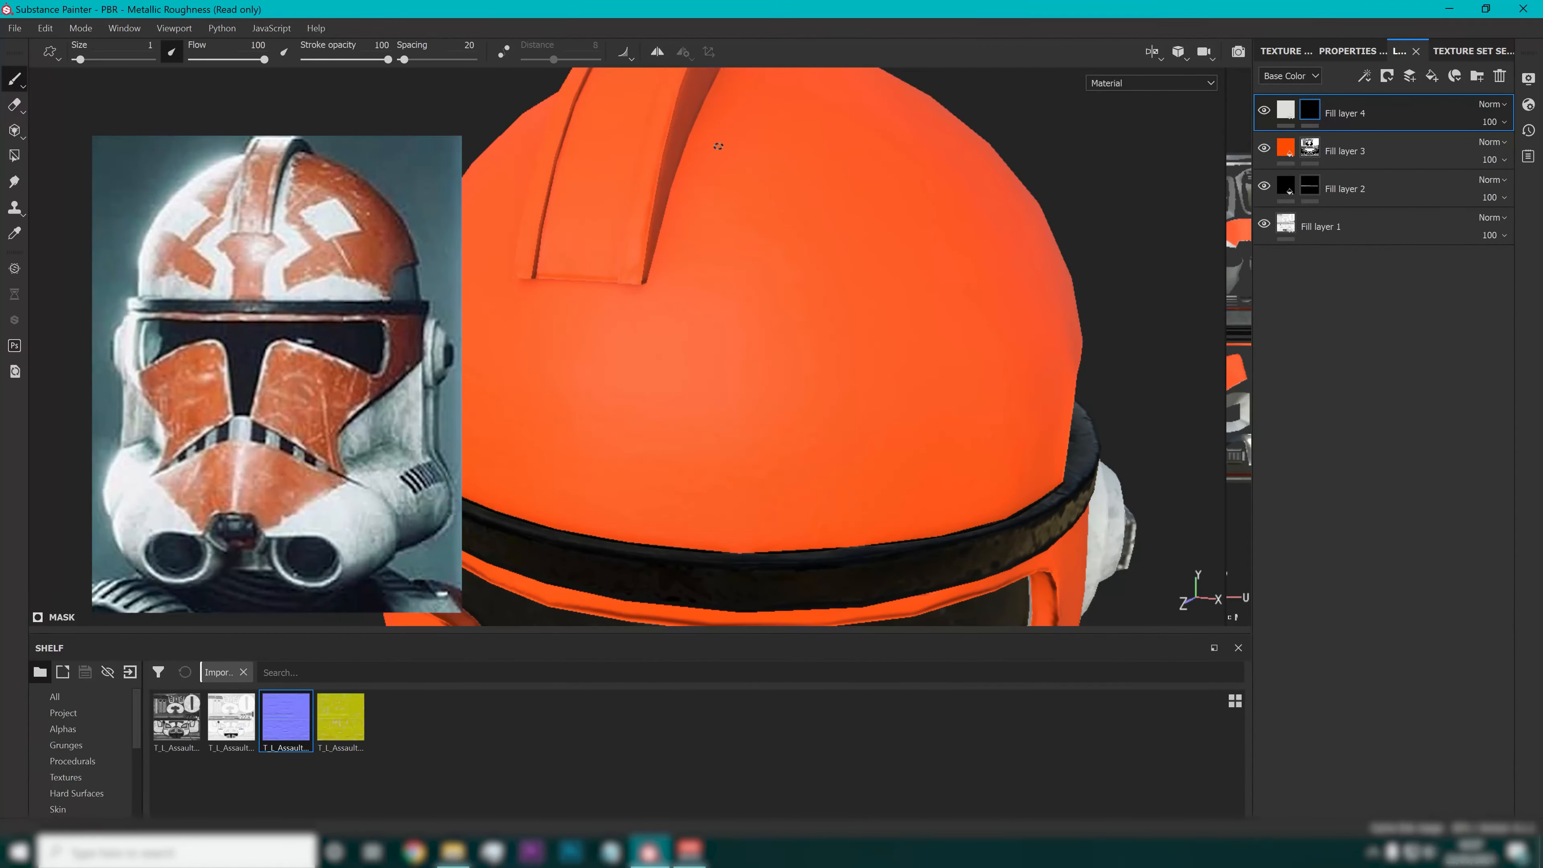
{"action": "left_click_drag", "start_coordinate": [711, 142], "coordinate": [750, 184], "text": "alt"}
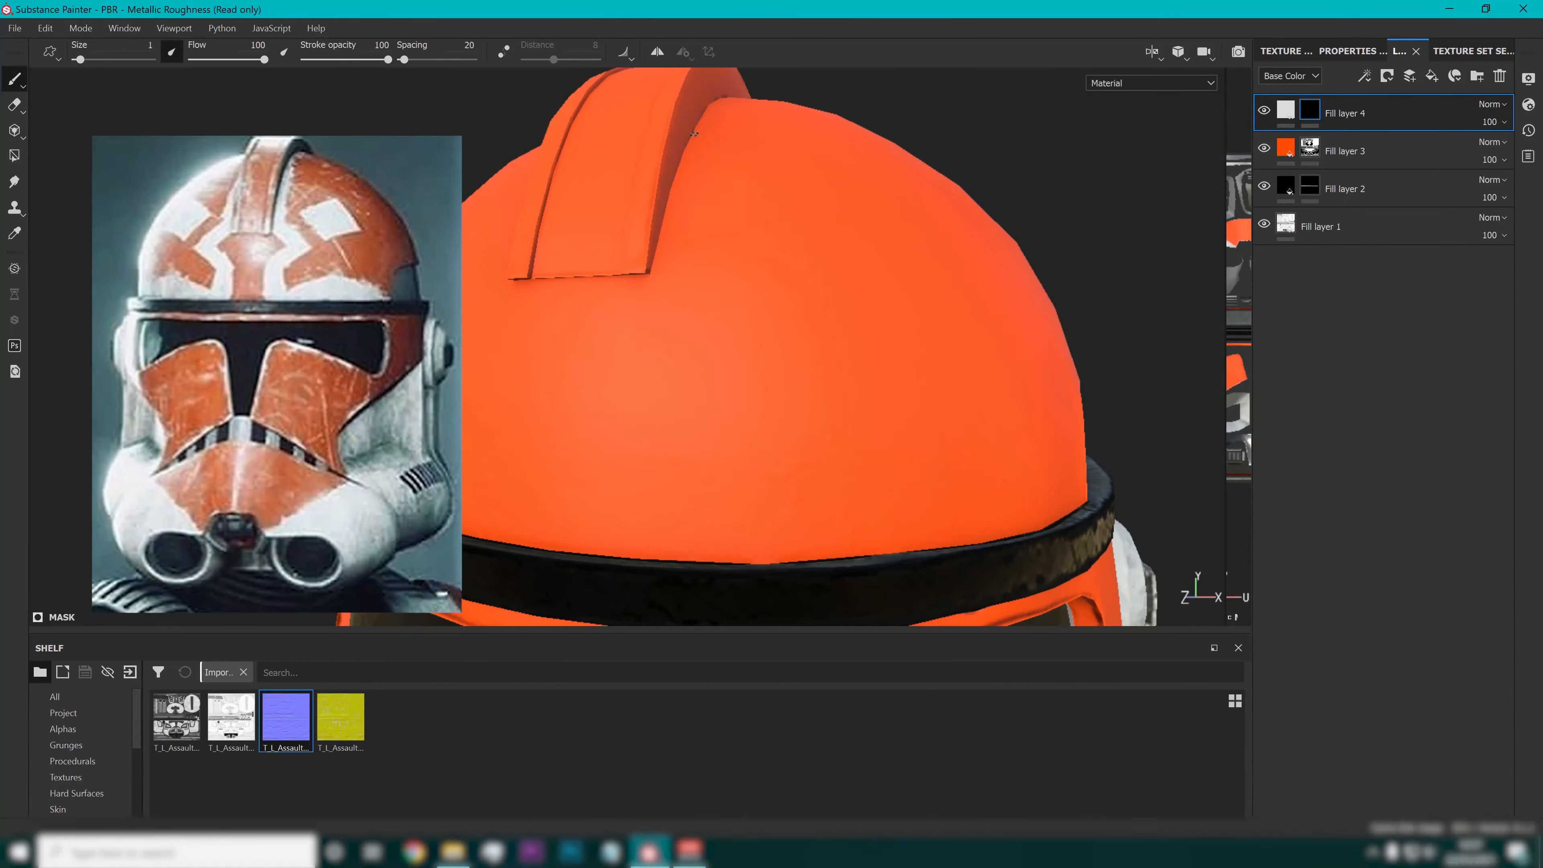
{"action": "key", "text": "shift"}
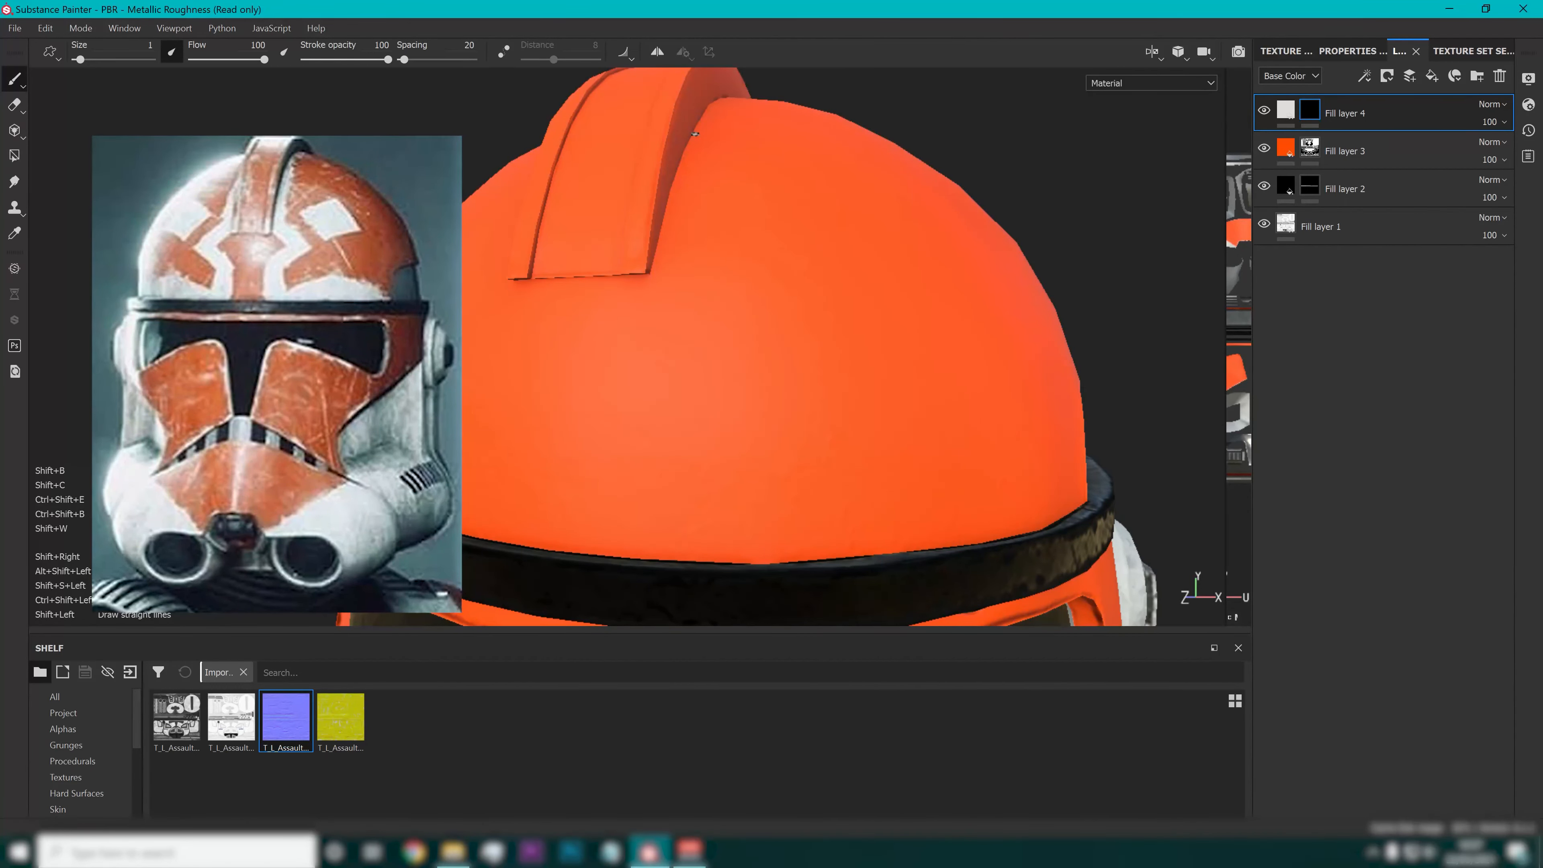
{"action": "left_click", "coordinate": [679, 250], "text": "shift"}
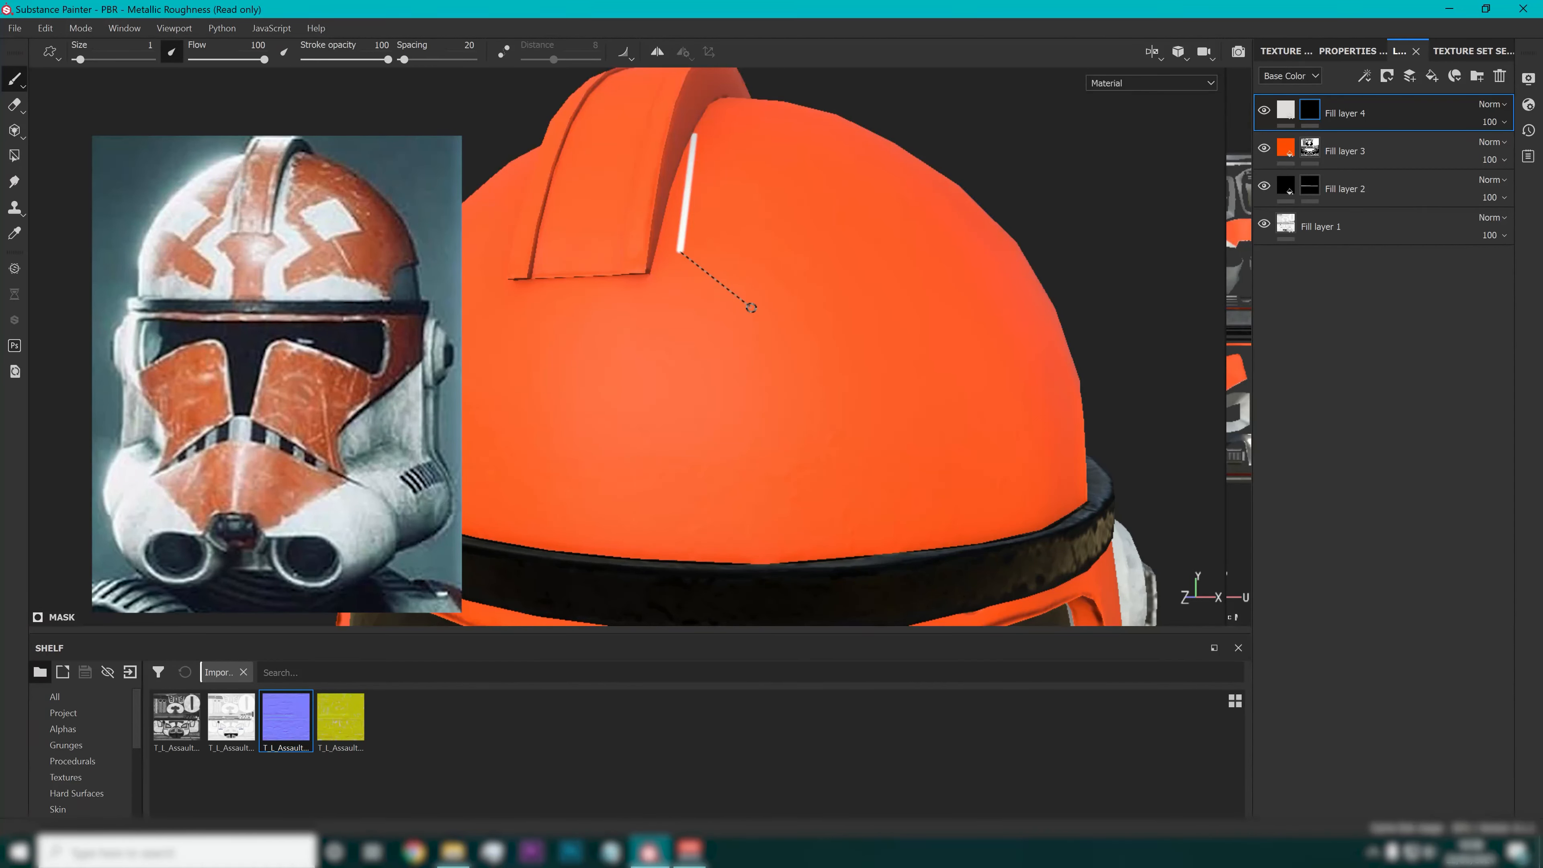
Extend the white line with a steep diagonal outward and another straight segment back toward the brow, and save the project.
{"action": "left_click", "coordinate": [751, 307], "text": "shift"}
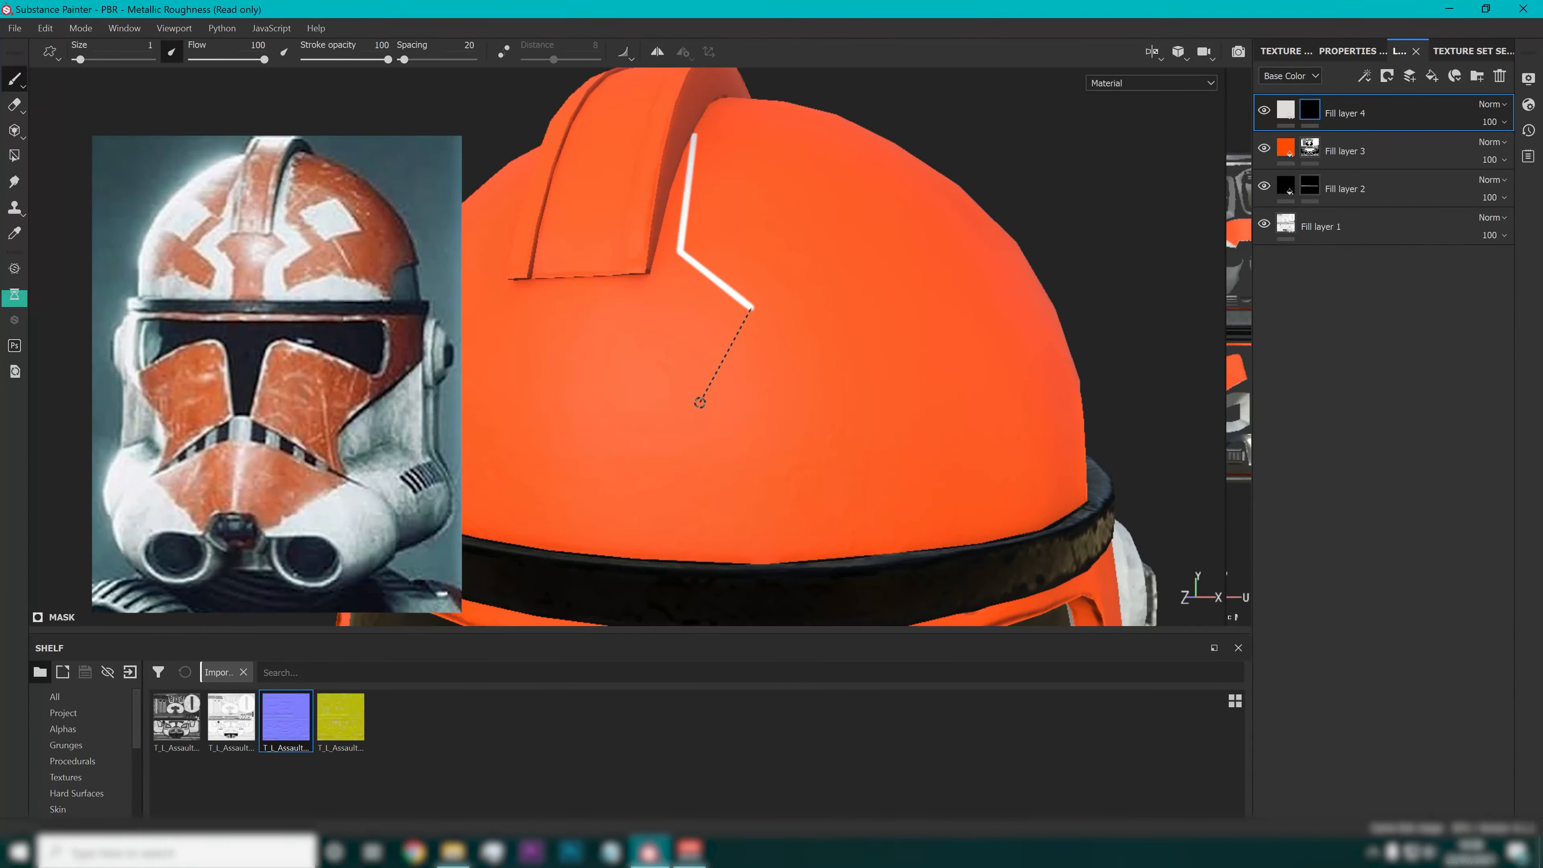
{"action": "key", "text": "ctrl+z"}
{"action": "key", "text": "shift"}
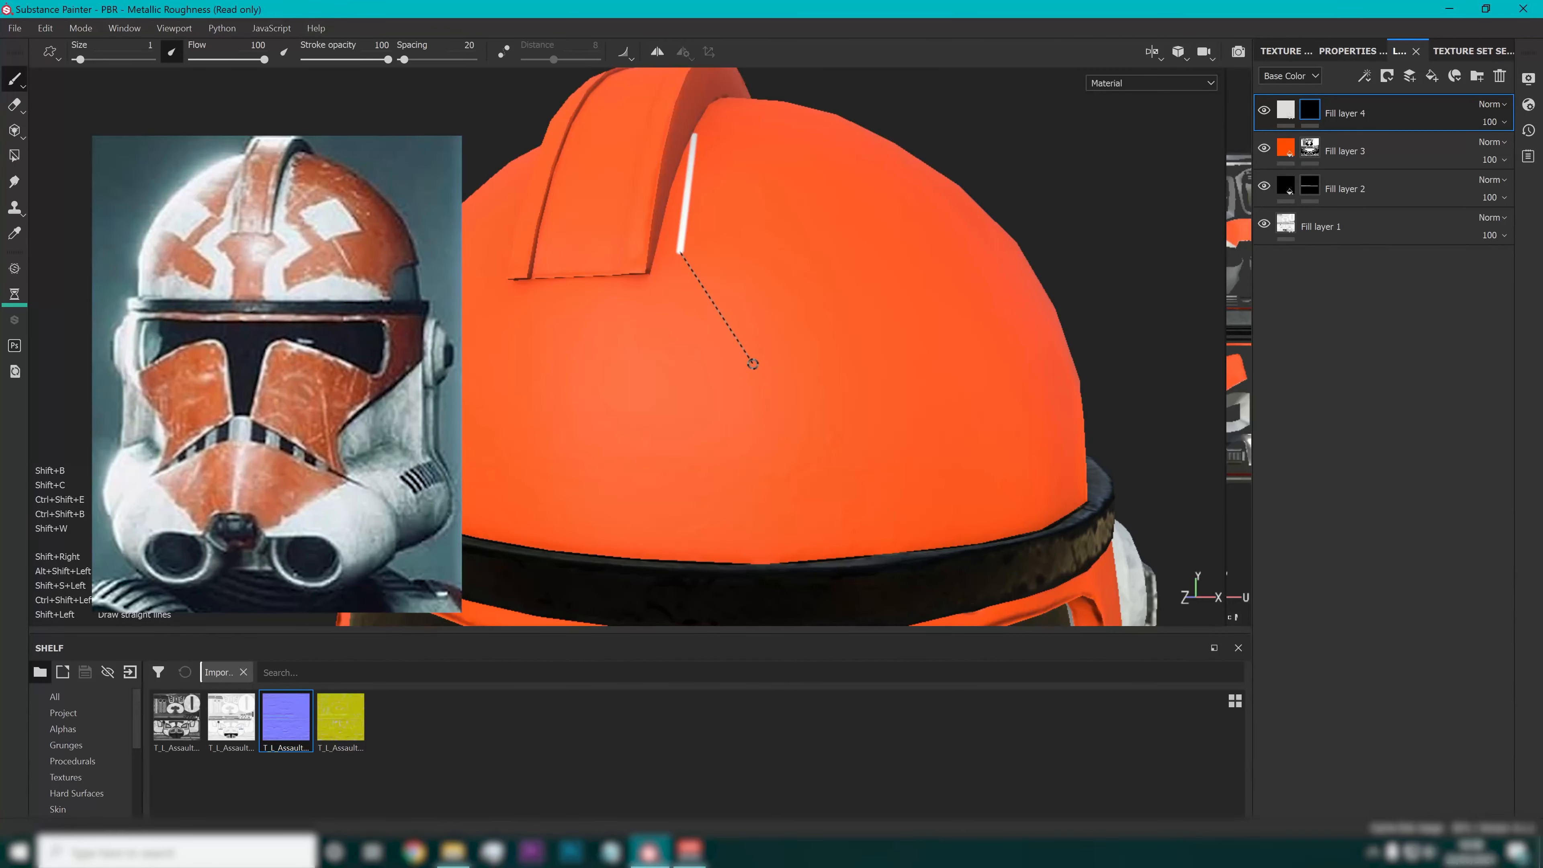
{"action": "left_click", "coordinate": [760, 354], "text": "shift"}
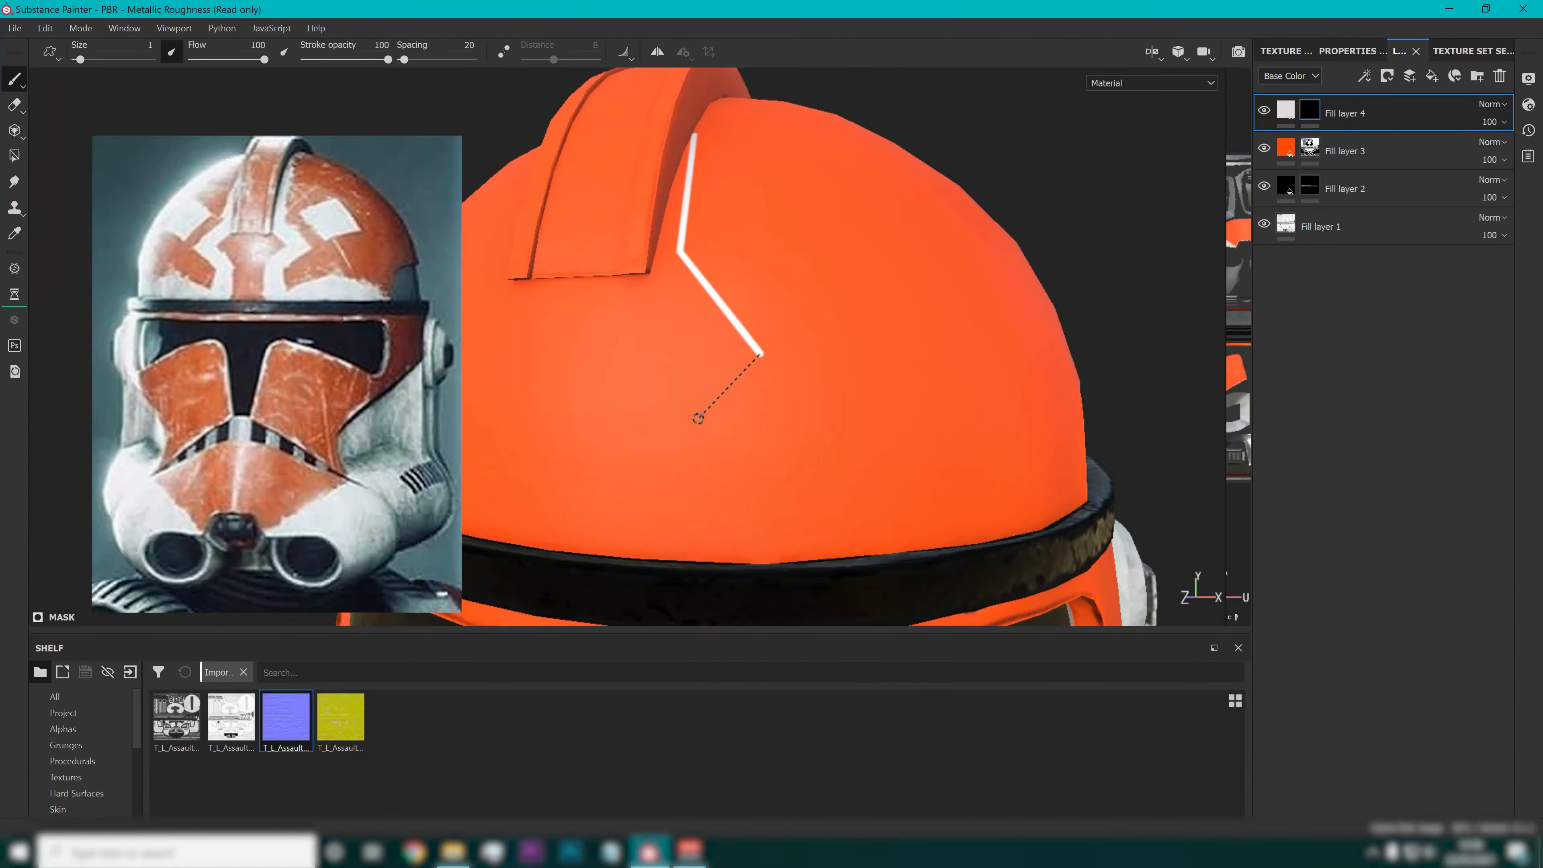
{"action": "key", "text": "ctrl+s"}
{"action": "key", "text": "shift"}
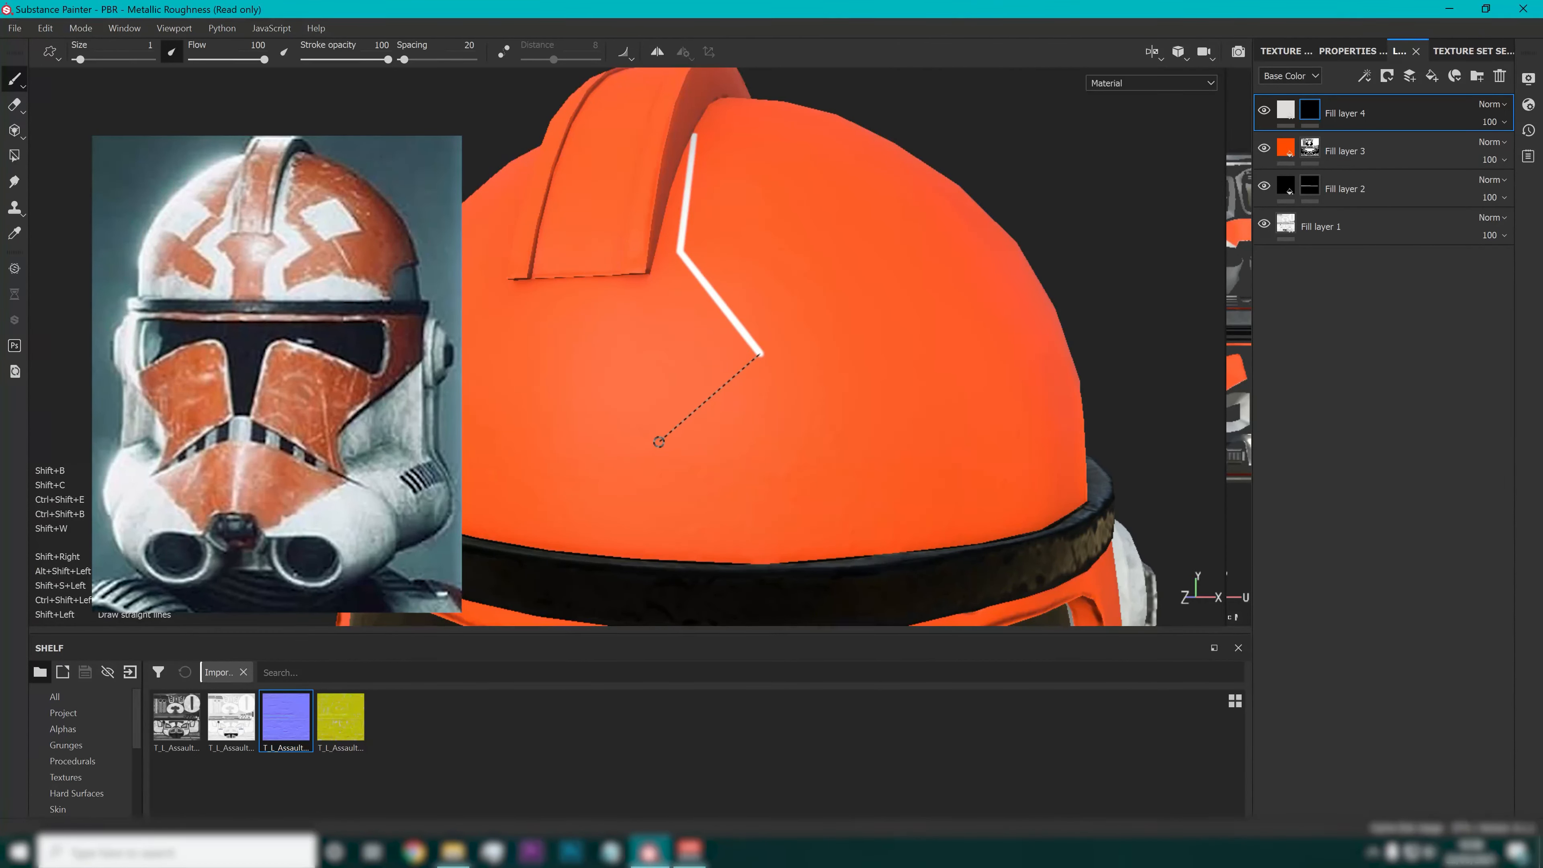
{"action": "left_click", "coordinate": [656, 444], "text": "shift"}
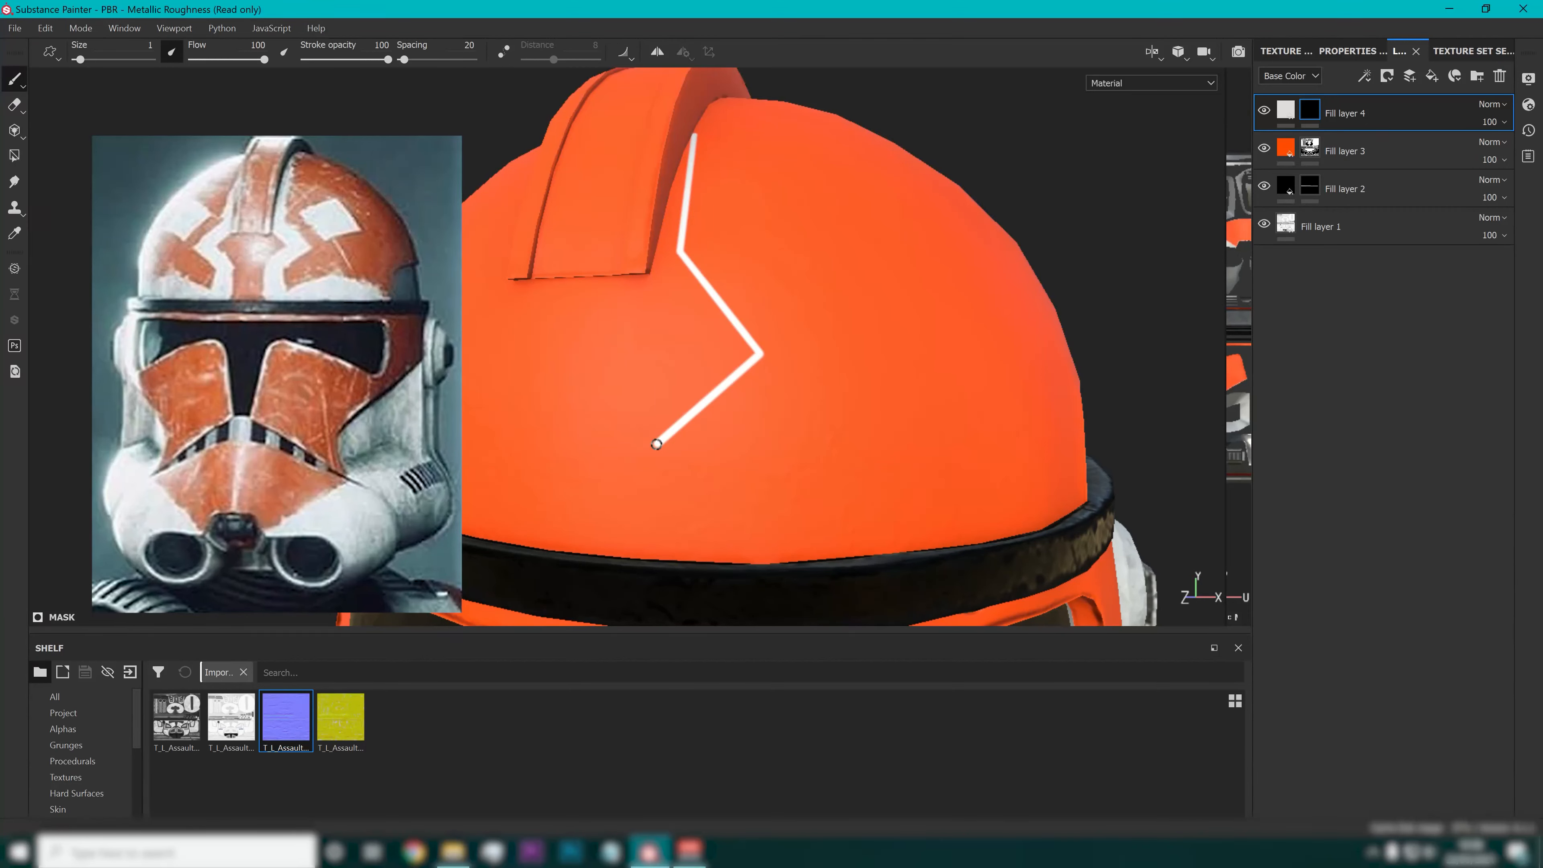
Extend the white zigzag outline on the Fill layer 4 mask straight down to the helmet's black band.
{"action": "left_click", "coordinate": [655, 560], "text": "shift"}
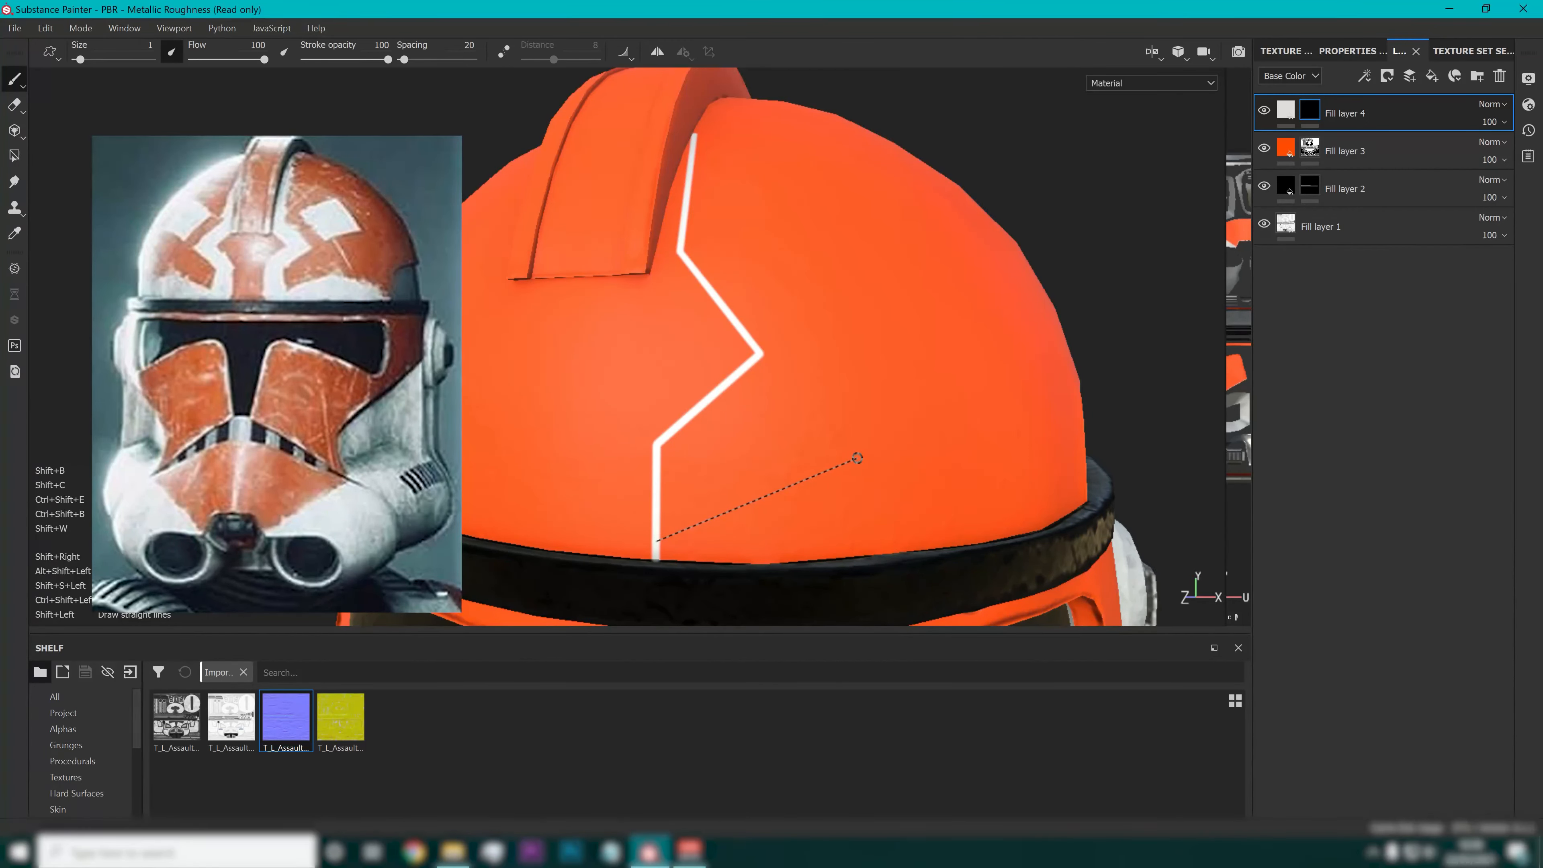
Try to paint a peaked brow outline from the zigzag's base to the grey side panel, then undo both segments.
{"action": "left_click", "coordinate": [857, 457], "text": "shift"}
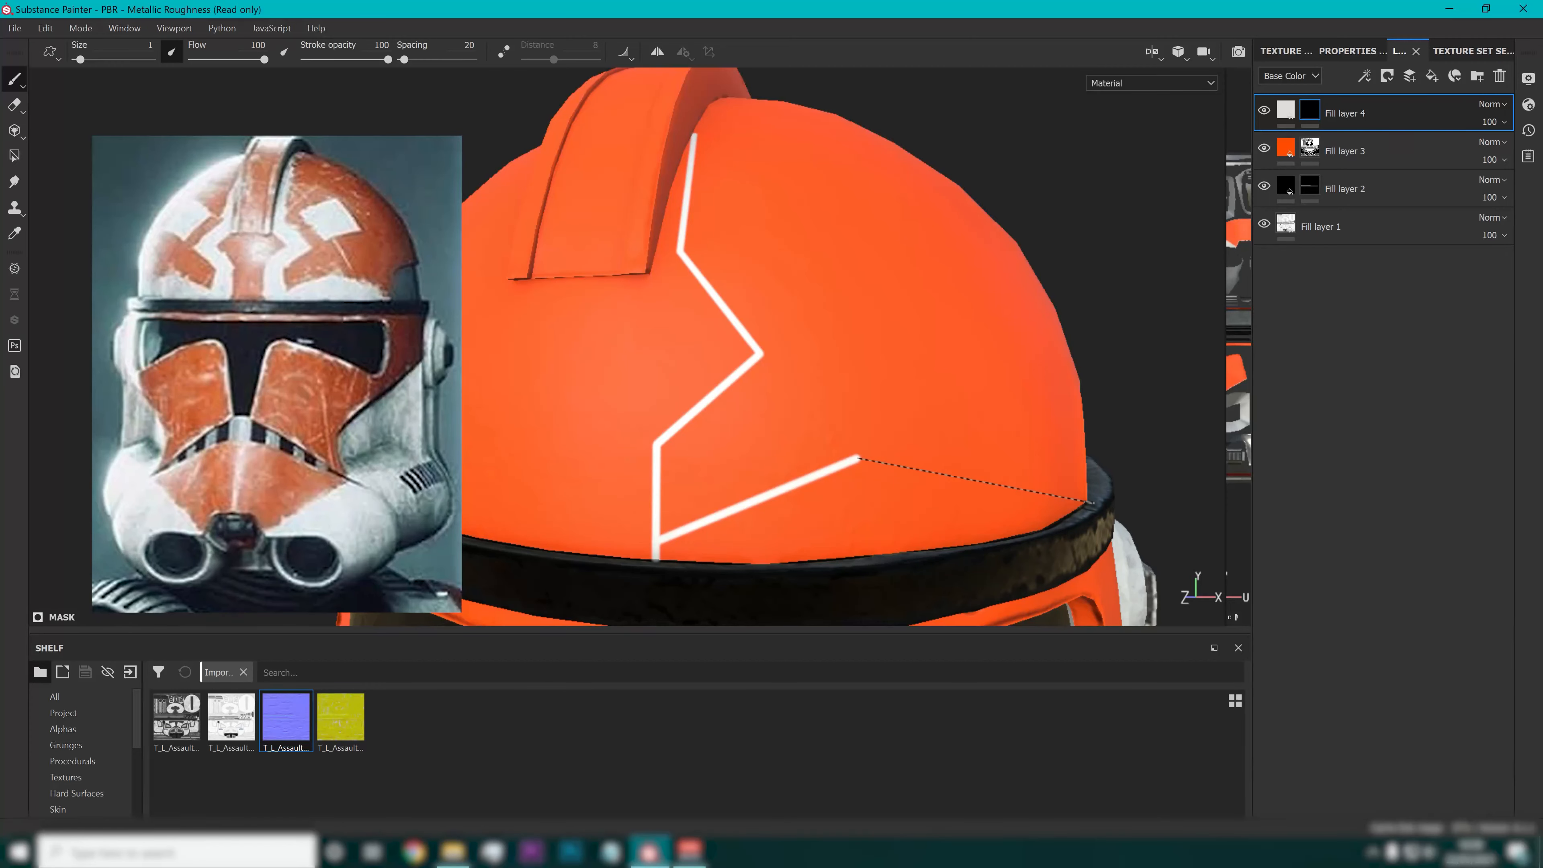
{"action": "left_click", "coordinate": [1090, 502], "text": "shift"}
{"action": "mouse_move", "coordinate": [1090, 502]}
{"action": "left_mouse_down", "text": "alt"}
{"action": "mouse_move", "coordinate": [837, 541]}
{"action": "mouse_move", "coordinate": [853, 493]}
{"action": "left_mouse_up", "text": "alt"}
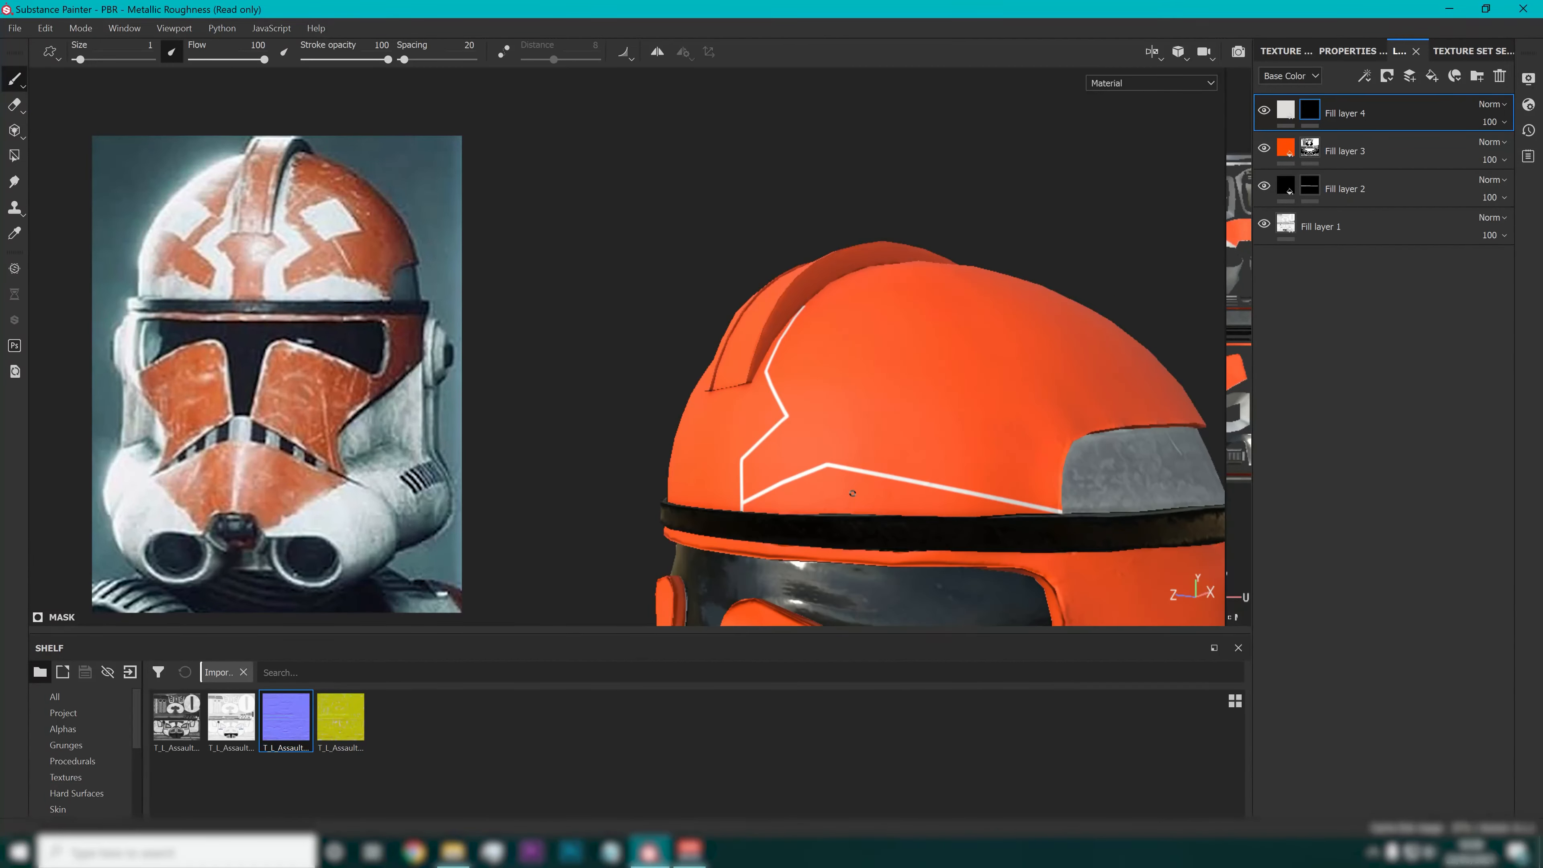
{"action": "right_click_drag", "start_coordinate": [852, 493], "coordinate": [812, 451], "text": "alt"}
{"action": "middle_click_drag", "start_coordinate": [813, 451], "coordinate": [778, 445], "text": "alt"}
{"action": "scroll", "coordinate": [814, 472], "scroll_direction": "up", "scroll_amount": 2}
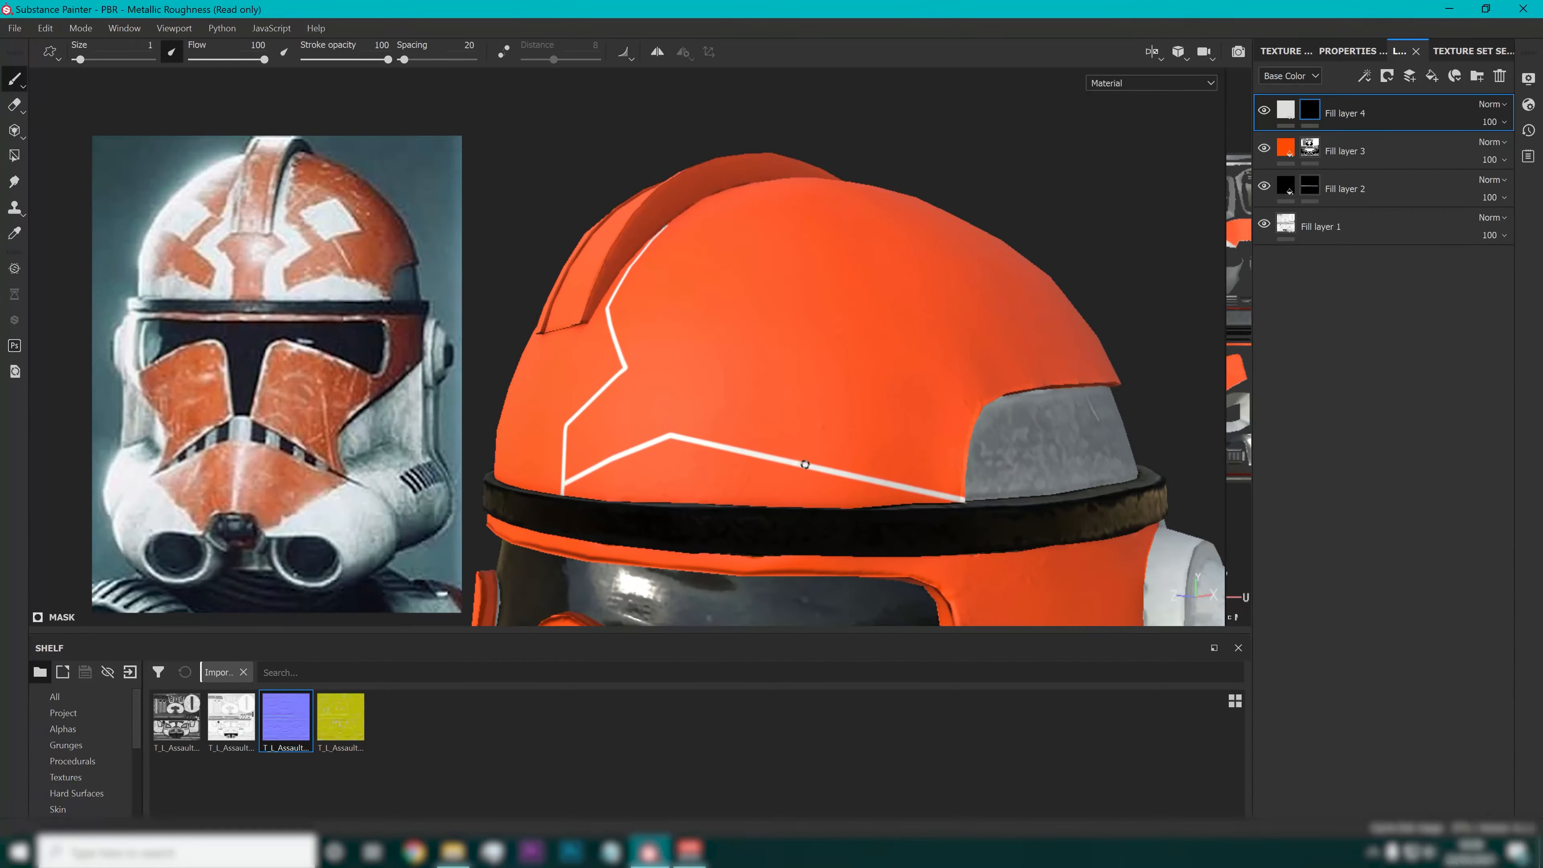
{"action": "key", "text": "ctrl+z"}
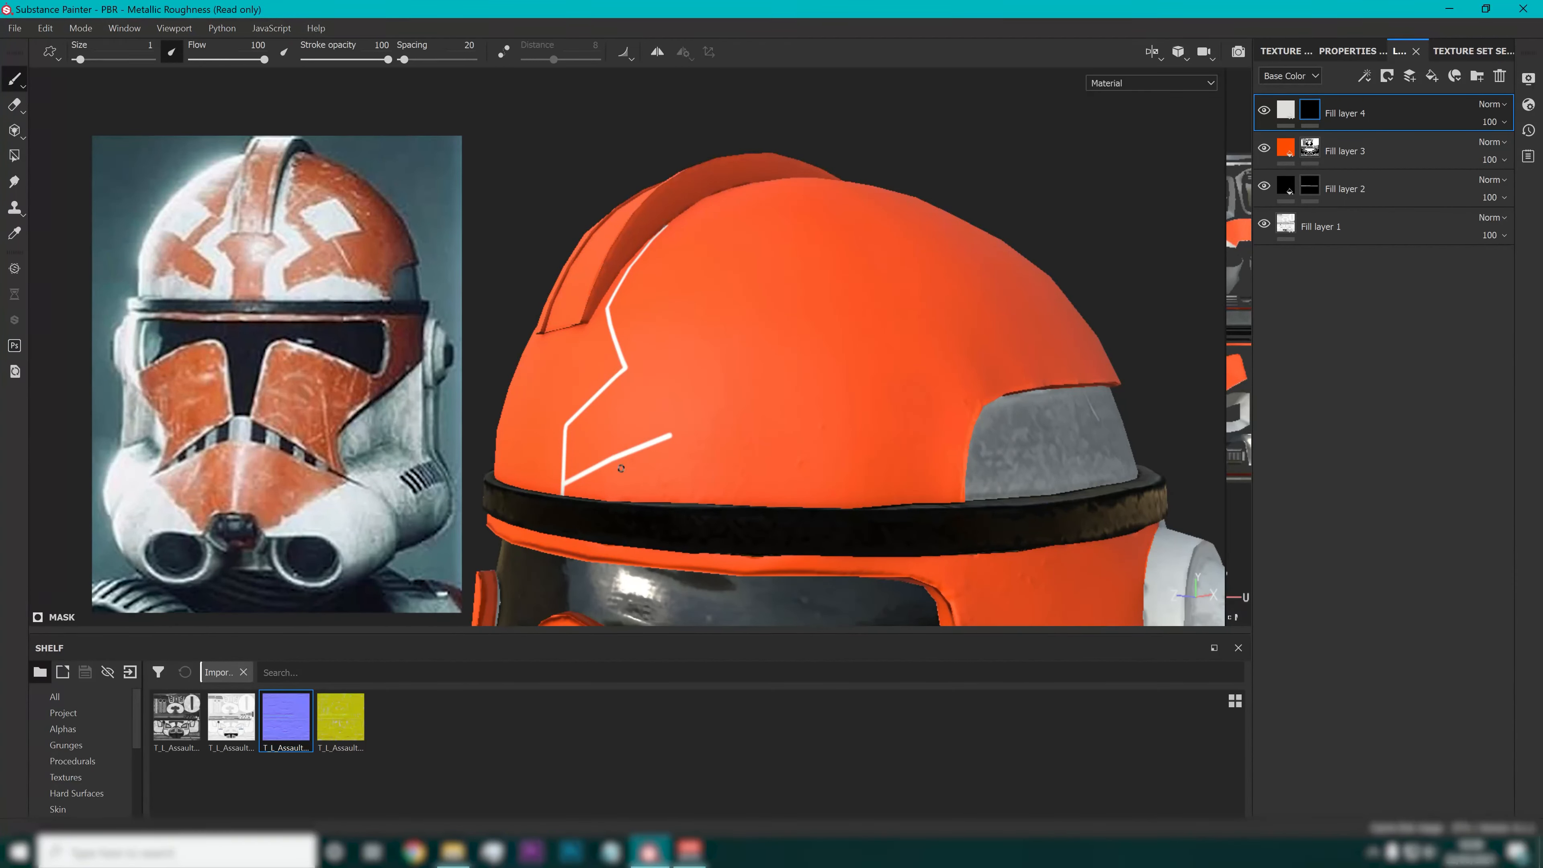
{"action": "key", "text": "ctrl+z"}
Paint a straight-edged brow outline from the zigzag's base, with its peak farther back, down to the grey side panel's lower corner.
{"action": "key", "text": "shift"}
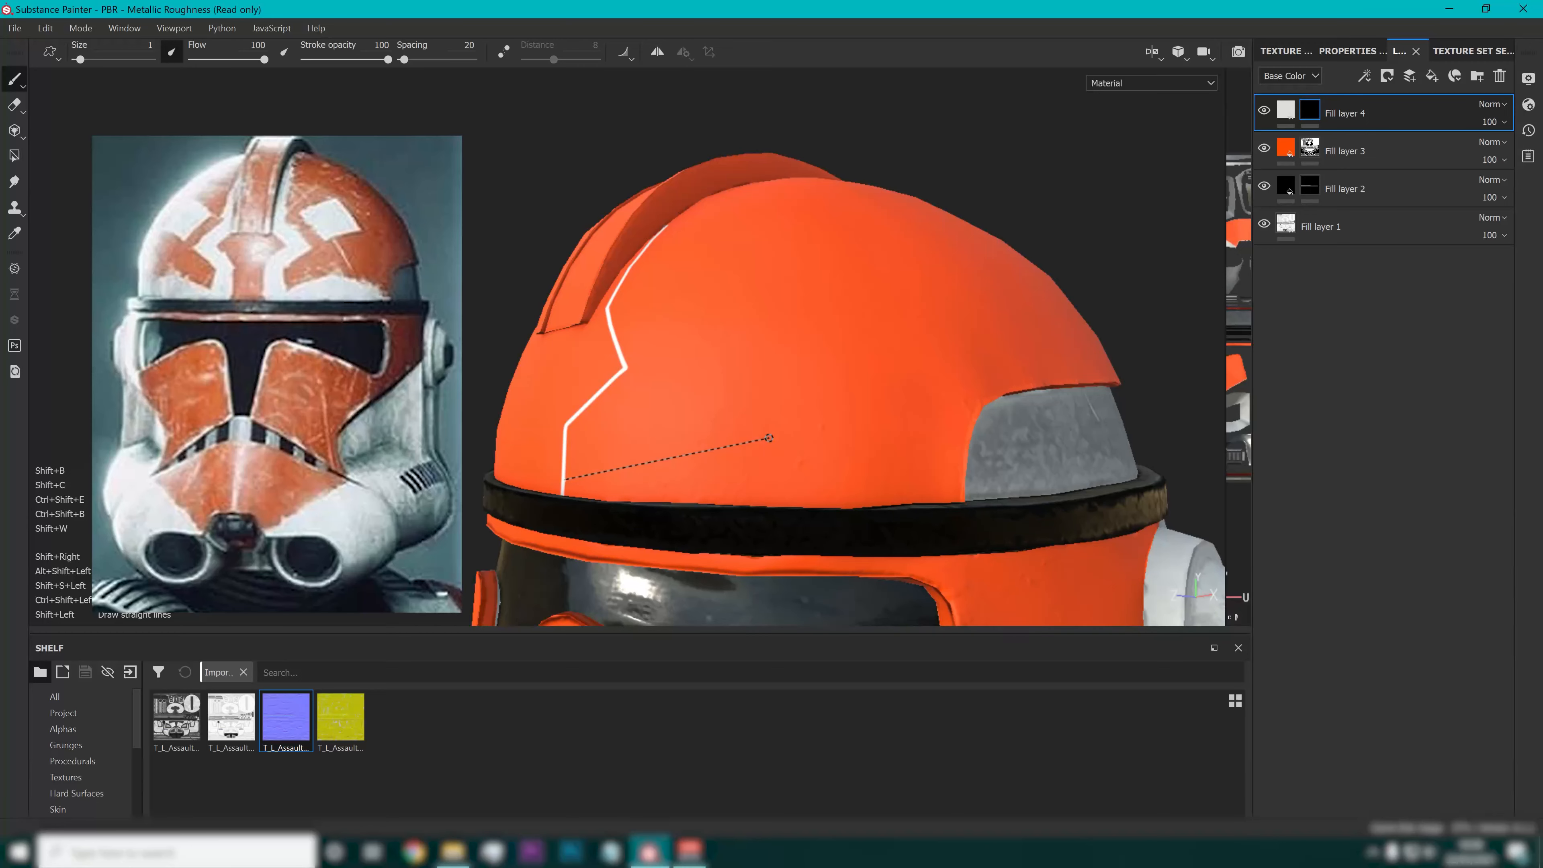
{"action": "left_click", "coordinate": [769, 438], "text": "shift"}
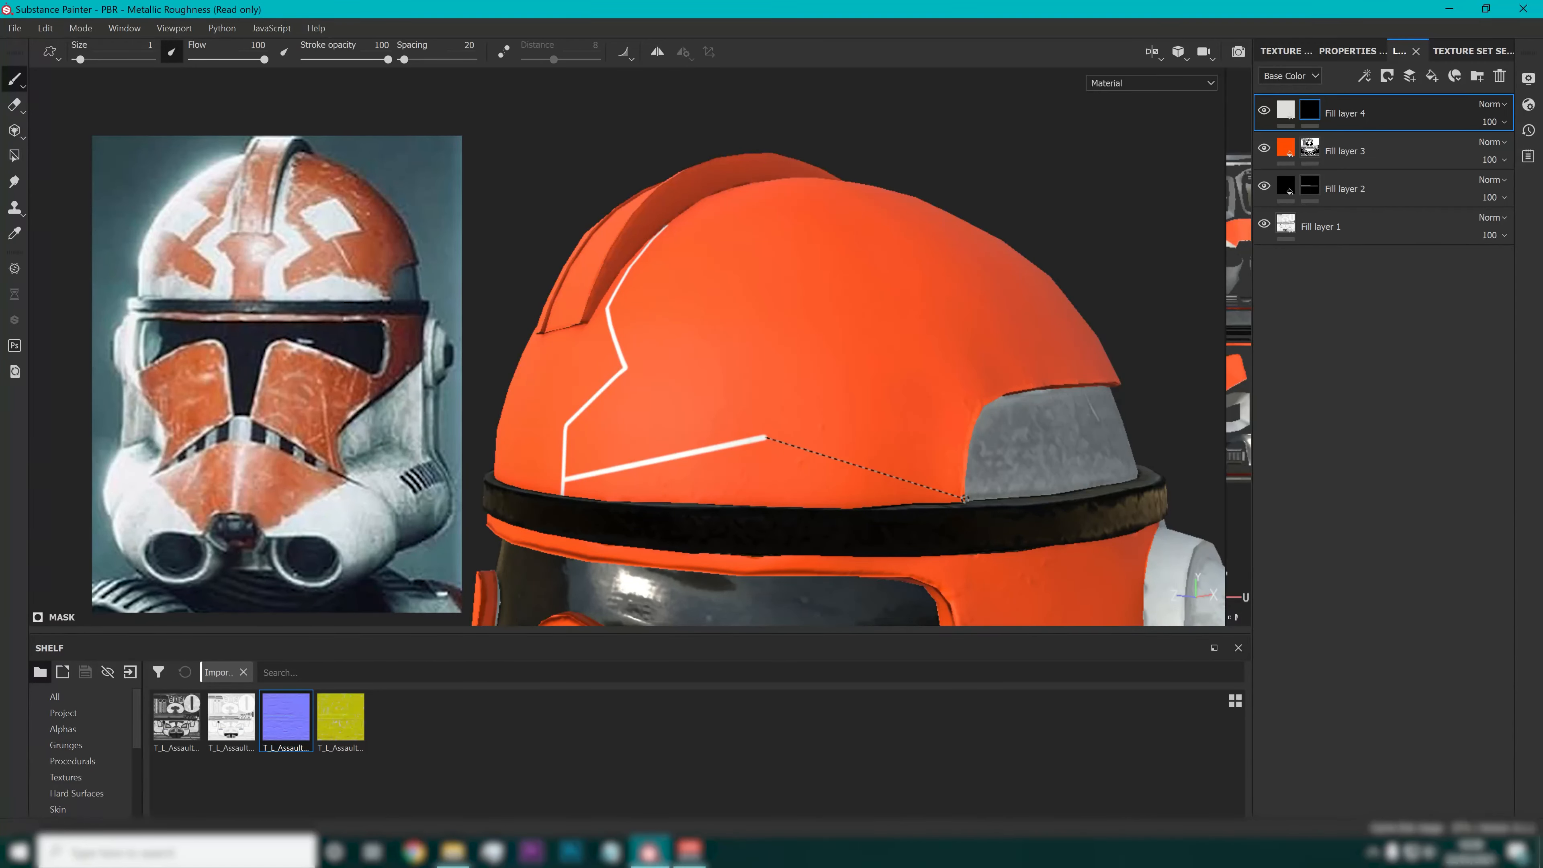
{"action": "left_click", "coordinate": [965, 498], "text": "shift"}
Paint an inner zigzag line parallel to the first, from the black band up to the crest's near bottom corner.
{"action": "mouse_move", "coordinate": [661, 403]}
{"action": "left_mouse_down", "text": "alt"}
{"action": "mouse_move", "coordinate": [943, 396]}
{"action": "mouse_move", "coordinate": [527, 369]}
{"action": "mouse_move", "coordinate": [713, 338]}
{"action": "left_mouse_up", "text": "alt"}
{"action": "scroll", "coordinate": [662, 451], "scroll_direction": "up", "scroll_amount": 4}
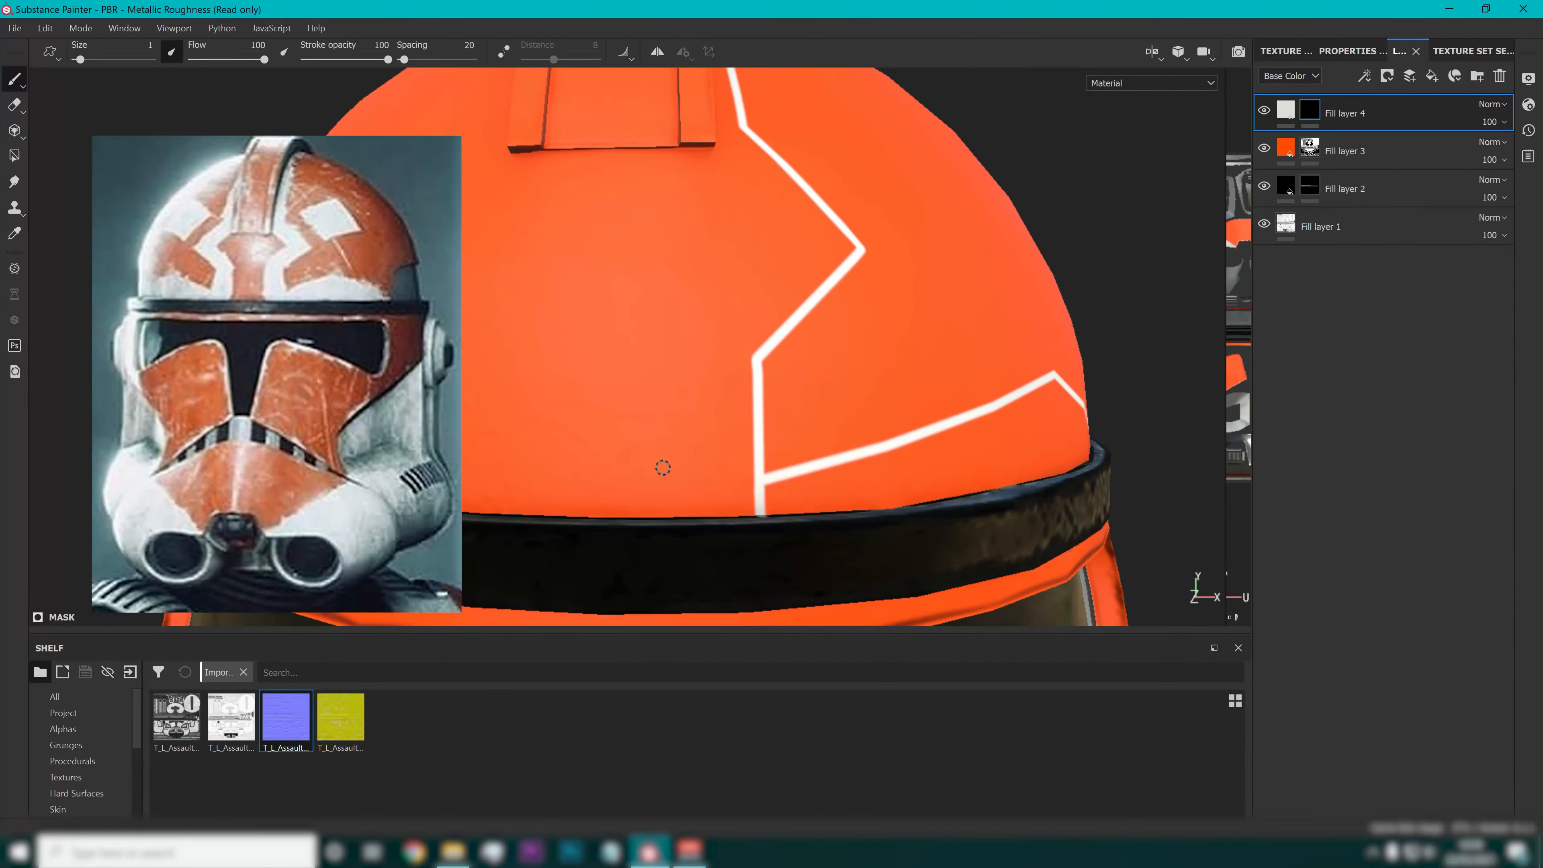
{"action": "left_click", "coordinate": [714, 512]}
{"action": "key", "text": "shift"}
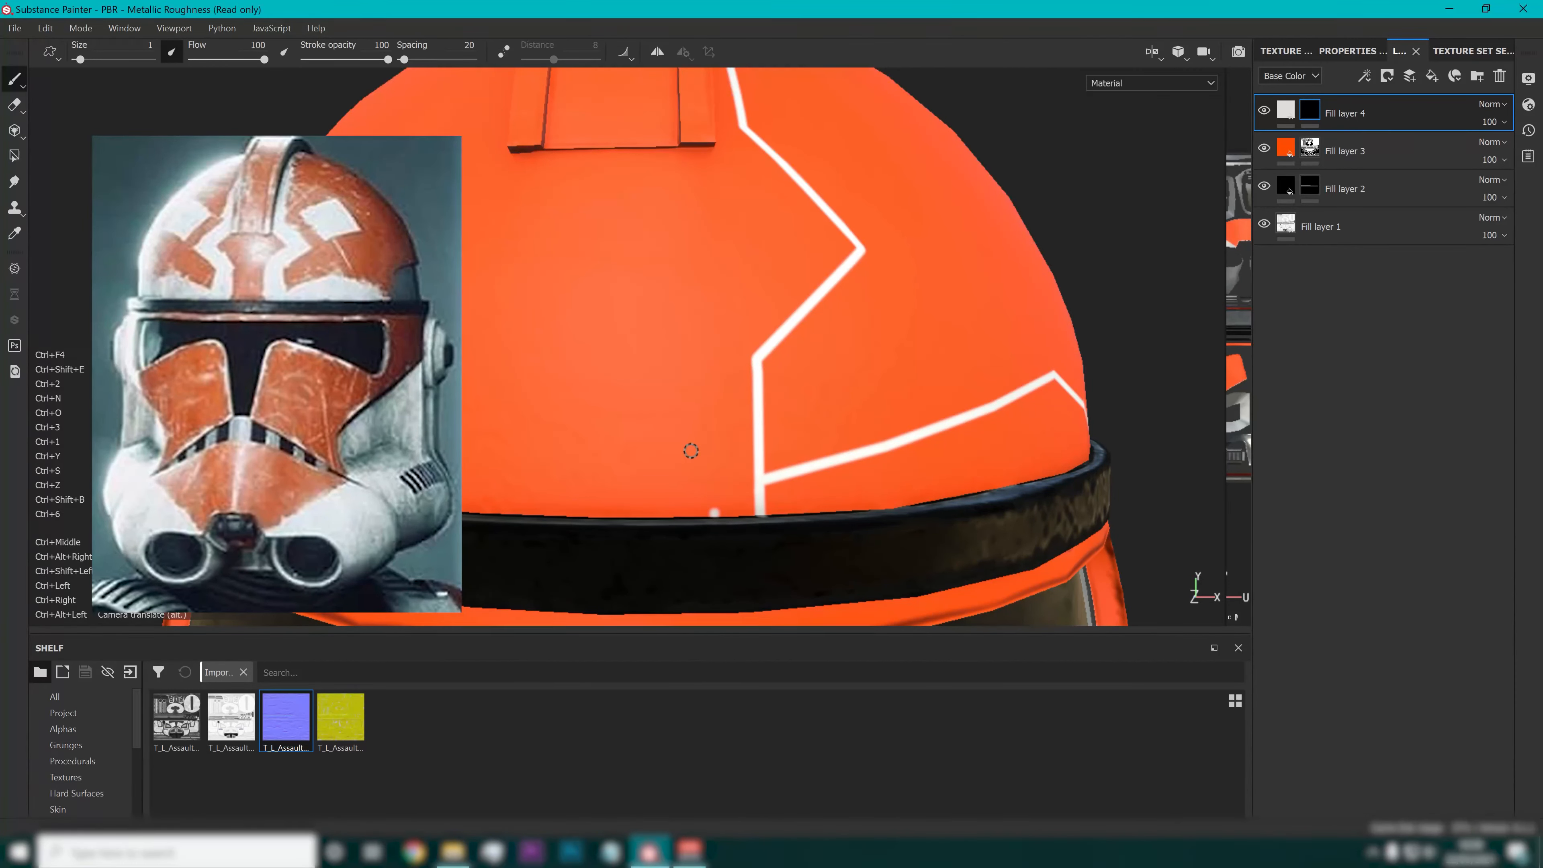
{"action": "key", "text": "shift"}
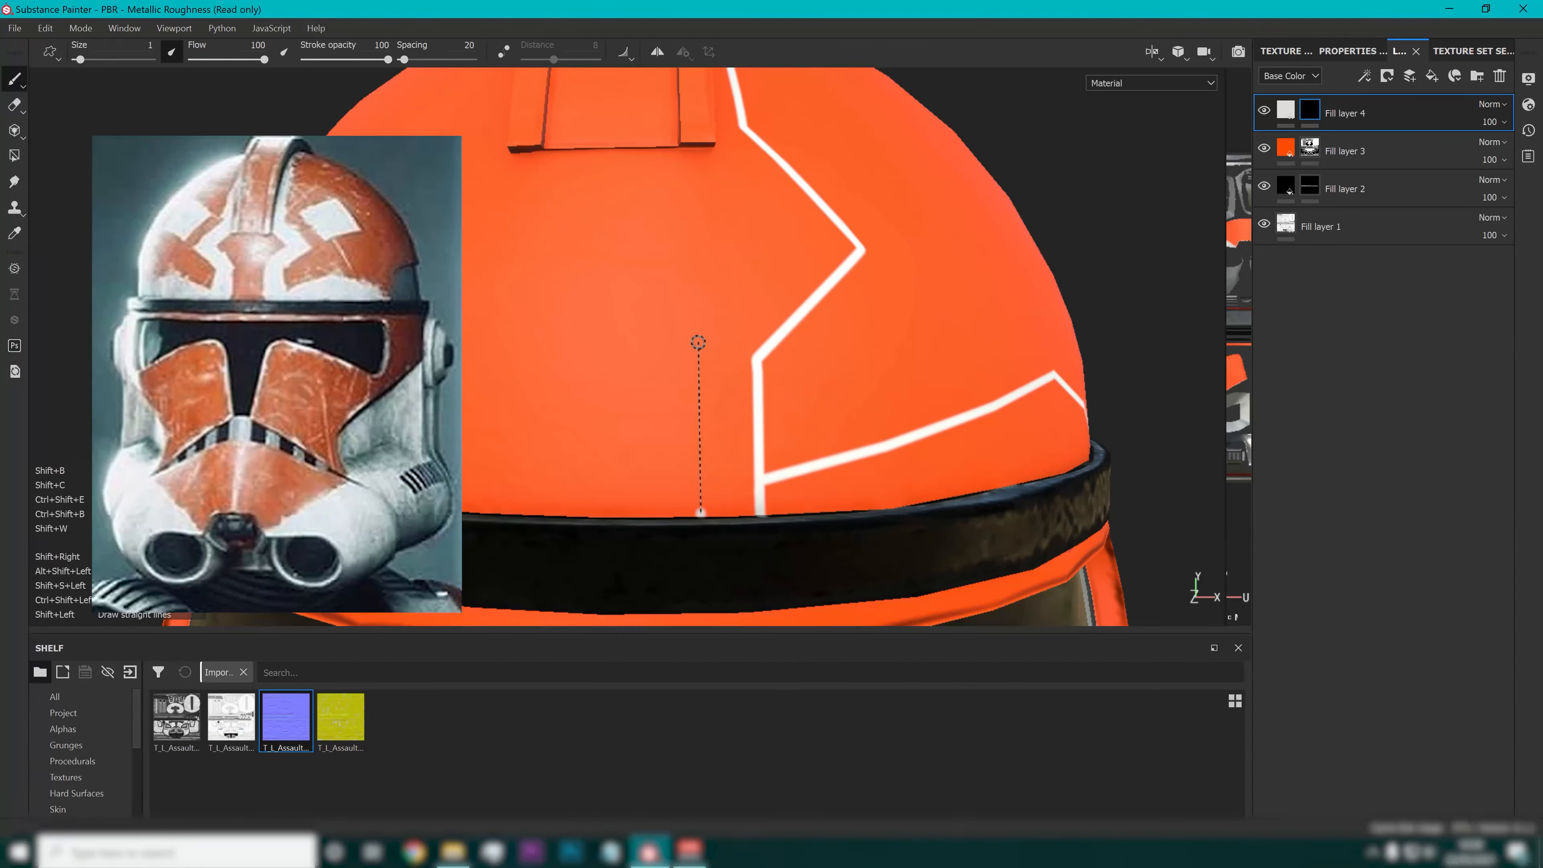
{"action": "left_click", "coordinate": [699, 327], "text": "shift"}
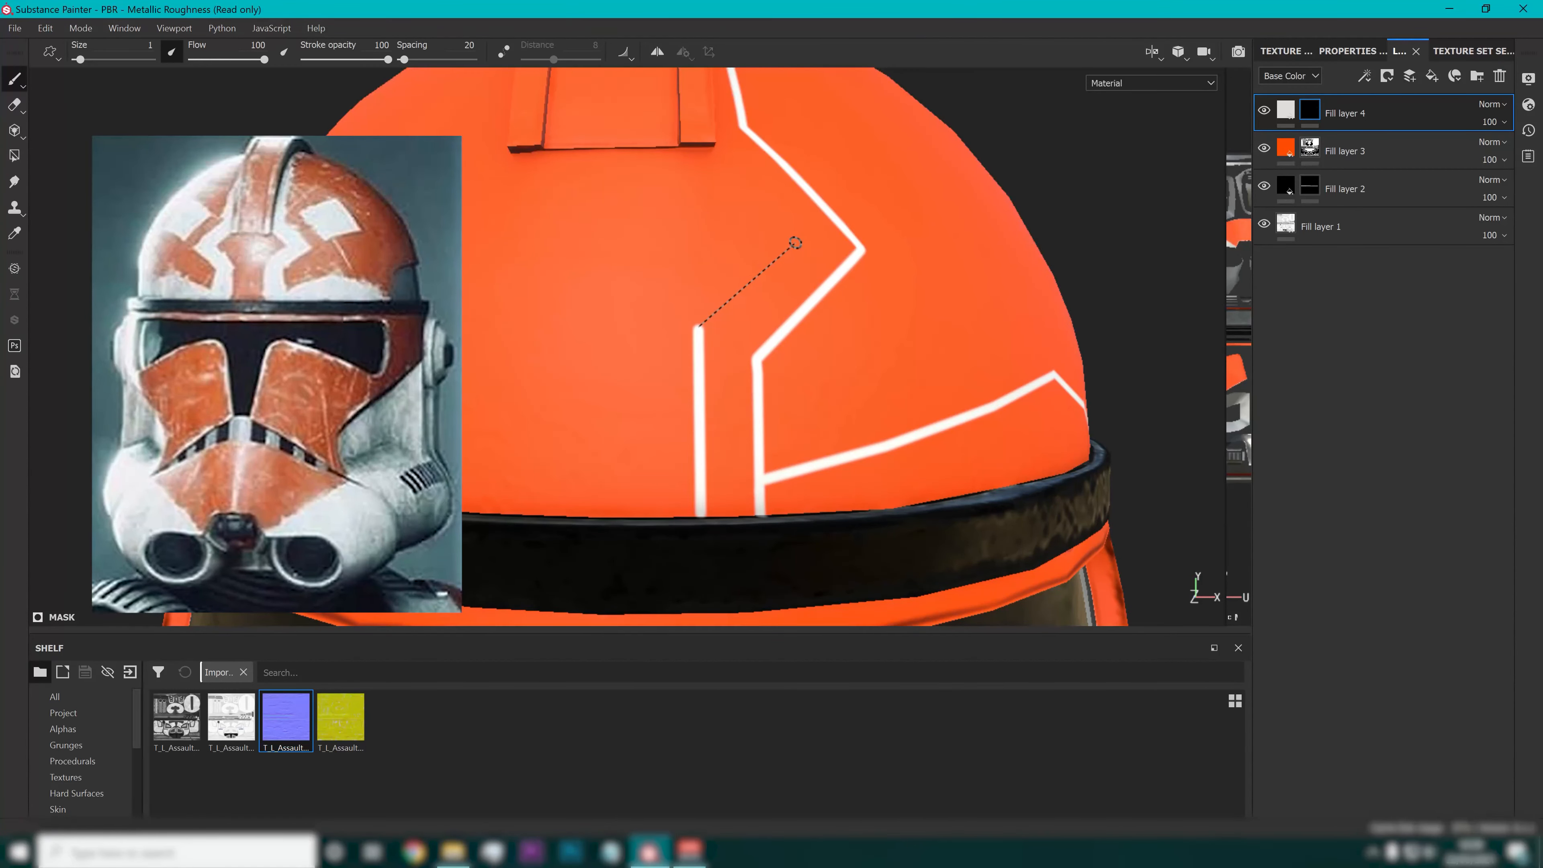
{"action": "left_click", "coordinate": [792, 241], "text": "shift"}
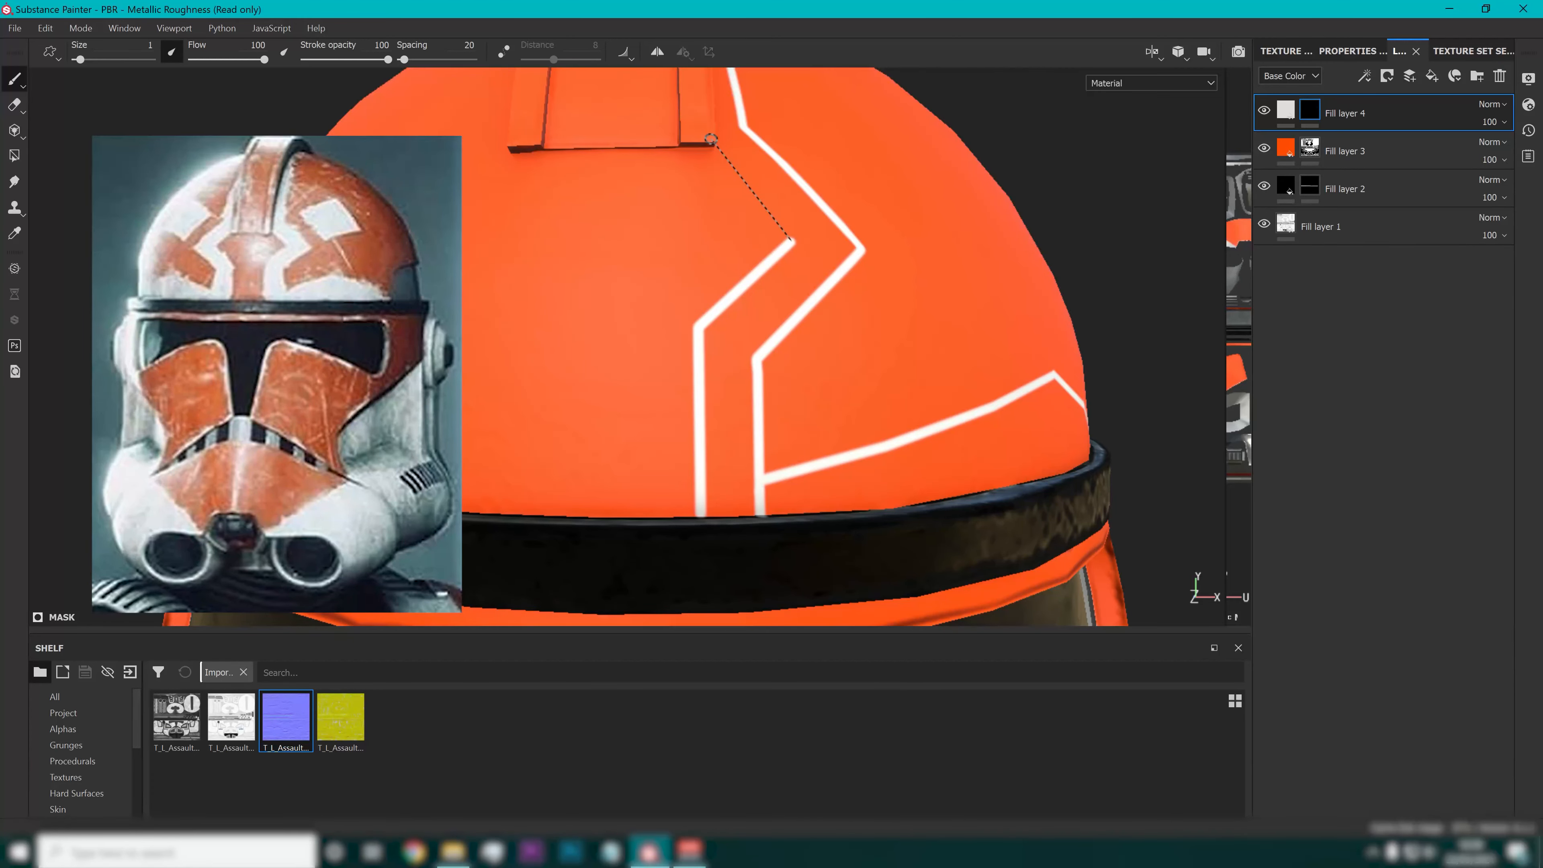
{"action": "left_click", "coordinate": [710, 144], "text": "shift"}
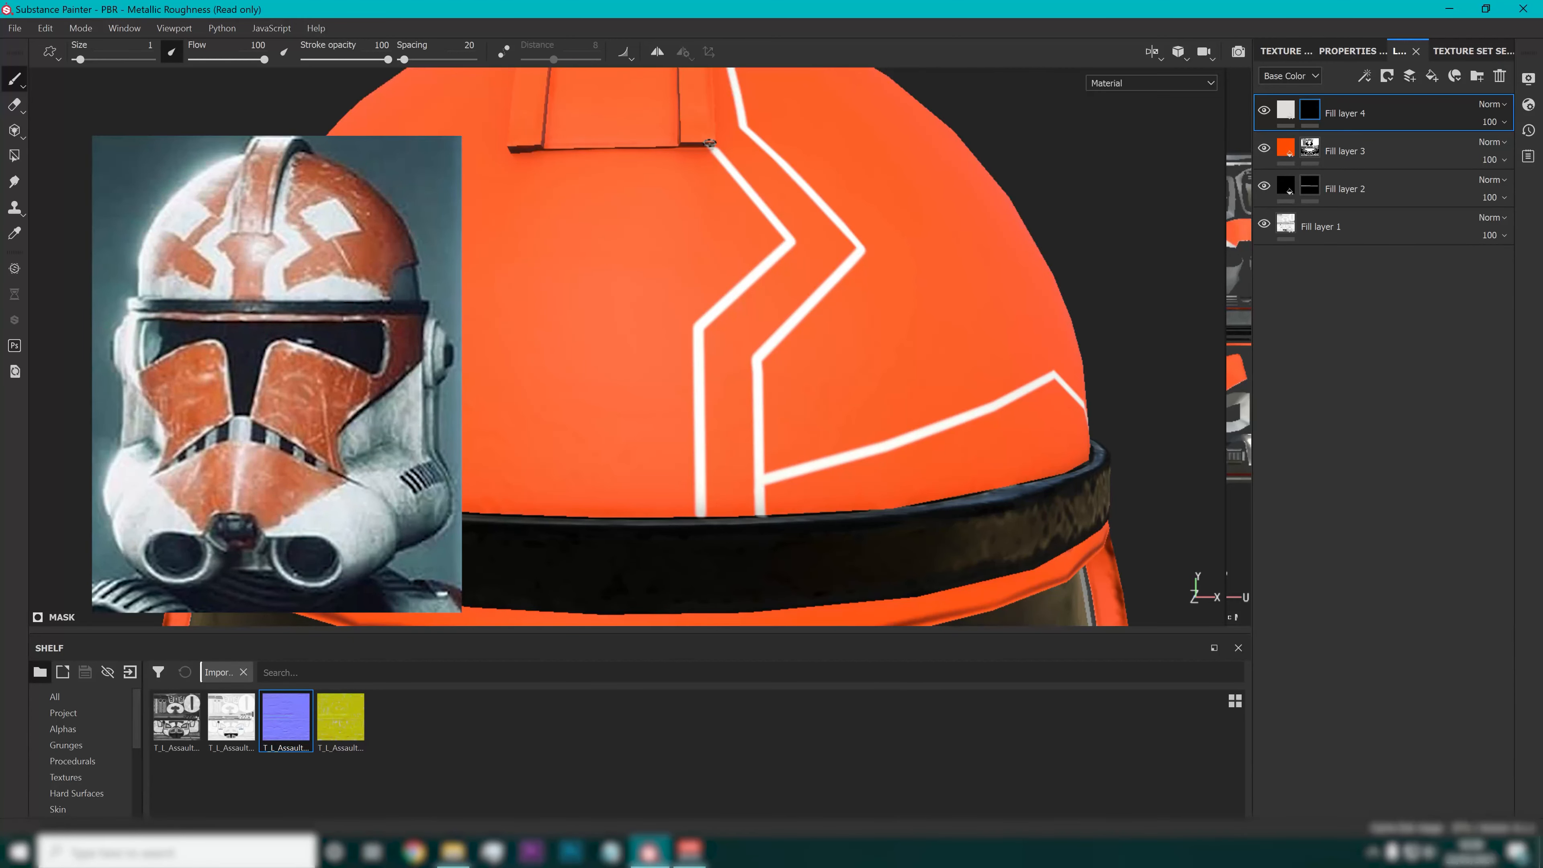
Place a starting dot for the matching outer zigzag beside the crest on the opposite side of the dome.
{"action": "scroll", "coordinate": [680, 314], "scroll_direction": "down", "scroll_amount": 4}
{"action": "left_click_drag", "start_coordinate": [723, 348], "coordinate": [693, 179], "text": "alt"}
{"action": "scroll", "coordinate": [609, 254], "scroll_direction": "up", "scroll_amount": 3}
{"action": "left_click_drag", "start_coordinate": [610, 254], "coordinate": [658, 140], "text": "alt"}
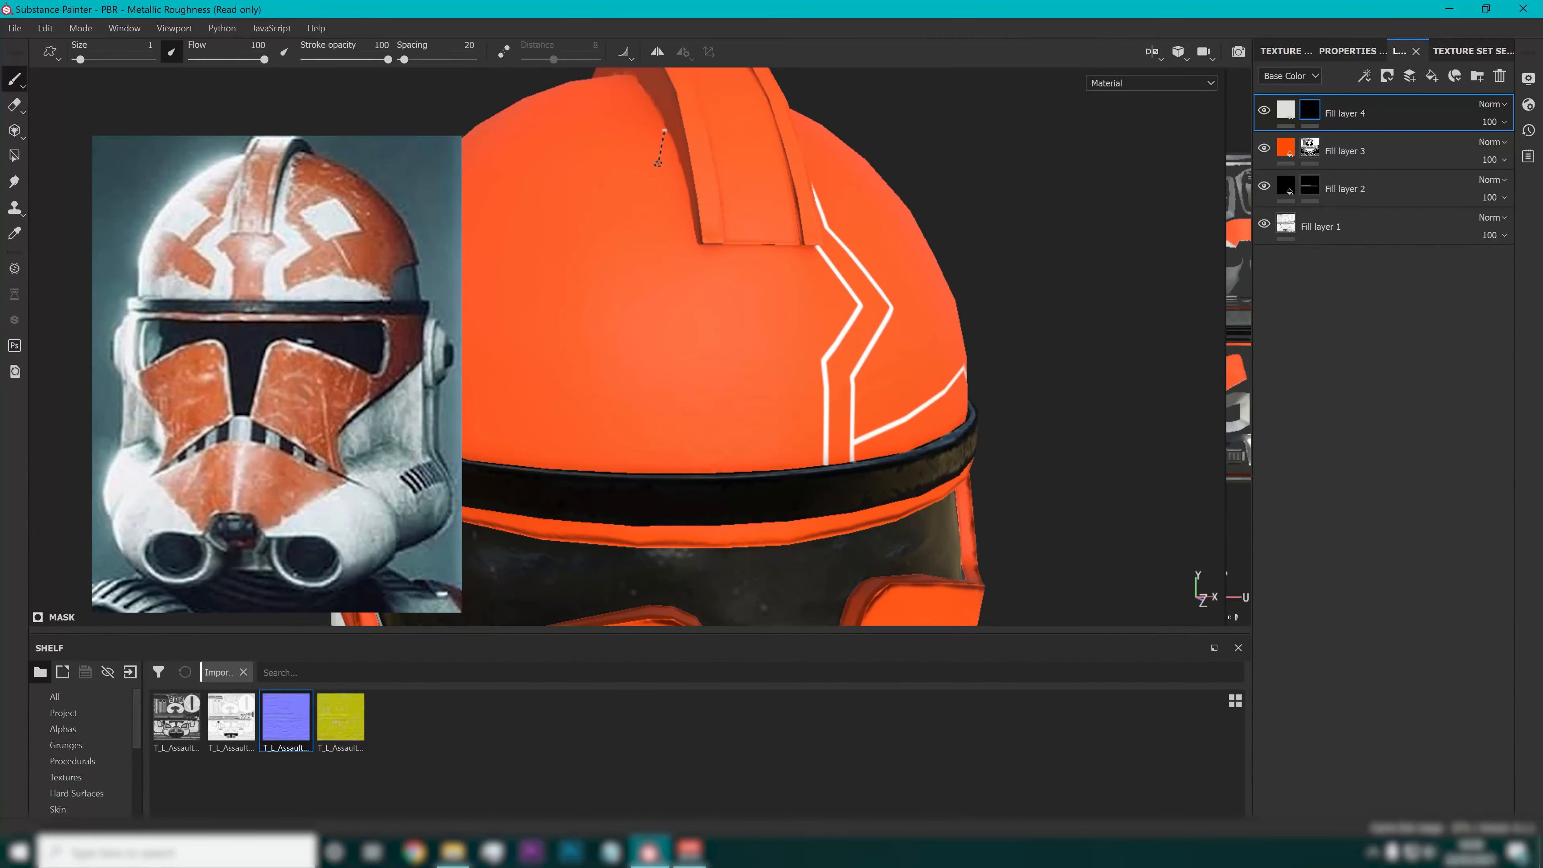
{"action": "key", "text": "shift"}
Try mirror symmetry with the Mirror Y axis, then switch symmetry back off.
{"action": "left_click", "coordinate": [659, 52]}
{"action": "left_click", "coordinate": [685, 53]}
{"action": "left_click", "coordinate": [767, 112]}
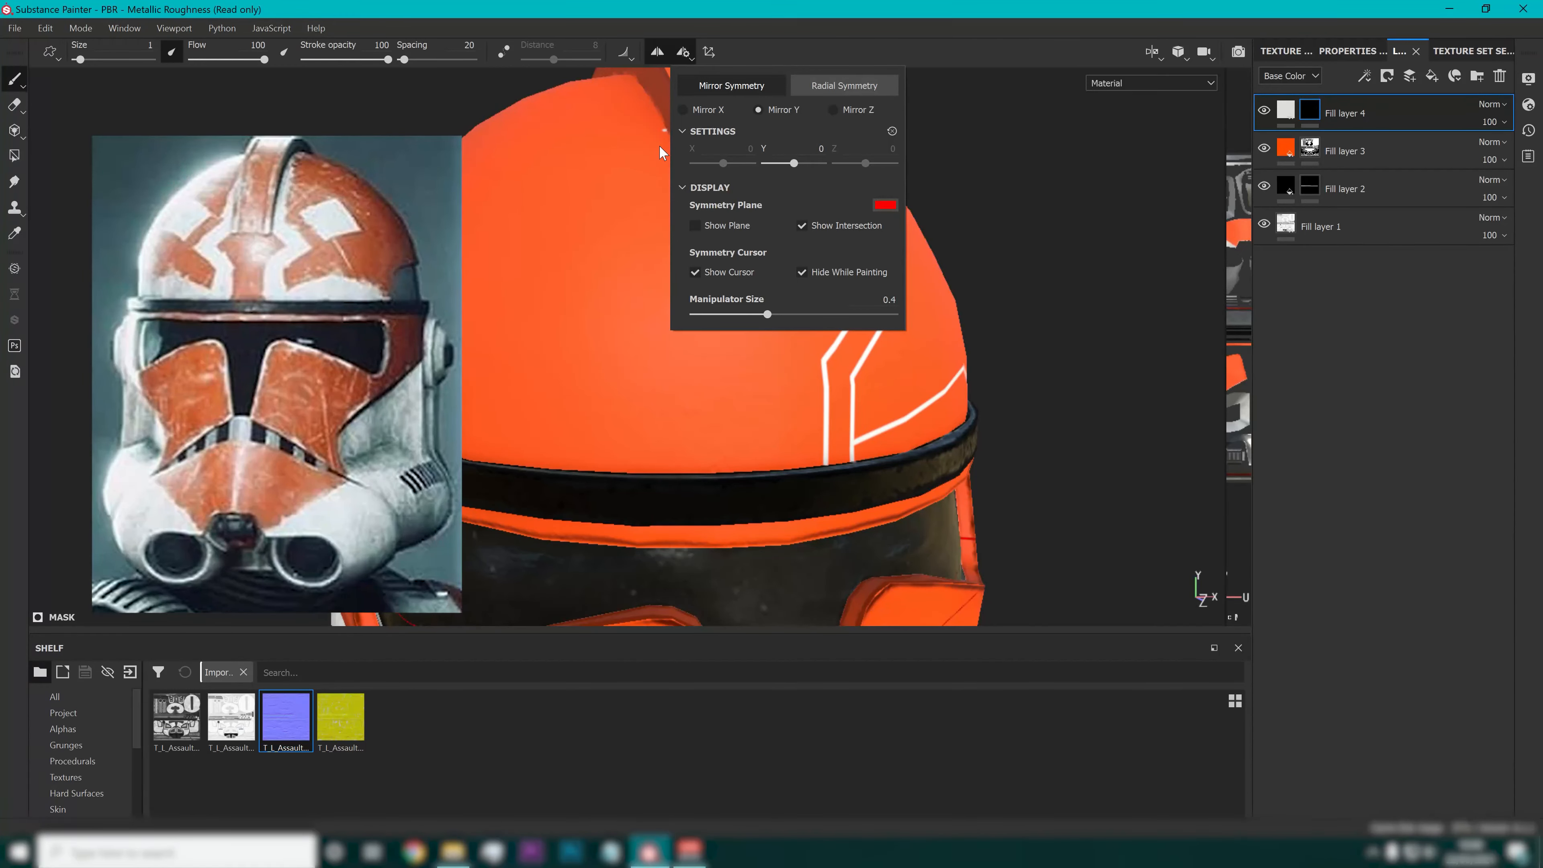
{"action": "left_click", "coordinate": [658, 53]}
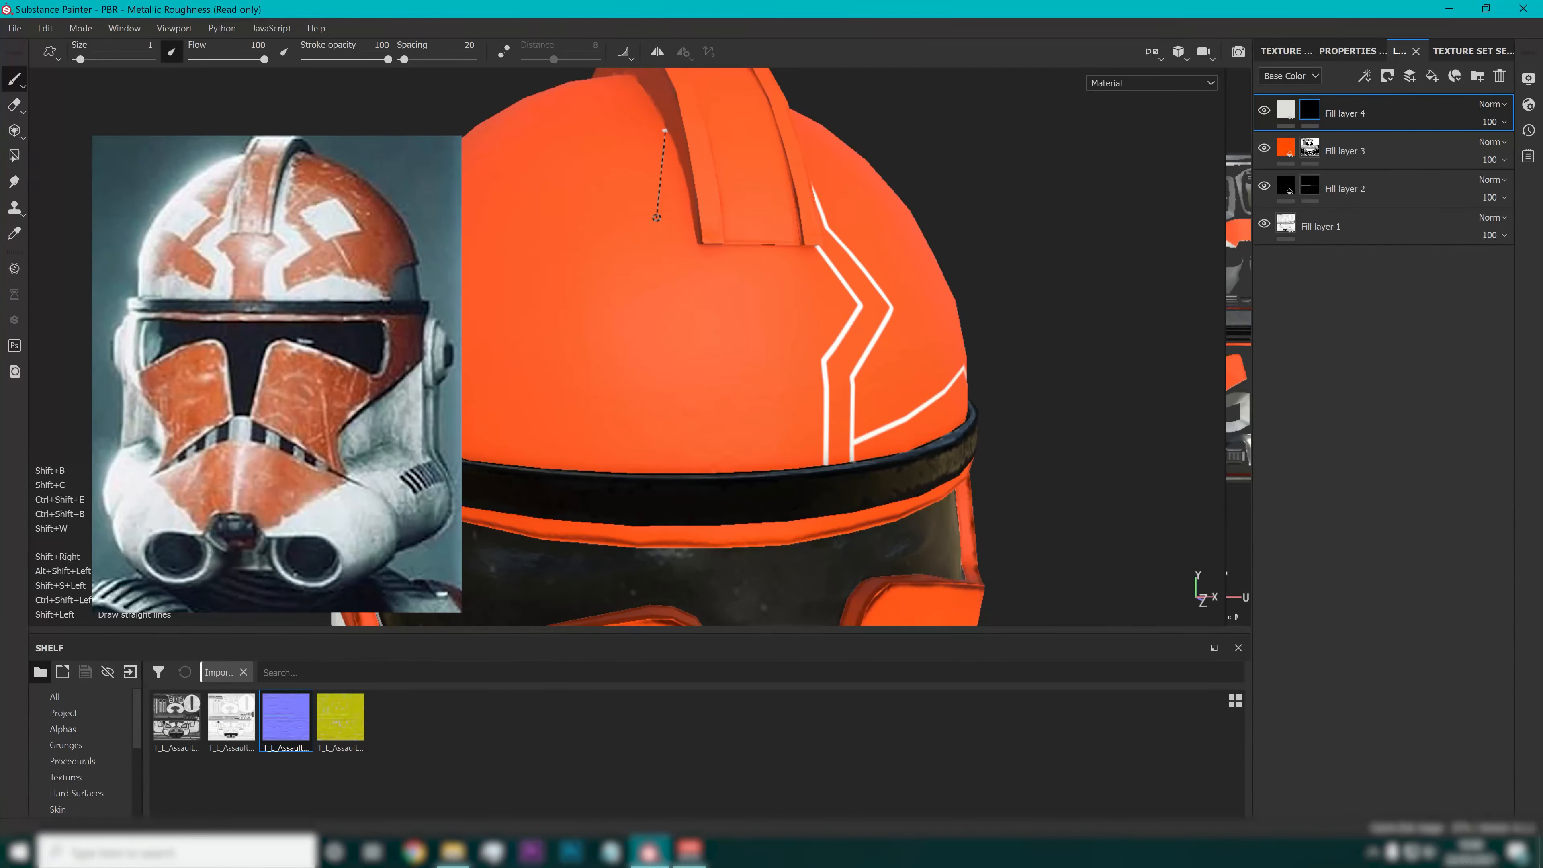
Paint the matching outer zigzag in straight segments on the opposite side, from beside the crest down to the black band.
{"action": "left_click_drag", "start_coordinate": [648, 231], "coordinate": [607, 332], "text": "alt"}
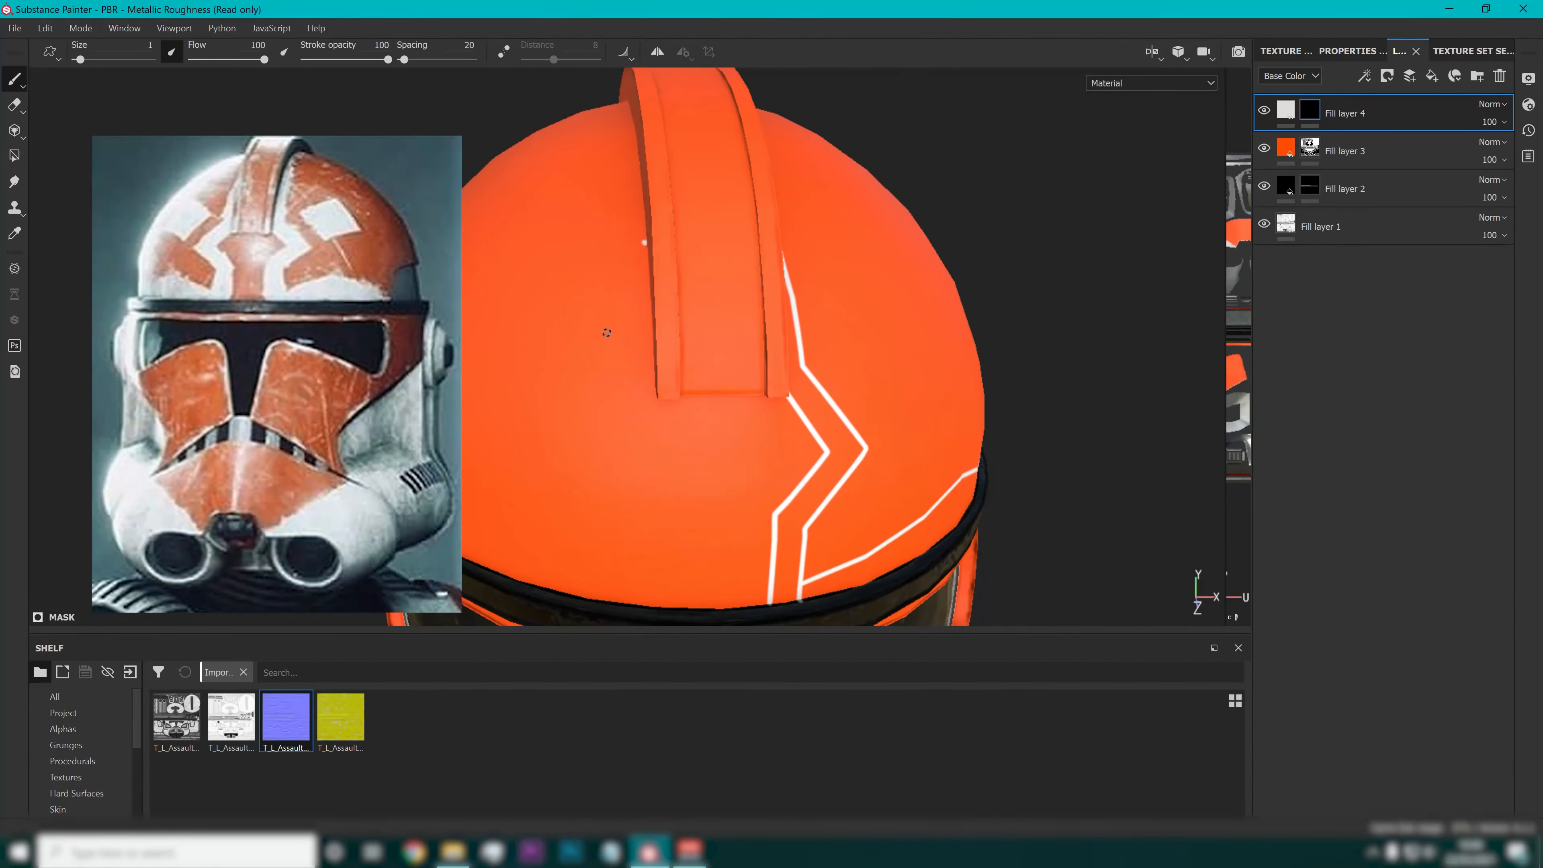
{"action": "key", "text": "shift"}
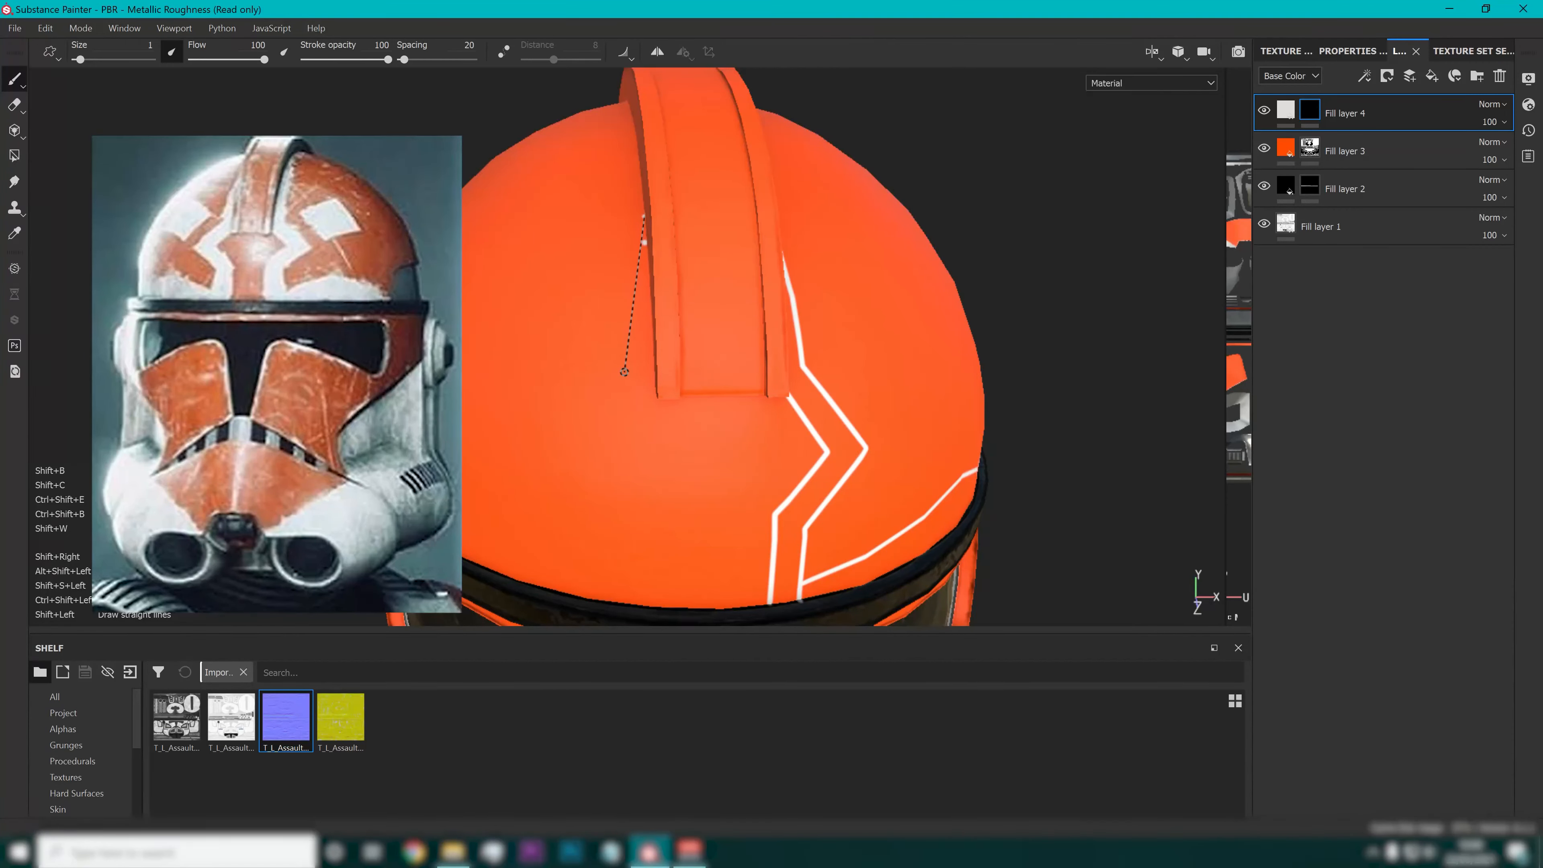
{"action": "left_click", "coordinate": [624, 371], "text": "shift"}
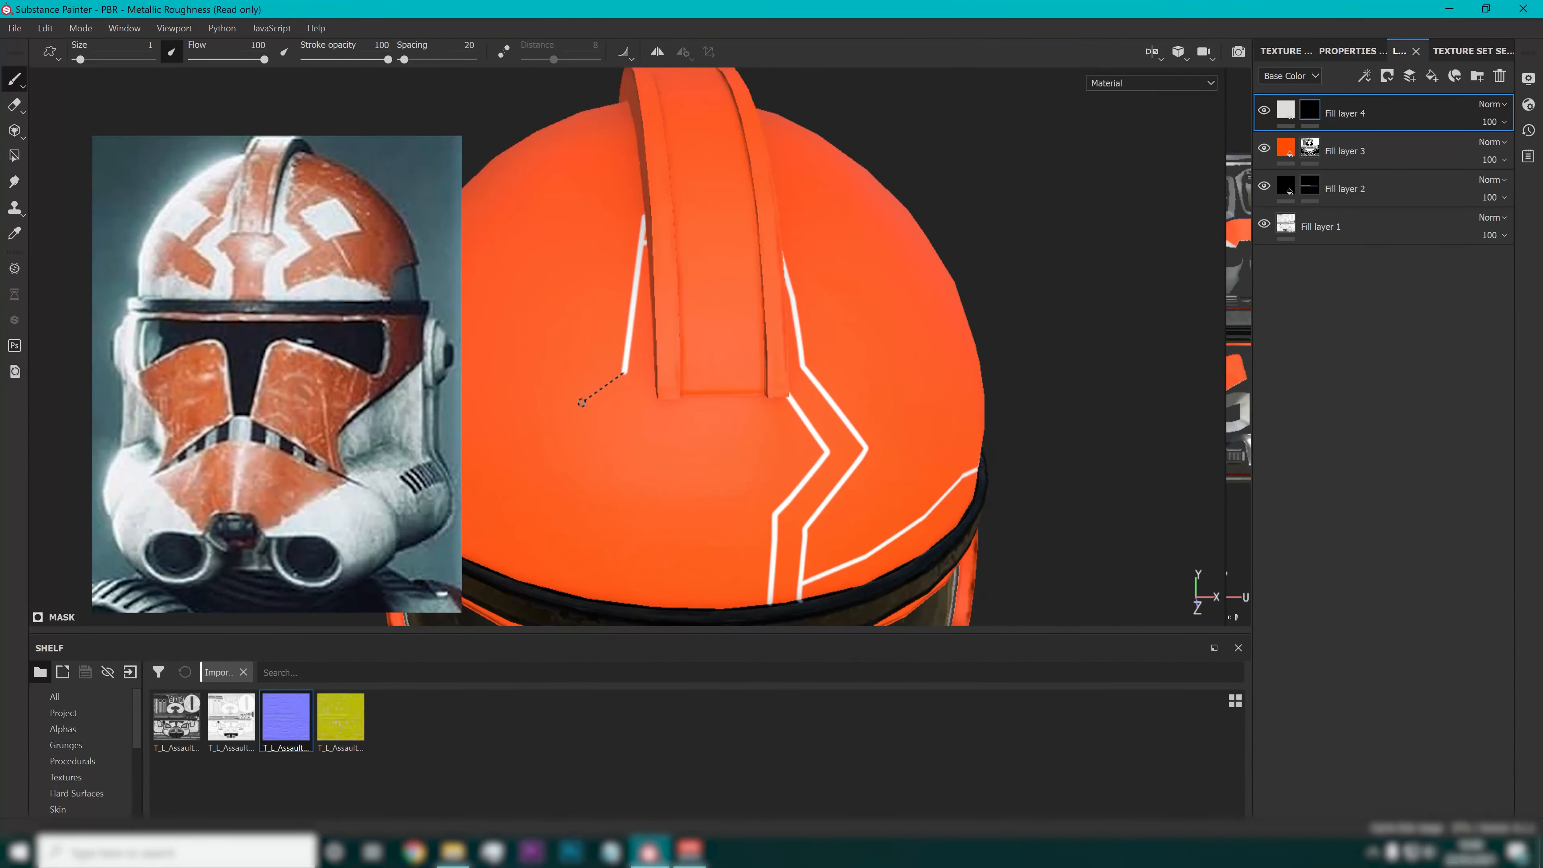
{"action": "left_click", "coordinate": [569, 443], "text": "shift"}
{"action": "left_click", "coordinate": [650, 527], "text": "shift"}
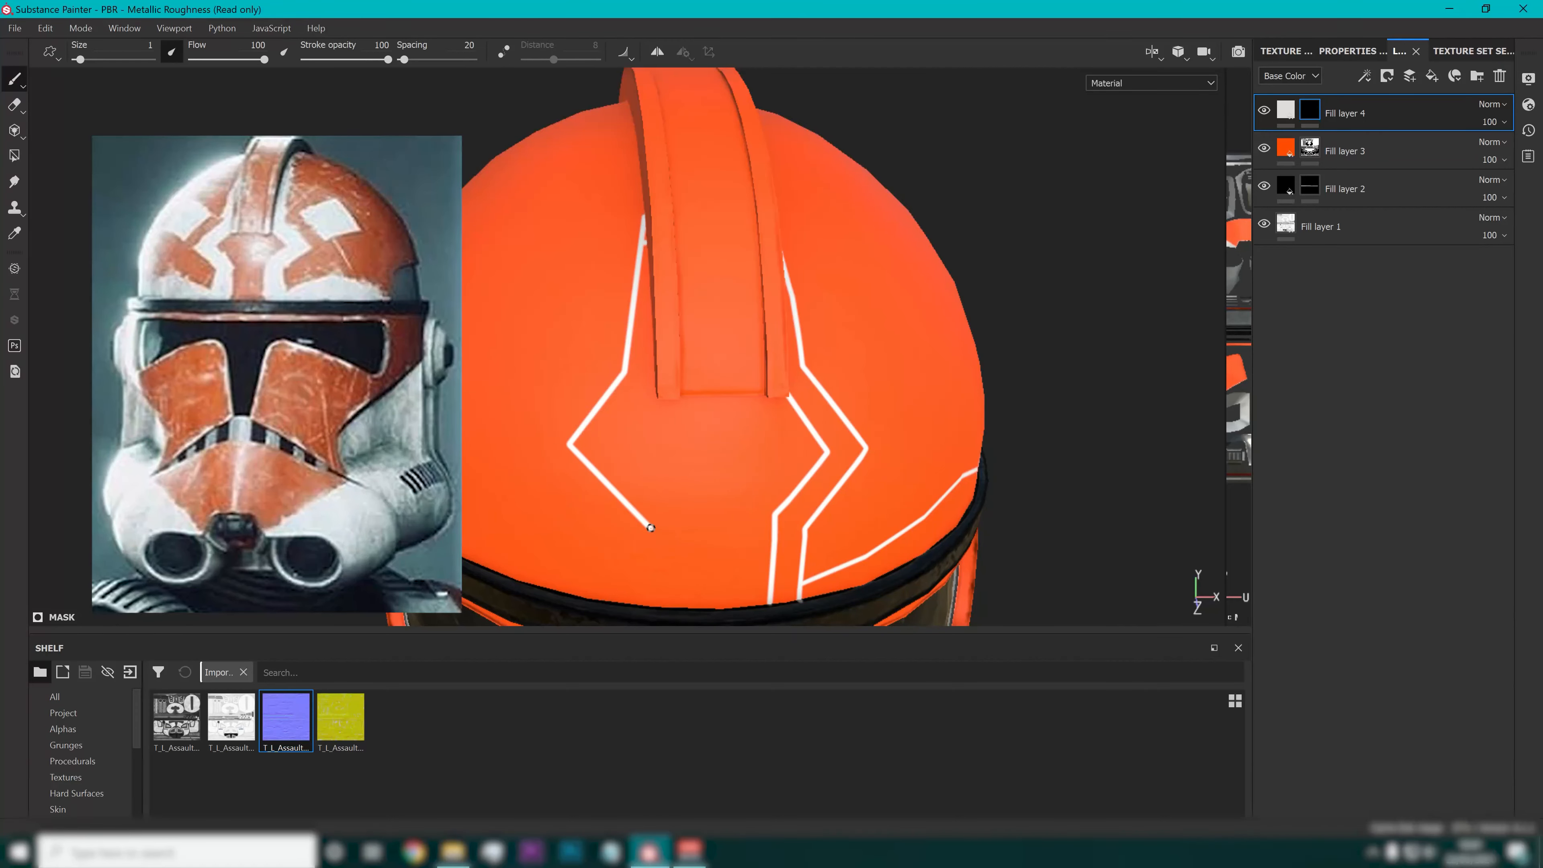
{"action": "left_click", "coordinate": [644, 607], "text": "shift"}
Try to paint the opposite side's peaked brow outline from the new zigzag's base back toward the black band.
{"action": "left_click_drag", "start_coordinate": [681, 389], "coordinate": [809, 407], "text": "alt"}
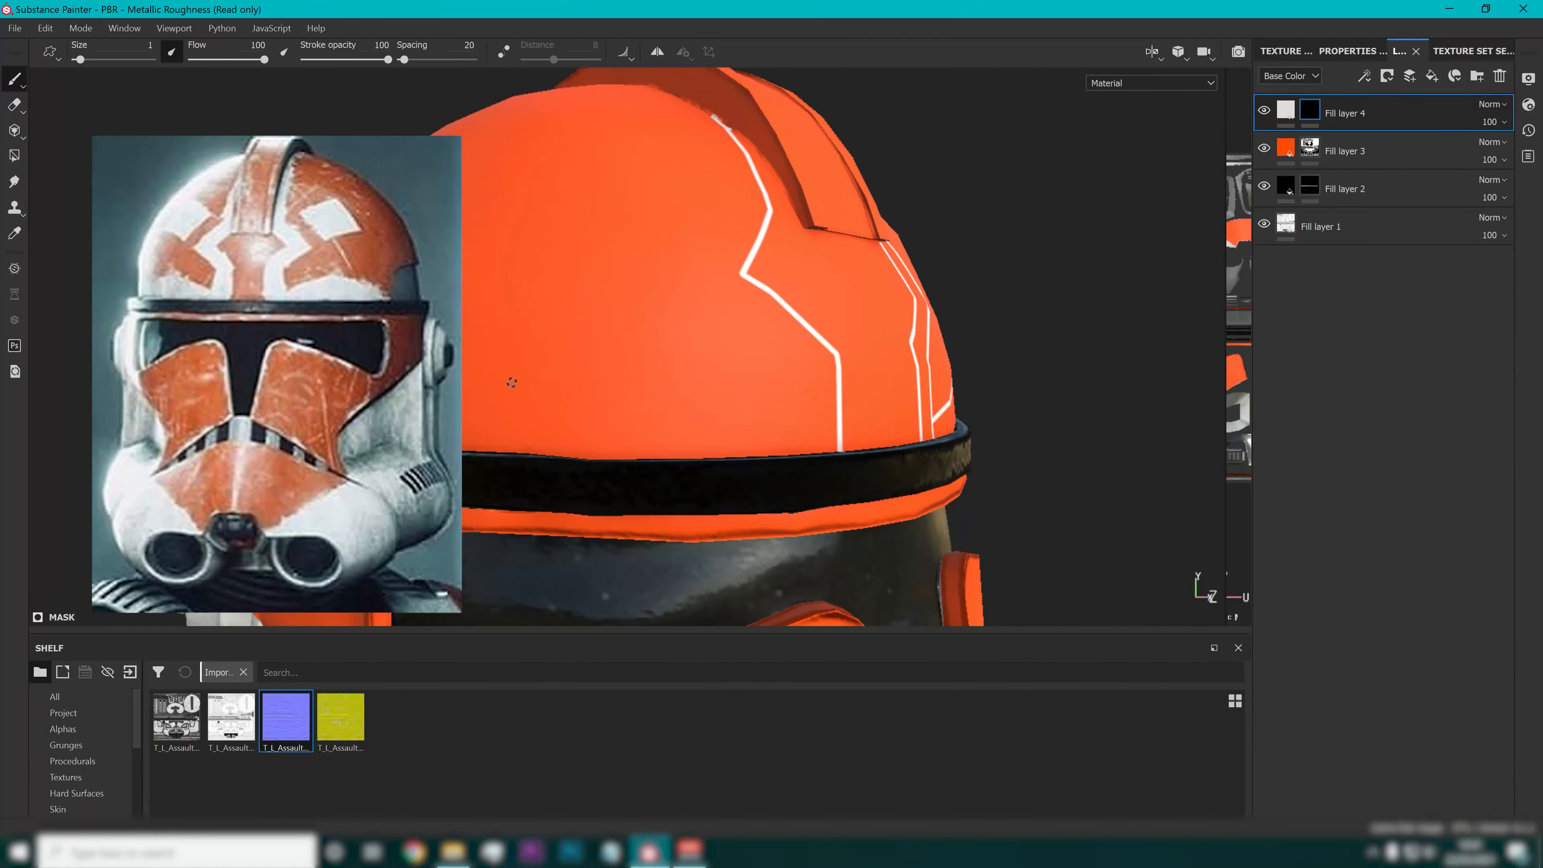
{"action": "left_click_drag", "start_coordinate": [515, 160], "coordinate": [821, 466], "text": "alt"}
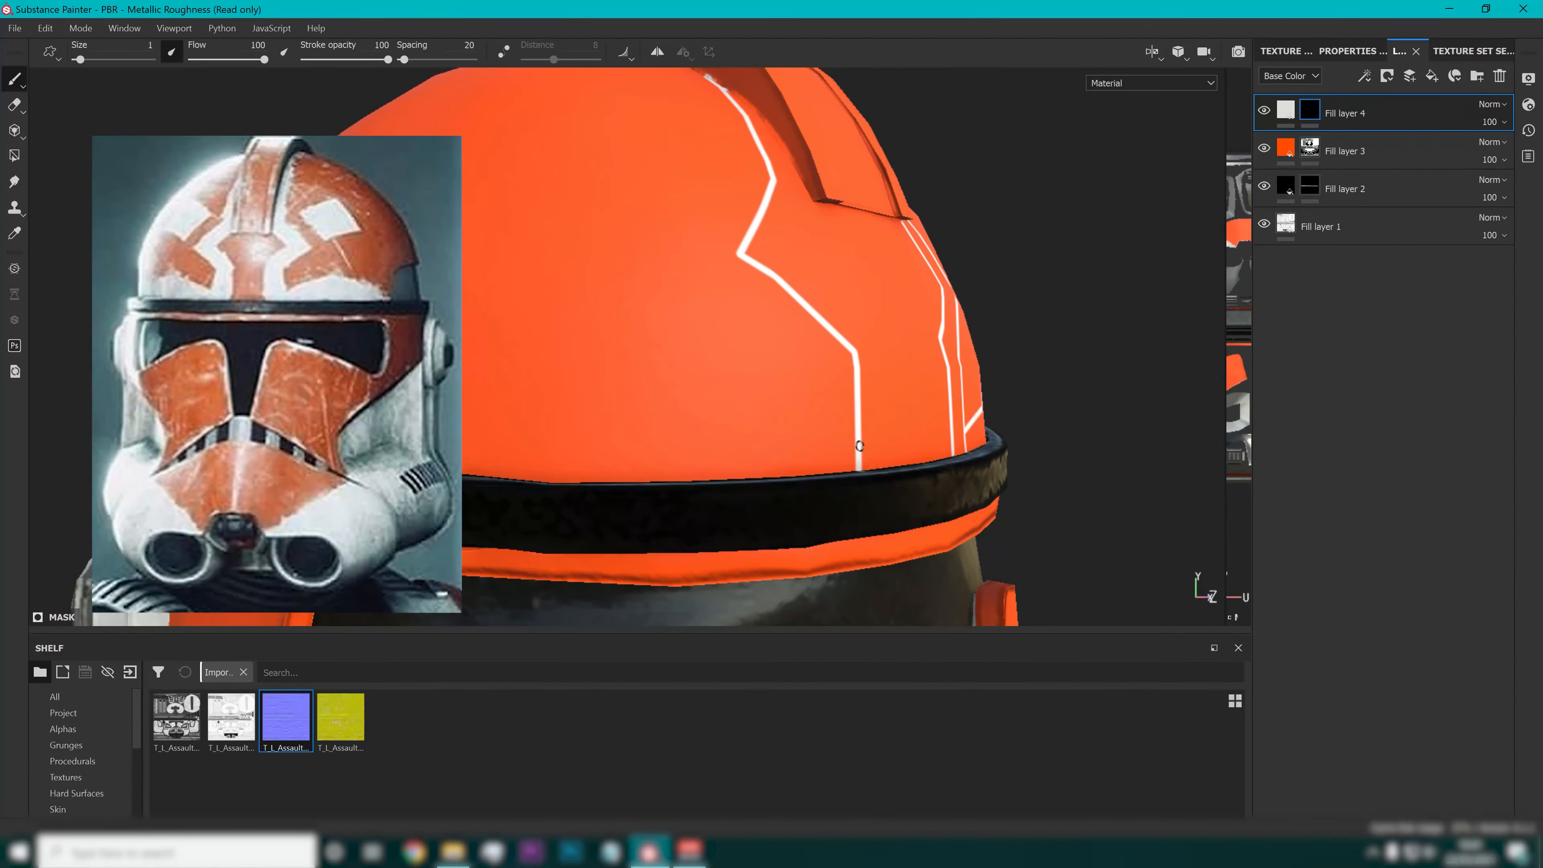
{"action": "key", "text": "shift"}
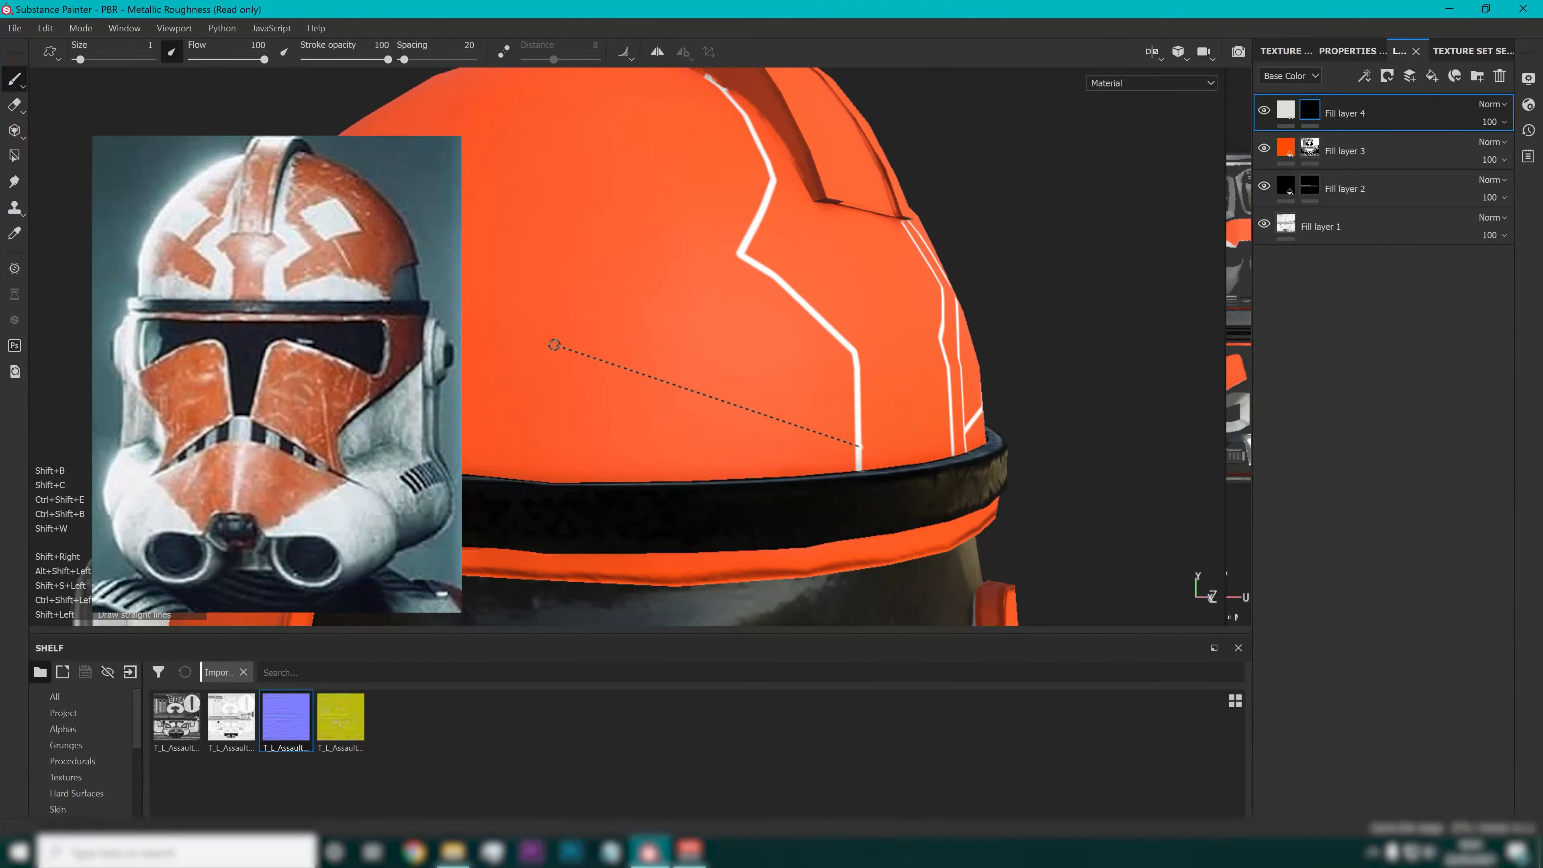
{"action": "left_click", "coordinate": [544, 343], "text": "shift"}
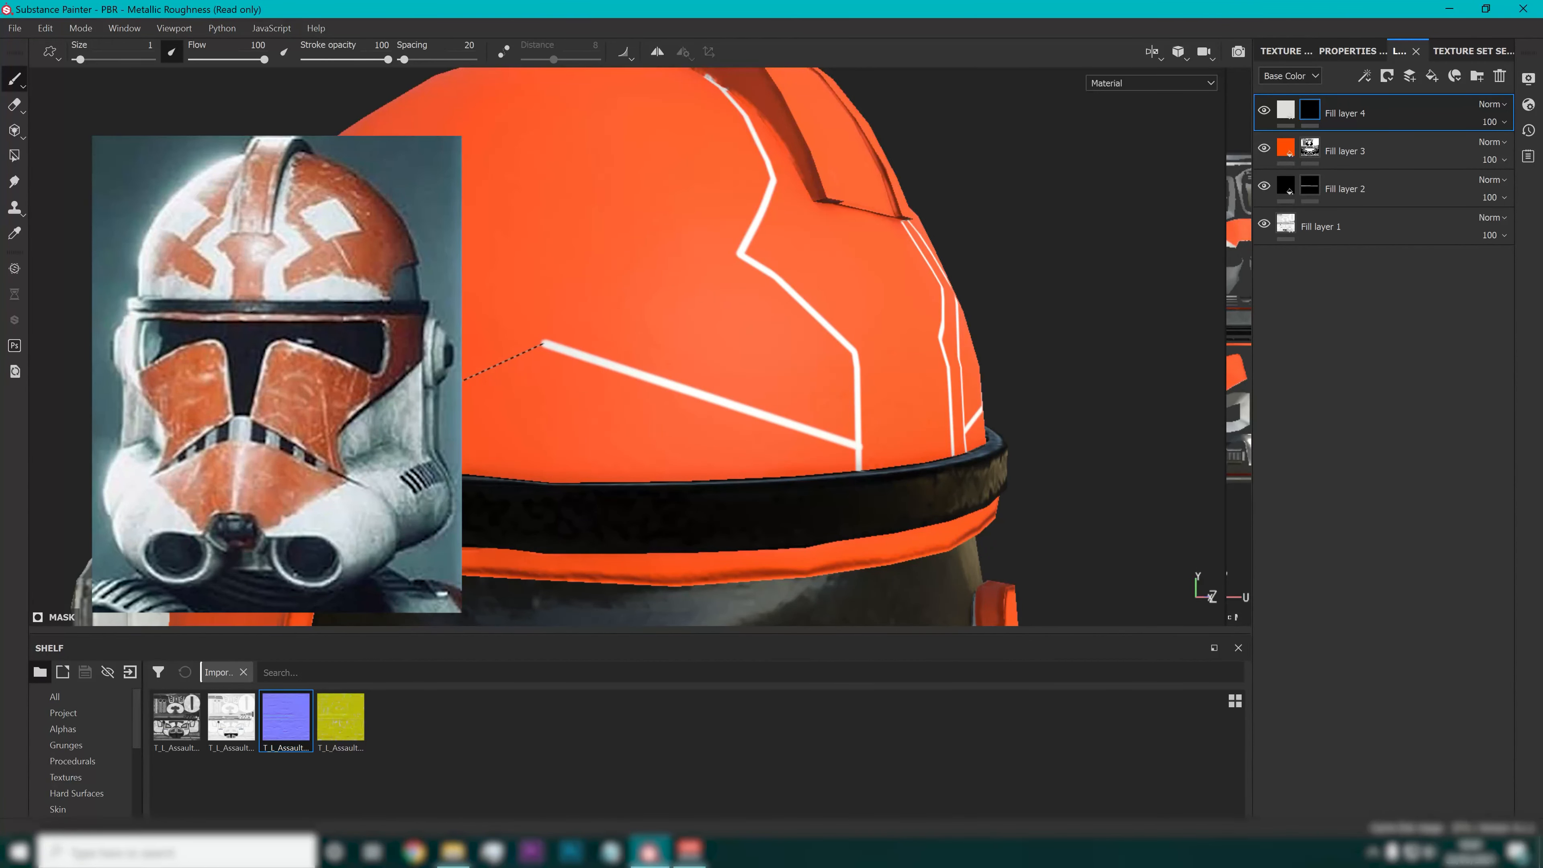
{"action": "left_click", "coordinate": [298, 451], "text": "shift"}
{"action": "left_click_drag", "start_coordinate": [768, 433], "coordinate": [699, 437], "text": "alt"}
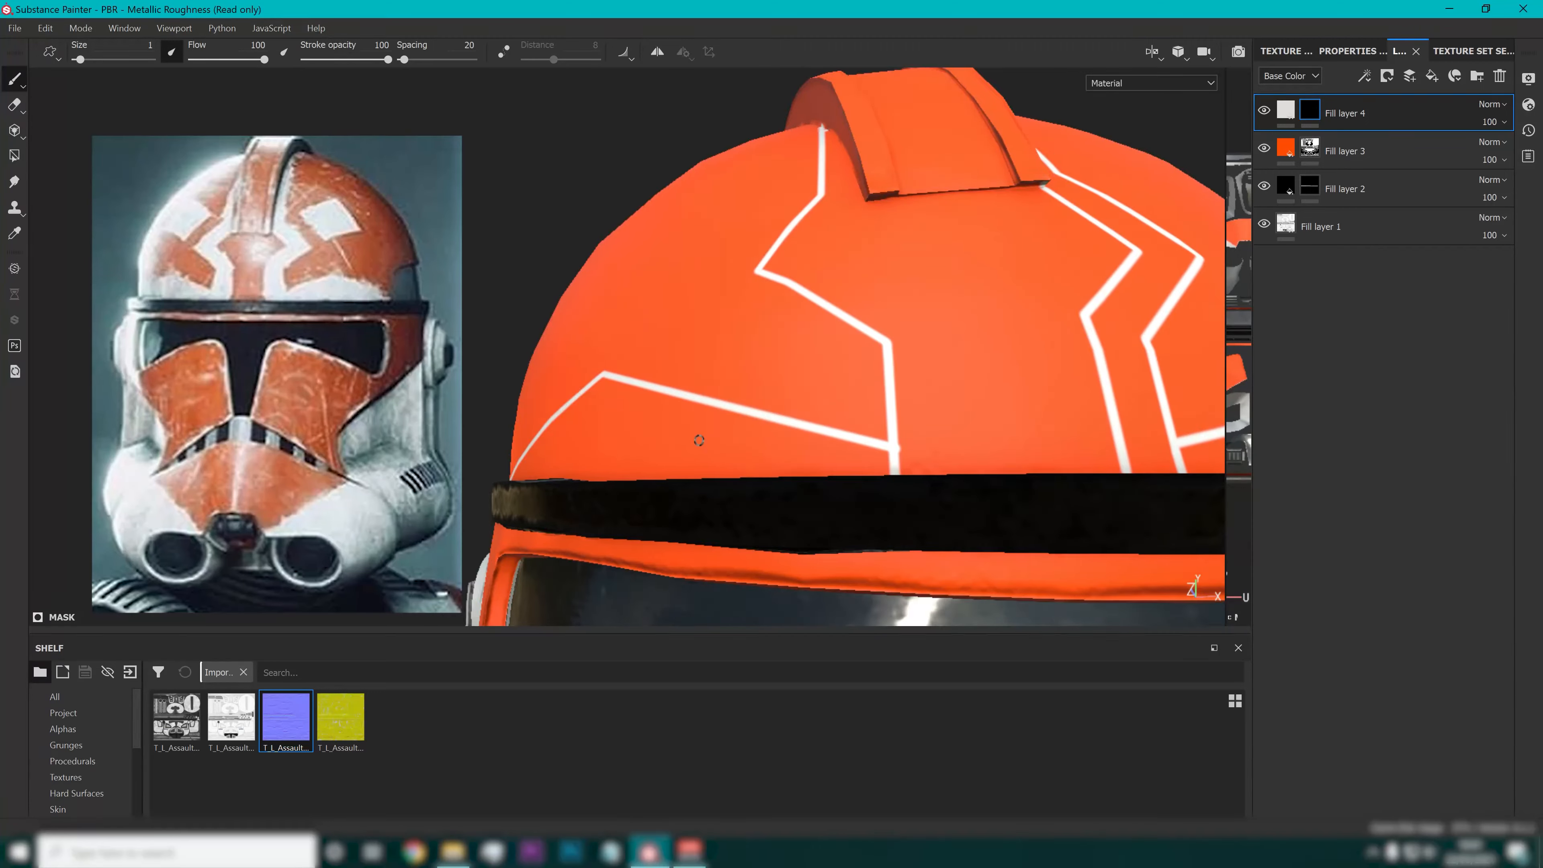
Compare the outlines on both sides, undo the opposite side's brow line, and repaint its front segment from the zigzag's base.
{"action": "scroll", "coordinate": [699, 438], "scroll_direction": "down", "scroll_amount": 4}
{"action": "middle_click_drag", "start_coordinate": [723, 395], "coordinate": [809, 436], "text": "alt"}
{"action": "left_click_drag", "start_coordinate": [923, 398], "coordinate": [891, 403], "text": "alt"}
{"action": "middle_click_drag", "start_coordinate": [891, 403], "coordinate": [627, 417], "text": "alt"}
{"action": "mouse_move", "coordinate": [626, 417]}
{"action": "left_mouse_down", "text": "alt"}
{"action": "mouse_move", "coordinate": [644, 475]}
{"action": "mouse_move", "coordinate": [503, 444]}
{"action": "left_mouse_up", "text": "alt"}
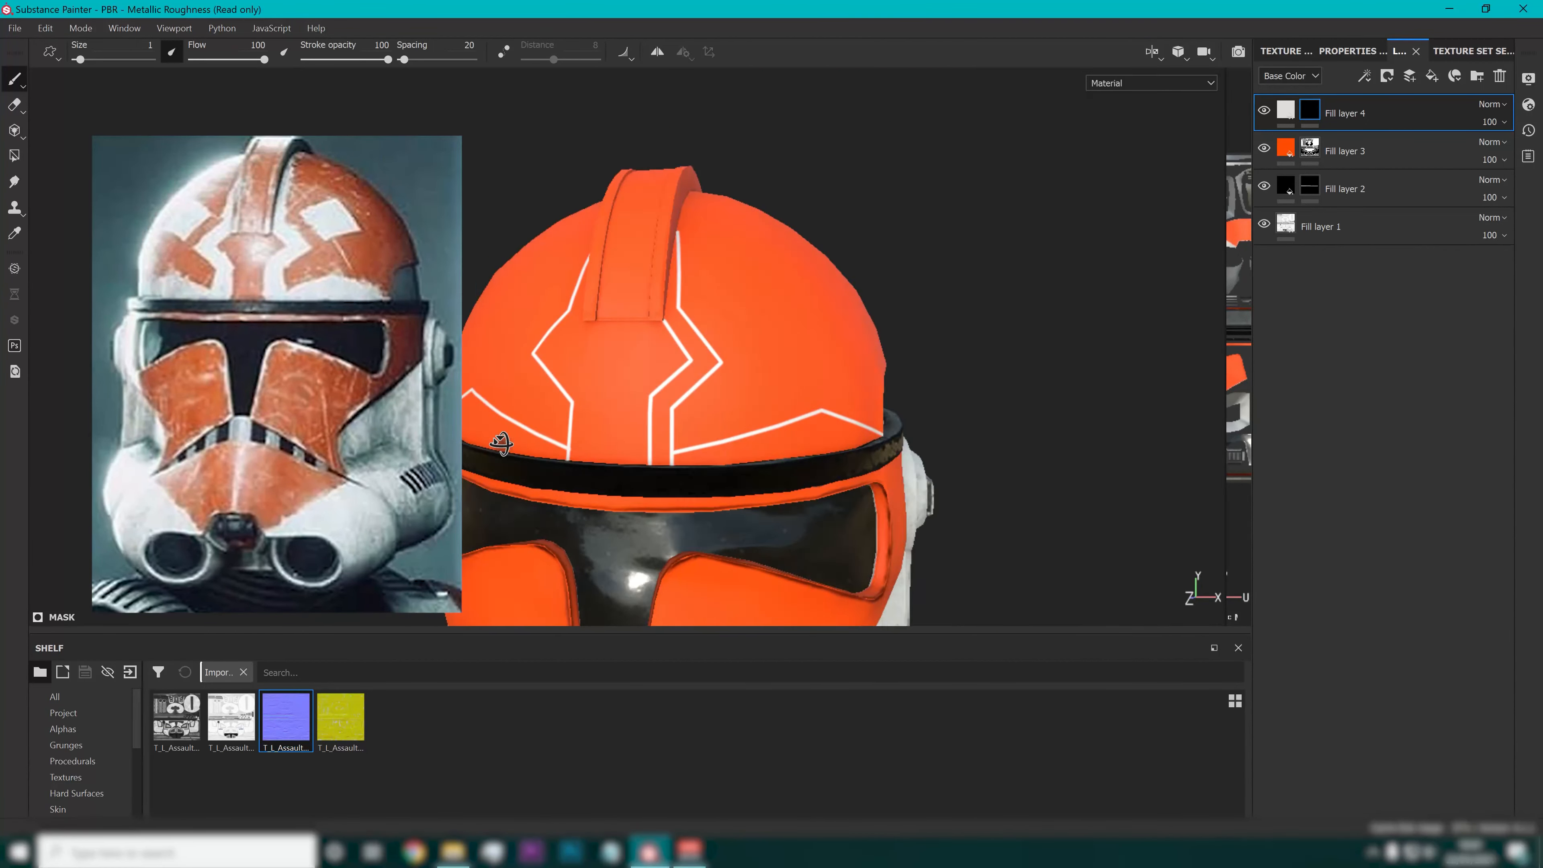
{"action": "middle_click_drag", "start_coordinate": [503, 444], "coordinate": [785, 437], "text": "alt"}
{"action": "mouse_move", "coordinate": [785, 437]}
{"action": "left_mouse_down", "text": "alt"}
{"action": "mouse_move", "coordinate": [515, 442]}
{"action": "mouse_move", "coordinate": [785, 451]}
{"action": "left_mouse_up", "text": "alt"}
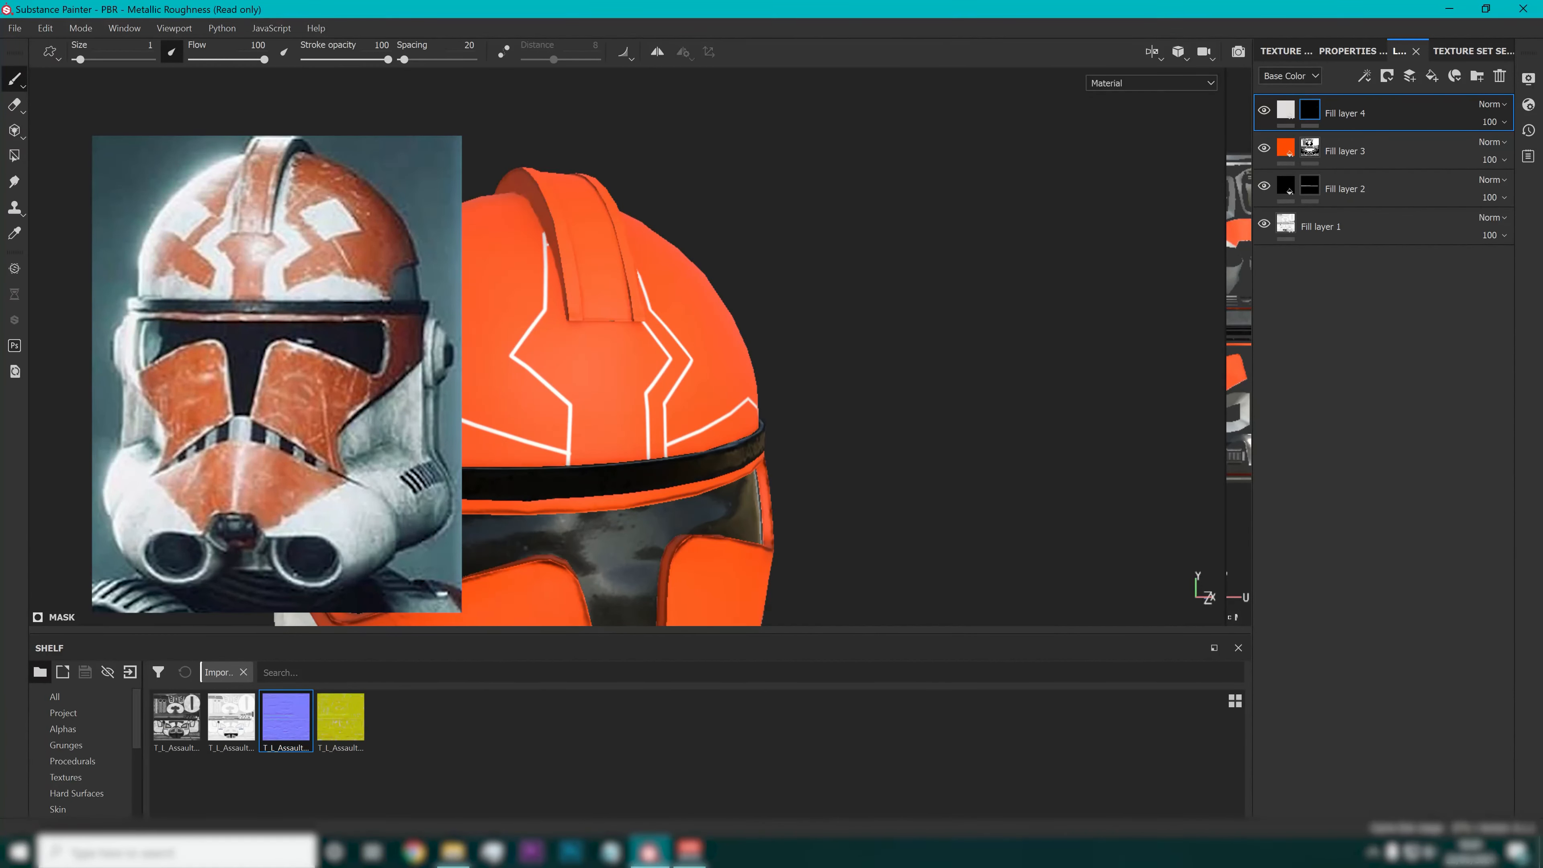
{"action": "key", "text": "ctrl+z"}
{"action": "left_click", "coordinate": [568, 454]}
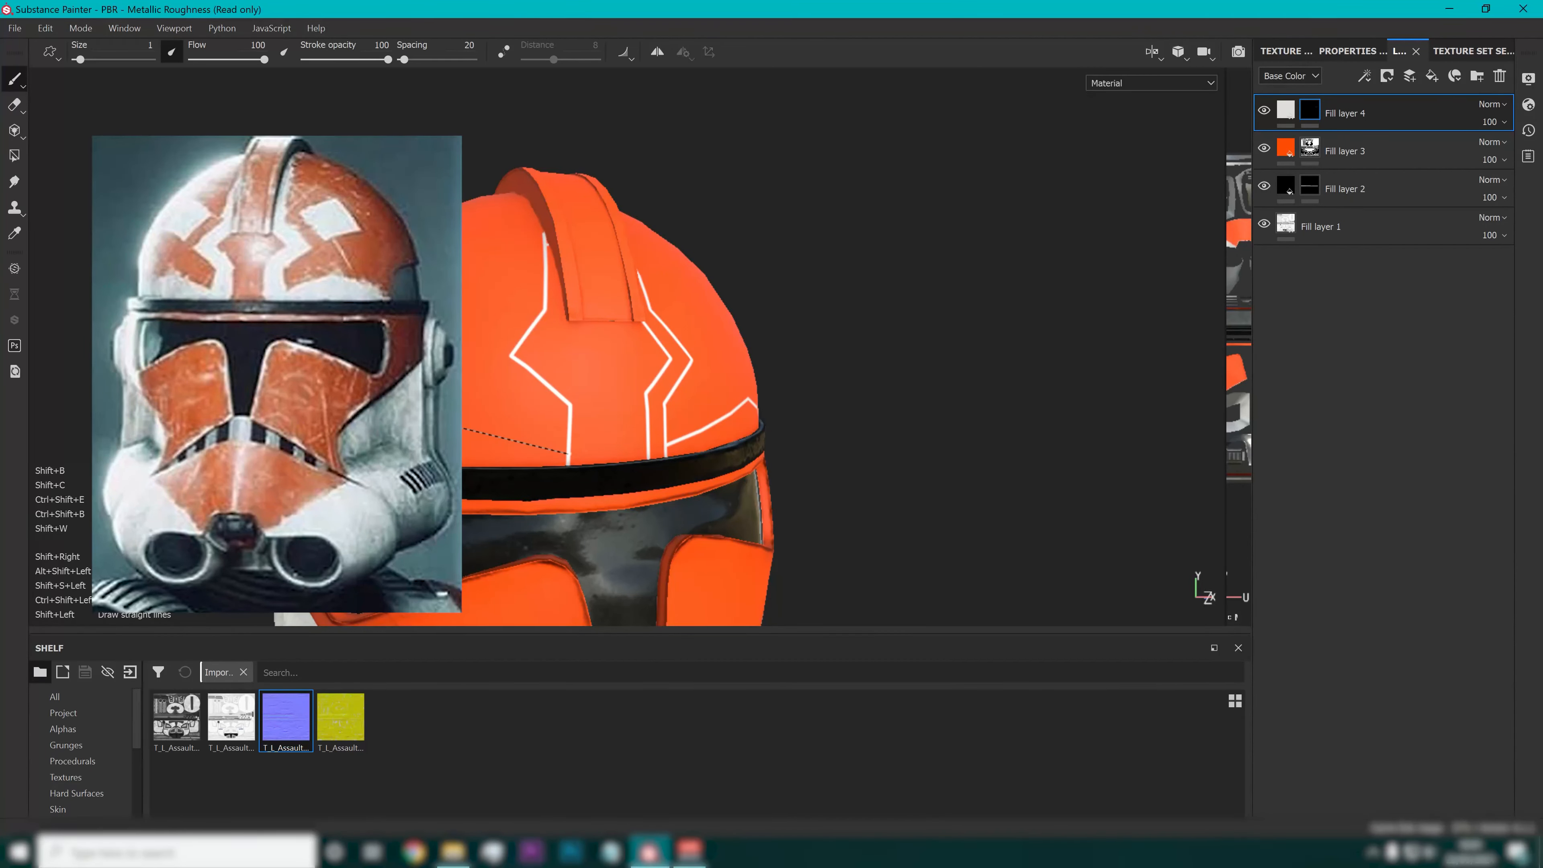
{"action": "left_click", "coordinate": [462, 428], "text": "shift"}
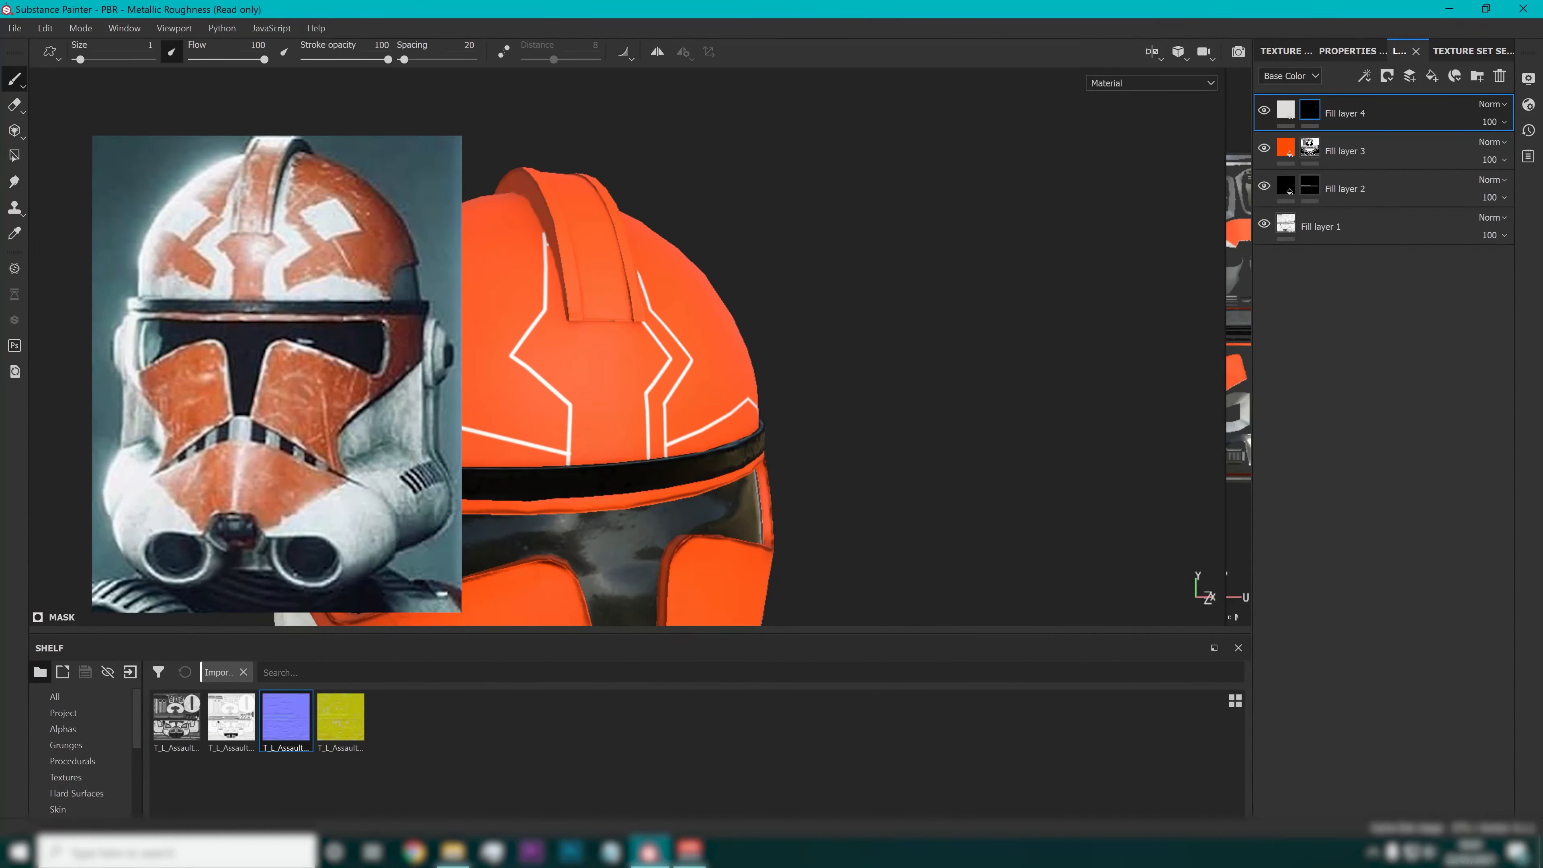
Paint the opposite side's inner zigzag parallel to its outer one, from the black band up to the crest's corner.
{"action": "mouse_move", "coordinate": [653, 484]}
{"action": "left_mouse_down", "text": "alt"}
{"action": "mouse_move", "coordinate": [475, 469]}
{"action": "mouse_move", "coordinate": [592, 459]}
{"action": "left_mouse_up", "text": "alt"}
{"action": "scroll", "coordinate": [596, 457], "scroll_direction": "up", "scroll_amount": 3}
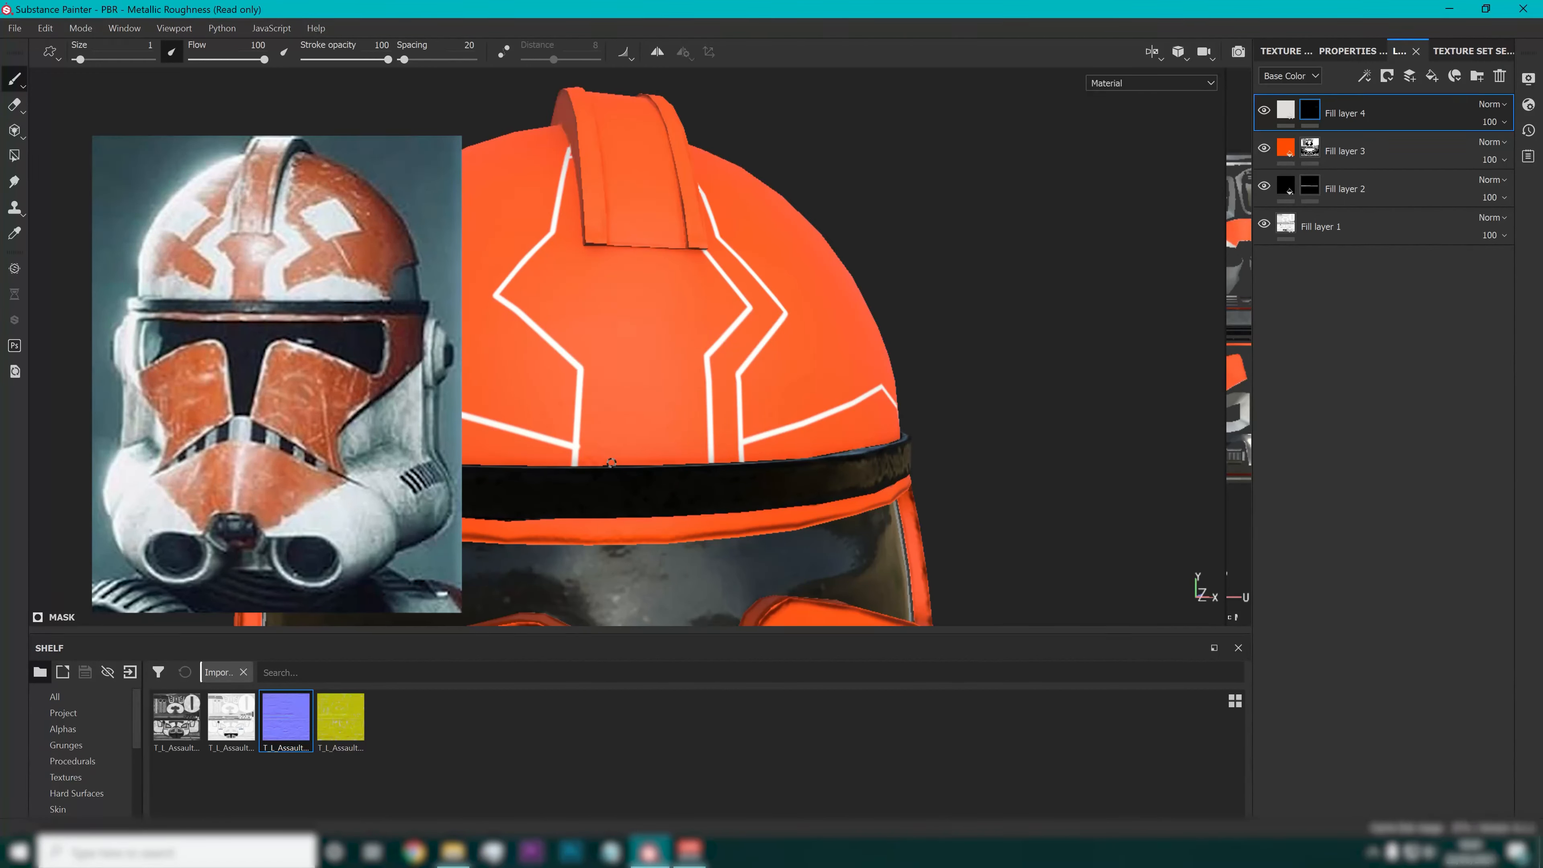
{"action": "left_click", "coordinate": [611, 462]}
{"action": "key", "text": "shift"}
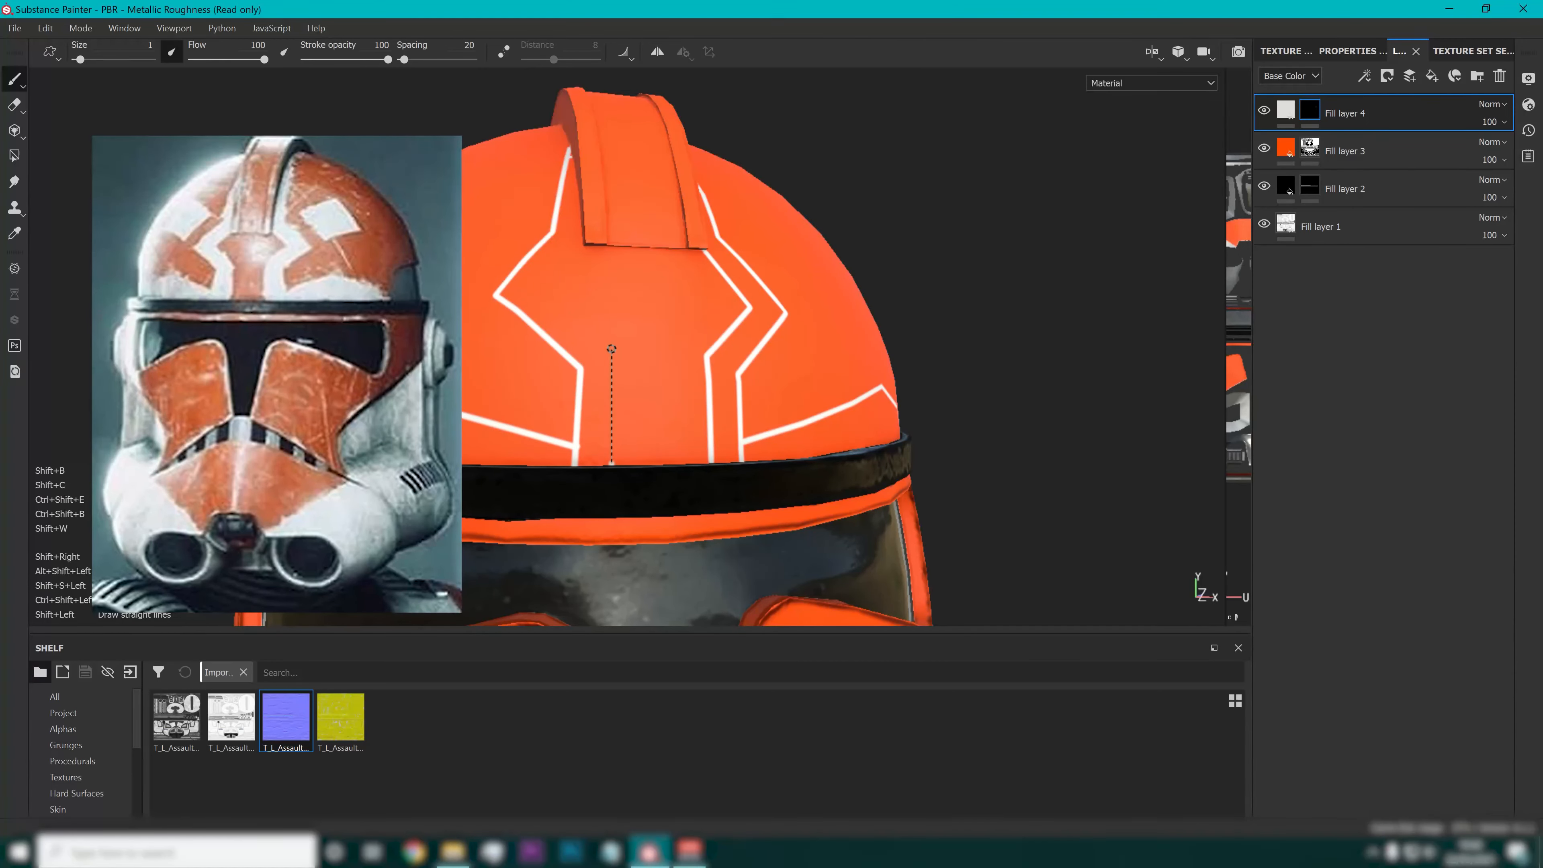
{"action": "left_click", "coordinate": [612, 351], "text": "shift"}
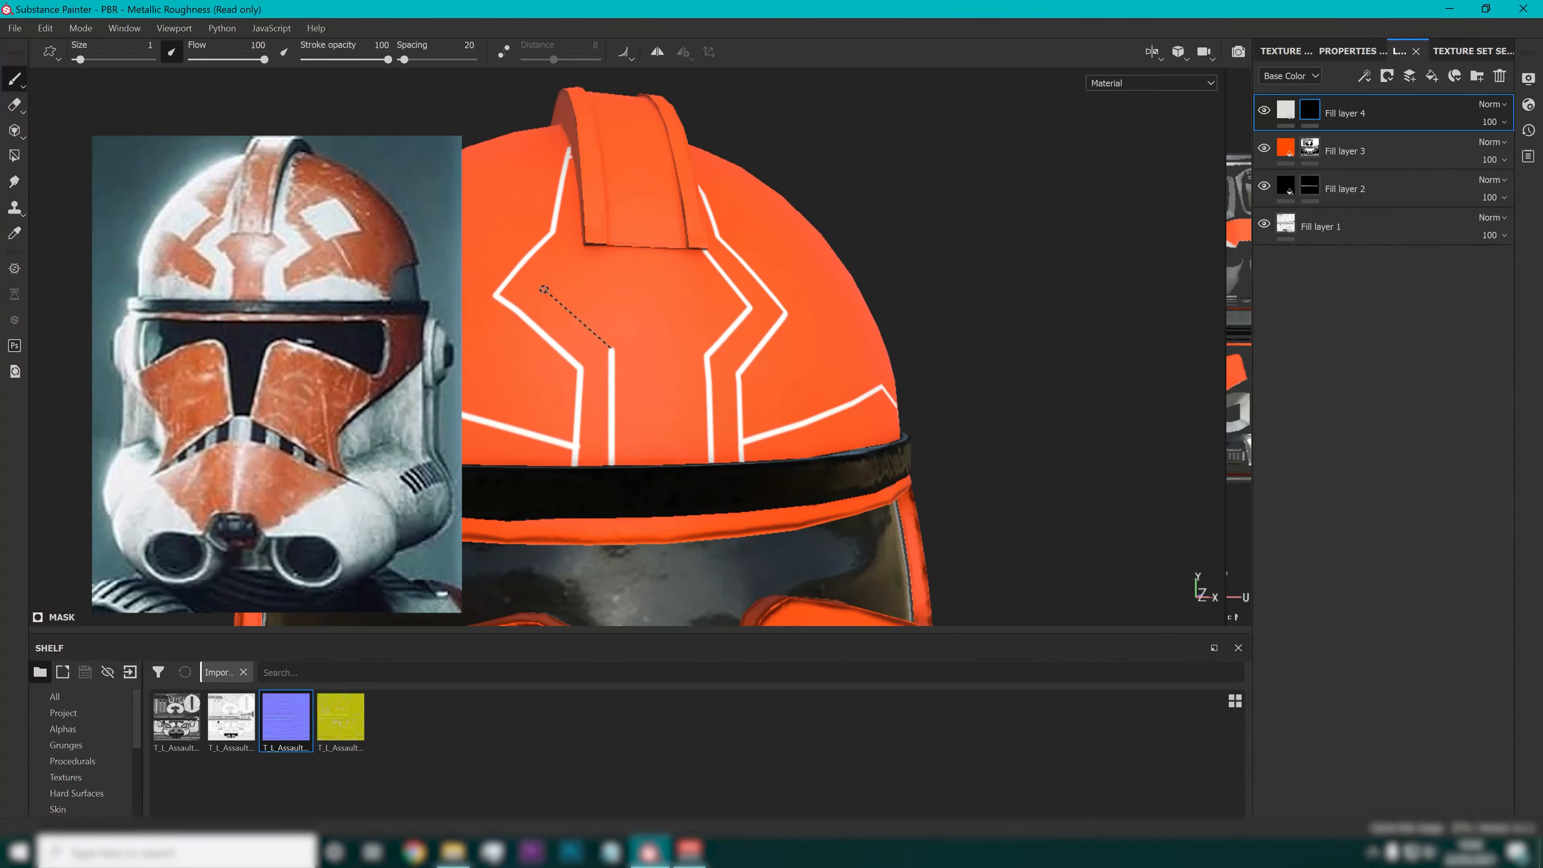
{"action": "left_click", "coordinate": [545, 288], "text": "shift"}
{"action": "left_click", "coordinate": [586, 243], "text": "shift"}
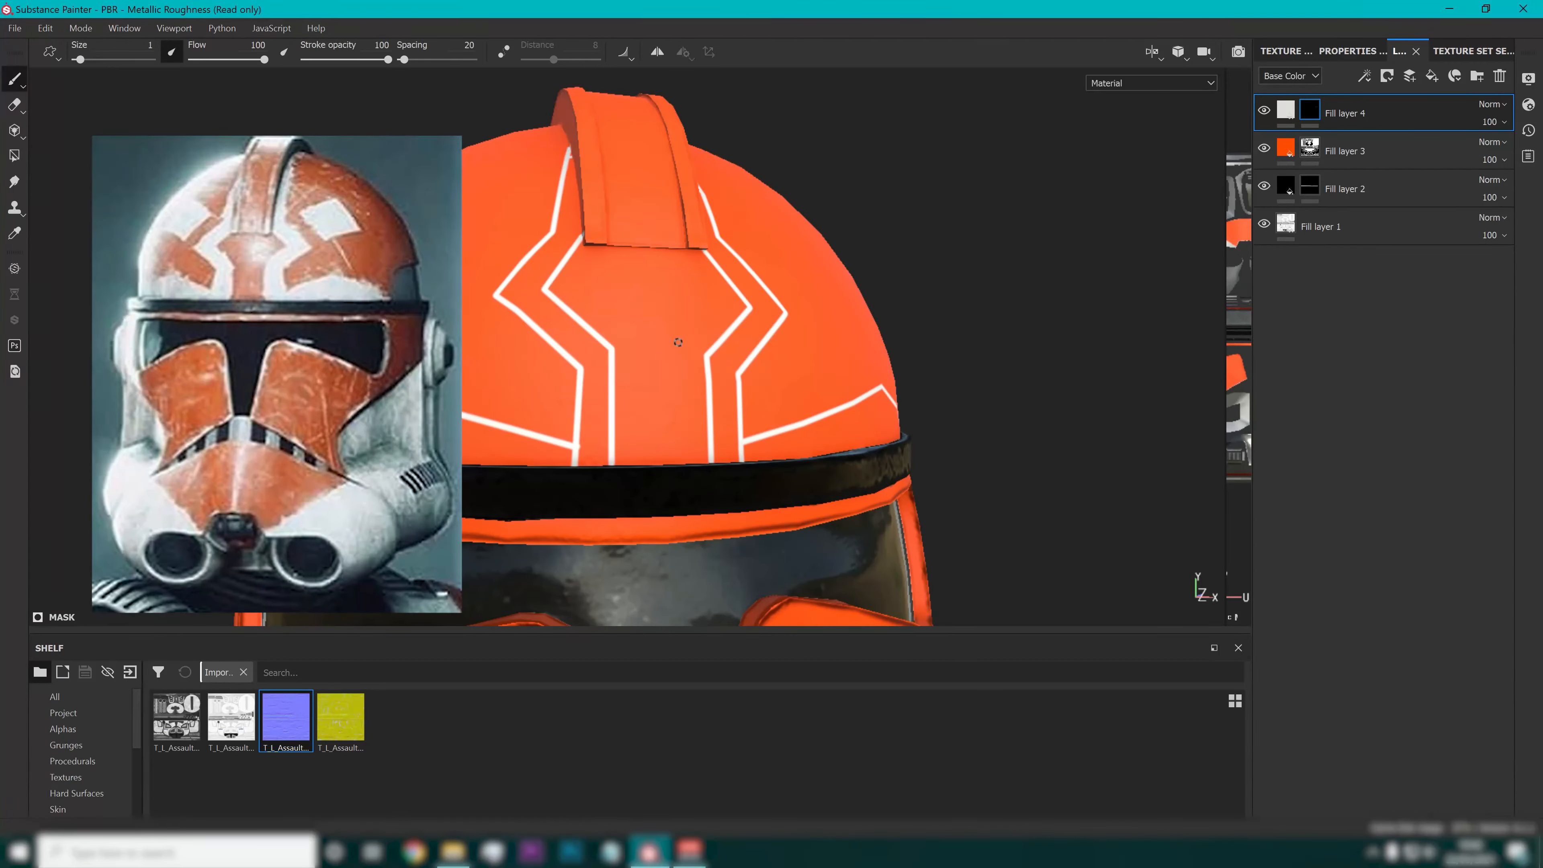
{"action": "left_click_drag", "start_coordinate": [686, 377], "coordinate": [591, 369], "text": "alt"}
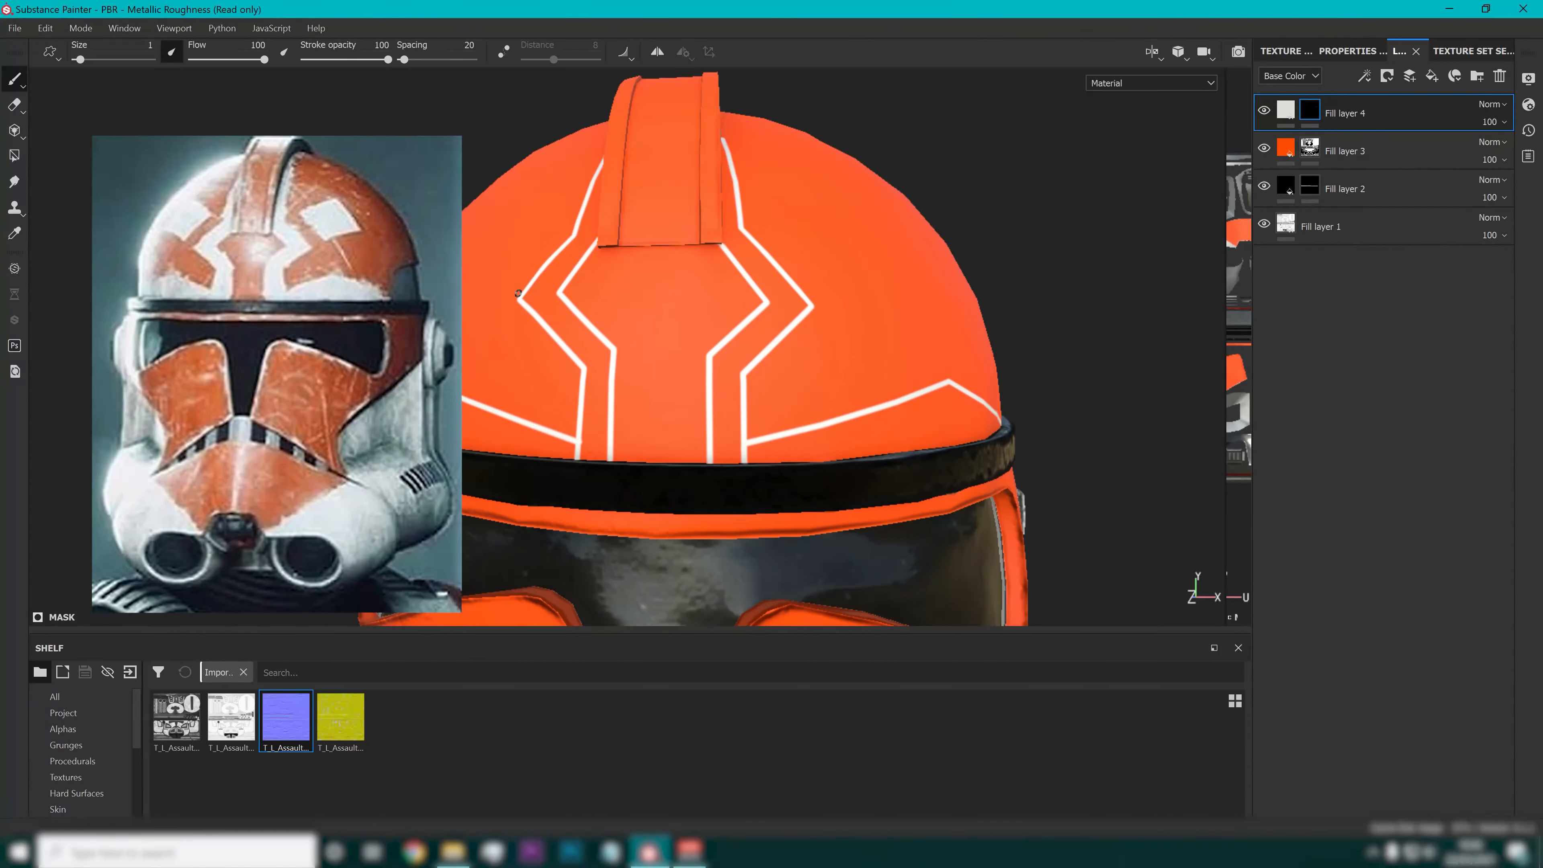
{"action": "mouse_move", "coordinate": [513, 304]}
{"action": "left_mouse_down", "text": "alt"}
{"action": "mouse_move", "coordinate": [603, 334]}
{"action": "mouse_move", "coordinate": [622, 382]}
{"action": "left_mouse_up", "text": "alt"}
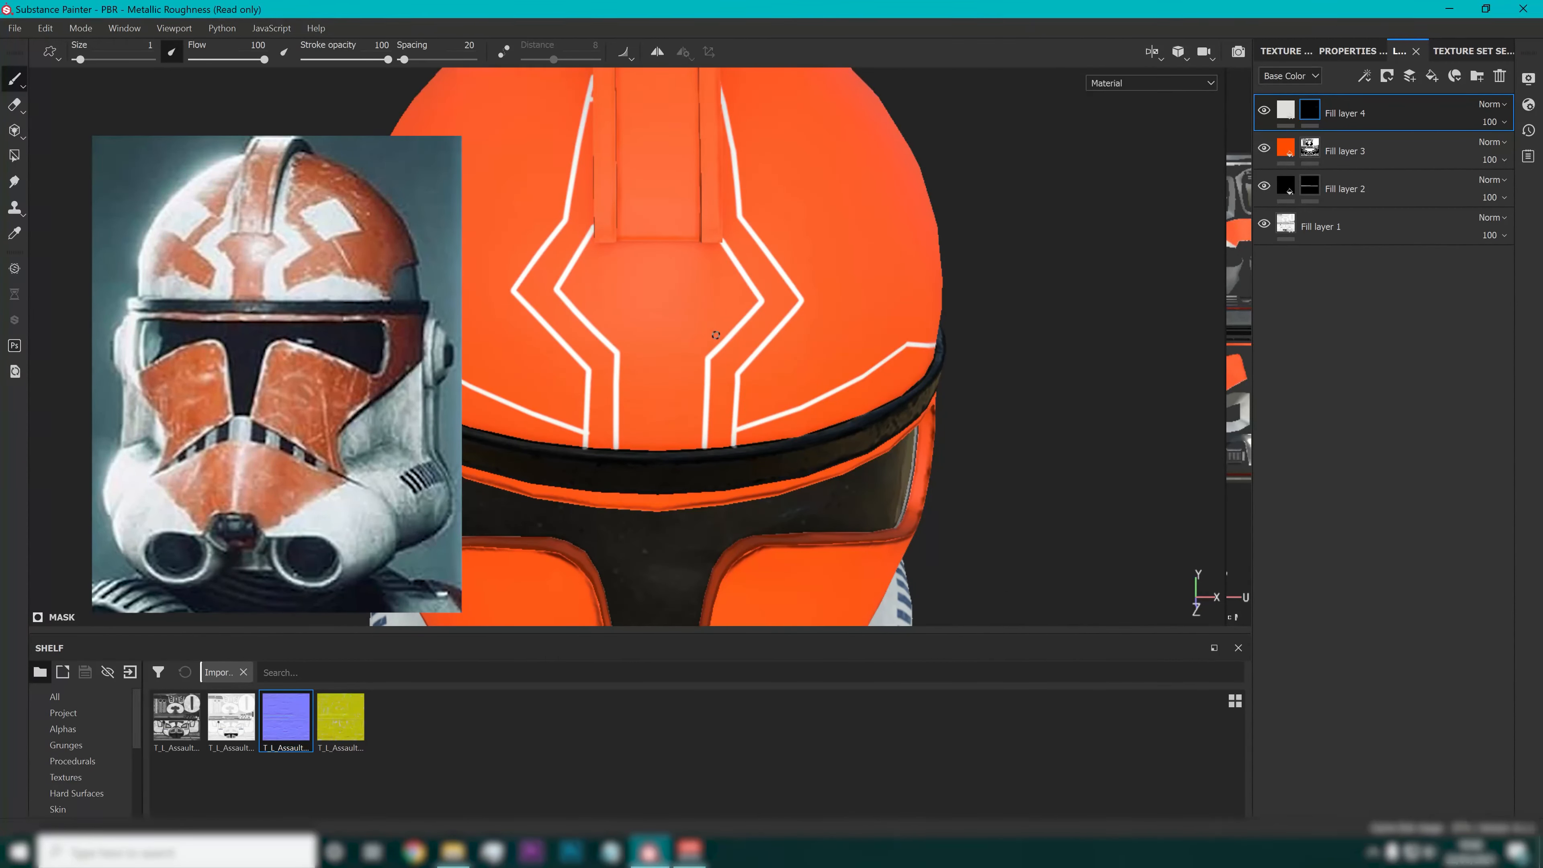
Undo the last two segments of the left inner zigzag and repaint them as straight lines up to the crest's corner.
{"action": "key", "text": "ctrl+z"}
{"action": "key", "text": "ctrl+z"}
{"action": "key", "text": "shift"}
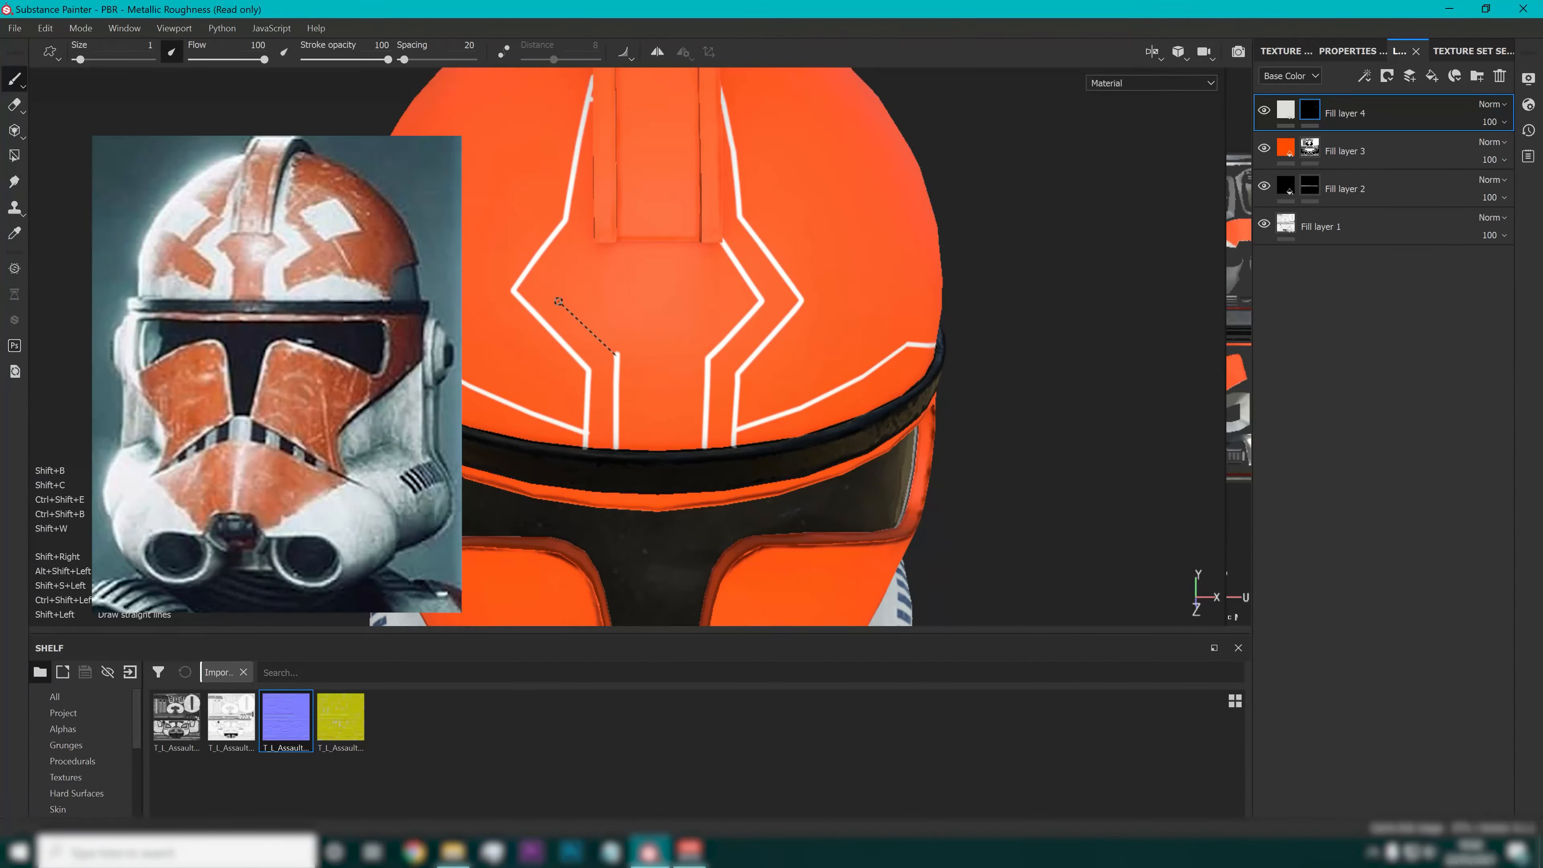
{"action": "left_click", "coordinate": [558, 293], "text": "shift"}
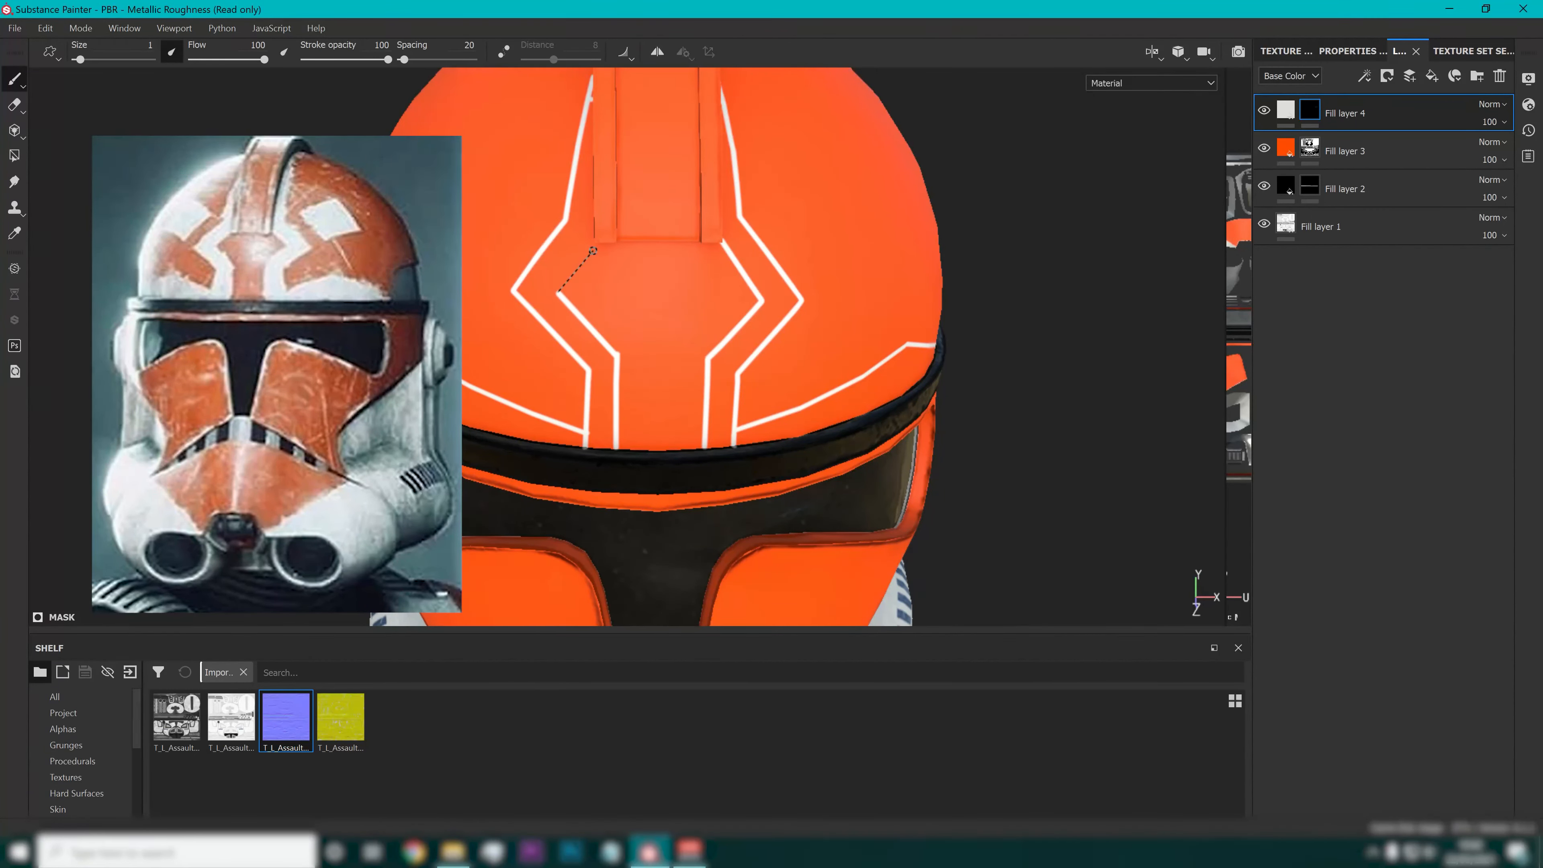
{"action": "left_click", "coordinate": [595, 226], "text": "shift"}
{"action": "left_click_drag", "start_coordinate": [608, 369], "coordinate": [564, 352], "text": "alt"}
{"action": "scroll", "coordinate": [656, 376], "scroll_direction": "down", "scroll_amount": 5}
{"action": "left_click_drag", "start_coordinate": [716, 389], "coordinate": [821, 390], "text": "alt"}
{"action": "left_click_drag", "start_coordinate": [740, 387], "coordinate": [778, 414], "text": "alt"}
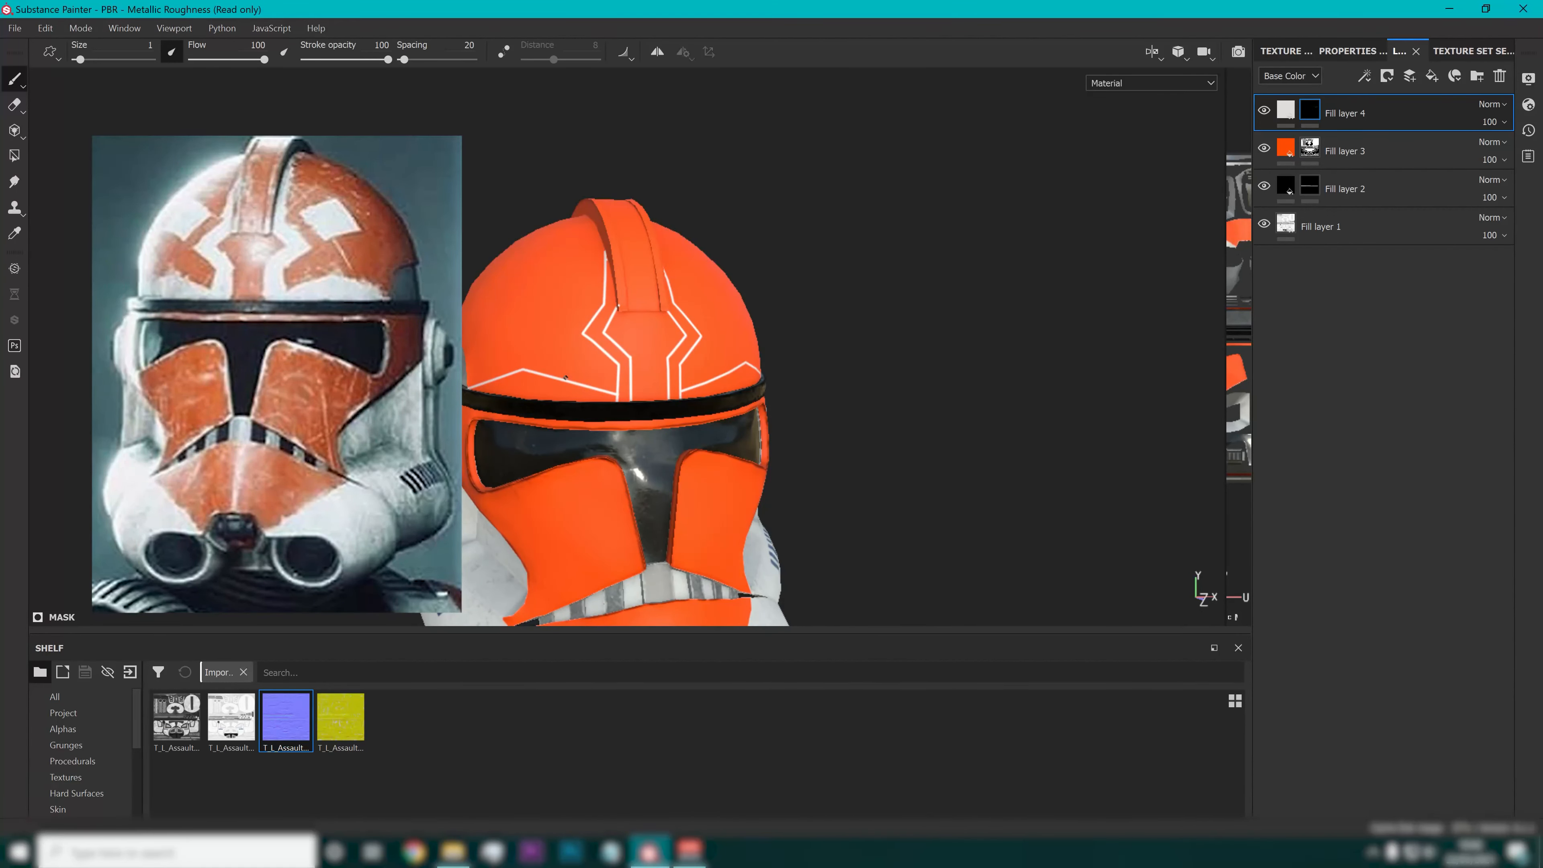
Fill the left zigzag band solid white between its two outlines, from the bend down to the black band and up beside the crest.
{"action": "scroll", "coordinate": [602, 366], "scroll_direction": "up", "scroll_amount": 10}
{"action": "mouse_move", "coordinate": [668, 360]}
{"action": "left_mouse_down"}
{"action": "mouse_move", "coordinate": [785, 329]}
{"action": "mouse_move", "coordinate": [753, 537]}
{"action": "left_mouse_up"}
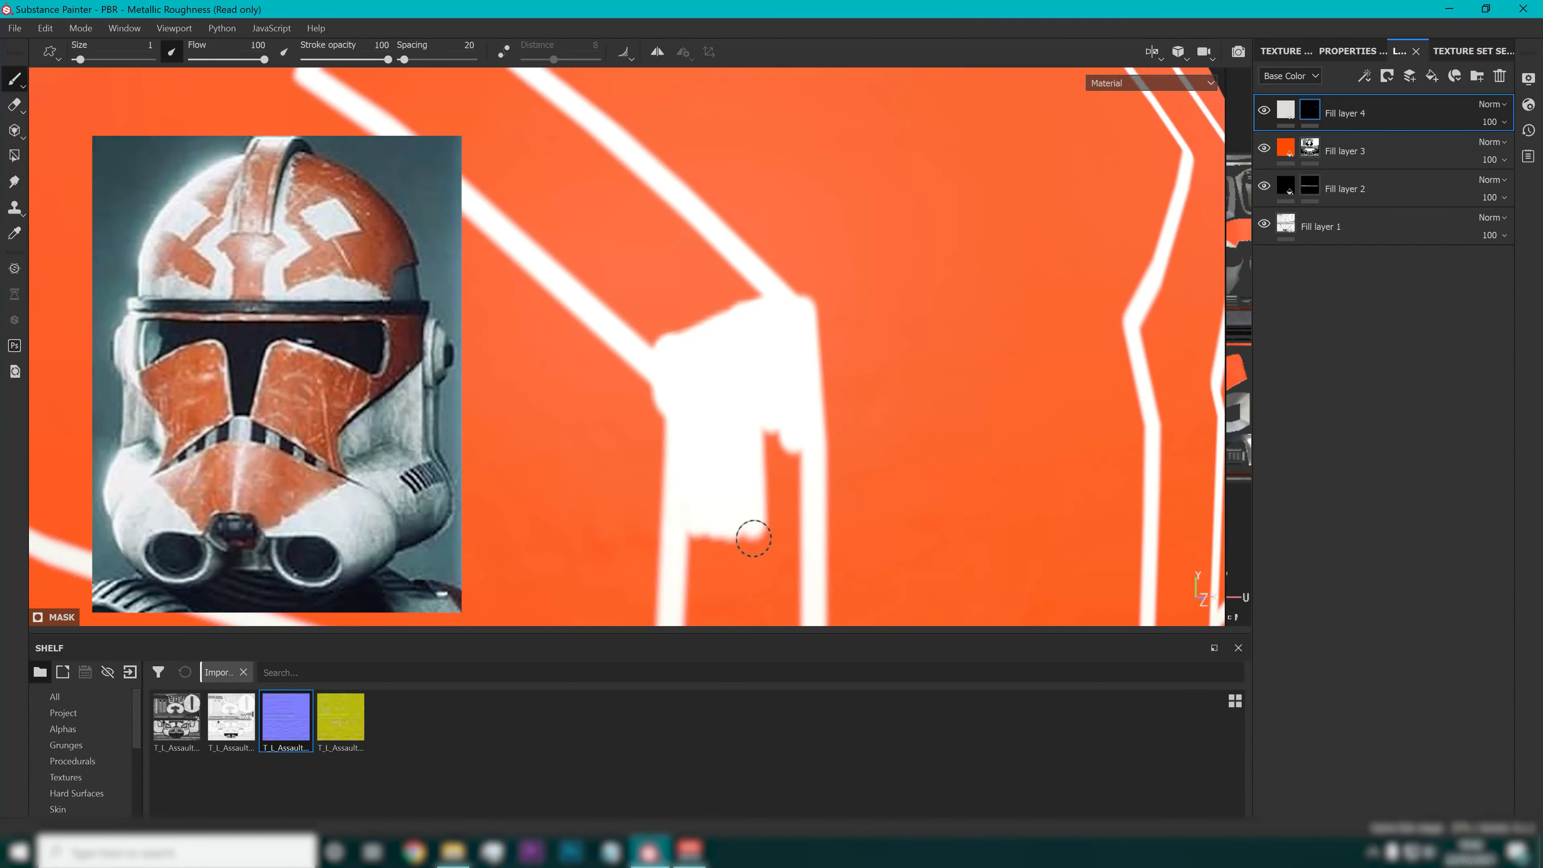
{"action": "middle_click_drag", "start_coordinate": [753, 537], "coordinate": [740, 372], "text": "alt"}
{"action": "mouse_move", "coordinate": [726, 304]}
{"action": "left_mouse_down"}
{"action": "mouse_move", "coordinate": [688, 438]}
{"action": "mouse_move", "coordinate": [737, 324]}
{"action": "mouse_move", "coordinate": [747, 437]}
{"action": "left_mouse_up"}
{"action": "middle_click_drag", "start_coordinate": [723, 292], "coordinate": [720, 539], "text": "alt"}
{"action": "middle_click_drag", "start_coordinate": [654, 179], "coordinate": [681, 297], "text": "alt"}
{"action": "mouse_move", "coordinate": [775, 340]}
{"action": "left_mouse_down"}
{"action": "mouse_move", "coordinate": [706, 282]}
{"action": "mouse_move", "coordinate": [401, 134]}
{"action": "mouse_move", "coordinate": [593, 335]}
{"action": "mouse_move", "coordinate": [414, 137]}
{"action": "left_mouse_up"}
{"action": "middle_click_drag", "start_coordinate": [414, 136], "coordinate": [539, 404], "text": "alt"}
{"action": "mouse_move", "coordinate": [535, 365]}
{"action": "left_mouse_down"}
{"action": "mouse_move", "coordinate": [610, 197]}
{"action": "mouse_move", "coordinate": [699, 237]}
{"action": "mouse_move", "coordinate": [717, 183]}
{"action": "left_mouse_up"}
{"action": "scroll", "coordinate": [699, 177], "scroll_direction": "down", "scroll_amount": 3}
{"action": "middle_click_drag", "start_coordinate": [680, 122], "coordinate": [616, 355], "text": "alt"}
{"action": "scroll", "coordinate": [617, 355], "scroll_direction": "up", "scroll_amount": 4}
{"action": "mouse_move", "coordinate": [629, 596]}
{"action": "left_mouse_down"}
{"action": "mouse_move", "coordinate": [599, 148]}
{"action": "mouse_move", "coordinate": [692, 603]}
{"action": "mouse_move", "coordinate": [659, 486]}
{"action": "left_mouse_up"}
{"action": "middle_click_drag", "start_coordinate": [686, 389], "coordinate": [675, 162], "text": "alt"}
{"action": "left_click_drag", "start_coordinate": [675, 162], "coordinate": [664, 186], "text": "alt"}
Clear the white overspill from the crest beside the filled zigzag using polygon fill at value 0.
{"action": "key", "text": "4"}
{"action": "left_click", "coordinate": [764, 386]}
{"action": "scroll", "coordinate": [765, 386], "scroll_direction": "down", "scroll_amount": 5}
{"action": "left_click_drag", "start_coordinate": [765, 386], "coordinate": [779, 207], "text": "alt"}
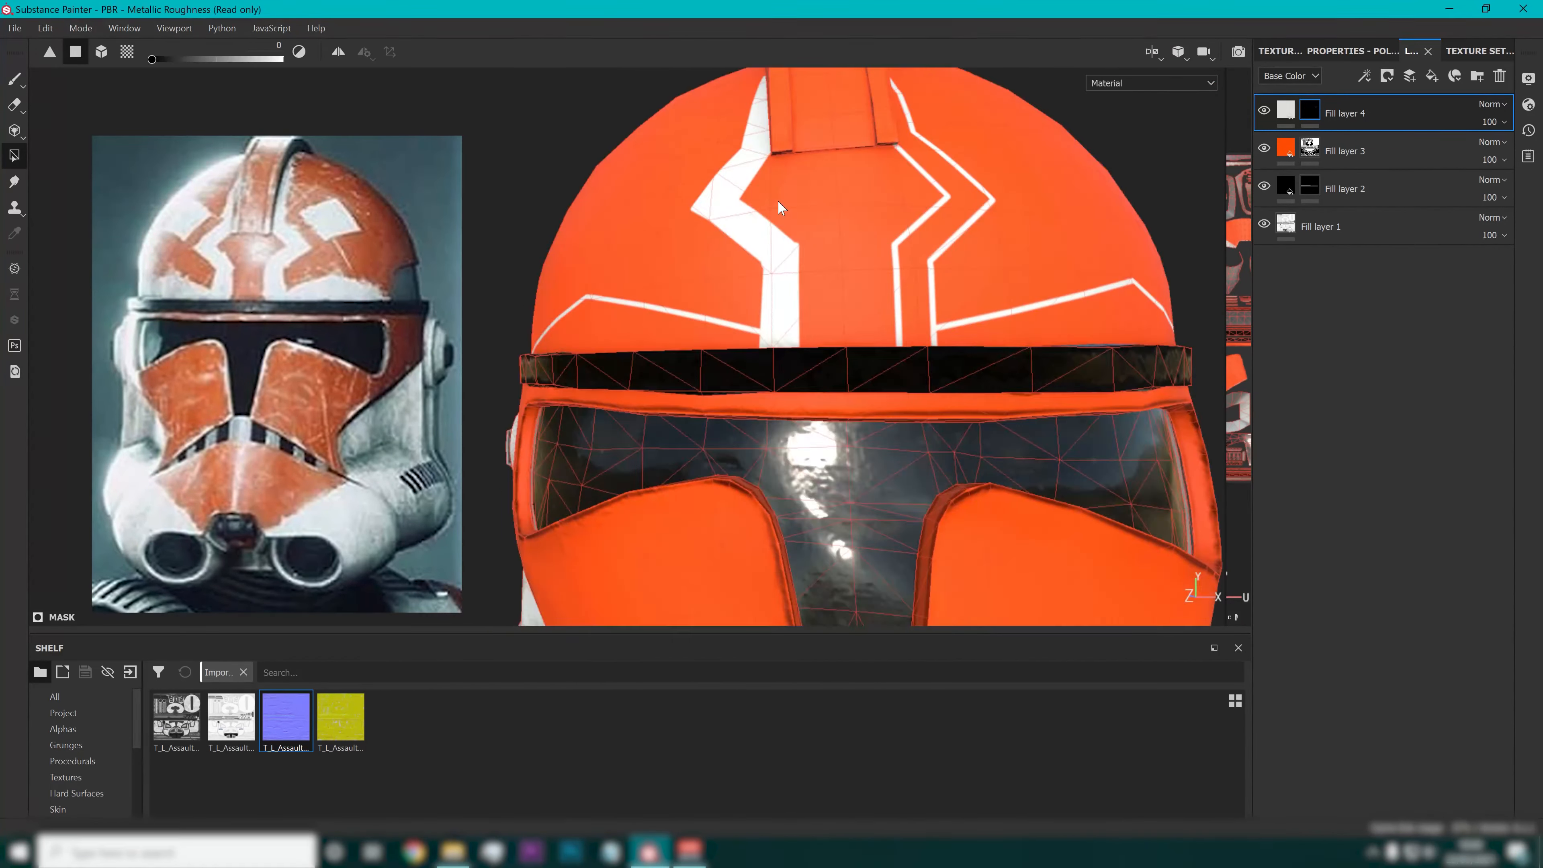
{"action": "scroll", "coordinate": [778, 207], "scroll_direction": "up", "scroll_amount": 4}
Switch back to painting white and fill the left brow shape above the black band, using a size 1.5 brush.
{"action": "key", "text": "x"}
{"action": "left_click", "coordinate": [565, 287]}
{"action": "scroll", "coordinate": [564, 287], "scroll_direction": "up", "scroll_amount": 3}
{"action": "middle_click_drag", "start_coordinate": [565, 287], "coordinate": [752, 361], "text": "alt"}
{"action": "key", "text": "1"}
{"action": "mouse_move", "coordinate": [637, 146]}
{"action": "left_mouse_down"}
{"action": "mouse_move", "coordinate": [592, 141]}
{"action": "mouse_move", "coordinate": [480, 201]}
{"action": "left_mouse_up"}
{"action": "left_click_drag", "start_coordinate": [79, 59], "coordinate": [82, 59]}
{"action": "mouse_move", "coordinate": [565, 173]}
{"action": "left_mouse_down"}
{"action": "mouse_move", "coordinate": [475, 220]}
{"action": "mouse_move", "coordinate": [508, 332]}
{"action": "mouse_move", "coordinate": [664, 169]}
{"action": "mouse_move", "coordinate": [505, 280]}
{"action": "left_mouse_up"}
{"action": "scroll", "coordinate": [509, 332], "scroll_direction": "down", "scroll_amount": 4}
{"action": "scroll", "coordinate": [547, 340], "scroll_direction": "up", "scroll_amount": 4}
{"action": "left_click_drag", "start_coordinate": [482, 338], "coordinate": [984, 189]}
{"action": "mouse_move", "coordinate": [984, 243]}
{"action": "left_mouse_down"}
{"action": "mouse_move", "coordinate": [641, 362]}
{"action": "mouse_move", "coordinate": [783, 328]}
{"action": "left_mouse_up"}
{"action": "left_click_drag", "start_coordinate": [596, 301], "coordinate": [689, 344]}
{"action": "left_click_drag", "start_coordinate": [547, 212], "coordinate": [835, 279]}
{"action": "mouse_move", "coordinate": [835, 304]}
{"action": "left_mouse_down"}
{"action": "mouse_move", "coordinate": [702, 389]}
{"action": "mouse_move", "coordinate": [1008, 462]}
{"action": "left_mouse_up"}
{"action": "left_click_drag", "start_coordinate": [862, 316], "coordinate": [1060, 334]}
{"action": "left_click_drag", "start_coordinate": [967, 297], "coordinate": [875, 286], "text": "alt"}
{"action": "mouse_move", "coordinate": [808, 365]}
{"action": "left_mouse_down"}
{"action": "mouse_move", "coordinate": [884, 410]}
{"action": "mouse_move", "coordinate": [1148, 341]}
{"action": "left_mouse_up"}
{"action": "left_click_drag", "start_coordinate": [1057, 346], "coordinate": [868, 377]}
Fill the right zigzag band solid white between its outlines, from beside the crest down to the black band.
{"action": "scroll", "coordinate": [476, 287], "scroll_direction": "down", "scroll_amount": 2}
{"action": "mouse_move", "coordinate": [477, 287]}
{"action": "left_mouse_down", "text": "alt"}
{"action": "mouse_move", "coordinate": [612, 193]}
{"action": "mouse_move", "coordinate": [544, 353]}
{"action": "left_mouse_up", "text": "alt"}
{"action": "mouse_move", "coordinate": [543, 352]}
{"action": "left_mouse_down"}
{"action": "mouse_move", "coordinate": [623, 268]}
{"action": "mouse_move", "coordinate": [547, 578]}
{"action": "left_mouse_up"}
{"action": "left_click_drag", "start_coordinate": [547, 474], "coordinate": [635, 402]}
{"action": "mouse_move", "coordinate": [583, 389]}
{"action": "left_mouse_down"}
{"action": "mouse_move", "coordinate": [683, 296]}
{"action": "mouse_move", "coordinate": [768, 355]}
{"action": "mouse_move", "coordinate": [561, 180]}
{"action": "mouse_move", "coordinate": [555, 323]}
{"action": "left_mouse_up"}
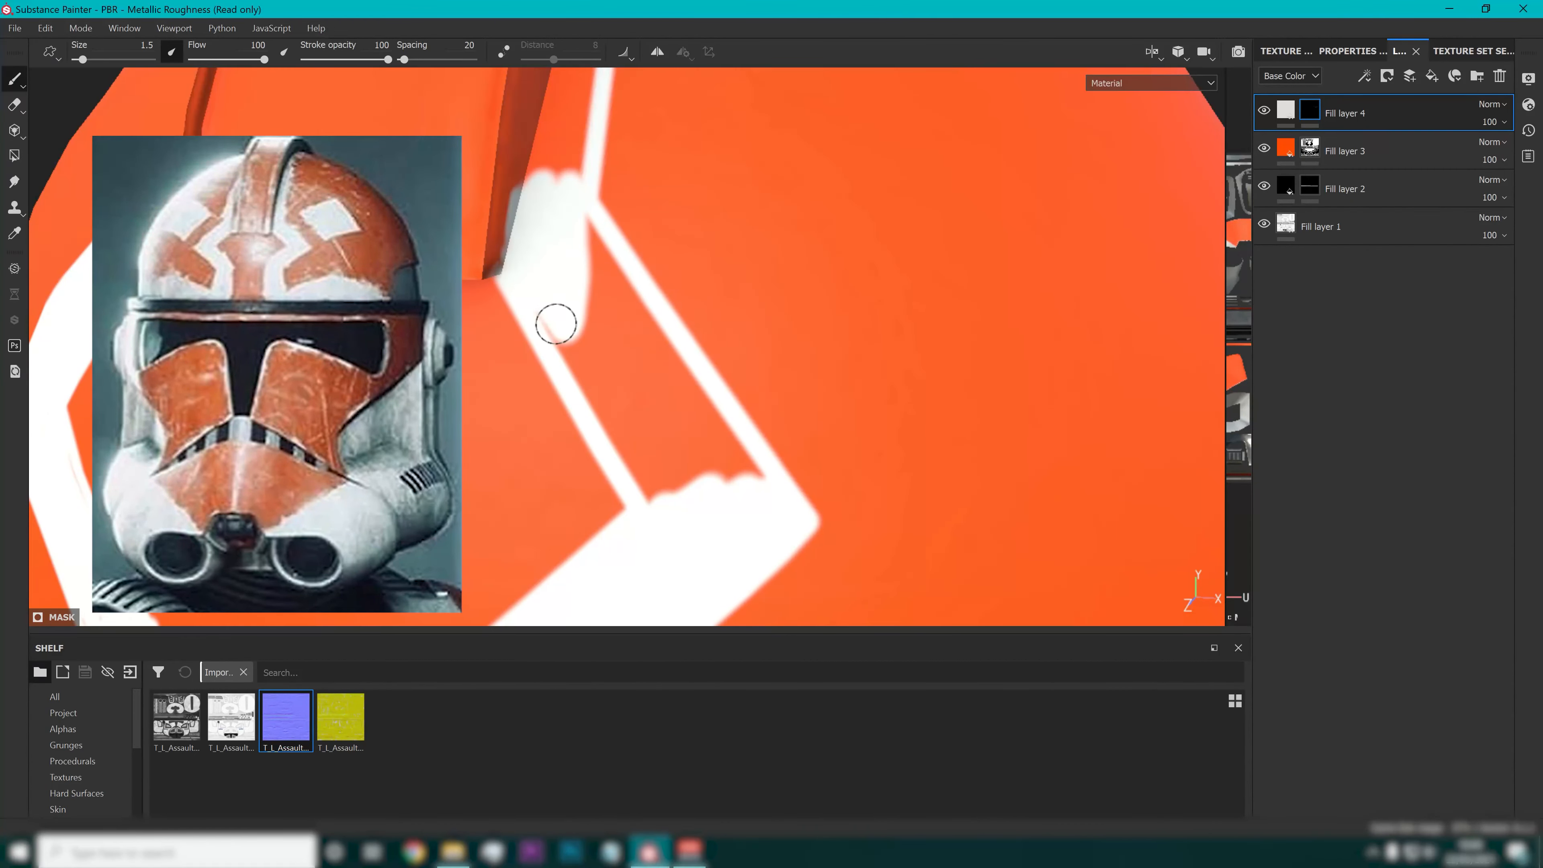
{"action": "left_click_drag", "start_coordinate": [736, 462], "coordinate": [674, 468]}
{"action": "left_click_drag", "start_coordinate": [675, 243], "coordinate": [716, 474], "text": "alt"}
{"action": "left_click_drag", "start_coordinate": [672, 172], "coordinate": [598, 535]}
Fill the right brow shape solid white between its outline and the black band, back to the grey side panel.
{"action": "left_click_drag", "start_coordinate": [599, 535], "coordinate": [582, 400], "text": "alt"}
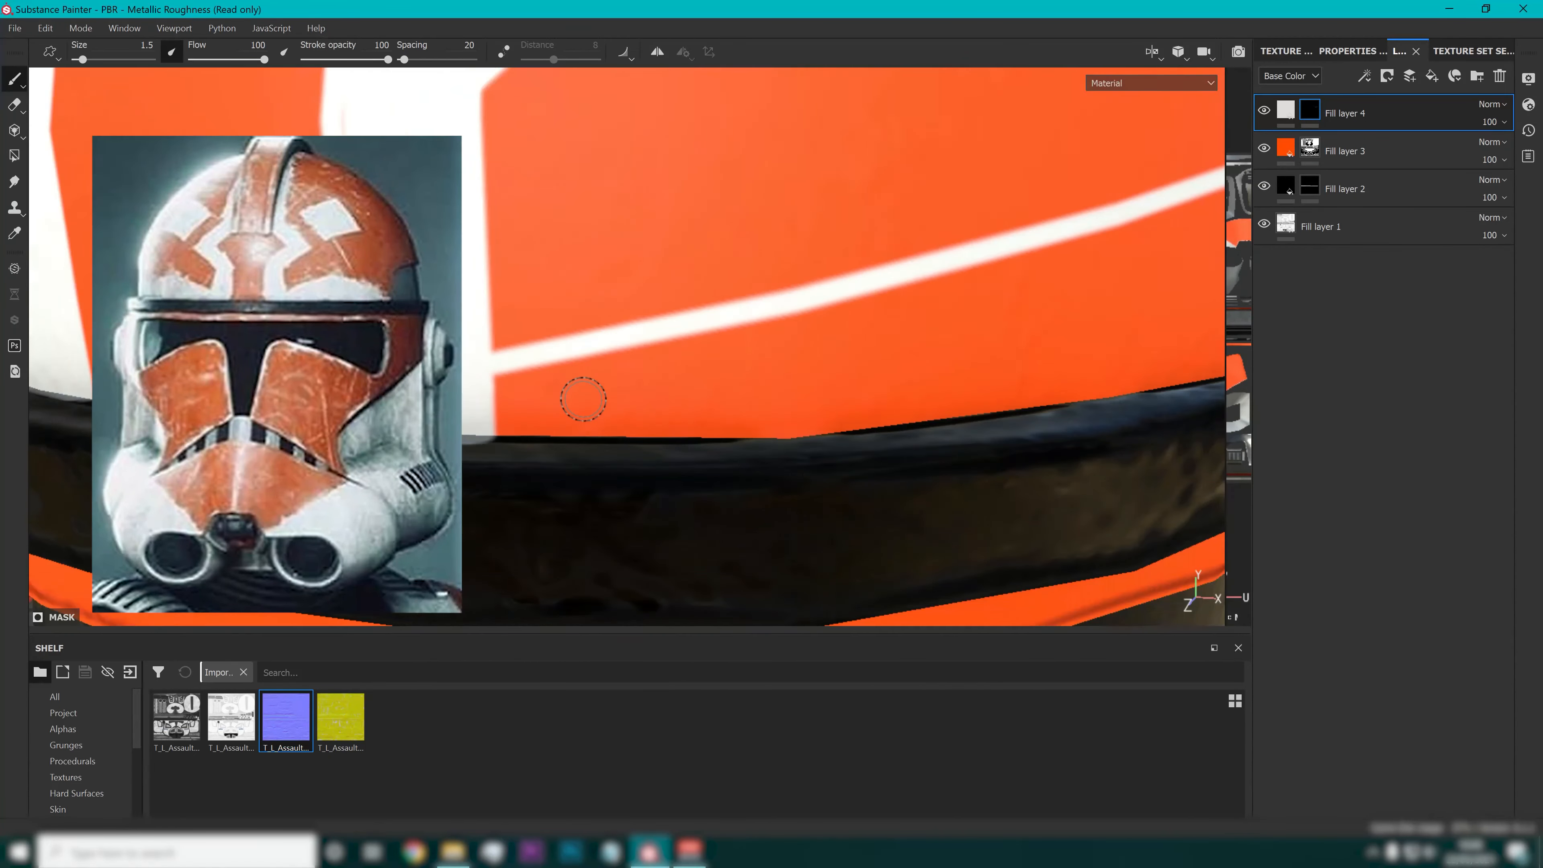
{"action": "scroll", "coordinate": [582, 400], "scroll_direction": "up", "scroll_amount": 2}
{"action": "left_click_drag", "start_coordinate": [741, 346], "coordinate": [517, 377]}
{"action": "mouse_move", "coordinate": [516, 437]}
{"action": "left_mouse_down"}
{"action": "mouse_move", "coordinate": [951, 430]}
{"action": "mouse_move", "coordinate": [878, 421]}
{"action": "mouse_move", "coordinate": [912, 217]}
{"action": "mouse_move", "coordinate": [790, 377]}
{"action": "mouse_move", "coordinate": [878, 225]}
{"action": "mouse_move", "coordinate": [551, 349]}
{"action": "mouse_move", "coordinate": [786, 345]}
{"action": "mouse_move", "coordinate": [644, 274]}
{"action": "left_mouse_up"}
{"action": "scroll", "coordinate": [644, 274], "scroll_direction": "up", "scroll_amount": 2}
{"action": "mouse_move", "coordinate": [644, 273]}
{"action": "left_mouse_down"}
{"action": "mouse_move", "coordinate": [1102, 355]}
{"action": "mouse_move", "coordinate": [653, 436]}
{"action": "mouse_move", "coordinate": [730, 365]}
{"action": "mouse_move", "coordinate": [467, 318]}
{"action": "left_mouse_up"}
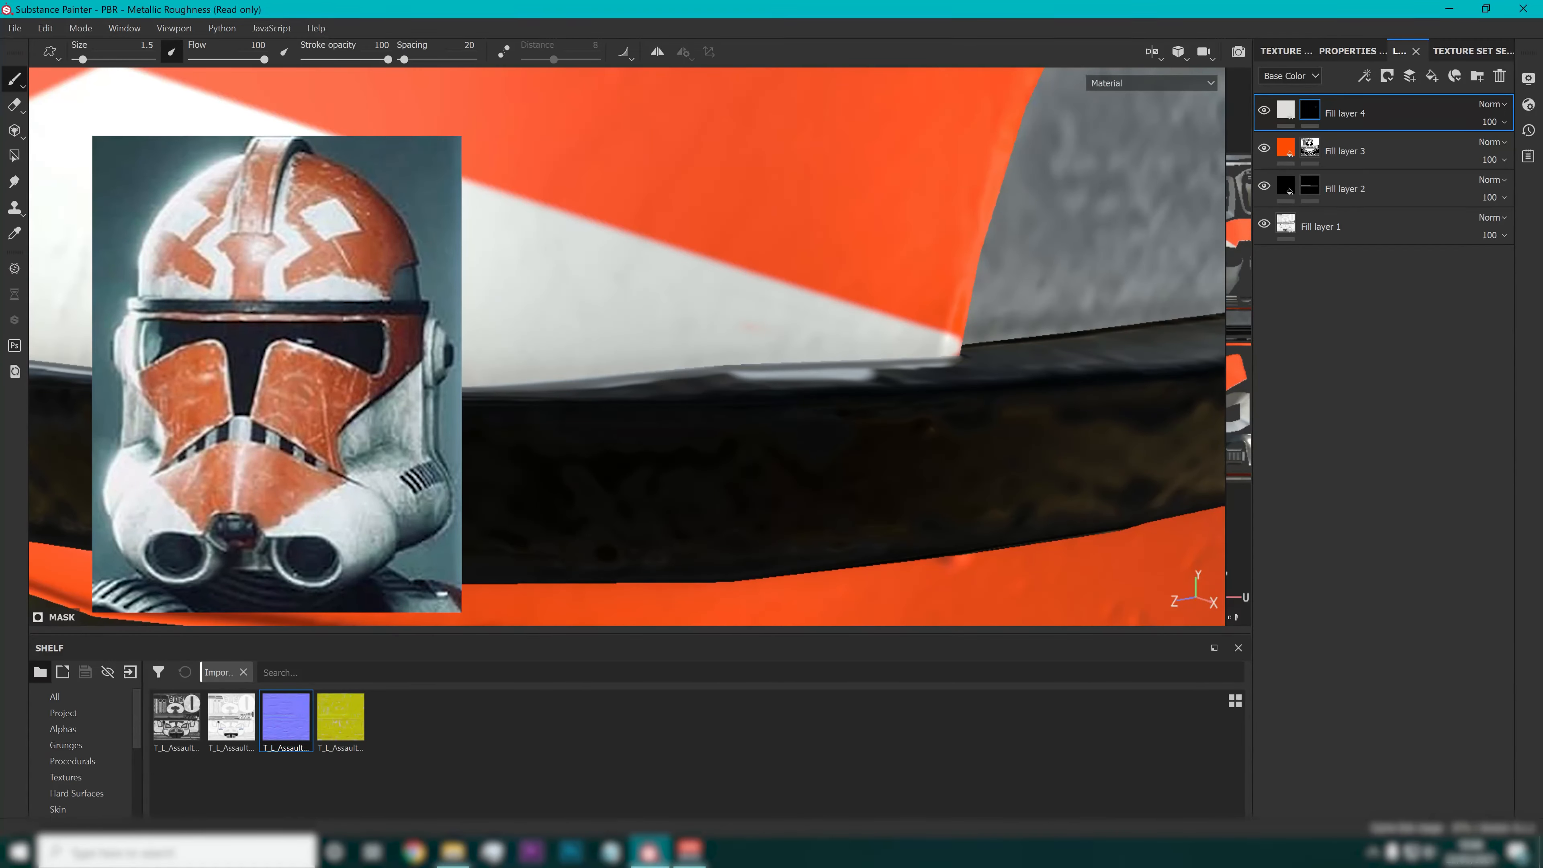
Try to outline a tilted square beside the right zigzag's outer bend in straight segments with a size 1 brush.
{"action": "scroll", "coordinate": [467, 318], "scroll_direction": "down", "scroll_amount": 6}
{"action": "middle_click_drag", "start_coordinate": [467, 318], "coordinate": [808, 383], "text": "alt"}
{"action": "left_click_drag", "start_coordinate": [808, 383], "coordinate": [708, 367], "text": "alt"}
{"action": "scroll", "coordinate": [978, 353], "scroll_direction": "down", "scroll_amount": 4}
{"action": "scroll", "coordinate": [691, 220], "scroll_direction": "up", "scroll_amount": 8}
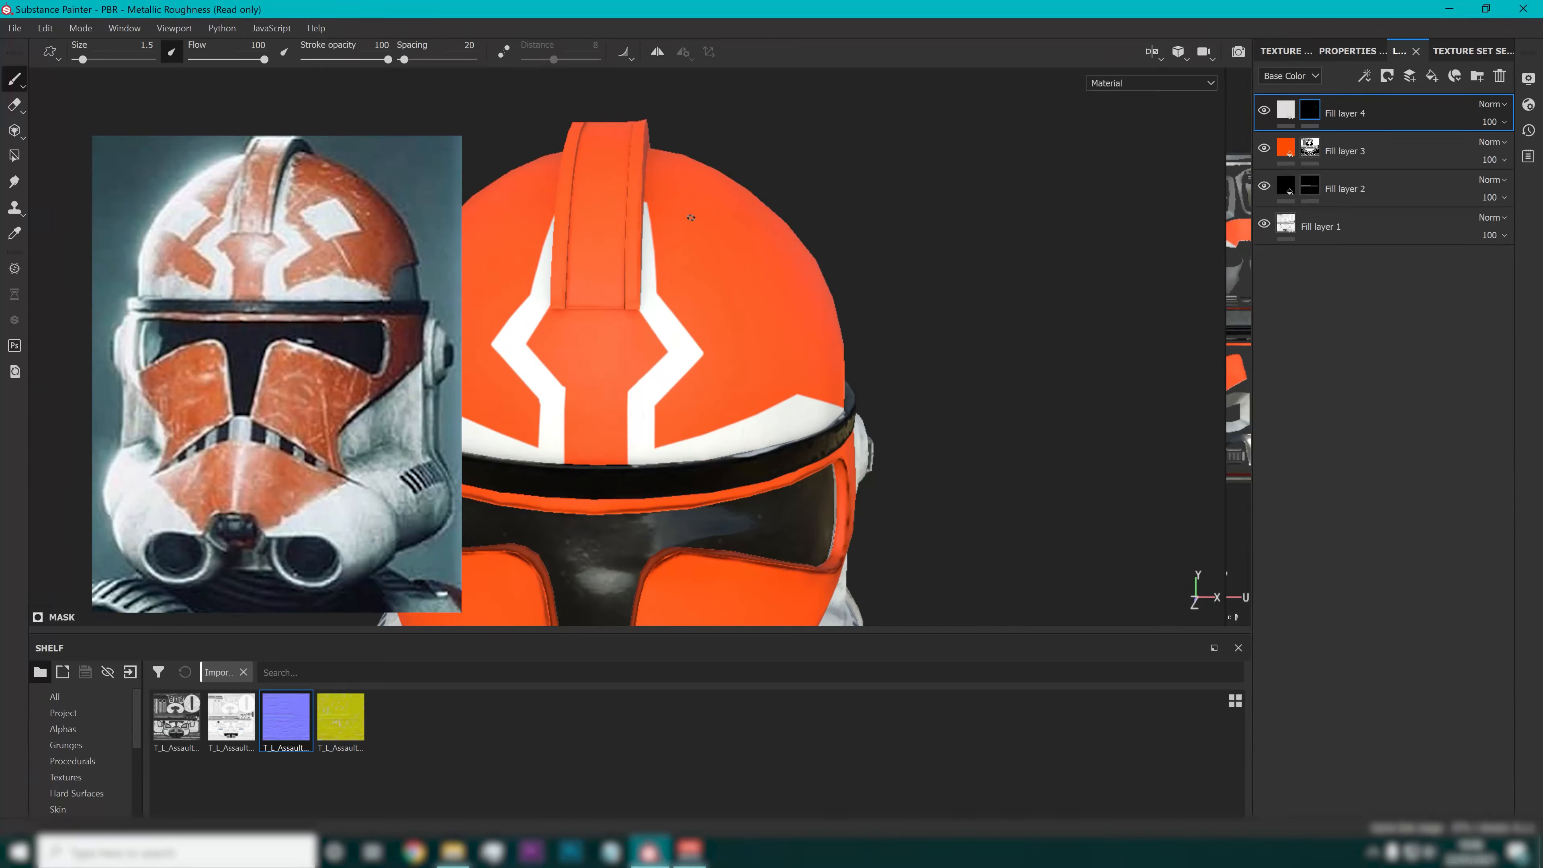
{"action": "left_click_drag", "start_coordinate": [716, 284], "coordinate": [708, 439], "text": "alt"}
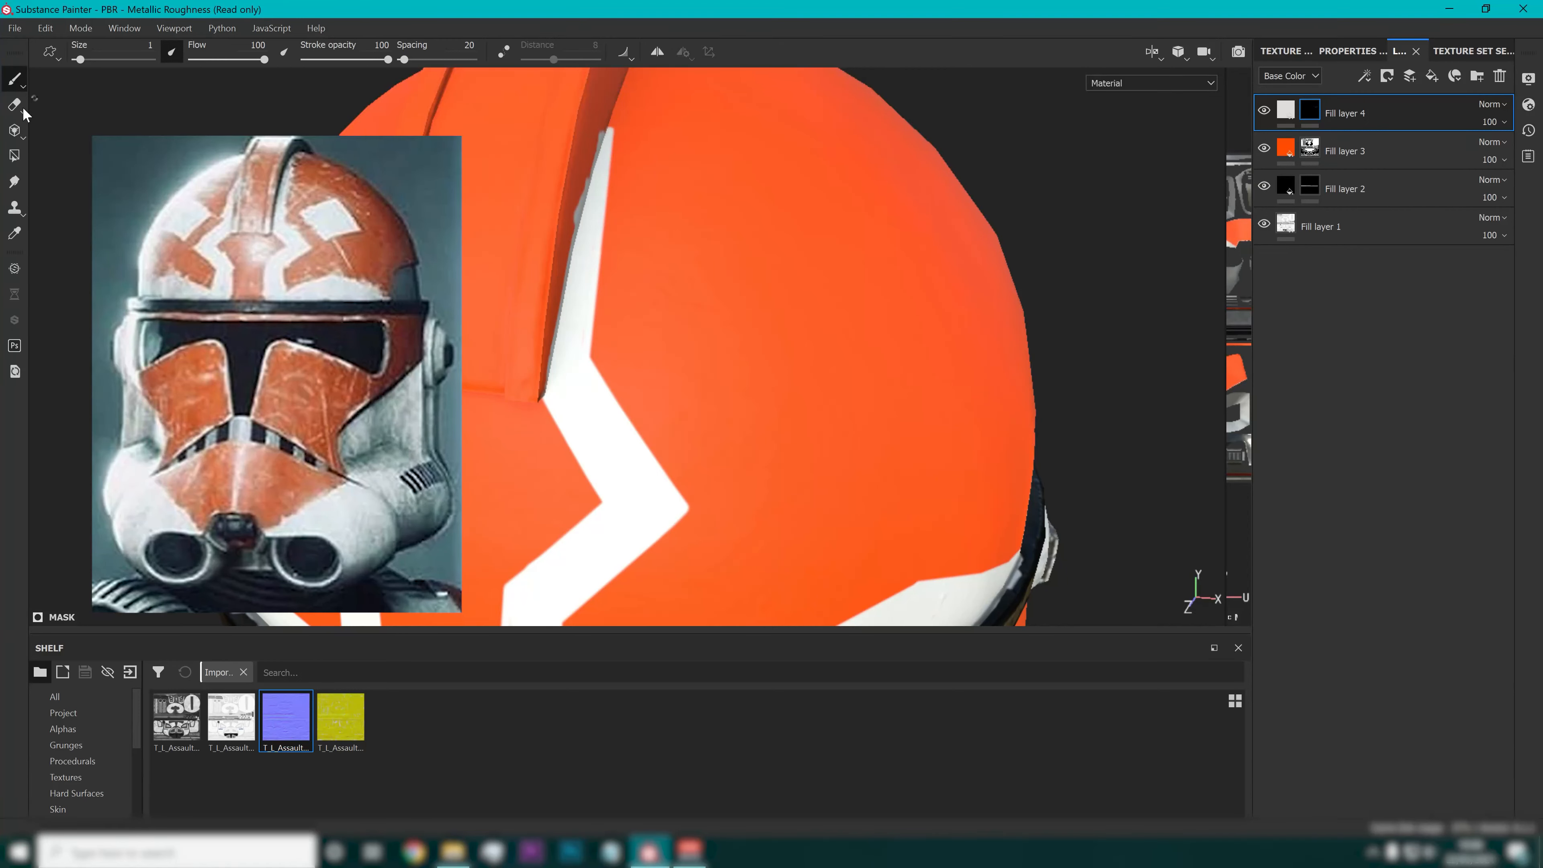
{"action": "left_click", "coordinate": [8, 158]}
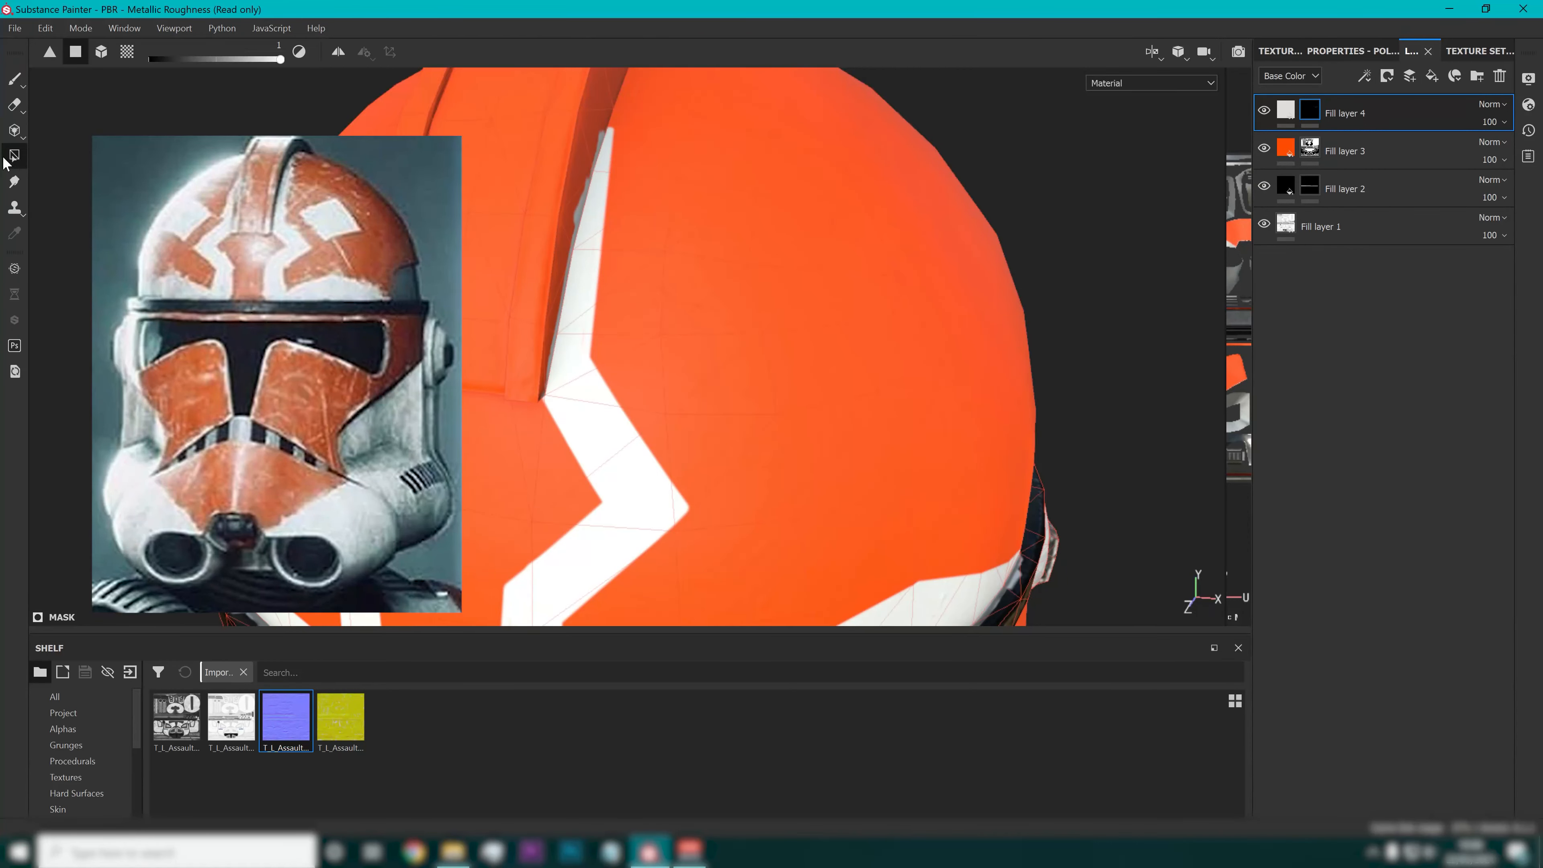
{"action": "left_click", "coordinate": [14, 80]}
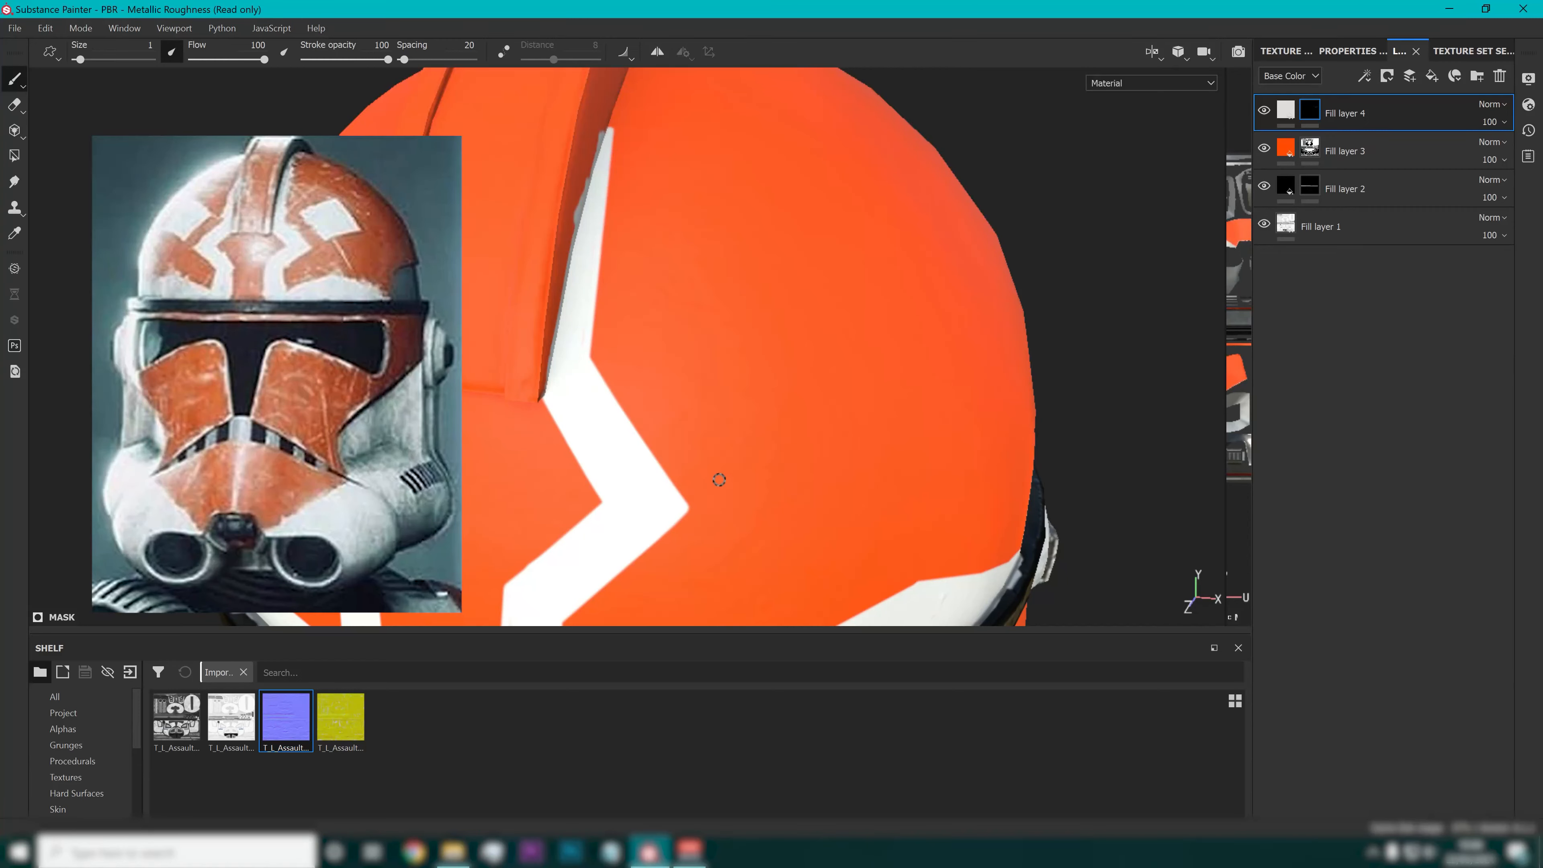
{"action": "left_click", "coordinate": [826, 415], "text": "shift"}
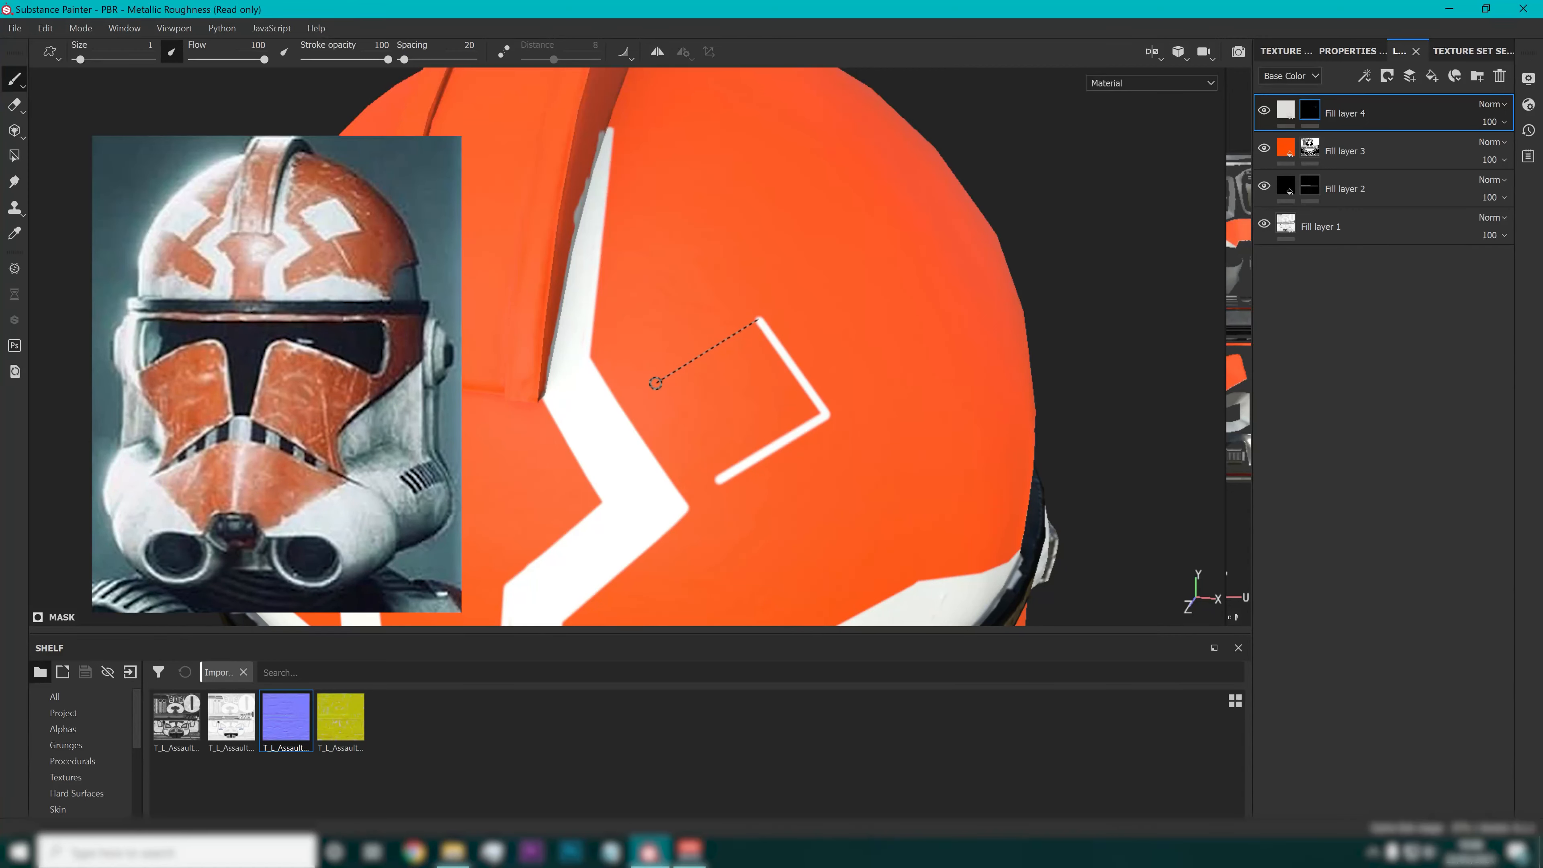
{"action": "left_click", "coordinate": [717, 479], "text": "shift"}
{"action": "scroll", "coordinate": [630, 524], "scroll_direction": "down", "scroll_amount": 5}
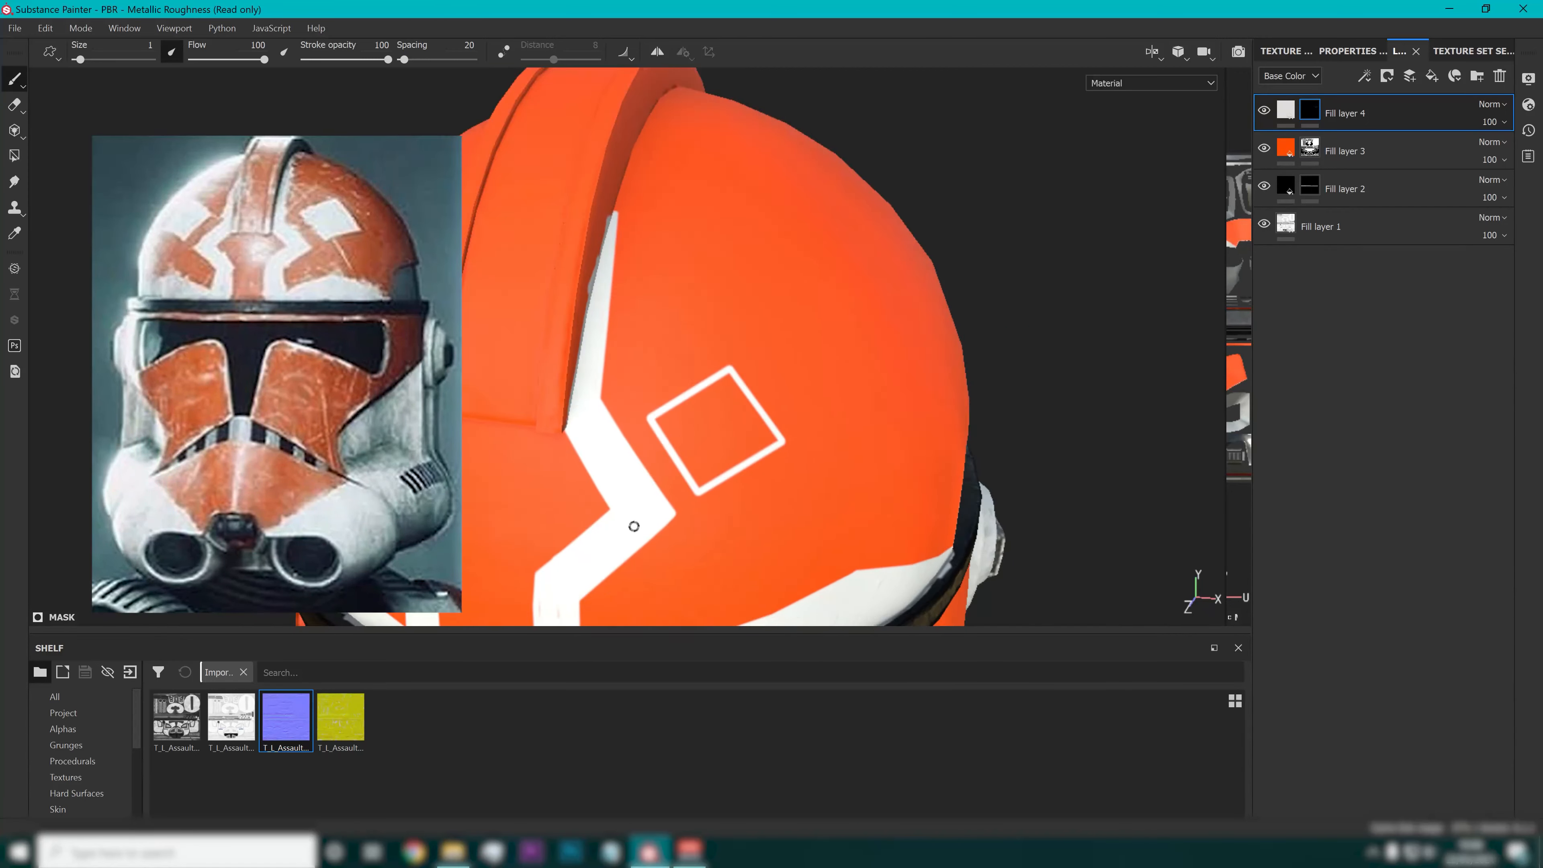
{"action": "mouse_move", "coordinate": [630, 524]}
{"action": "left_mouse_down", "text": "alt"}
{"action": "mouse_move", "coordinate": [879, 334]}
{"action": "mouse_move", "coordinate": [790, 339]}
{"action": "mouse_move", "coordinate": [761, 317]}
{"action": "left_mouse_up", "text": "alt"}
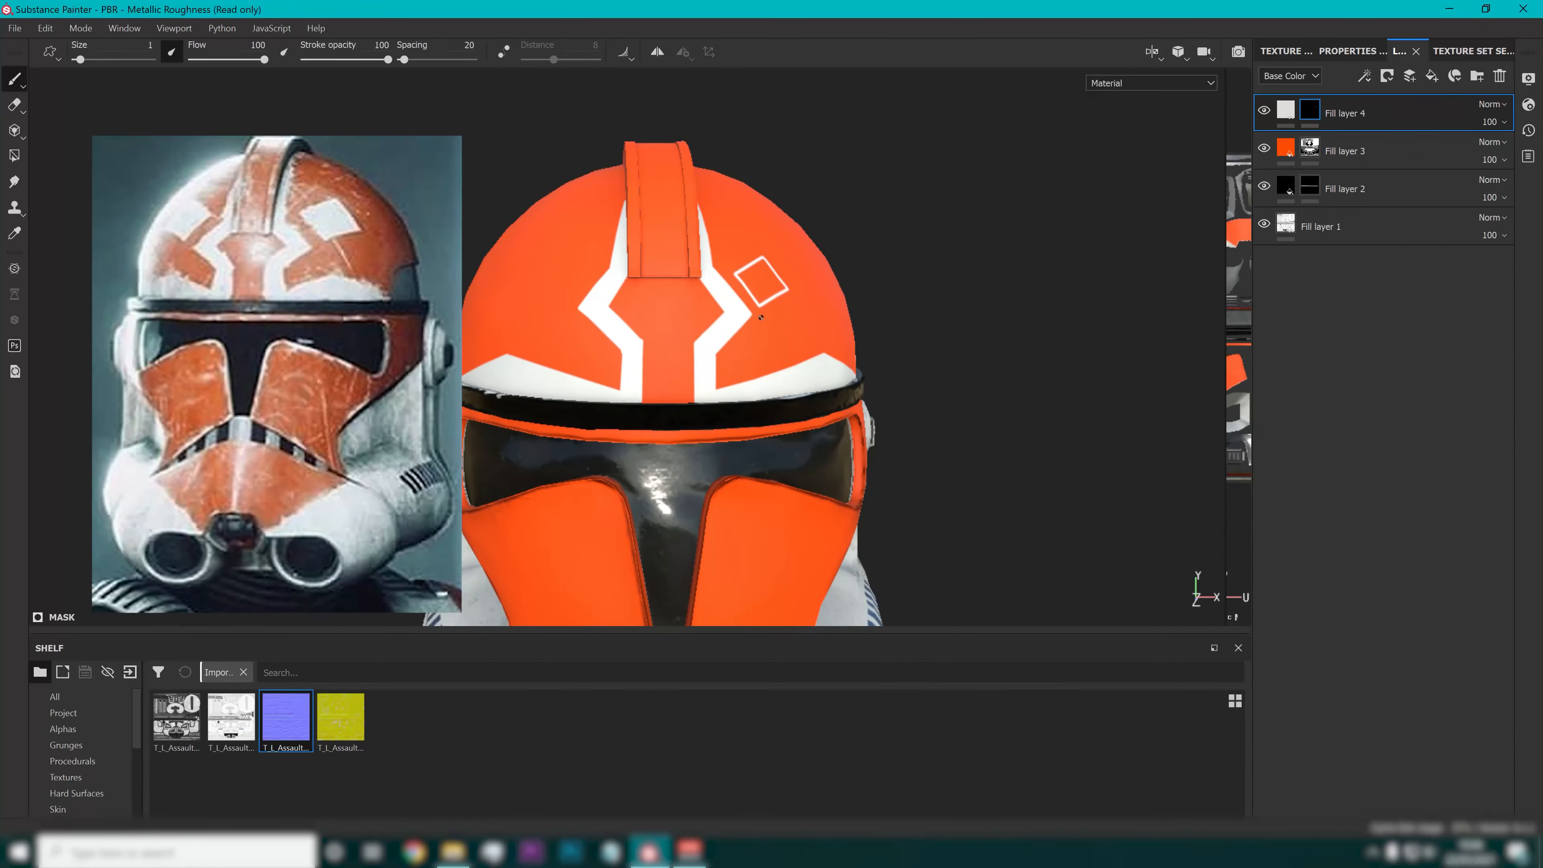
{"action": "scroll", "coordinate": [837, 259], "scroll_direction": "down", "scroll_amount": 2}
Repaint the tilted square outline beside the right zigzag's outer bend in four straight segments, matching the reference marking.
{"action": "scroll", "coordinate": [771, 238], "scroll_direction": "up", "scroll_amount": 6}
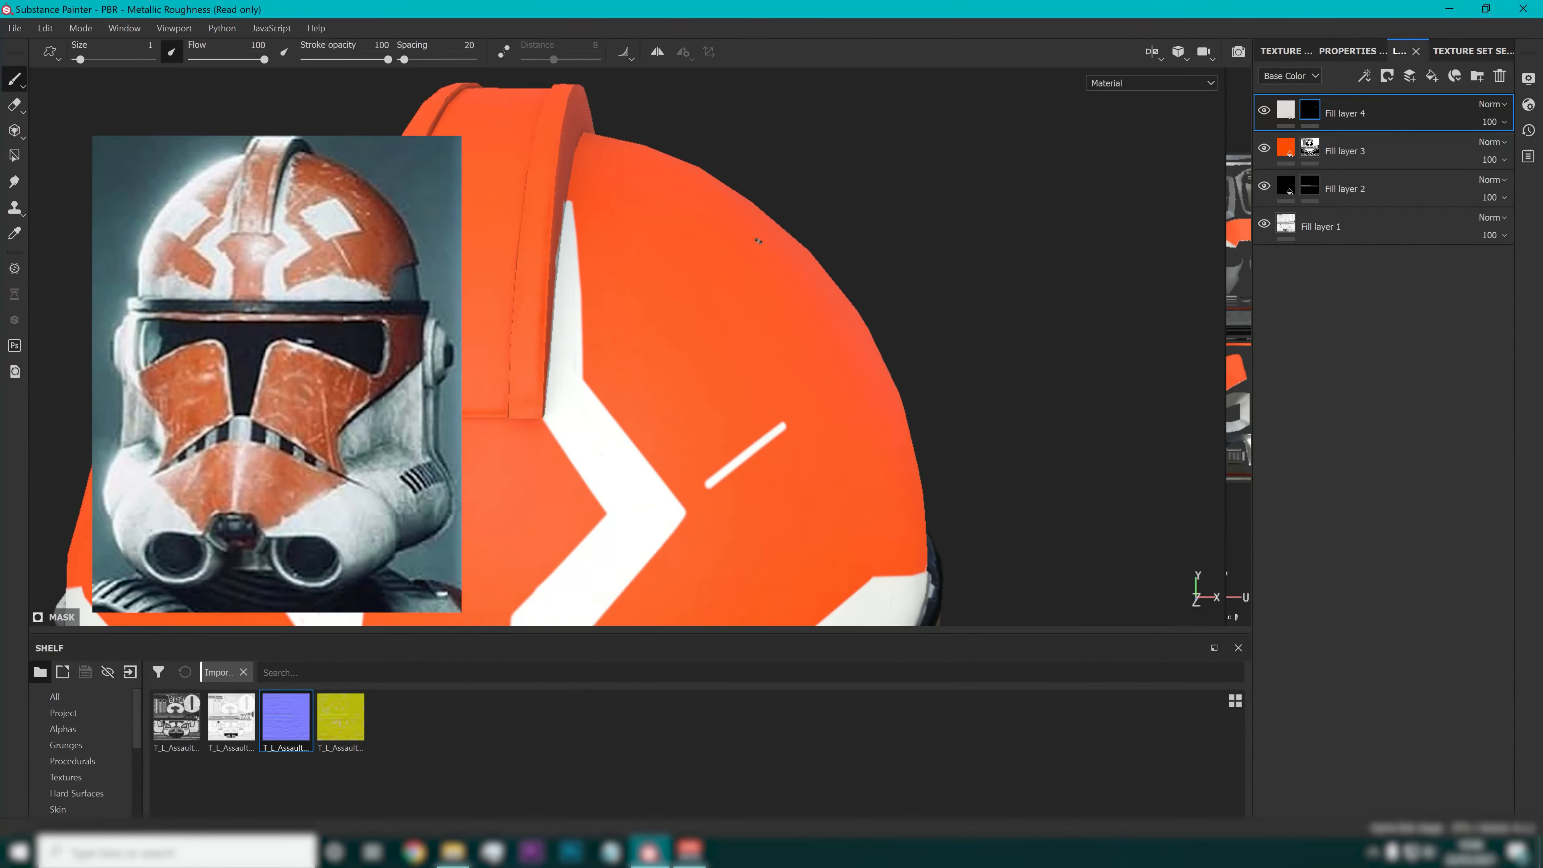
{"action": "left_click_drag", "start_coordinate": [775, 389], "coordinate": [745, 440], "text": "alt"}
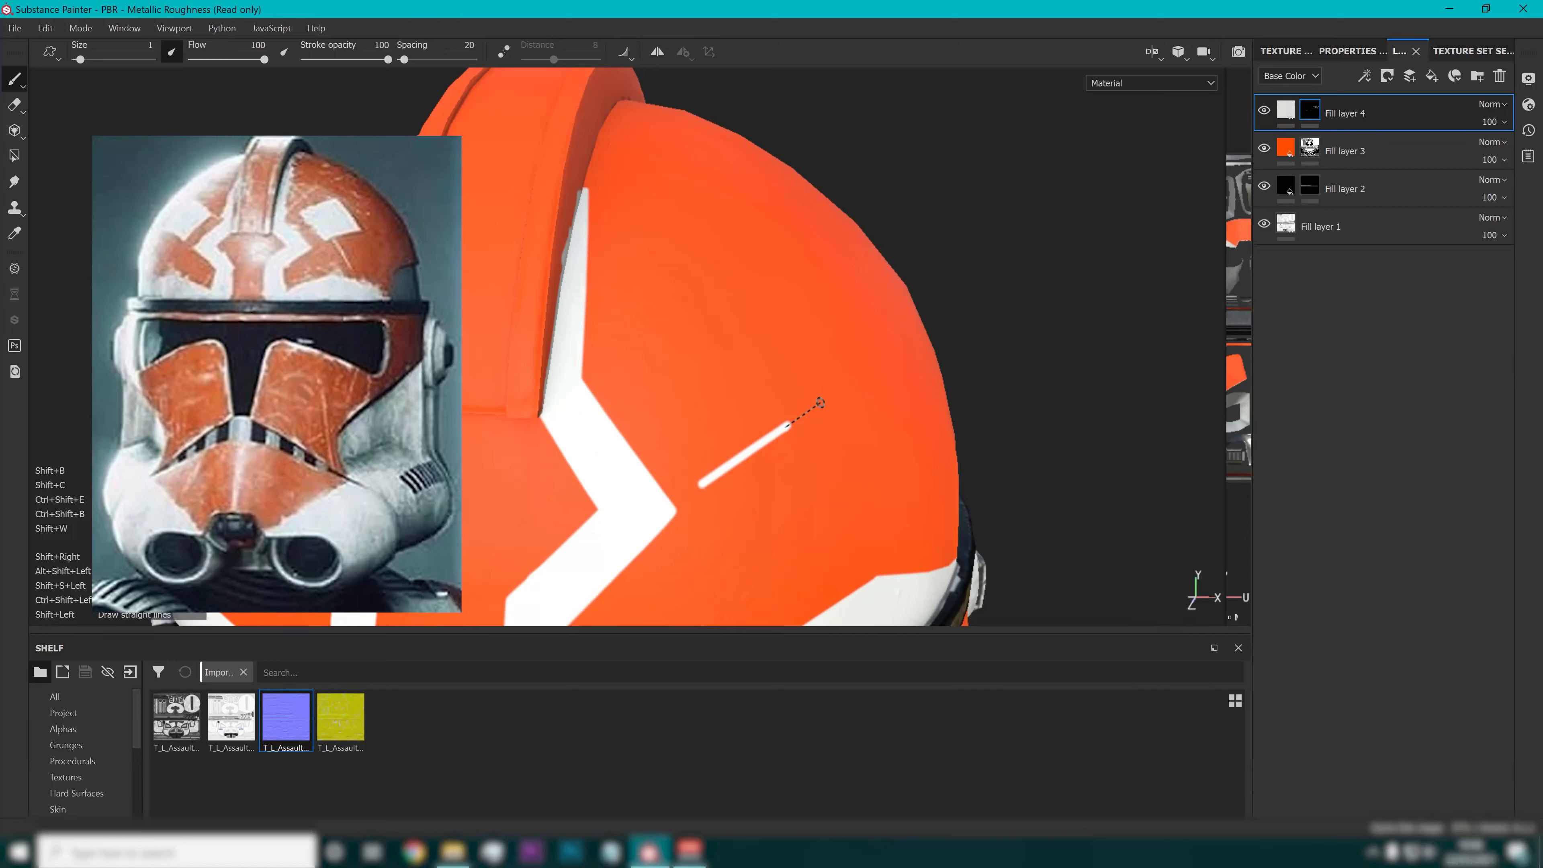
{"action": "left_click", "coordinate": [822, 403], "text": "shift"}
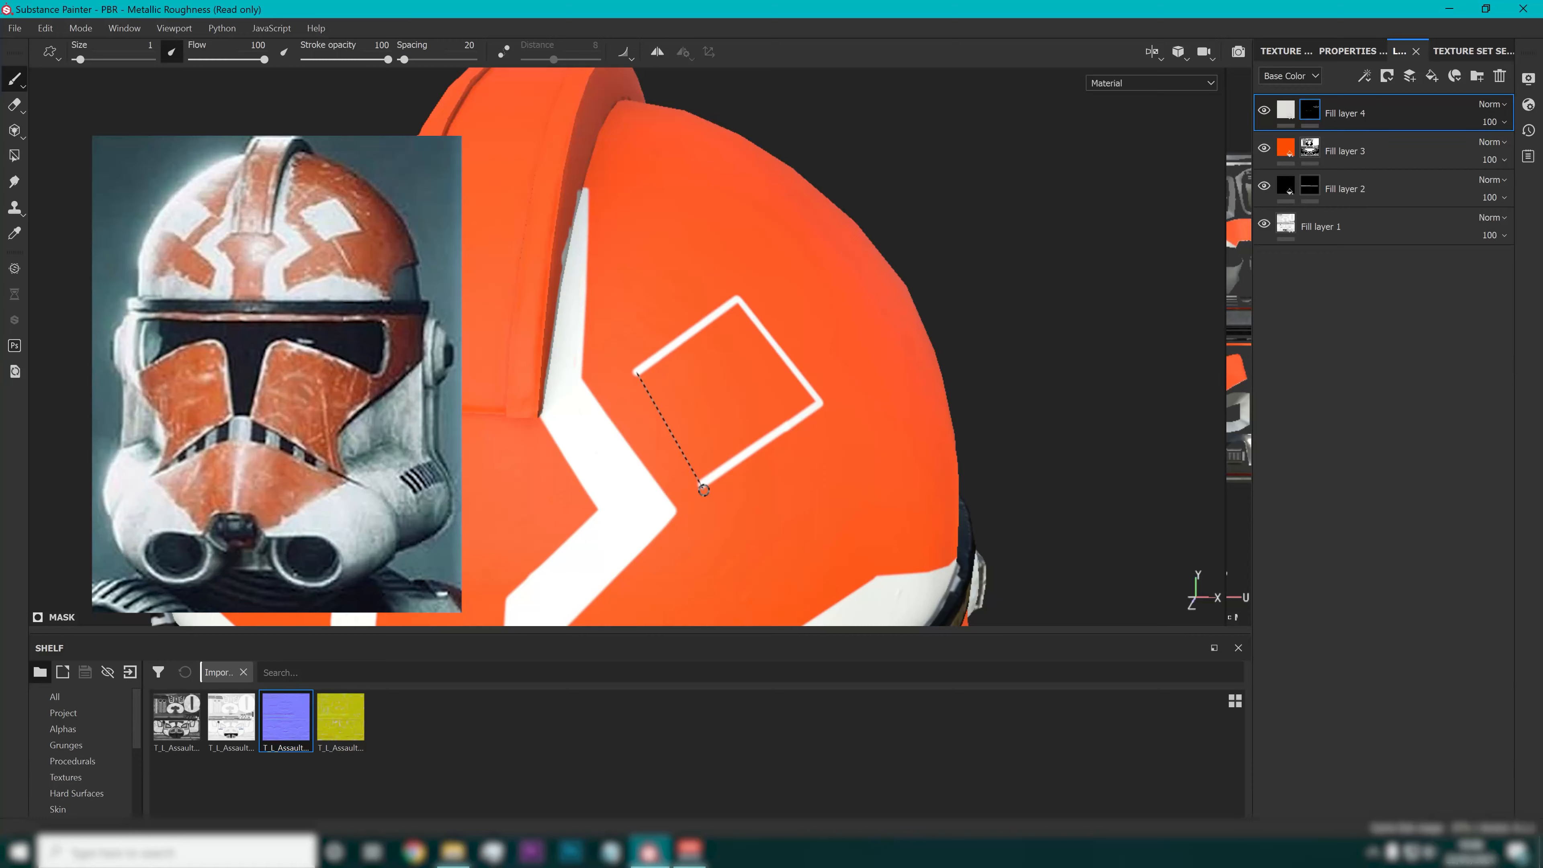
Set the brush grayscale to 0 and erase the line end overshooting the square outline's lowest corner.
{"action": "scroll", "coordinate": [710, 479], "scroll_direction": "up", "scroll_amount": 5}
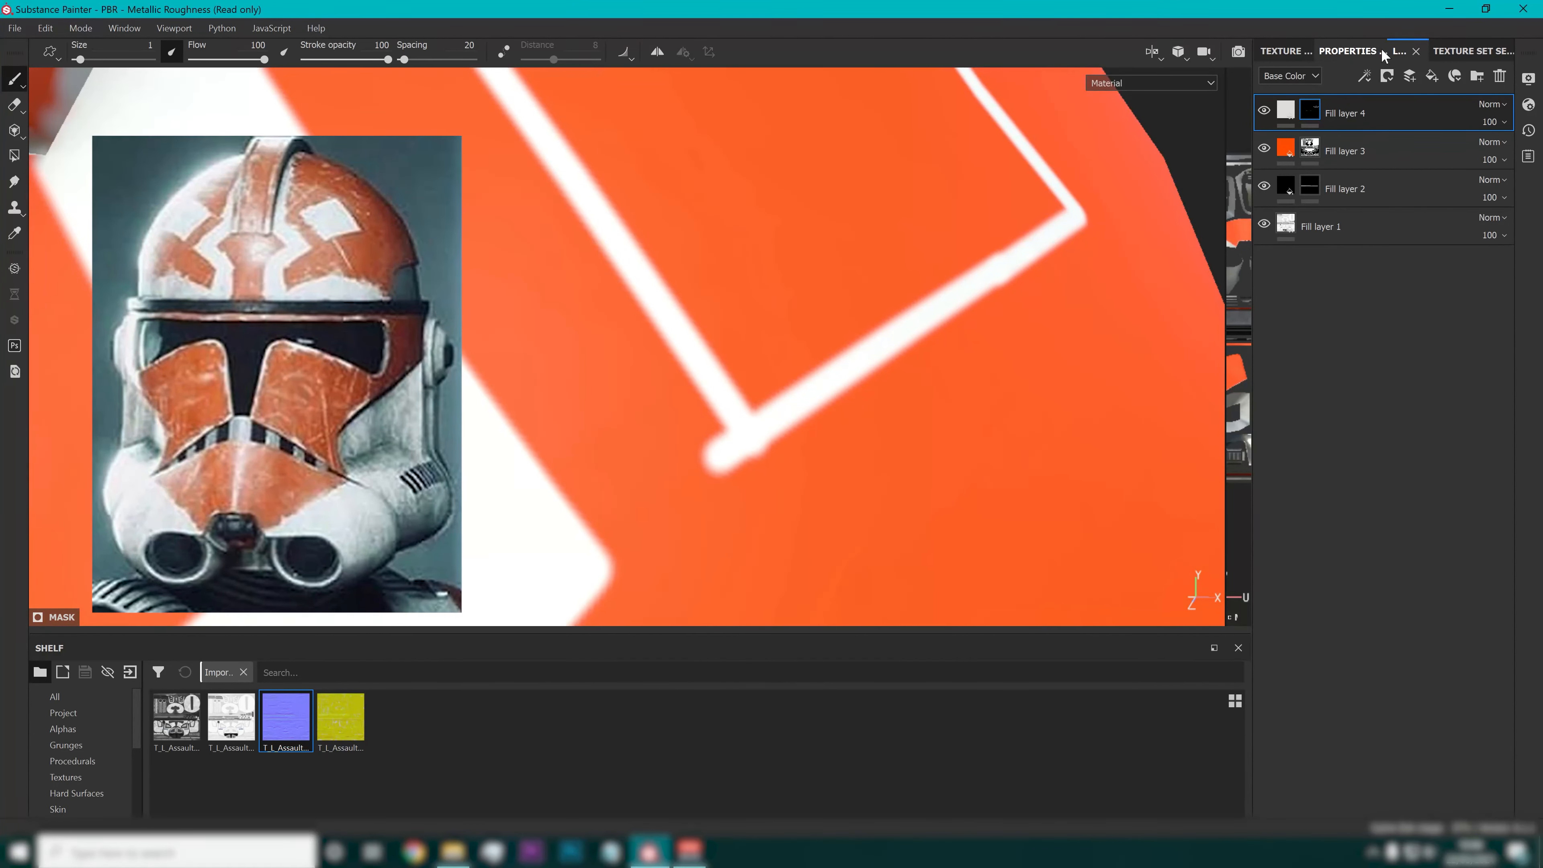
{"action": "left_click", "coordinate": [1353, 51]}
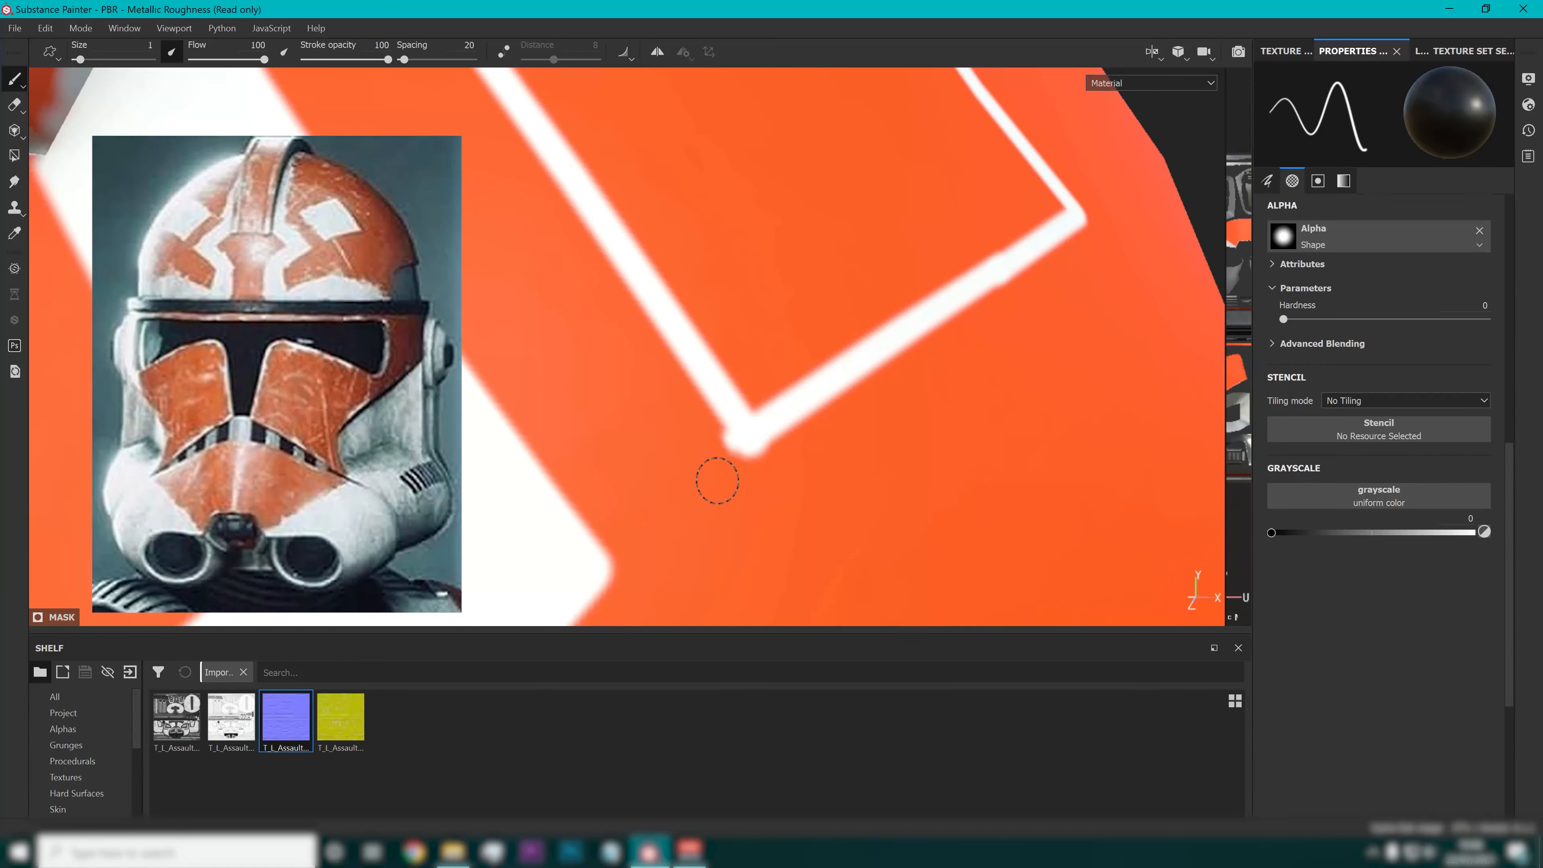
{"action": "scroll", "coordinate": [748, 490], "scroll_direction": "down", "scroll_amount": 8}
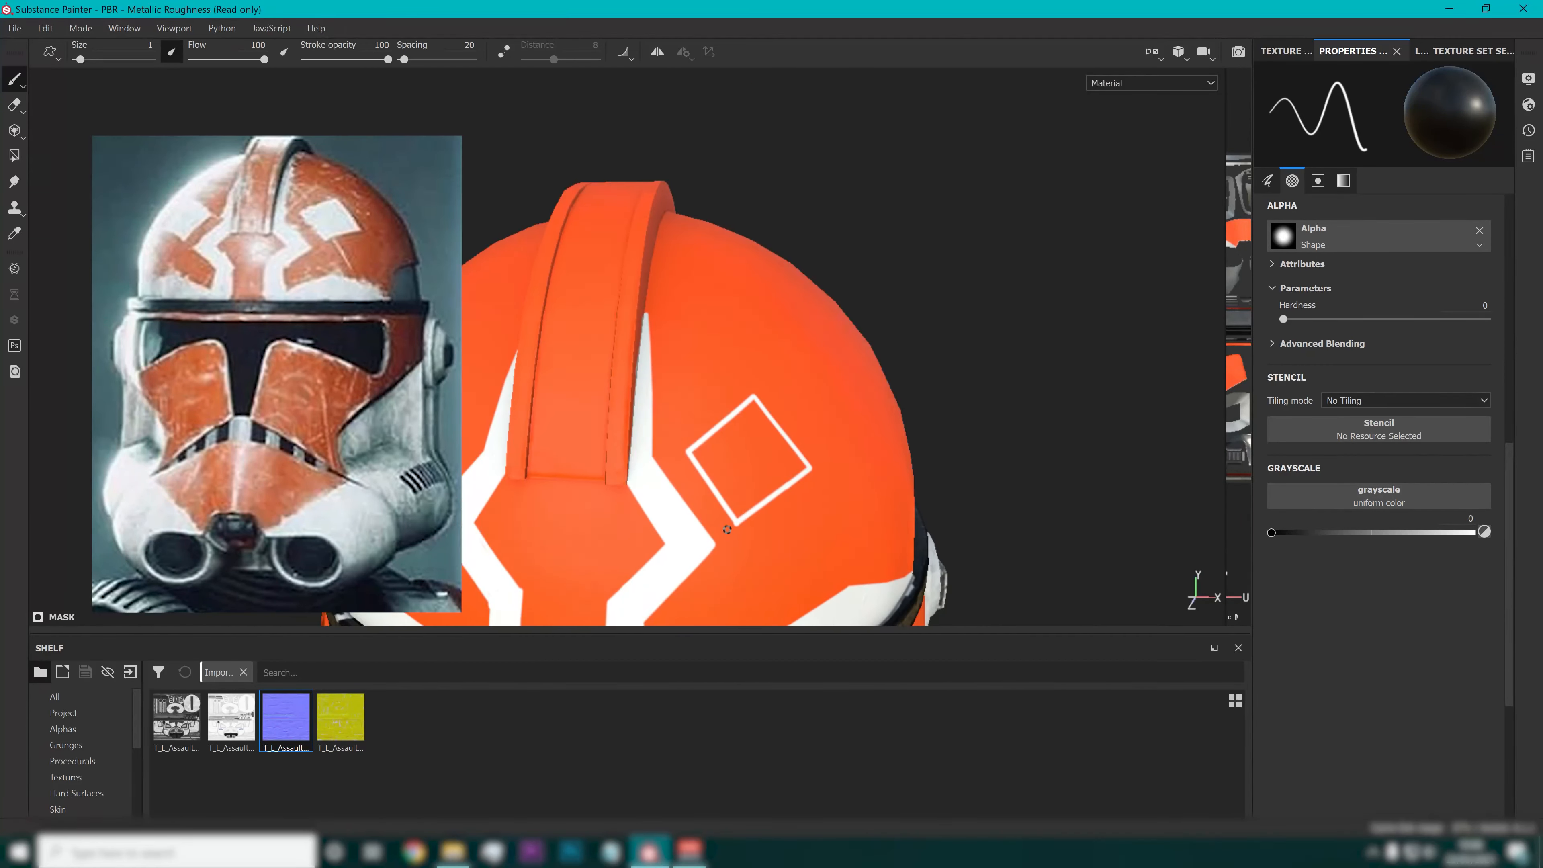
Set the brush grayscale to 1 and outline a matching tilted square beside the left zigzag in four straight segments.
{"action": "left_click_drag", "start_coordinate": [847, 307], "coordinate": [730, 241], "text": "alt"}
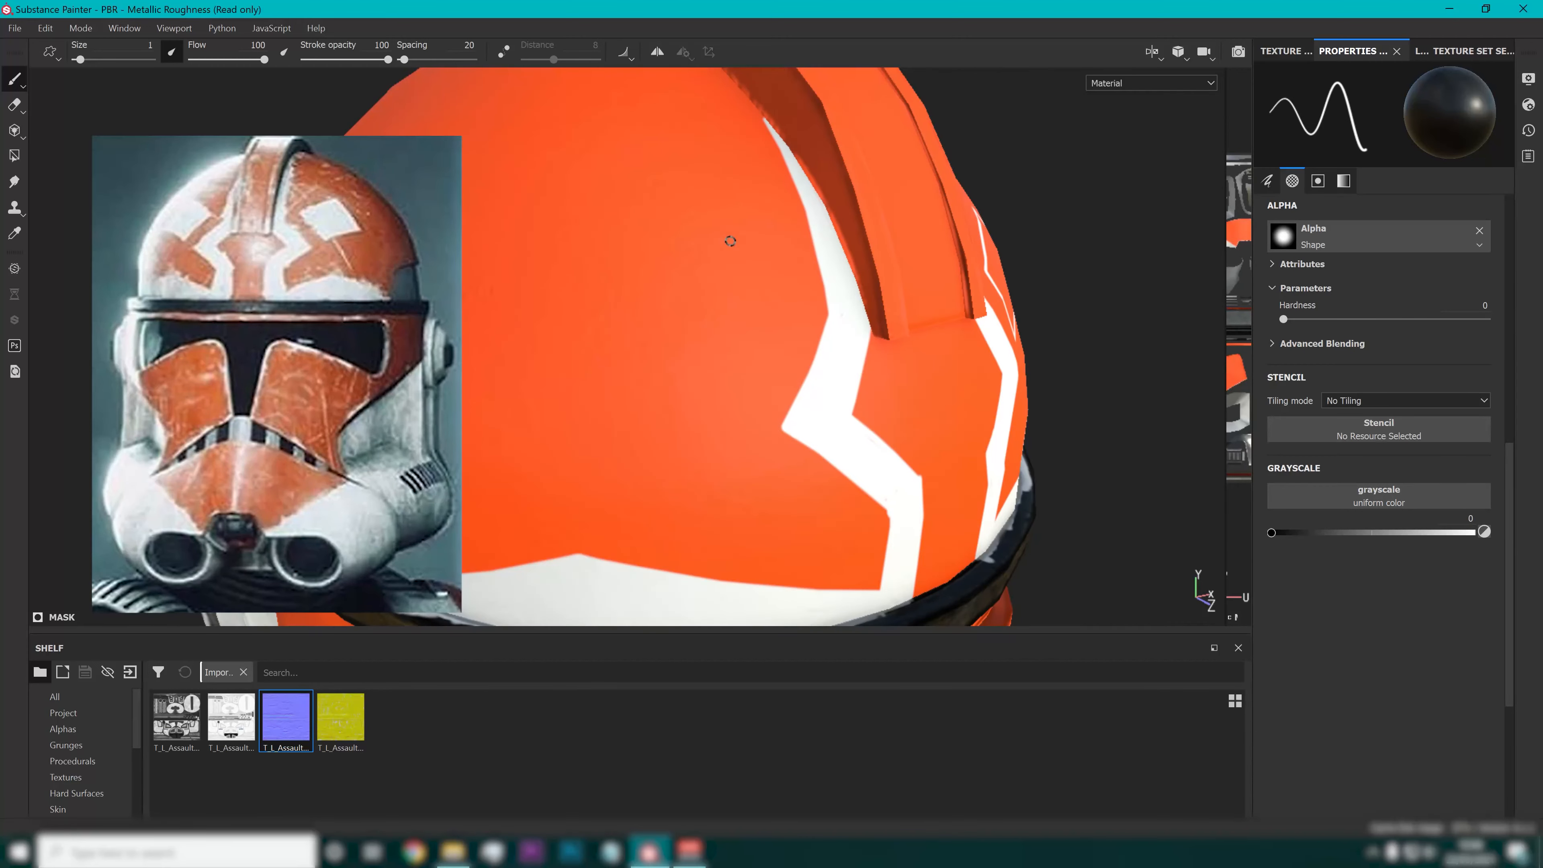
{"action": "left_click", "coordinate": [1485, 534]}
{"action": "left_click_drag", "start_coordinate": [937, 434], "coordinate": [855, 375], "text": "alt"}
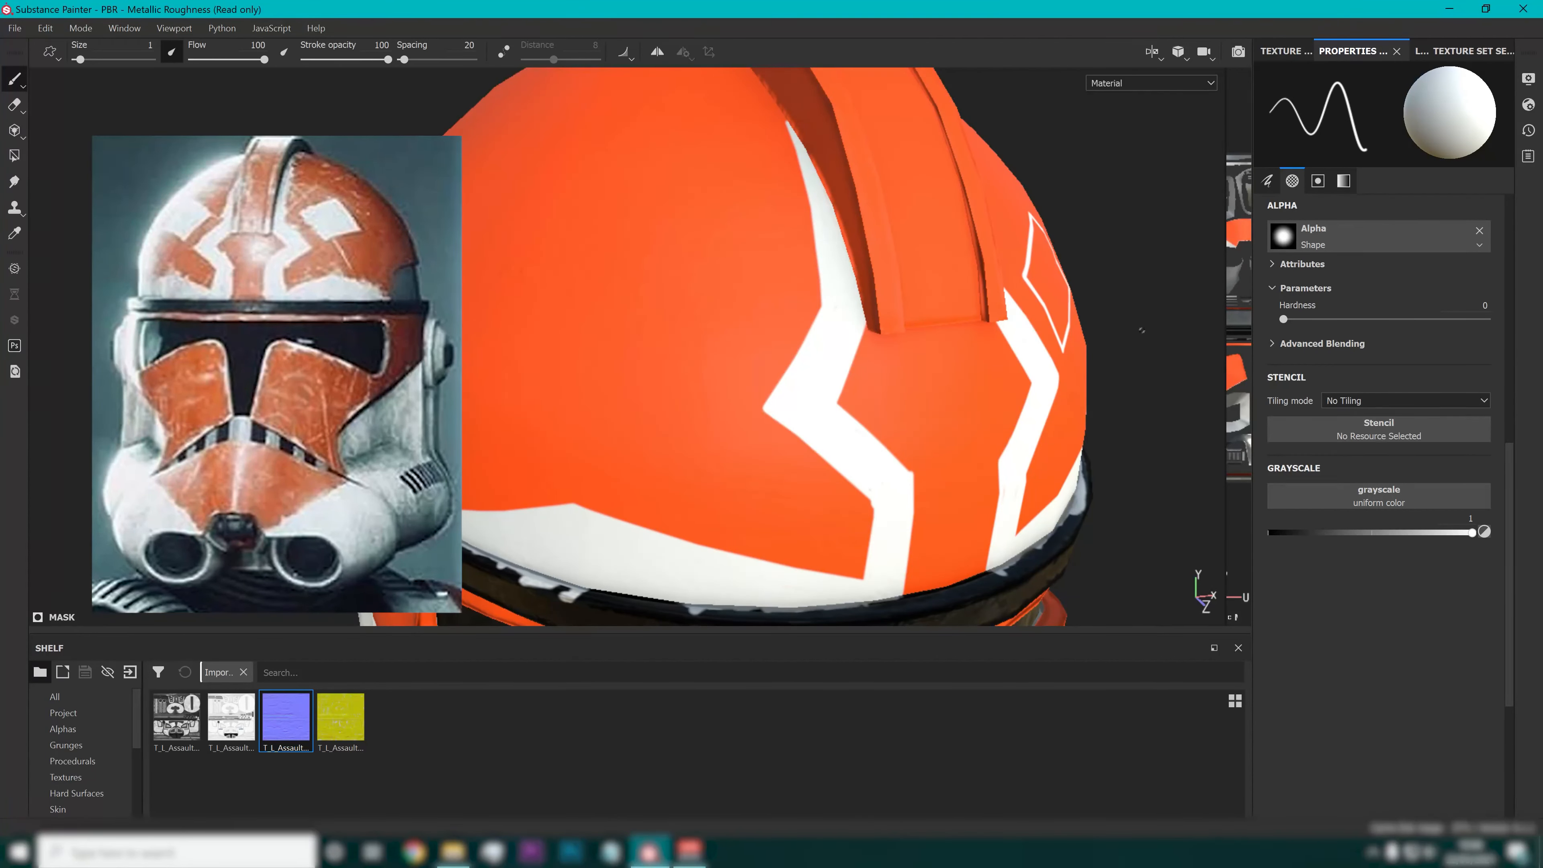
{"action": "left_click_drag", "start_coordinate": [771, 334], "coordinate": [768, 376], "text": "alt"}
{"action": "scroll", "coordinate": [746, 375], "scroll_direction": "up", "scroll_amount": 3}
{"action": "scroll", "coordinate": [744, 376], "scroll_direction": "down", "scroll_amount": 4}
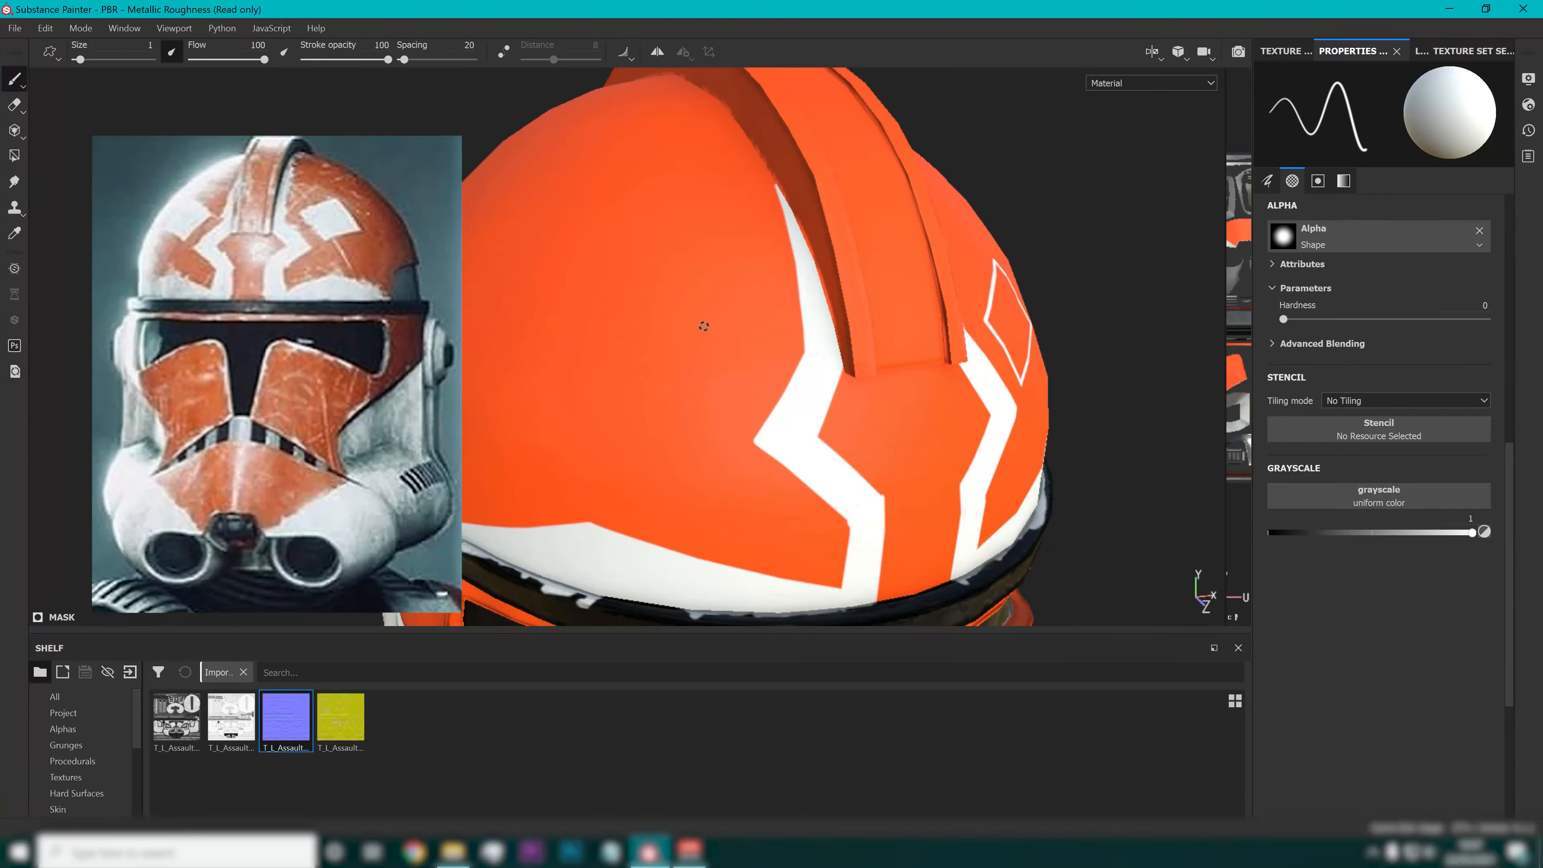
{"action": "scroll", "coordinate": [728, 342], "scroll_direction": "up", "scroll_amount": 2}
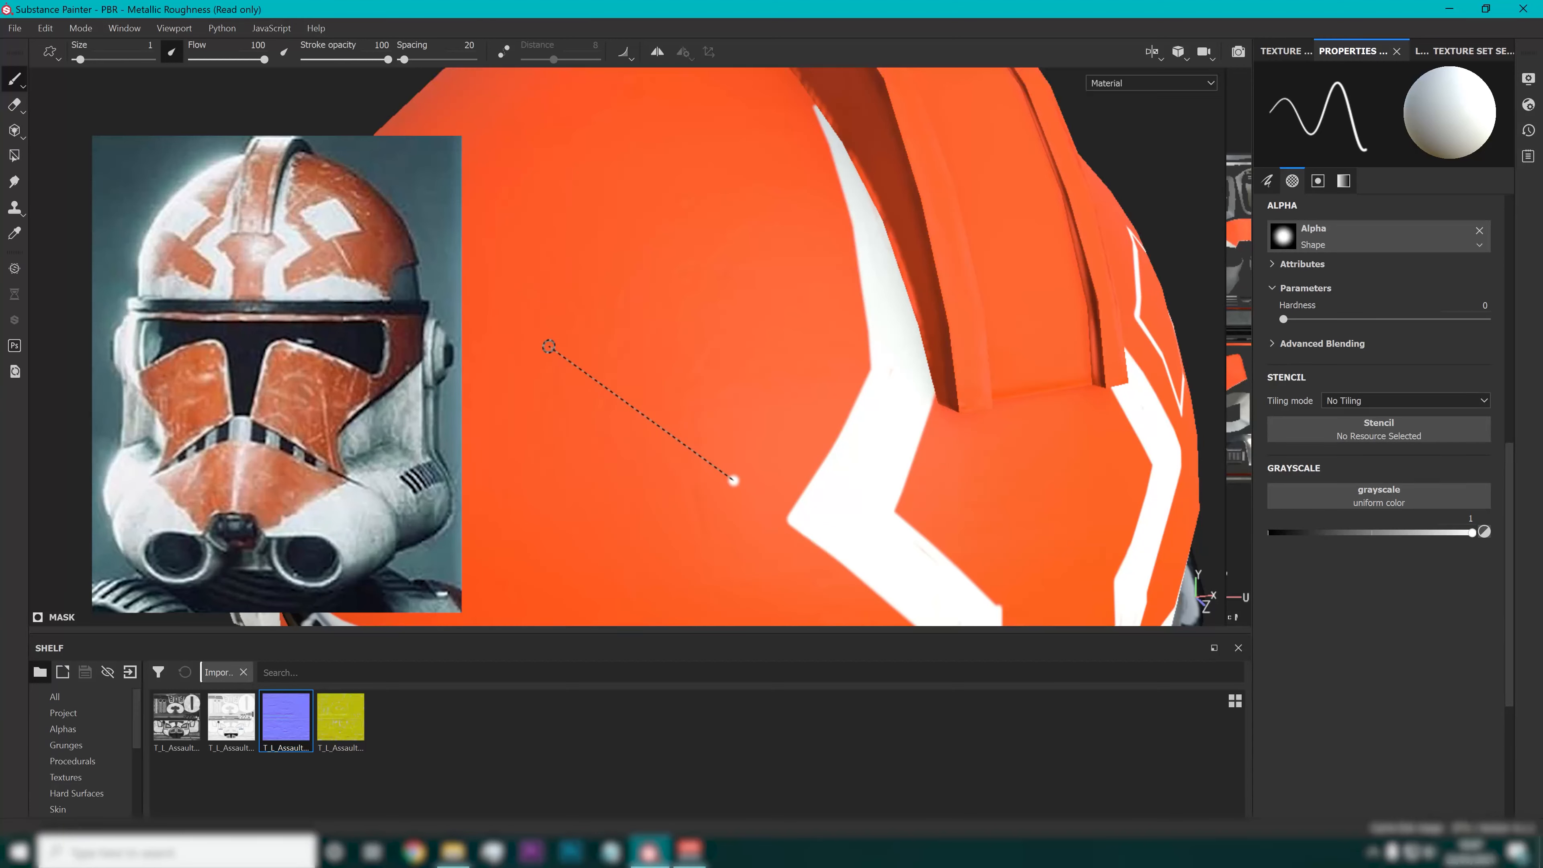
{"action": "left_click", "coordinate": [579, 381], "text": "shift"}
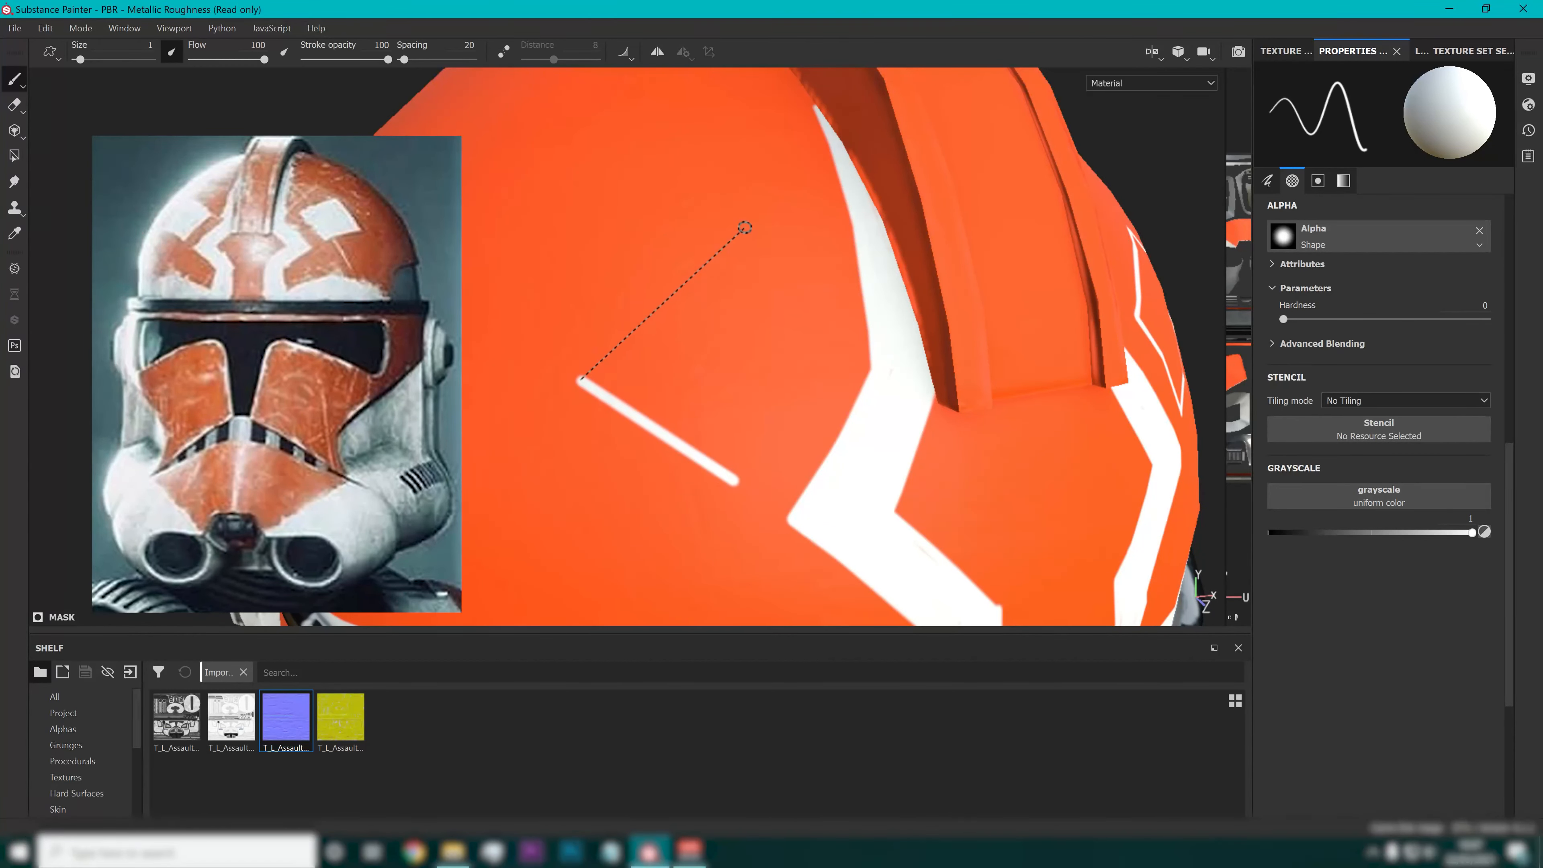
{"action": "left_click", "coordinate": [695, 250], "text": "shift"}
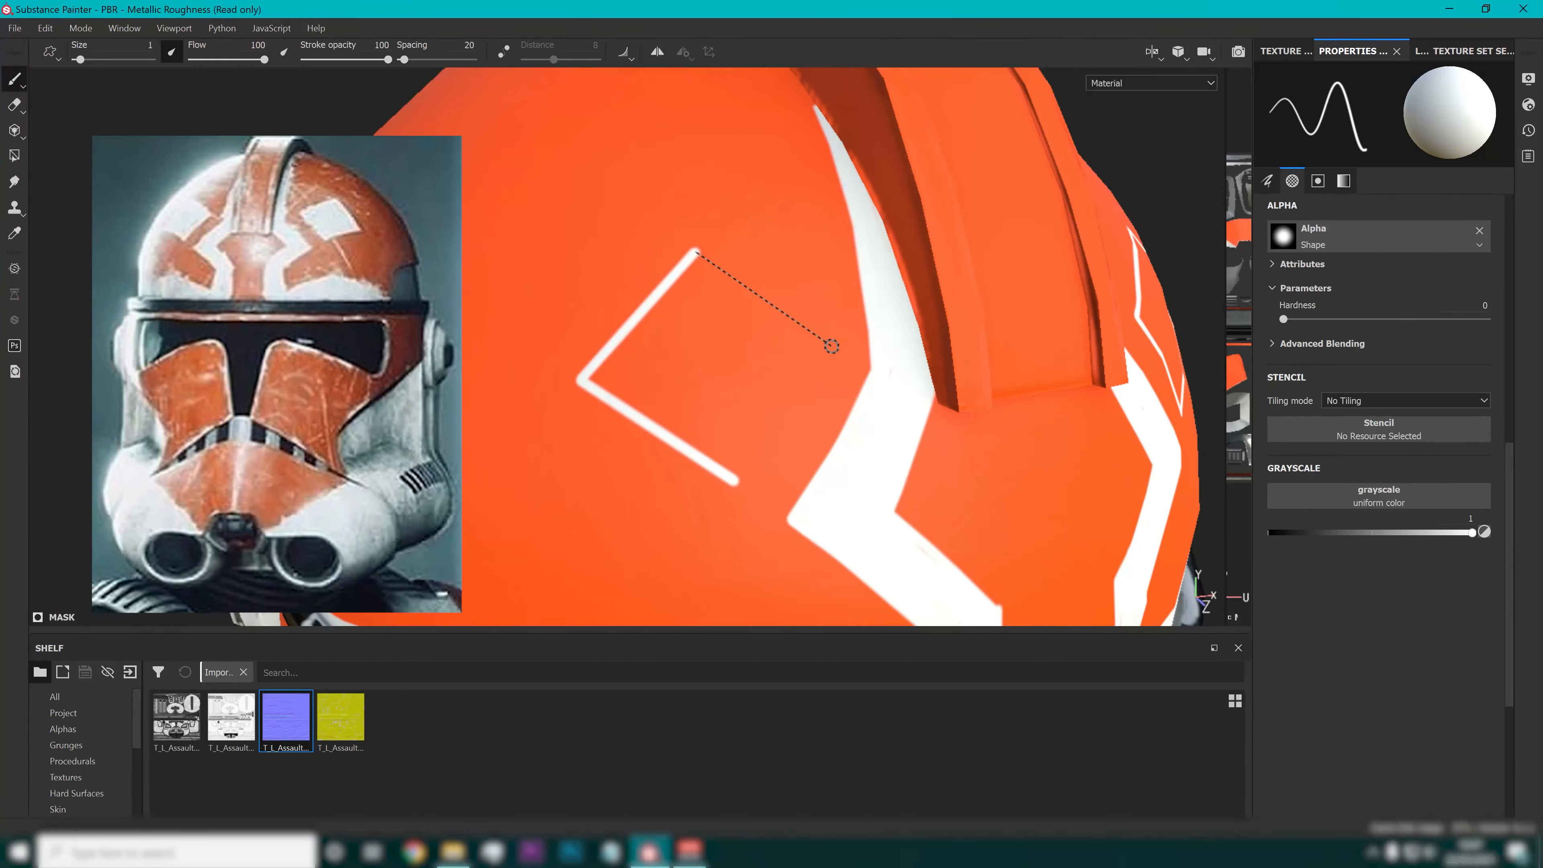
{"action": "left_click", "coordinate": [832, 346], "text": "shift"}
{"action": "left_click", "coordinate": [734, 482], "text": "shift"}
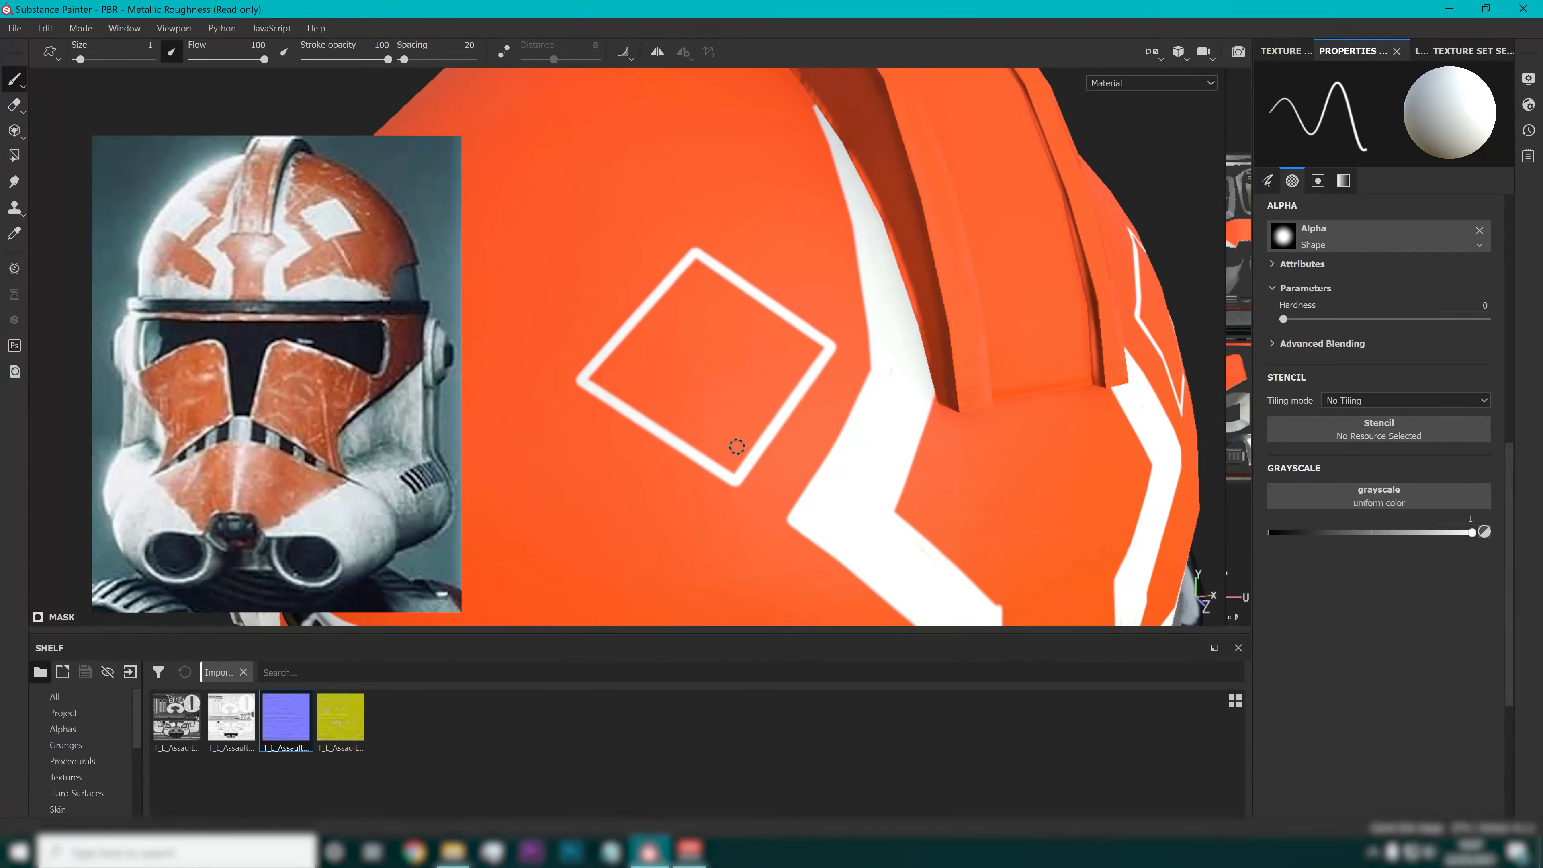
Fill most of the tilted square beside the left zigzag with white, working inward from its outline.
{"action": "scroll", "coordinate": [719, 379], "scroll_direction": "up", "scroll_amount": 5}
{"action": "mouse_move", "coordinate": [720, 193]}
{"action": "left_mouse_down"}
{"action": "mouse_move", "coordinate": [569, 313]}
{"action": "mouse_move", "coordinate": [593, 214]}
{"action": "mouse_move", "coordinate": [481, 269]}
{"action": "left_mouse_up"}
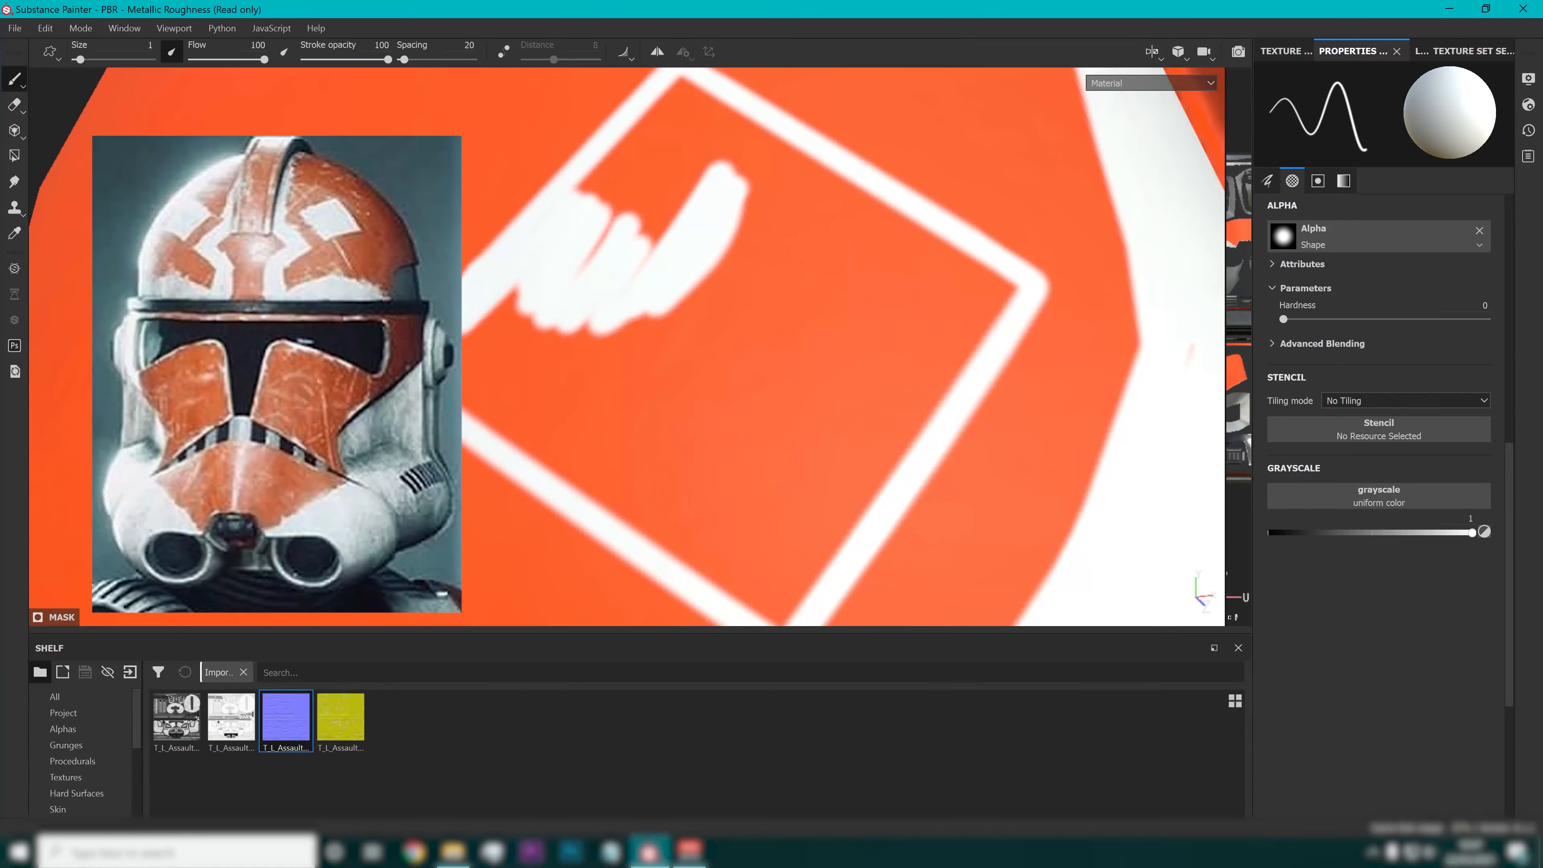
{"action": "key", "text": "ctrl+z"}
{"action": "mouse_move", "coordinate": [550, 334]}
{"action": "left_mouse_down"}
{"action": "mouse_move", "coordinate": [585, 331]}
{"action": "mouse_move", "coordinate": [620, 160]}
{"action": "mouse_move", "coordinate": [591, 181]}
{"action": "left_mouse_up"}
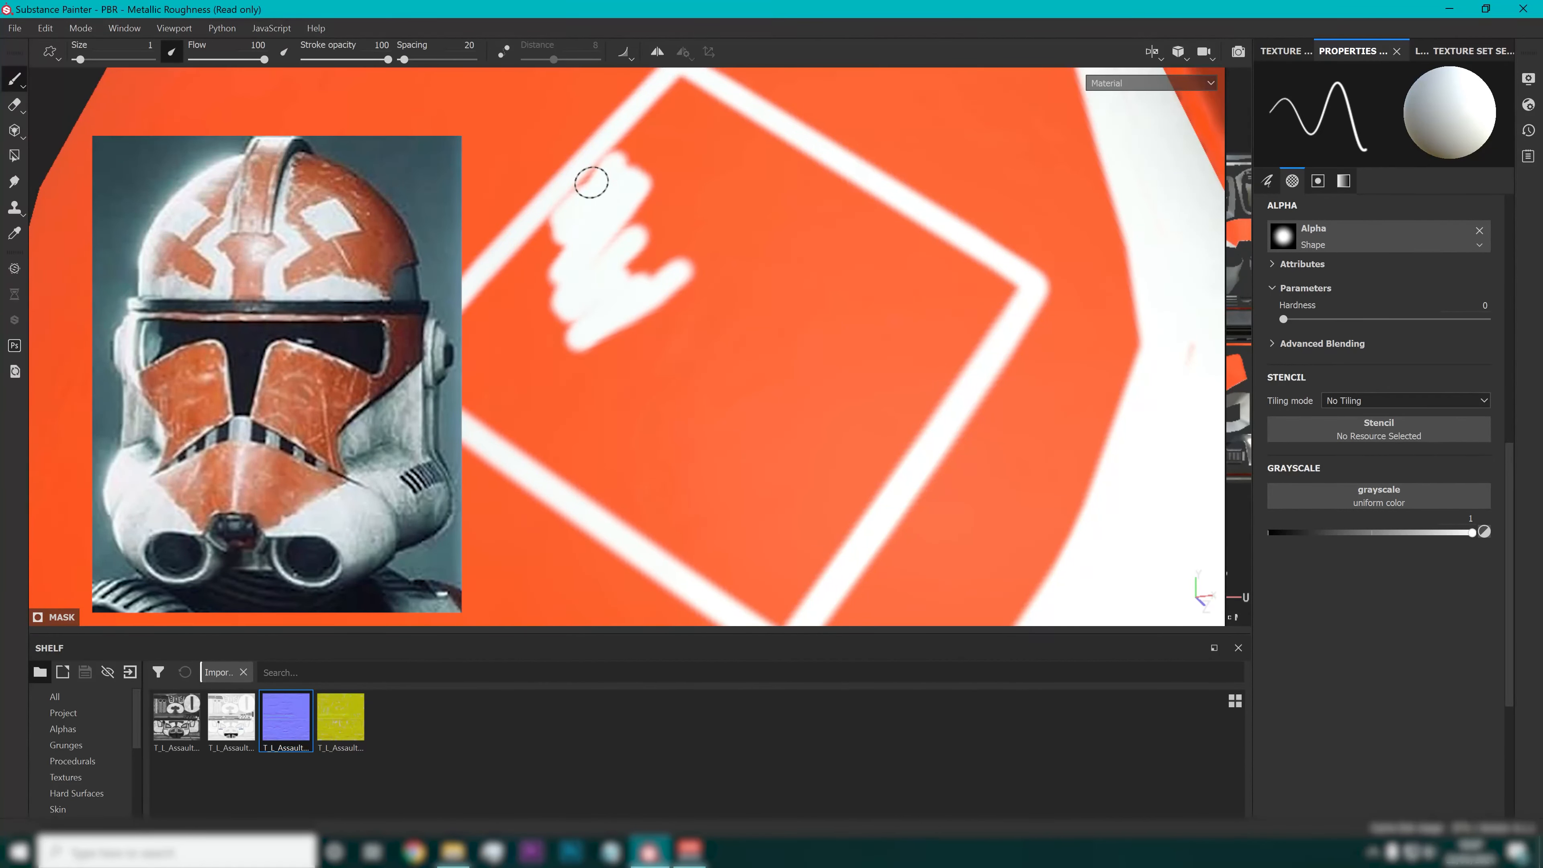
{"action": "mouse_move", "coordinate": [521, 252]}
{"action": "left_mouse_down"}
{"action": "mouse_move", "coordinate": [498, 322]}
{"action": "mouse_move", "coordinate": [474, 321]}
{"action": "mouse_move", "coordinate": [493, 338]}
{"action": "left_mouse_up"}
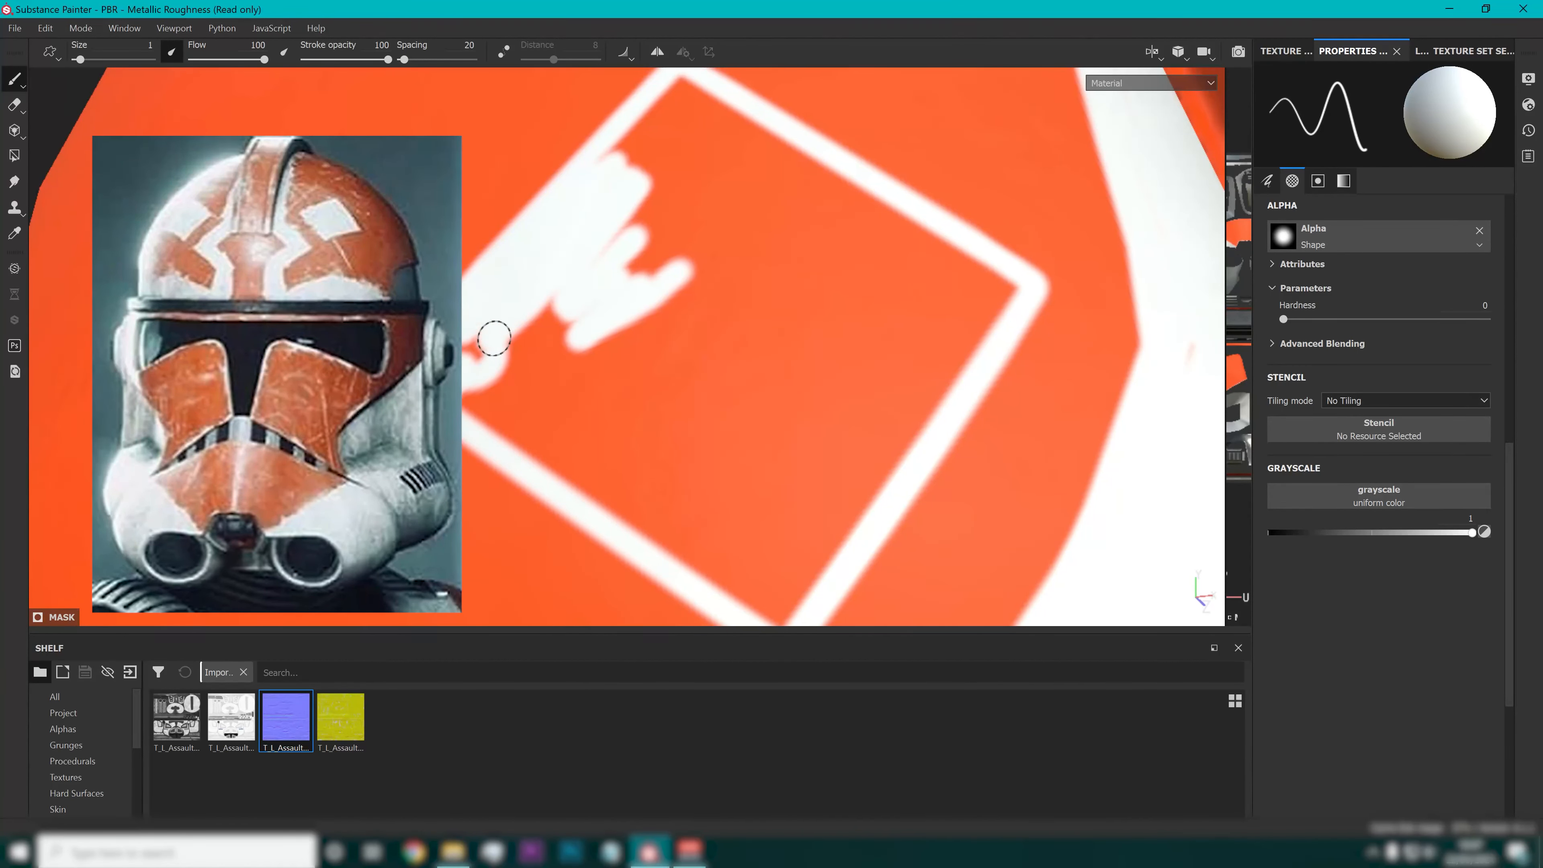
{"action": "mouse_move", "coordinate": [486, 402]}
{"action": "left_mouse_down"}
{"action": "mouse_move", "coordinate": [517, 441]}
{"action": "mouse_move", "coordinate": [743, 595]}
{"action": "mouse_move", "coordinate": [844, 537]}
{"action": "mouse_move", "coordinate": [957, 390]}
{"action": "mouse_move", "coordinate": [1020, 289]}
{"action": "mouse_move", "coordinate": [695, 85]}
{"action": "left_mouse_up"}
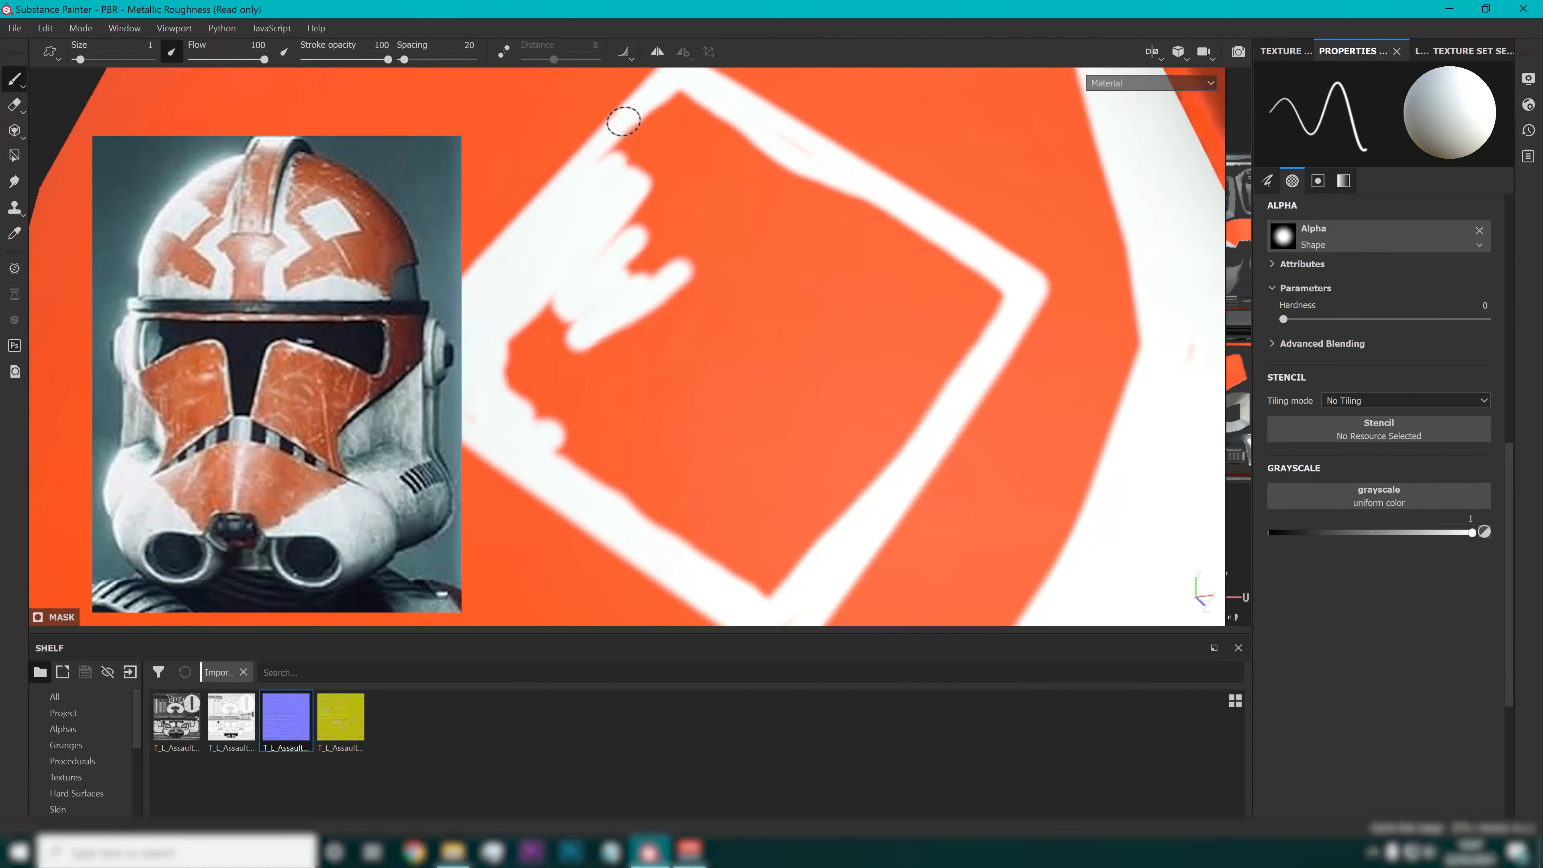
{"action": "mouse_move", "coordinate": [623, 121]}
{"action": "left_mouse_down"}
{"action": "mouse_move", "coordinate": [603, 180]}
{"action": "mouse_move", "coordinate": [671, 92]}
{"action": "mouse_move", "coordinate": [706, 108]}
{"action": "mouse_move", "coordinate": [651, 203]}
{"action": "mouse_move", "coordinate": [662, 238]}
{"action": "mouse_move", "coordinate": [737, 217]}
{"action": "mouse_move", "coordinate": [768, 179]}
{"action": "mouse_move", "coordinate": [751, 148]}
{"action": "mouse_move", "coordinate": [551, 314]}
{"action": "mouse_move", "coordinate": [603, 316]}
{"action": "left_mouse_up"}
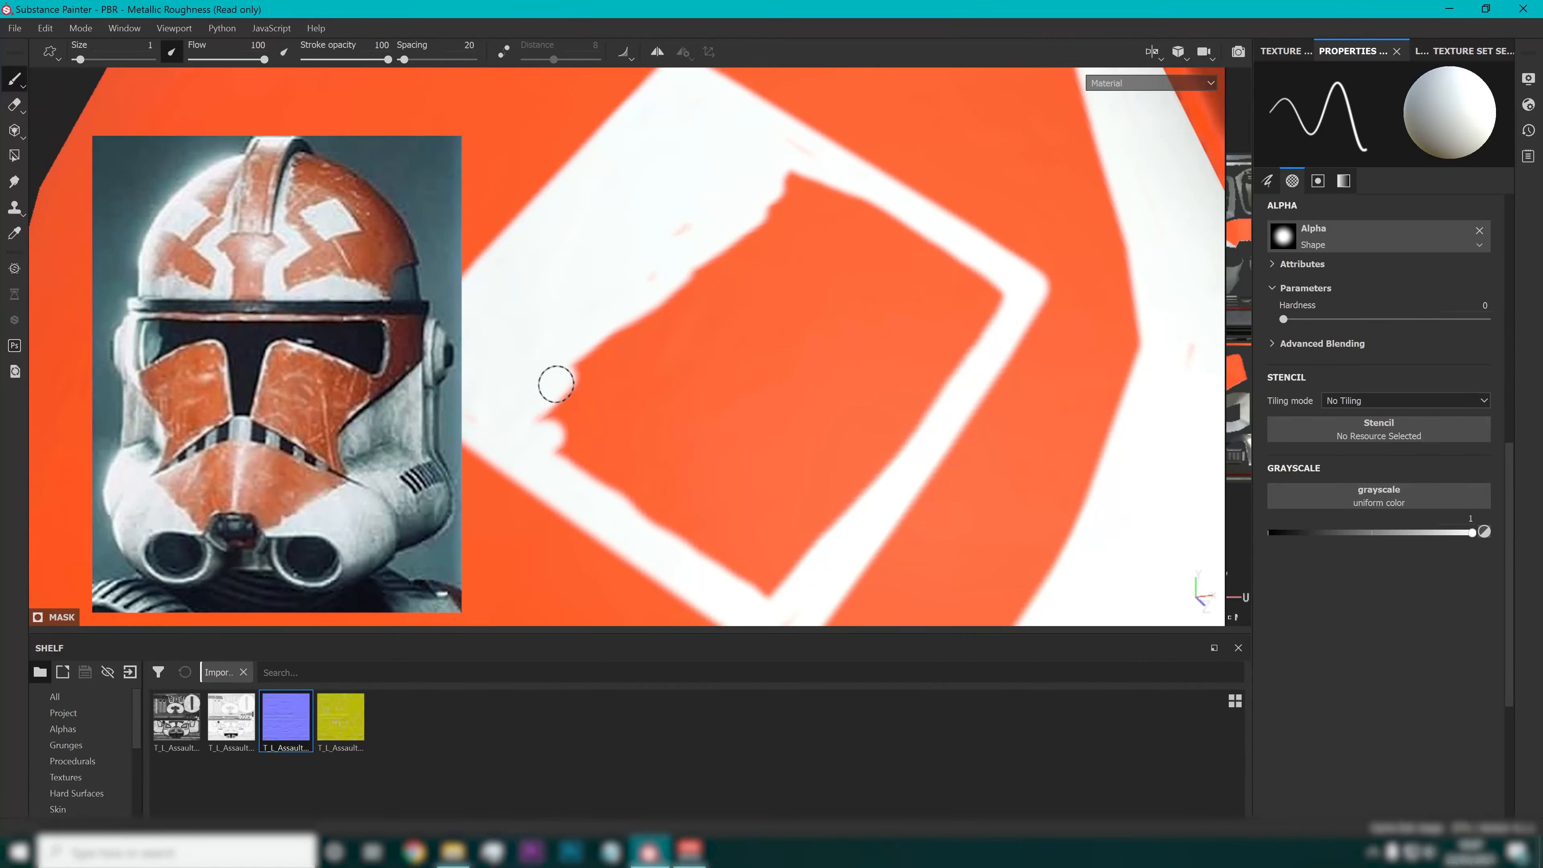
{"action": "mouse_move", "coordinate": [574, 451]}
{"action": "left_mouse_down"}
{"action": "mouse_move", "coordinate": [678, 544]}
{"action": "mouse_move", "coordinate": [778, 593]}
{"action": "mouse_move", "coordinate": [978, 363]}
{"action": "left_mouse_up"}
{"action": "left_click_drag", "start_coordinate": [991, 283], "coordinate": [747, 163]}
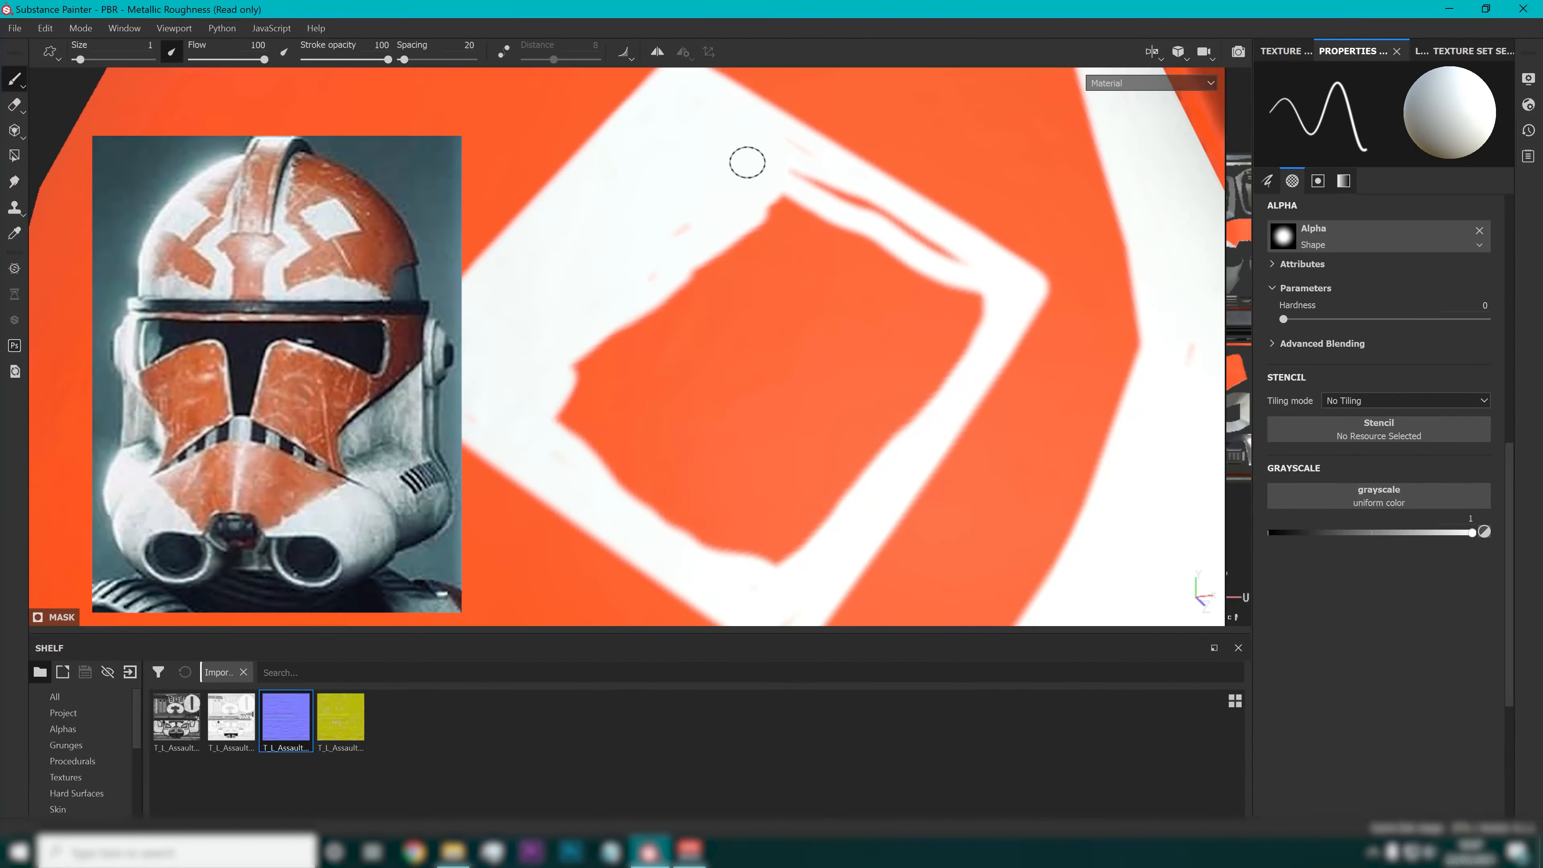
{"action": "left_click_drag", "start_coordinate": [848, 203], "coordinate": [961, 260]}
{"action": "mouse_move", "coordinate": [782, 173]}
{"action": "left_mouse_down"}
{"action": "mouse_move", "coordinate": [833, 242]}
{"action": "mouse_move", "coordinate": [922, 266]}
{"action": "mouse_move", "coordinate": [874, 338]}
{"action": "mouse_move", "coordinate": [933, 282]}
{"action": "mouse_move", "coordinate": [936, 330]}
{"action": "mouse_move", "coordinate": [981, 321]}
{"action": "mouse_move", "coordinate": [850, 489]}
{"action": "mouse_move", "coordinate": [896, 365]}
{"action": "mouse_move", "coordinate": [875, 303]}
{"action": "mouse_move", "coordinate": [850, 289]}
{"action": "mouse_move", "coordinate": [706, 379]}
{"action": "mouse_move", "coordinate": [685, 362]}
{"action": "mouse_move", "coordinate": [689, 258]}
{"action": "left_mouse_up"}
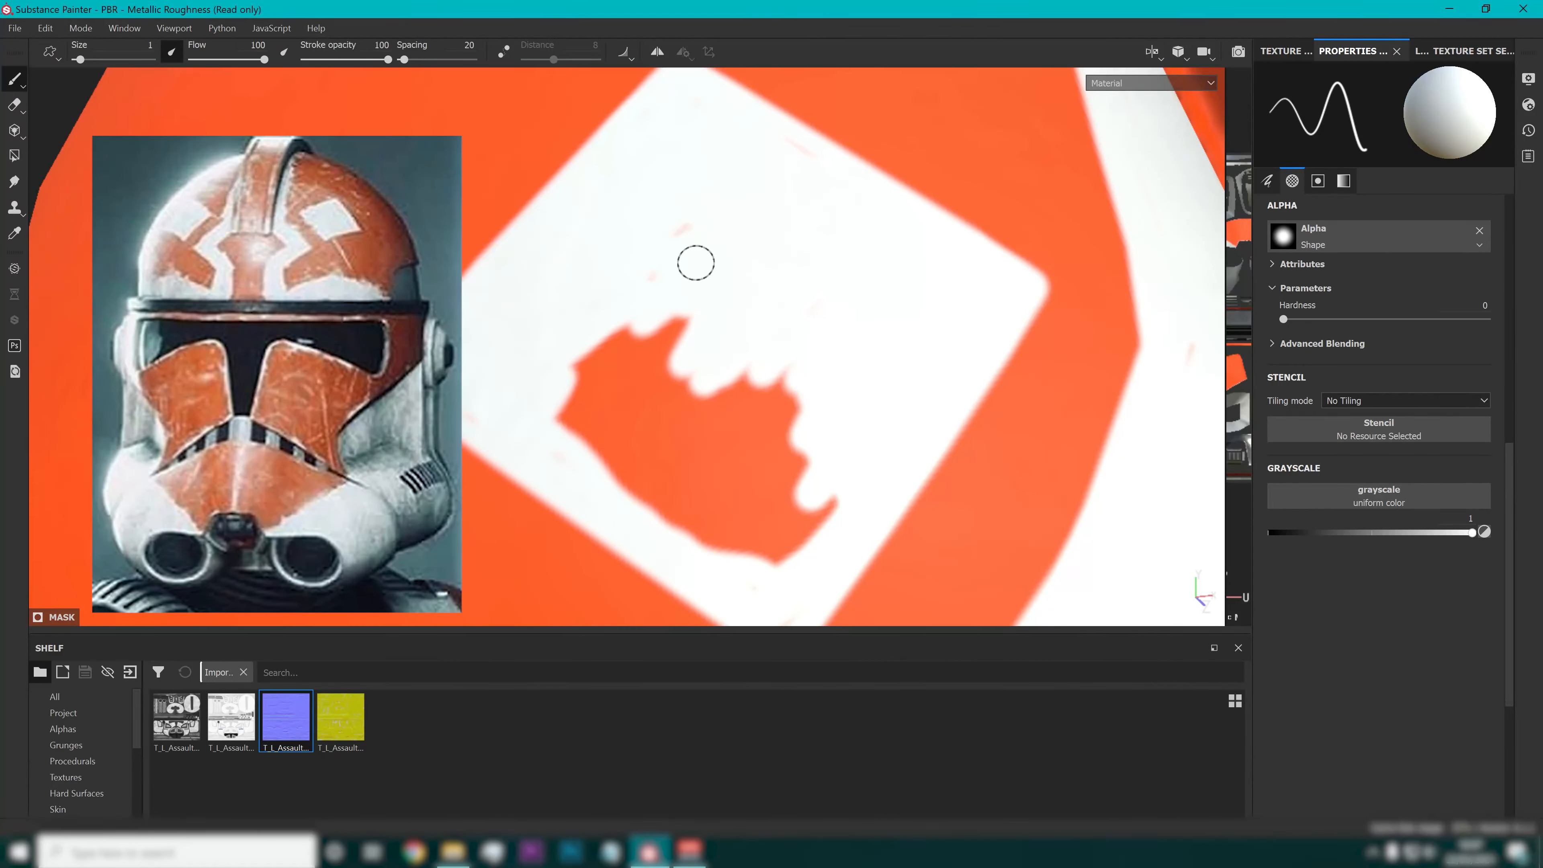
Paint over the remaining orange patch inside the left tilted square until it is solid white.
{"action": "scroll", "coordinate": [699, 364], "scroll_direction": "down", "scroll_amount": 10}
{"action": "left_click_drag", "start_coordinate": [752, 474], "coordinate": [688, 437], "text": "alt"}
{"action": "scroll", "coordinate": [797, 458], "scroll_direction": "up", "scroll_amount": 10}
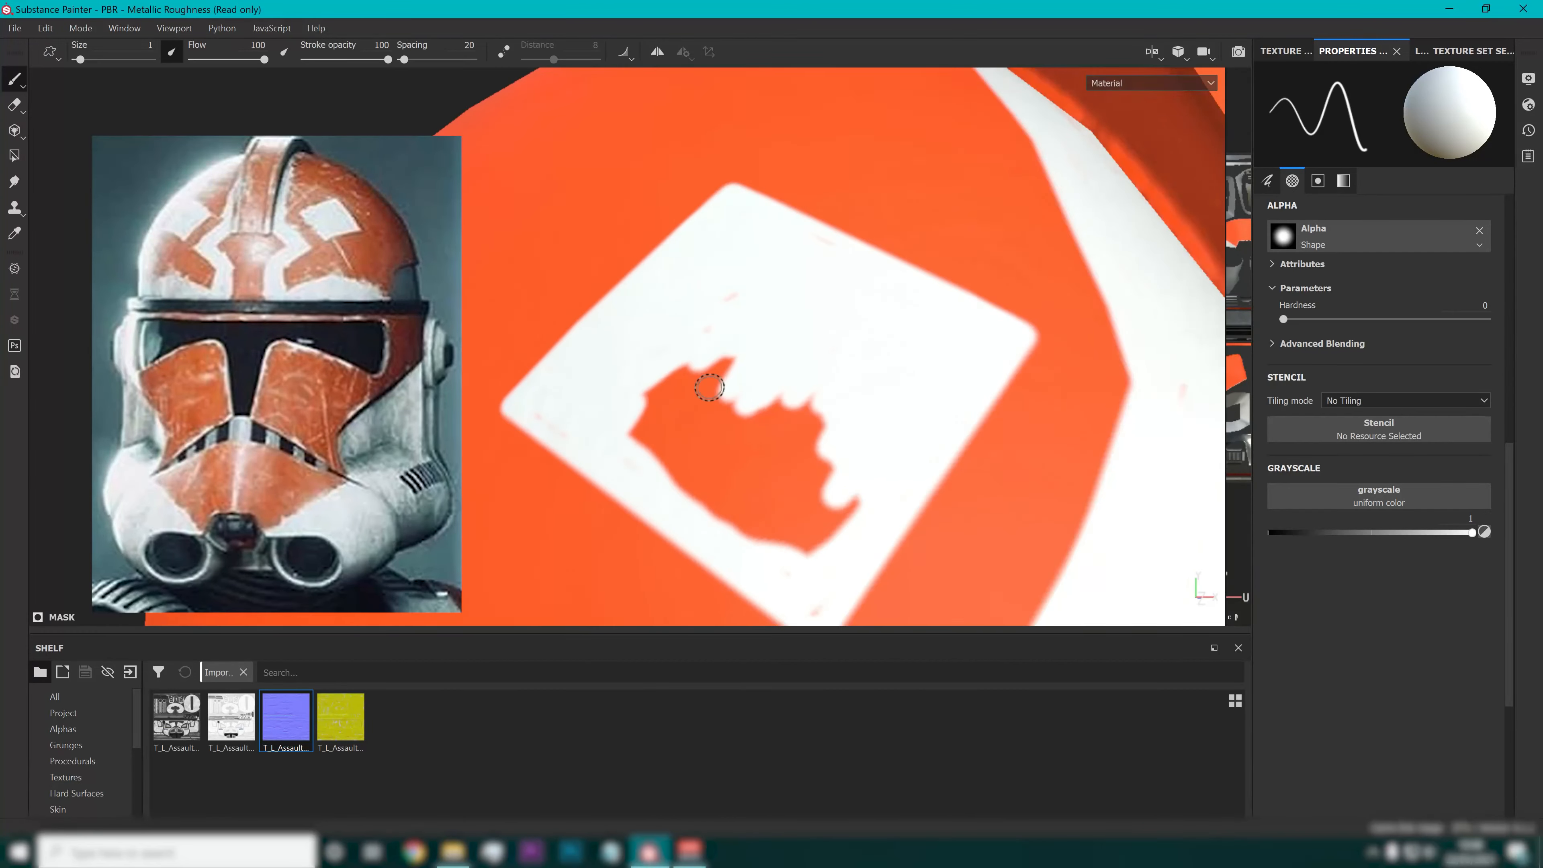
{"action": "mouse_move", "coordinate": [636, 263]}
{"action": "left_mouse_down"}
{"action": "mouse_move", "coordinate": [592, 238]}
{"action": "mouse_move", "coordinate": [569, 334]}
{"action": "mouse_move", "coordinate": [592, 390]}
{"action": "mouse_move", "coordinate": [709, 491]}
{"action": "mouse_move", "coordinate": [881, 510]}
{"action": "mouse_move", "coordinate": [751, 513]}
{"action": "mouse_move", "coordinate": [789, 506]}
{"action": "mouse_move", "coordinate": [879, 331]}
{"action": "mouse_move", "coordinate": [765, 351]}
{"action": "mouse_move", "coordinate": [638, 437]}
{"action": "mouse_move", "coordinate": [733, 322]}
{"action": "mouse_move", "coordinate": [682, 241]}
{"action": "mouse_move", "coordinate": [623, 224]}
{"action": "left_mouse_up"}
{"action": "scroll", "coordinate": [739, 355], "scroll_direction": "down", "scroll_amount": 3}
{"action": "scroll", "coordinate": [734, 331], "scroll_direction": "down", "scroll_amount": 10}
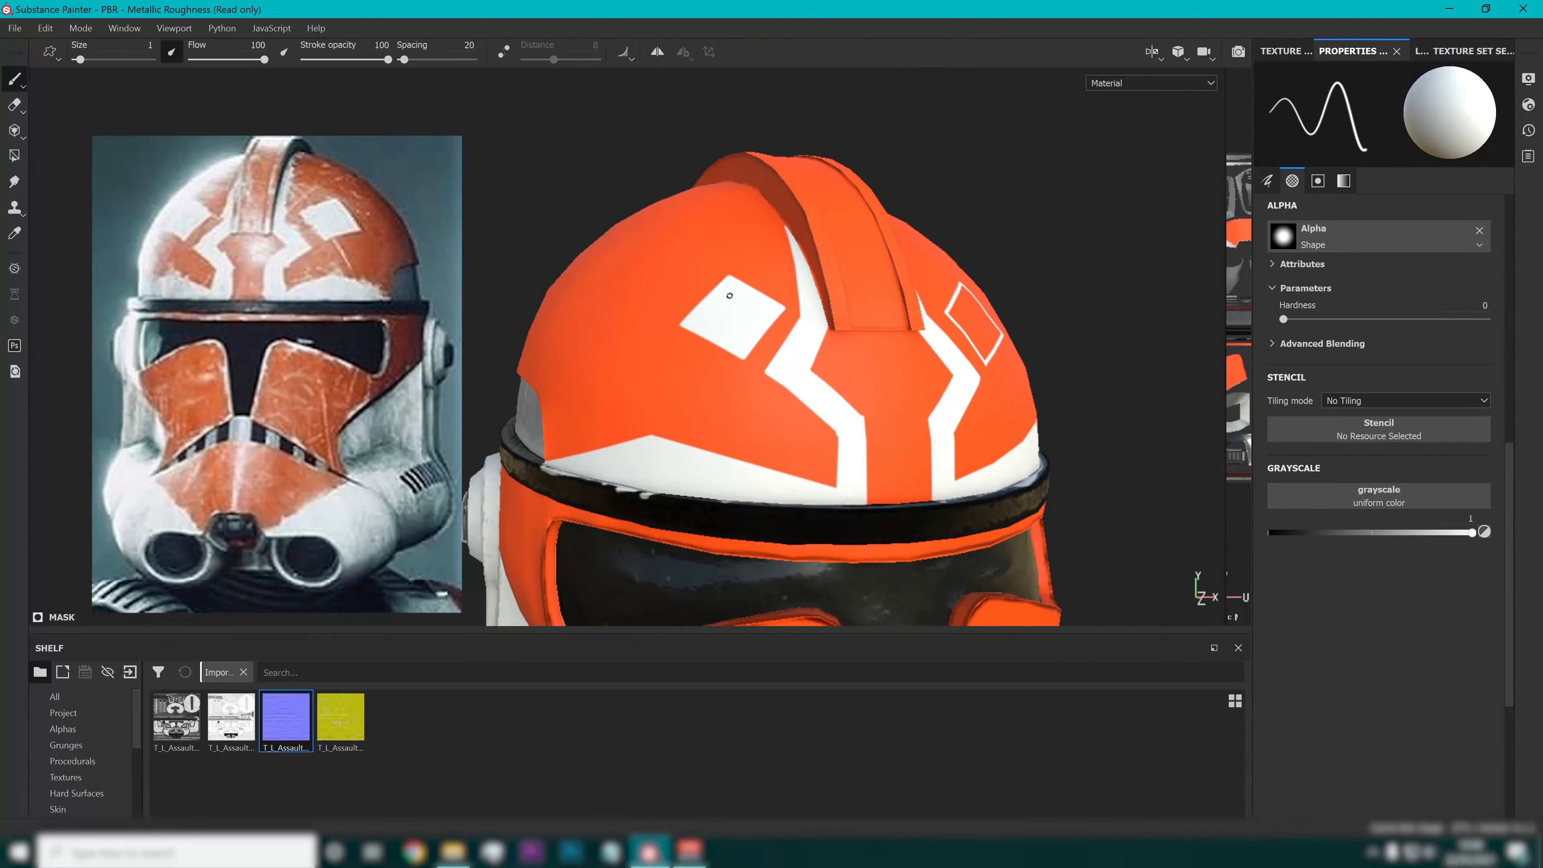
Examine the white spill along the black band beneath the left brow shape from several angles.
{"action": "middle_click_drag", "start_coordinate": [678, 456], "coordinate": [679, 288], "text": "alt"}
{"action": "left_click_drag", "start_coordinate": [679, 288], "coordinate": [667, 291], "text": "alt"}
{"action": "scroll", "coordinate": [674, 289], "scroll_direction": "up", "scroll_amount": 8}
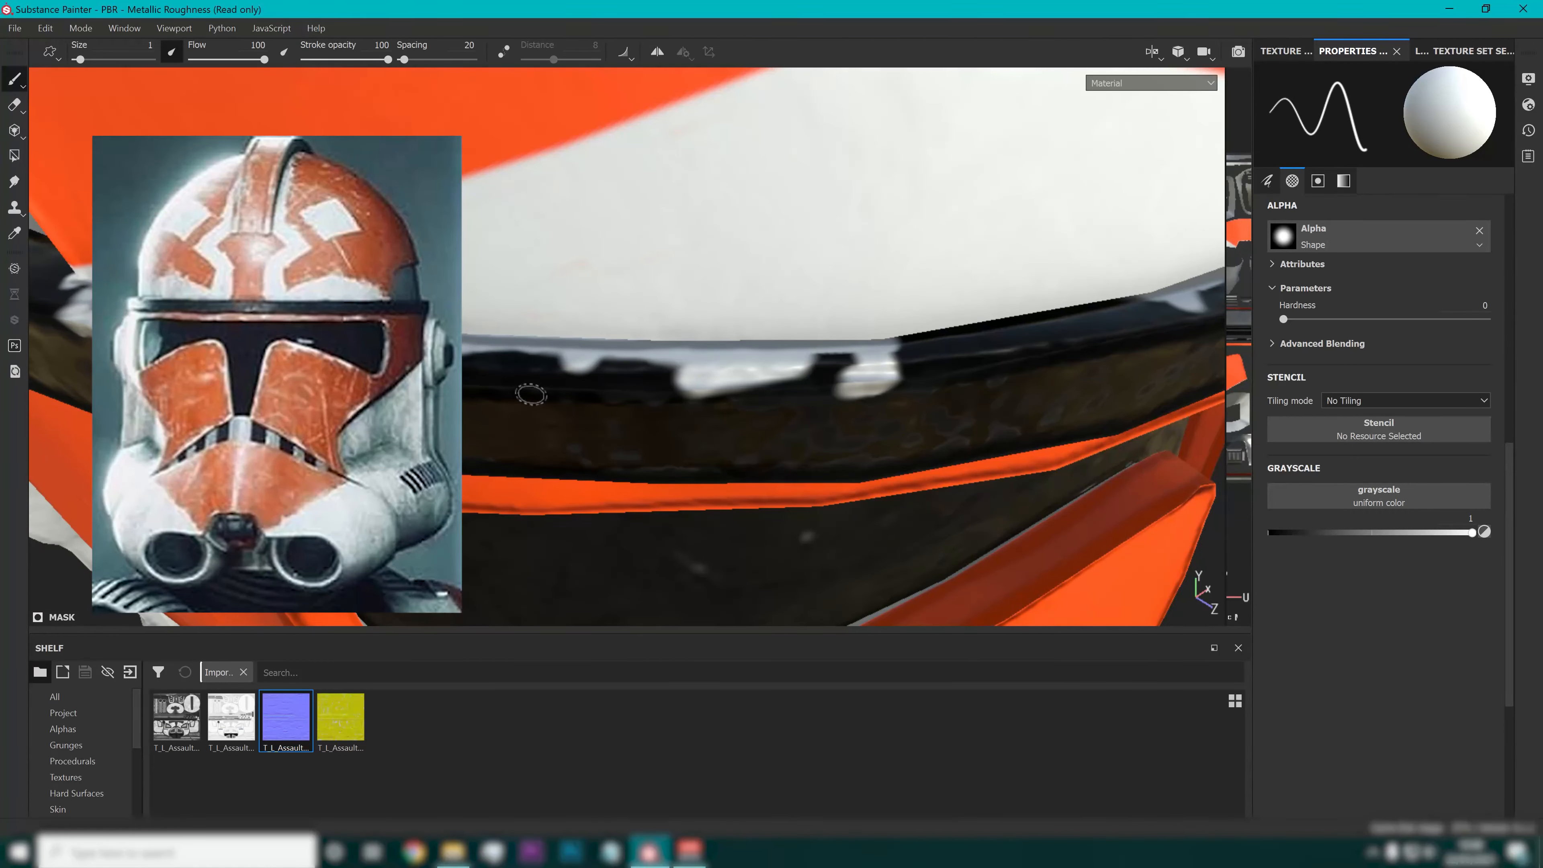
{"action": "scroll", "coordinate": [530, 395], "scroll_direction": "down", "scroll_amount": 4}
{"action": "scroll", "coordinate": [533, 344], "scroll_direction": "up", "scroll_amount": 4}
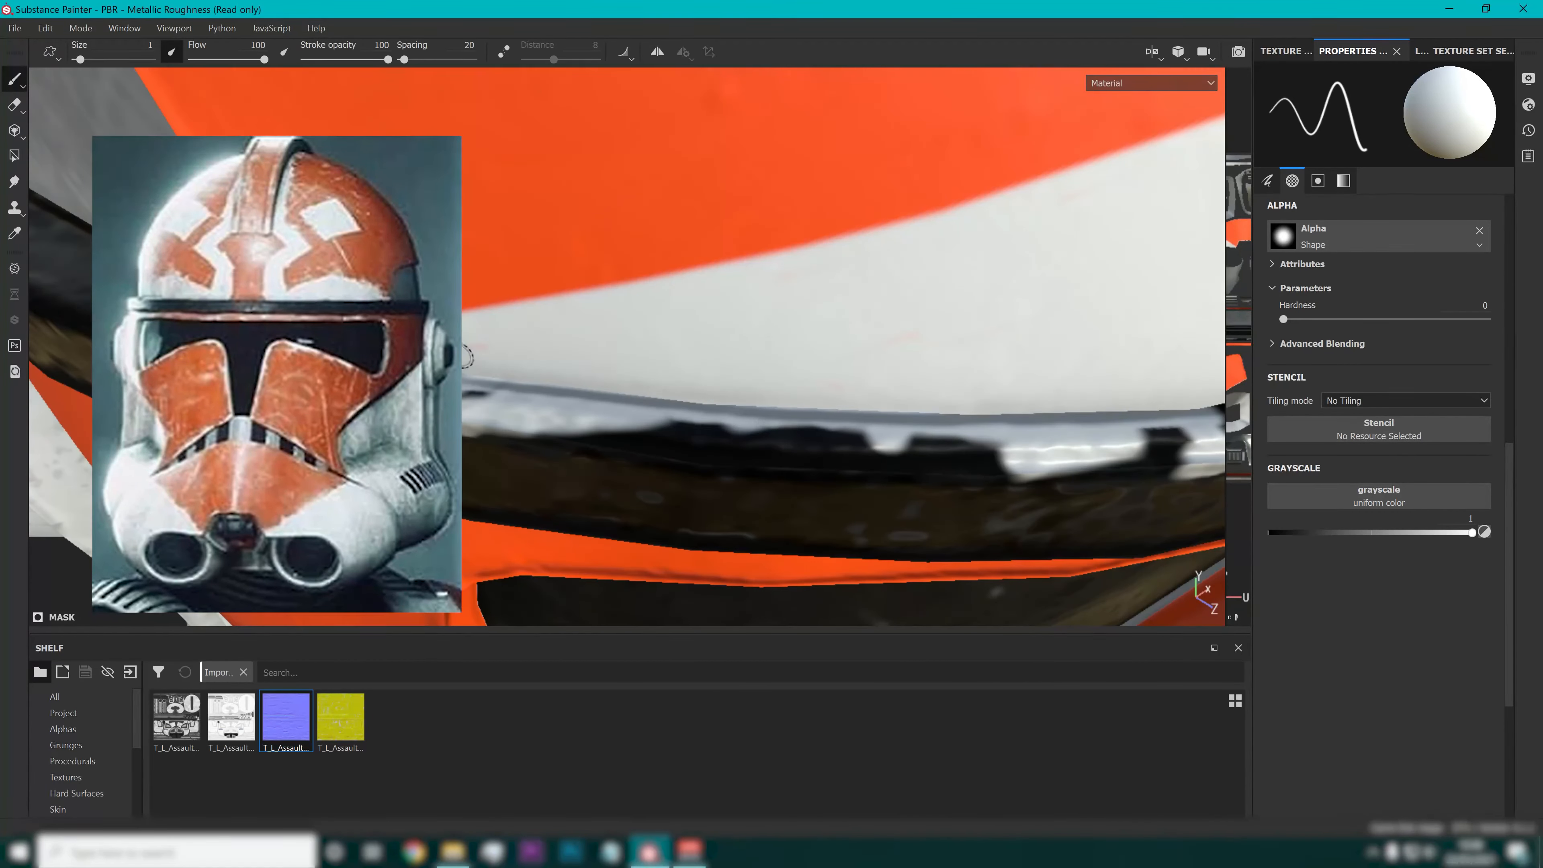
{"action": "left_click_drag", "start_coordinate": [699, 326], "coordinate": [1048, 414], "text": "alt"}
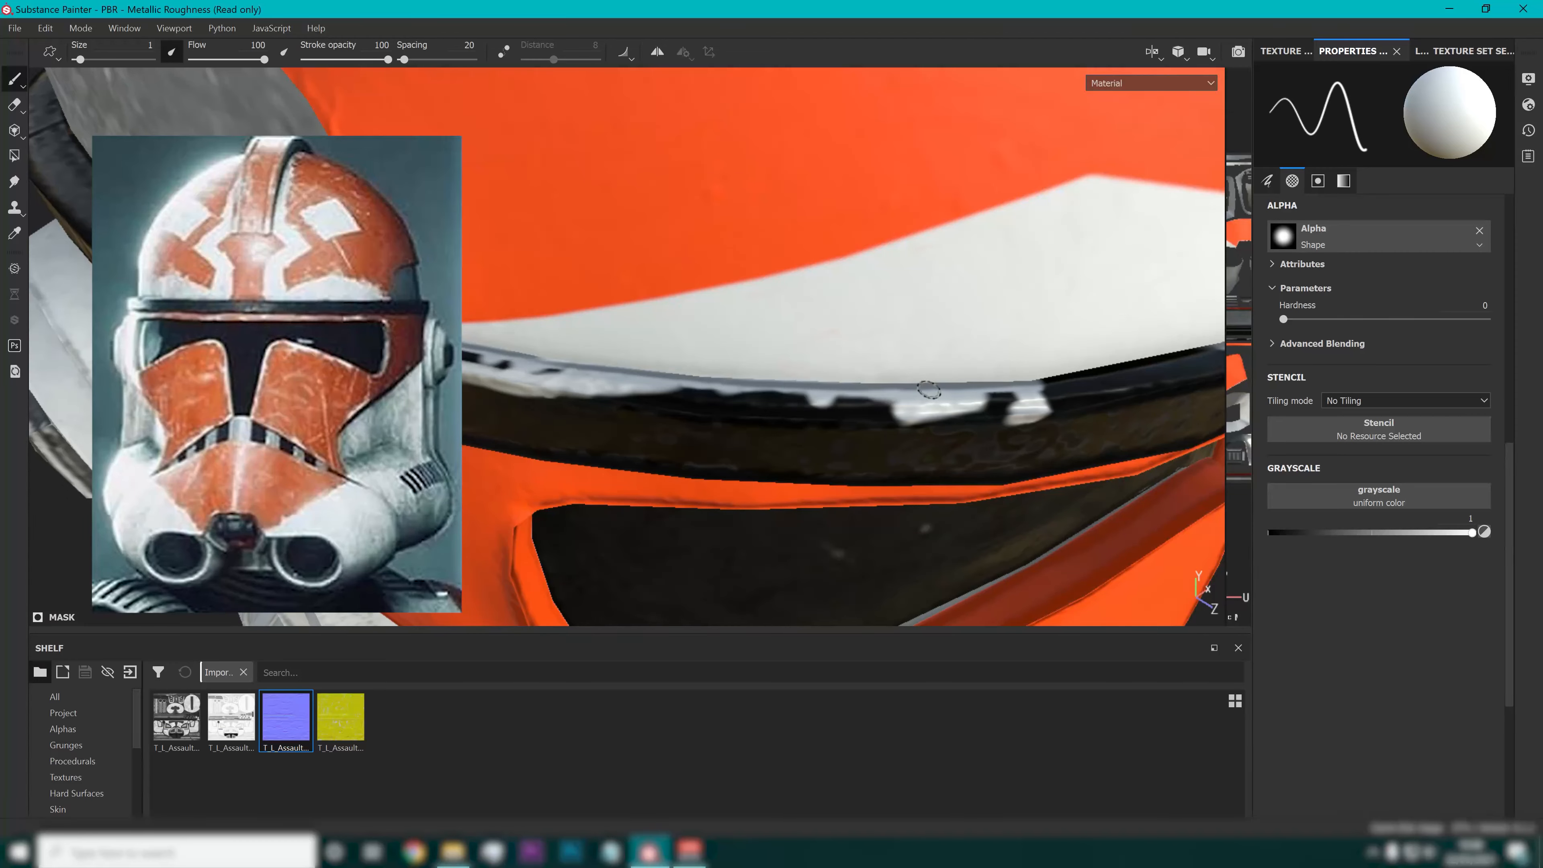
{"action": "left_click_drag", "start_coordinate": [946, 289], "coordinate": [607, 261], "text": "alt"}
{"action": "left_click_drag", "start_coordinate": [915, 242], "coordinate": [558, 221], "text": "alt"}
{"action": "scroll", "coordinate": [654, 213], "scroll_direction": "down", "scroll_amount": 3}
{"action": "left_click_drag", "start_coordinate": [654, 213], "coordinate": [1041, 224], "text": "alt"}
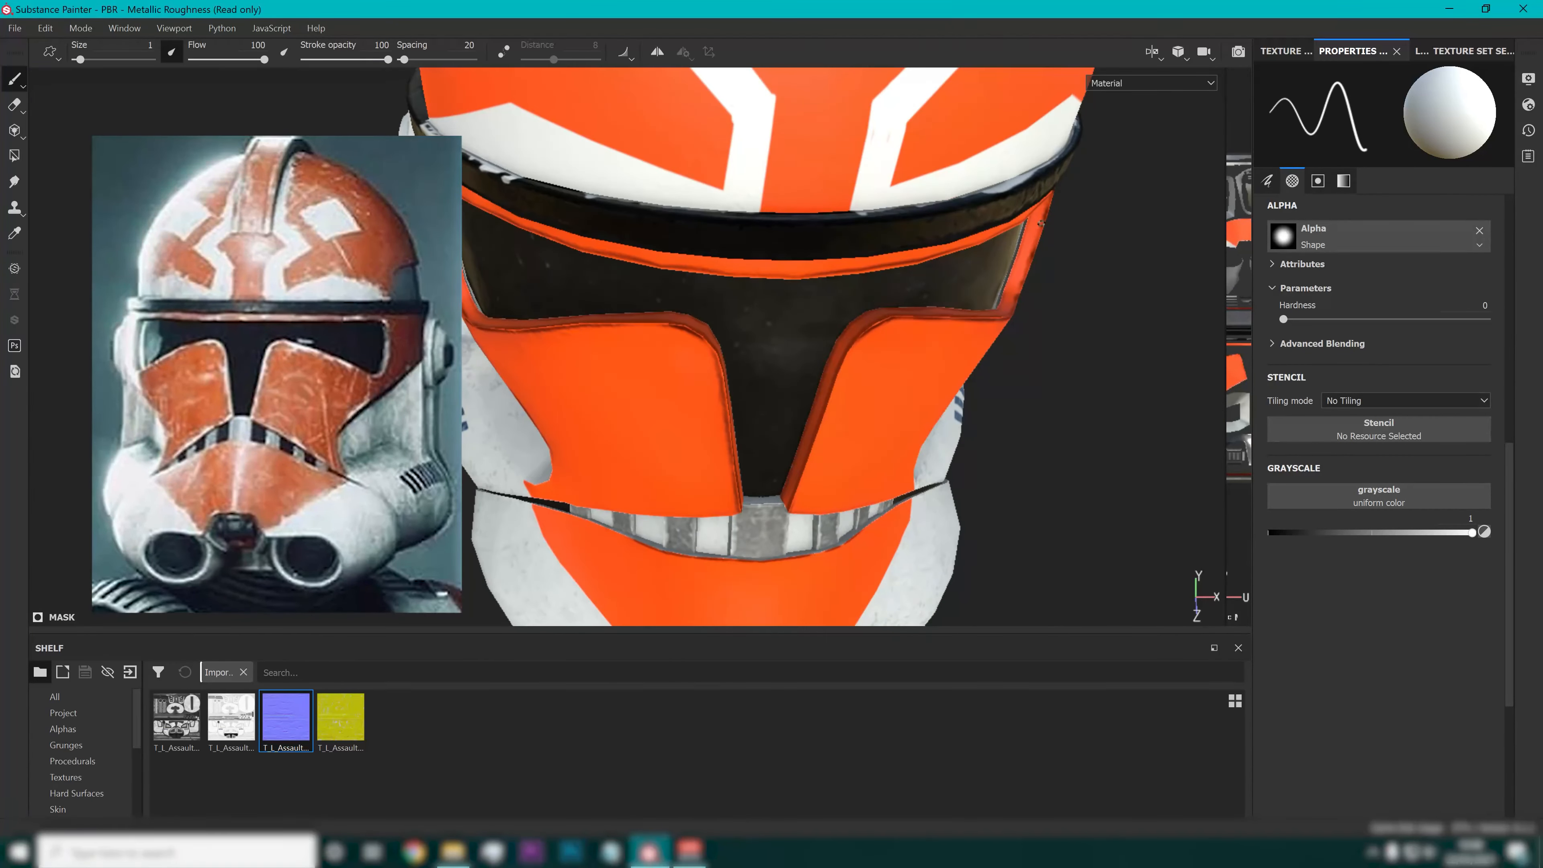
Fill most of the tilted square beside the right zigzag with white, leaving its outer edge and lowest corner.
{"action": "middle_click_drag", "start_coordinate": [978, 162], "coordinate": [726, 436], "text": "alt"}
{"action": "scroll", "coordinate": [757, 231], "scroll_direction": "up", "scroll_amount": 6}
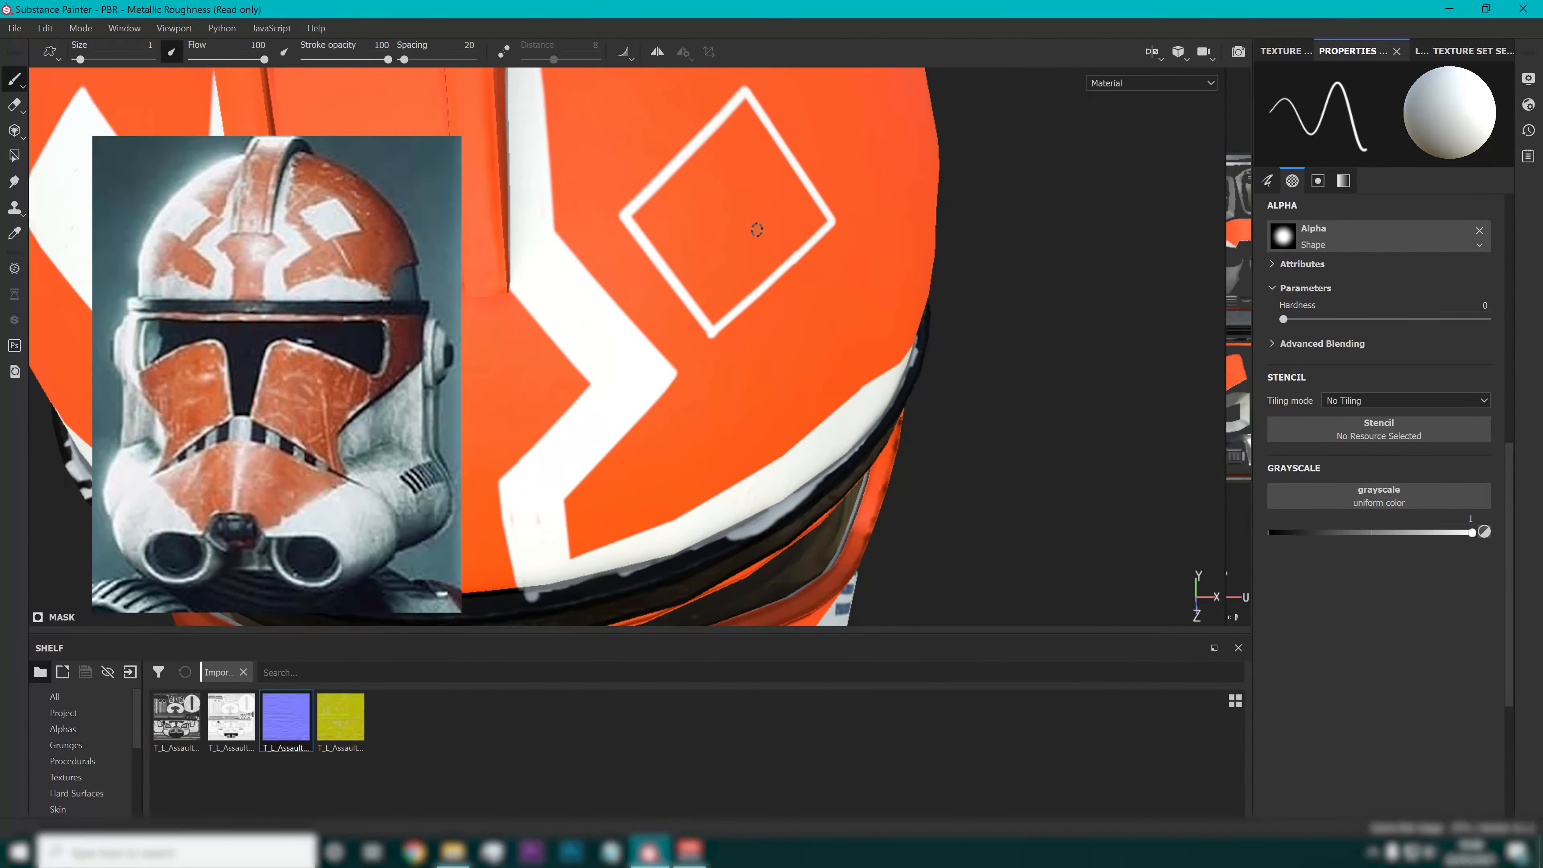
{"action": "left_click_drag", "start_coordinate": [727, 252], "coordinate": [734, 193], "text": "alt"}
{"action": "scroll", "coordinate": [732, 189], "scroll_direction": "down", "scroll_amount": 3}
{"action": "middle_click_drag", "start_coordinate": [731, 194], "coordinate": [703, 279], "text": "alt"}
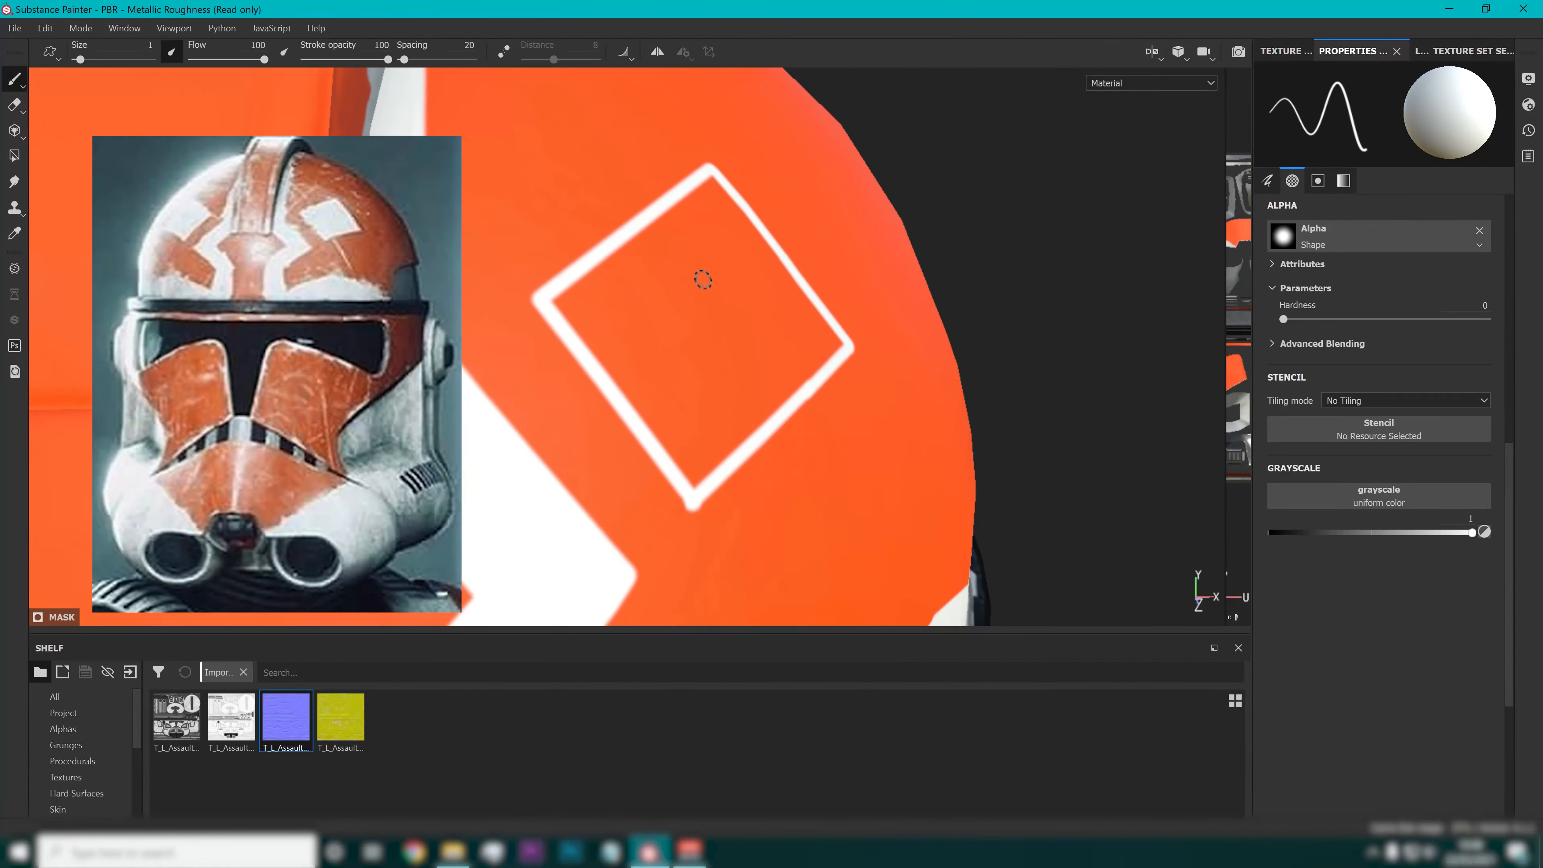
{"action": "scroll", "coordinate": [671, 322], "scroll_direction": "up", "scroll_amount": 3}
{"action": "mouse_move", "coordinate": [669, 326]}
{"action": "left_mouse_down"}
{"action": "mouse_move", "coordinate": [716, 253]}
{"action": "mouse_move", "coordinate": [658, 173]}
{"action": "mouse_move", "coordinate": [616, 162]}
{"action": "mouse_move", "coordinate": [478, 266]}
{"action": "mouse_move", "coordinate": [478, 327]}
{"action": "mouse_move", "coordinate": [572, 437]}
{"action": "mouse_move", "coordinate": [651, 307]}
{"action": "mouse_move", "coordinate": [584, 408]}
{"action": "mouse_move", "coordinate": [516, 327]}
{"action": "mouse_move", "coordinate": [572, 228]}
{"action": "mouse_move", "coordinate": [606, 231]}
{"action": "mouse_move", "coordinate": [551, 355]}
{"action": "mouse_move", "coordinate": [568, 386]}
{"action": "mouse_move", "coordinate": [706, 396]}
{"action": "mouse_move", "coordinate": [764, 310]}
{"action": "mouse_move", "coordinate": [751, 266]}
{"action": "mouse_move", "coordinate": [765, 195]}
{"action": "mouse_move", "coordinate": [707, 174]}
{"action": "mouse_move", "coordinate": [677, 137]}
{"action": "left_mouse_up"}
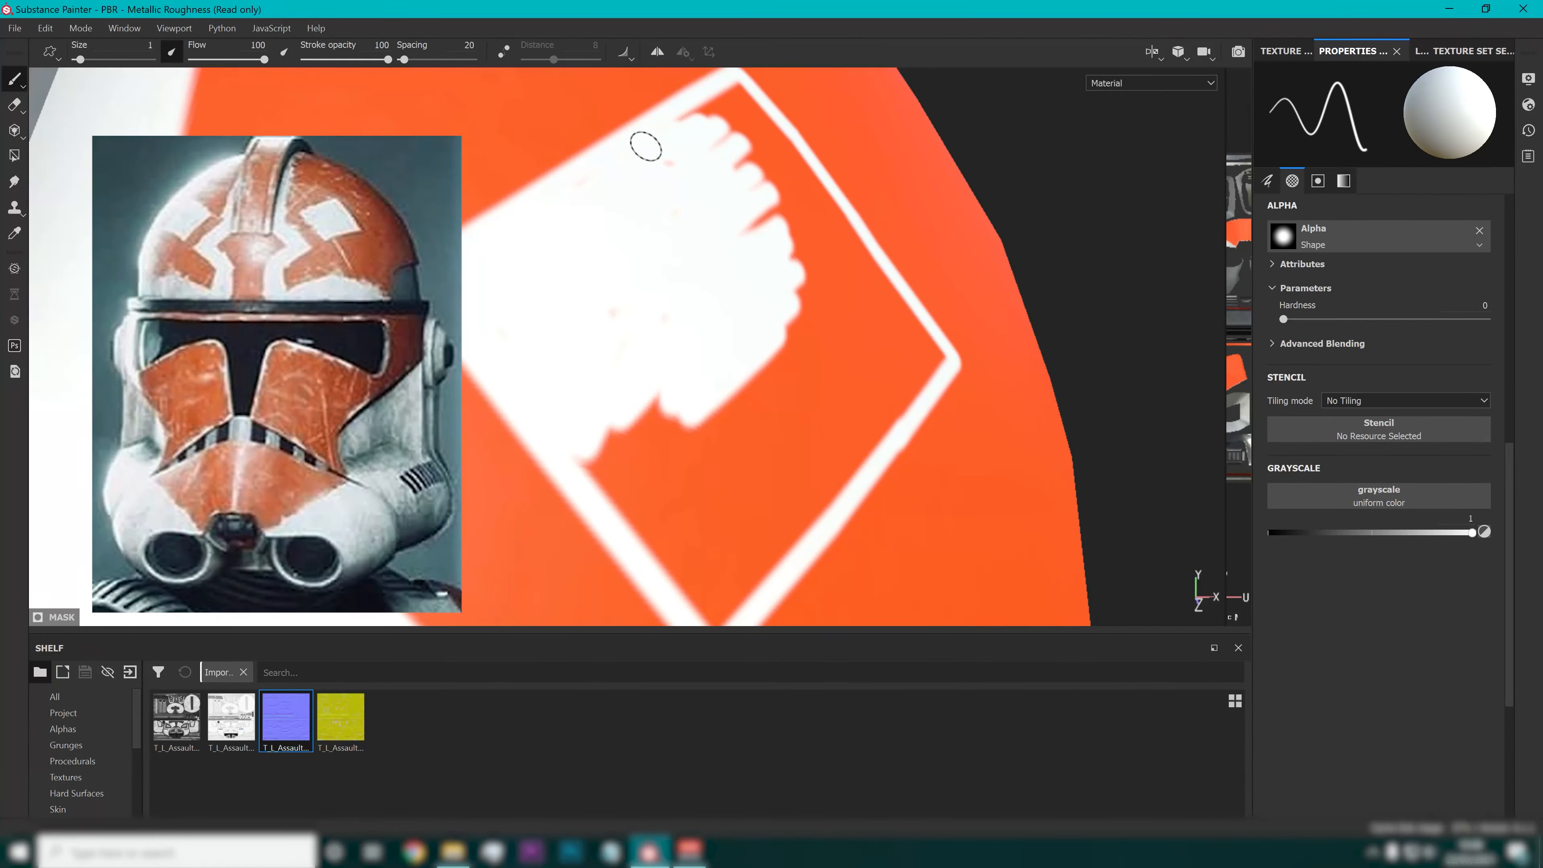
{"action": "left_click_drag", "start_coordinate": [749, 104], "coordinate": [748, 113]}
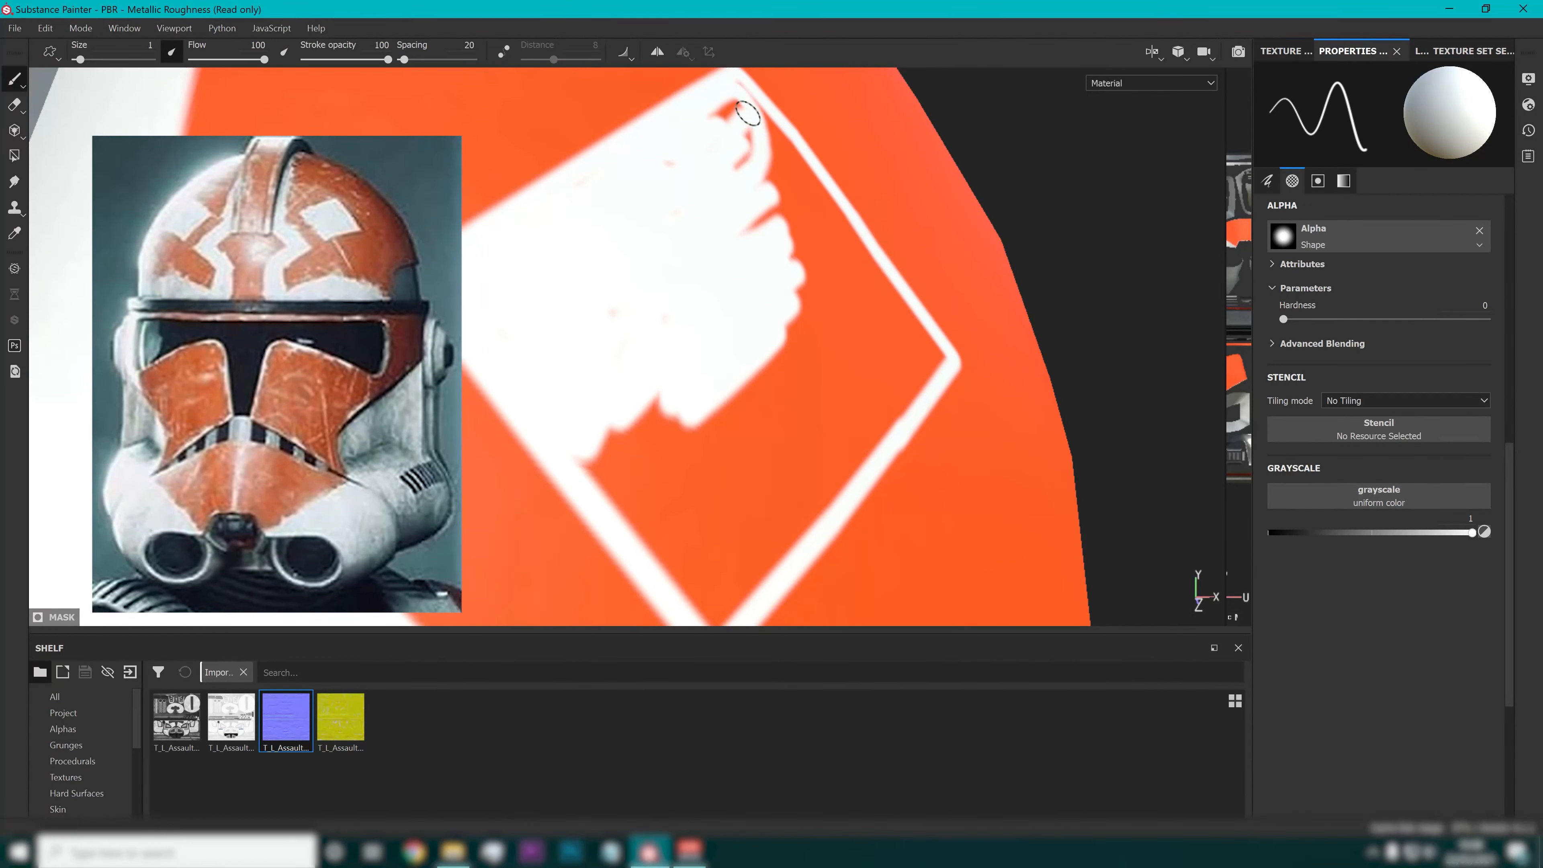
{"action": "mouse_move", "coordinate": [724, 345]}
{"action": "left_mouse_down"}
{"action": "mouse_move", "coordinate": [783, 425]}
{"action": "mouse_move", "coordinate": [853, 455]}
{"action": "mouse_move", "coordinate": [812, 510]}
{"action": "mouse_move", "coordinate": [773, 450]}
{"action": "left_mouse_up"}
{"action": "mouse_move", "coordinate": [769, 440]}
{"action": "left_mouse_down"}
{"action": "mouse_move", "coordinate": [755, 403]}
{"action": "mouse_move", "coordinate": [733, 399]}
{"action": "mouse_move", "coordinate": [685, 438]}
{"action": "mouse_move", "coordinate": [643, 439]}
{"action": "left_mouse_up"}
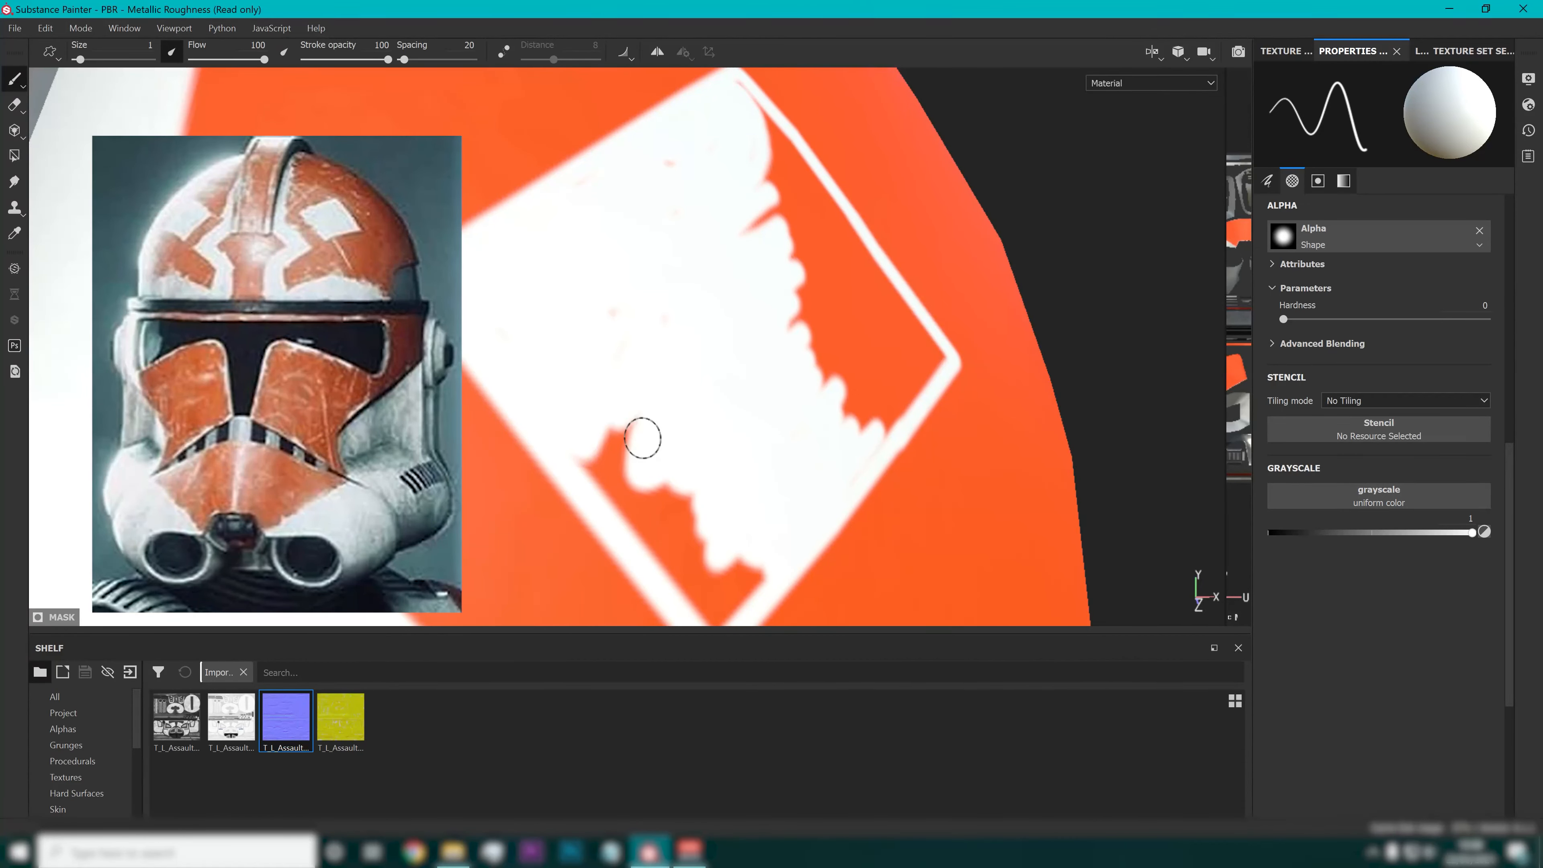
Paint the remaining orange areas at the right tilted square's outer edge and corners solid white.
{"action": "middle_click_drag", "start_coordinate": [676, 448], "coordinate": [636, 293], "text": "alt"}
{"action": "scroll", "coordinate": [636, 293], "scroll_direction": "up", "scroll_amount": 3}
{"action": "mouse_move", "coordinate": [498, 208]}
{"action": "left_mouse_down"}
{"action": "mouse_move", "coordinate": [589, 359]}
{"action": "mouse_move", "coordinate": [679, 458]}
{"action": "mouse_move", "coordinate": [792, 399]}
{"action": "mouse_move", "coordinate": [705, 453]}
{"action": "mouse_move", "coordinate": [706, 382]}
{"action": "mouse_move", "coordinate": [637, 233]}
{"action": "mouse_move", "coordinate": [538, 207]}
{"action": "mouse_move", "coordinate": [576, 172]}
{"action": "left_mouse_up"}
{"action": "middle_click_drag", "start_coordinate": [761, 196], "coordinate": [682, 372], "text": "alt"}
{"action": "scroll", "coordinate": [869, 255], "scroll_direction": "up", "scroll_amount": 3}
{"action": "left_click_drag", "start_coordinate": [869, 255], "coordinate": [695, 316], "text": "alt"}
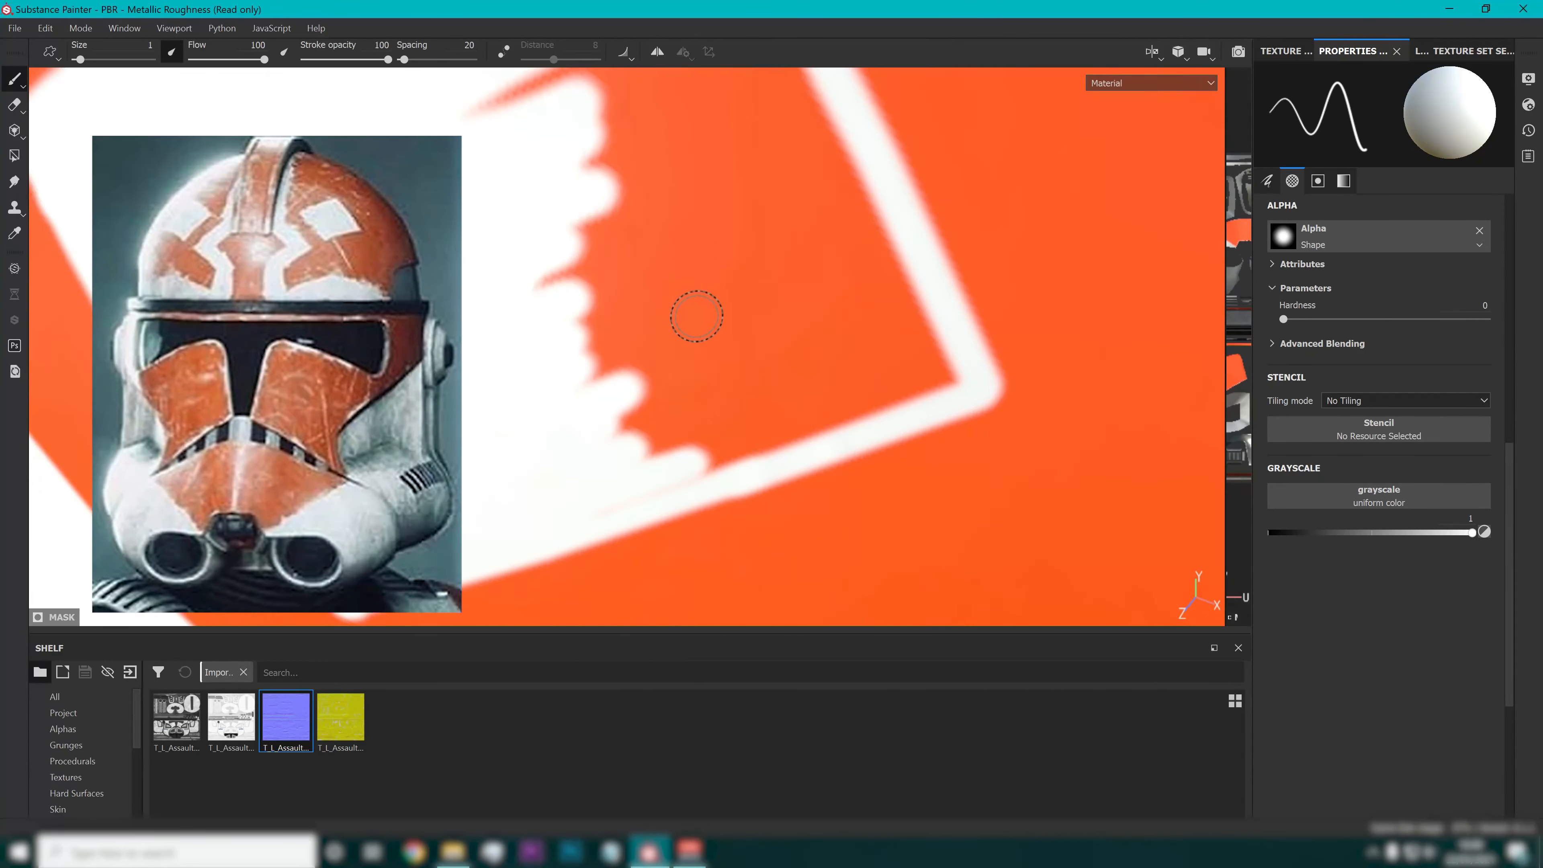
{"action": "scroll", "coordinate": [712, 244], "scroll_direction": "down", "scroll_amount": 3}
{"action": "middle_click_drag", "start_coordinate": [712, 234], "coordinate": [722, 311], "text": "alt"}
{"action": "scroll", "coordinate": [621, 210], "scroll_direction": "up", "scroll_amount": 2}
{"action": "mouse_move", "coordinate": [620, 210]}
{"action": "left_mouse_down"}
{"action": "mouse_move", "coordinate": [582, 376]}
{"action": "mouse_move", "coordinate": [527, 310]}
{"action": "mouse_move", "coordinate": [582, 437]}
{"action": "mouse_move", "coordinate": [646, 421]}
{"action": "mouse_move", "coordinate": [744, 431]}
{"action": "mouse_move", "coordinate": [733, 482]}
{"action": "mouse_move", "coordinate": [762, 505]}
{"action": "mouse_move", "coordinate": [751, 534]}
{"action": "mouse_move", "coordinate": [924, 476]}
{"action": "mouse_move", "coordinate": [695, 69]}
{"action": "mouse_move", "coordinate": [668, 173]}
{"action": "mouse_move", "coordinate": [692, 307]}
{"action": "mouse_move", "coordinate": [700, 207]}
{"action": "mouse_move", "coordinate": [724, 331]}
{"action": "mouse_move", "coordinate": [775, 312]}
{"action": "mouse_move", "coordinate": [802, 331]}
{"action": "mouse_move", "coordinate": [875, 421]}
{"action": "mouse_move", "coordinate": [886, 502]}
{"action": "mouse_move", "coordinate": [747, 500]}
{"action": "mouse_move", "coordinate": [761, 472]}
{"action": "mouse_move", "coordinate": [675, 383]}
{"action": "left_mouse_up"}
{"action": "scroll", "coordinate": [616, 296], "scroll_direction": "down", "scroll_amount": 5}
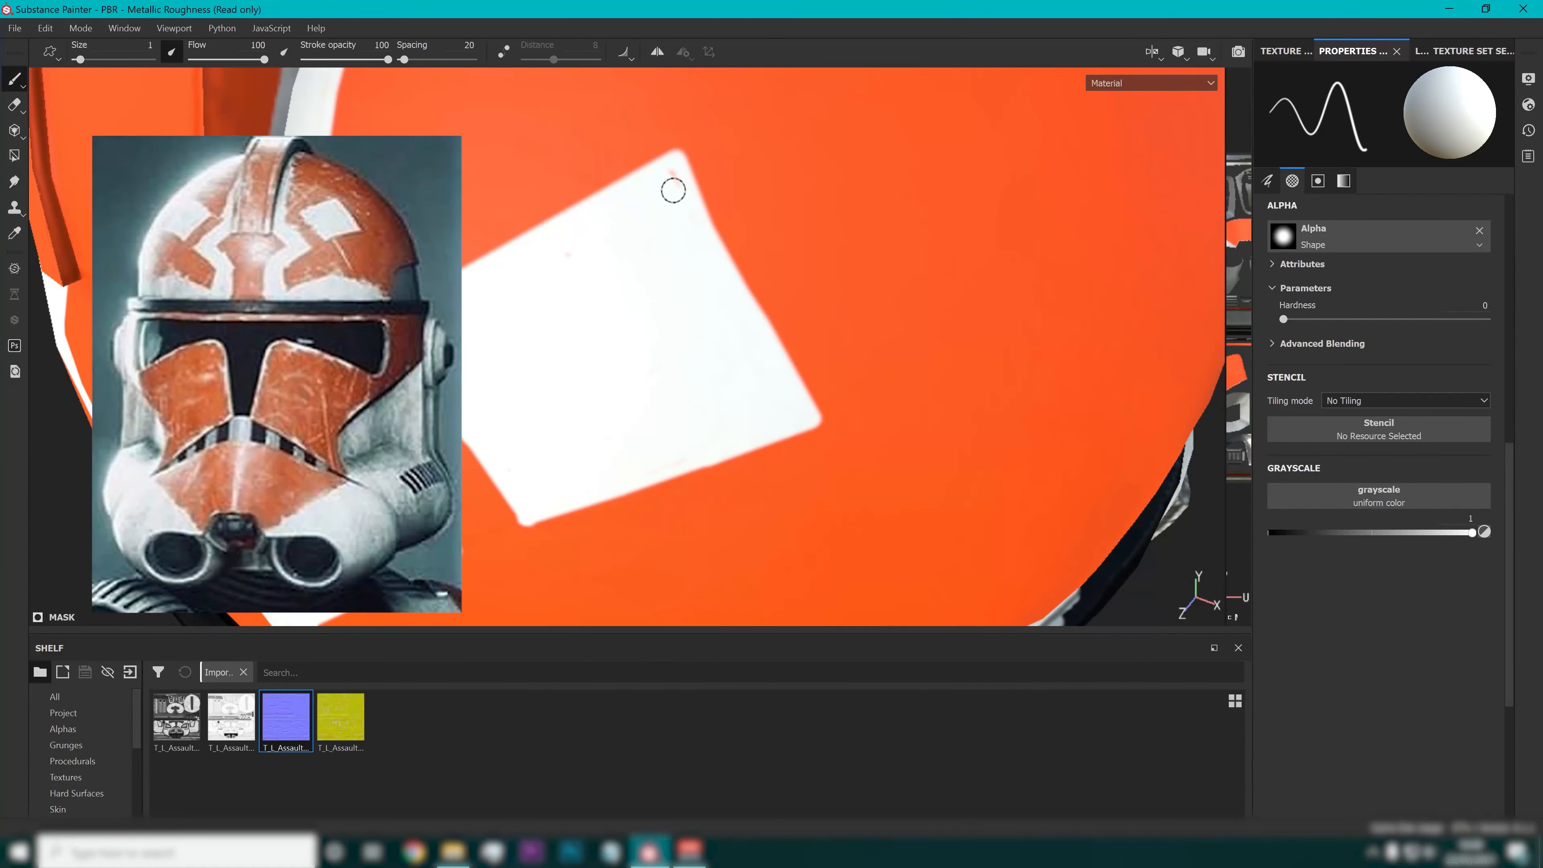
{"action": "scroll", "coordinate": [620, 406], "scroll_direction": "down", "scroll_amount": 5}
{"action": "scroll", "coordinate": [622, 406], "scroll_direction": "down", "scroll_amount": 5}
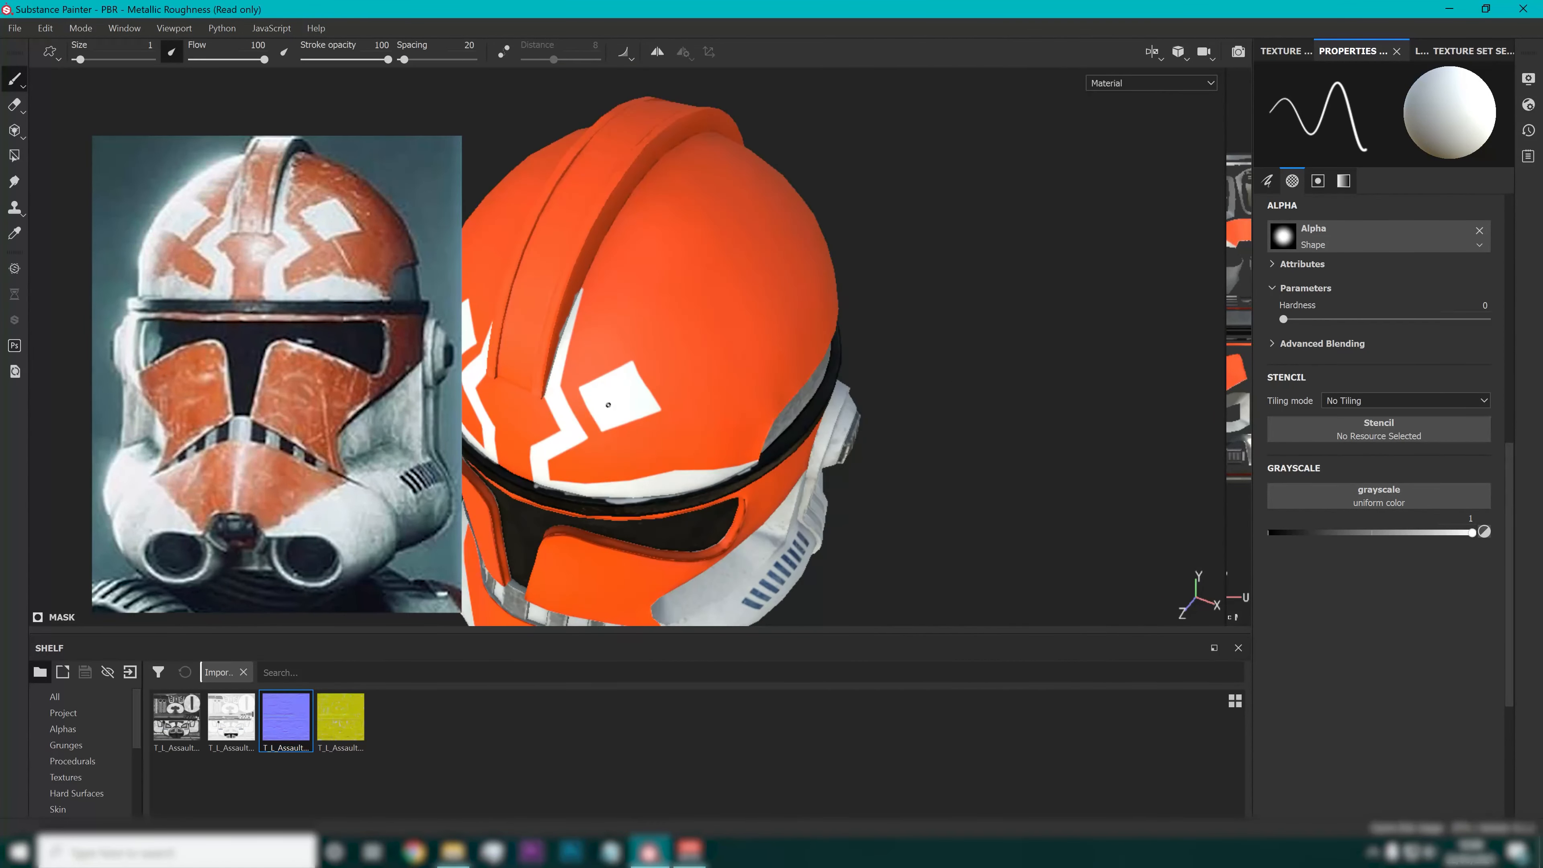
Remove the white spill from the black band beneath the brow shapes with Polygon Fill in quad mode, using colour 0.
{"action": "middle_click_drag", "start_coordinate": [511, 494], "coordinate": [598, 247], "text": "alt"}
{"action": "scroll", "coordinate": [723, 273], "scroll_direction": "up", "scroll_amount": 5}
{"action": "left_click_drag", "start_coordinate": [599, 248], "coordinate": [687, 267], "text": "alt"}
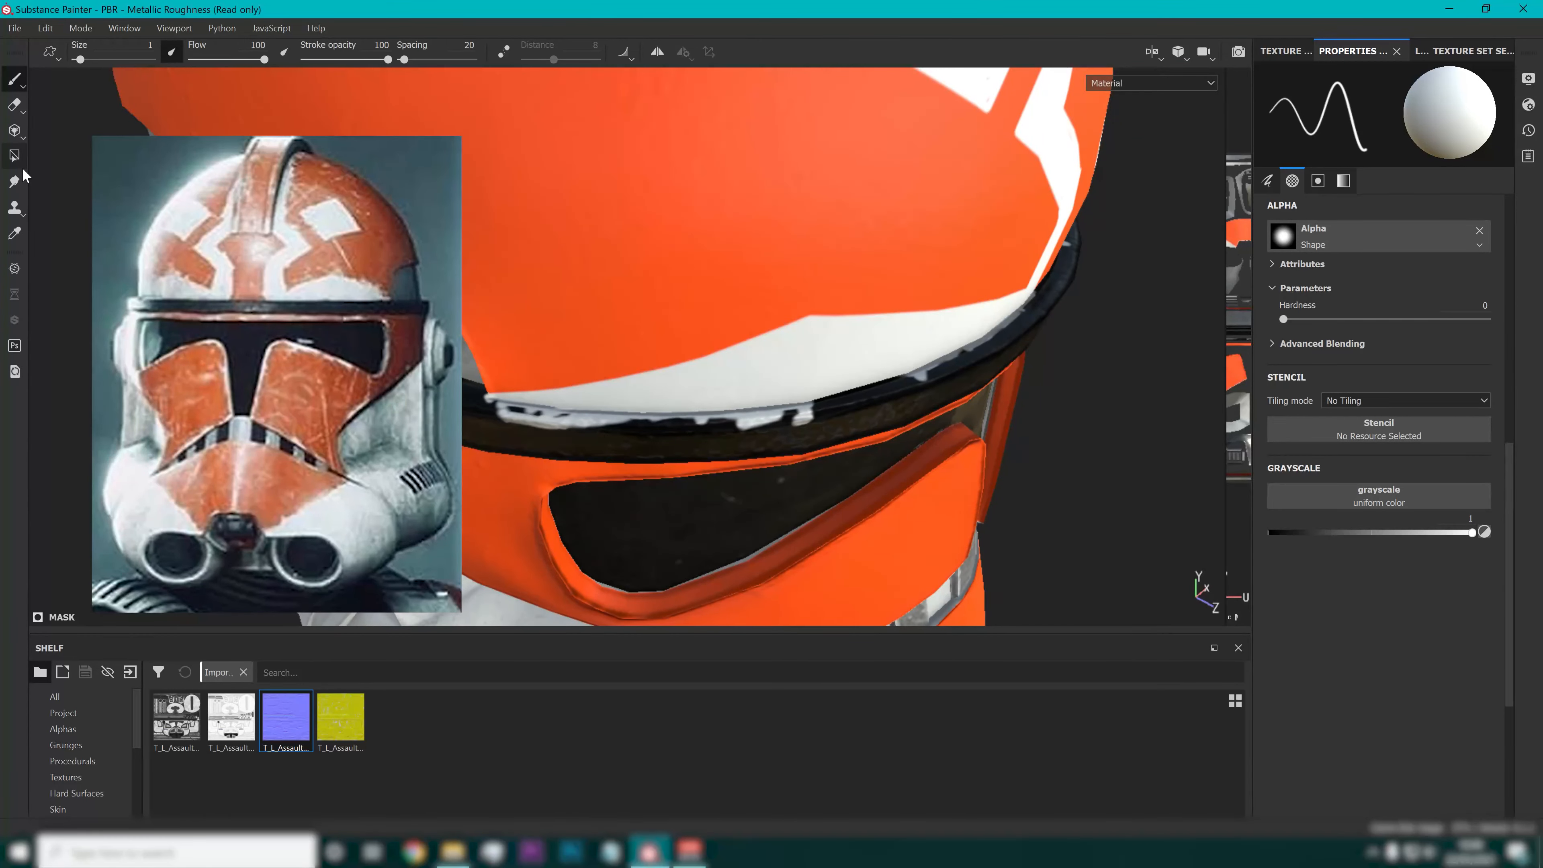
{"action": "left_click", "coordinate": [16, 157]}
{"action": "left_click", "coordinate": [295, 56]}
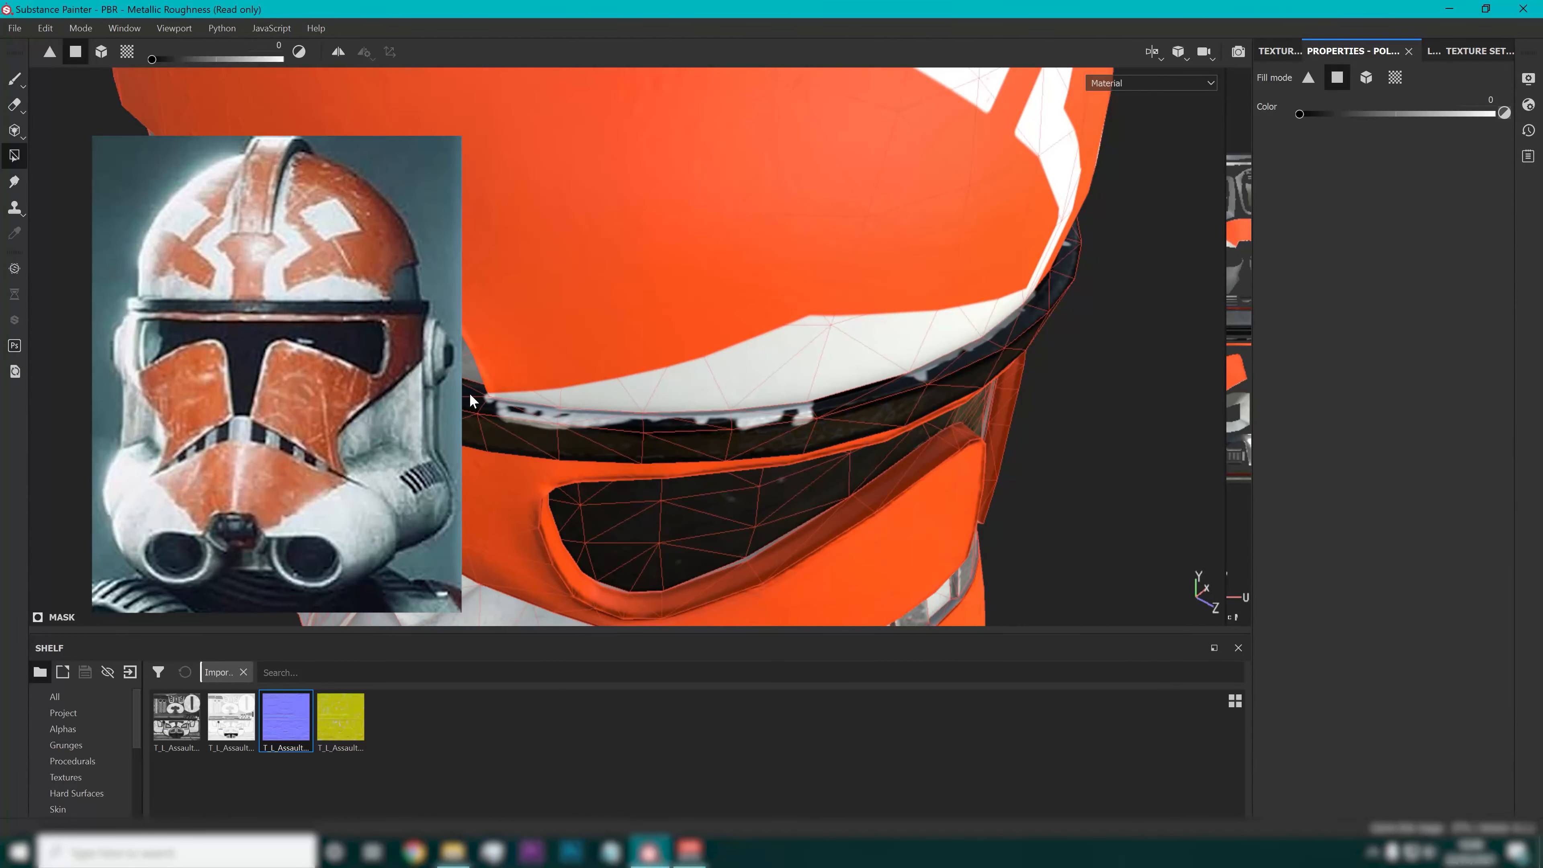
{"action": "left_click", "coordinate": [513, 410]}
{"action": "left_click", "coordinate": [613, 426]}
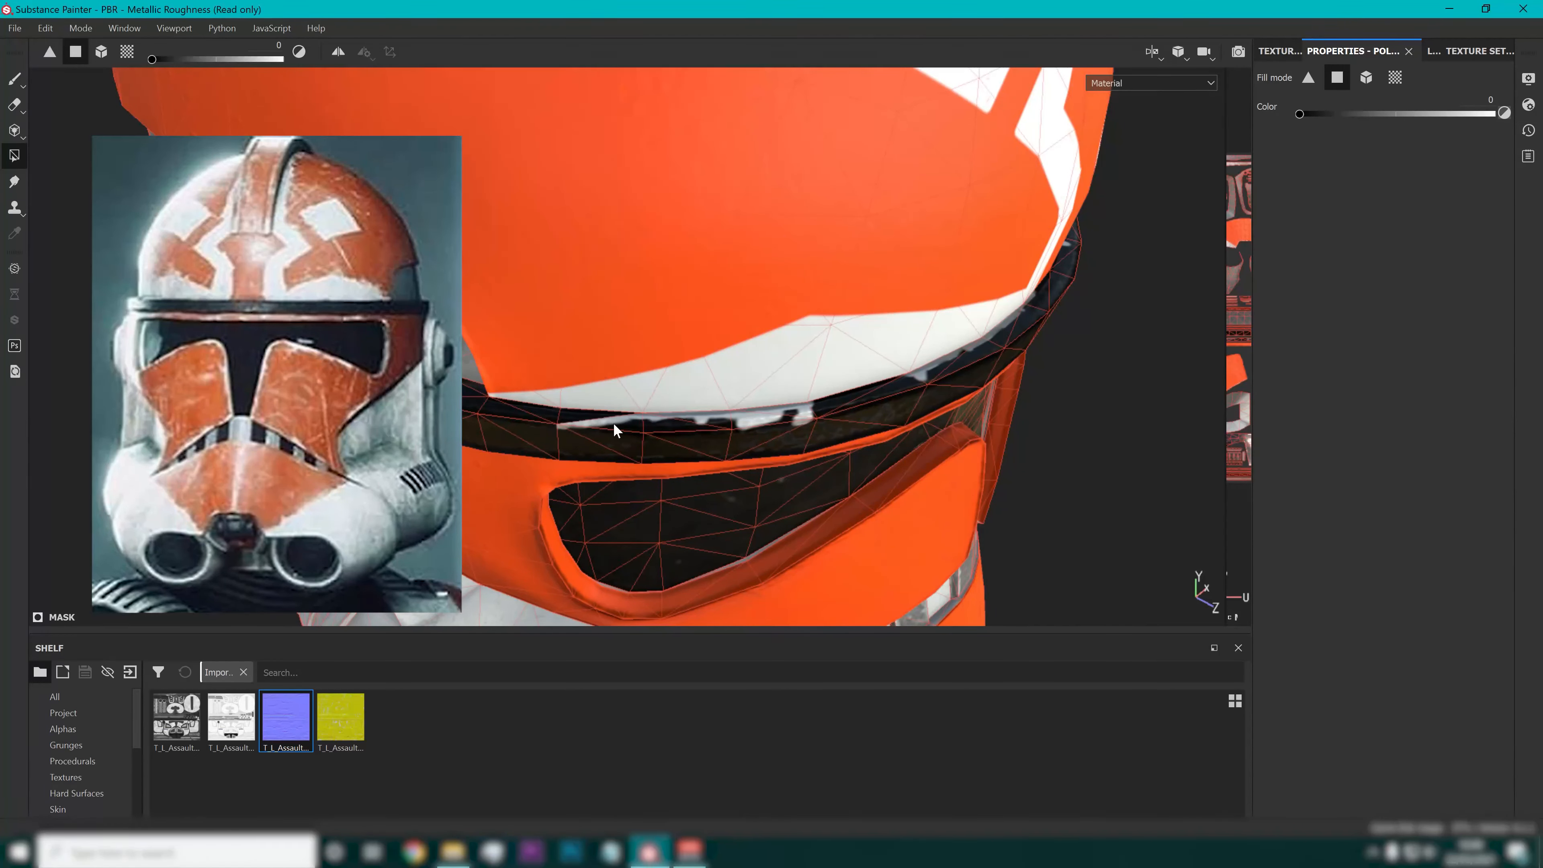
{"action": "left_click", "coordinate": [674, 425]}
{"action": "left_click", "coordinate": [631, 430]}
{"action": "left_click", "coordinate": [761, 426]}
{"action": "left_click", "coordinate": [796, 413]}
{"action": "scroll", "coordinate": [759, 424], "scroll_direction": "down", "scroll_amount": 8}
{"action": "left_click_drag", "start_coordinate": [759, 424], "coordinate": [739, 359], "text": "alt"}
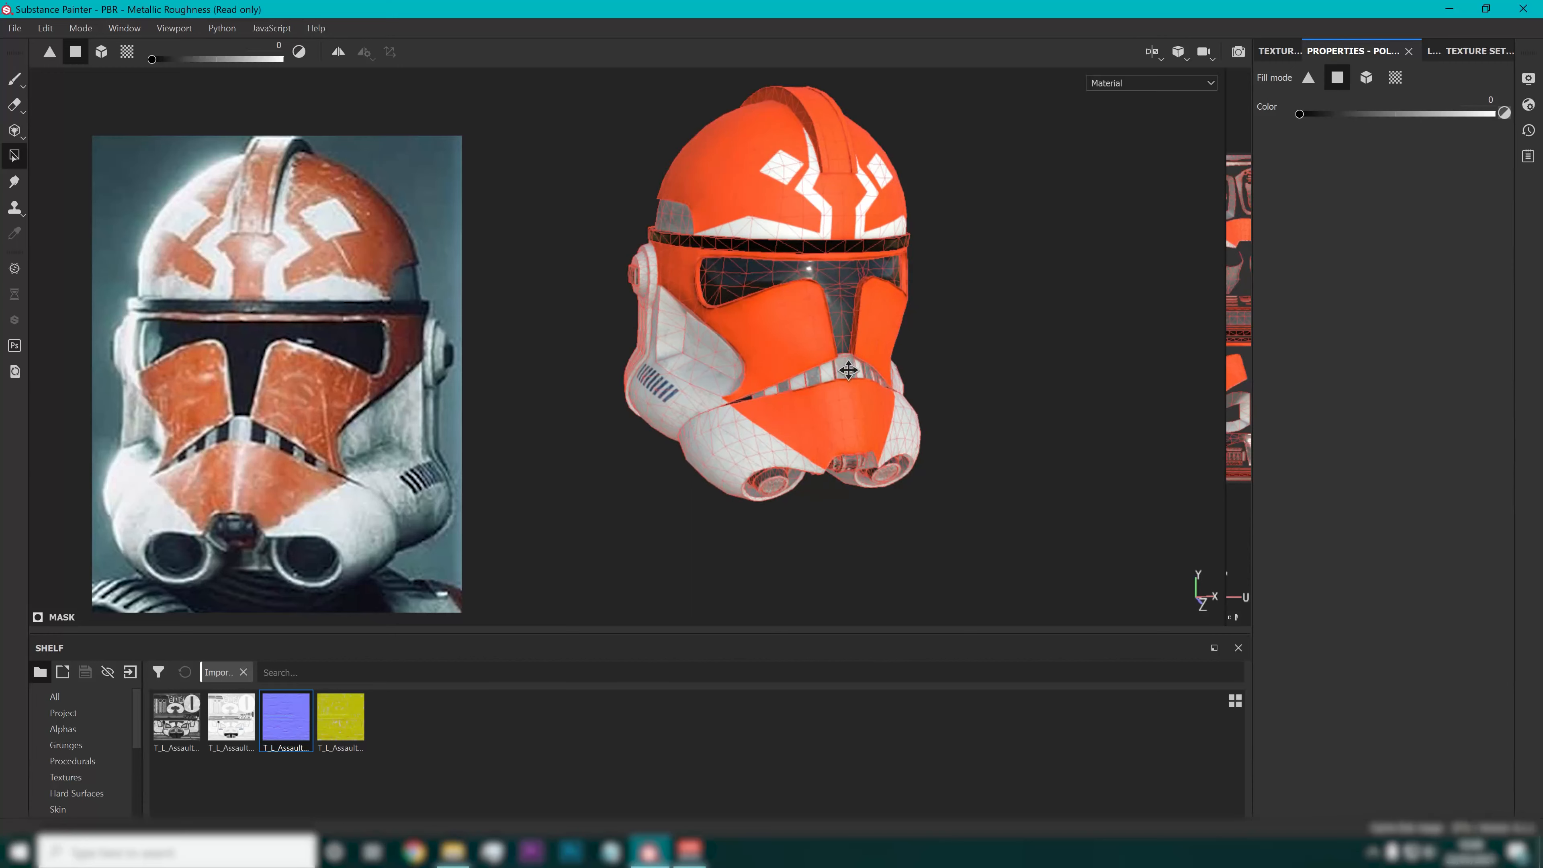
Return to the Paint tool and compare the helmet's painted markings with the reference from several angles.
{"action": "middle_click_drag", "start_coordinate": [738, 358], "coordinate": [608, 418], "text": "alt"}
{"action": "left_click_drag", "start_coordinate": [608, 418], "coordinate": [640, 414], "text": "alt"}
{"action": "left_click", "coordinate": [12, 78]}
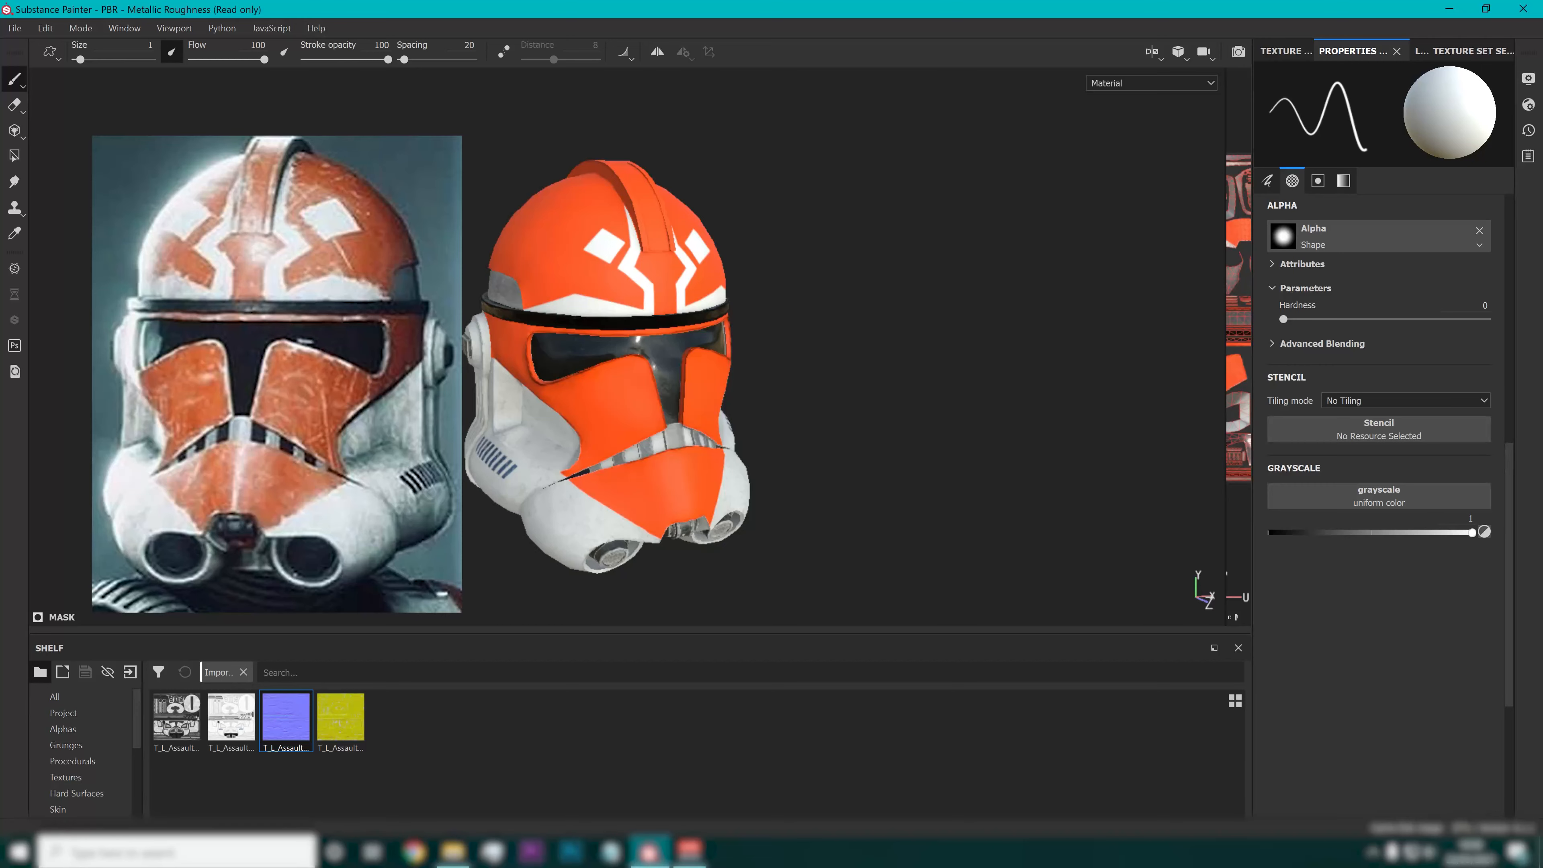
{"action": "scroll", "coordinate": [631, 352], "scroll_direction": "up", "scroll_amount": 2}
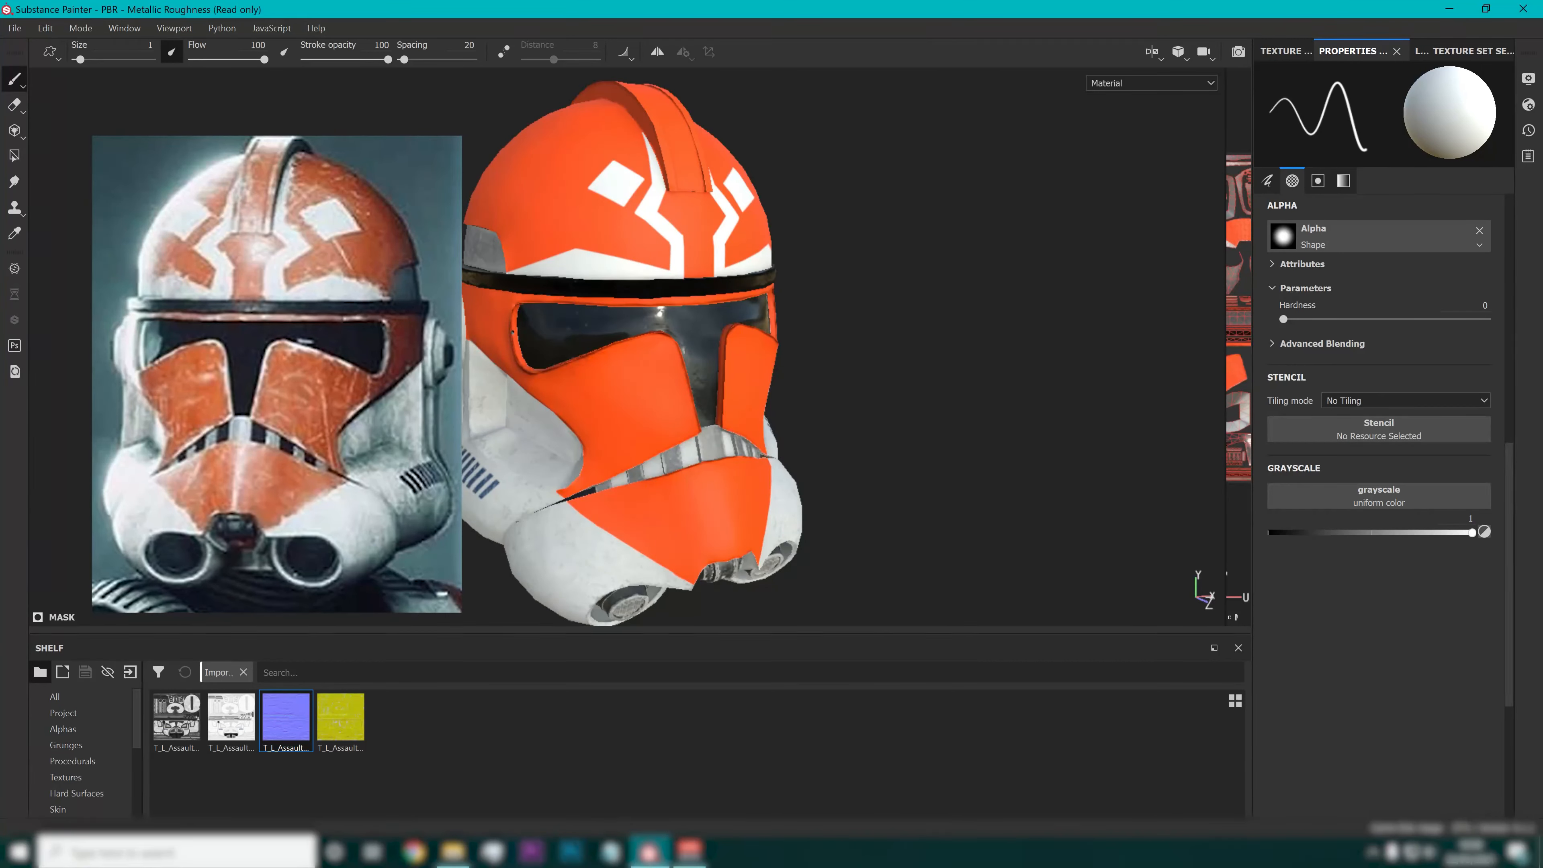
{"action": "middle_click_drag", "start_coordinate": [514, 332], "coordinate": [635, 379], "text": "alt"}
{"action": "left_click_drag", "start_coordinate": [742, 475], "coordinate": [630, 393], "text": "alt"}
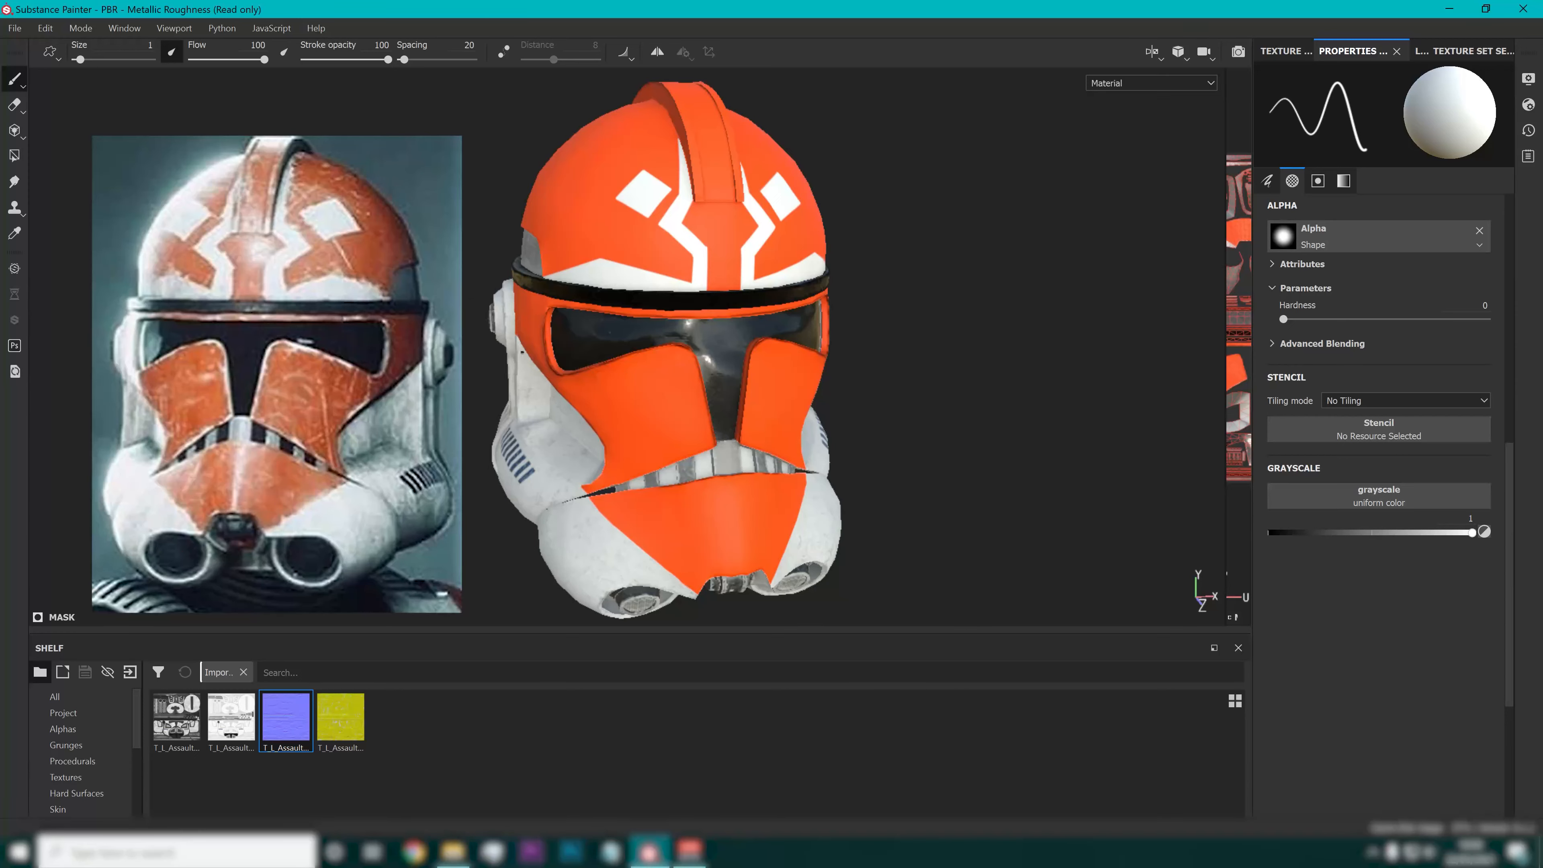
{"action": "mouse_move", "coordinate": [589, 441]}
{"action": "left_mouse_down", "text": "alt"}
{"action": "mouse_move", "coordinate": [675, 403]}
{"action": "mouse_move", "coordinate": [782, 403]}
{"action": "mouse_move", "coordinate": [623, 411]}
{"action": "left_mouse_up", "text": "alt"}
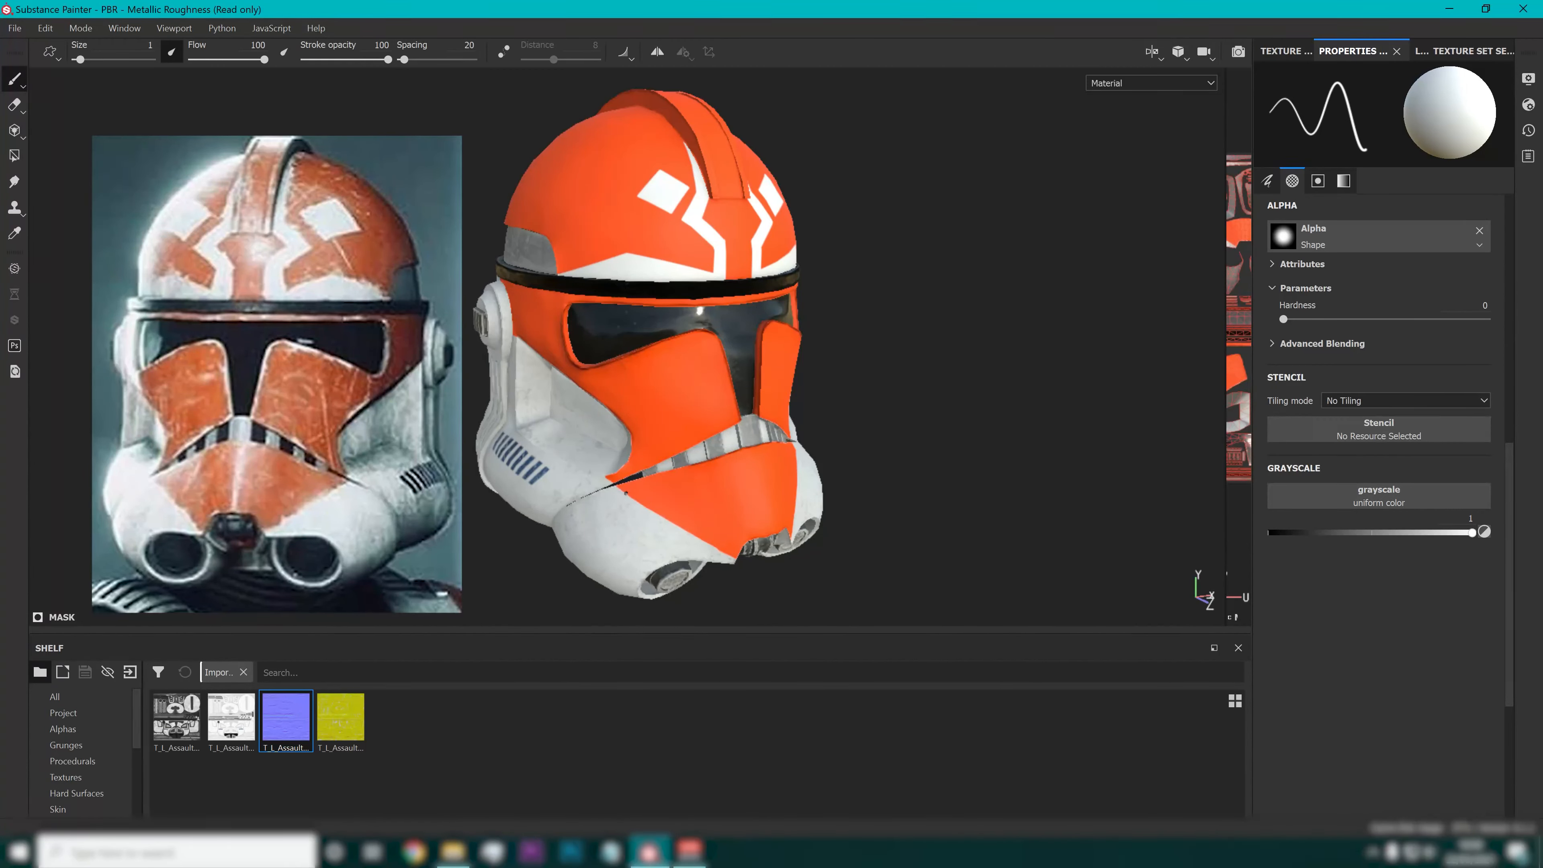
{"action": "mouse_move", "coordinate": [705, 298]}
{"action": "left_mouse_down", "text": "alt"}
{"action": "mouse_move", "coordinate": [654, 317]}
{"action": "mouse_move", "coordinate": [696, 304]}
{"action": "left_mouse_up", "text": "alt"}
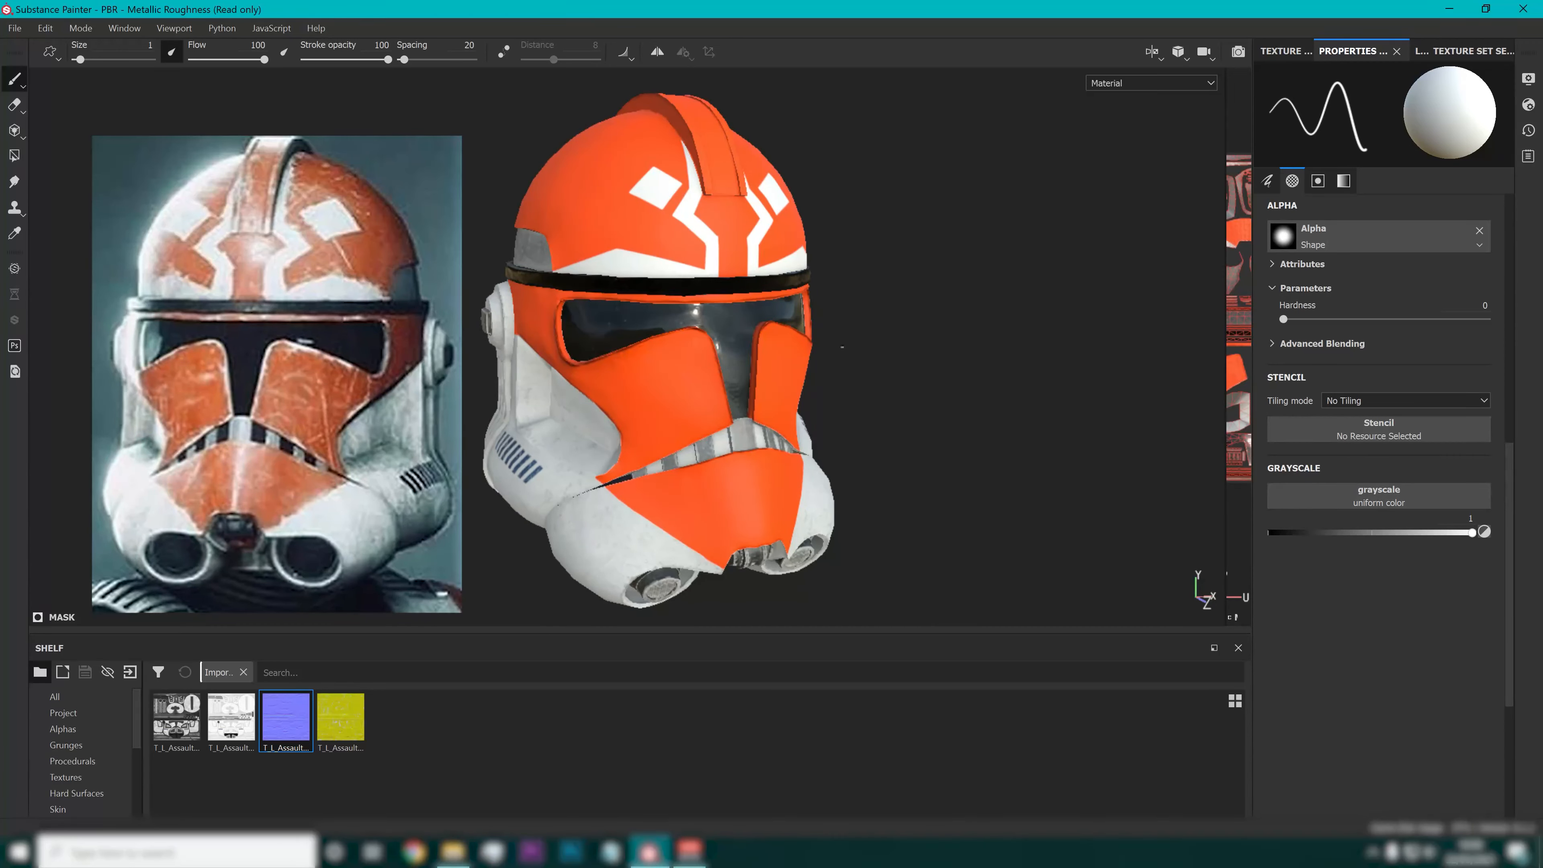
{"action": "left_click_drag", "start_coordinate": [840, 343], "coordinate": [793, 340], "text": "alt"}
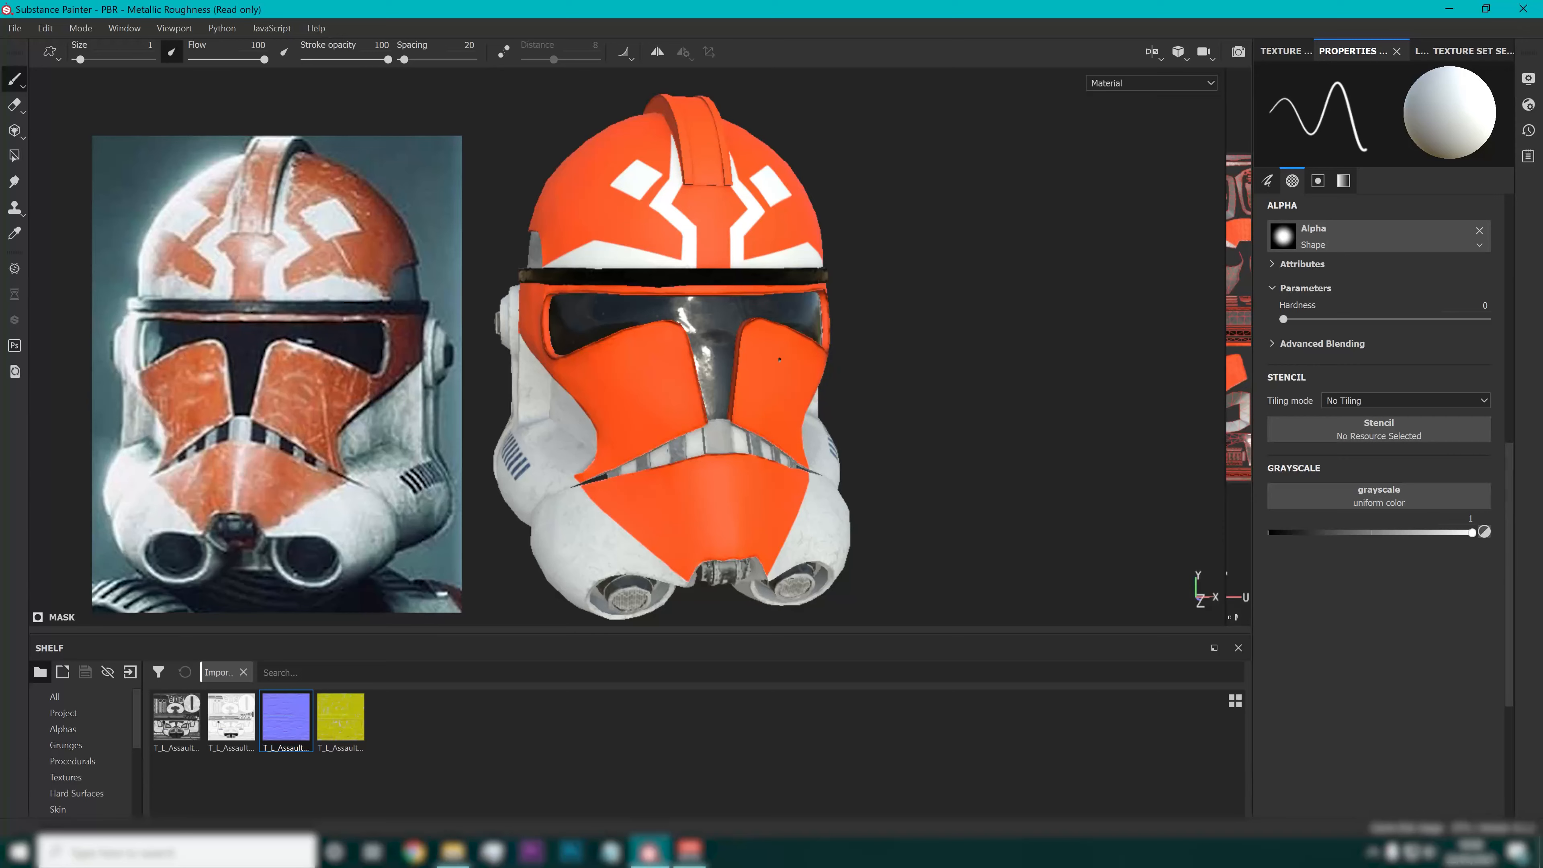
{"action": "scroll", "coordinate": [697, 423], "scroll_direction": "down", "scroll_amount": 3}
{"action": "left_click_drag", "start_coordinate": [780, 429], "coordinate": [723, 375], "text": "alt"}
{"action": "scroll", "coordinate": [753, 413], "scroll_direction": "up", "scroll_amount": 4}
Assign T_L_Assault_Preq_01_Helmet_N as Fill layer 4's normal map and T_L_Assault_Preq_01_Helmet_CSedit as its roughness map.
{"action": "left_click", "coordinate": [1411, 52]}
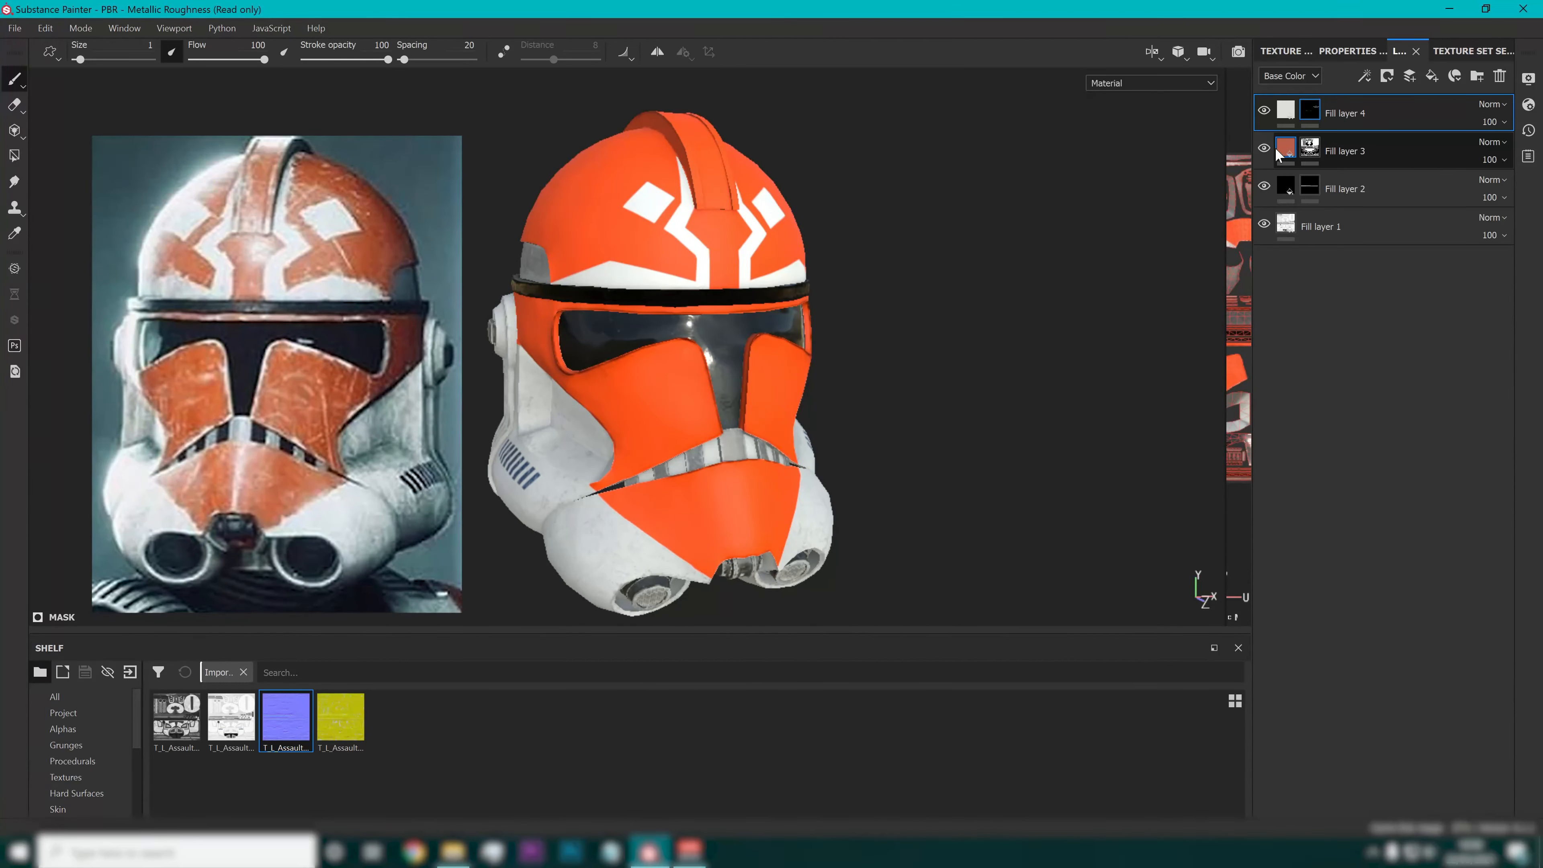
{"action": "left_click", "coordinate": [1286, 109]}
{"action": "left_click", "coordinate": [1343, 61]}
{"action": "left_click_drag", "start_coordinate": [293, 728], "coordinate": [1331, 702]}
{"action": "left_click_drag", "start_coordinate": [240, 724], "coordinate": [1370, 554]}
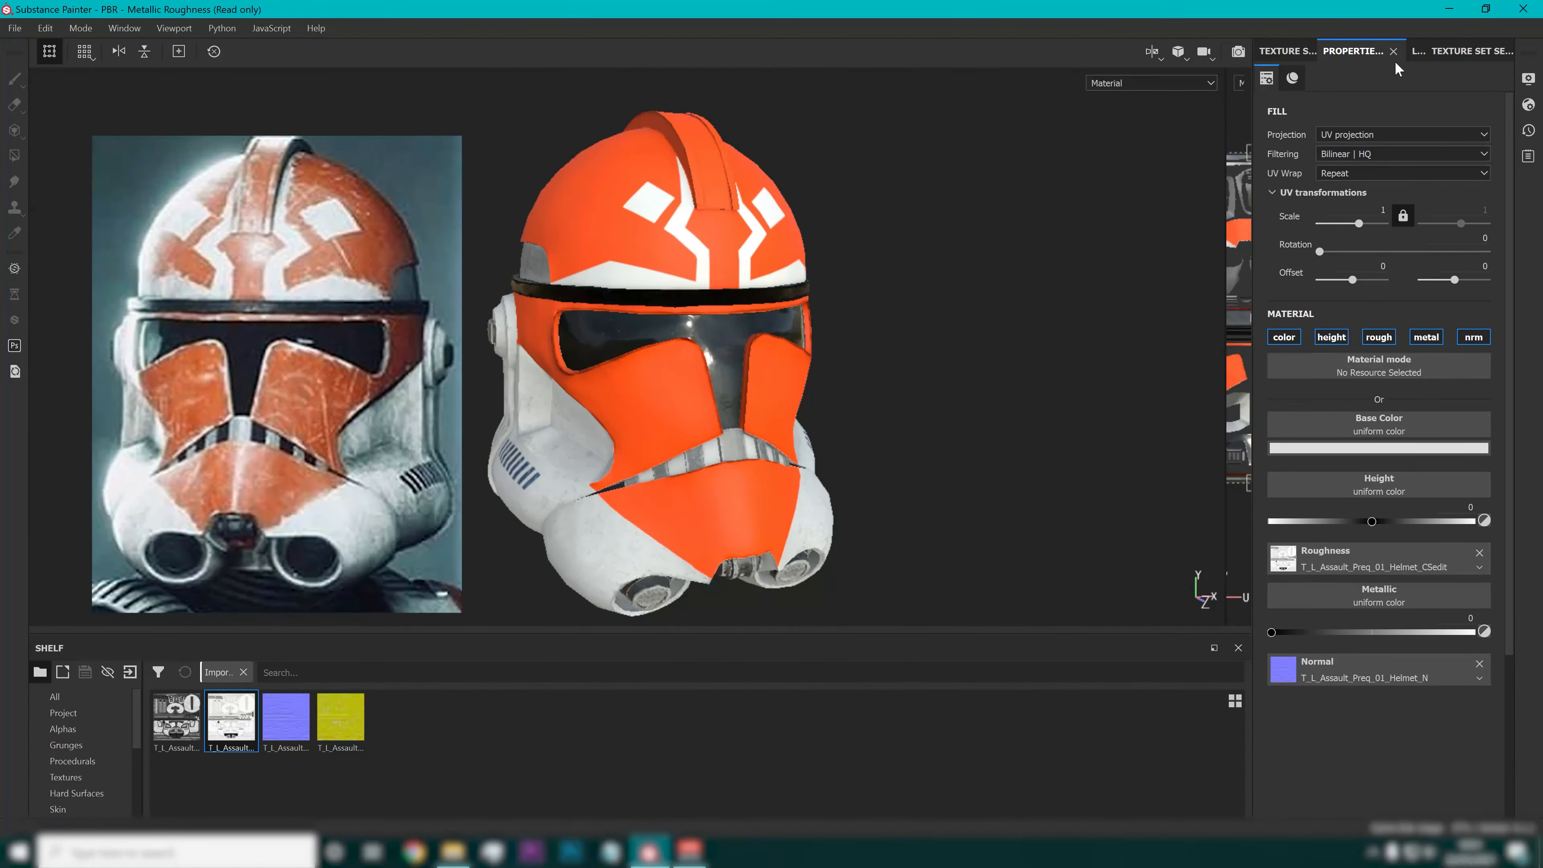
Assign T_L_Assault_Preq_01_Helmet_CSedit as the roughness map of the orange Fill layer 3.
{"action": "left_click", "coordinate": [1417, 52]}
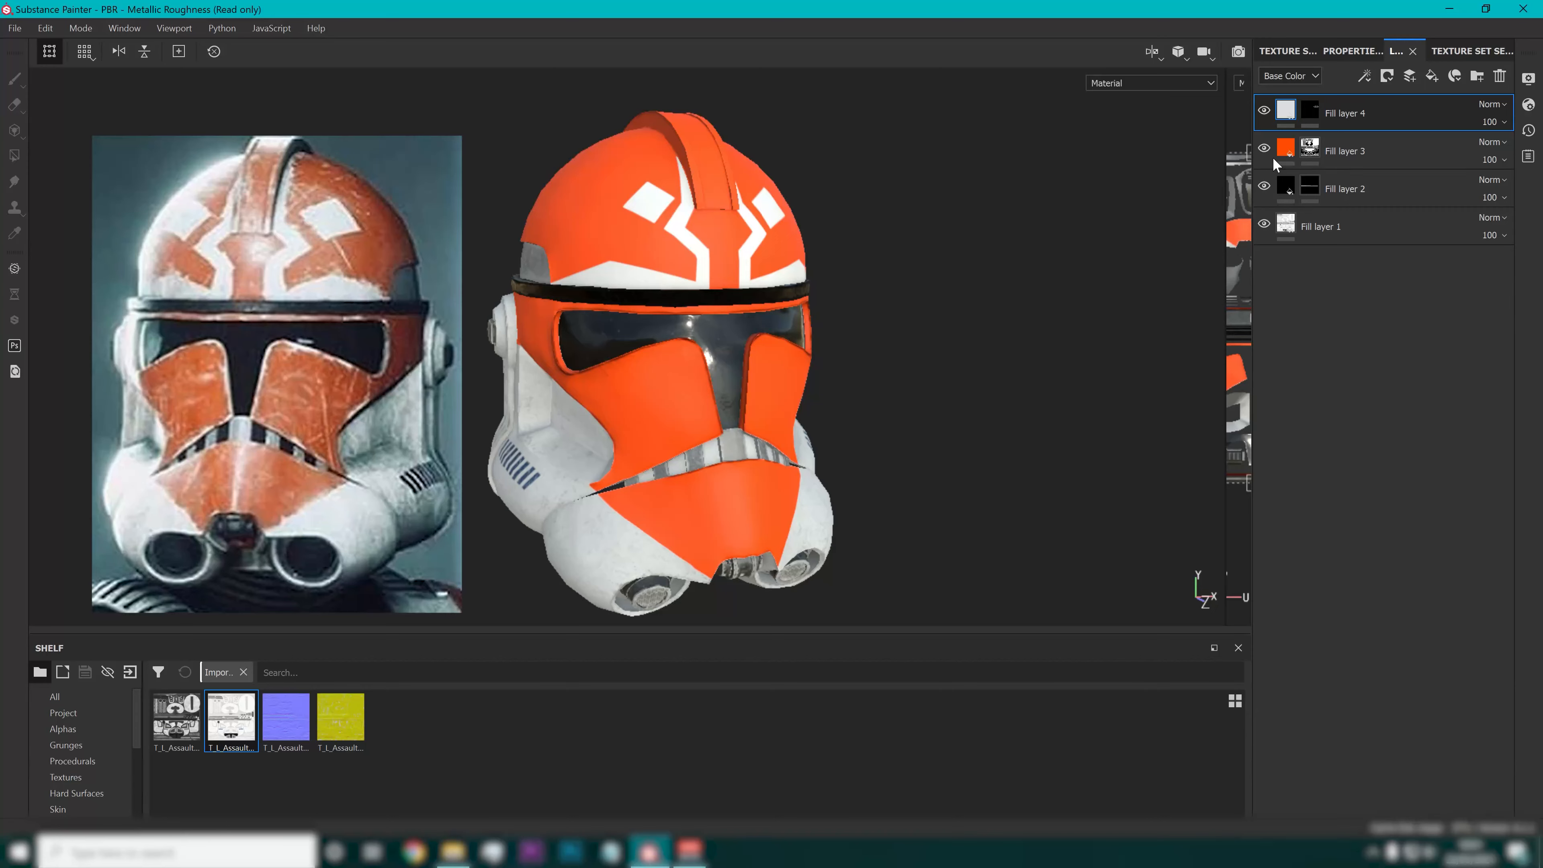
{"action": "left_click", "coordinate": [1353, 52]}
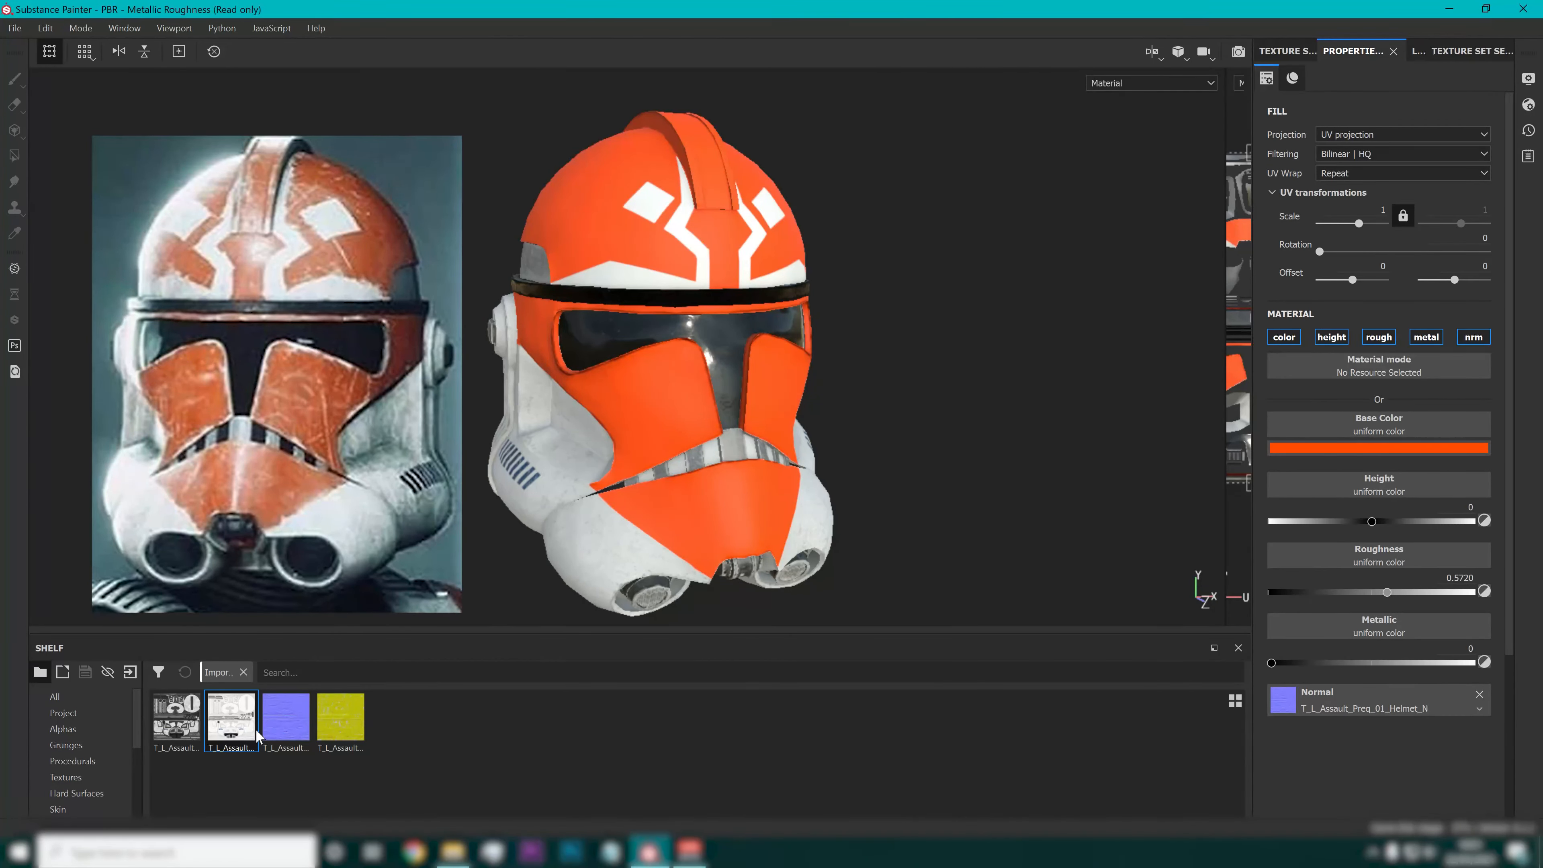
{"action": "left_click_drag", "start_coordinate": [230, 719], "coordinate": [1360, 558]}
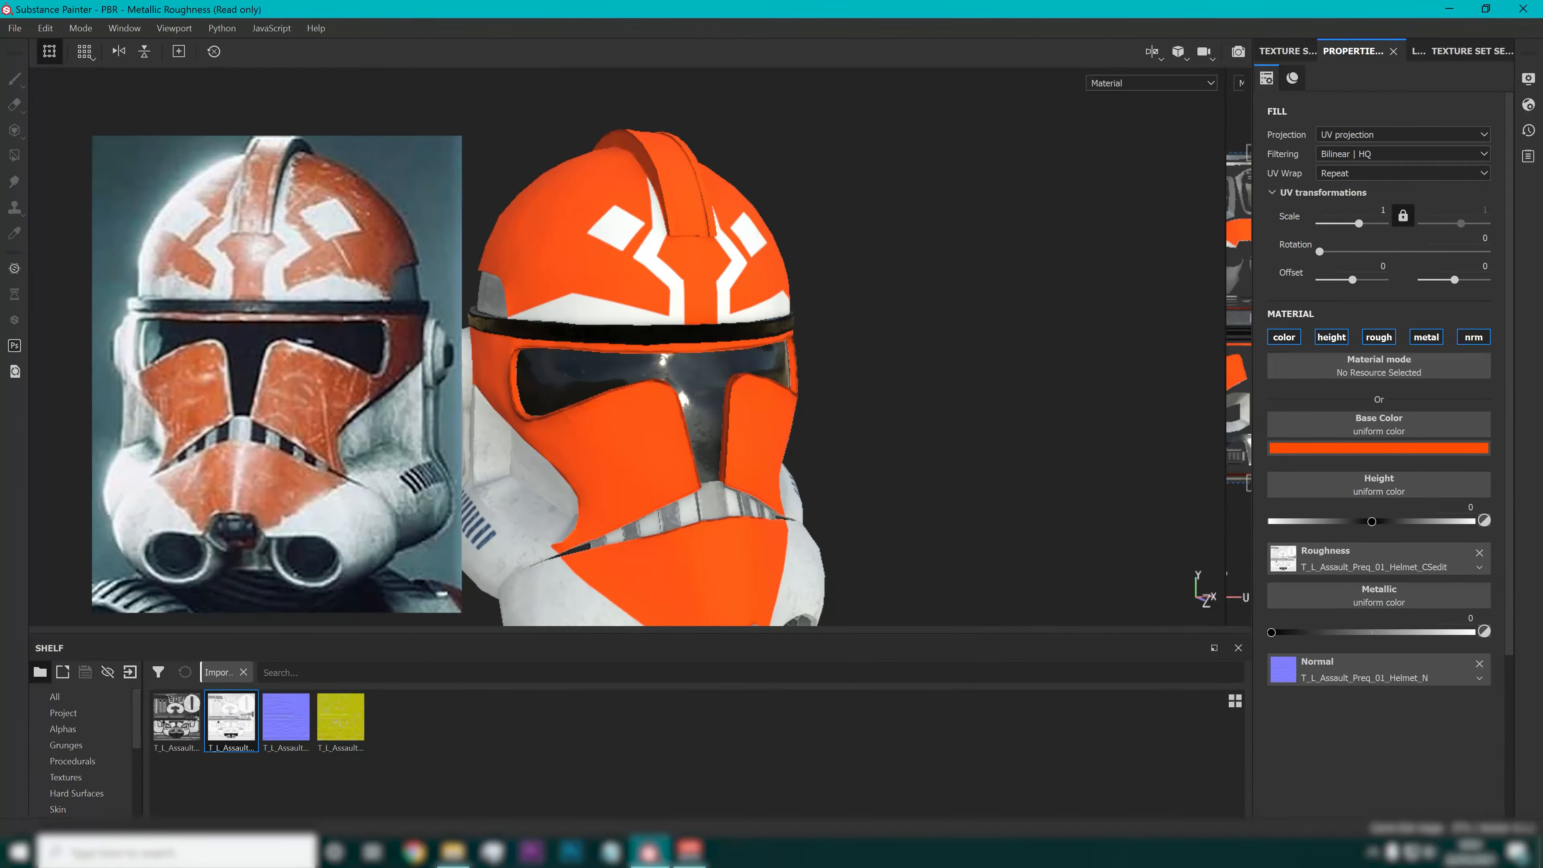
Add a new fill layer above Fill layer 4 and set its base color to pure white.
{"action": "left_click", "coordinate": [1397, 52]}
{"action": "left_click", "coordinate": [1381, 107]}
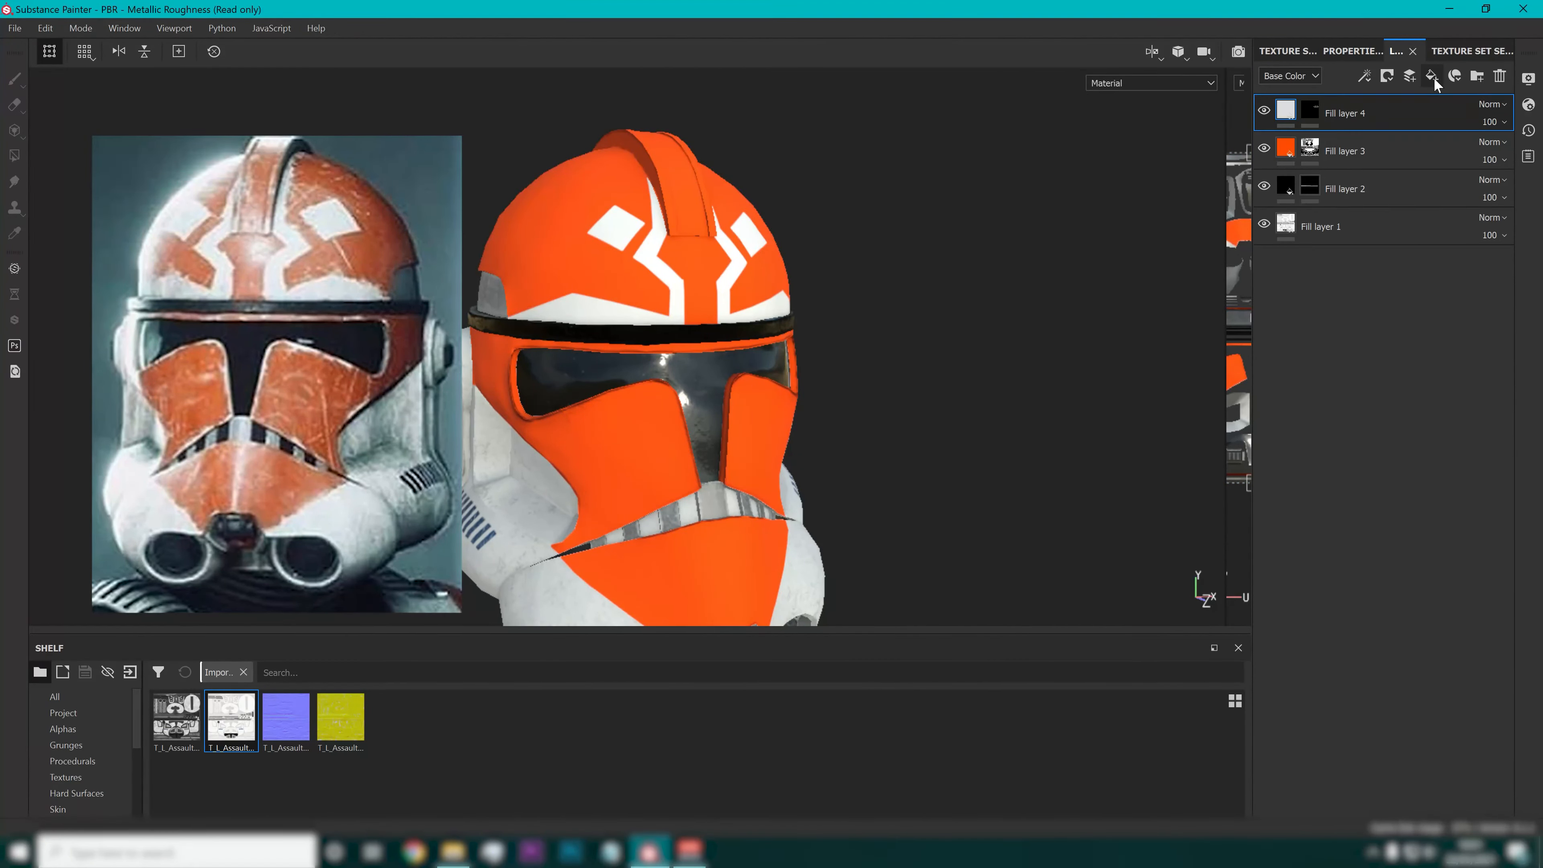
{"action": "left_click", "coordinate": [1432, 76]}
{"action": "left_click", "coordinate": [1353, 51]}
{"action": "left_click", "coordinate": [1319, 447]}
{"action": "left_click_drag", "start_coordinate": [1343, 501], "coordinate": [1275, 393]}
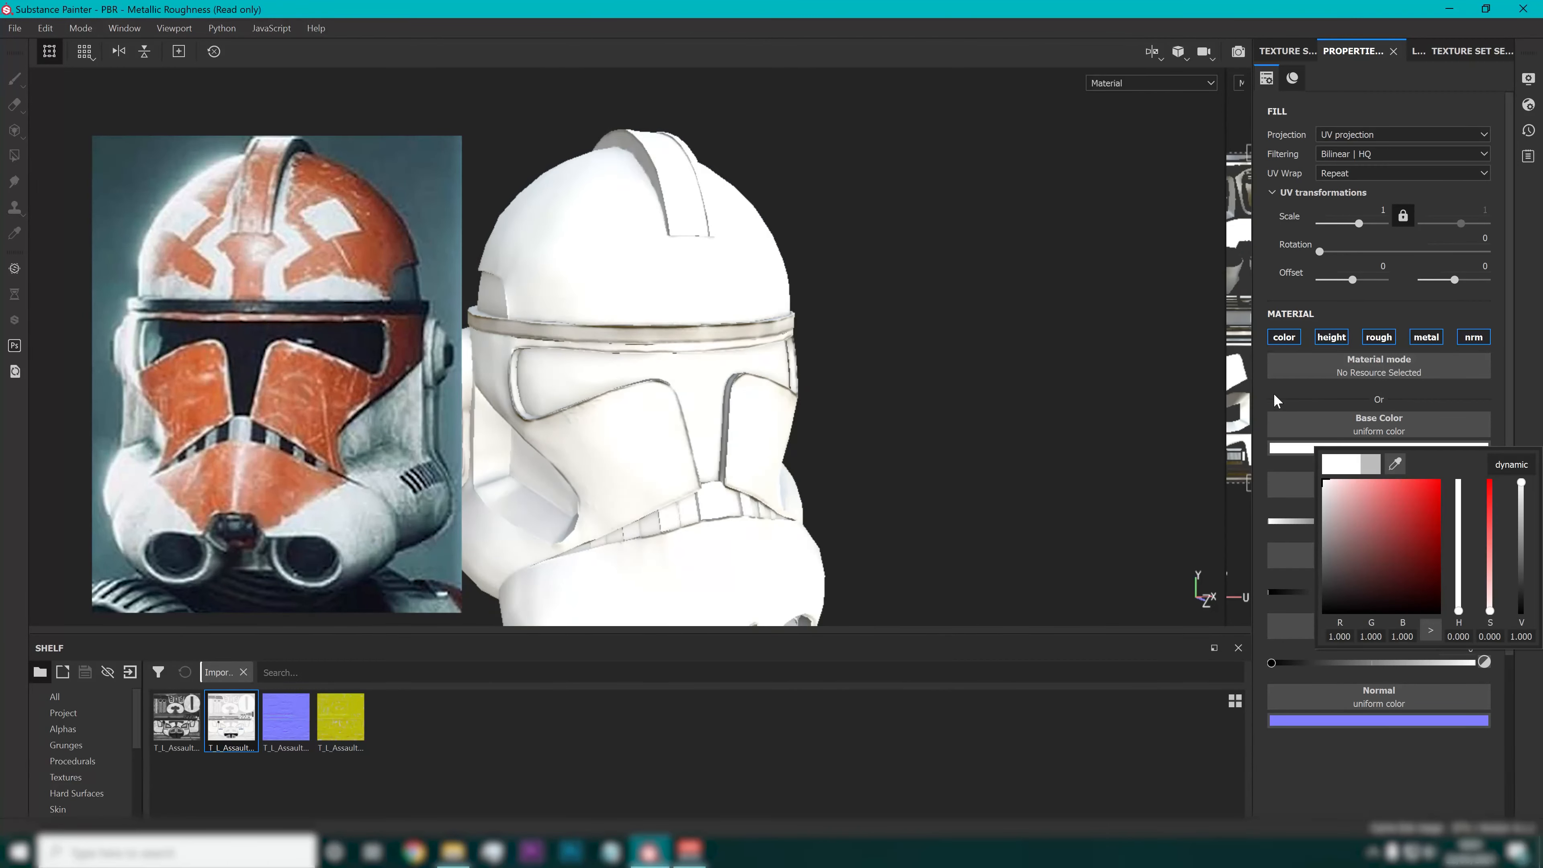
{"action": "left_click", "coordinate": [1299, 393]}
Give the new white fill layer a black mask driven by a Metal Edge Wear generator.
{"action": "left_click", "coordinate": [1417, 52]}
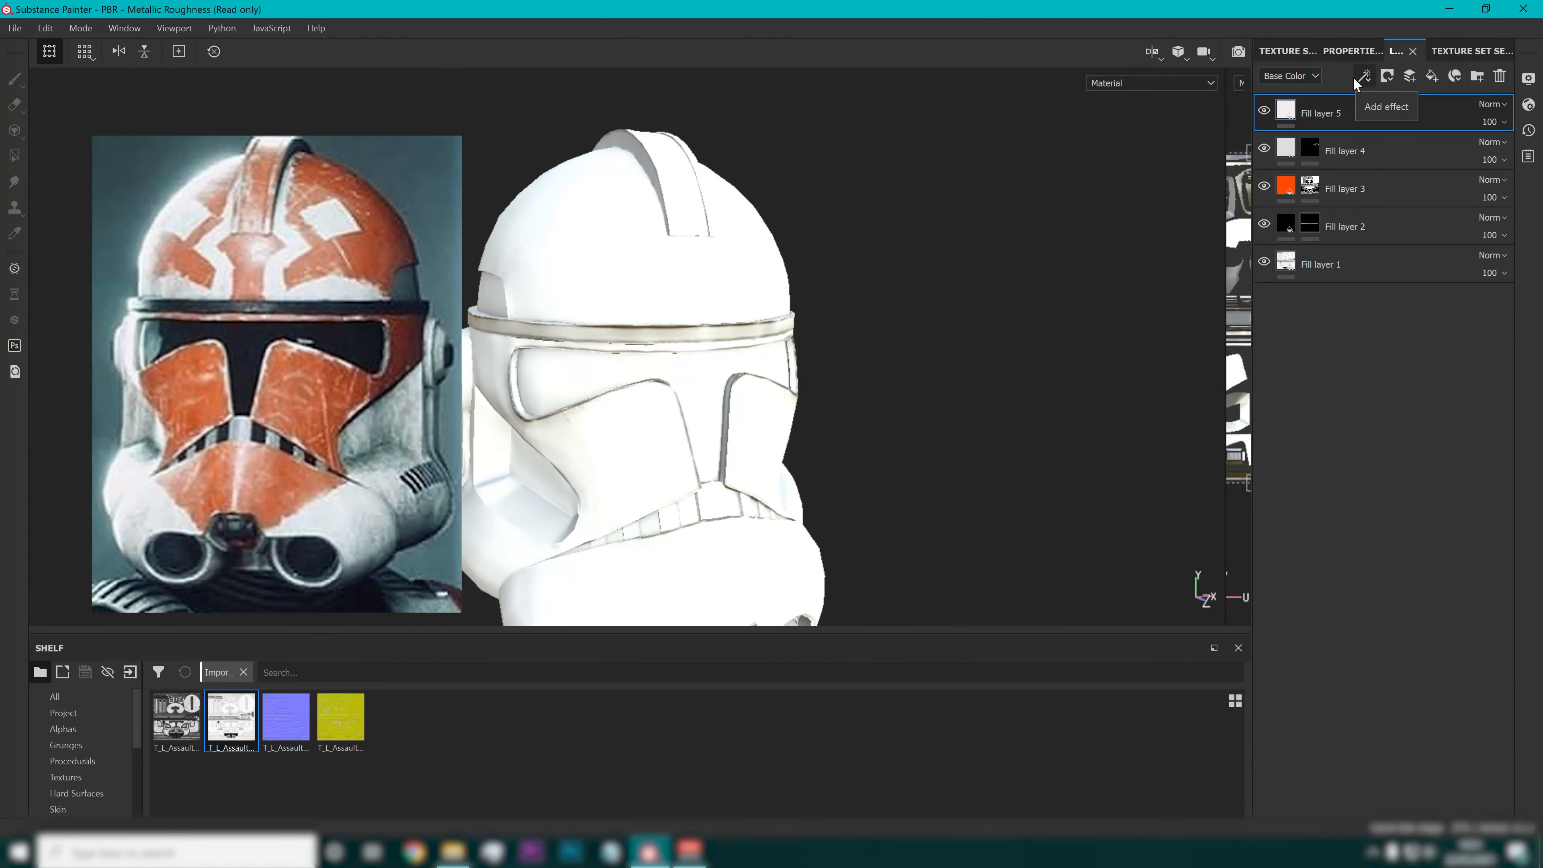
{"action": "right_click", "coordinate": [1322, 115]}
{"action": "left_click", "coordinate": [1345, 146]}
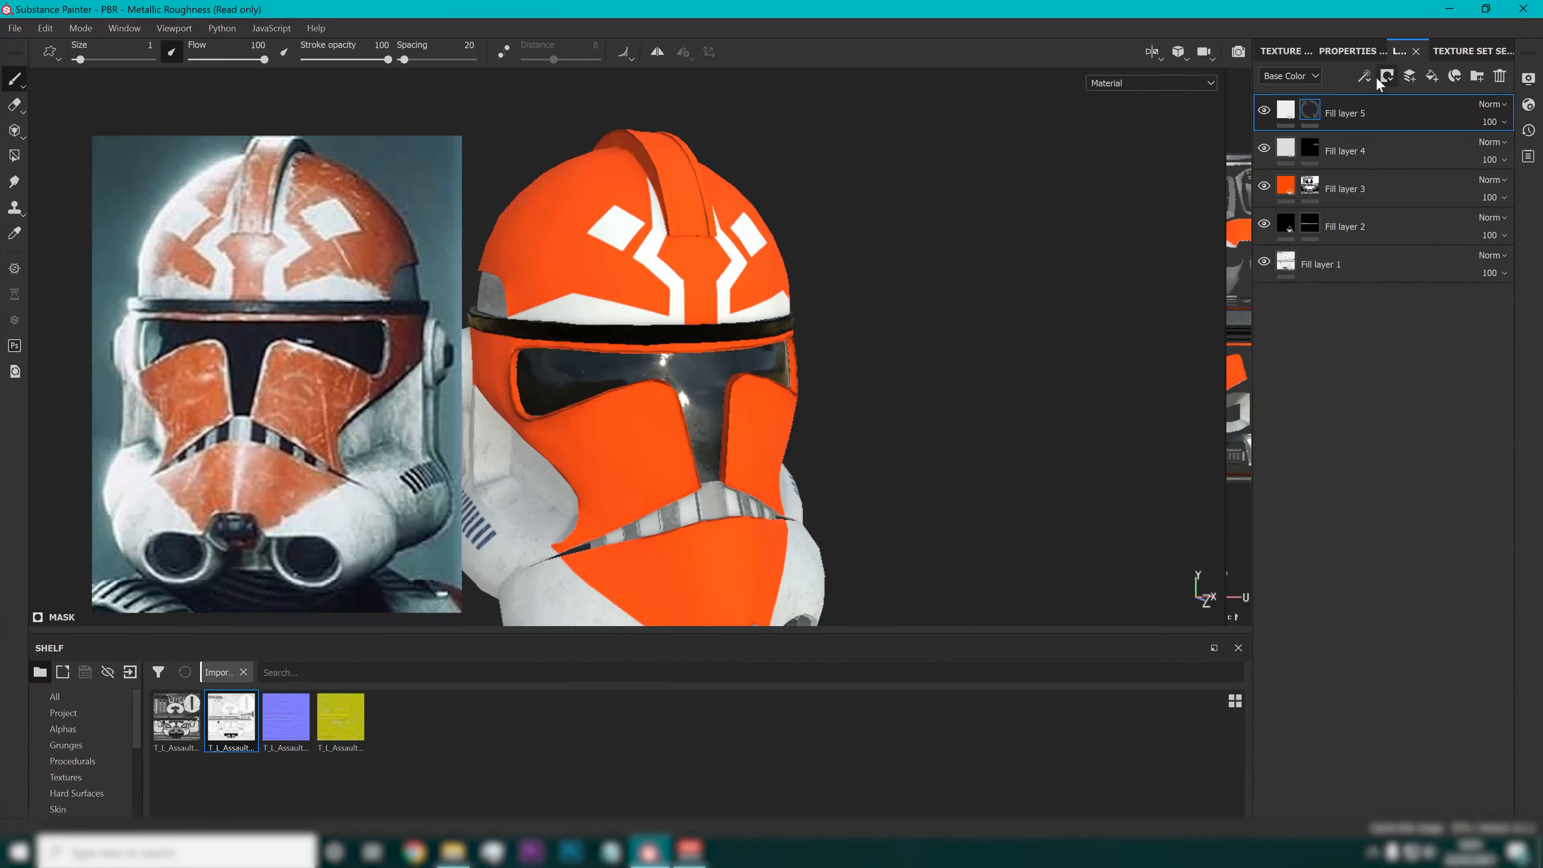
{"action": "left_click", "coordinate": [1381, 105]}
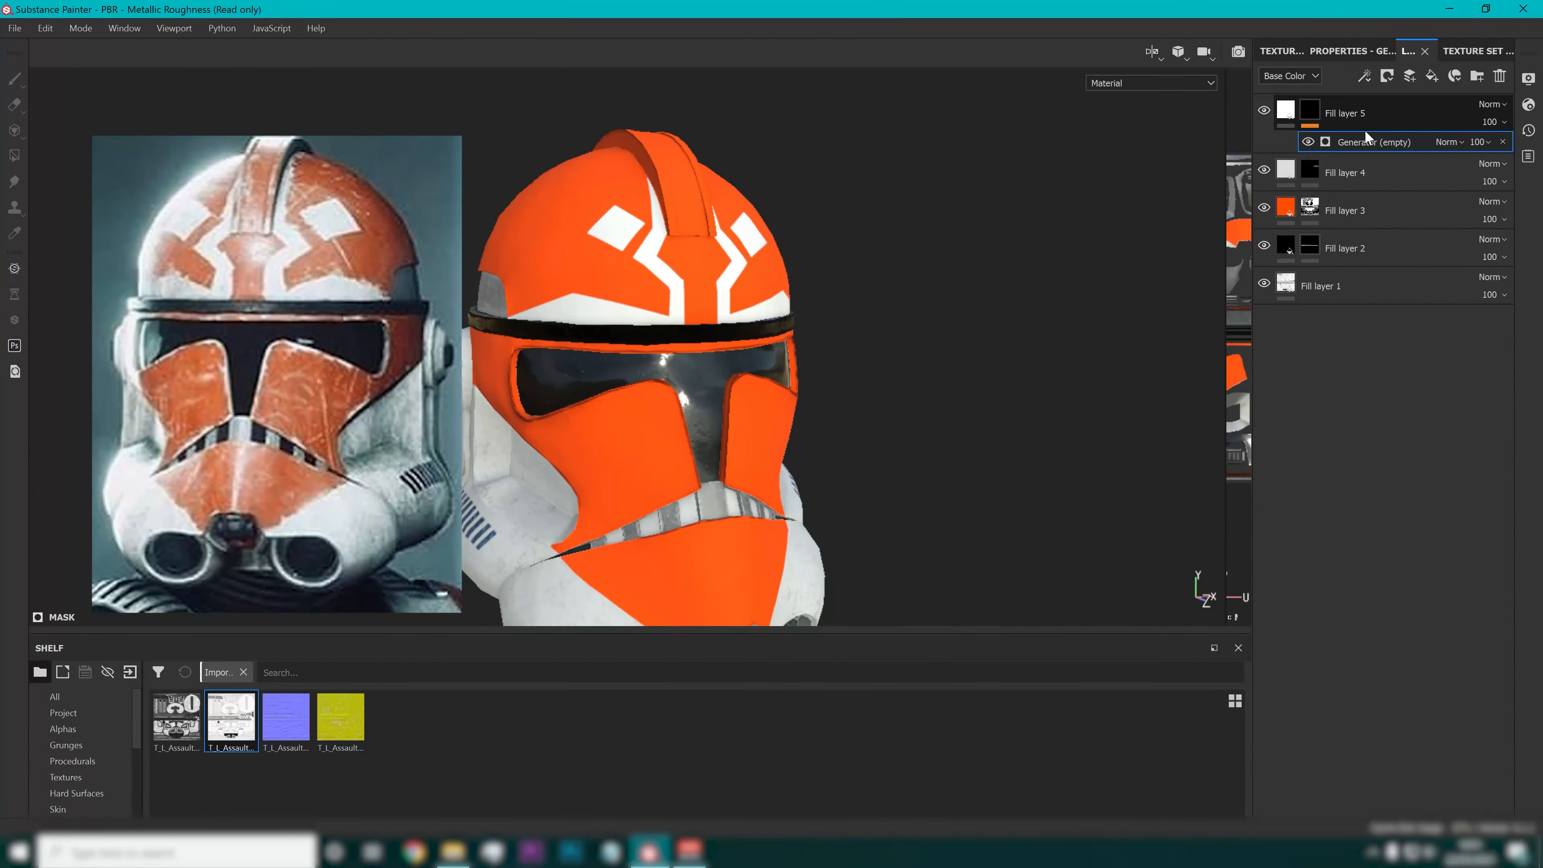
{"action": "left_click", "coordinate": [1354, 51]}
{"action": "left_click", "coordinate": [1442, 109]}
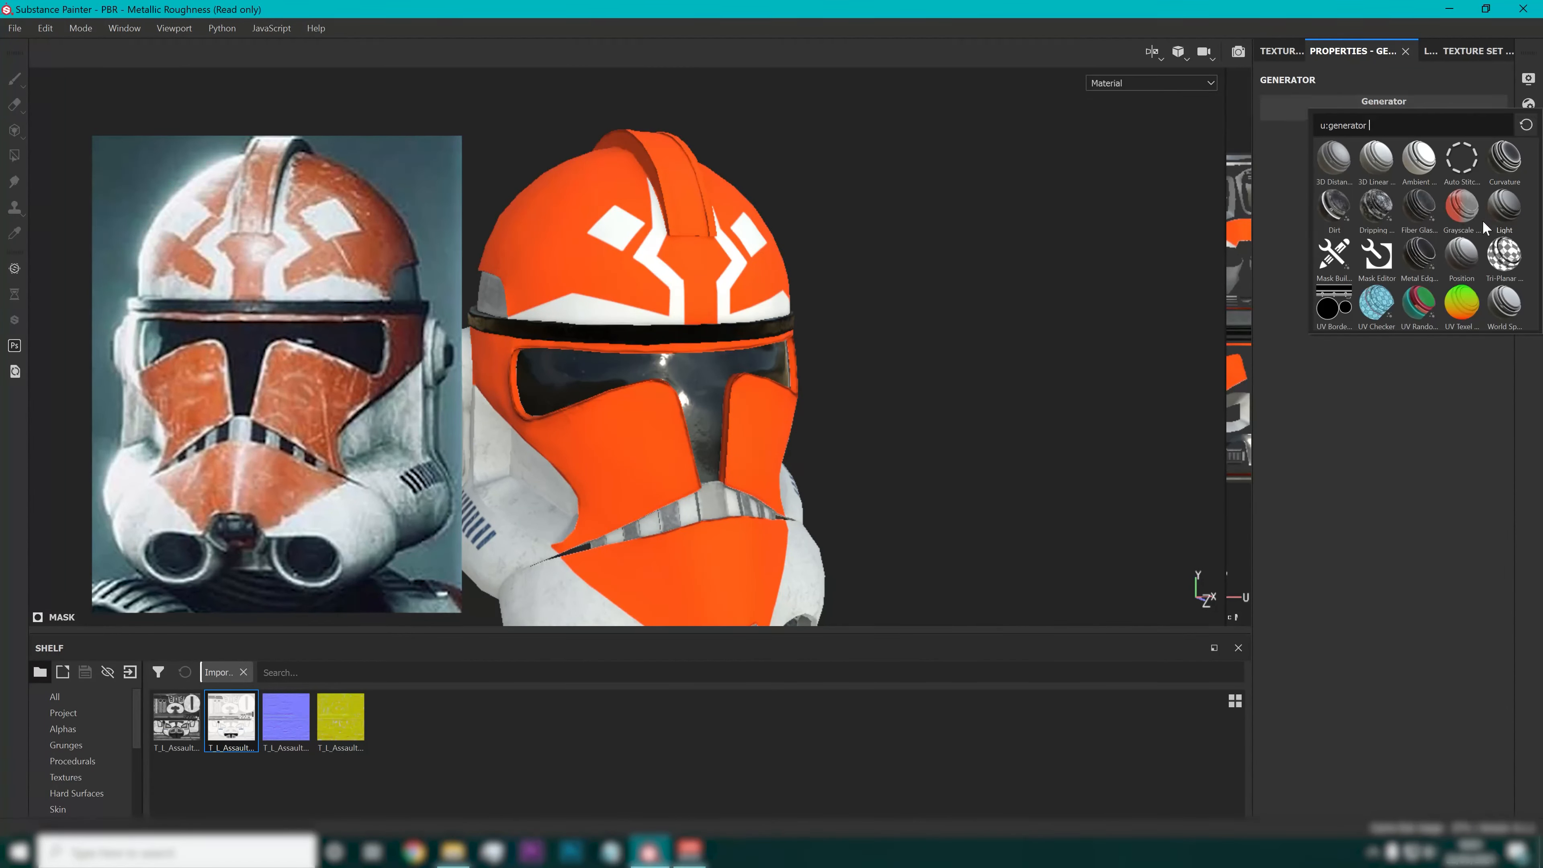
{"action": "left_click", "coordinate": [1416, 264]}
{"action": "left_click_drag", "start_coordinate": [766, 304], "coordinate": [717, 292], "text": "alt"}
Try the white wear layer beneath Fill layer 4, and move it back to the top of the stack.
{"action": "left_click", "coordinate": [1431, 51]}
{"action": "left_click_drag", "start_coordinate": [1361, 113], "coordinate": [1358, 189]}
{"action": "left_click_drag", "start_coordinate": [899, 212], "coordinate": [793, 192], "text": "alt"}
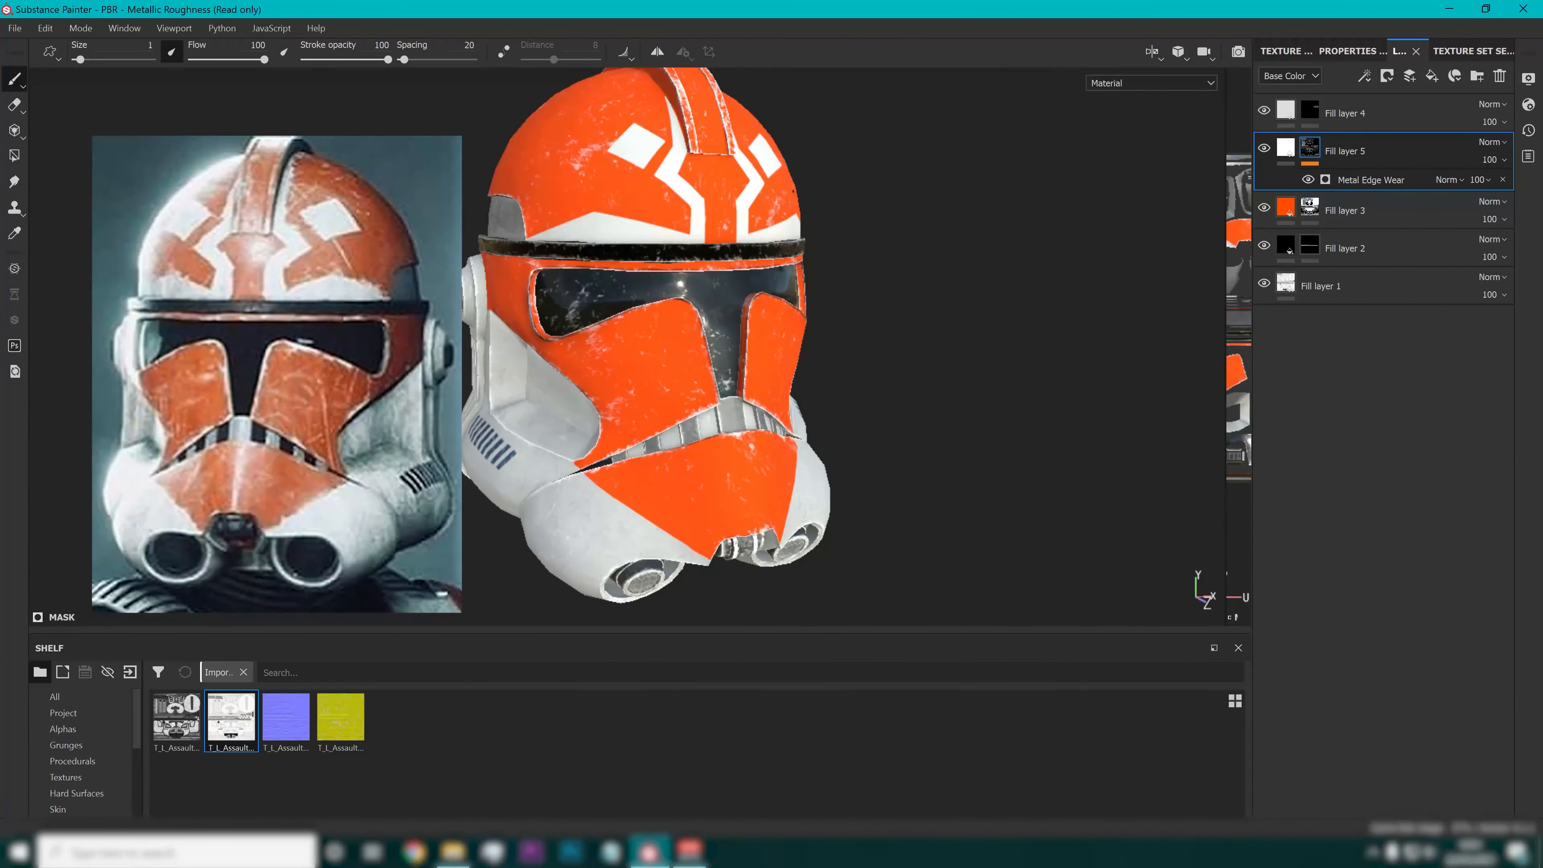
{"action": "left_click_drag", "start_coordinate": [1464, 169], "coordinate": [1332, 129]}
Set the Metal Edge Wear generator's Wear Level to 0.6 and Wear Contrast to 0.53.
{"action": "left_click", "coordinate": [1335, 133]}
{"action": "left_click", "coordinate": [1341, 54]}
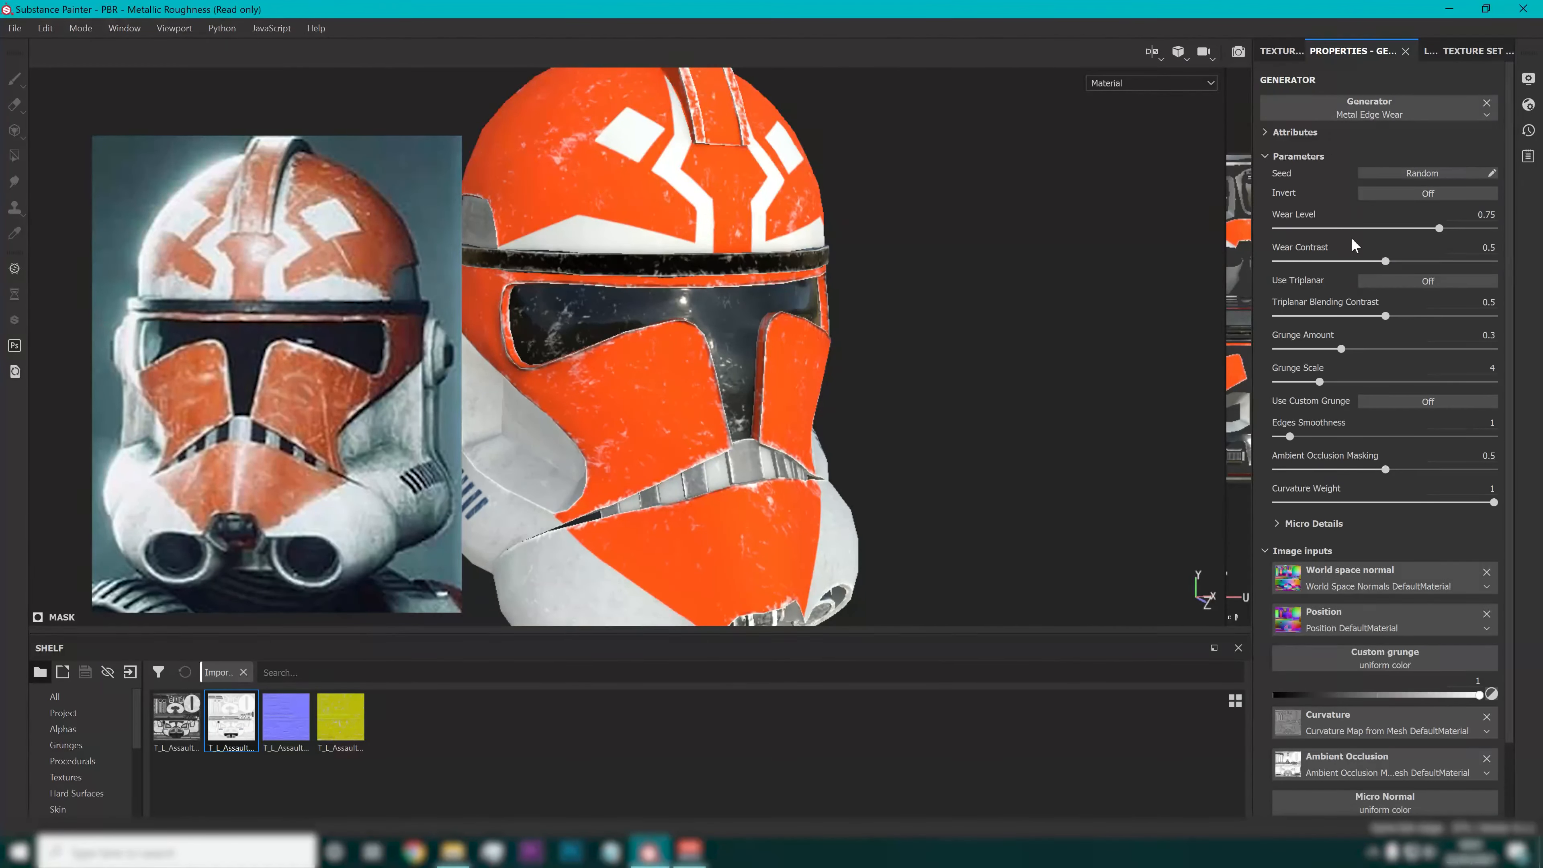
{"action": "left_click_drag", "start_coordinate": [1413, 226], "coordinate": [1344, 266]}
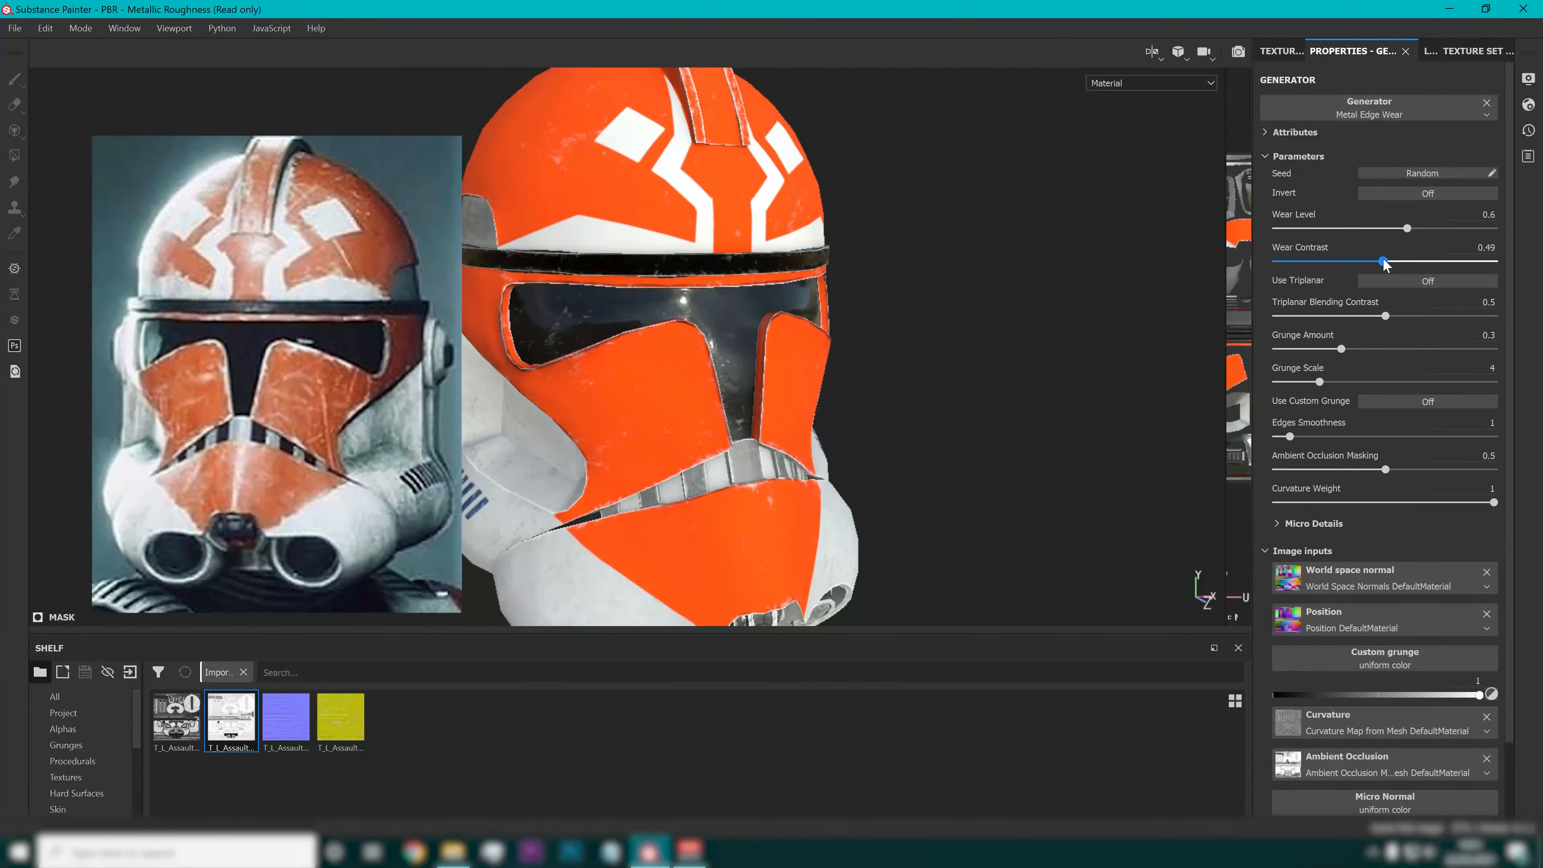
{"action": "left_click", "coordinate": [1392, 260]}
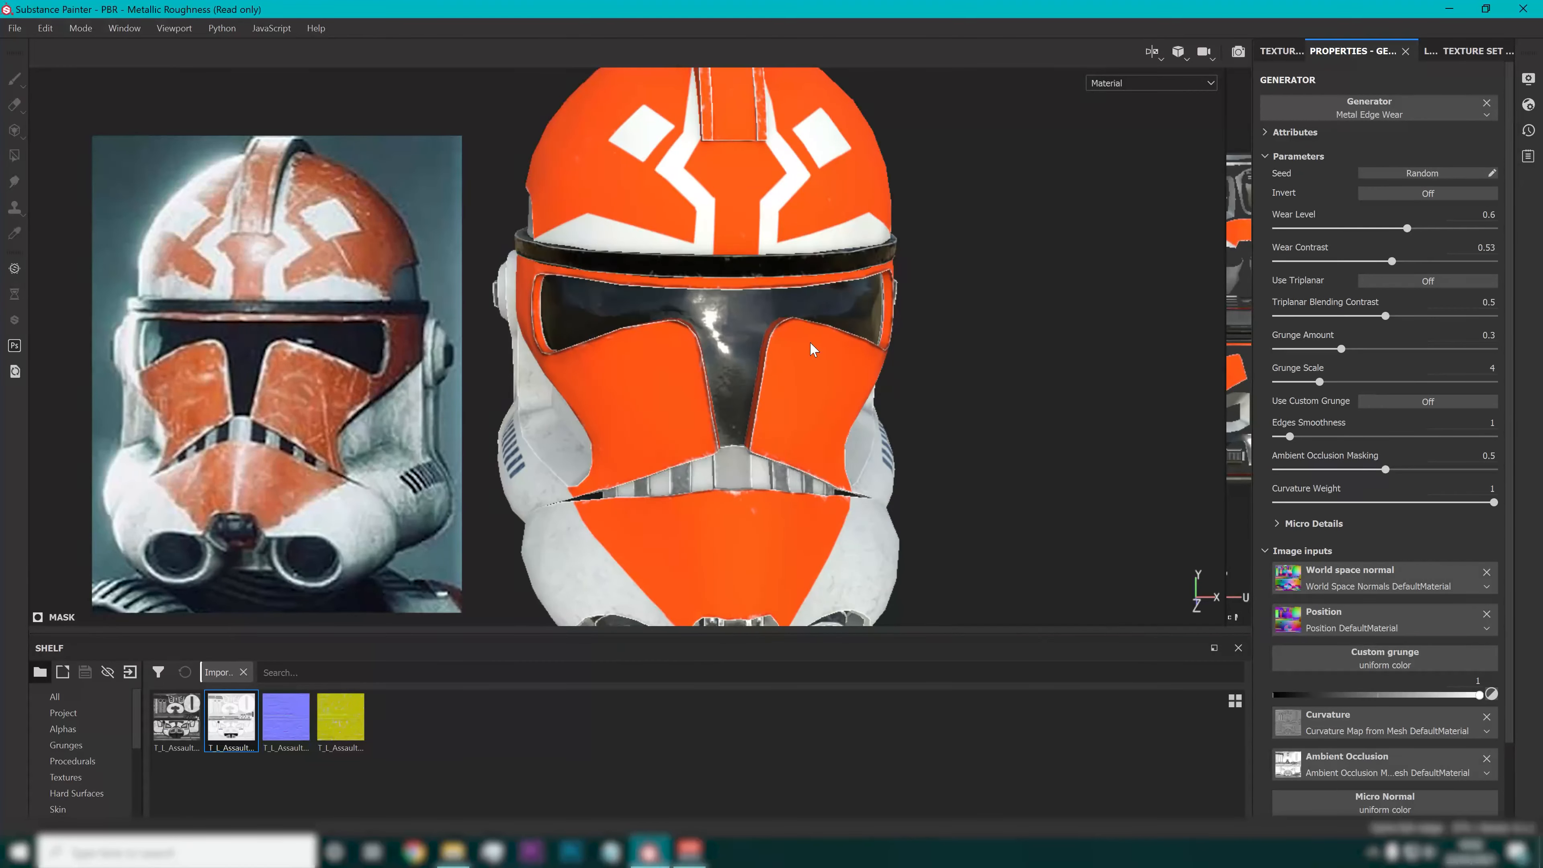
Inspect the edge wear around the visor, cheeks and dome, and raise the generator's Wear Level slightly.
{"action": "scroll", "coordinate": [814, 350], "scroll_direction": "up", "scroll_amount": 6}
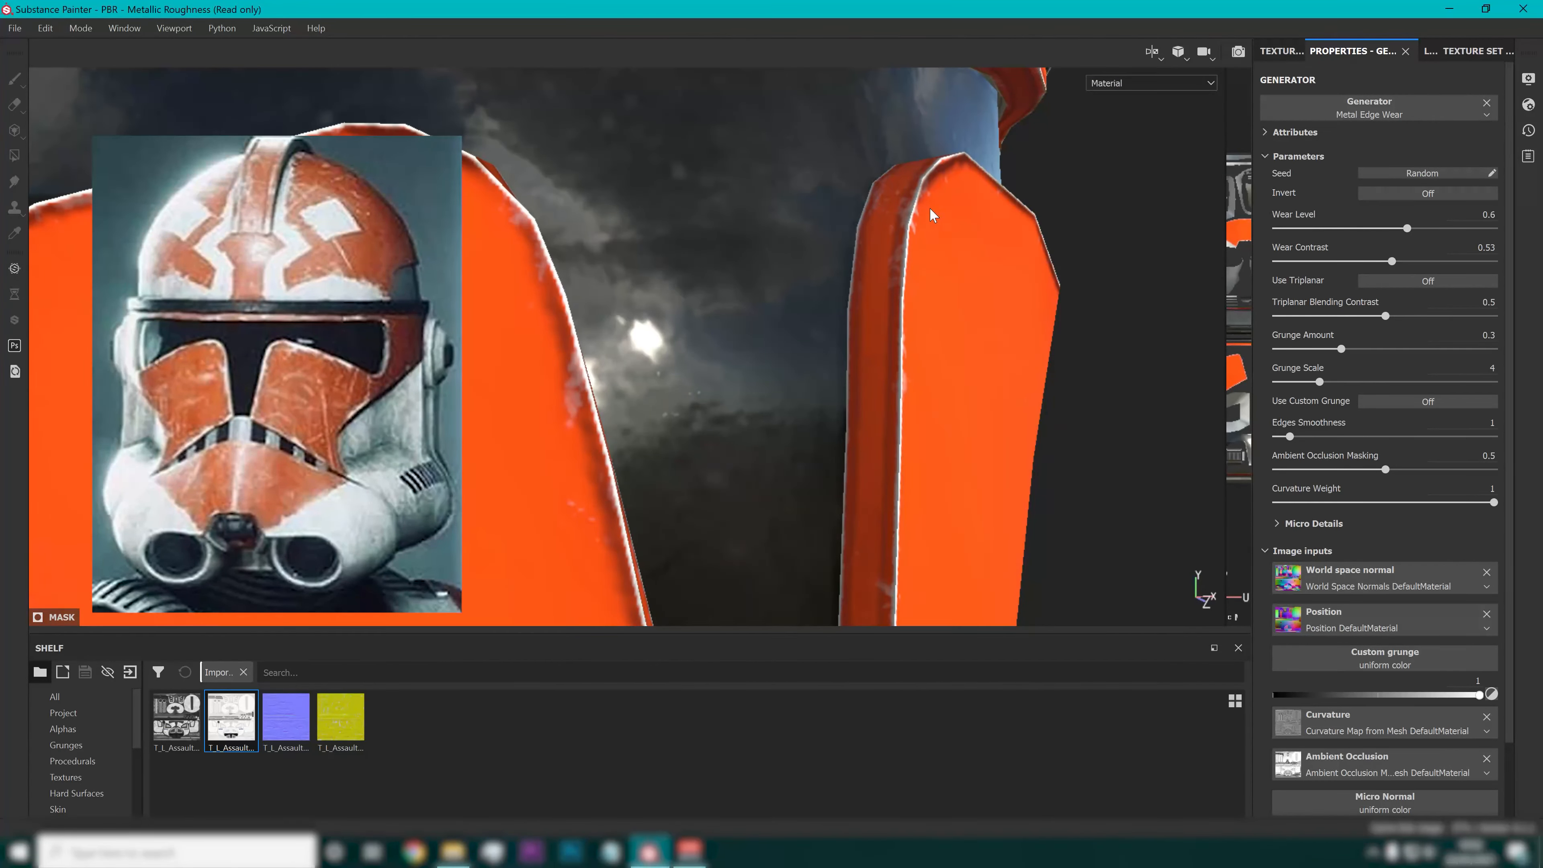
{"action": "scroll", "coordinate": [611, 192], "scroll_direction": "down", "scroll_amount": 8}
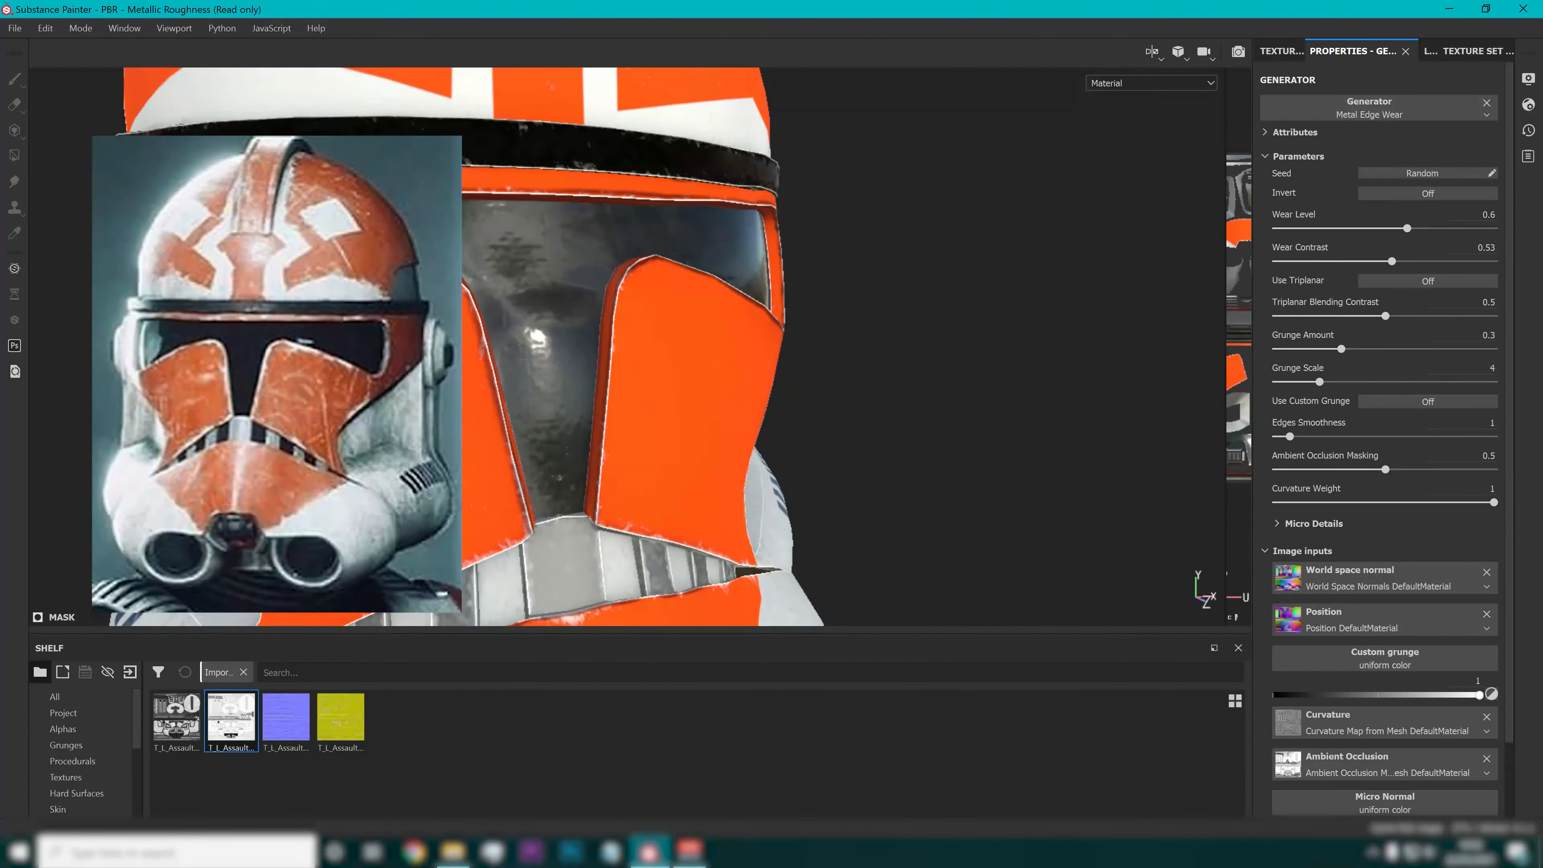
{"action": "middle_click_drag", "start_coordinate": [611, 189], "coordinate": [579, 294], "text": "alt"}
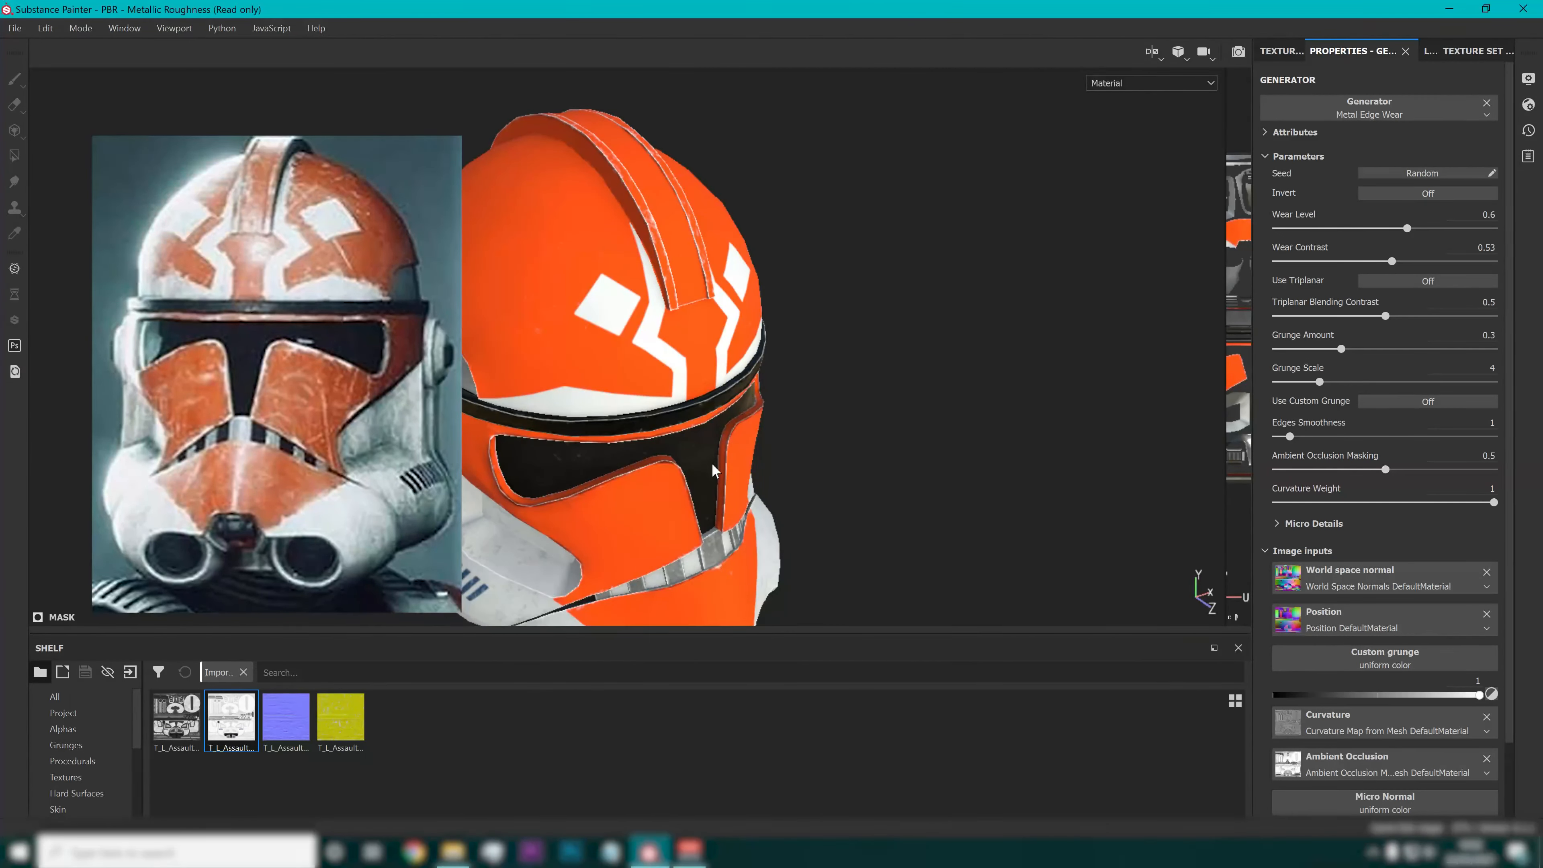
{"action": "left_click_drag", "start_coordinate": [713, 467], "coordinate": [780, 416], "text": "alt"}
{"action": "right_click_drag", "start_coordinate": [486, 426], "coordinate": [490, 384], "text": "alt"}
{"action": "left_click_drag", "start_coordinate": [490, 384], "coordinate": [734, 270], "text": "alt"}
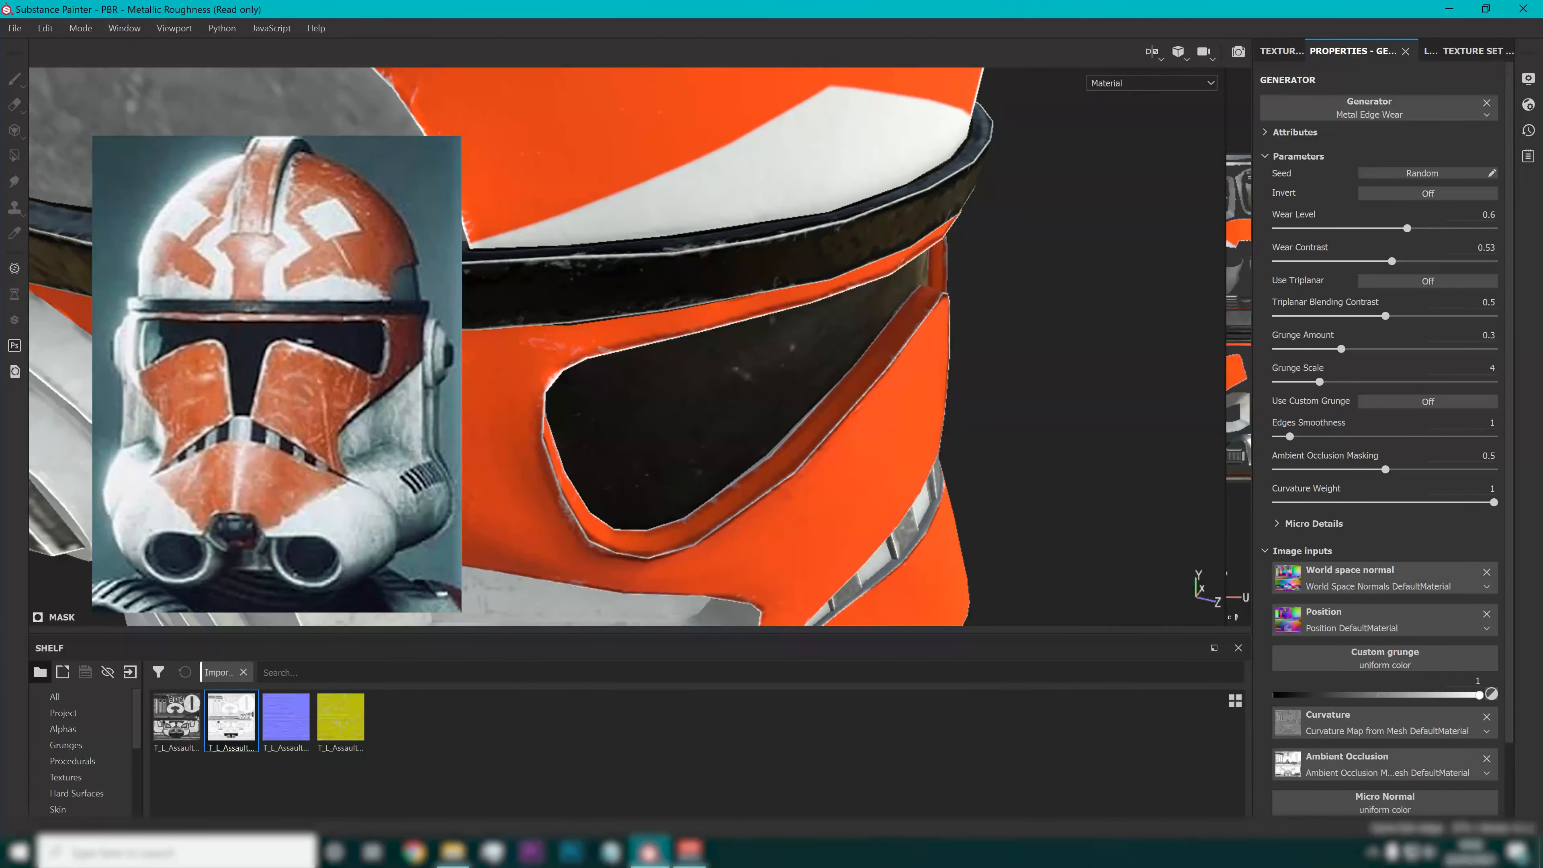
{"action": "left_click_drag", "start_coordinate": [783, 261], "coordinate": [523, 205], "text": "alt"}
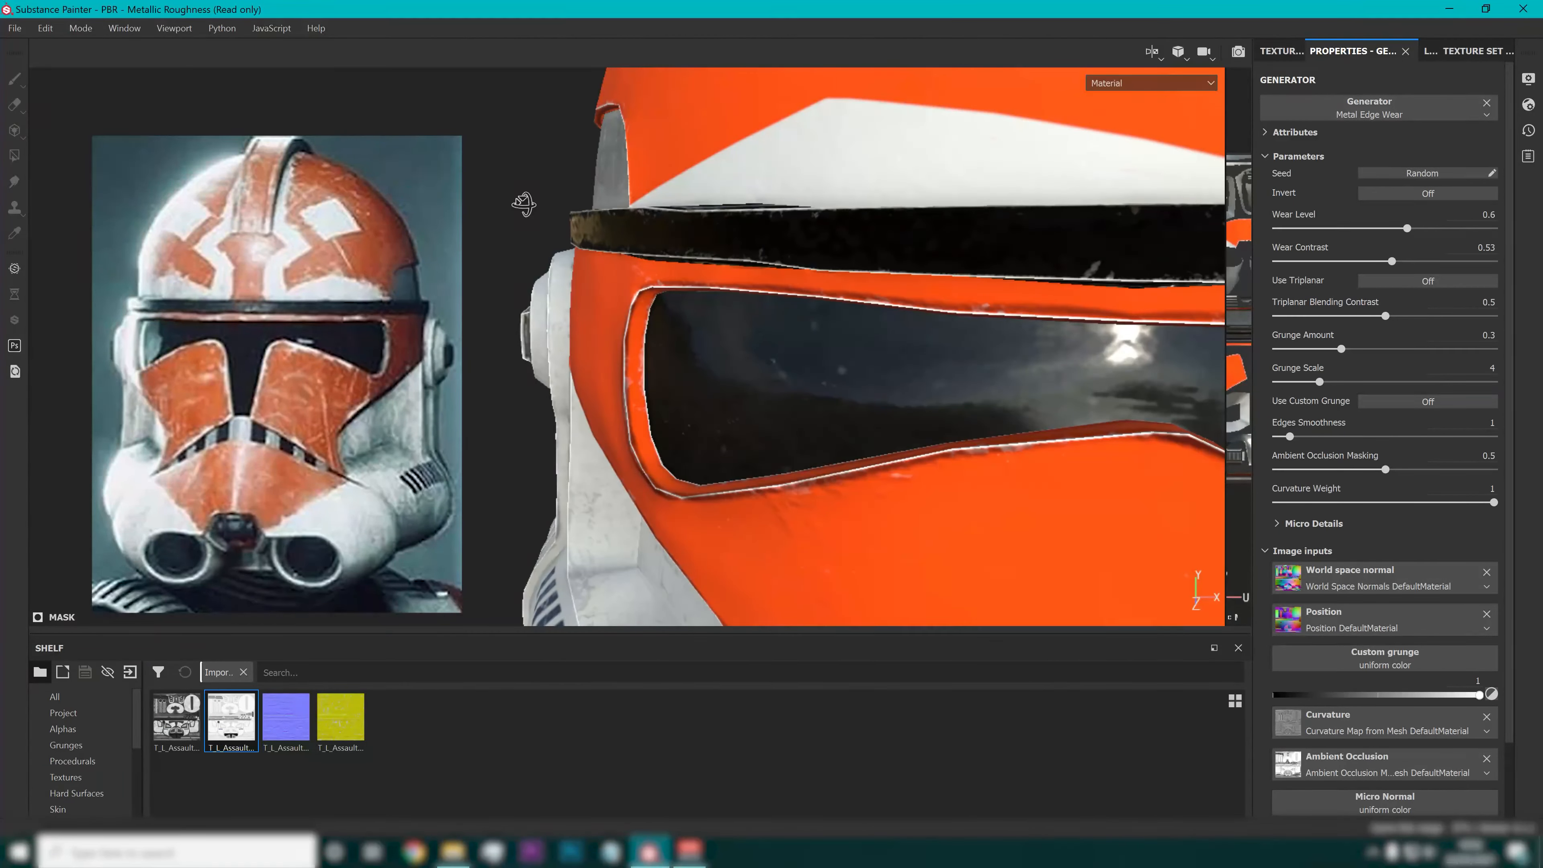
{"action": "scroll", "coordinate": [826, 295], "scroll_direction": "down", "scroll_amount": 6}
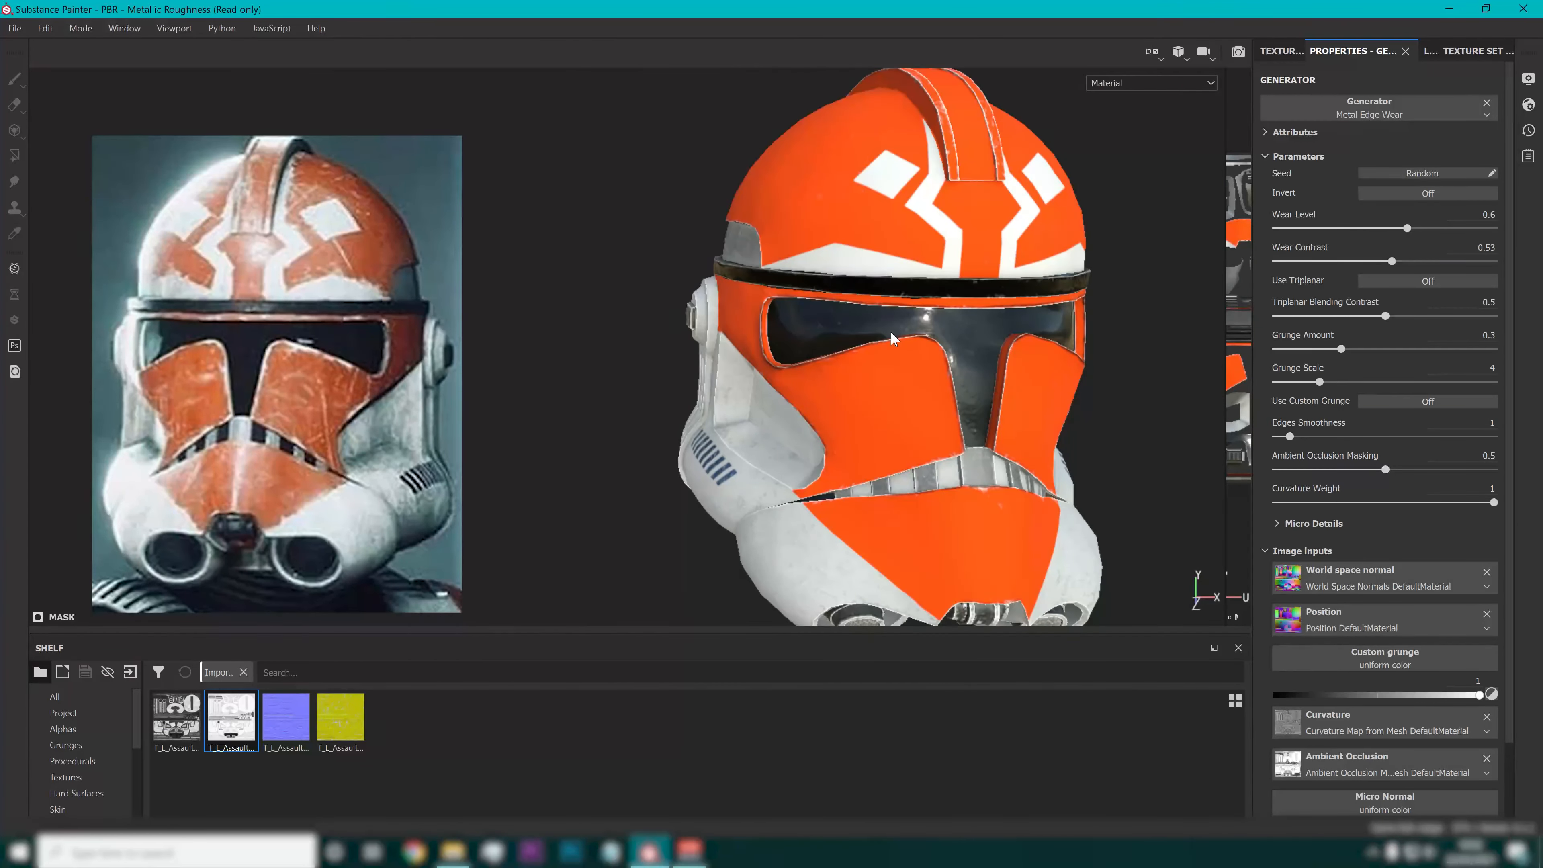
{"action": "middle_click_drag", "start_coordinate": [889, 333], "coordinate": [723, 299], "text": "alt"}
{"action": "left_click_drag", "start_coordinate": [723, 298], "coordinate": [855, 307], "text": "alt"}
{"action": "middle_click_drag", "start_coordinate": [856, 307], "coordinate": [795, 358], "text": "alt"}
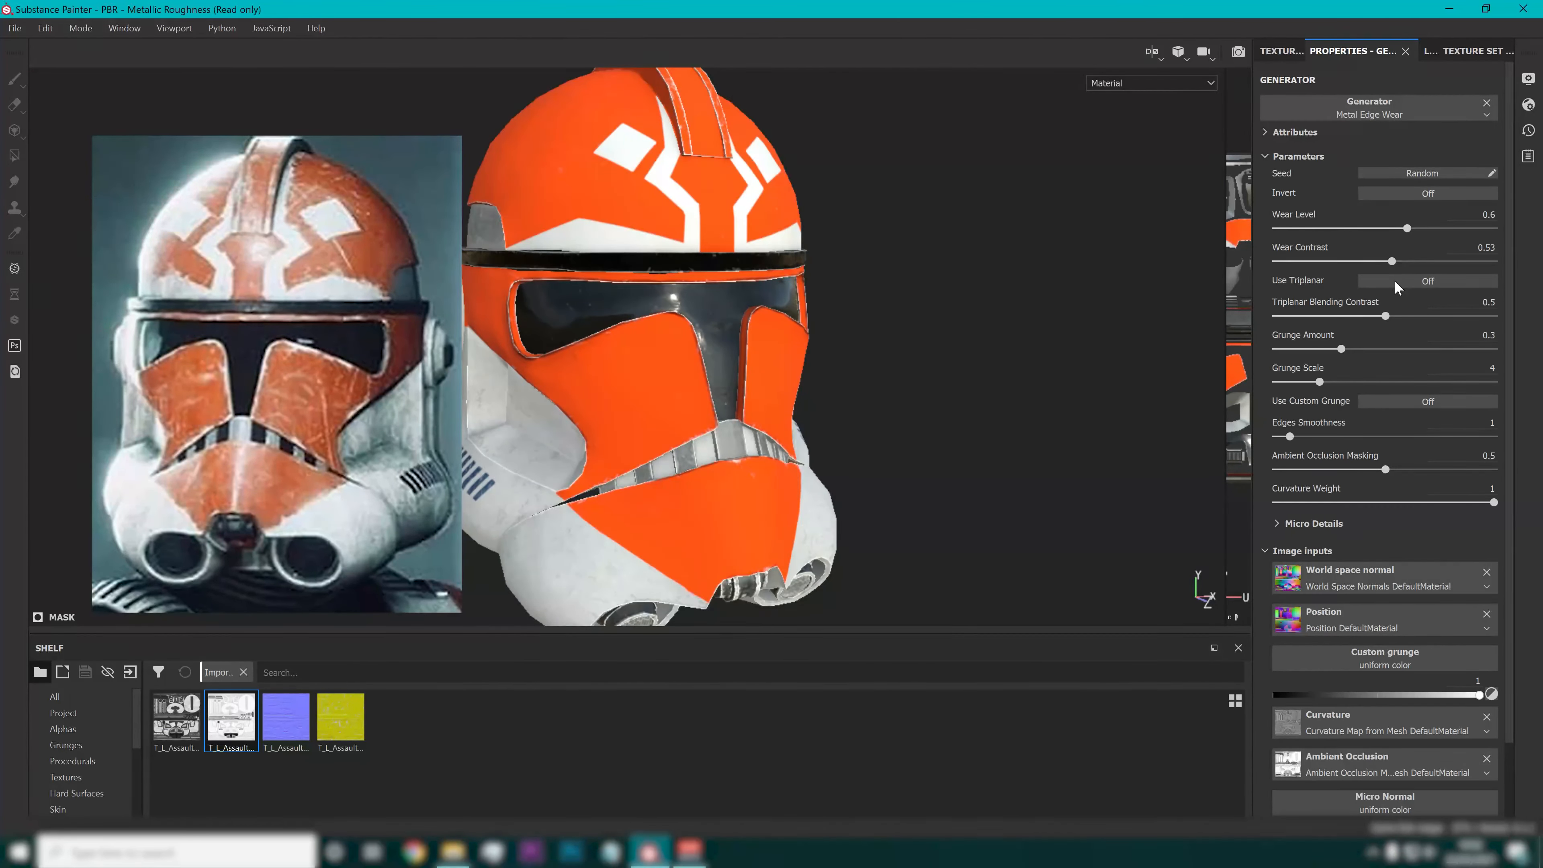
{"action": "left_click_drag", "start_coordinate": [1409, 231], "coordinate": [1416, 232]}
Replace Fill layer 3's roughness map with the Grunge Scratches Dirty texture.
{"action": "left_click", "coordinate": [1408, 51]}
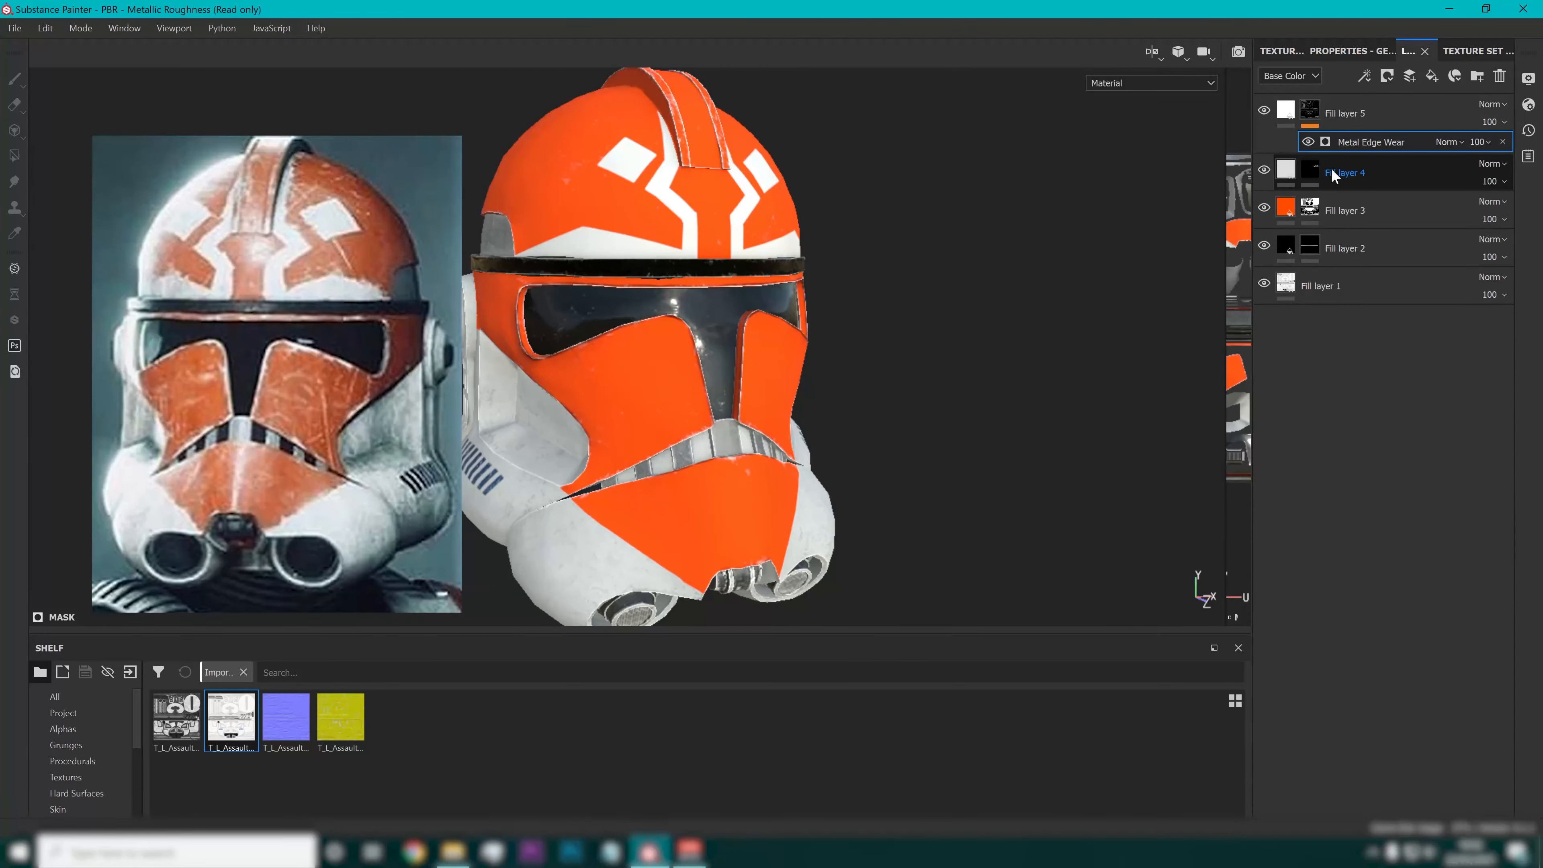
{"action": "mouse_move", "coordinate": [1294, 211]}
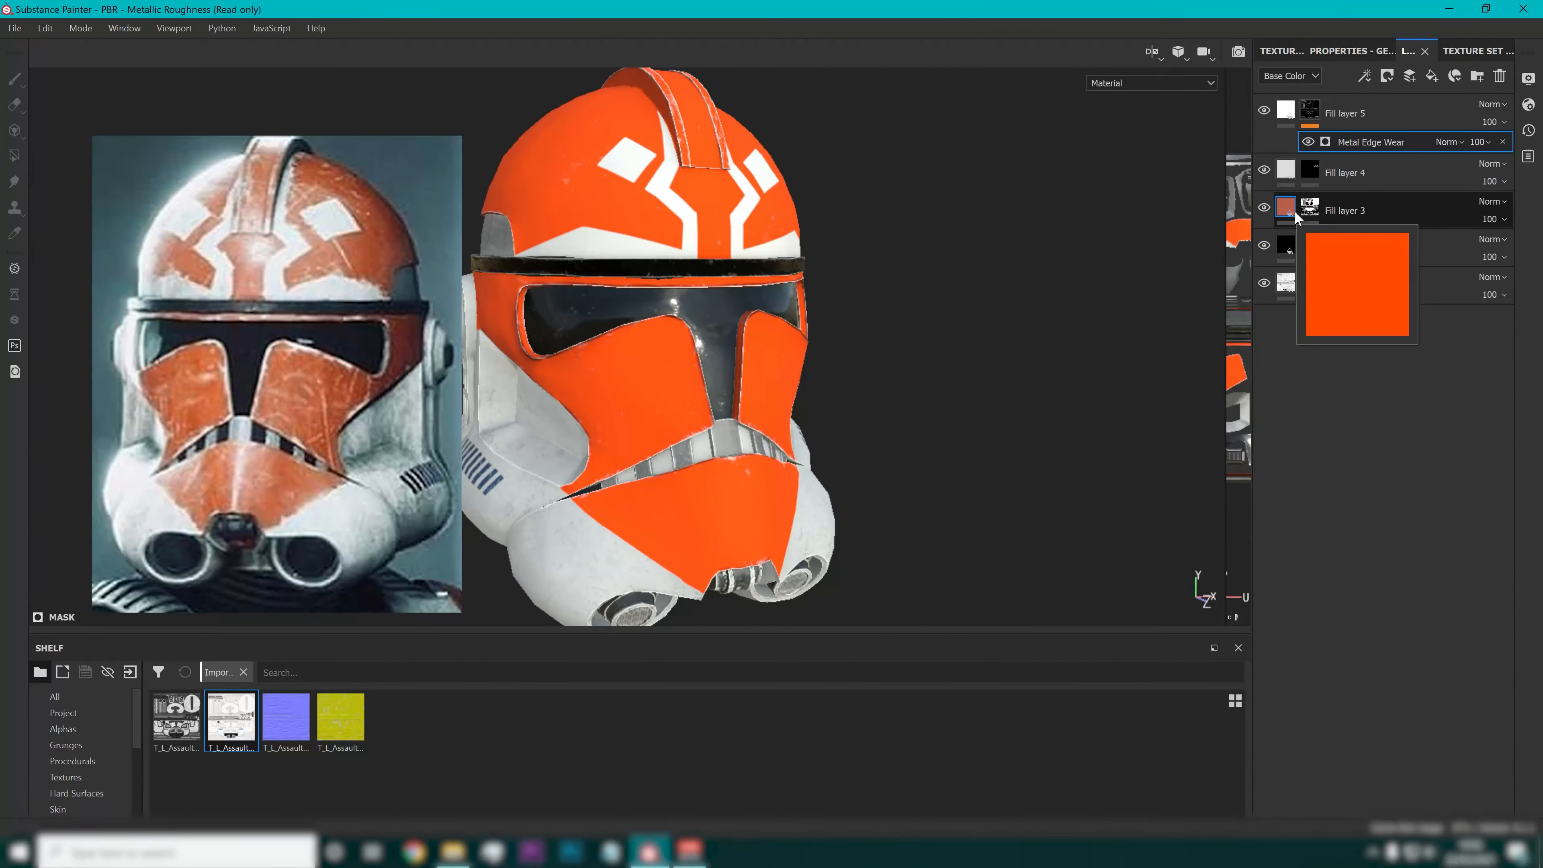
{"action": "left_click", "coordinate": [1294, 210]}
{"action": "left_click", "coordinate": [1343, 52]}
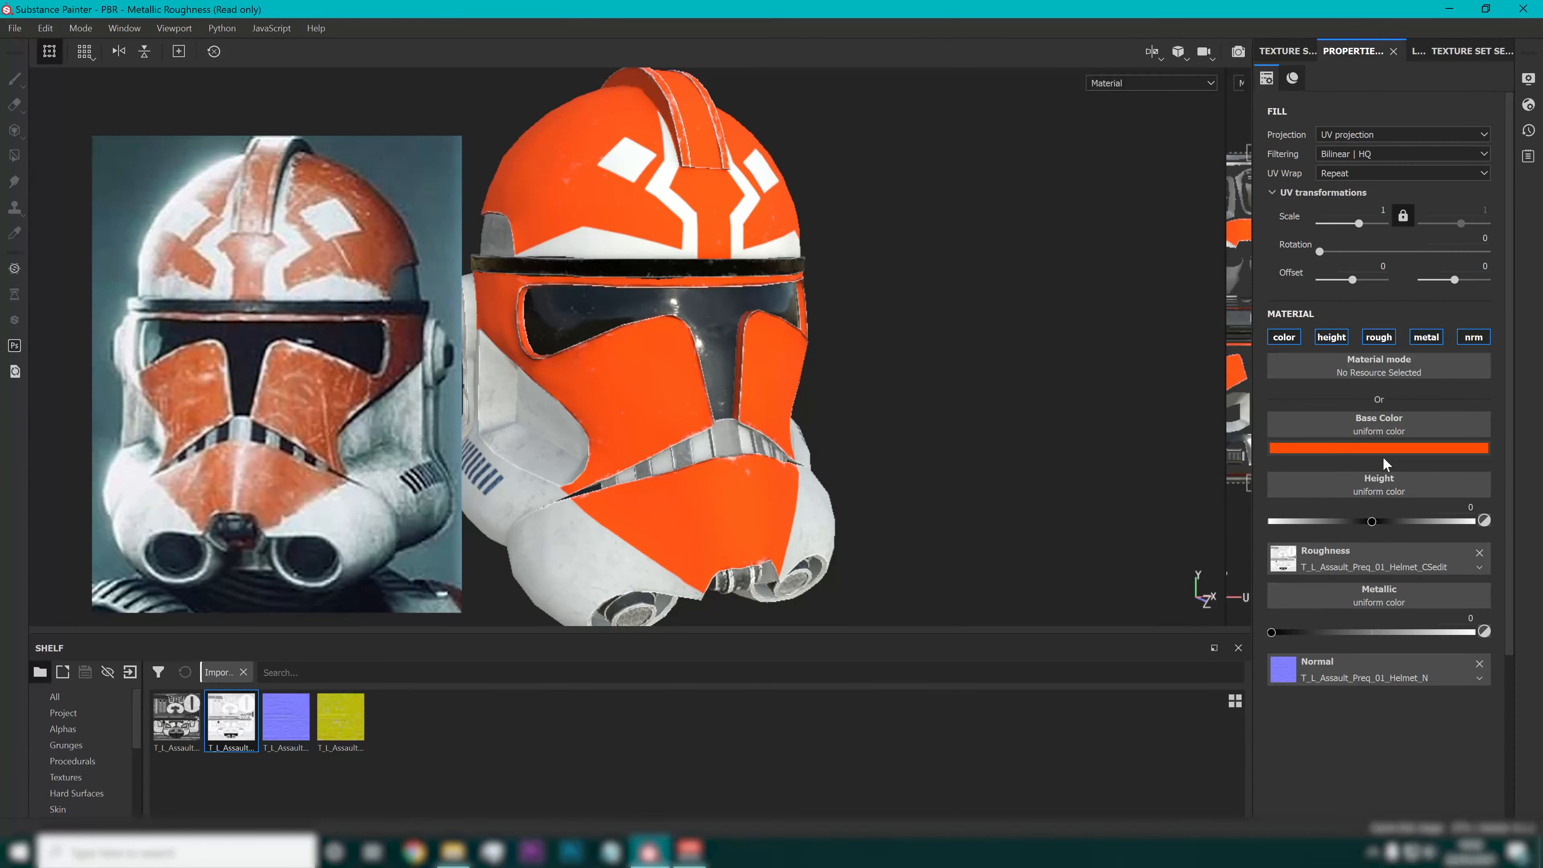
{"action": "left_click", "coordinate": [1479, 553]}
{"action": "left_click", "coordinate": [1360, 554]}
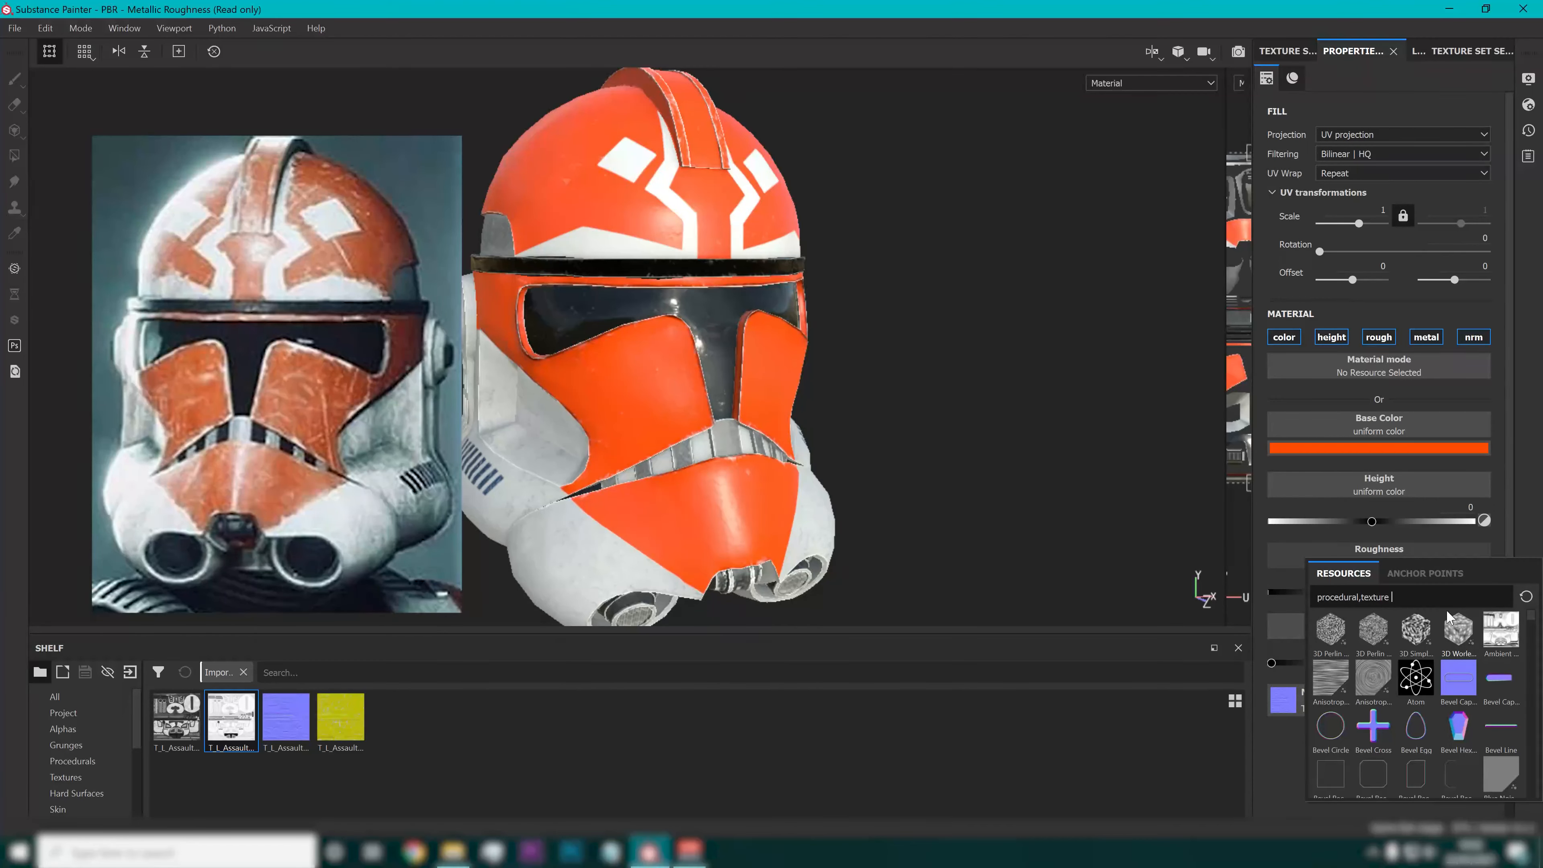
{"action": "key", "text": "ctrl+a"}
{"action": "type", "text": "grunge"}
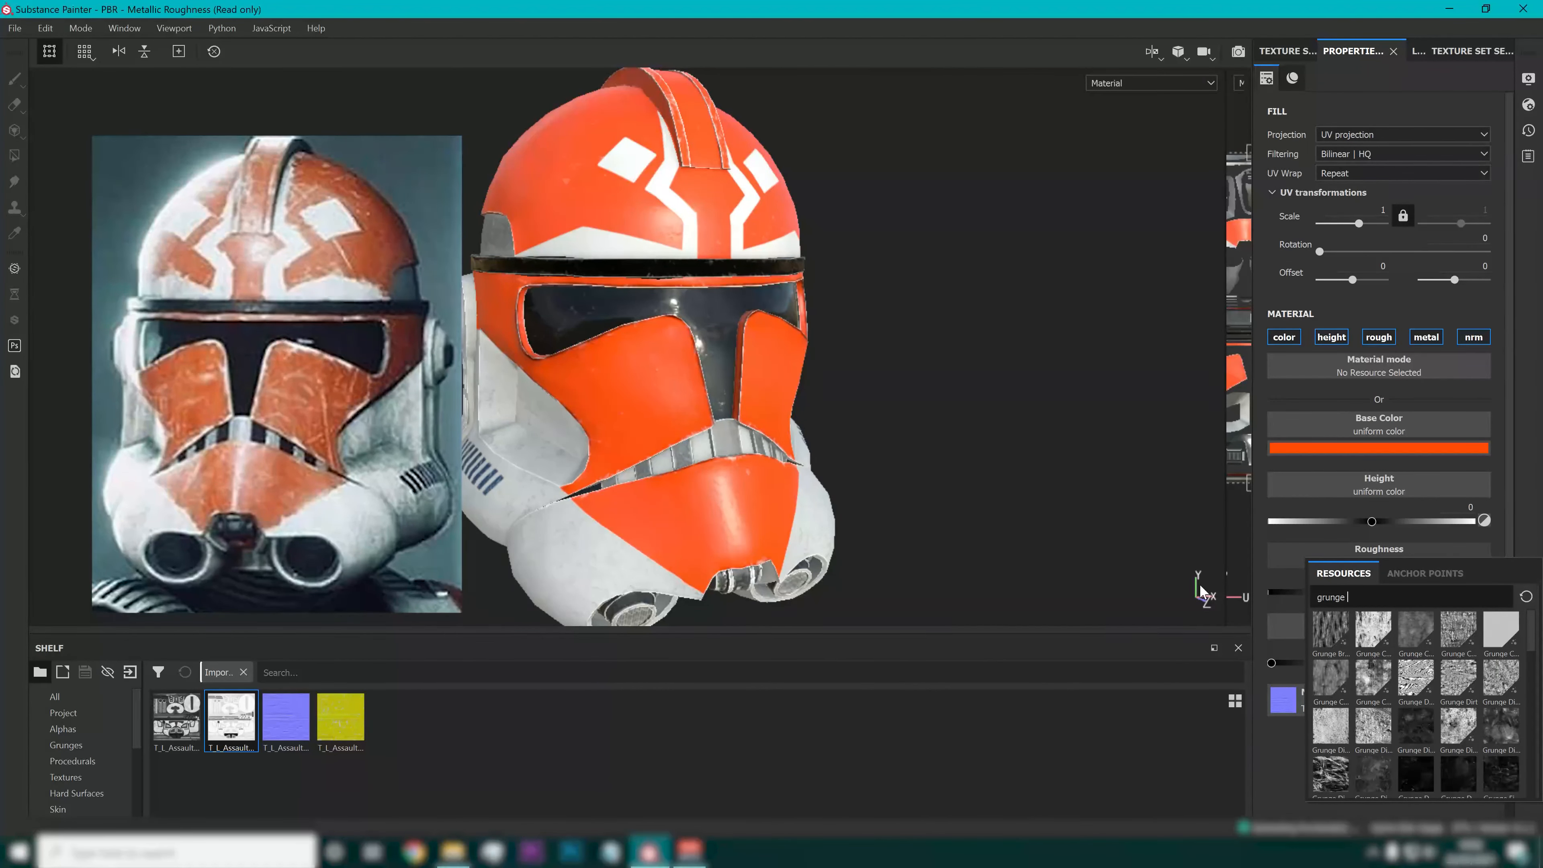
{"action": "type", "text": " scrac"}
{"action": "key", "text": "BackSpace"}
{"action": "type", "text": "t"}
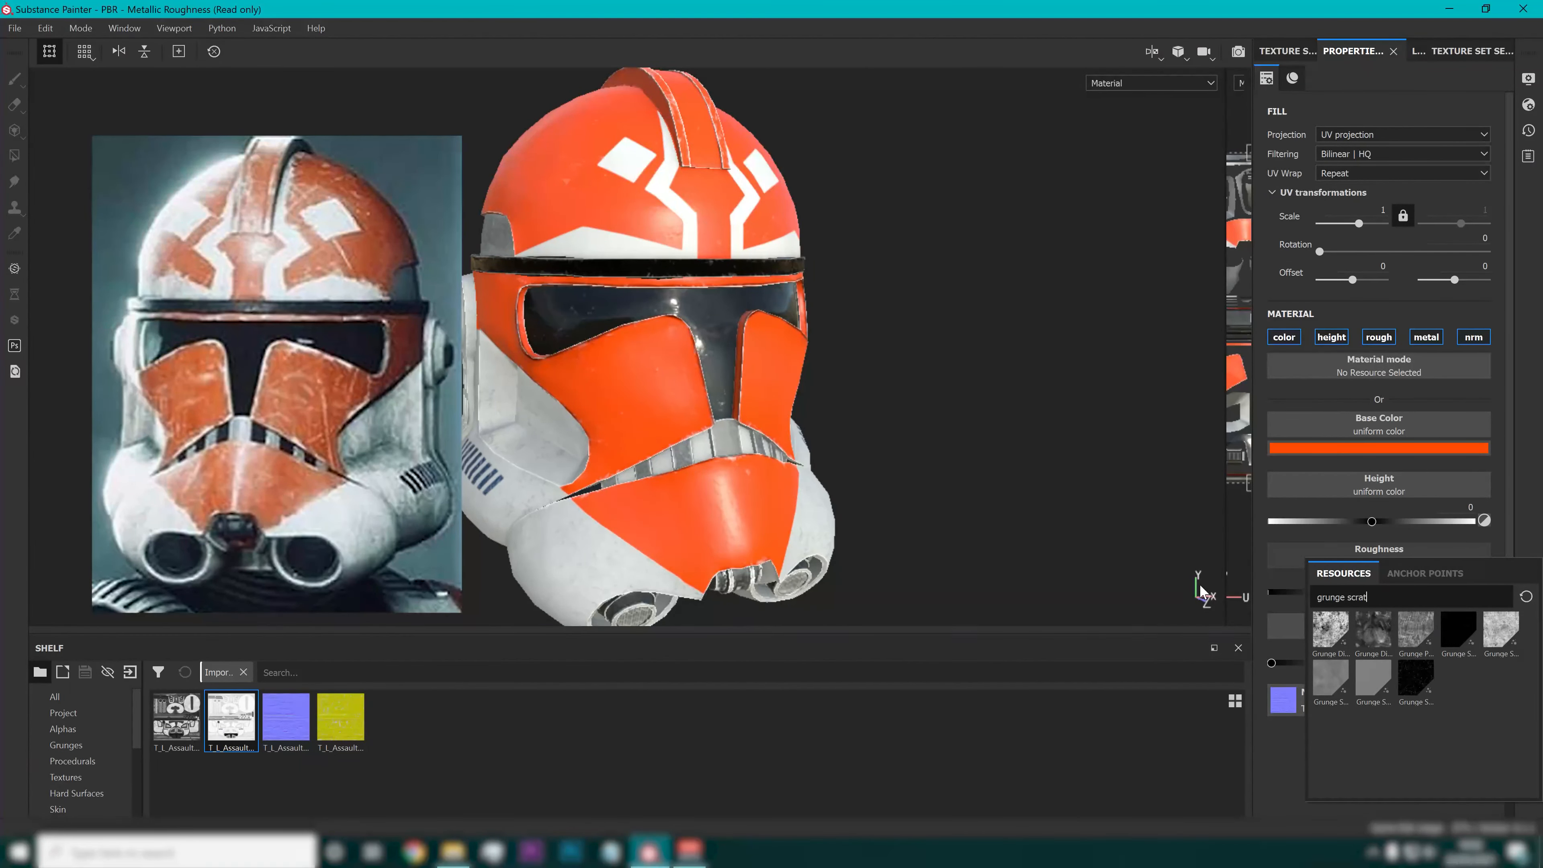
{"action": "left_click", "coordinate": [1330, 677]}
Try a Balance of 0.7 with Contrast at 0 on Fill layer 3's scratch roughness texture.
{"action": "left_click_drag", "start_coordinate": [668, 365], "coordinate": [851, 365], "text": "alt"}
{"action": "scroll", "coordinate": [729, 364], "scroll_direction": "up", "scroll_amount": 5}
{"action": "left_click_drag", "start_coordinate": [1385, 682], "coordinate": [1426, 682]}
{"action": "left_click_drag", "start_coordinate": [1282, 715], "coordinate": [1167, 713]}
Set the Balance of Fill layer 3's scratch roughness to 0.65 and check the orange surfaces up close.
{"action": "left_click_drag", "start_coordinate": [703, 206], "coordinate": [616, 294], "text": "alt"}
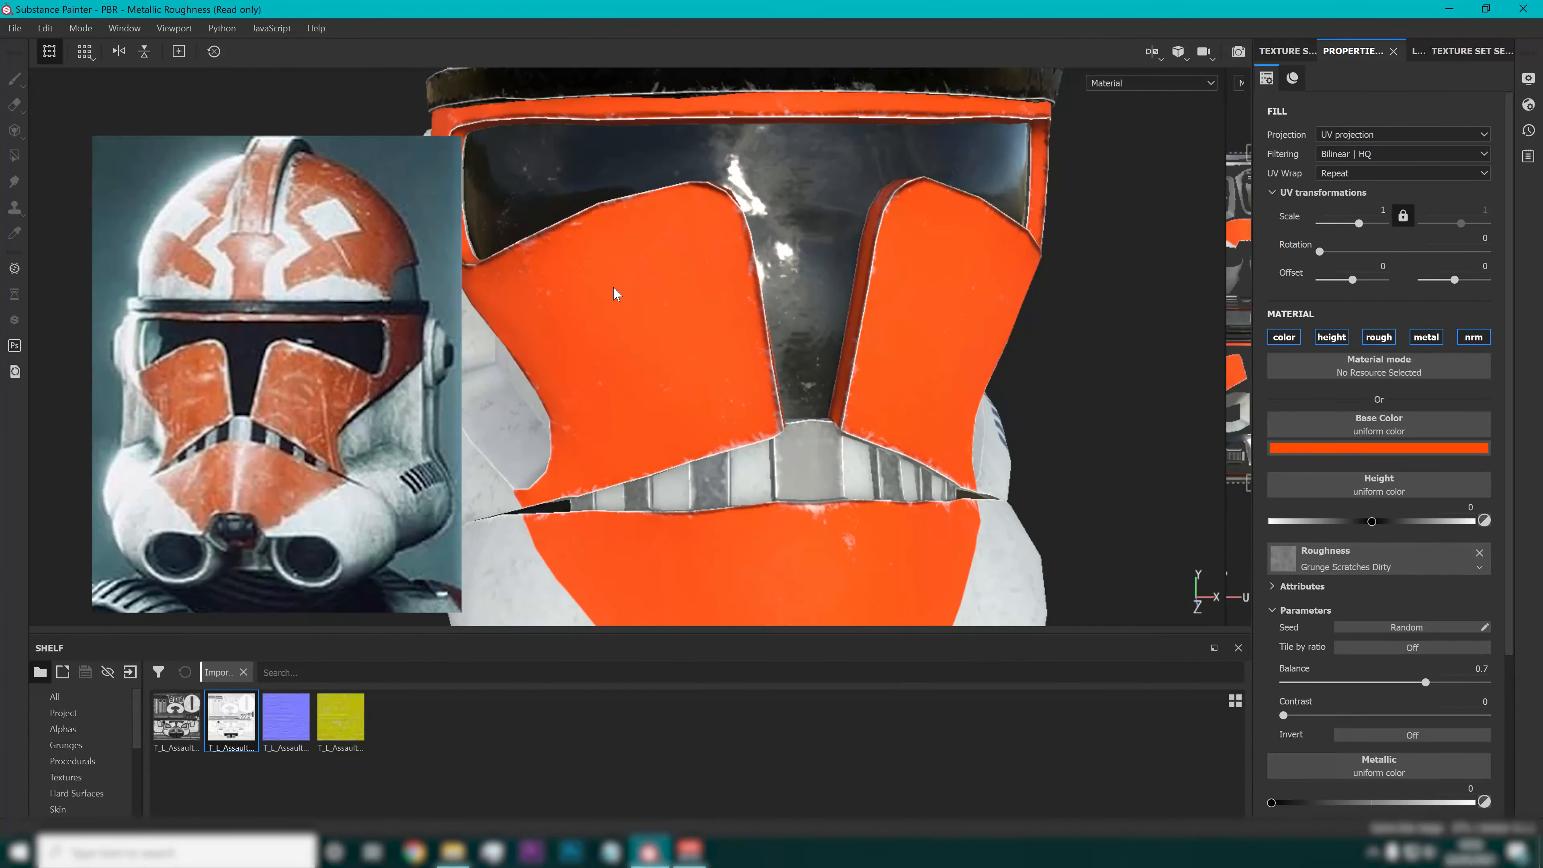
{"action": "scroll", "coordinate": [613, 289], "scroll_direction": "down", "scroll_amount": 3}
{"action": "scroll", "coordinate": [679, 244], "scroll_direction": "down", "scroll_amount": 1}
{"action": "middle_click_drag", "start_coordinate": [695, 252], "coordinate": [691, 295], "text": "alt"}
{"action": "left_click_drag", "start_coordinate": [691, 295], "coordinate": [896, 323], "text": "alt"}
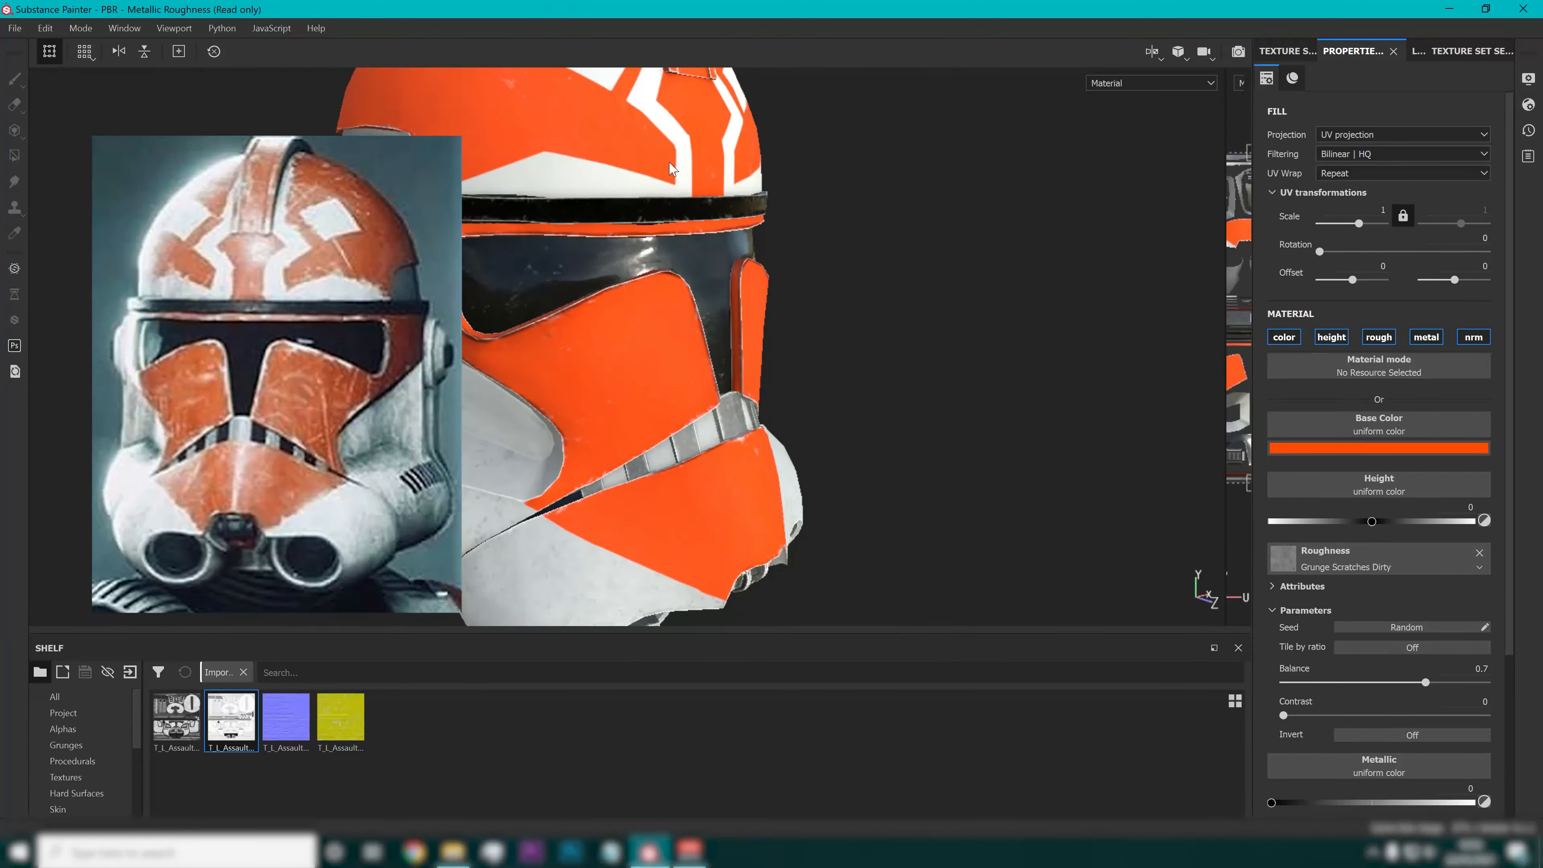
{"action": "left_click_drag", "start_coordinate": [670, 169], "coordinate": [790, 341], "text": "alt"}
{"action": "left_click_drag", "start_coordinate": [1425, 682], "coordinate": [1419, 683]}
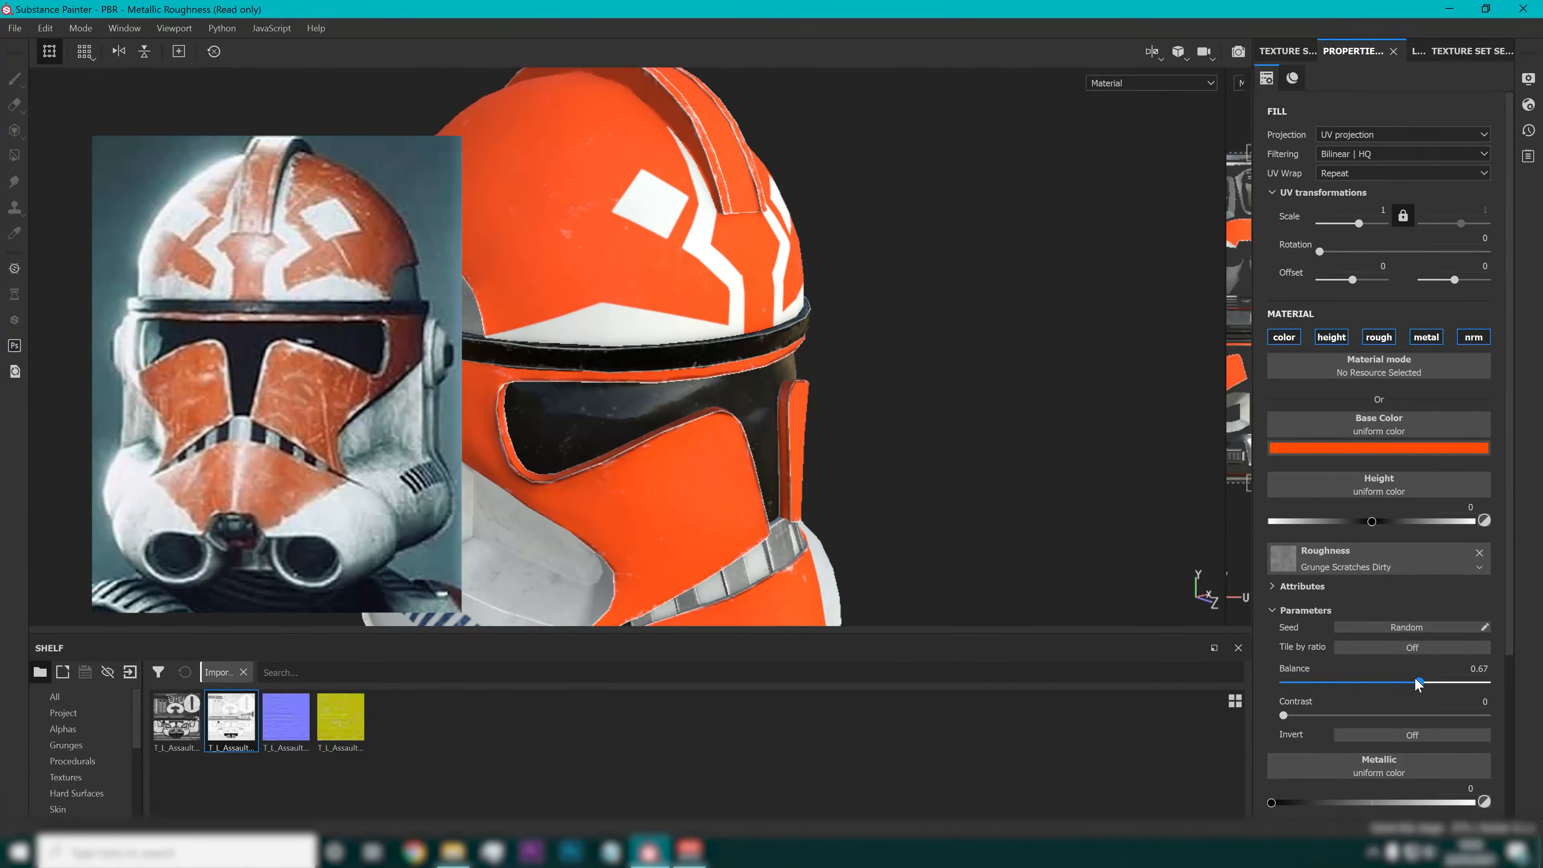
{"action": "scroll", "coordinate": [579, 272], "scroll_direction": "up", "scroll_amount": 3}
{"action": "left_click_drag", "start_coordinate": [579, 272], "coordinate": [903, 295], "text": "alt"}
{"action": "scroll", "coordinate": [772, 427], "scroll_direction": "down", "scroll_amount": 4}
{"action": "scroll", "coordinate": [638, 312], "scroll_direction": "up", "scroll_amount": 7}
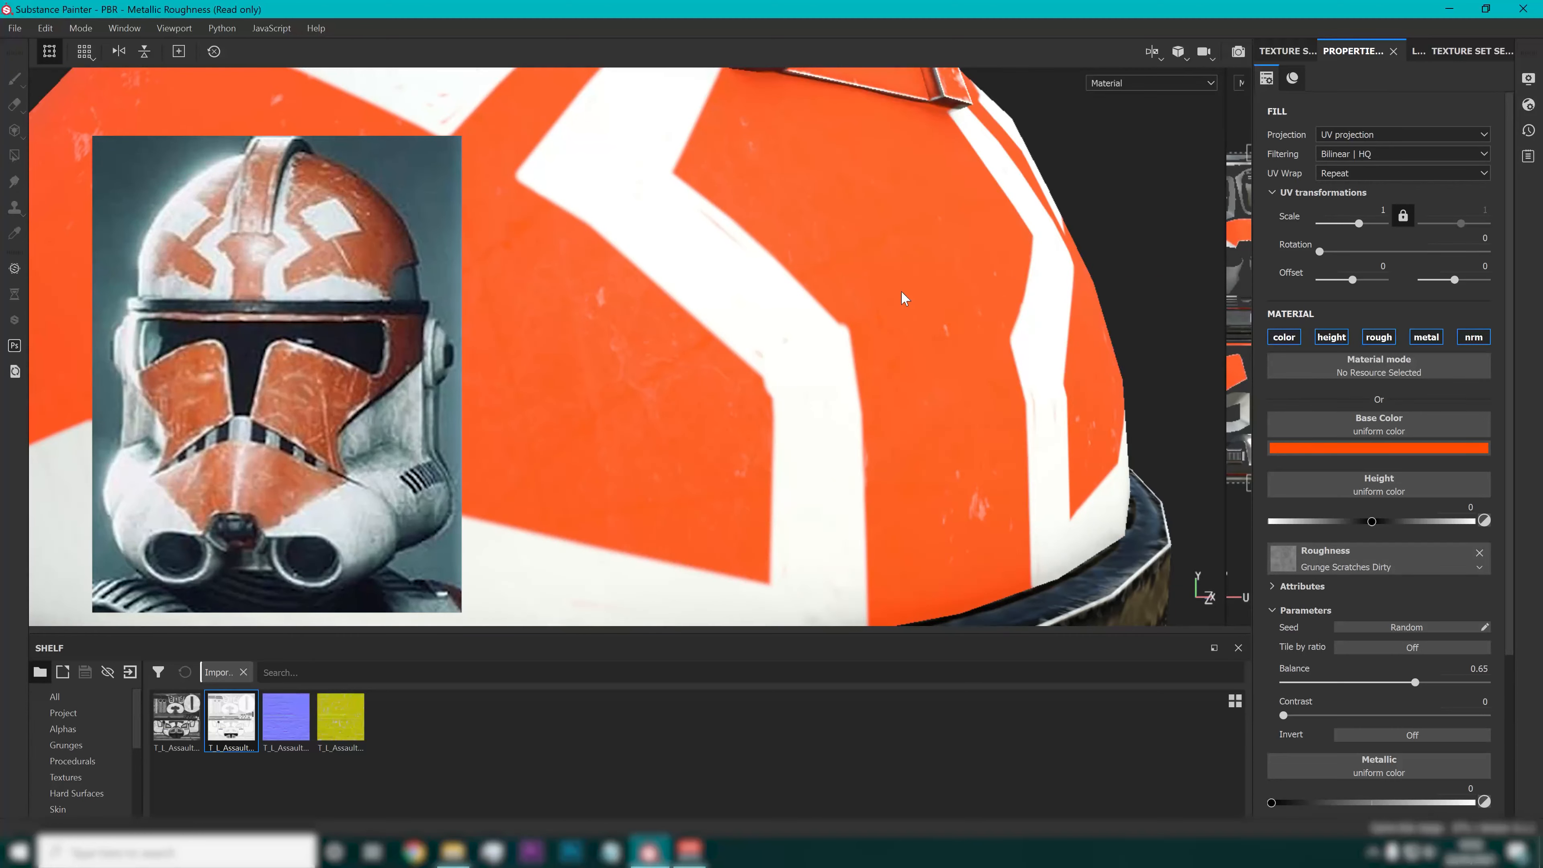
Replace Fill layer 4's roughness map with the Grunge Scratches Dirty texture.
{"action": "left_click", "coordinate": [1396, 51]}
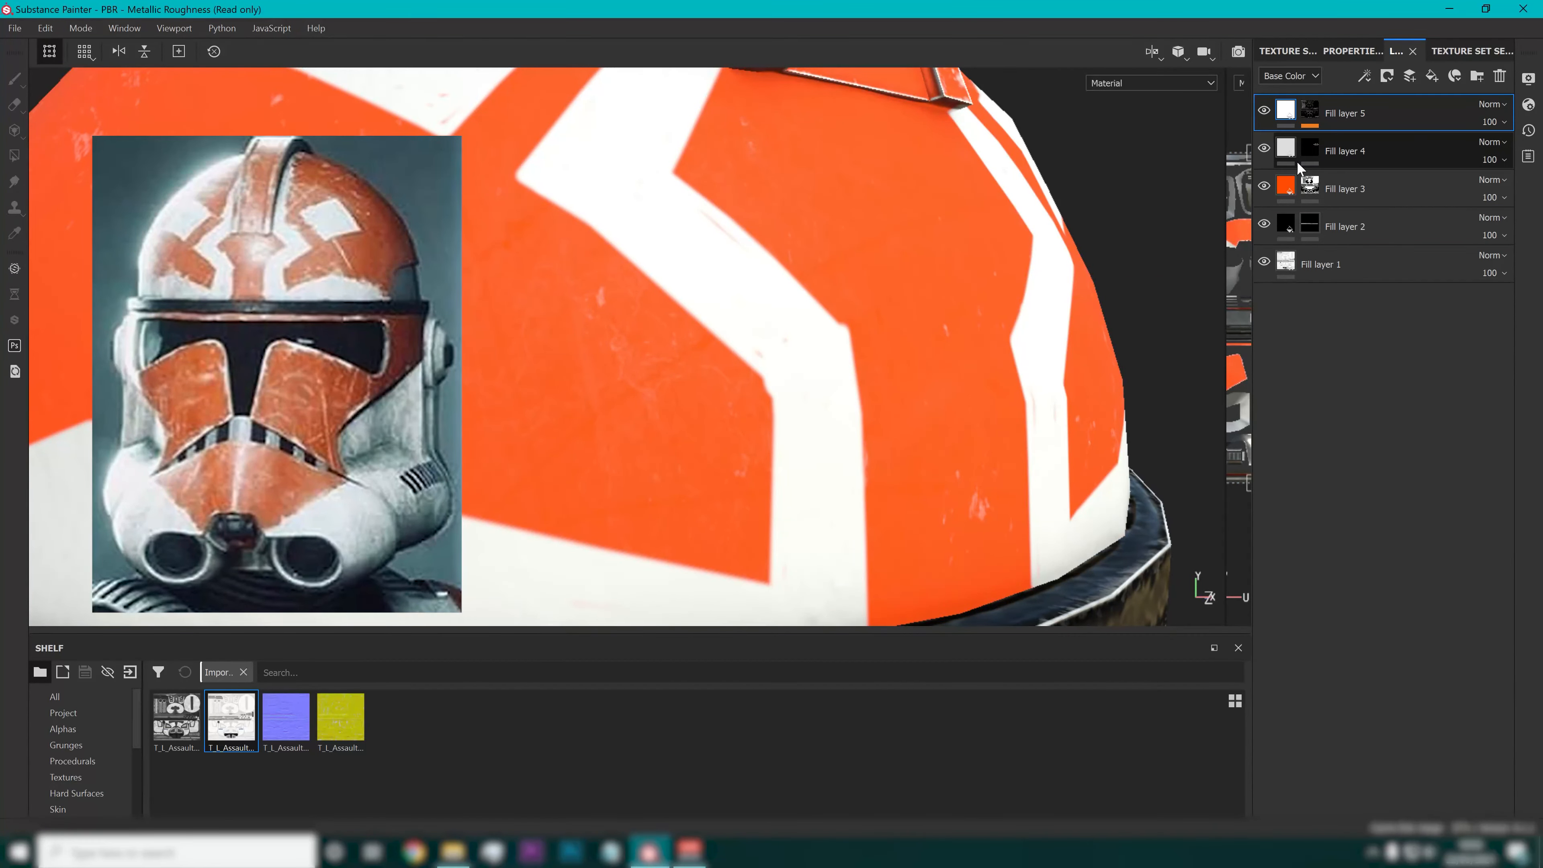
{"action": "left_click", "coordinate": [1296, 146]}
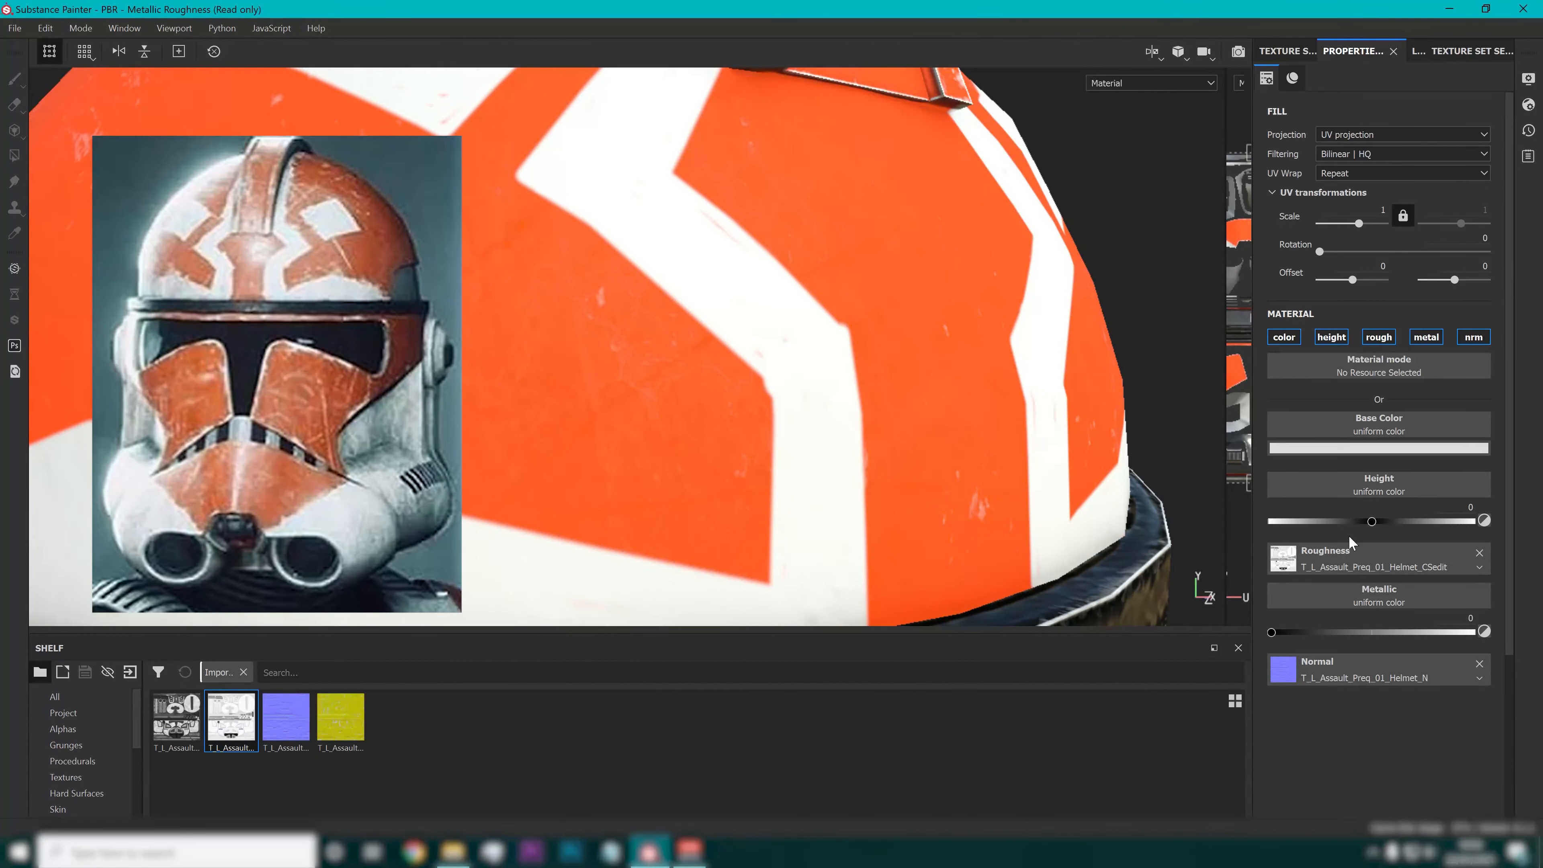
{"action": "left_click", "coordinate": [1479, 553]}
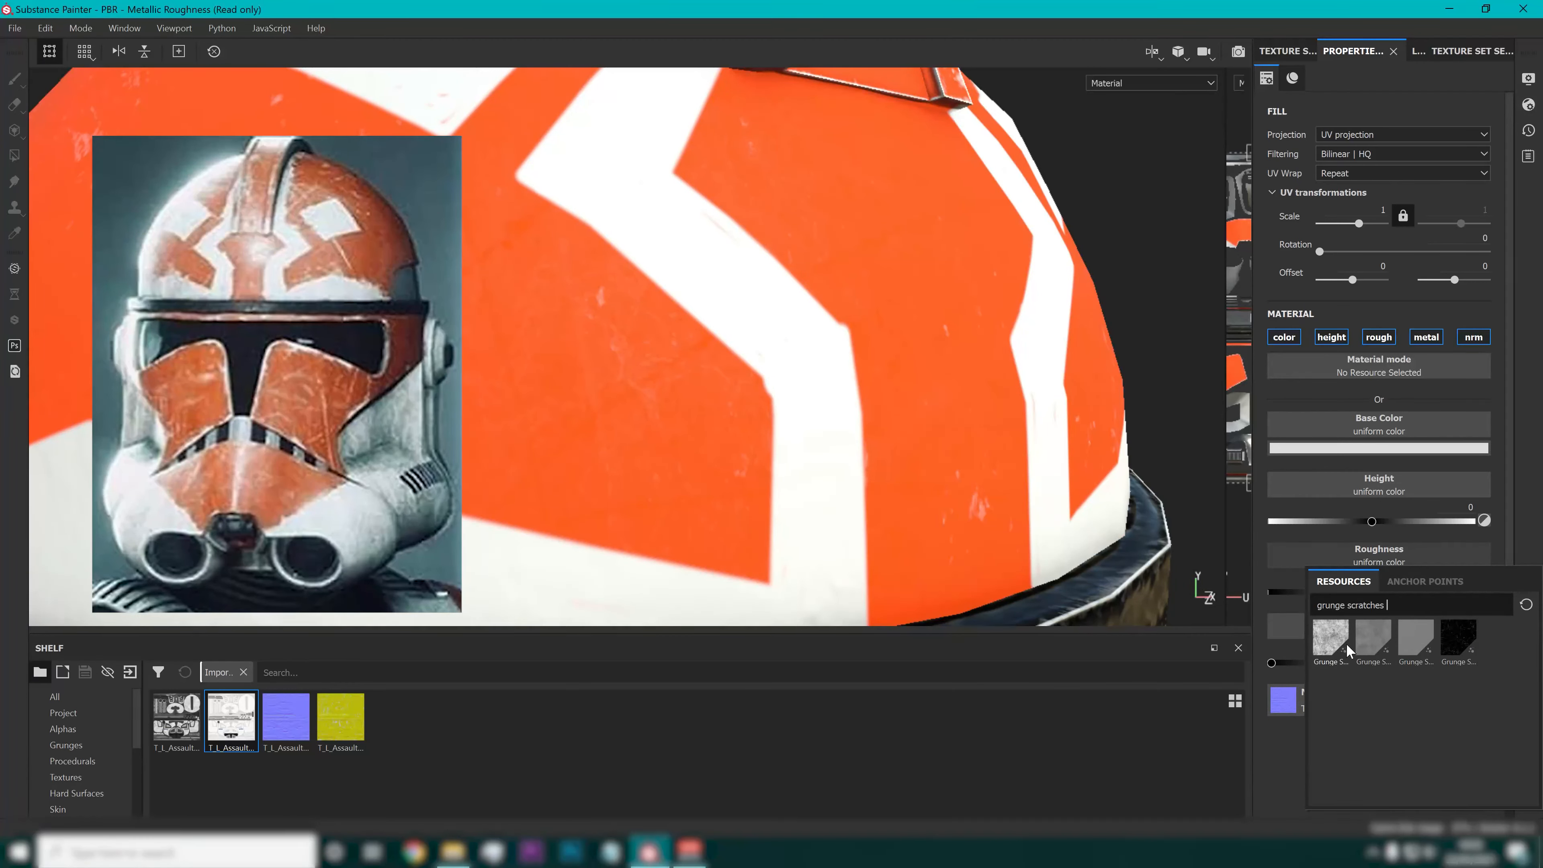
{"action": "key", "text": "ctrl+z"}
Set the Balance of Fill layer 4's scratch roughness to 0.69 and check the white dome markings.
{"action": "left_click_drag", "start_coordinate": [1396, 683], "coordinate": [1423, 683]}
{"action": "left_click_drag", "start_coordinate": [812, 382], "coordinate": [734, 372], "text": "alt"}
{"action": "scroll", "coordinate": [734, 372], "scroll_direction": "down", "scroll_amount": 6}
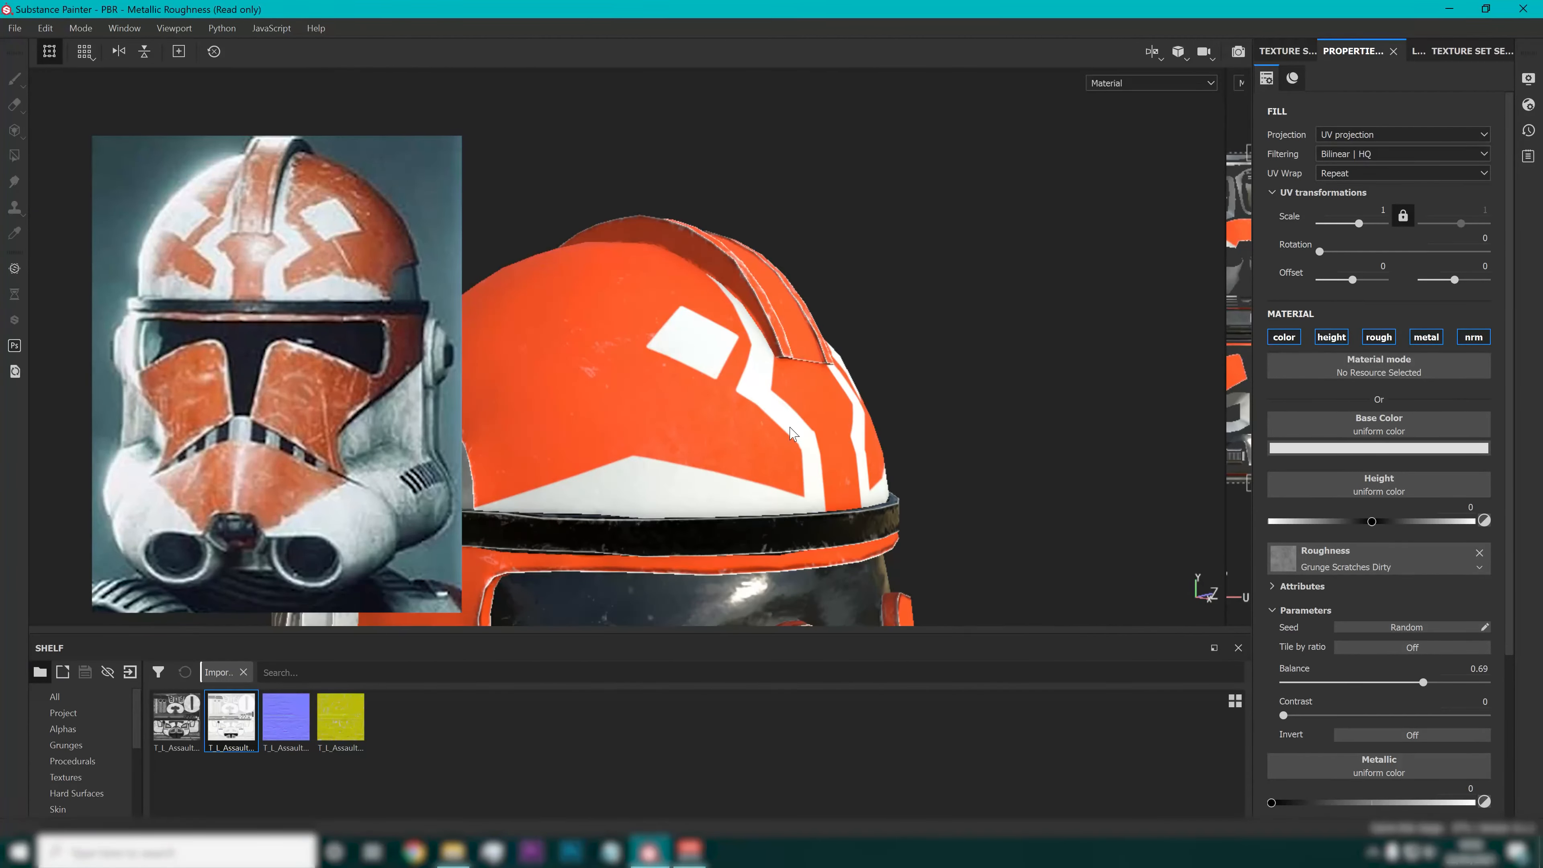
{"action": "middle_click_drag", "start_coordinate": [790, 430], "coordinate": [687, 217], "text": "alt"}
{"action": "left_click_drag", "start_coordinate": [688, 217], "coordinate": [714, 297], "text": "alt"}
{"action": "scroll", "coordinate": [636, 207], "scroll_direction": "up", "scroll_amount": 2}
{"action": "scroll", "coordinate": [1418, 595], "scroll_direction": "down", "scroll_amount": 1}
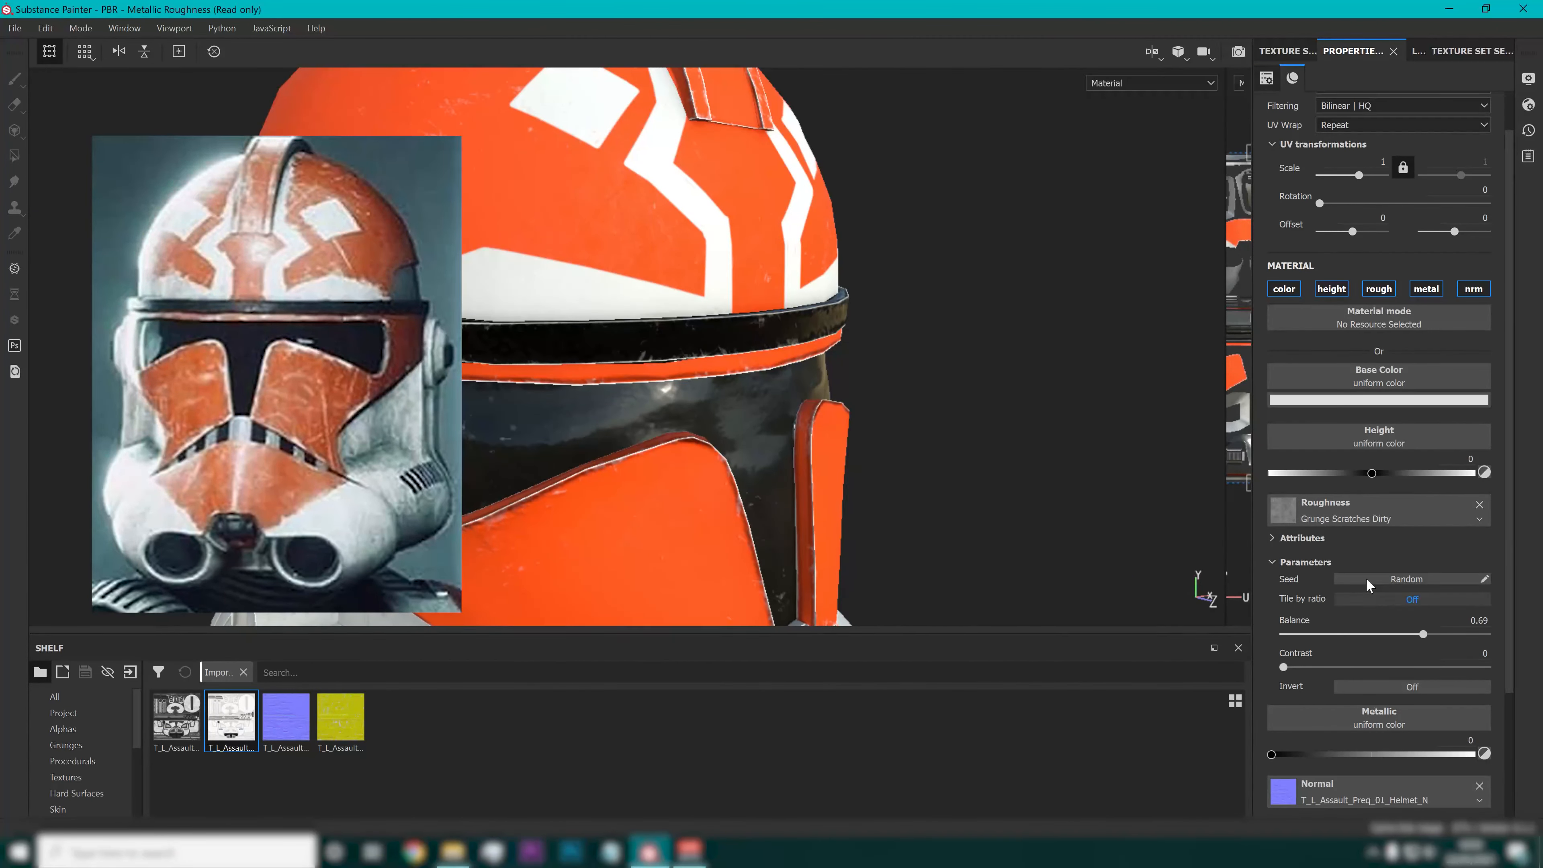
Replace Fill layer 3's roughness map with the Grunge Scratches texture.
{"action": "left_click", "coordinate": [1396, 51]}
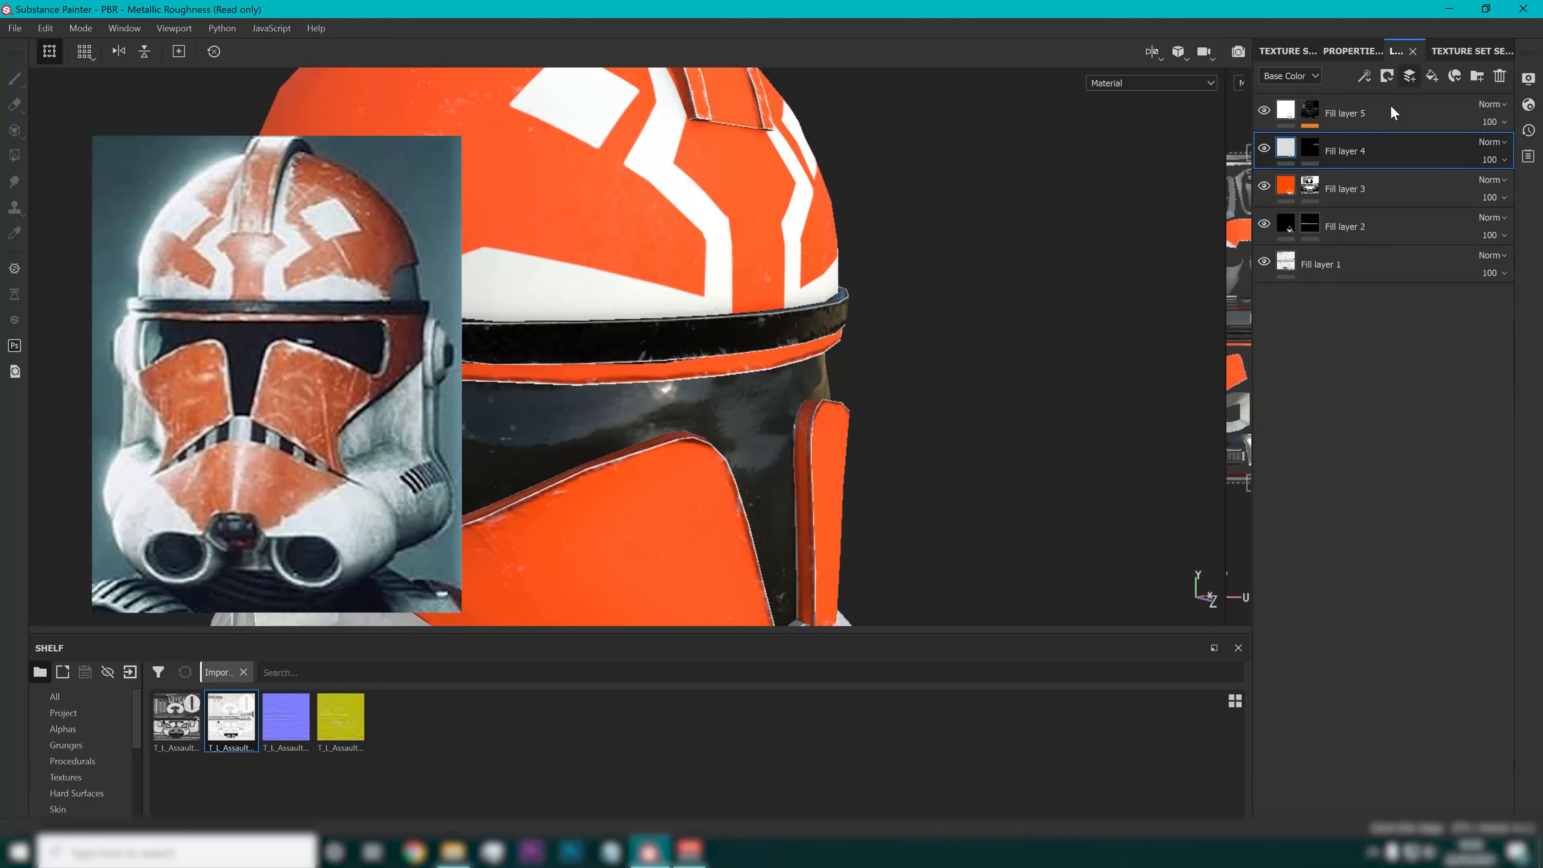
{"action": "left_click", "coordinate": [1290, 186]}
{"action": "left_click", "coordinate": [1351, 50]}
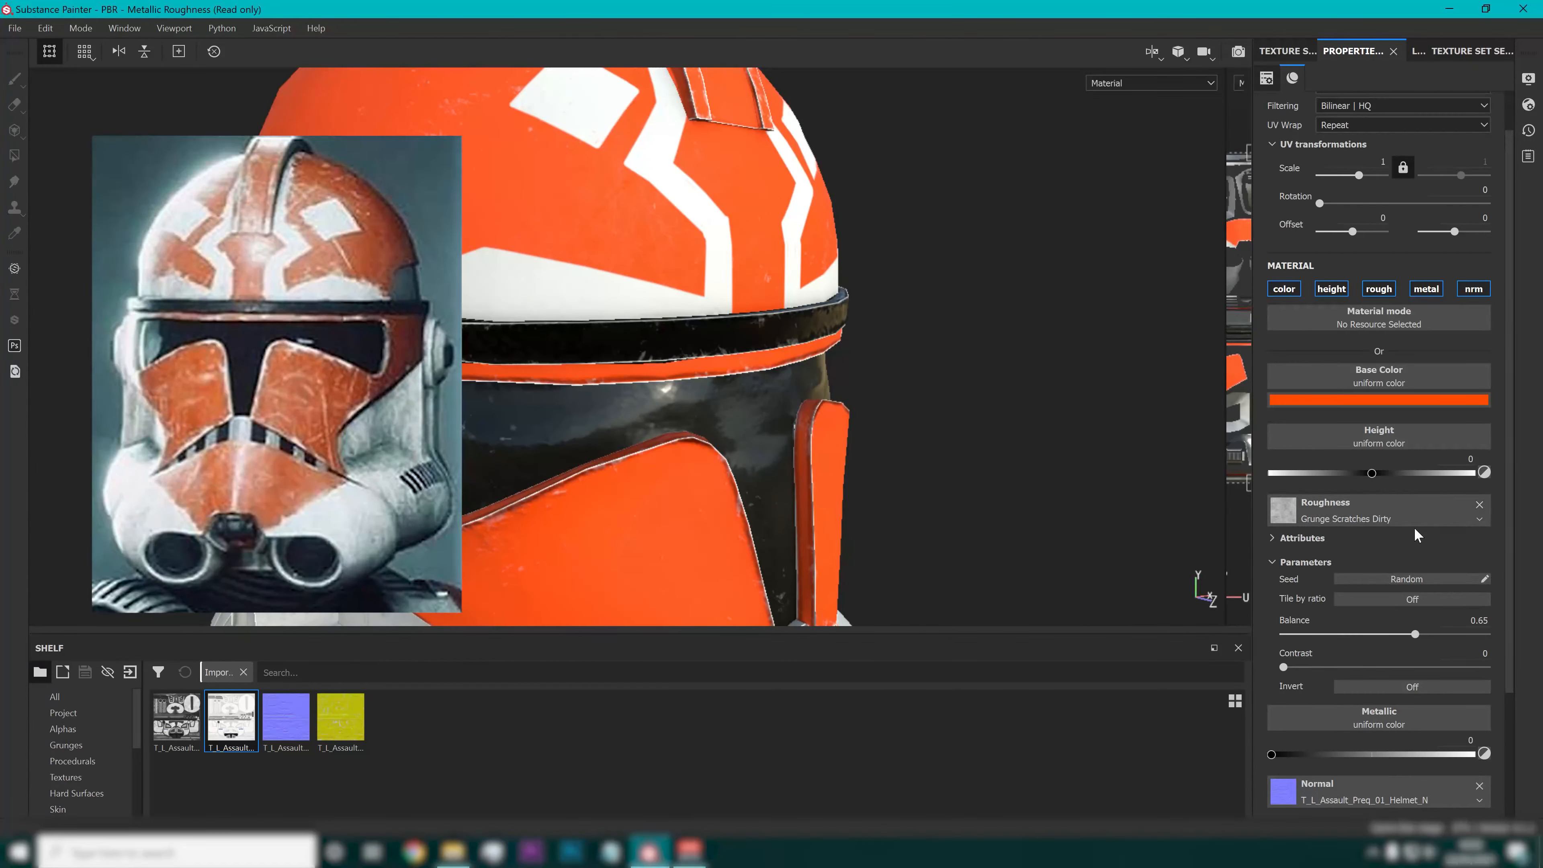
{"action": "left_click", "coordinate": [1378, 509]}
{"action": "left_click", "coordinate": [1330, 587]}
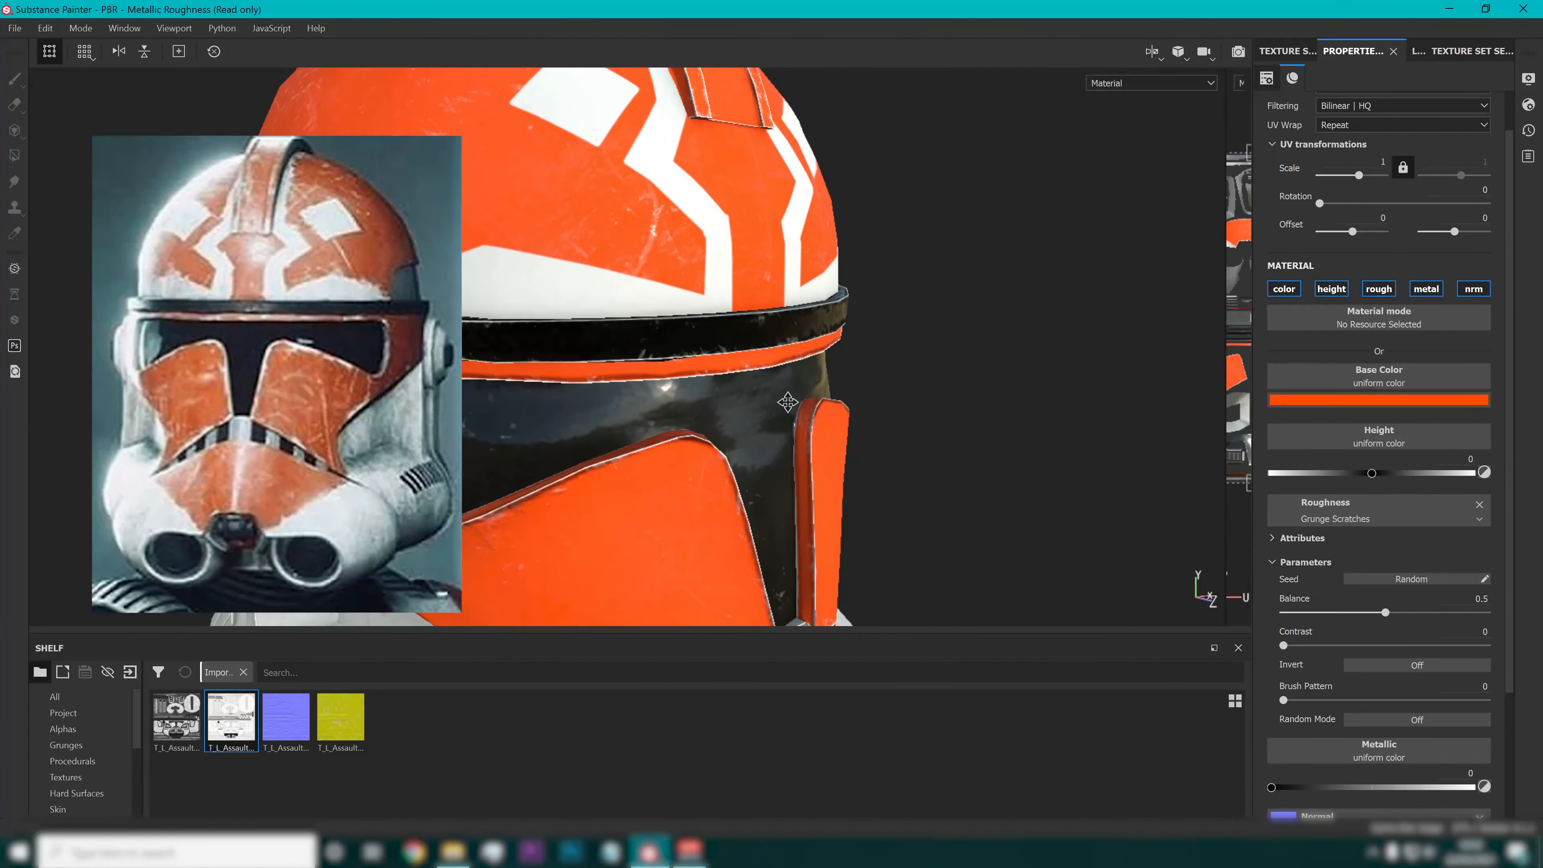
Try a Balance of 0.66 on Fill layer 3's Grunge Scratches roughness and check the orange face plates up close.
{"action": "middle_click_drag", "start_coordinate": [788, 403], "coordinate": [718, 296], "text": "alt"}
{"action": "scroll", "coordinate": [712, 297], "scroll_direction": "up", "scroll_amount": 3}
{"action": "mouse_move", "coordinate": [828, 298]}
{"action": "left_mouse_down", "text": "alt"}
{"action": "mouse_move", "coordinate": [479, 296]}
{"action": "mouse_move", "coordinate": [841, 293]}
{"action": "left_mouse_up", "text": "alt"}
{"action": "left_click", "coordinate": [1417, 612]}
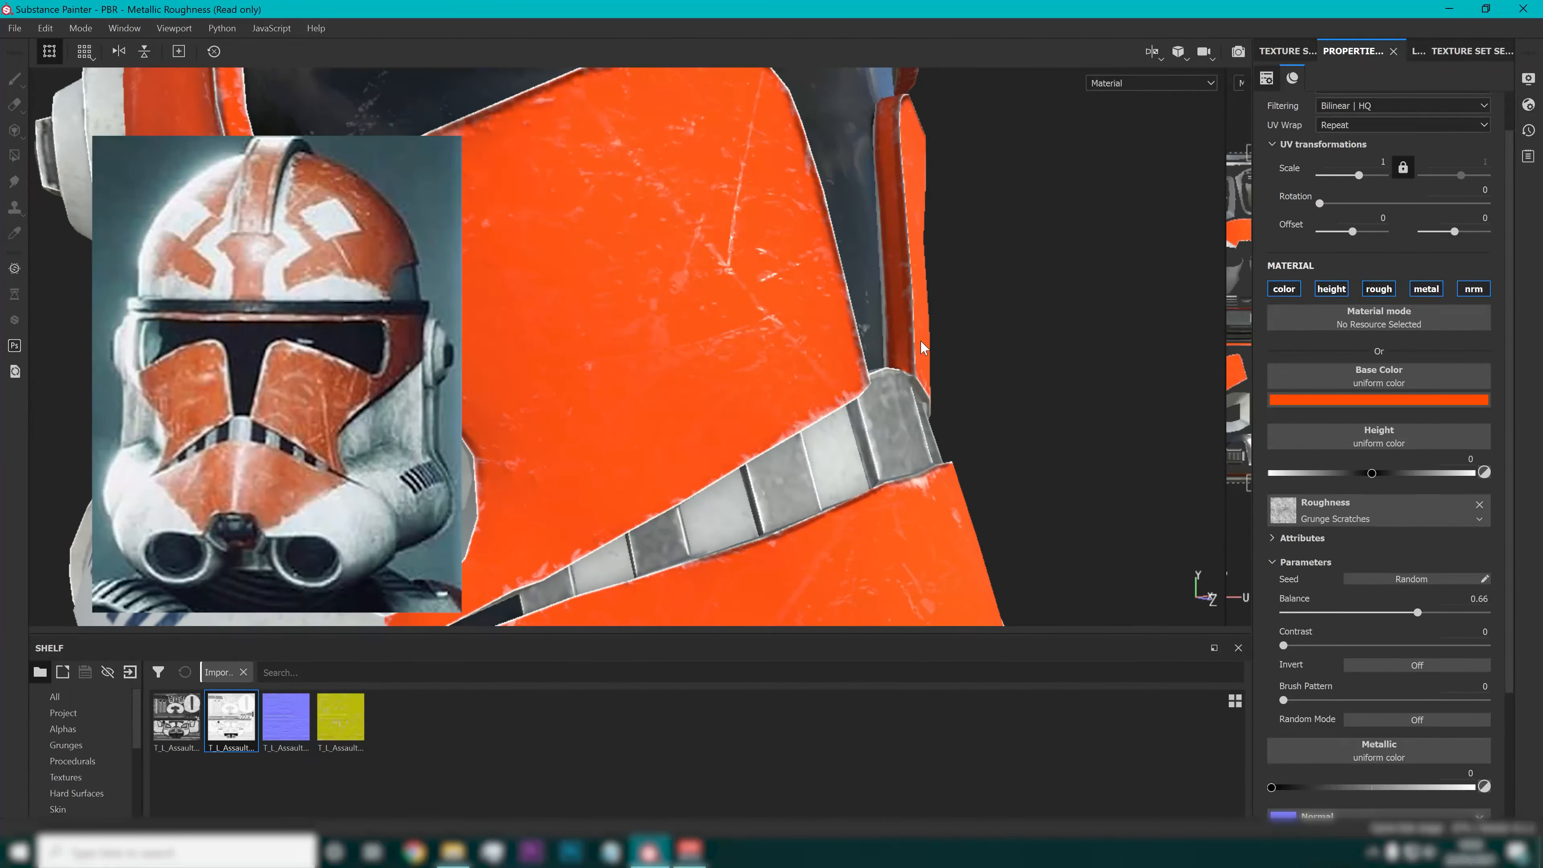
{"action": "scroll", "coordinate": [801, 237], "scroll_direction": "down", "scroll_amount": 2}
{"action": "scroll", "coordinate": [801, 237], "scroll_direction": "down", "scroll_amount": 3}
{"action": "left_click_drag", "start_coordinate": [971, 247], "coordinate": [731, 207], "text": "alt"}
{"action": "middle_click_drag", "start_coordinate": [780, 226], "coordinate": [738, 368], "text": "alt"}
{"action": "left_click_drag", "start_coordinate": [738, 367], "coordinate": [996, 389], "text": "alt"}
{"action": "scroll", "coordinate": [729, 365], "scroll_direction": "up", "scroll_amount": 5}
Switch Fill layer 3's roughness back to Grunge Scratches Dirty and set its Balance to 0.6.
{"action": "left_click", "coordinate": [1379, 510]}
{"action": "left_click_drag", "start_coordinate": [1388, 635], "coordinate": [1405, 634]}
{"action": "left_click_drag", "start_coordinate": [899, 355], "coordinate": [735, 354], "text": "alt"}
{"action": "scroll", "coordinate": [948, 359], "scroll_direction": "down", "scroll_amount": 5}
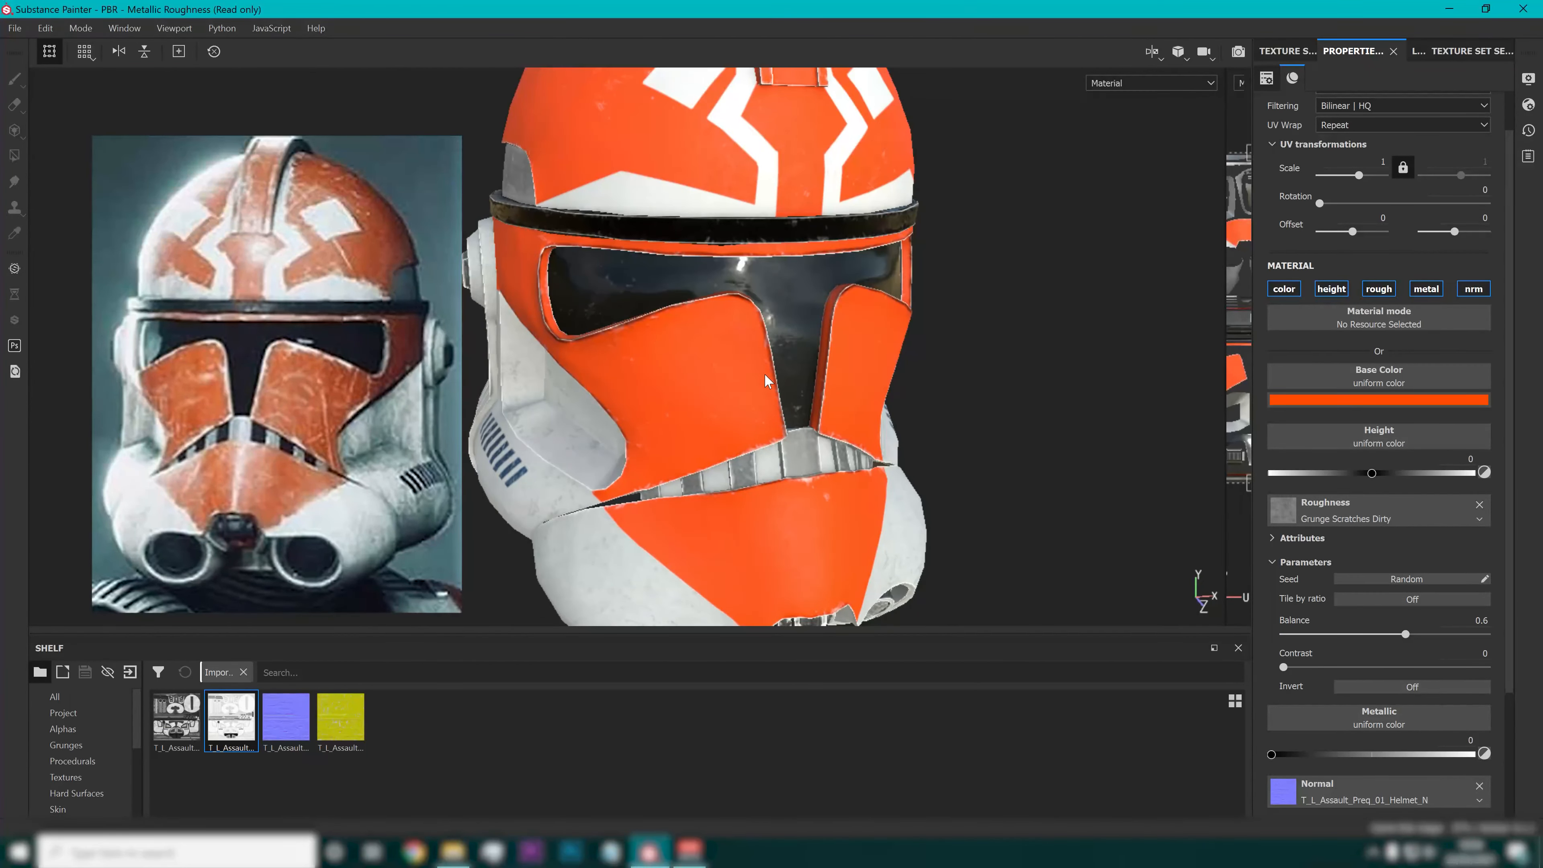
{"action": "scroll", "coordinate": [767, 377], "scroll_direction": "down", "scroll_amount": 3}
{"action": "middle_click_drag", "start_coordinate": [763, 363], "coordinate": [716, 317], "text": "alt"}
{"action": "left_click_drag", "start_coordinate": [716, 316], "coordinate": [713, 276], "text": "alt"}
{"action": "scroll", "coordinate": [759, 271], "scroll_direction": "up", "scroll_amount": 1}
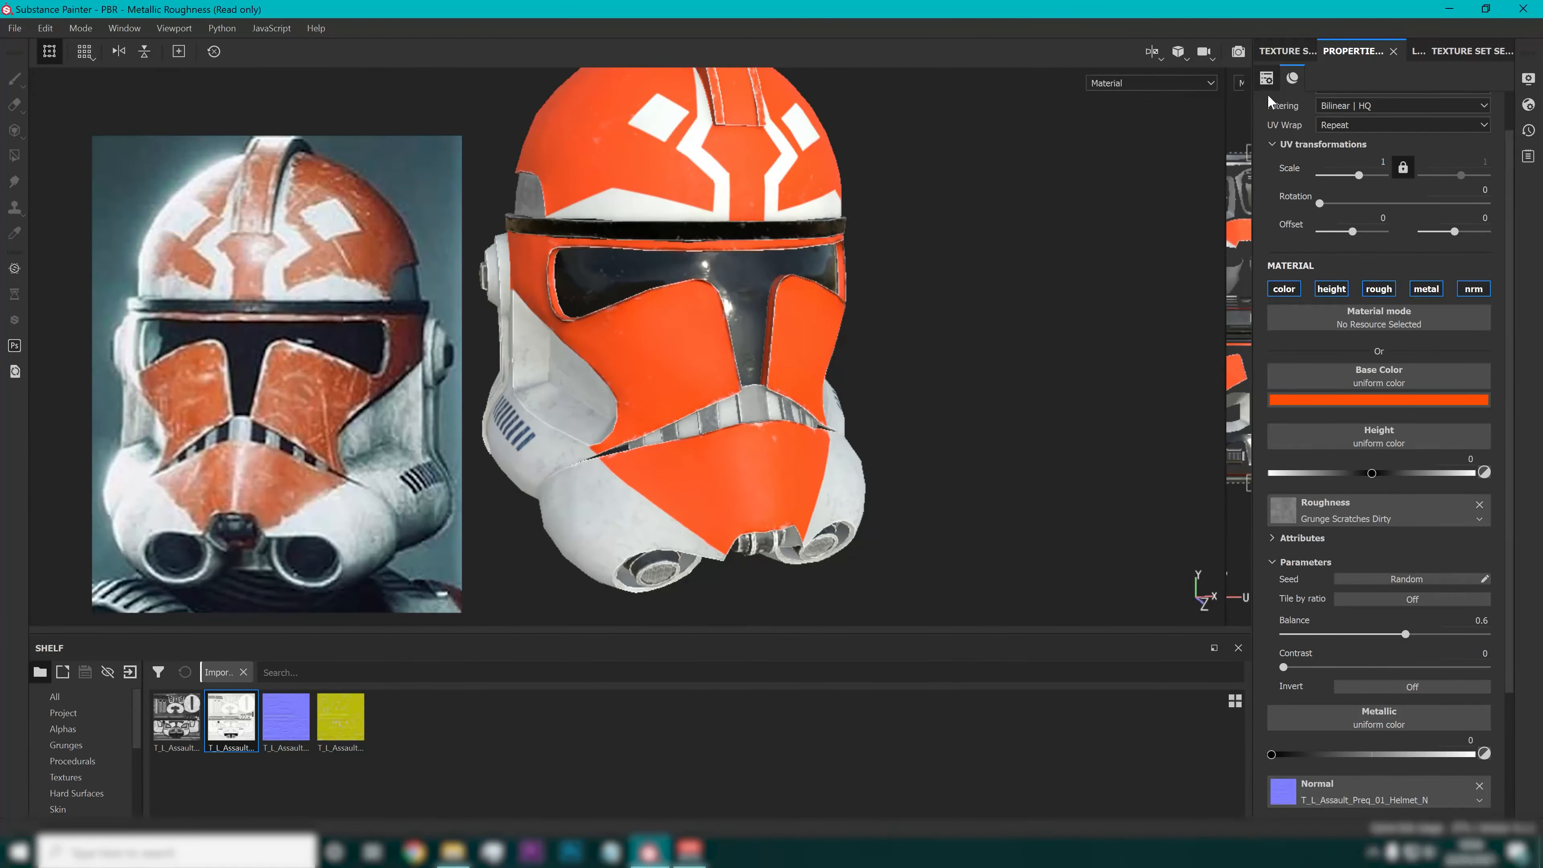
Add a new fill layer above Fill layer 5 and set its base color to pure white.
{"action": "left_click", "coordinate": [1395, 50]}
{"action": "left_click", "coordinate": [1380, 115]}
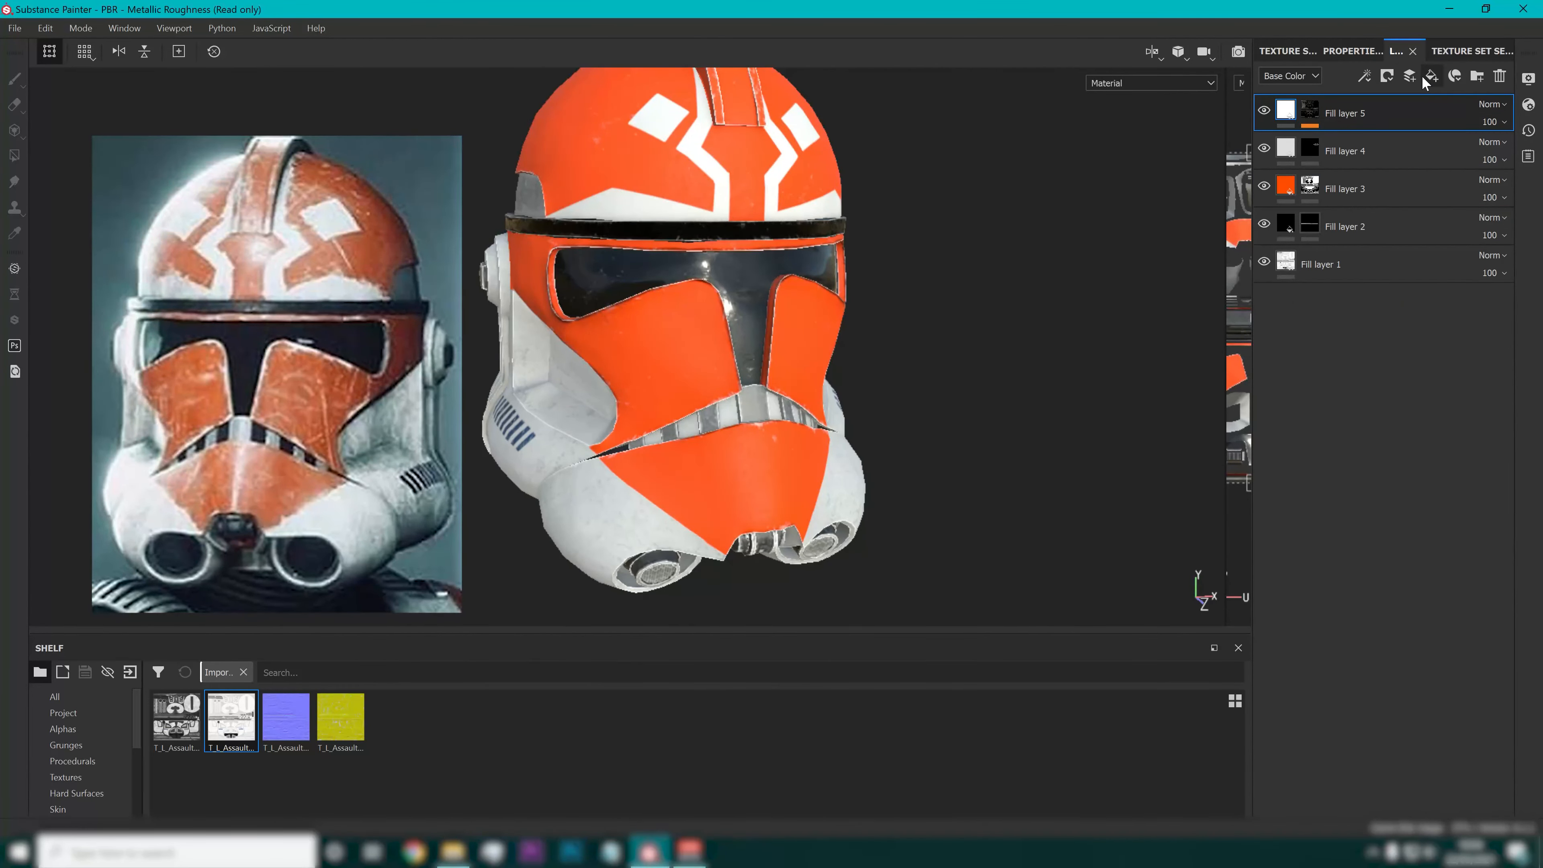
{"action": "left_click", "coordinate": [1431, 76]}
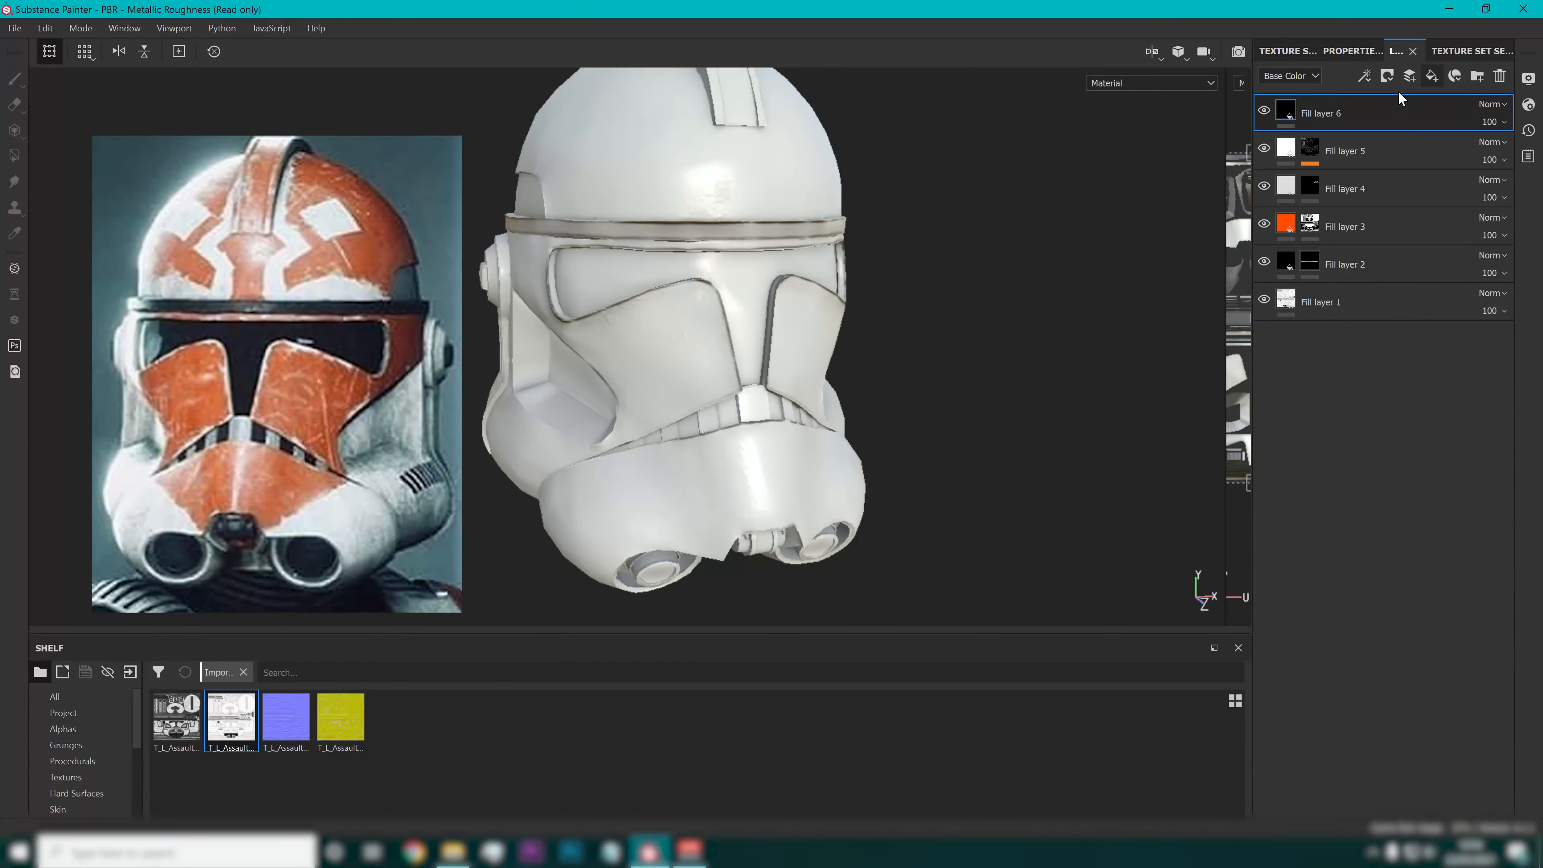
{"action": "left_click", "coordinate": [1366, 53]}
{"action": "left_click", "coordinate": [1334, 402]}
{"action": "left_click", "coordinate": [1326, 429]}
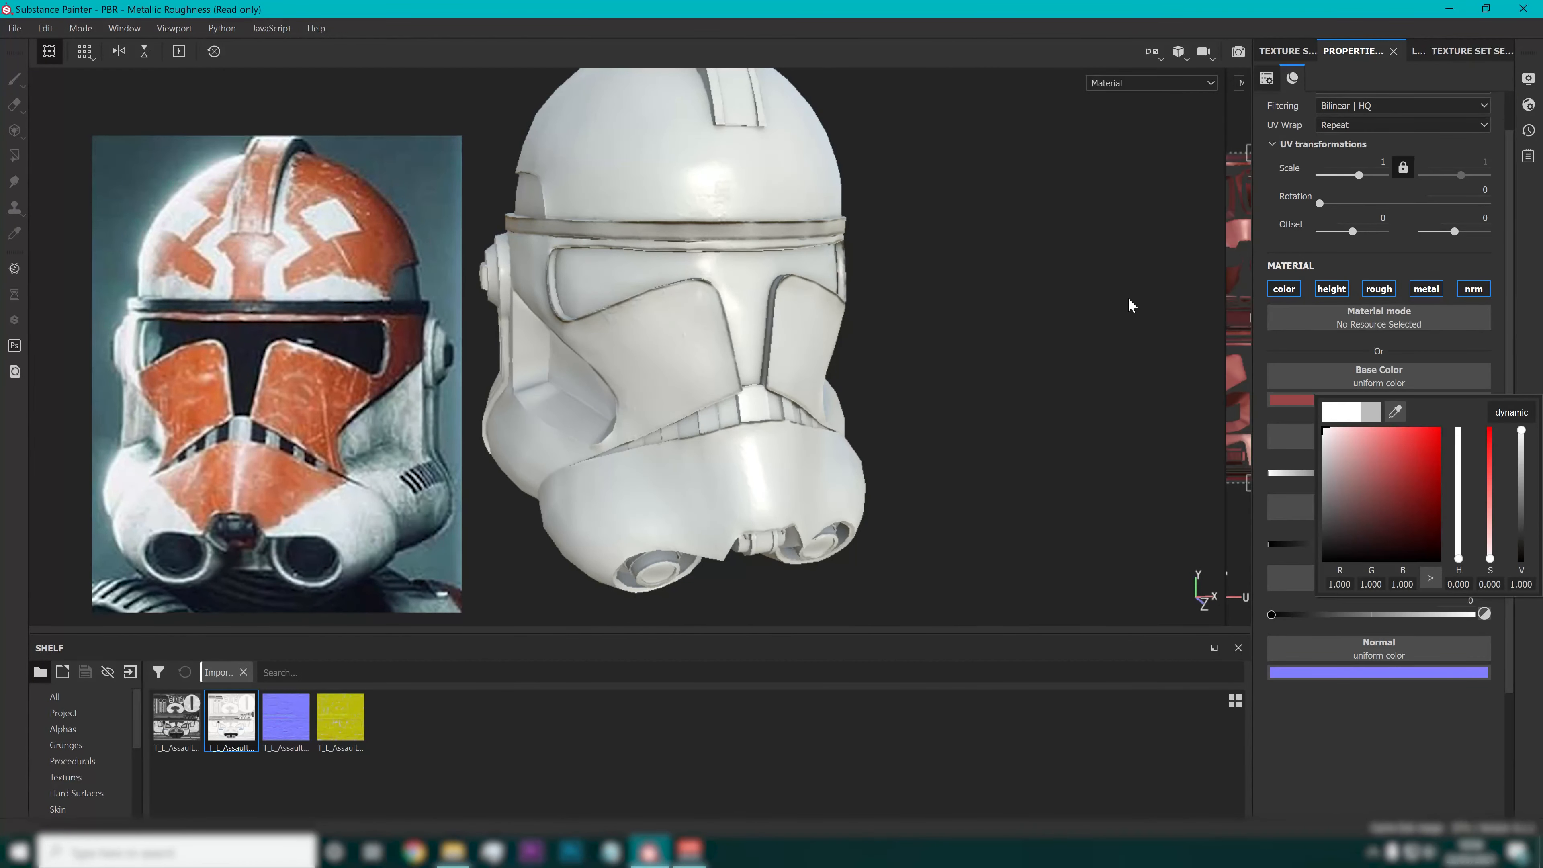
Give Fill layer 6 a black mask and add a generator to that mask.
{"action": "left_click", "coordinate": [1400, 52]}
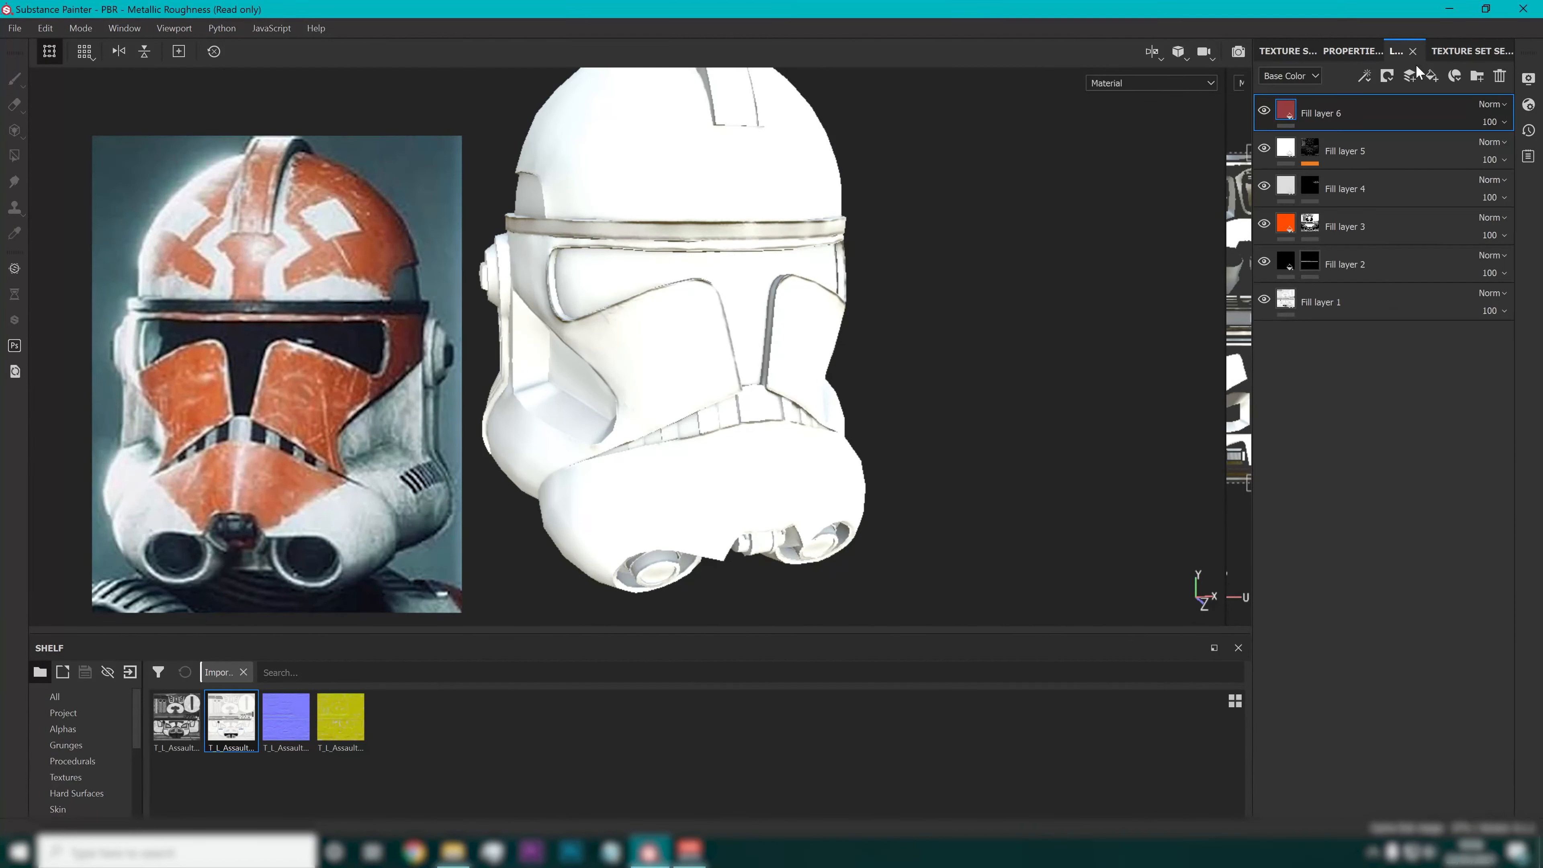
{"action": "right_click", "coordinate": [1317, 116]}
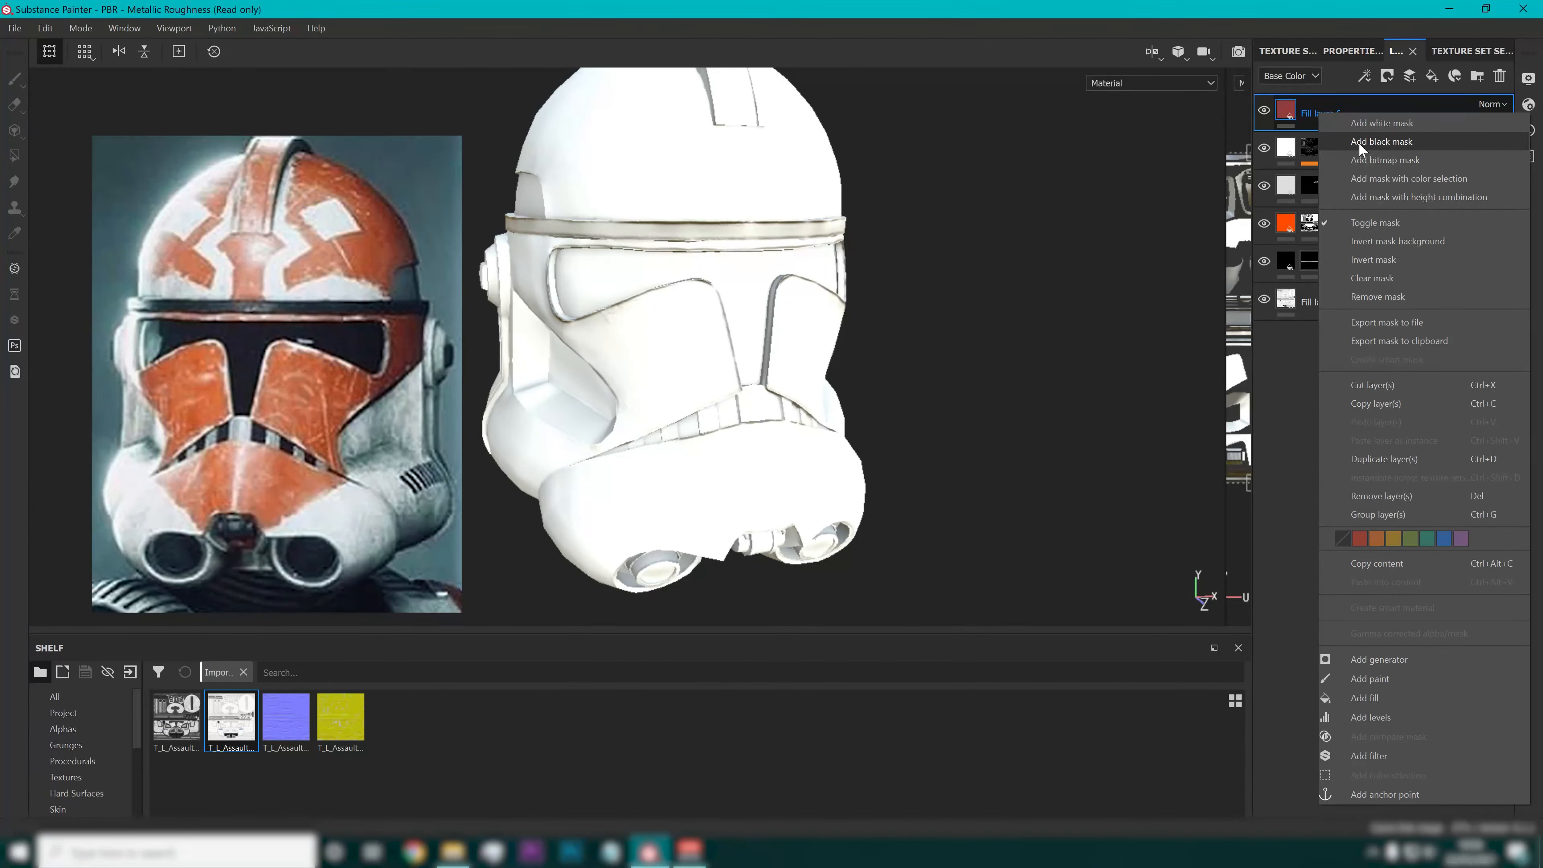
{"action": "left_click", "coordinate": [1358, 142]}
{"action": "left_click", "coordinate": [1368, 76]}
{"action": "left_click", "coordinate": [1384, 100]}
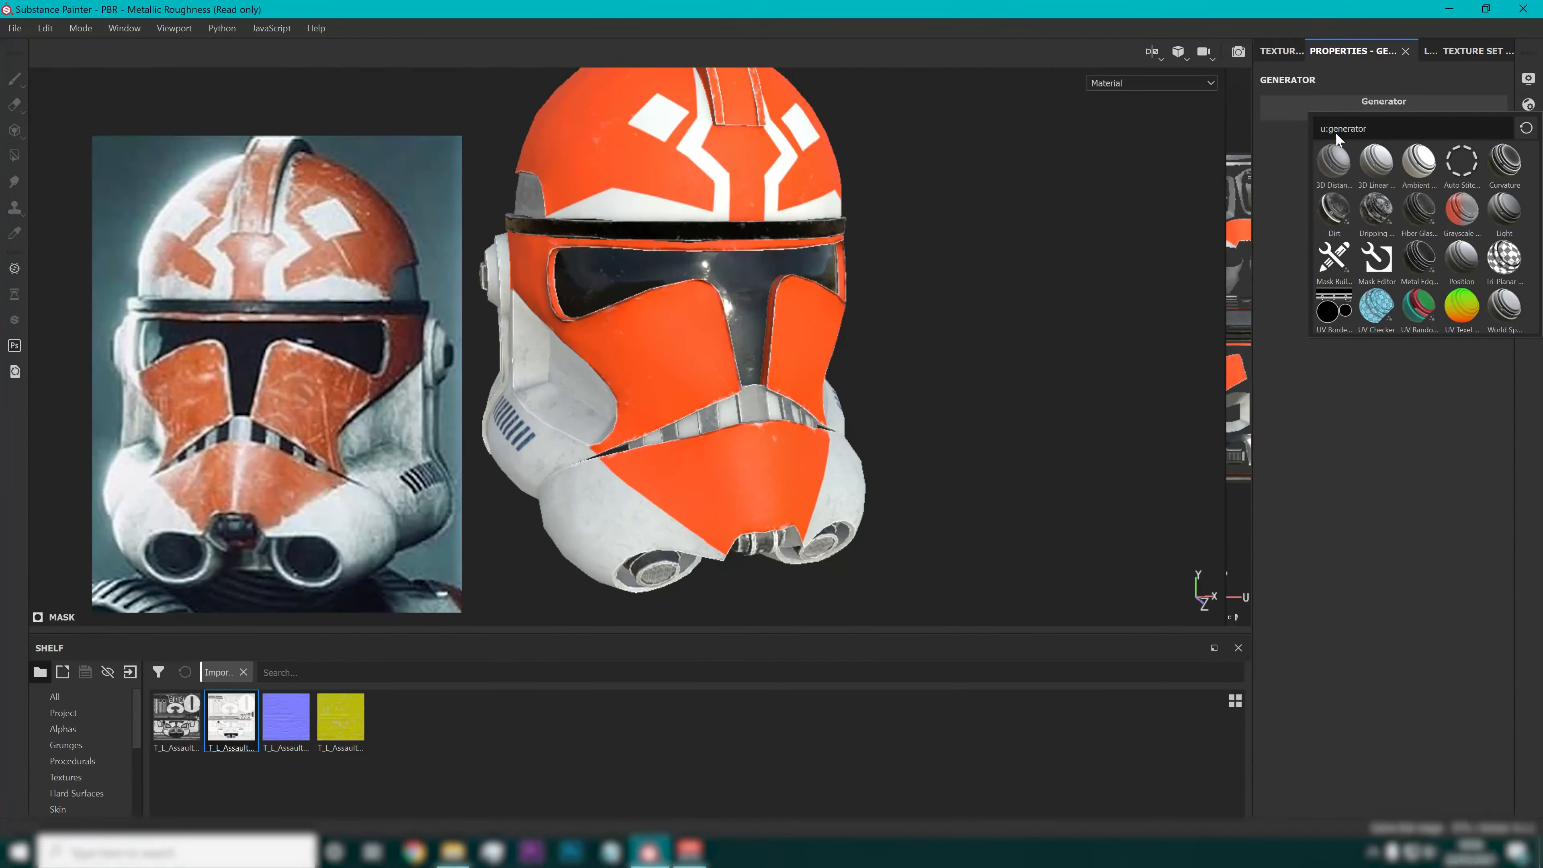
Search the generator resources for "grunge scratches" and assign Grunge Scratches to Fill layer 6's mask.
{"action": "left_click_drag", "start_coordinate": [1387, 126], "coordinate": [1209, 129]}
{"action": "type", "text": "grunge"}
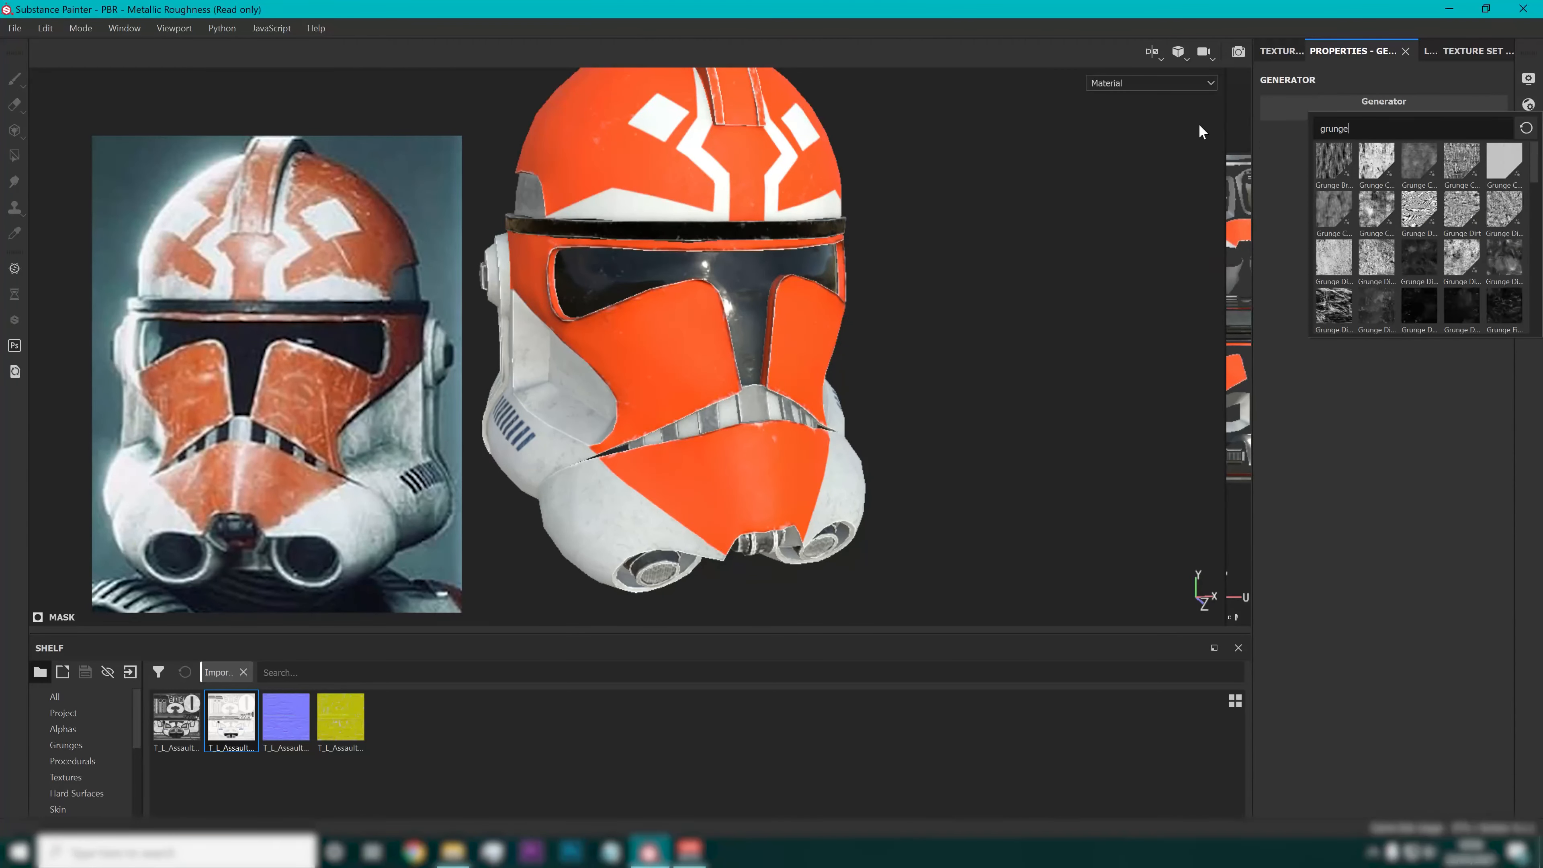
{"action": "type", "text": " scra"}
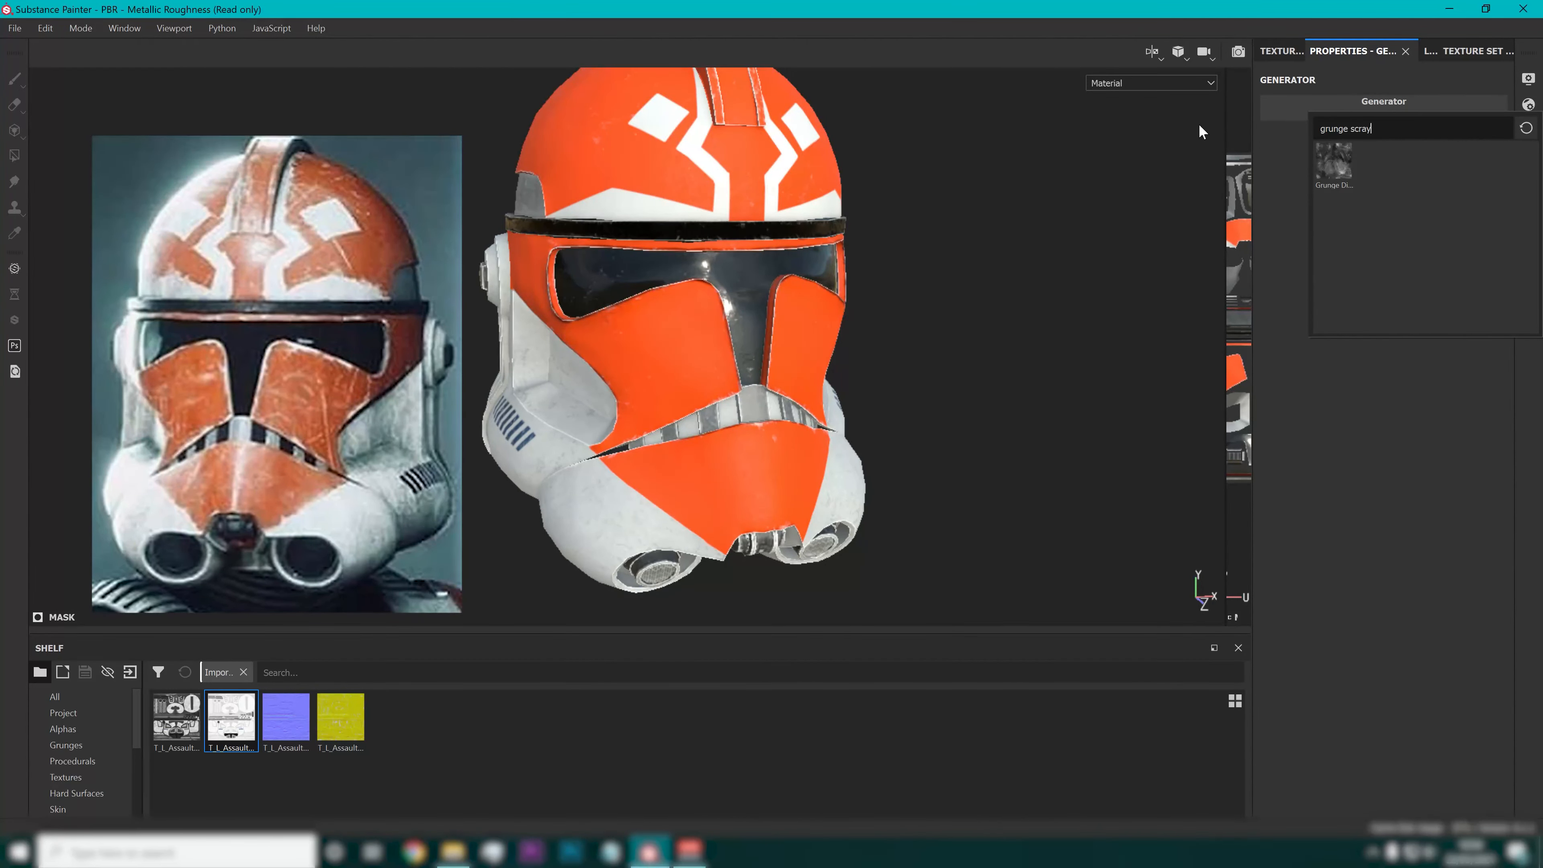
{"action": "type", "text": "tches"}
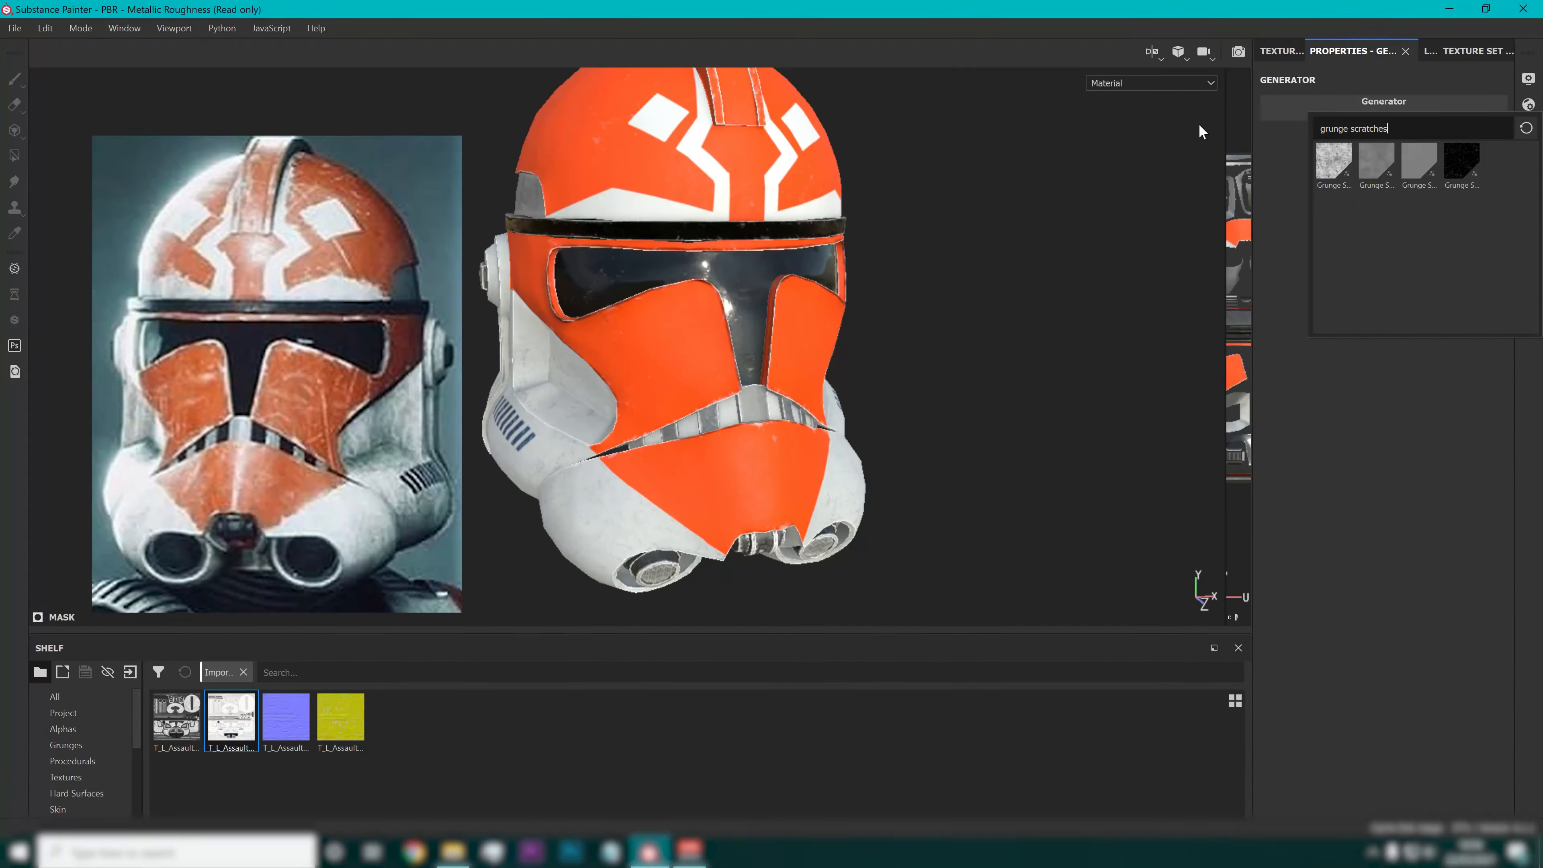
{"action": "left_click", "coordinate": [1335, 161]}
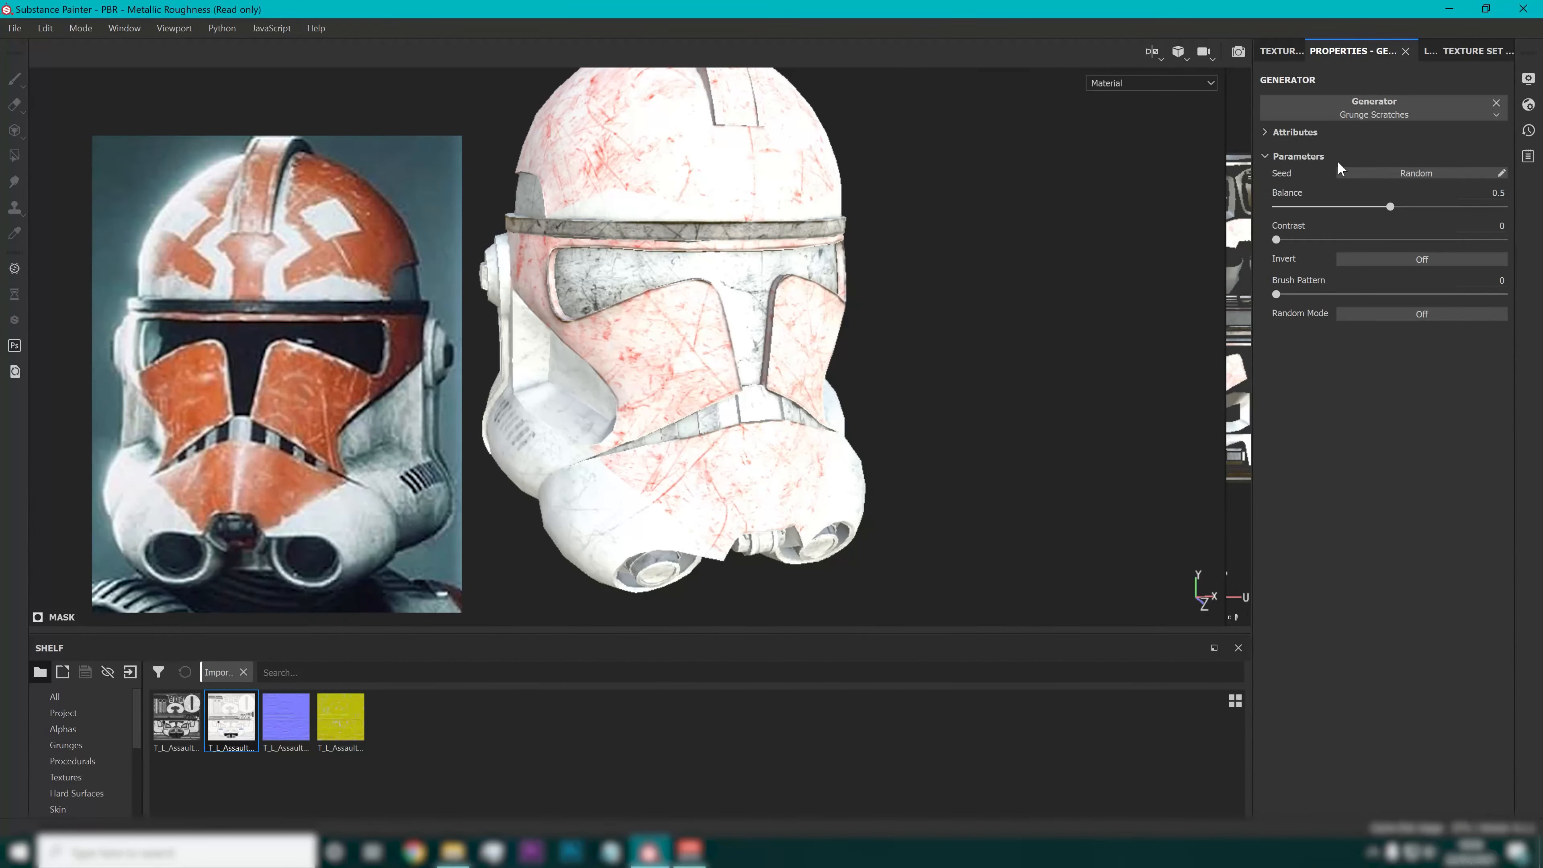
Set the mask's Grunge Scratches generator to Balance 0.25 and Contrast 0.8, with Invert on.
{"action": "left_click_drag", "start_coordinate": [1396, 208], "coordinate": [1287, 221]}
{"action": "left_click", "coordinate": [1283, 238]}
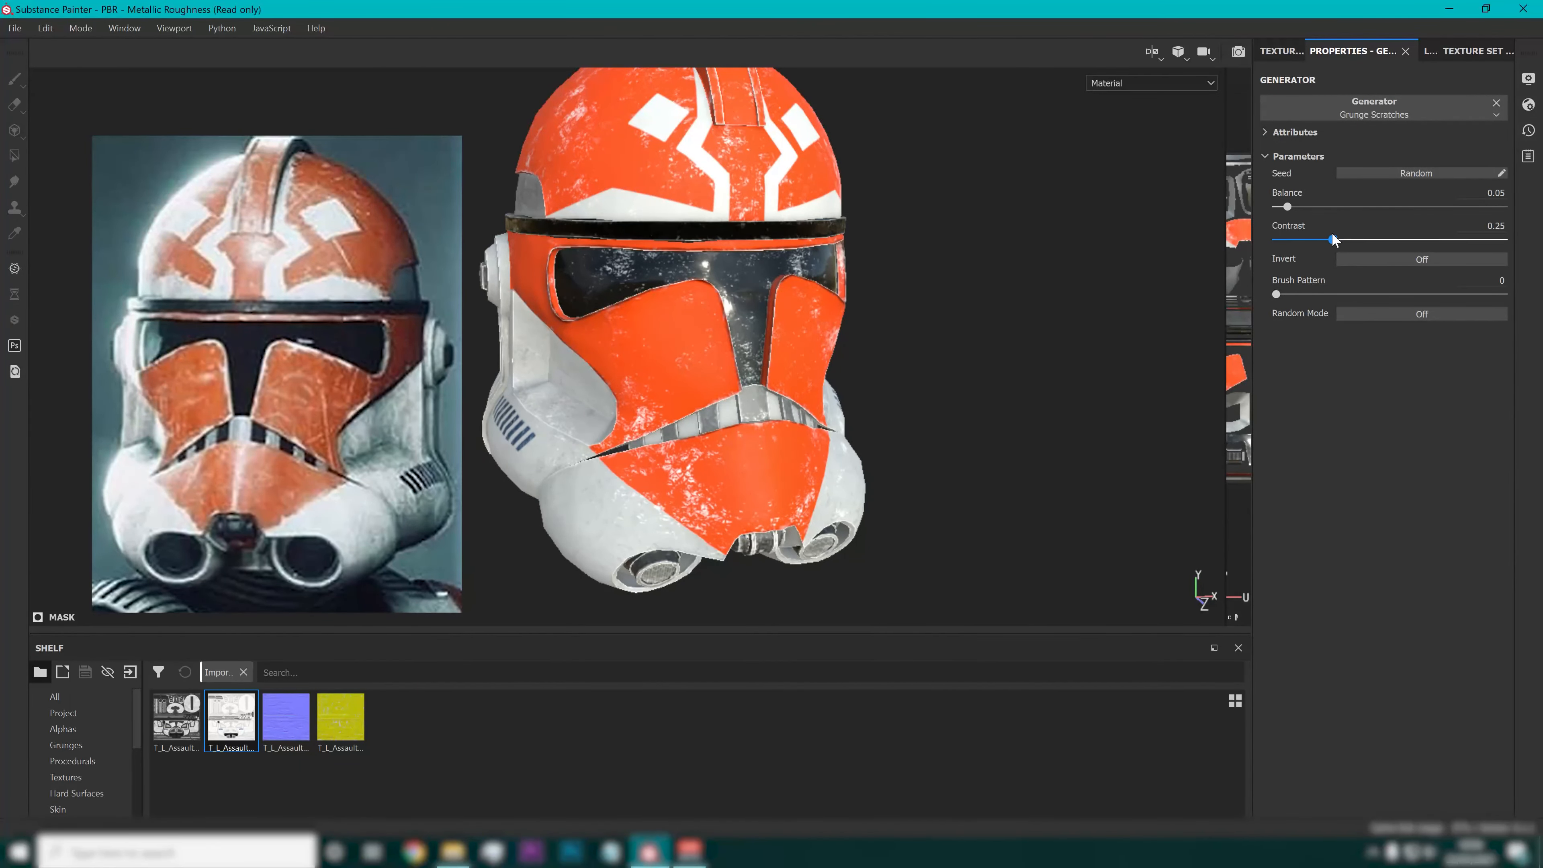
{"action": "left_click_drag", "start_coordinate": [1332, 238], "coordinate": [1458, 225]}
{"action": "left_click", "coordinate": [1385, 260]}
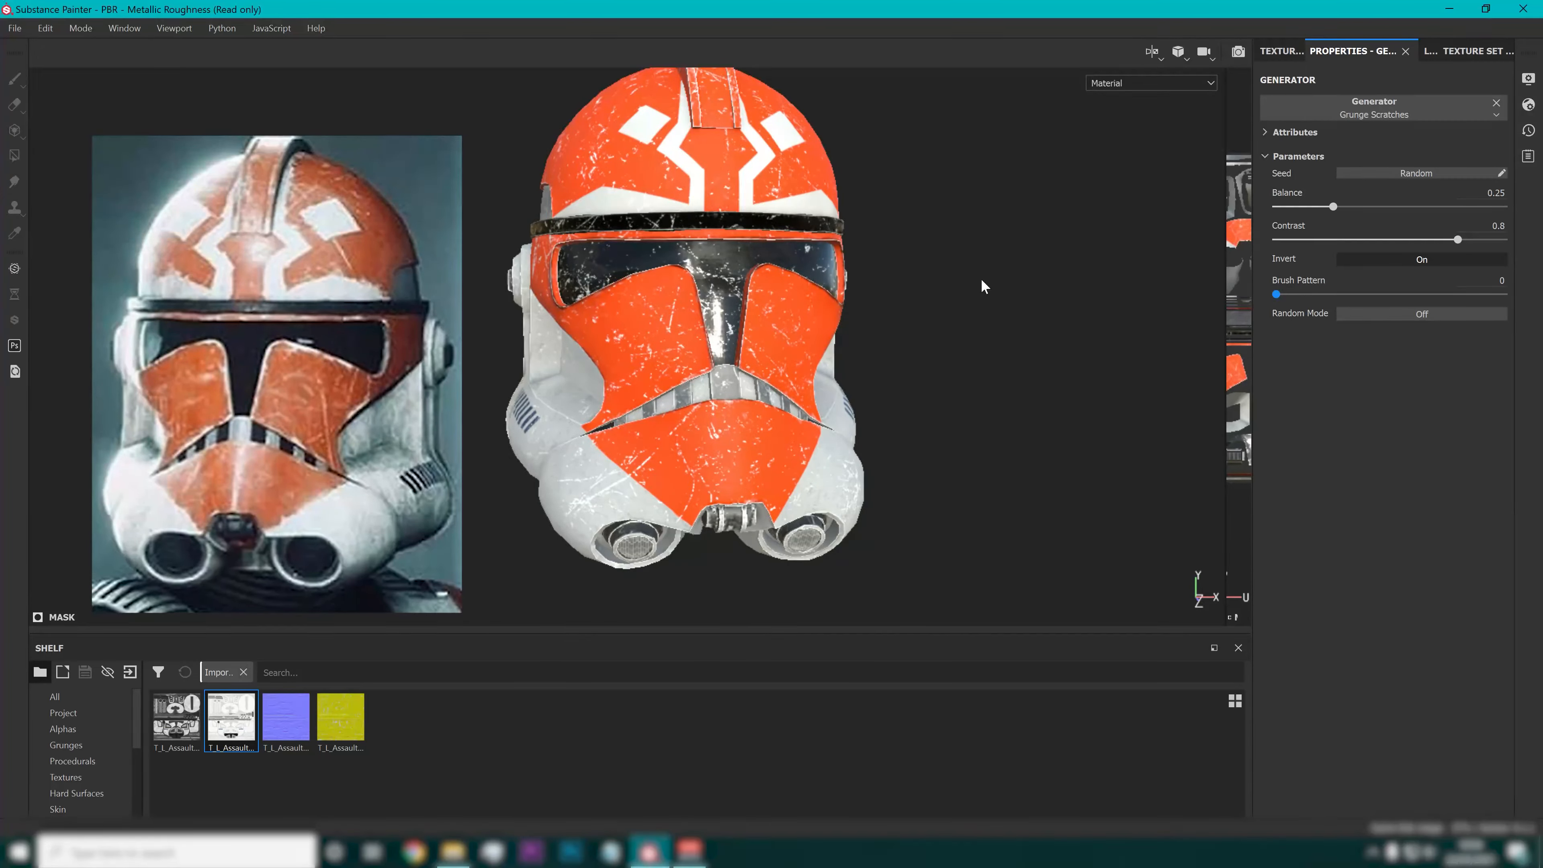
Examine the white scratches across the helmet's visor, face plates and side against the reference image.
{"action": "left_click_drag", "start_coordinate": [985, 286], "coordinate": [909, 315], "text": "alt"}
{"action": "scroll", "coordinate": [687, 304], "scroll_direction": "up", "scroll_amount": 5}
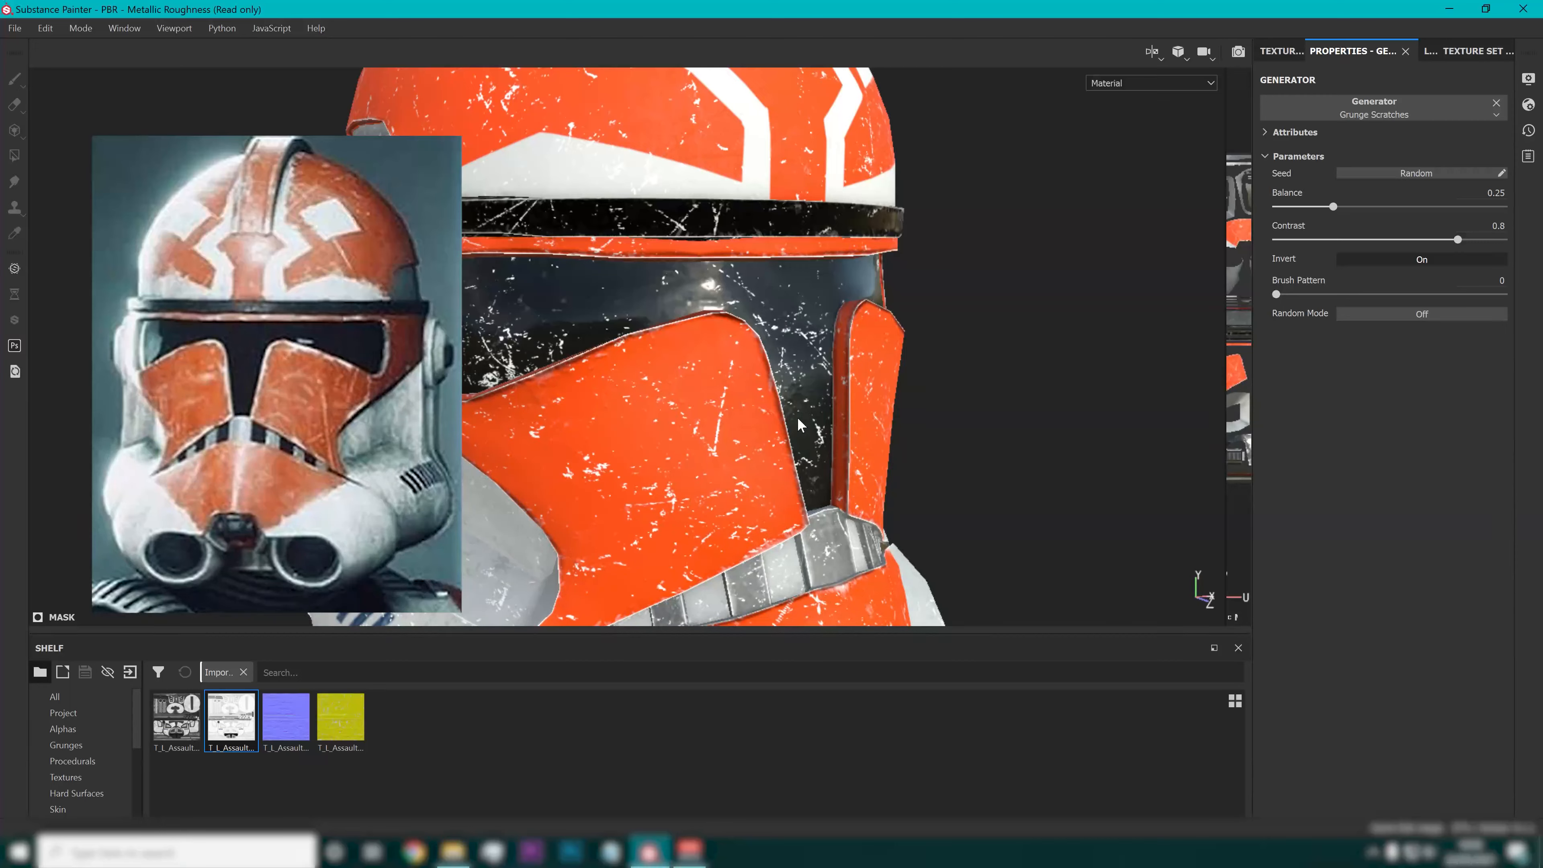
{"action": "left_click_drag", "start_coordinate": [850, 402], "coordinate": [593, 391], "text": "alt"}
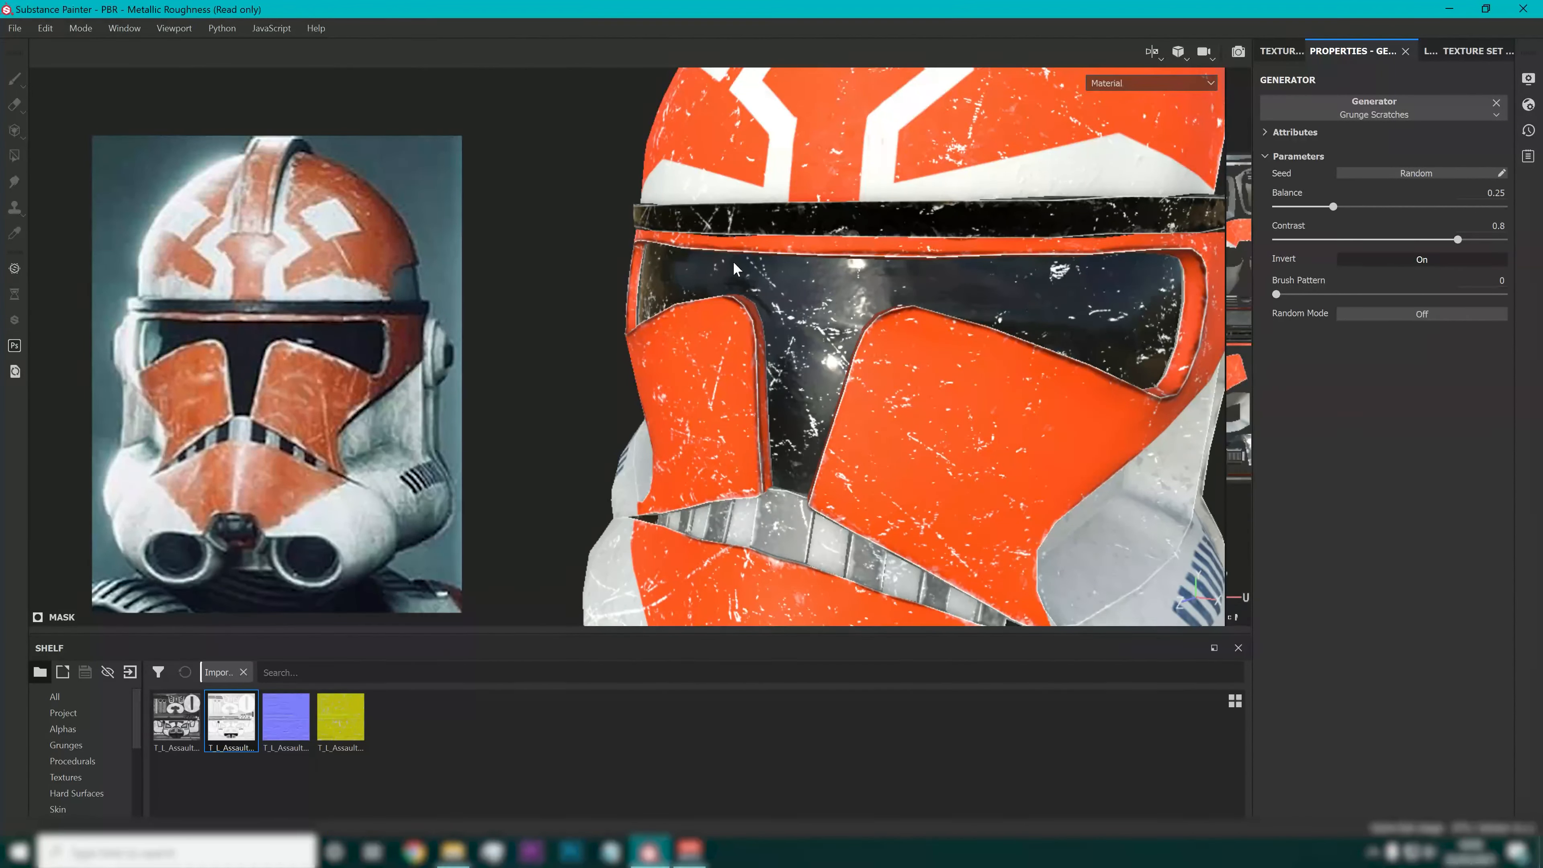
{"action": "left_click_drag", "start_coordinate": [731, 428], "coordinate": [1009, 438], "text": "alt"}
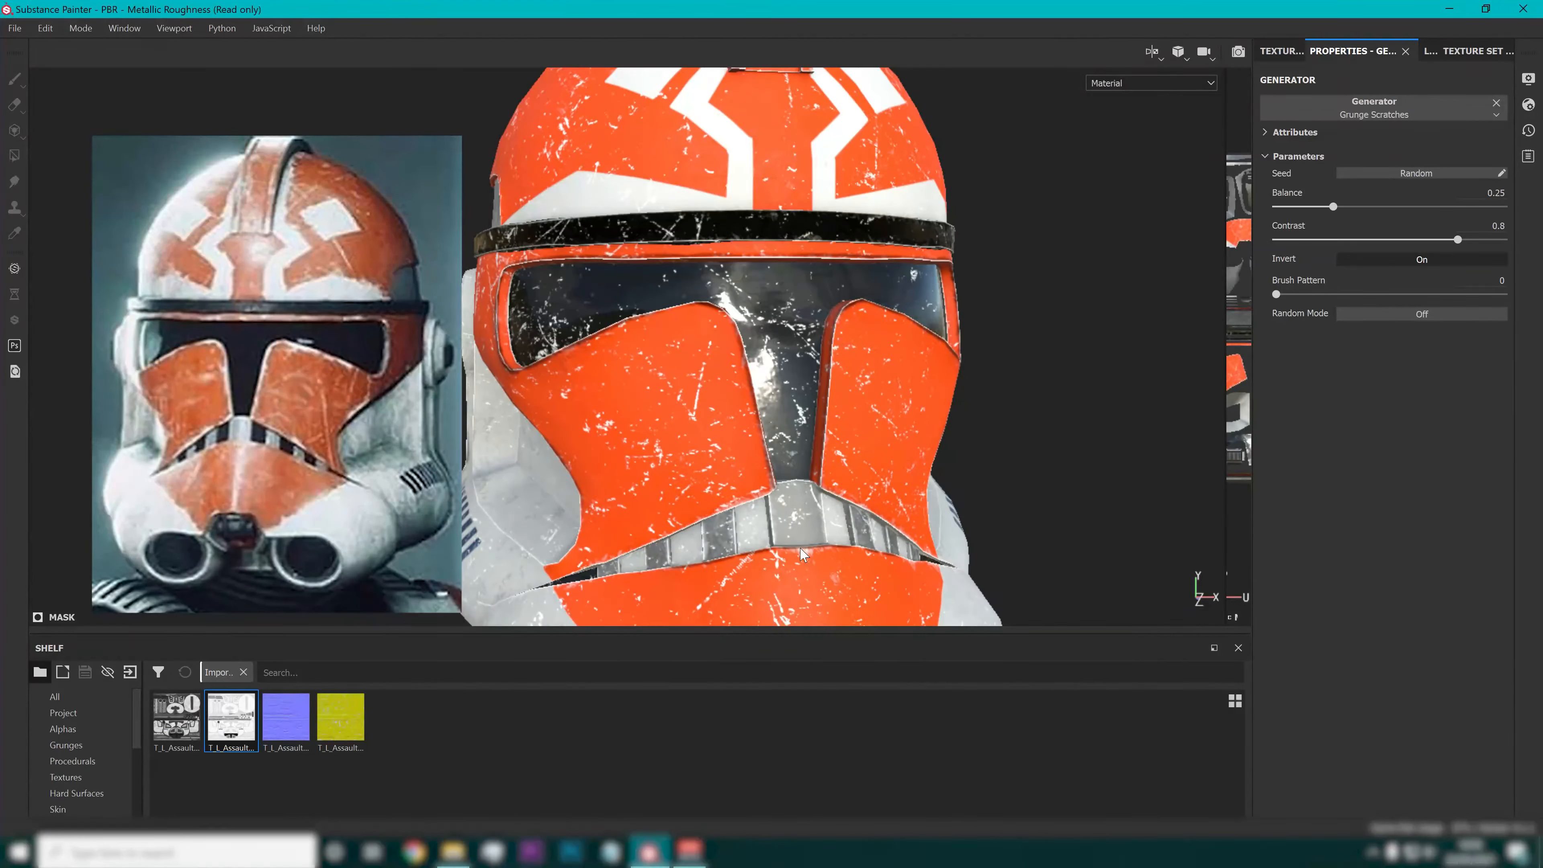
{"action": "left_click", "coordinate": [1280, 46]}
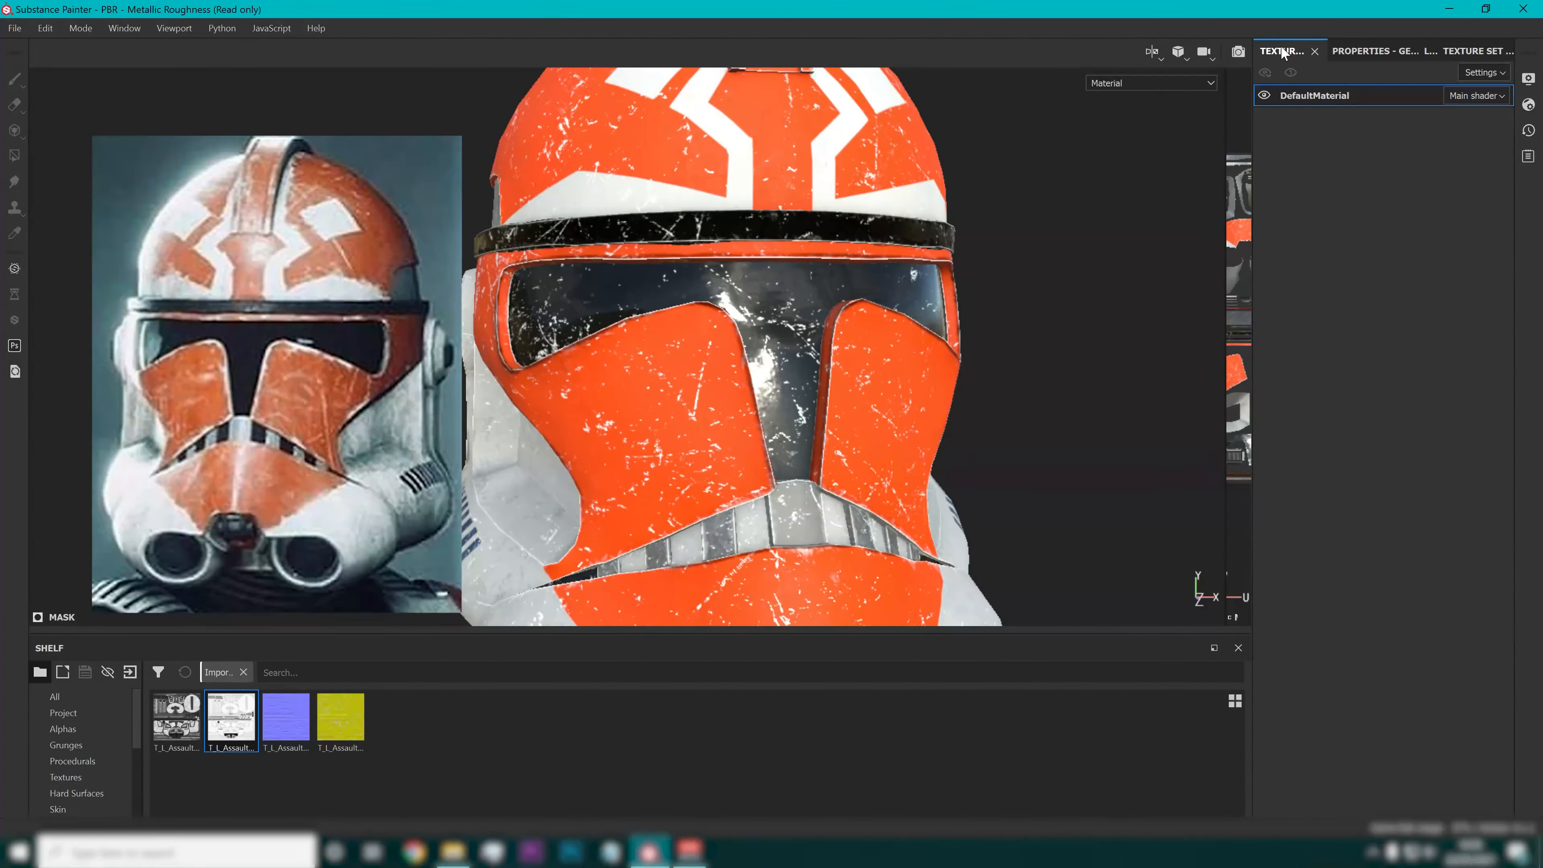
{"action": "left_click", "coordinate": [1408, 52]}
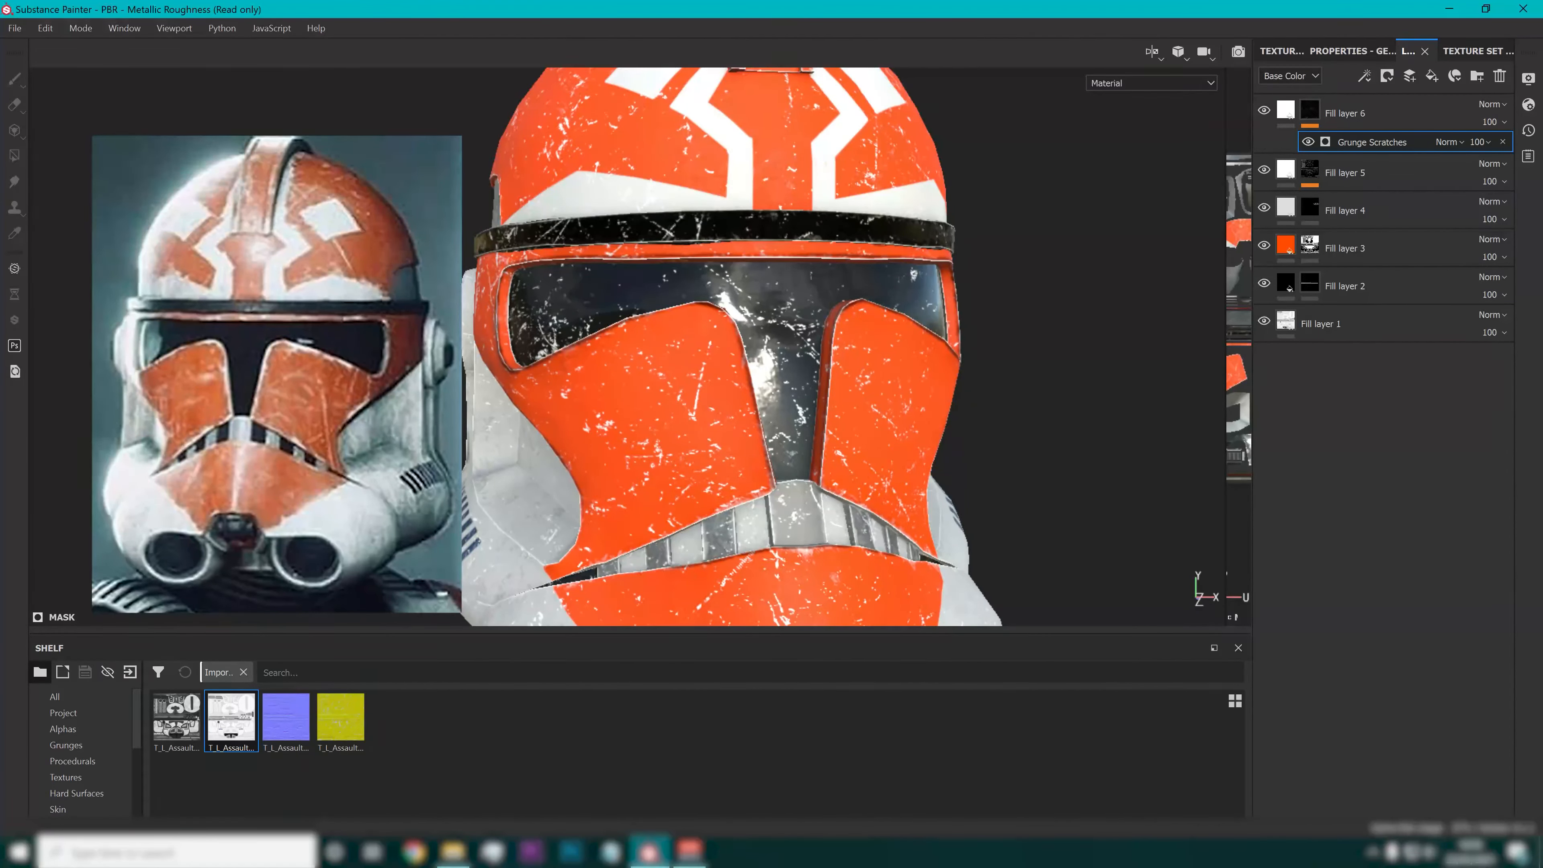
{"action": "scroll", "coordinate": [745, 368], "scroll_direction": "down", "scroll_amount": 6}
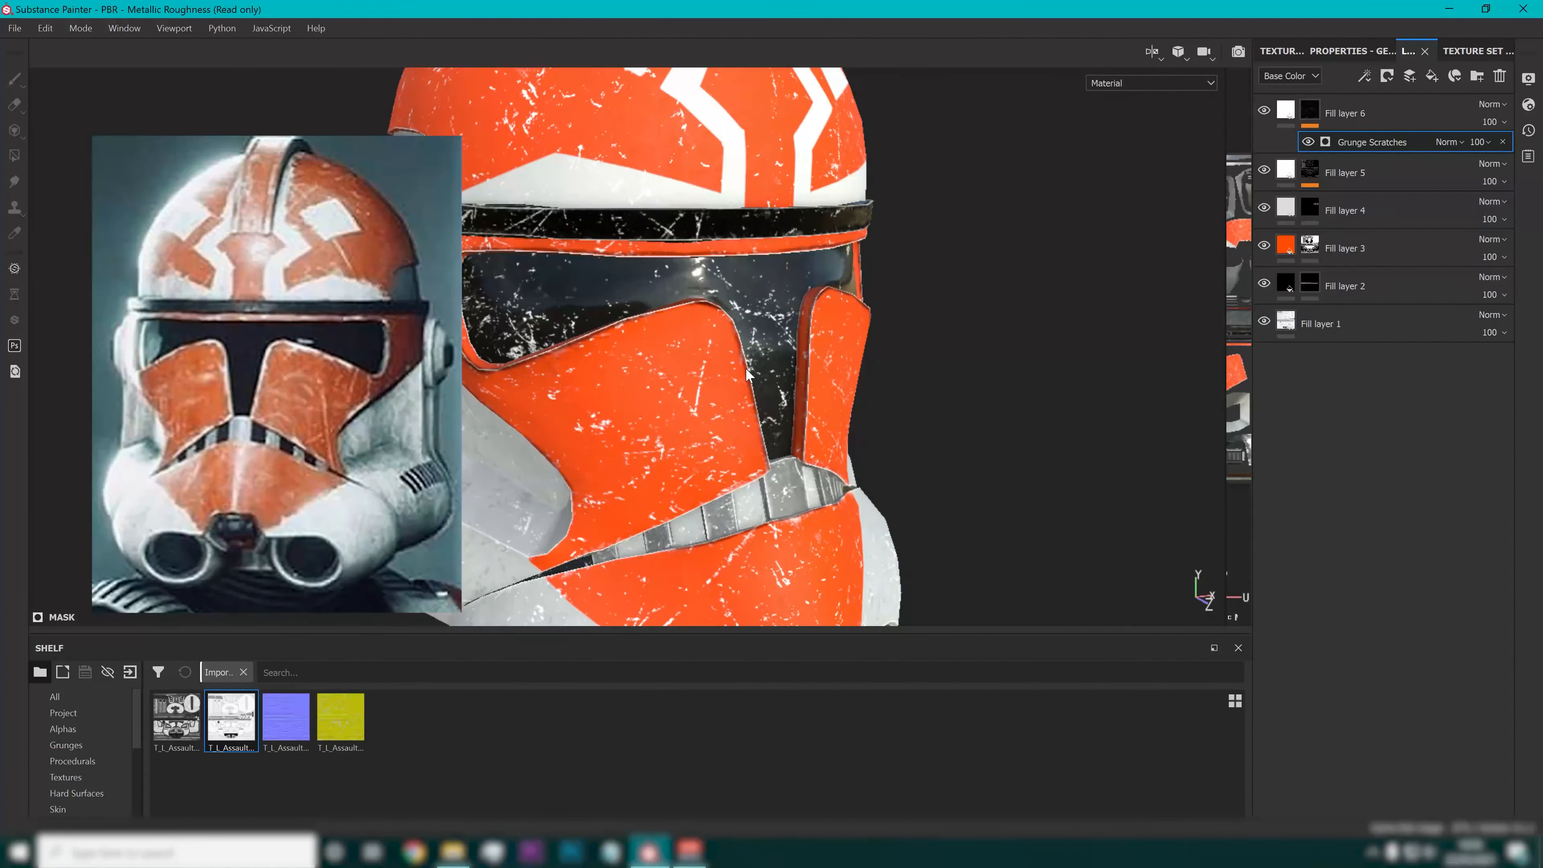
{"action": "scroll", "coordinate": [723, 382], "scroll_direction": "up", "scroll_amount": 5}
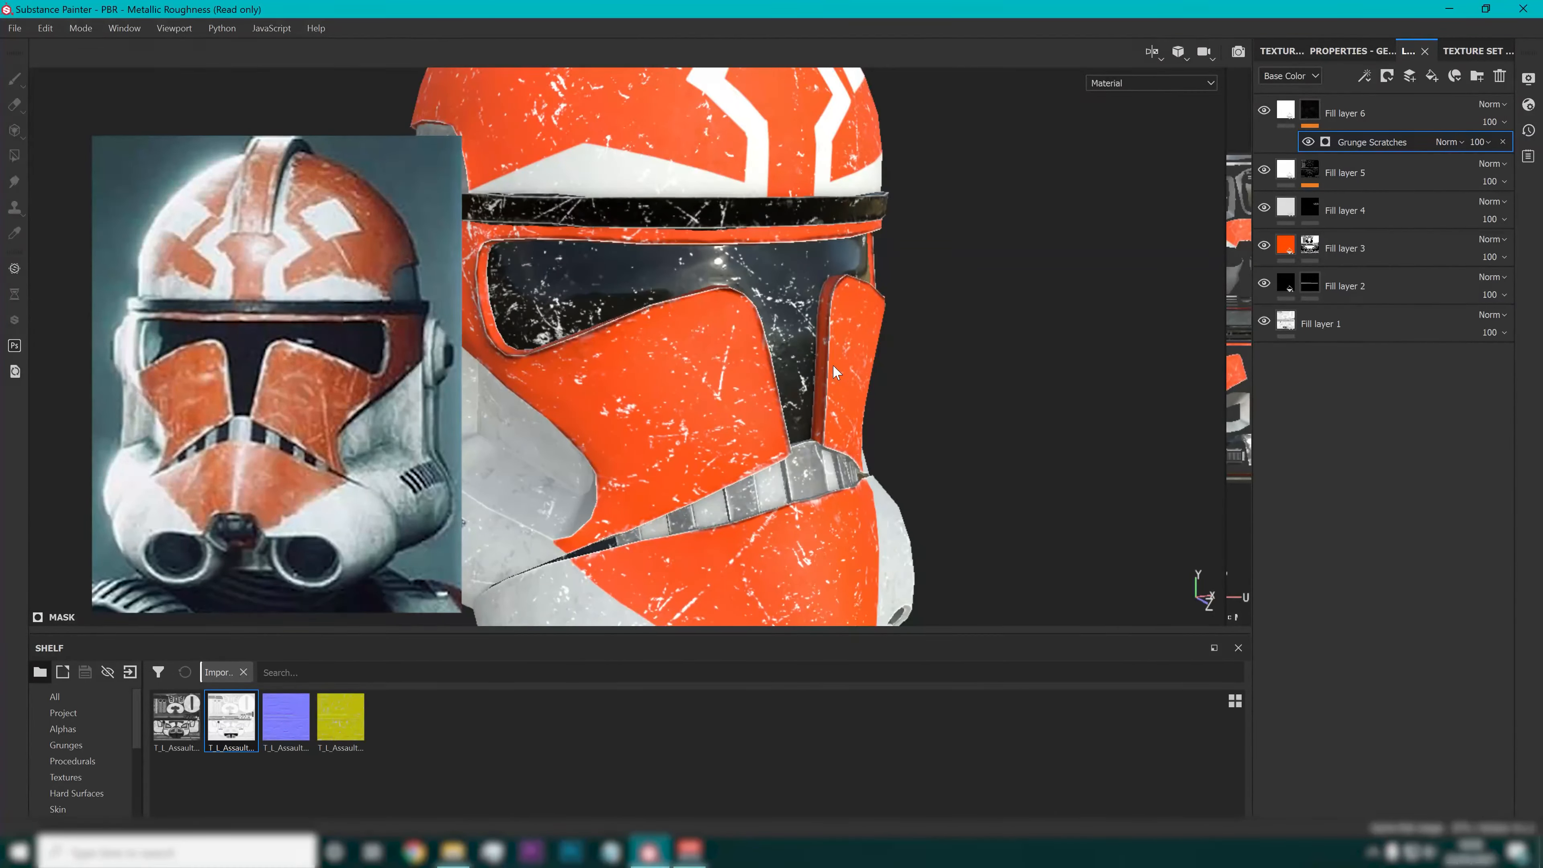
{"action": "left_click_drag", "start_coordinate": [723, 382], "coordinate": [577, 389], "text": "alt"}
{"action": "middle_click_drag", "start_coordinate": [736, 412], "coordinate": [802, 315]}
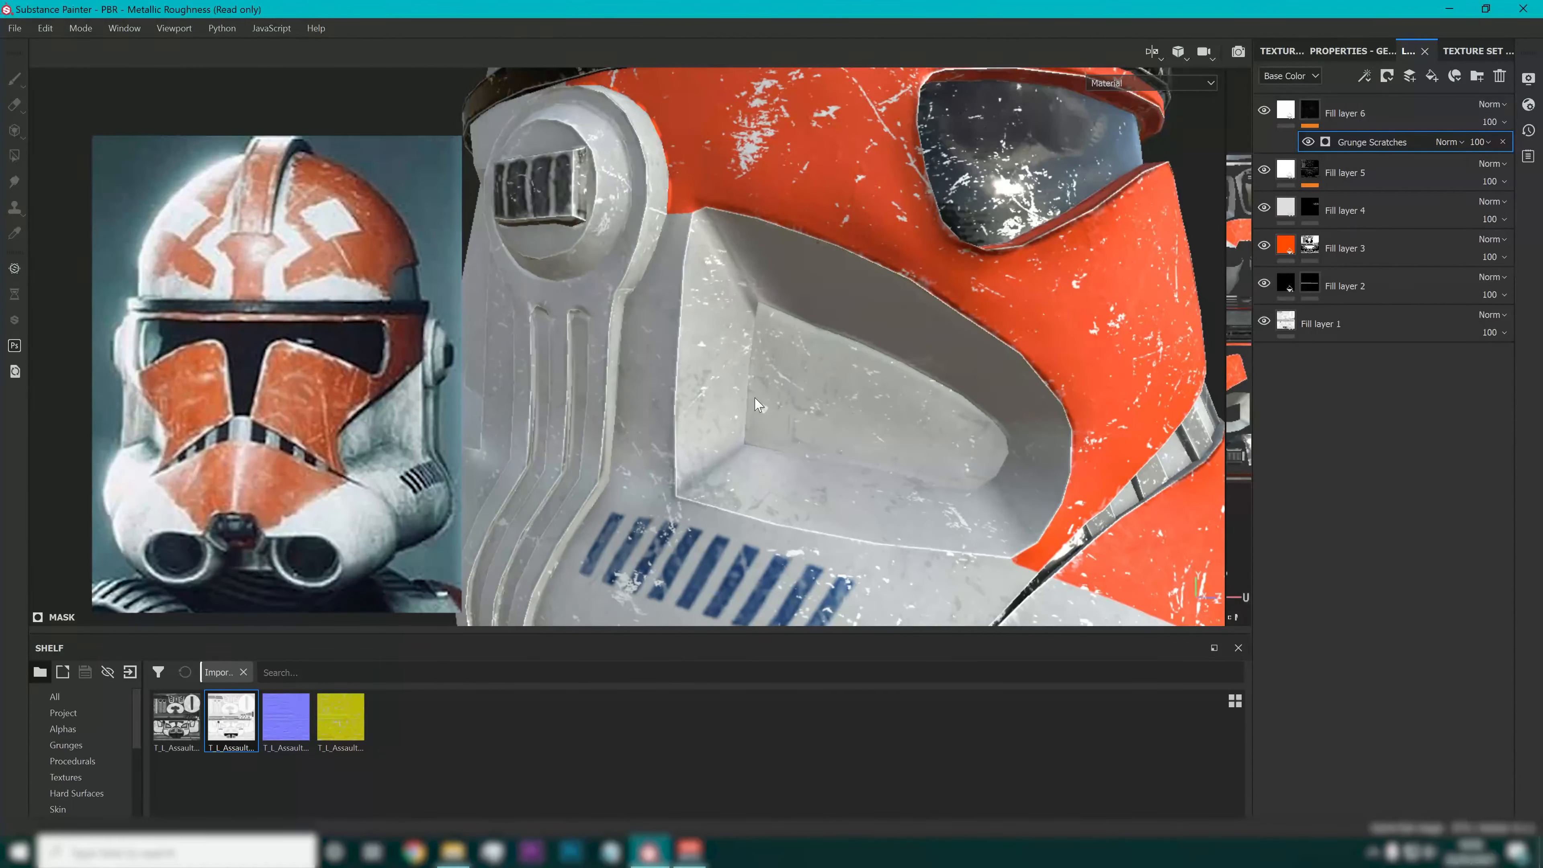
Try a sampled grey as Fill layer 6's base color, restore white and compare the whole helmet with the reference.
{"action": "left_click", "coordinate": [1336, 113]}
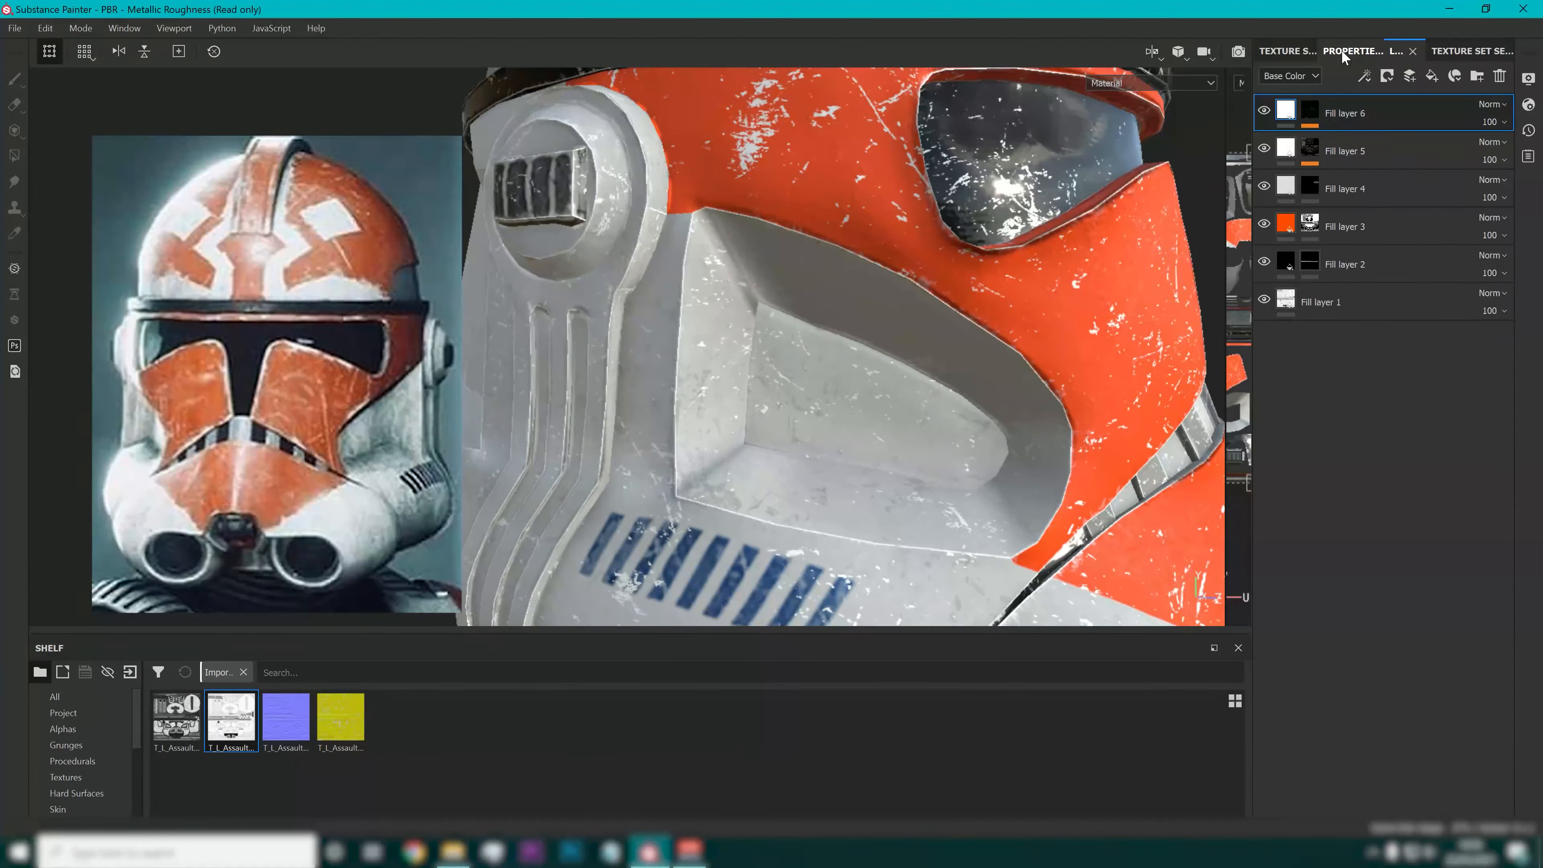
{"action": "left_click", "coordinate": [1342, 49]}
{"action": "left_click", "coordinate": [1379, 399]}
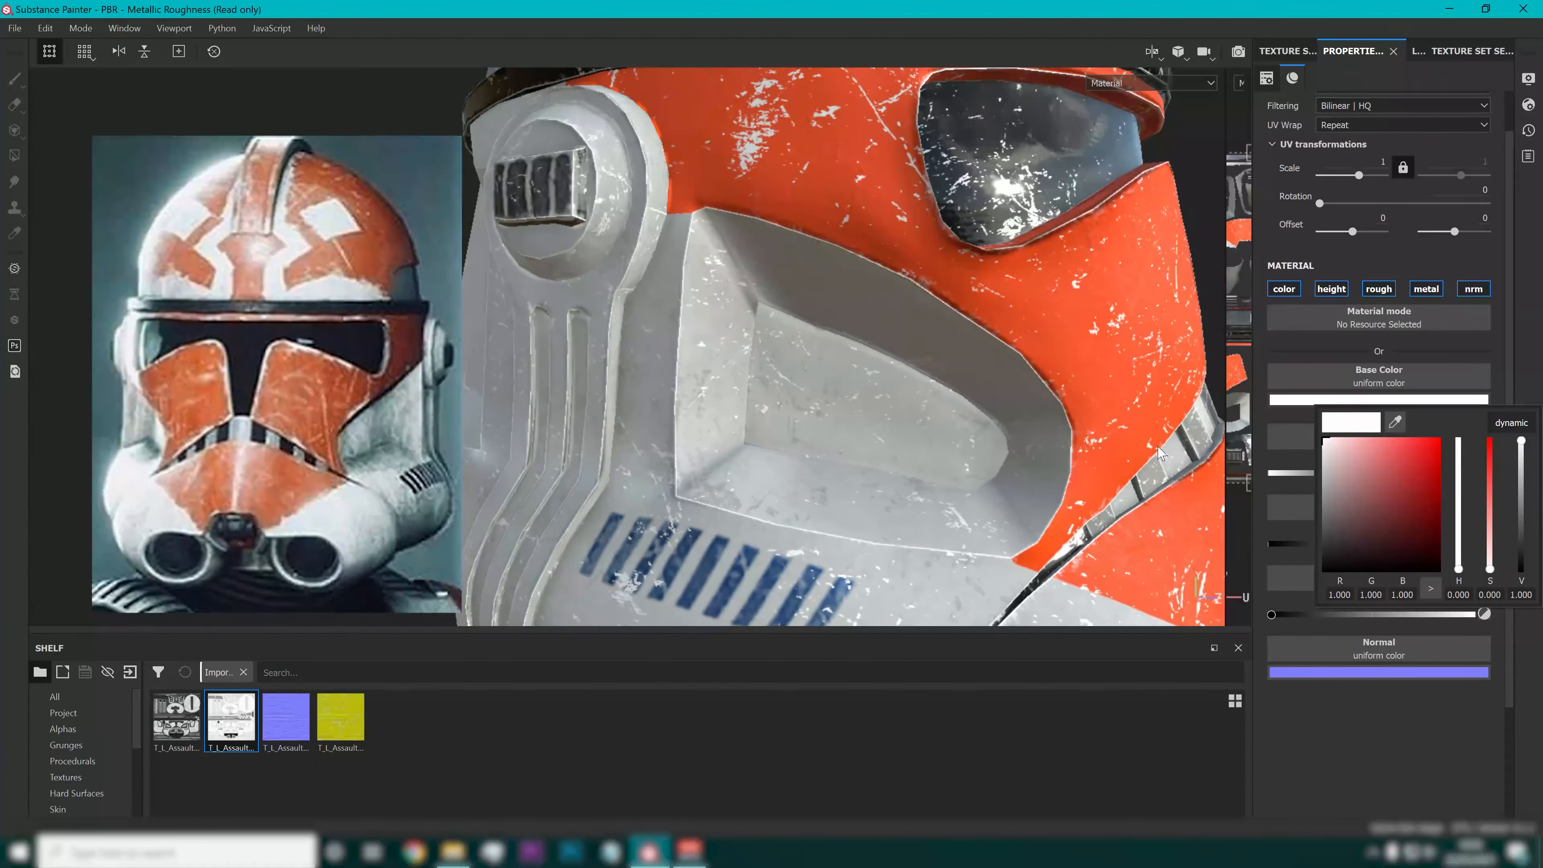
{"action": "left_click", "coordinate": [1395, 422]}
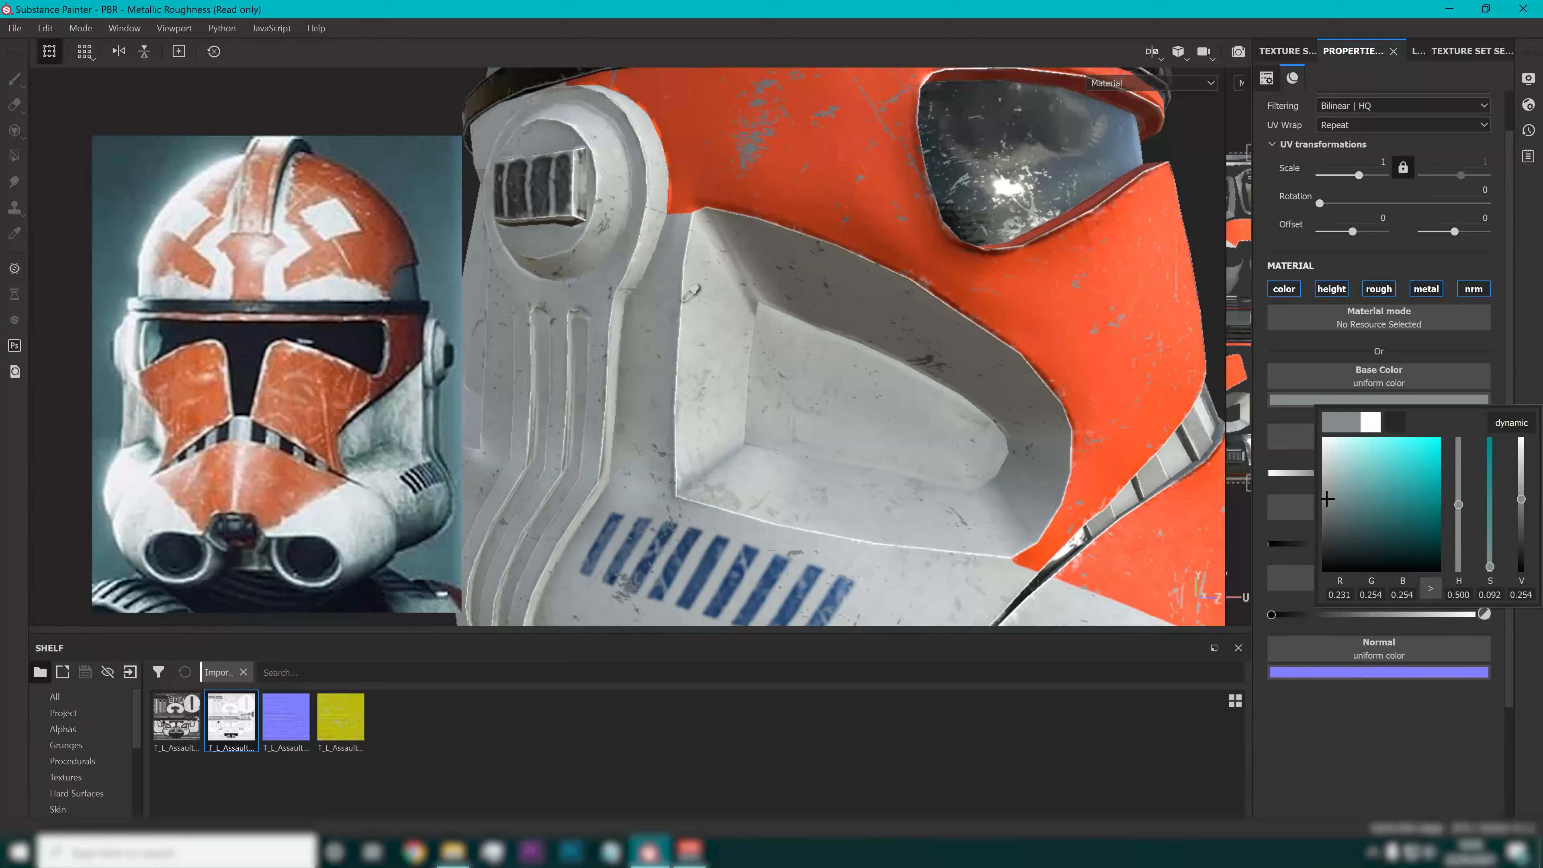
{"action": "left_click", "coordinate": [1377, 428]}
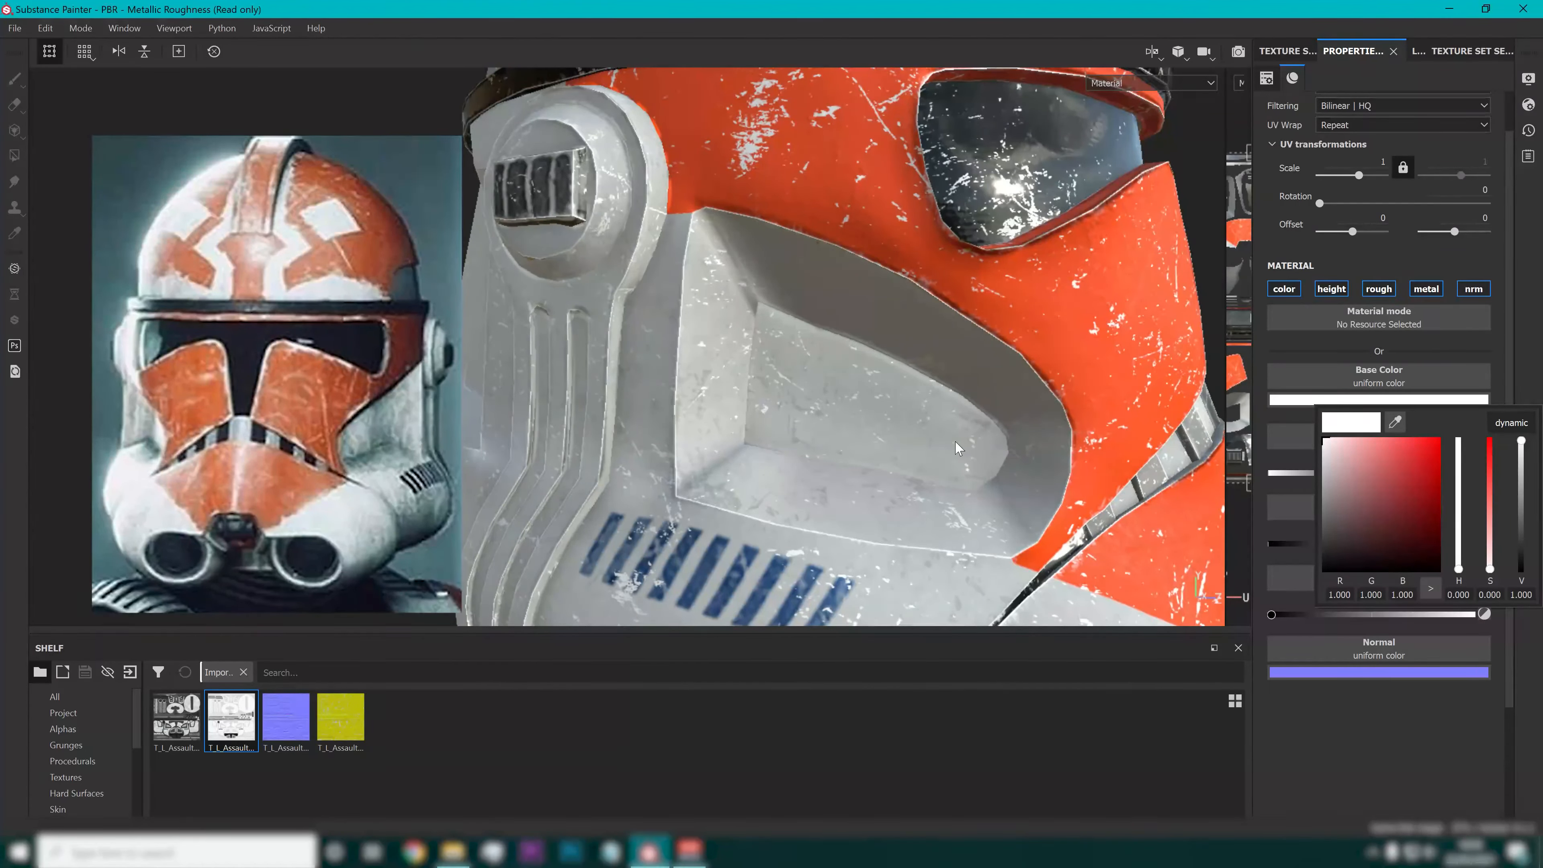
{"action": "left_click", "coordinate": [626, 433]}
{"action": "scroll", "coordinate": [773, 438], "scroll_direction": "down", "scroll_amount": 3}
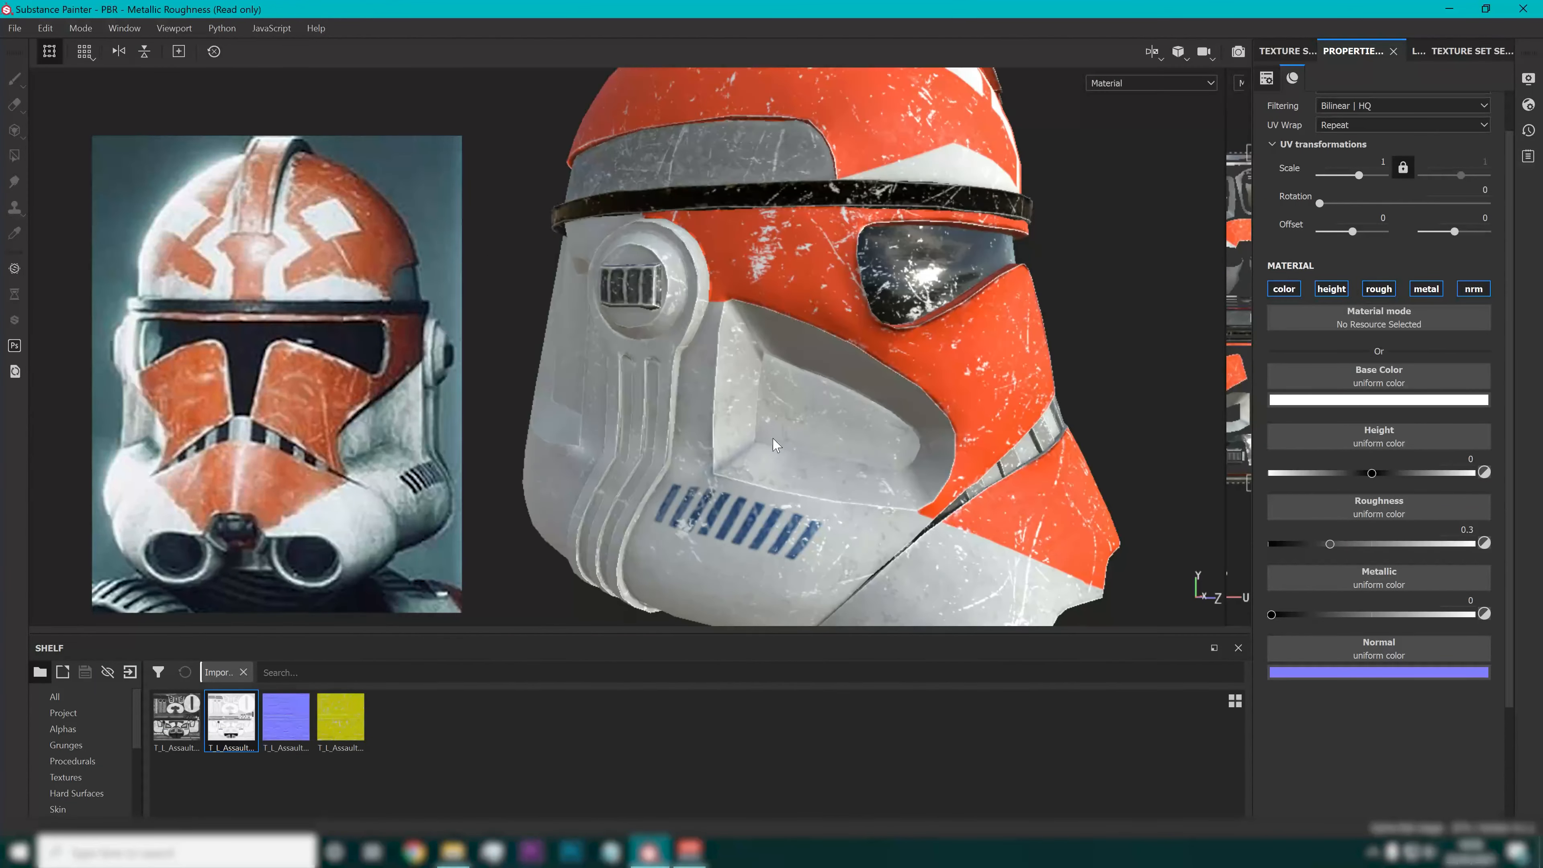
{"action": "scroll", "coordinate": [774, 446], "scroll_direction": "down", "scroll_amount": 1}
{"action": "left_click_drag", "start_coordinate": [774, 446], "coordinate": [862, 355], "text": "alt"}
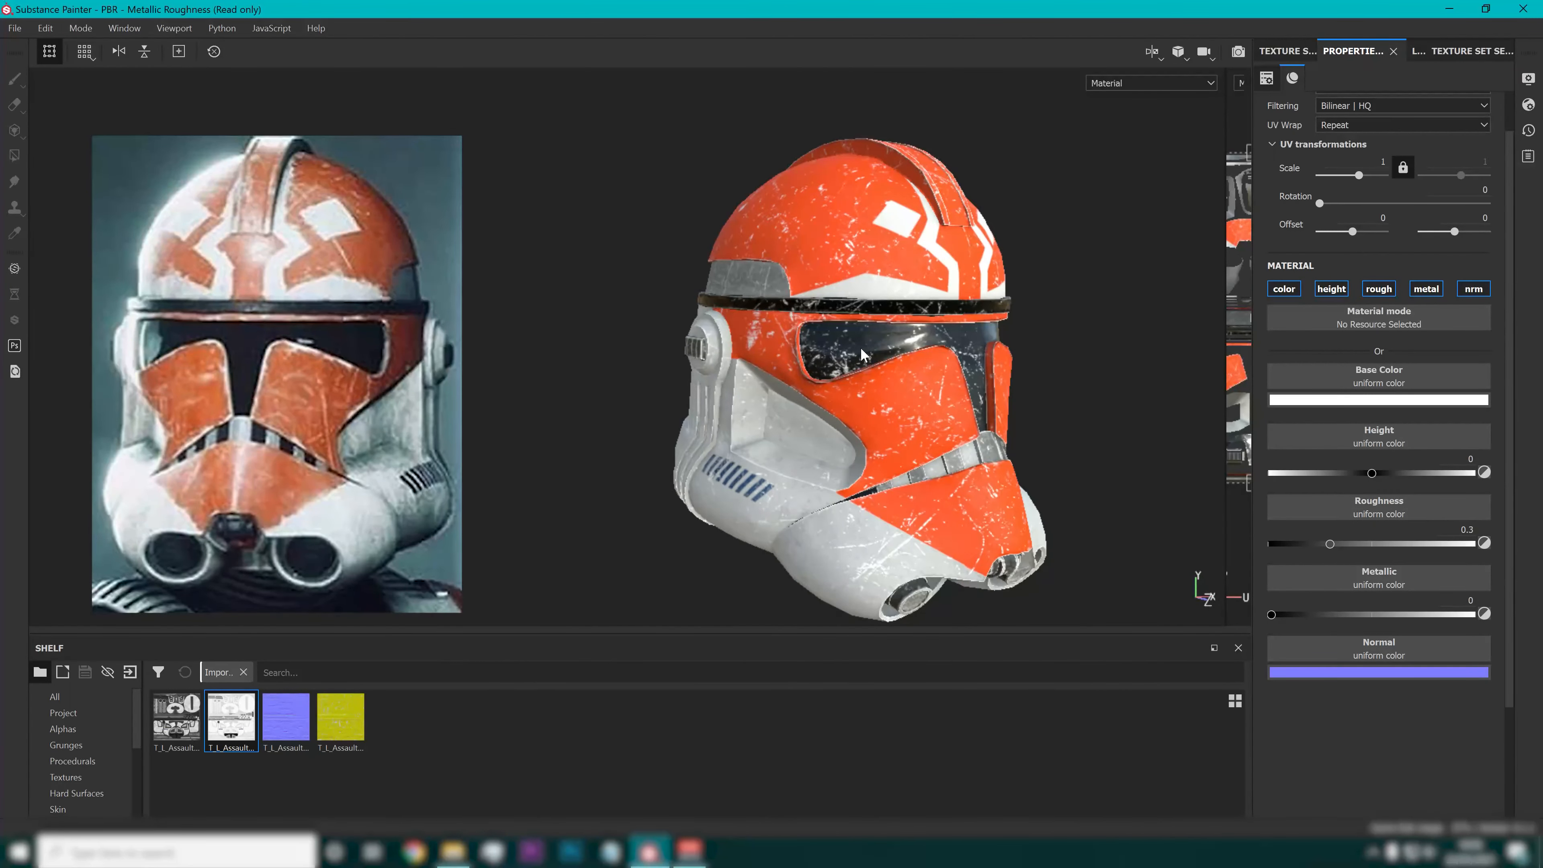
Delete Fill layer 6 with its scratch mask and review the helmet from the front.
{"action": "left_click", "coordinate": [1420, 54]}
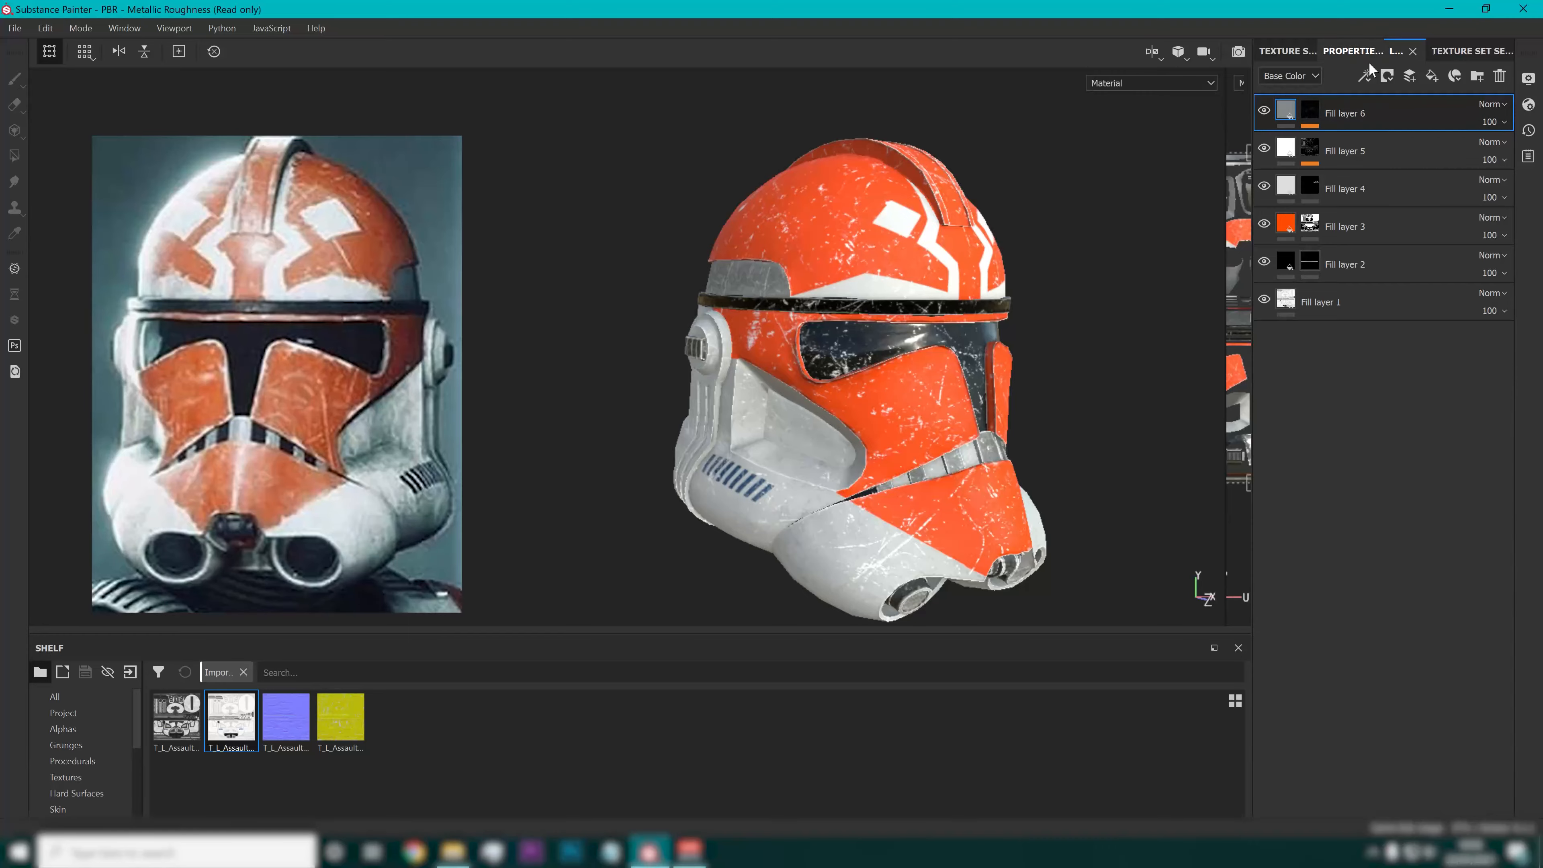
{"action": "key", "text": "Delete"}
{"action": "scroll", "coordinate": [864, 402], "scroll_direction": "down", "scroll_amount": 1}
{"action": "scroll", "coordinate": [864, 402], "scroll_direction": "up", "scroll_amount": 1}
{"action": "middle_click_drag", "start_coordinate": [881, 364], "coordinate": [685, 334], "text": "alt"}
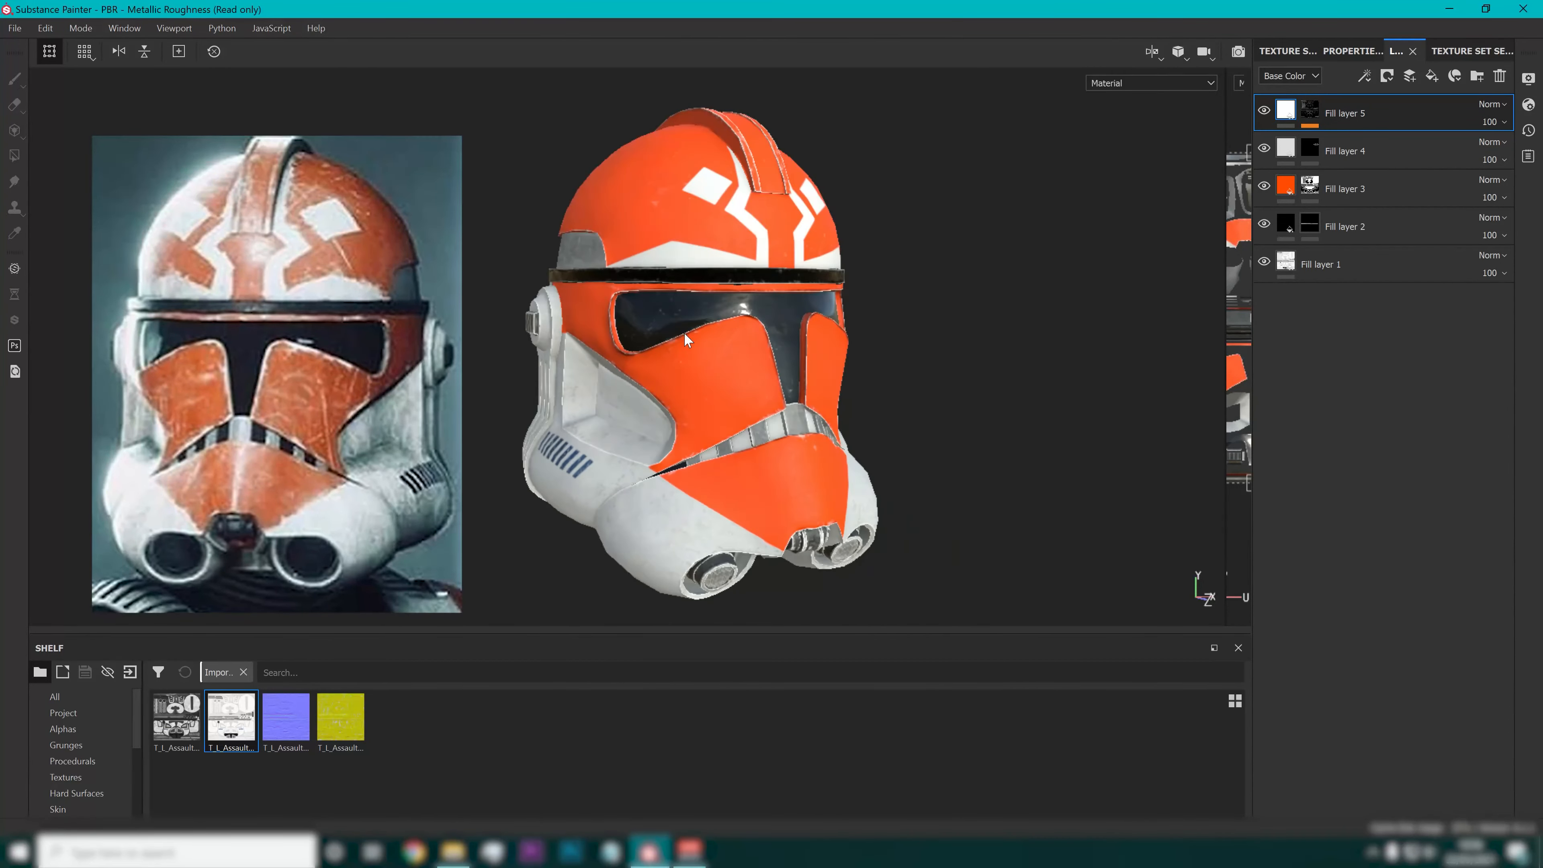
{"action": "mouse_move", "coordinate": [687, 339]}
{"action": "left_mouse_down", "text": "alt"}
{"action": "mouse_move", "coordinate": [521, 350]}
{"action": "mouse_move", "coordinate": [678, 348]}
{"action": "left_mouse_up", "text": "alt"}
{"action": "middle_click_drag", "start_coordinate": [808, 360], "coordinate": [744, 365], "text": "alt"}
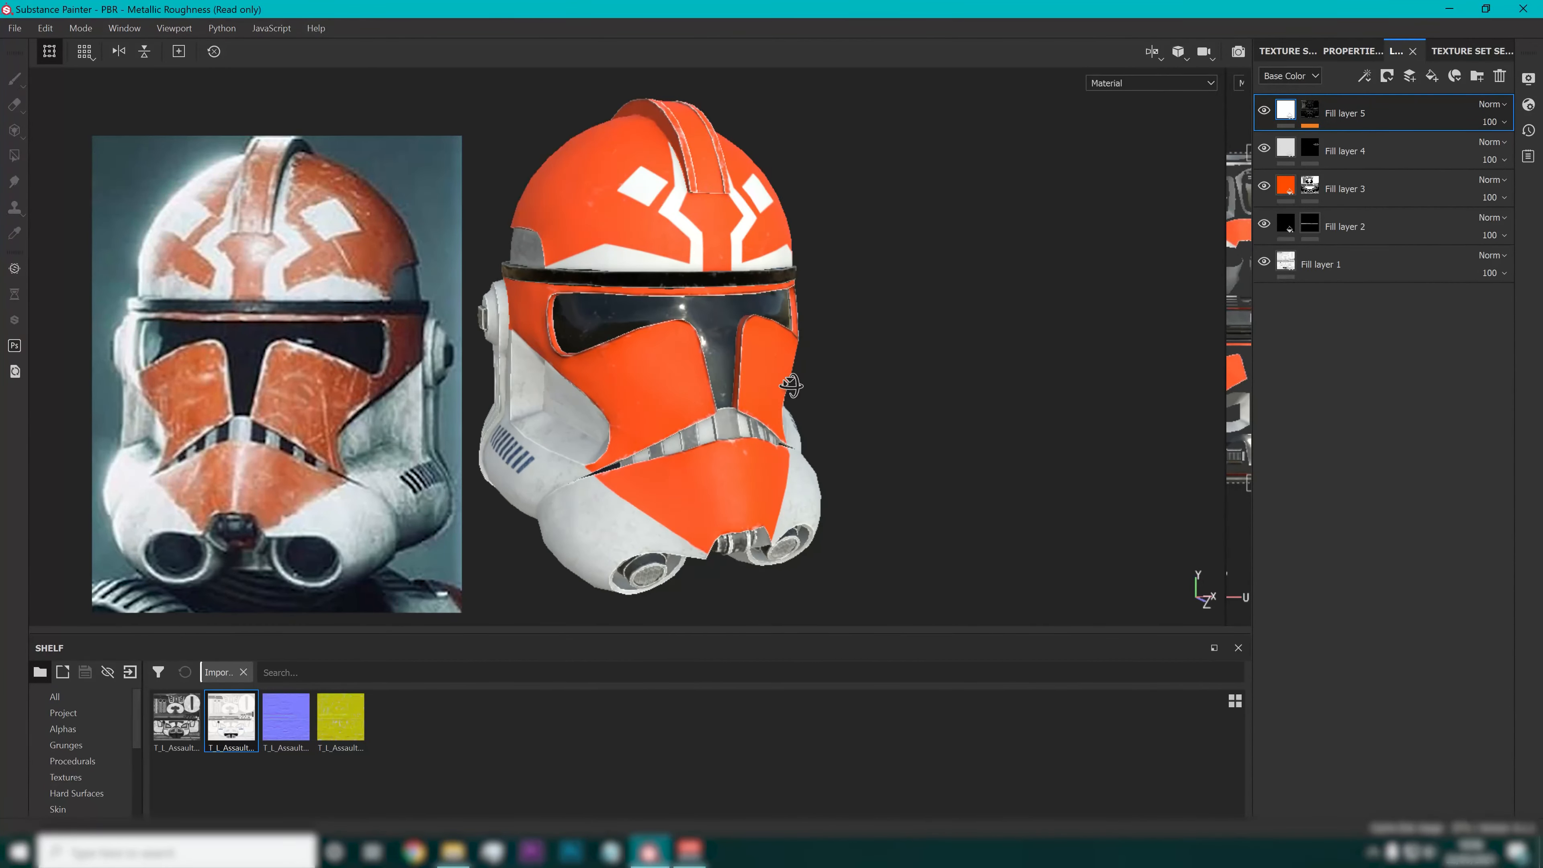
Add a new fill layer at the top of the layer stack and give it a black mask.
{"action": "left_click_drag", "start_coordinate": [789, 372], "coordinate": [769, 431], "text": "alt"}
{"action": "scroll", "coordinate": [755, 421], "scroll_direction": "up", "scroll_amount": 2}
{"action": "scroll", "coordinate": [690, 399], "scroll_direction": "down", "scroll_amount": 2}
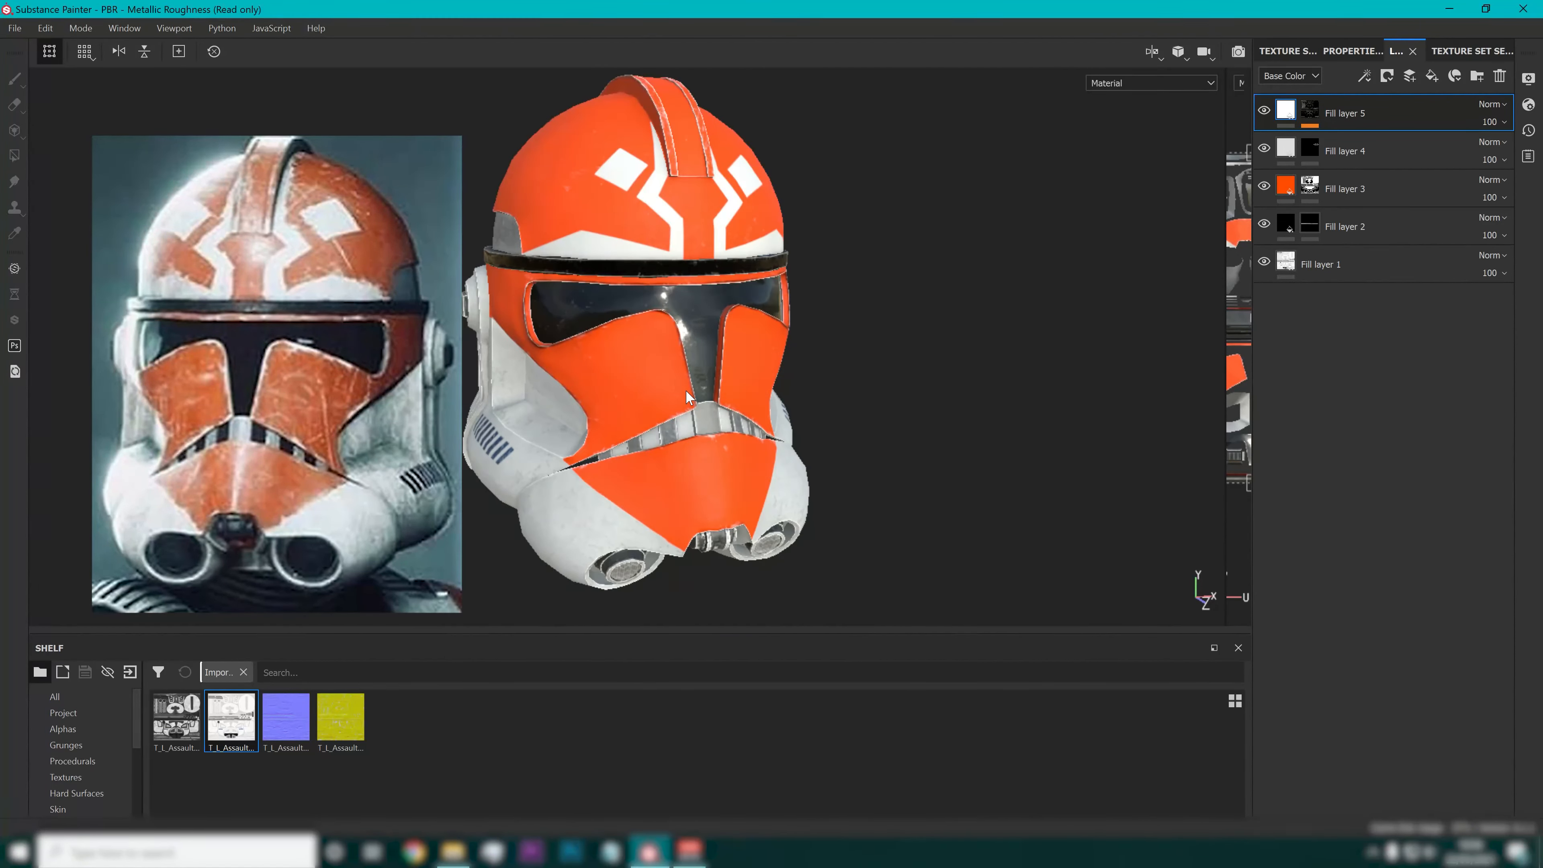
{"action": "left_click_drag", "start_coordinate": [689, 389], "coordinate": [613, 398], "text": "alt"}
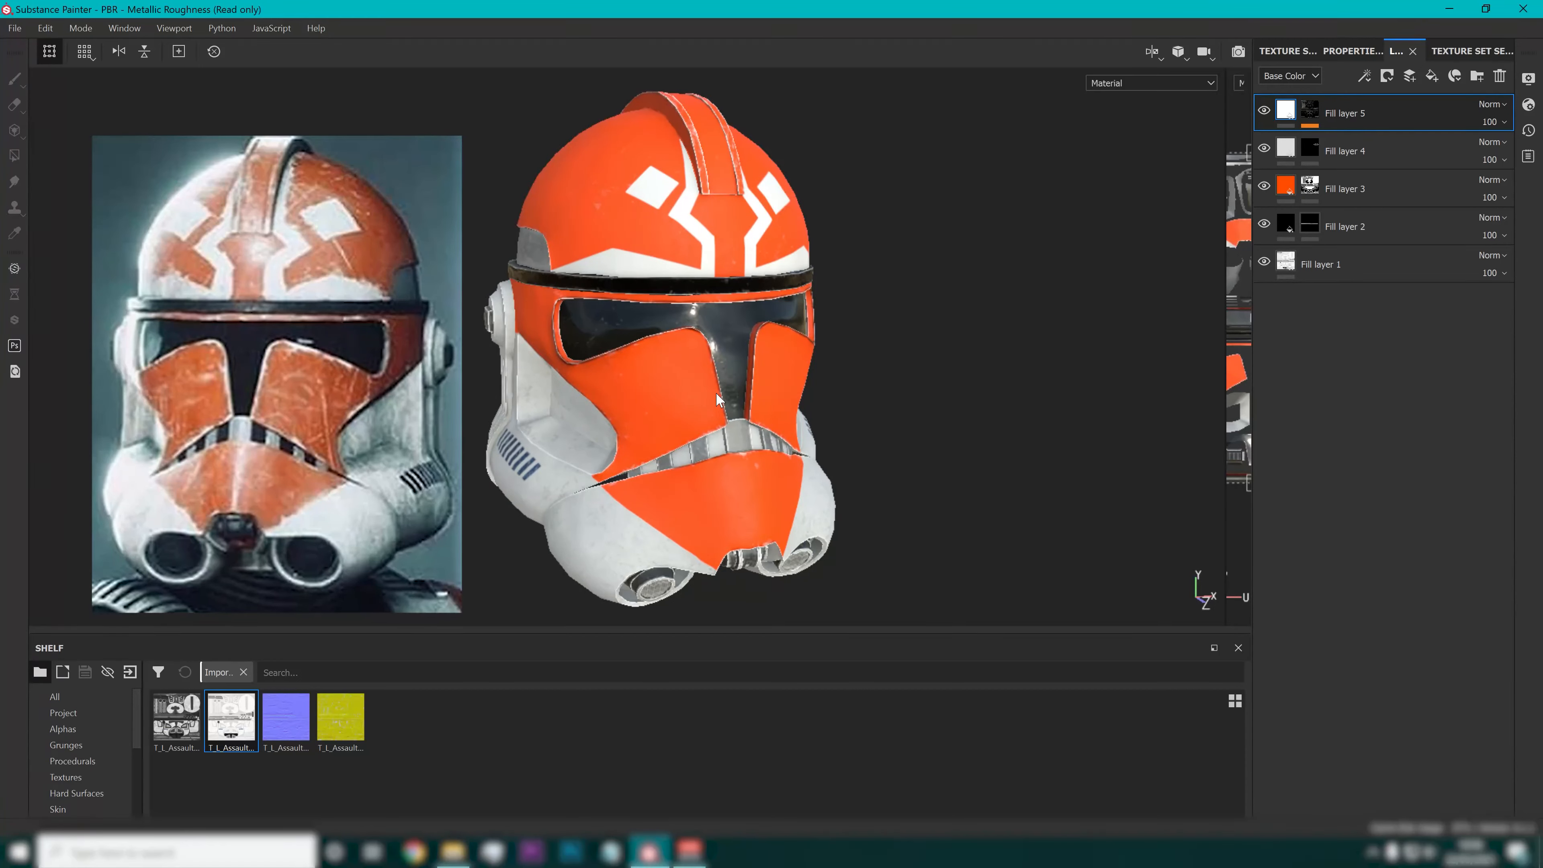
{"action": "left_click", "coordinate": [1430, 71]}
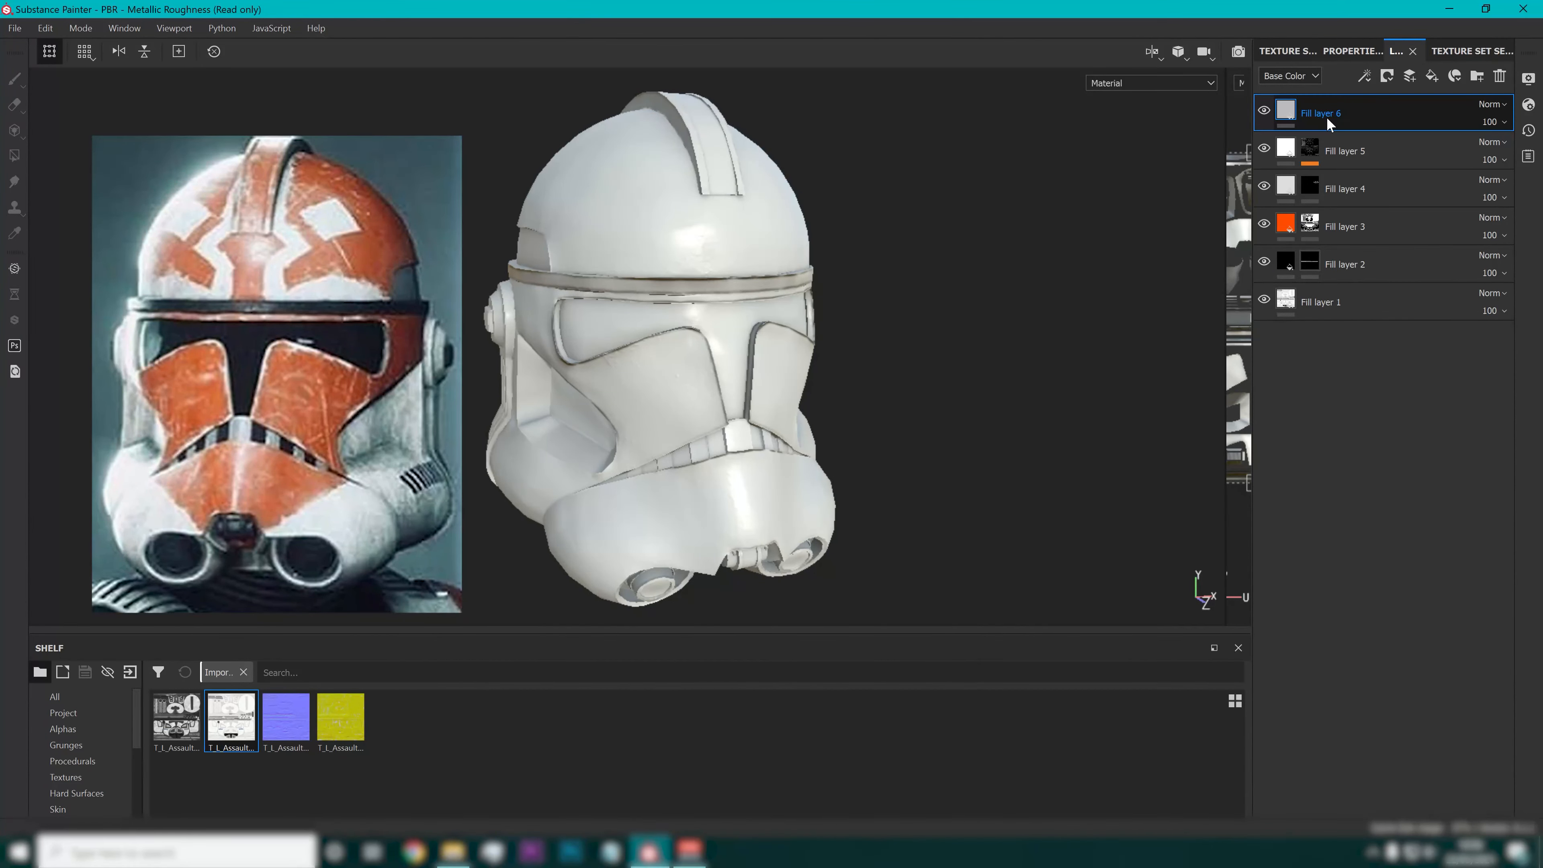
{"action": "scroll", "coordinate": [829, 196], "scroll_direction": "up", "scroll_amount": 1}
{"action": "right_click", "coordinate": [1330, 116]}
{"action": "left_click", "coordinate": [1400, 144]}
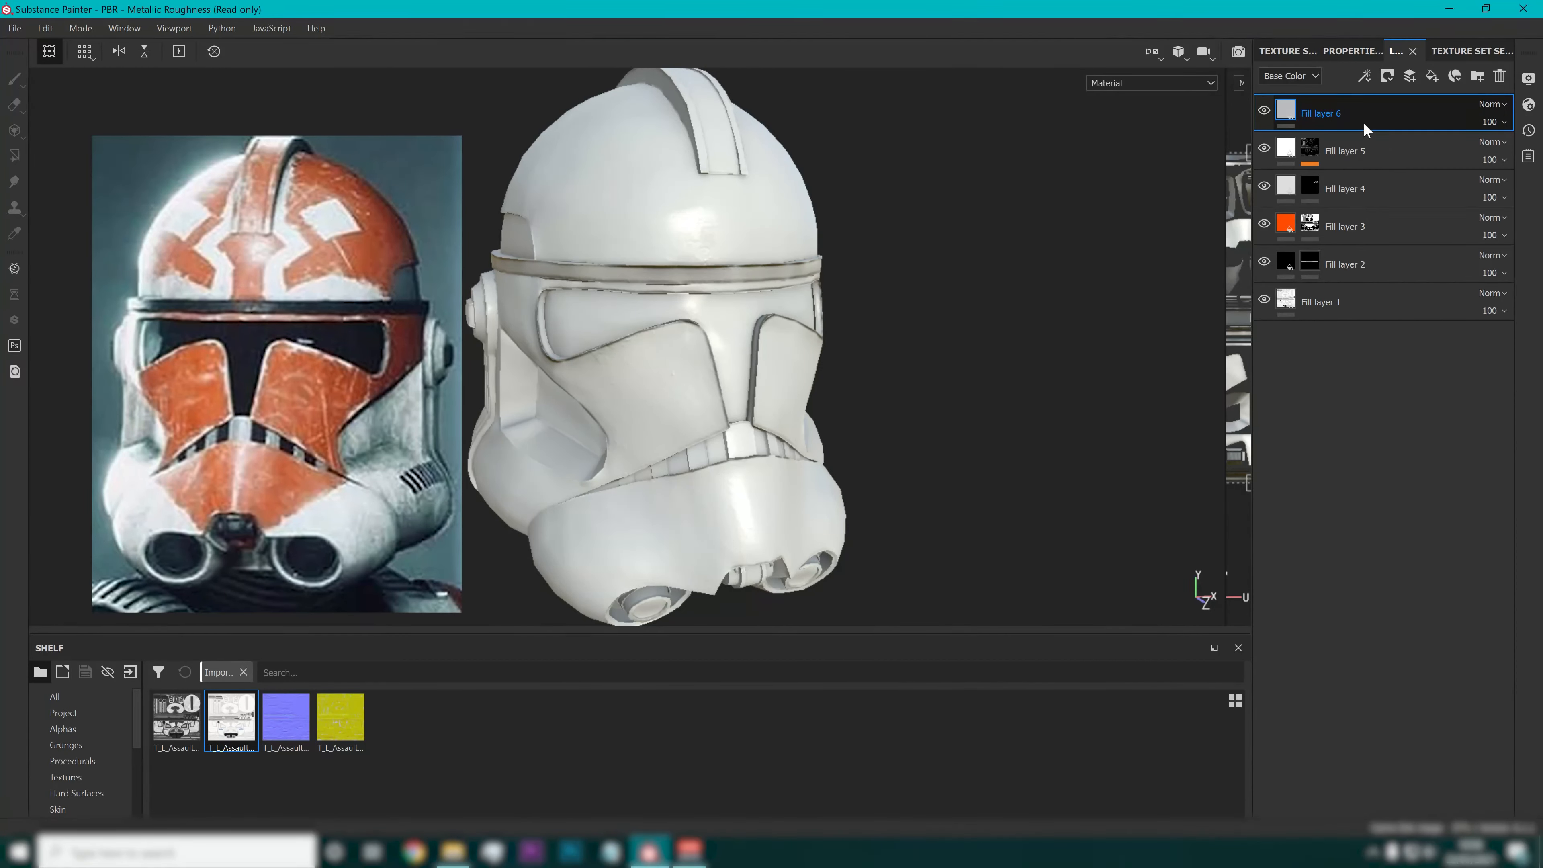
Add a generator to Fill layer 6's mask and set it to Grunge Scratches Dirty.
{"action": "left_click", "coordinate": [1383, 77]}
{"action": "left_click", "coordinate": [1367, 80]}
{"action": "left_click", "coordinate": [1390, 98]}
{"action": "left_click", "coordinate": [1375, 142]}
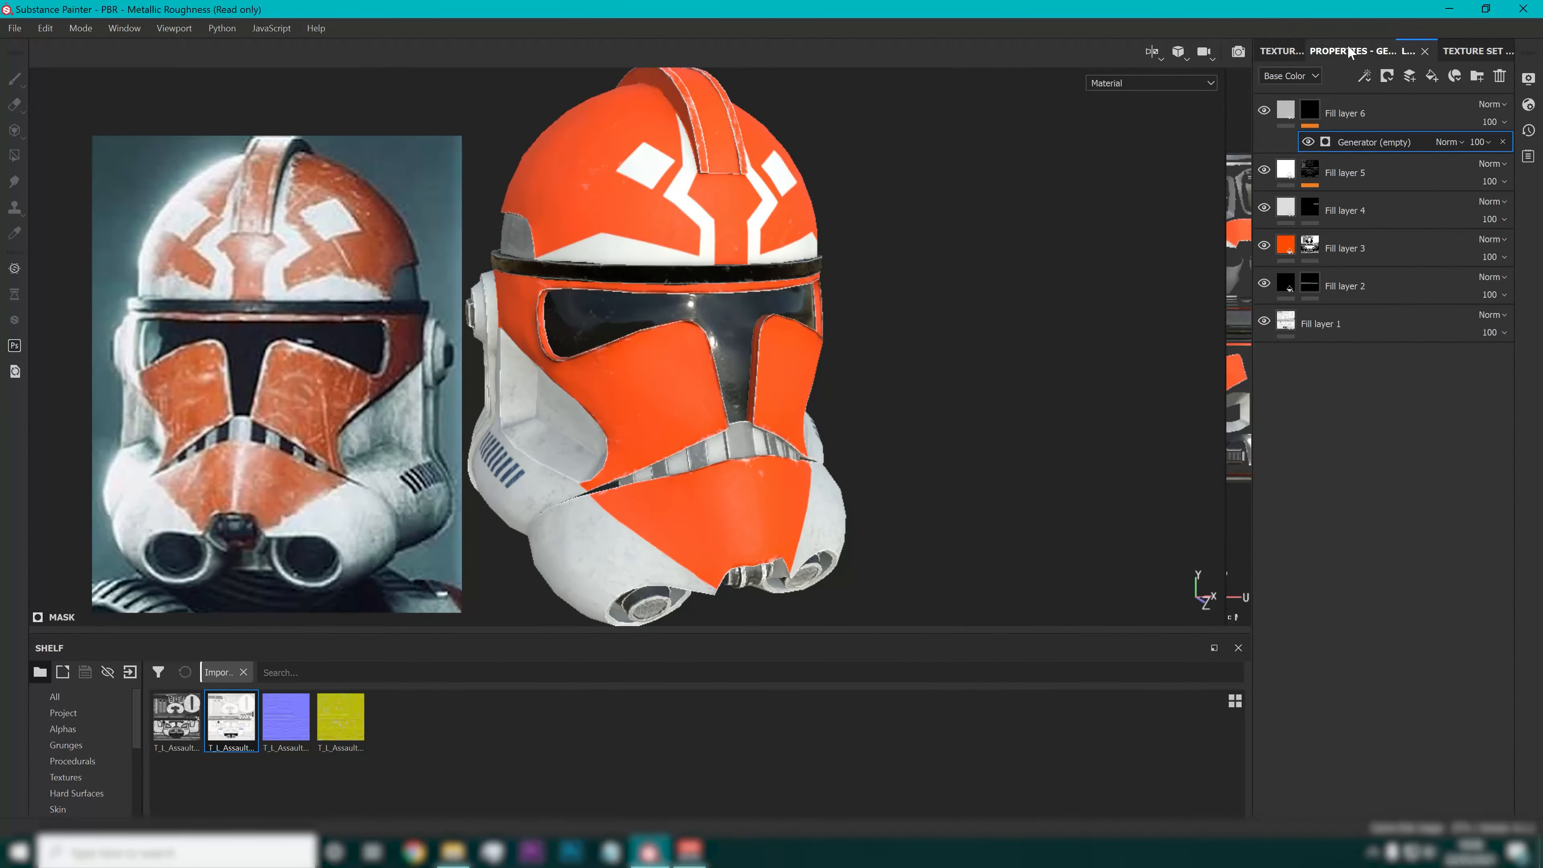
{"action": "left_click", "coordinate": [1412, 108]}
{"action": "left_click", "coordinate": [1378, 155]}
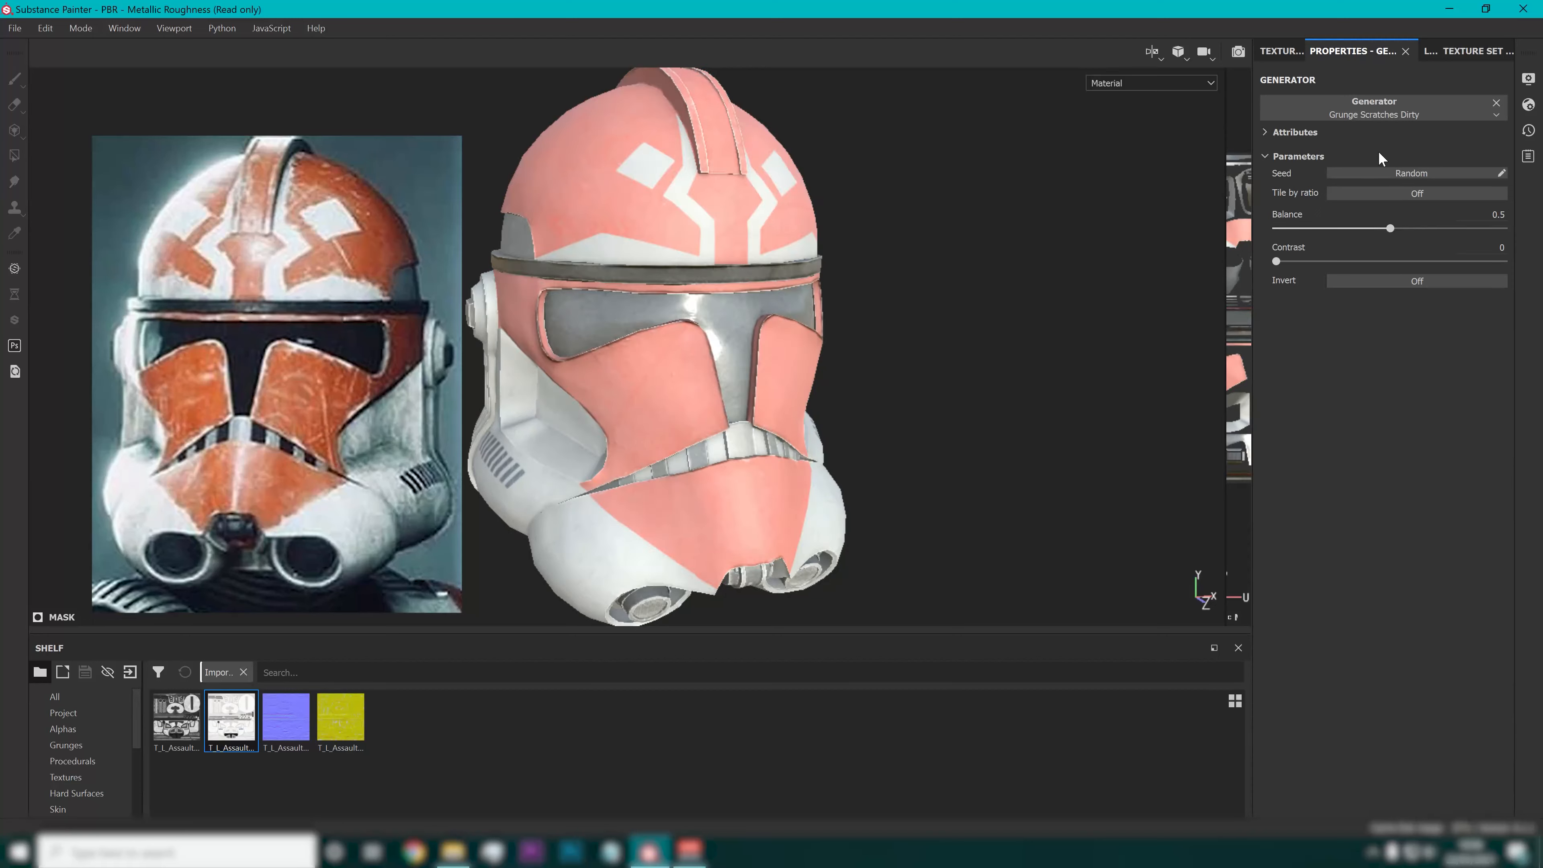
Set the Grunge Scratches Dirty generator to Balance 0.76 with Invert on, and check the scratches on the visor and face plates.
{"action": "left_click_drag", "start_coordinate": [1388, 228], "coordinate": [1351, 230]}
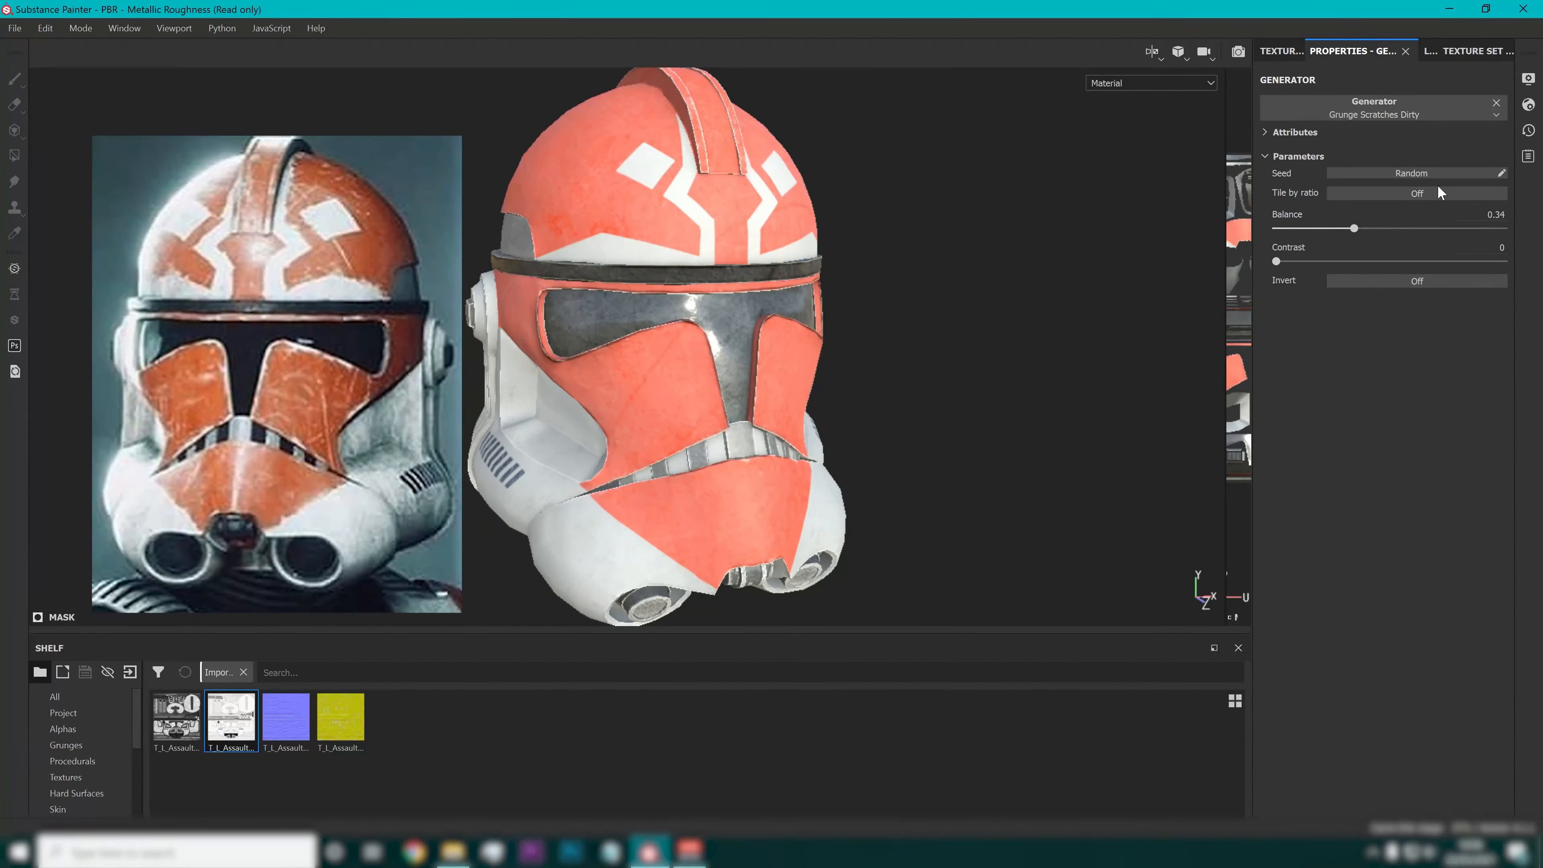
{"action": "left_click", "coordinate": [1422, 194]}
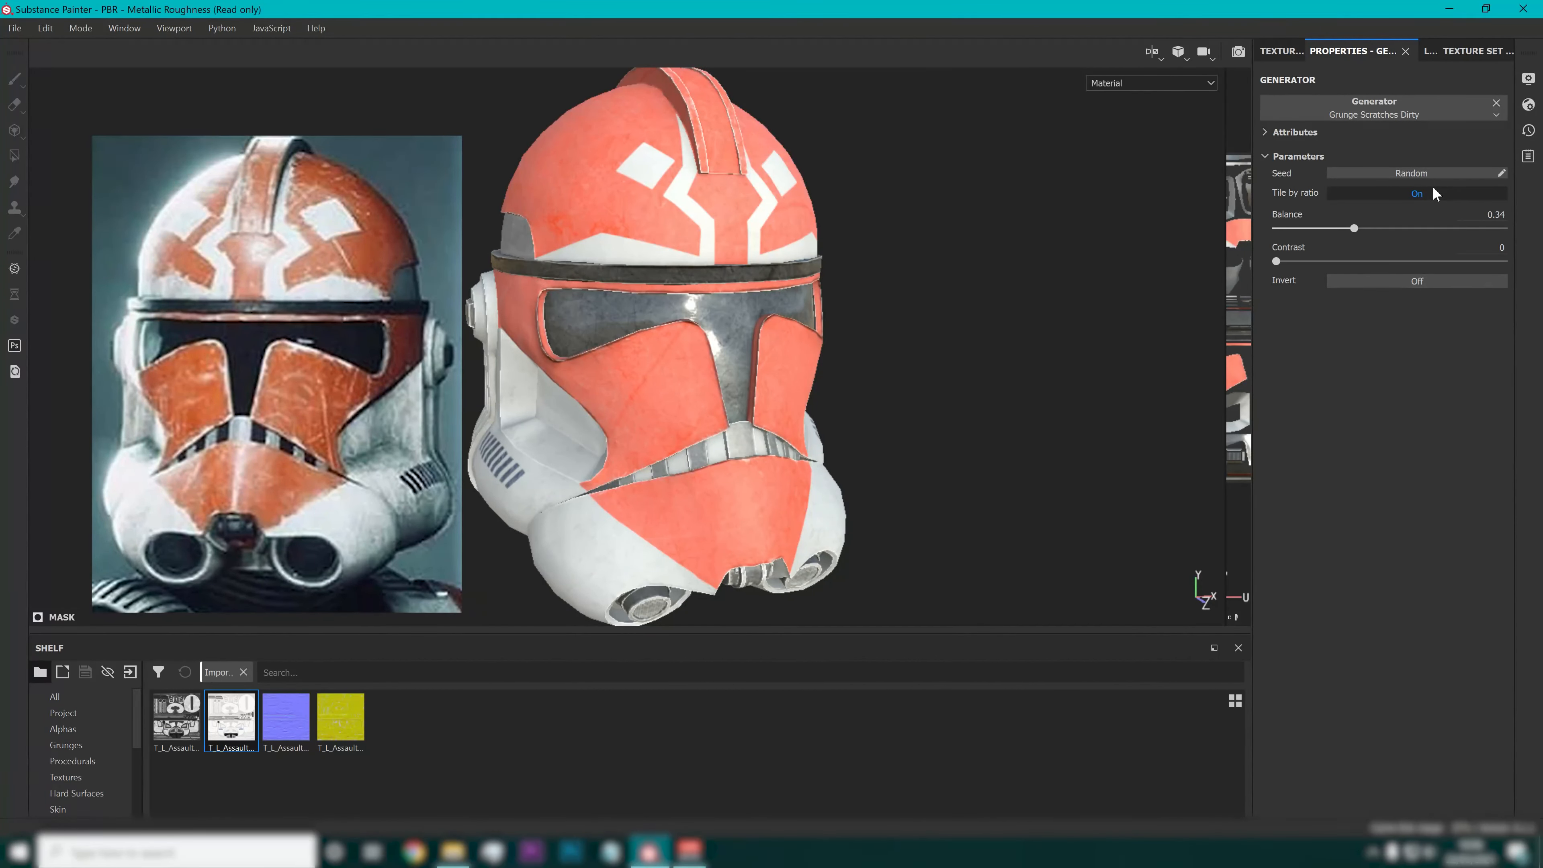
{"action": "left_click", "coordinate": [1405, 195]}
{"action": "left_click", "coordinate": [1382, 281]}
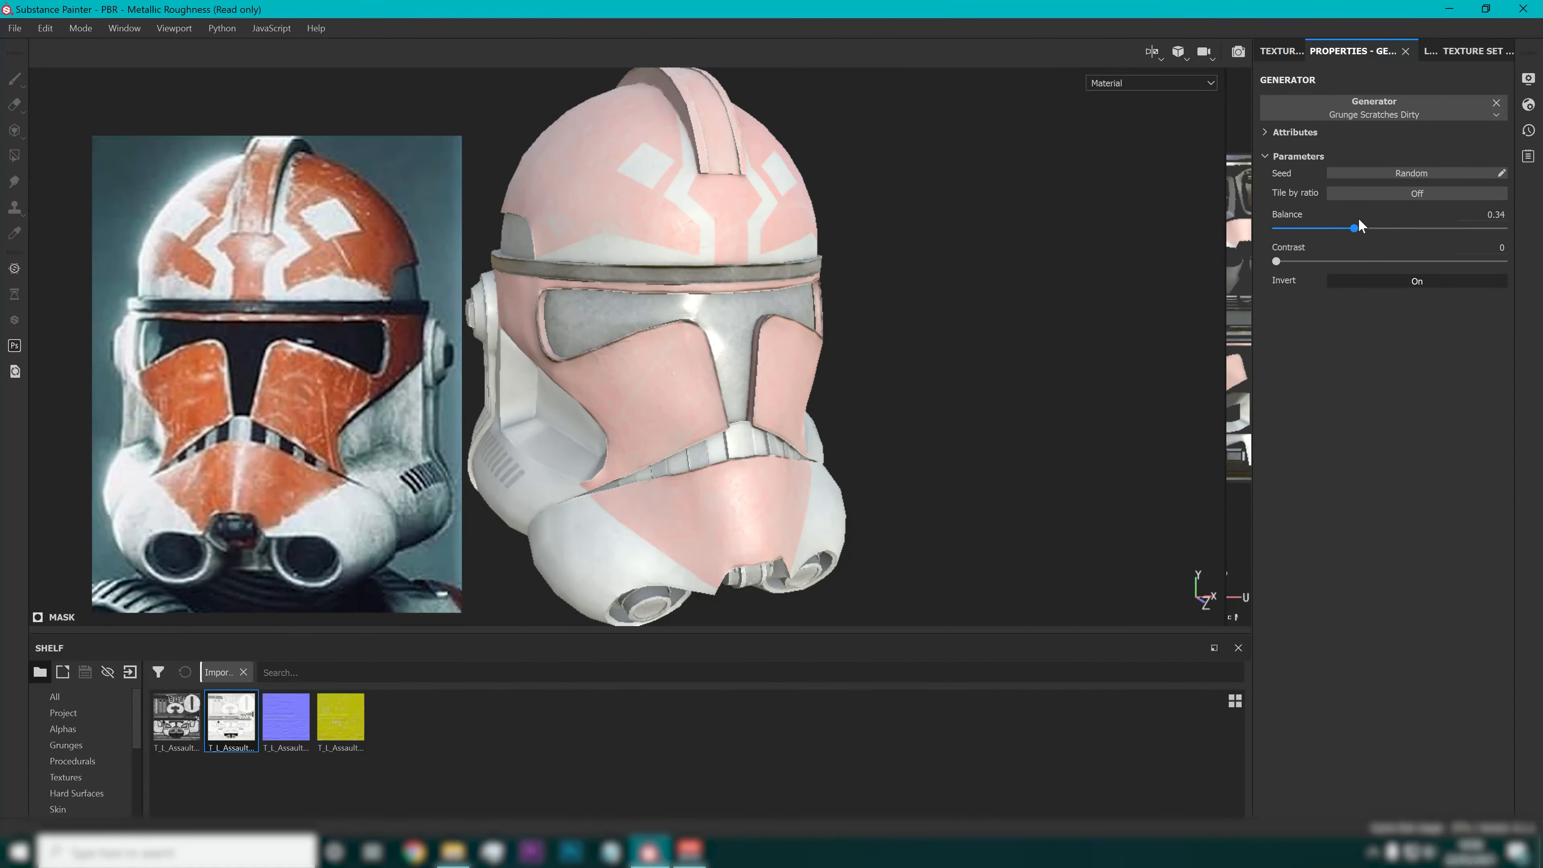
{"action": "mouse_move", "coordinate": [1358, 219]}
{"action": "left_mouse_down"}
{"action": "mouse_move", "coordinate": [1494, 225]}
{"action": "mouse_move", "coordinate": [1446, 241]}
{"action": "left_mouse_up"}
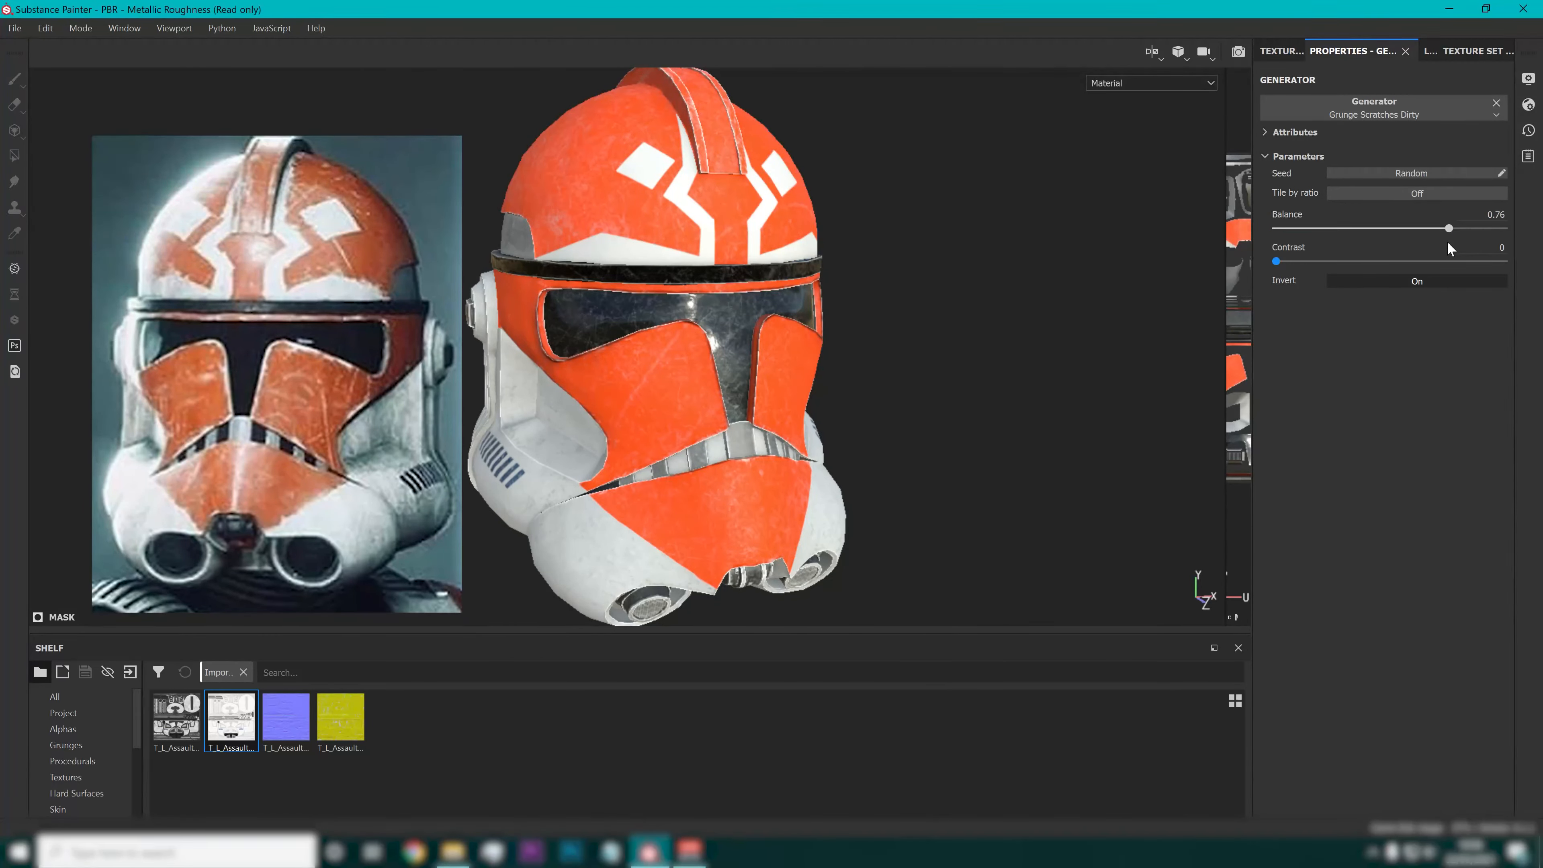
{"action": "left_click_drag", "start_coordinate": [1047, 303], "coordinate": [970, 288], "text": "alt"}
{"action": "right_click_drag", "start_coordinate": [653, 417], "coordinate": [706, 334], "text": "alt"}
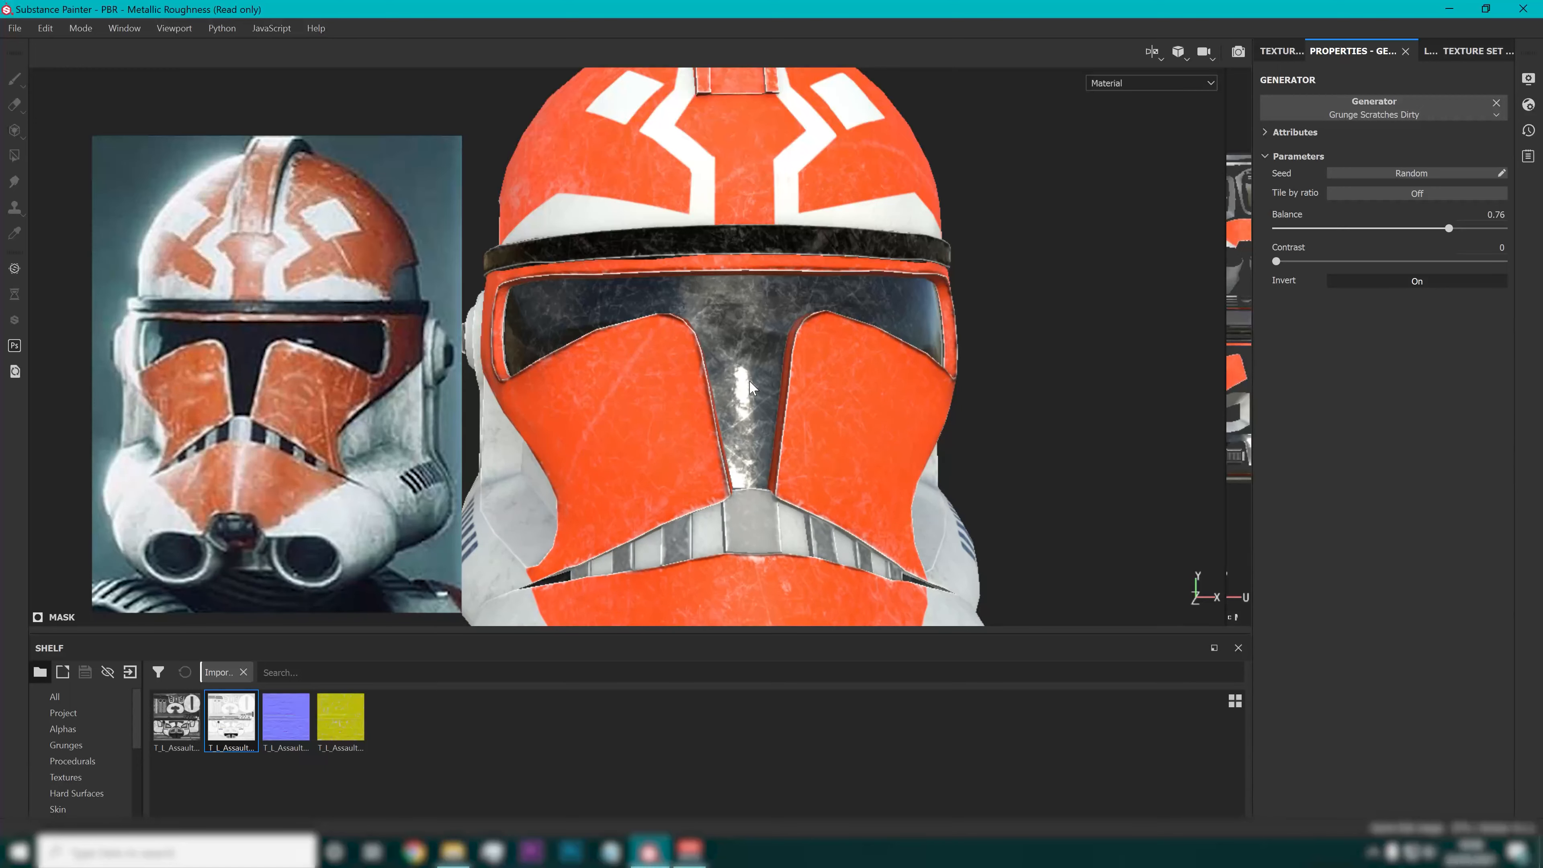
{"action": "left_click_drag", "start_coordinate": [704, 344], "coordinate": [797, 368], "text": "alt"}
{"action": "scroll", "coordinate": [797, 367], "scroll_direction": "down", "scroll_amount": 5}
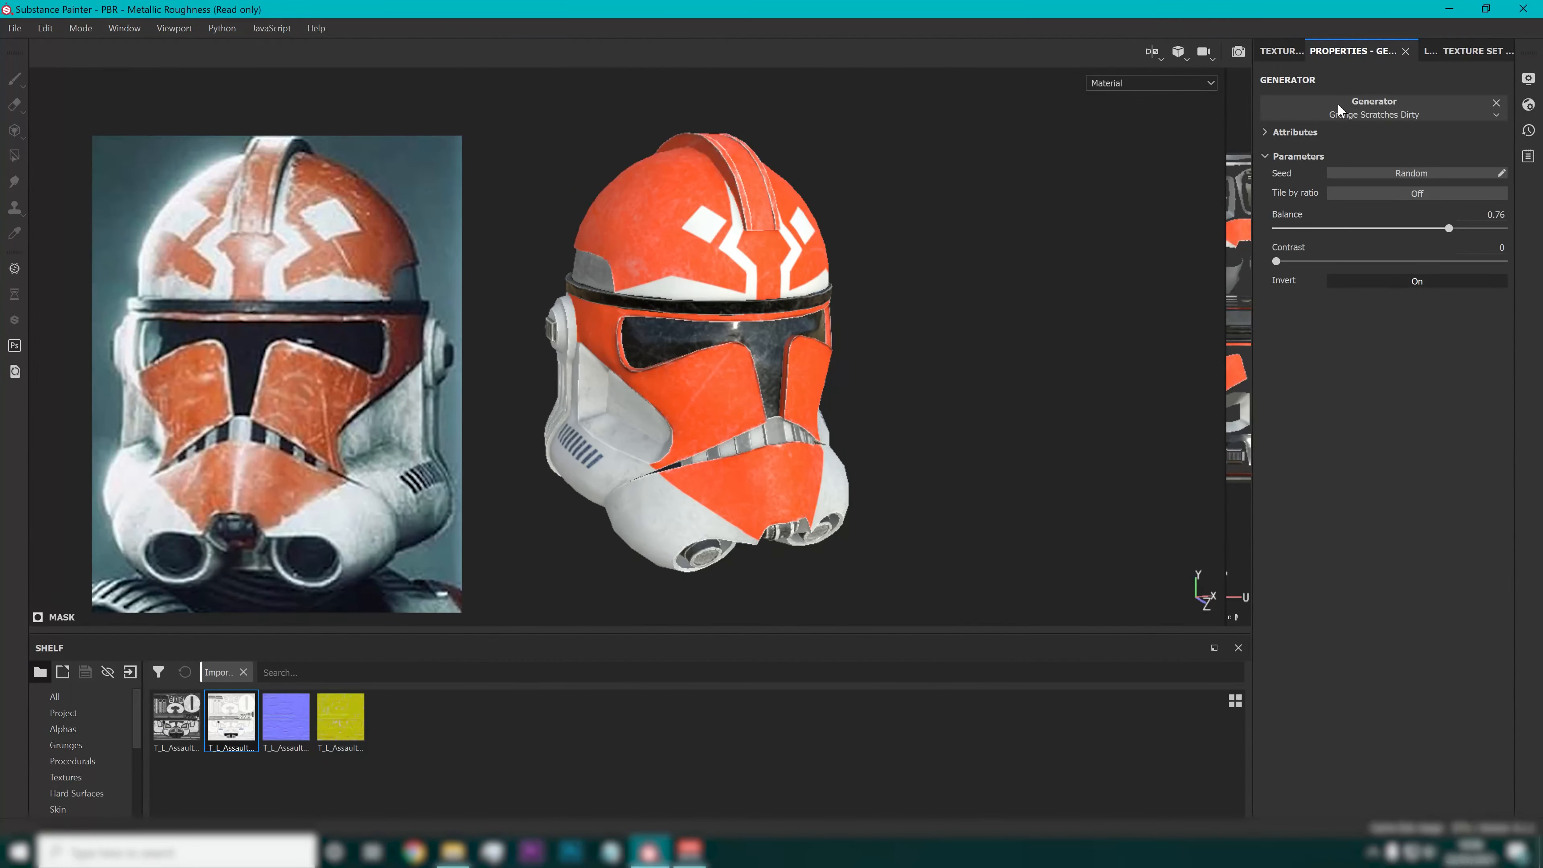
{"action": "left_click", "coordinate": [1300, 51]}
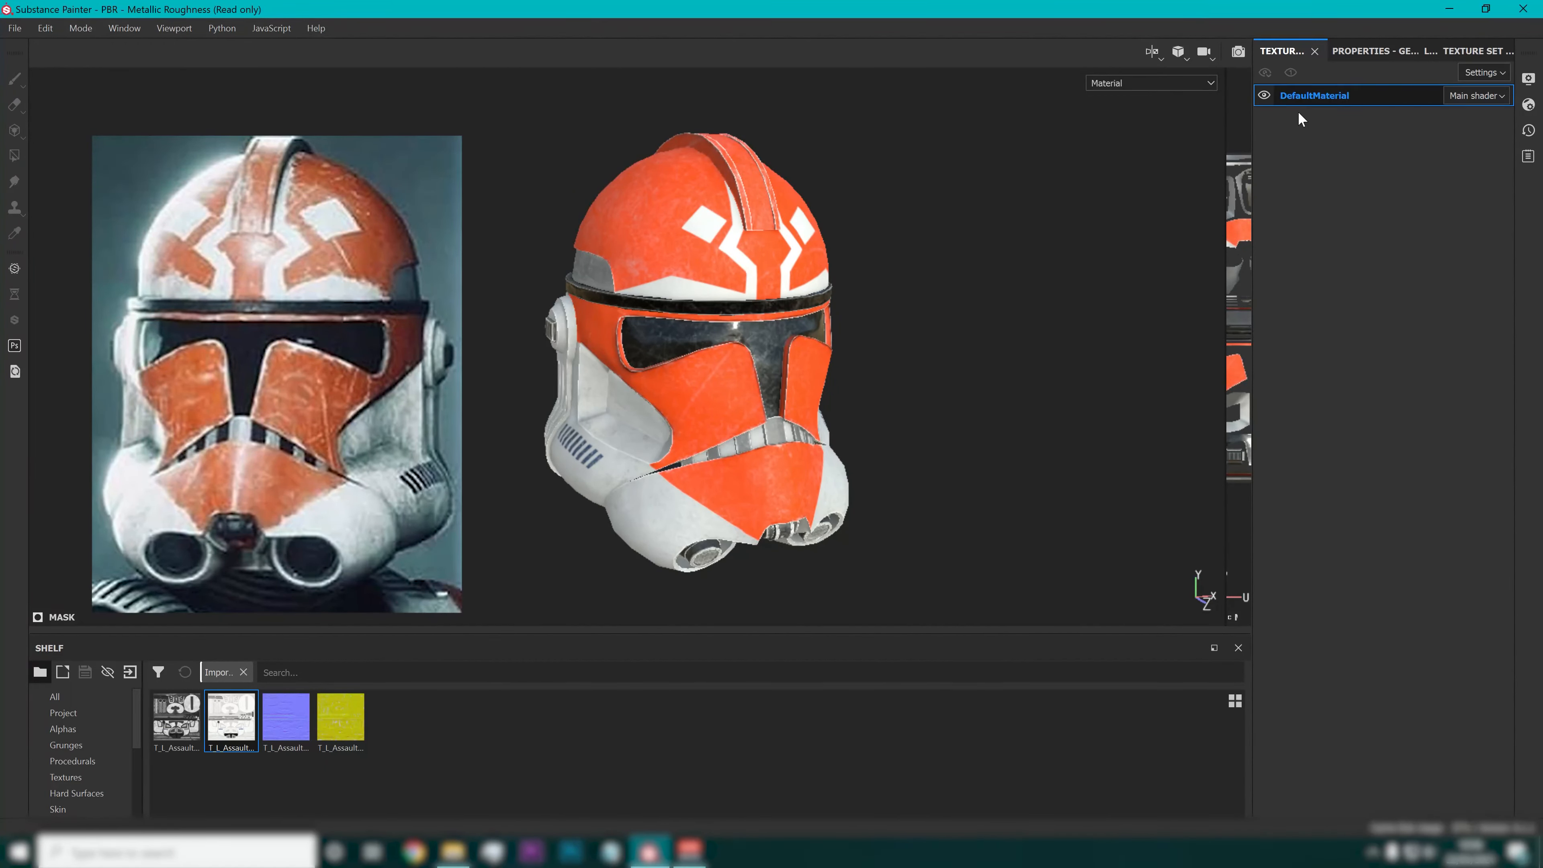
{"action": "left_click", "coordinate": [1422, 50]}
{"action": "left_click", "coordinate": [1309, 170]}
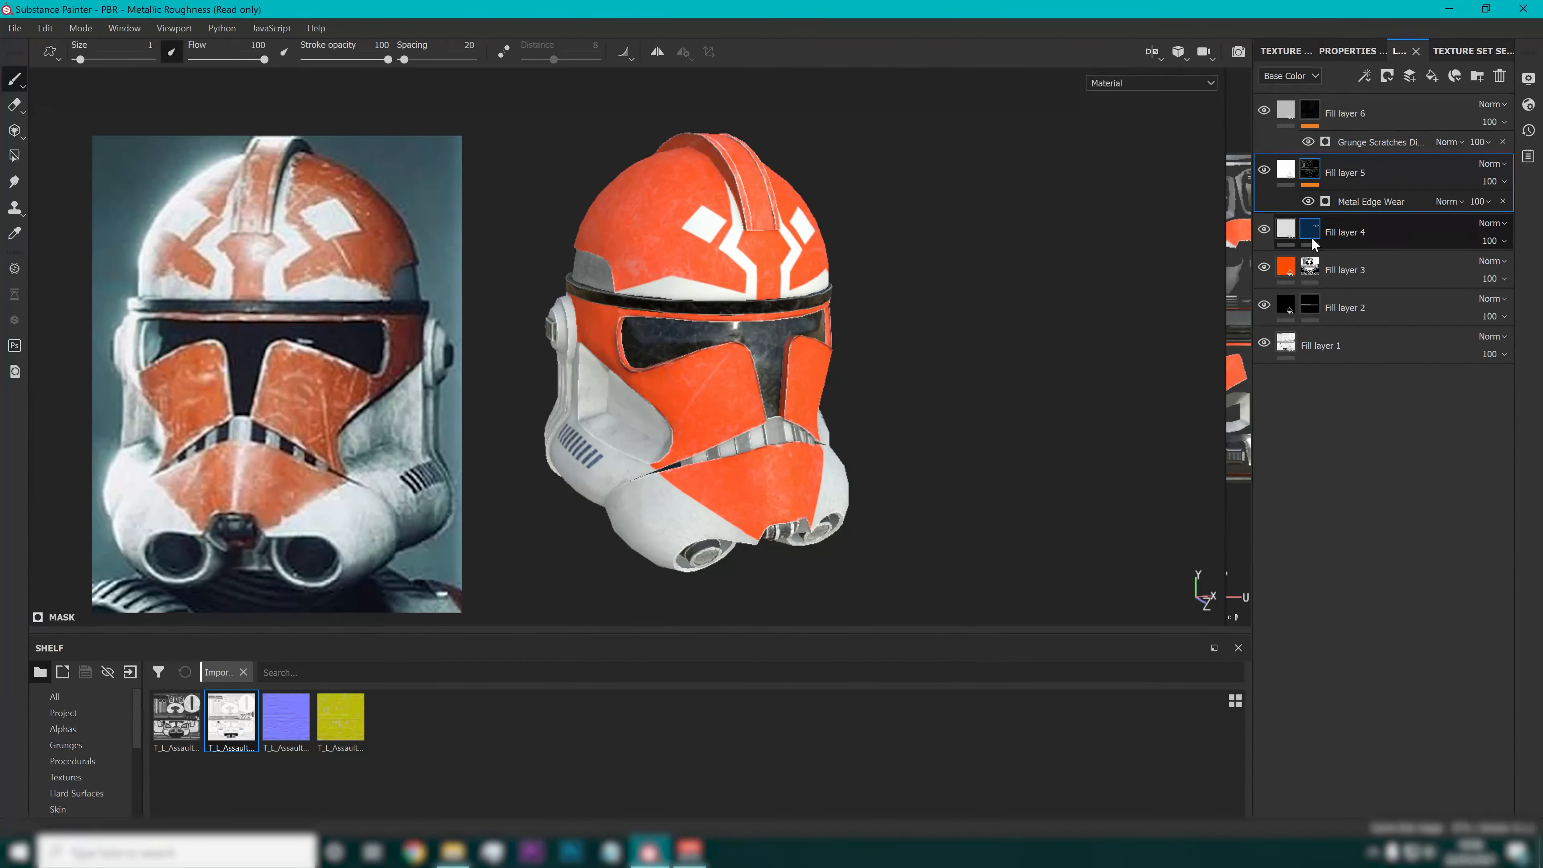
{"action": "left_click", "coordinate": [1312, 232]}
{"action": "left_click", "coordinate": [1310, 306]}
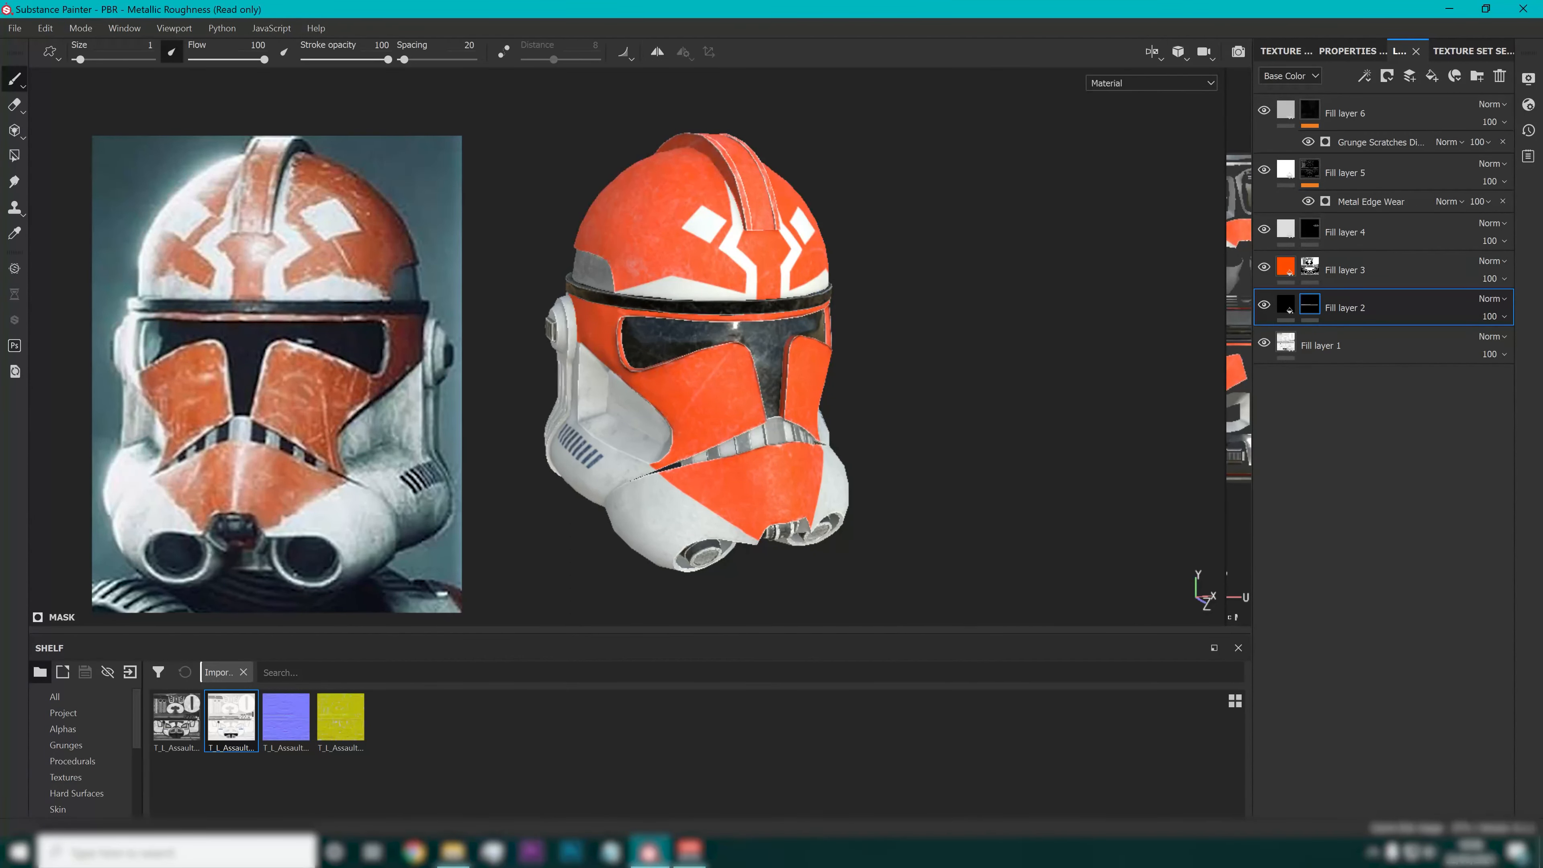
{"action": "left_click", "coordinate": [14, 155]}
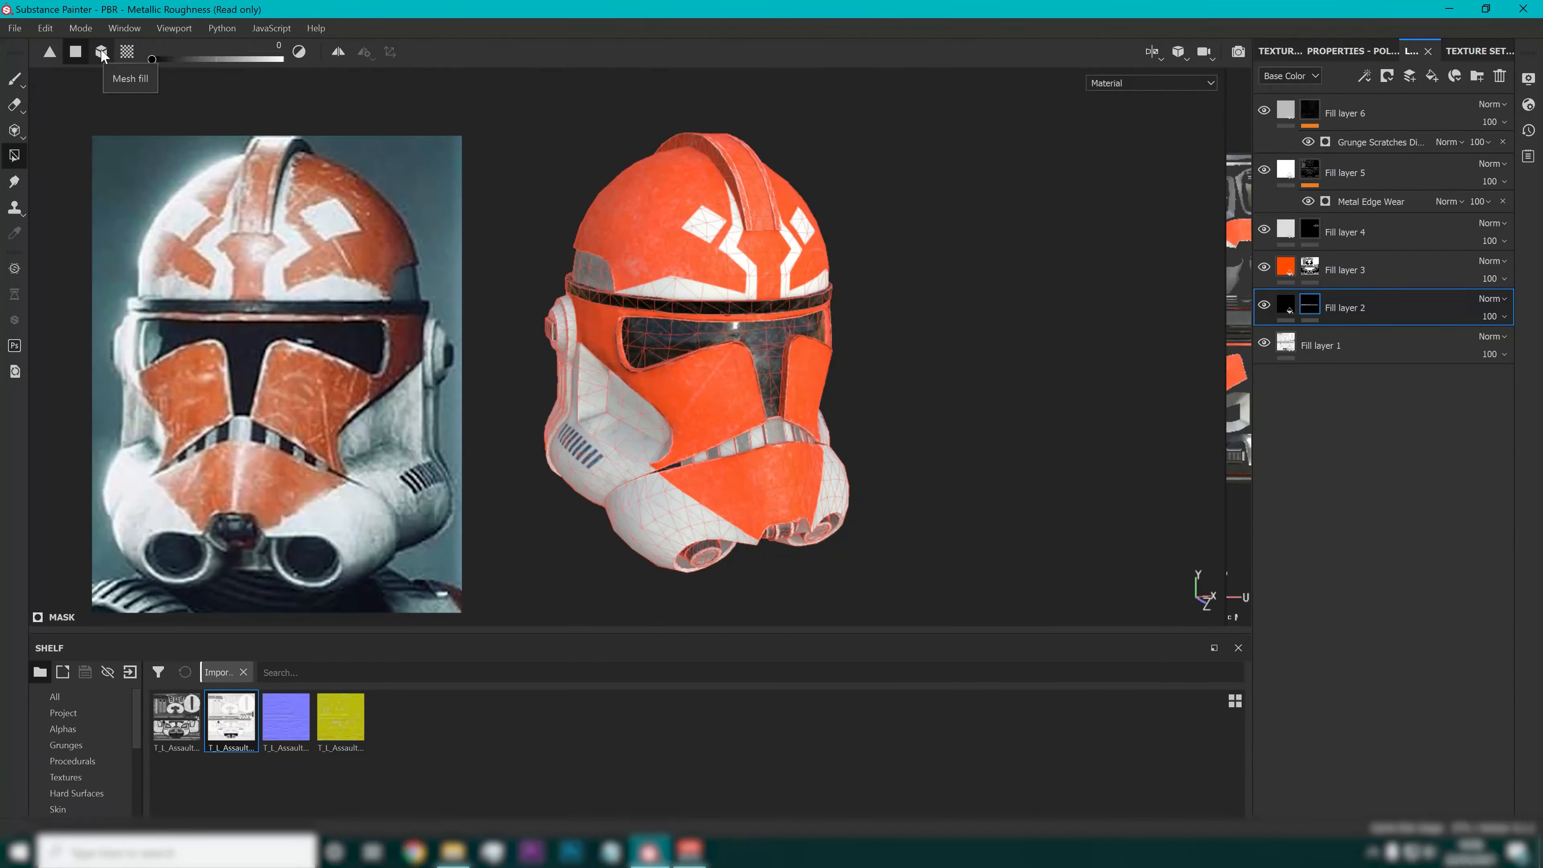
Add another fill layer on top, set its base color to black and give it a black mask.
{"action": "left_click", "coordinate": [1432, 76]}
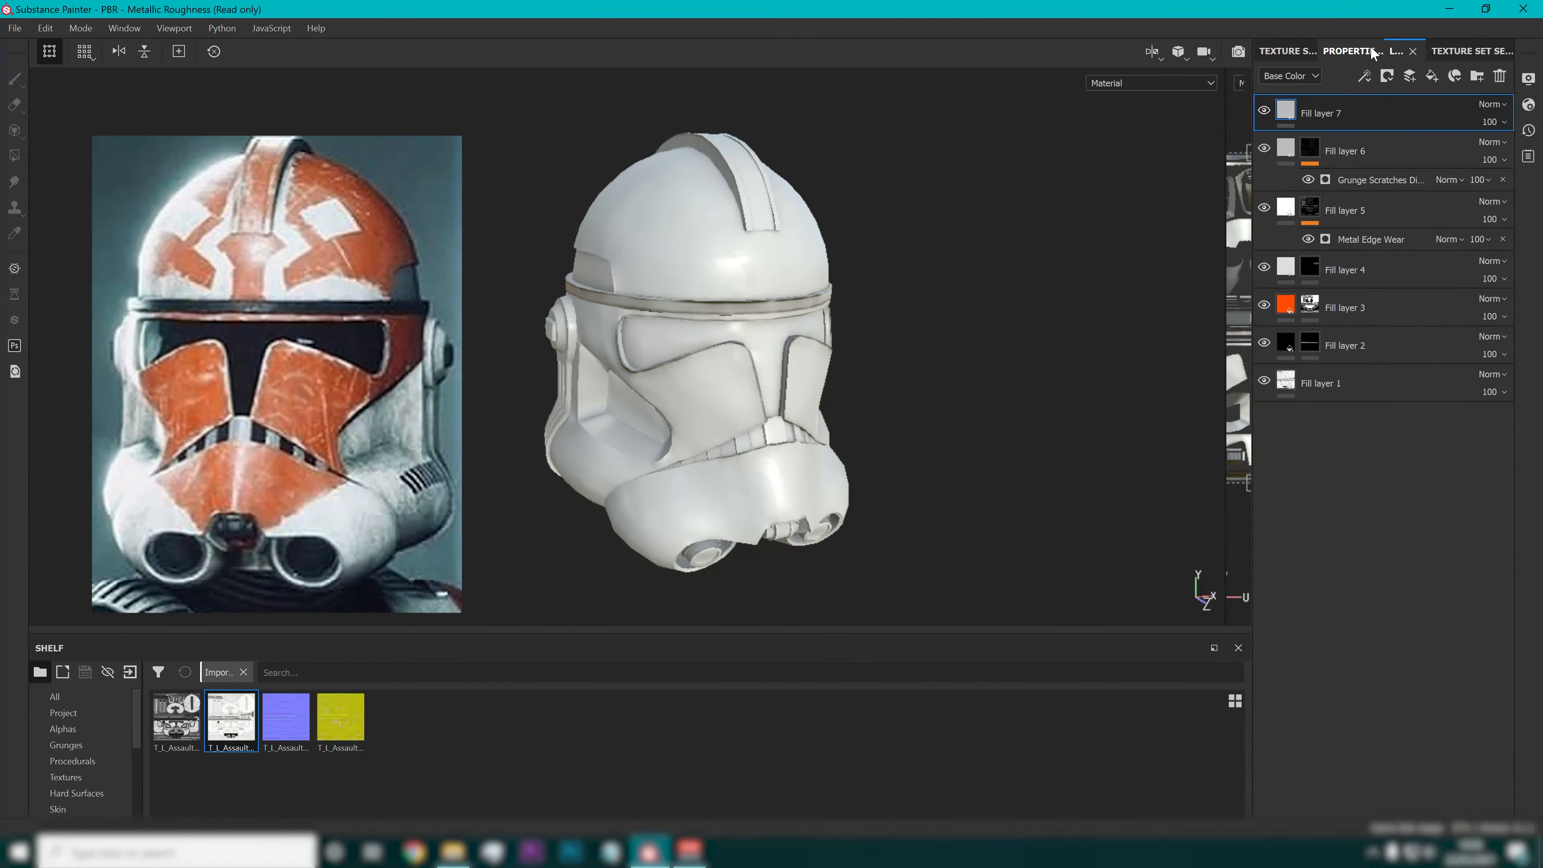
{"action": "left_click", "coordinate": [1367, 50]}
{"action": "left_click", "coordinate": [1327, 402]}
{"action": "left_click_drag", "start_coordinate": [1383, 470], "coordinate": [1319, 570]}
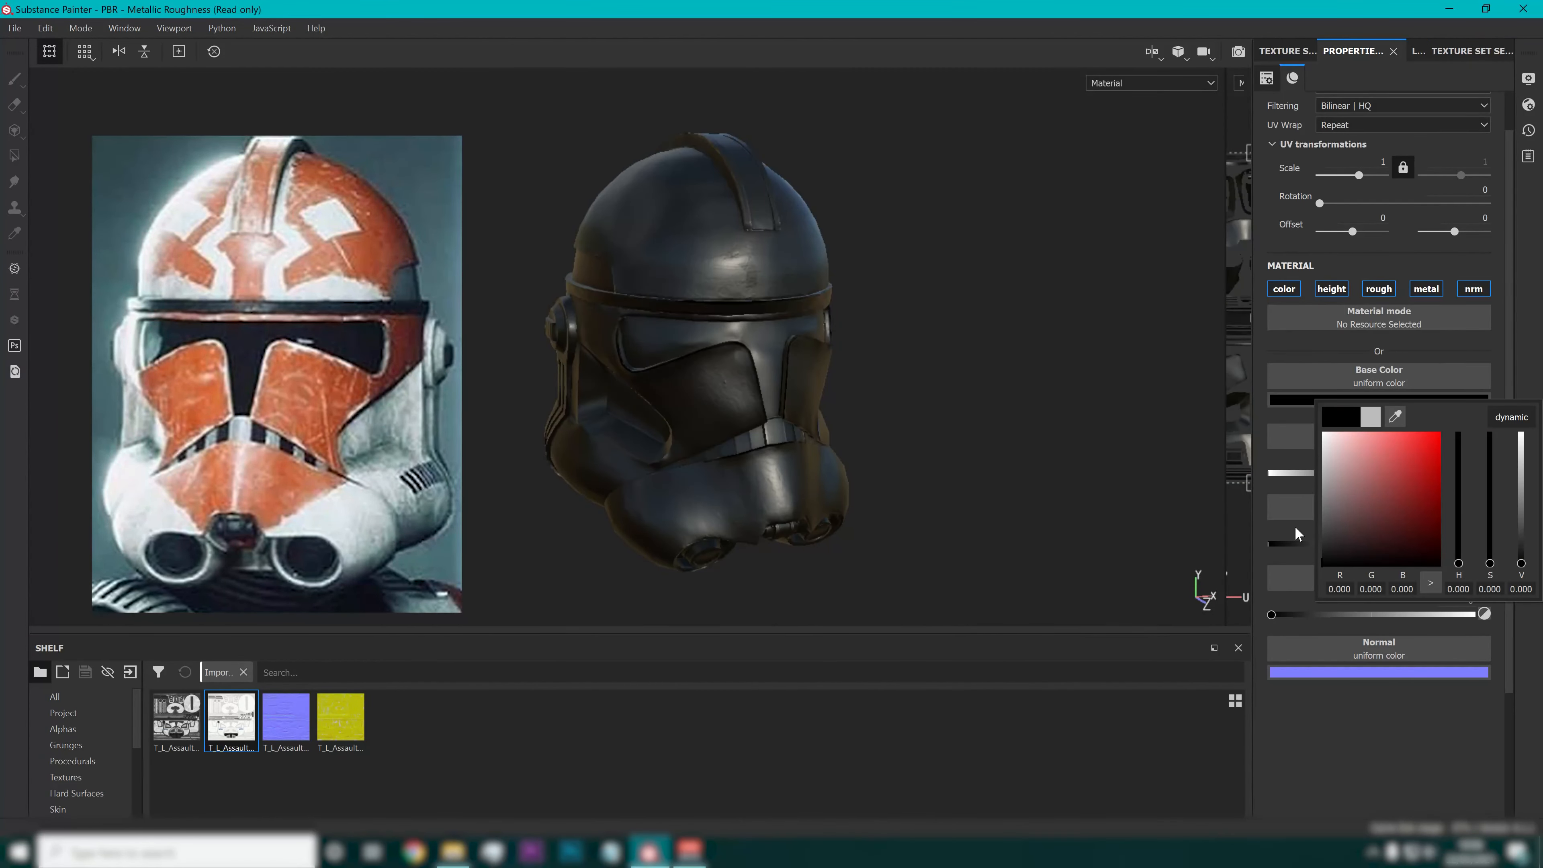
{"action": "left_click", "coordinate": [1308, 48]}
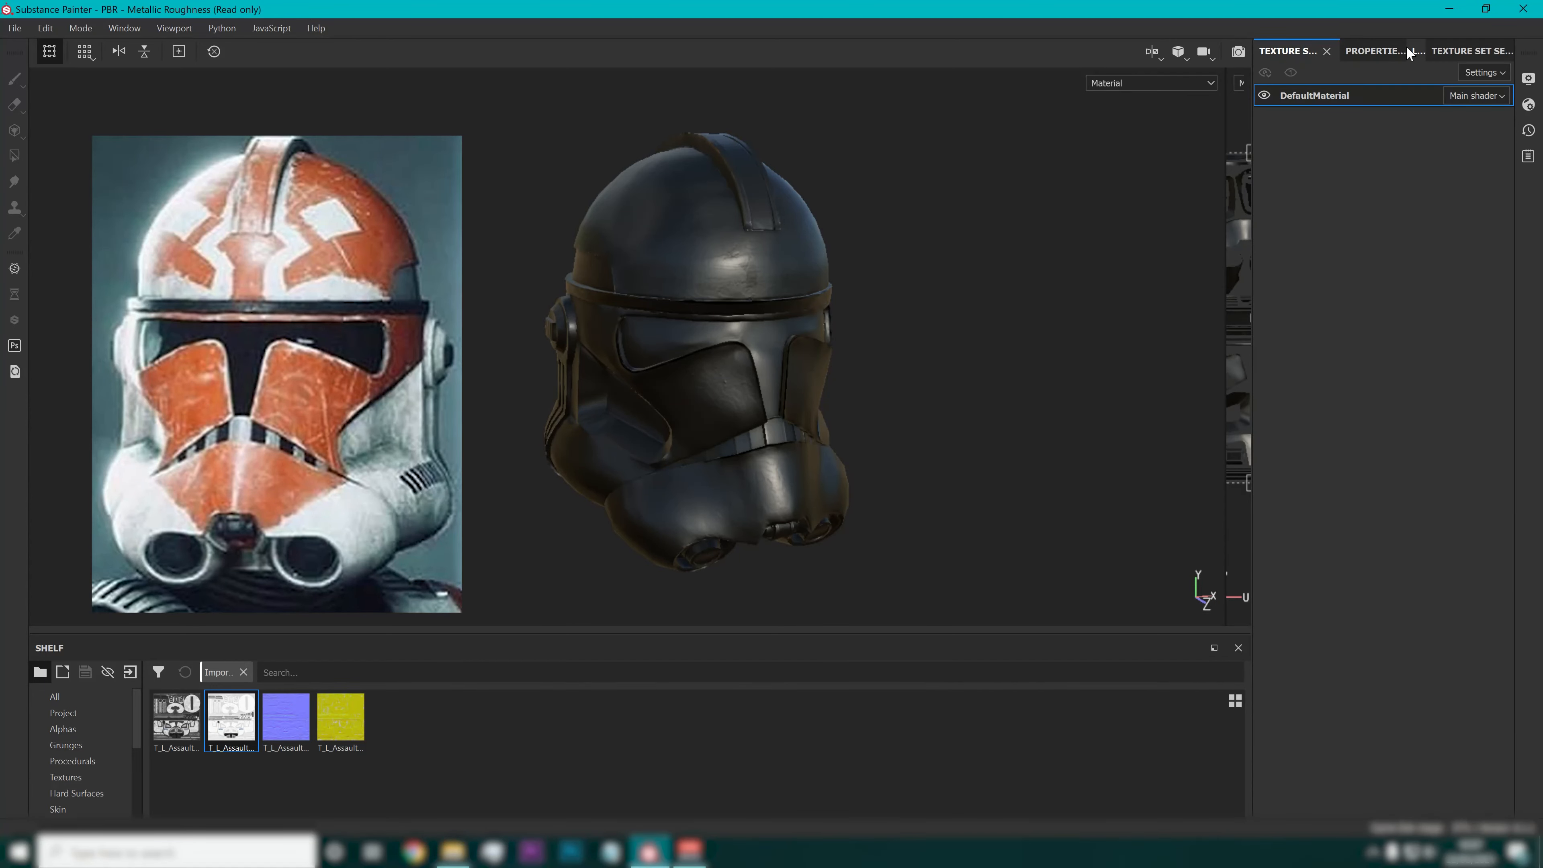
{"action": "left_click", "coordinate": [1403, 49]}
{"action": "right_click", "coordinate": [1334, 108]}
{"action": "left_click", "coordinate": [1384, 135]}
Try filling the black layer's mask on the helmet with Polygon Fill in mesh mode, and delete Fill layer 7.
{"action": "key", "text": "4"}
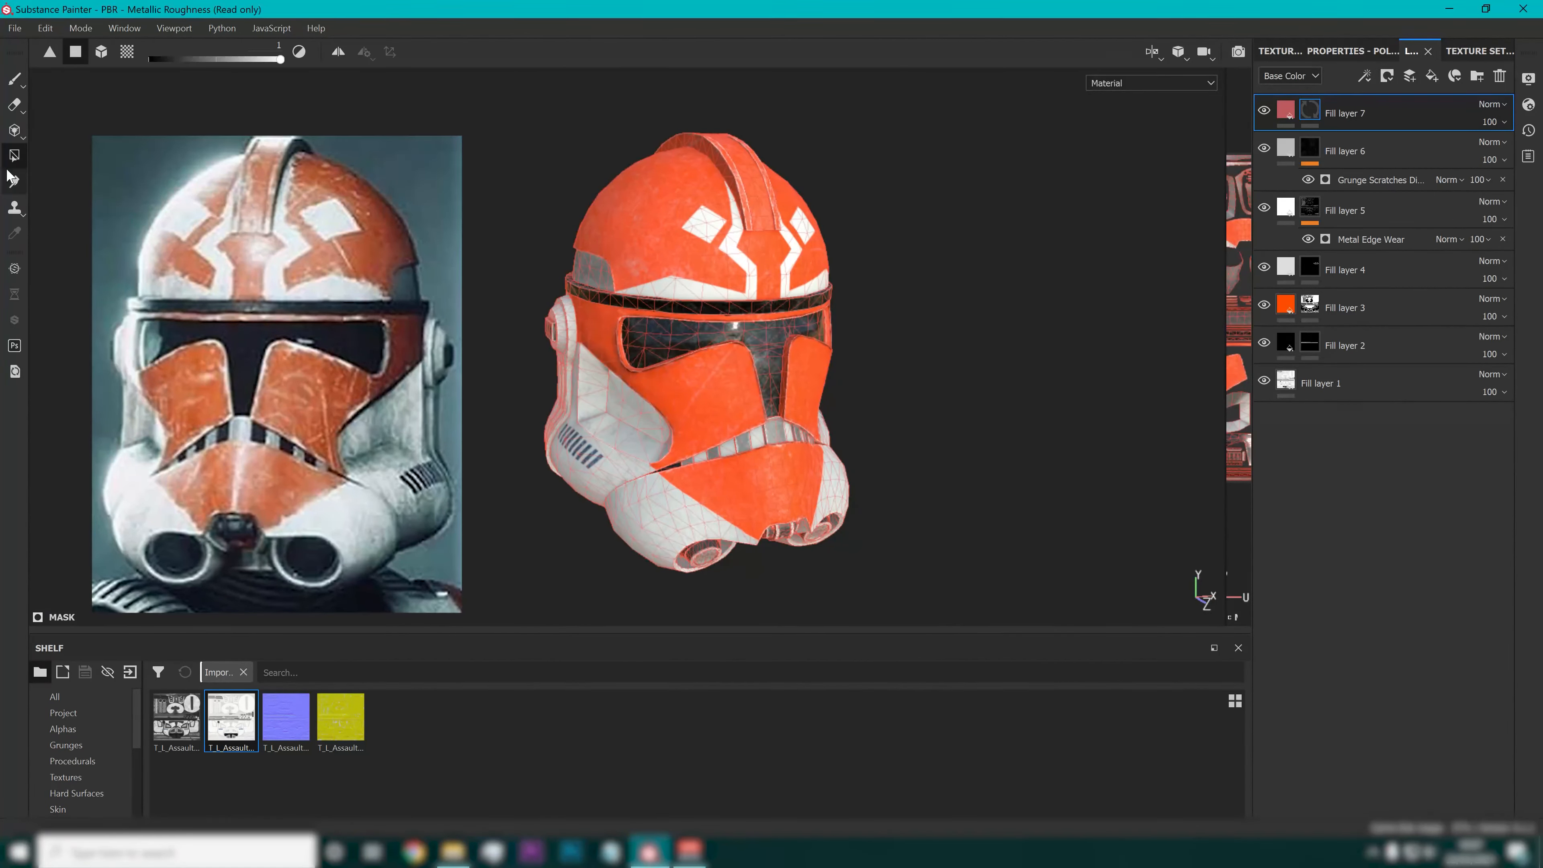
{"action": "left_click", "coordinate": [648, 236]}
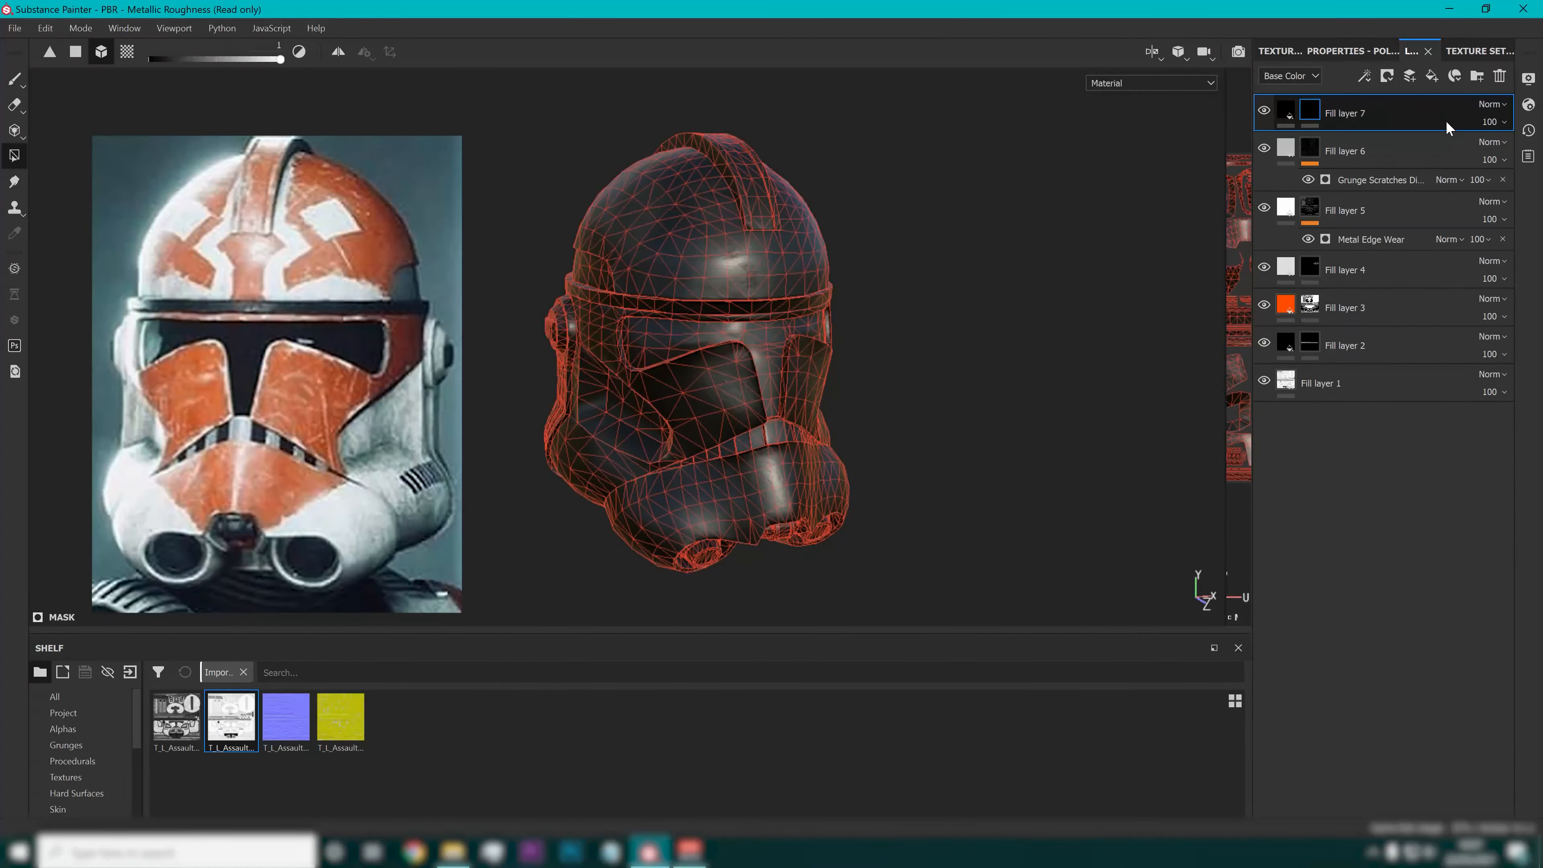
{"action": "key", "text": "Delete"}
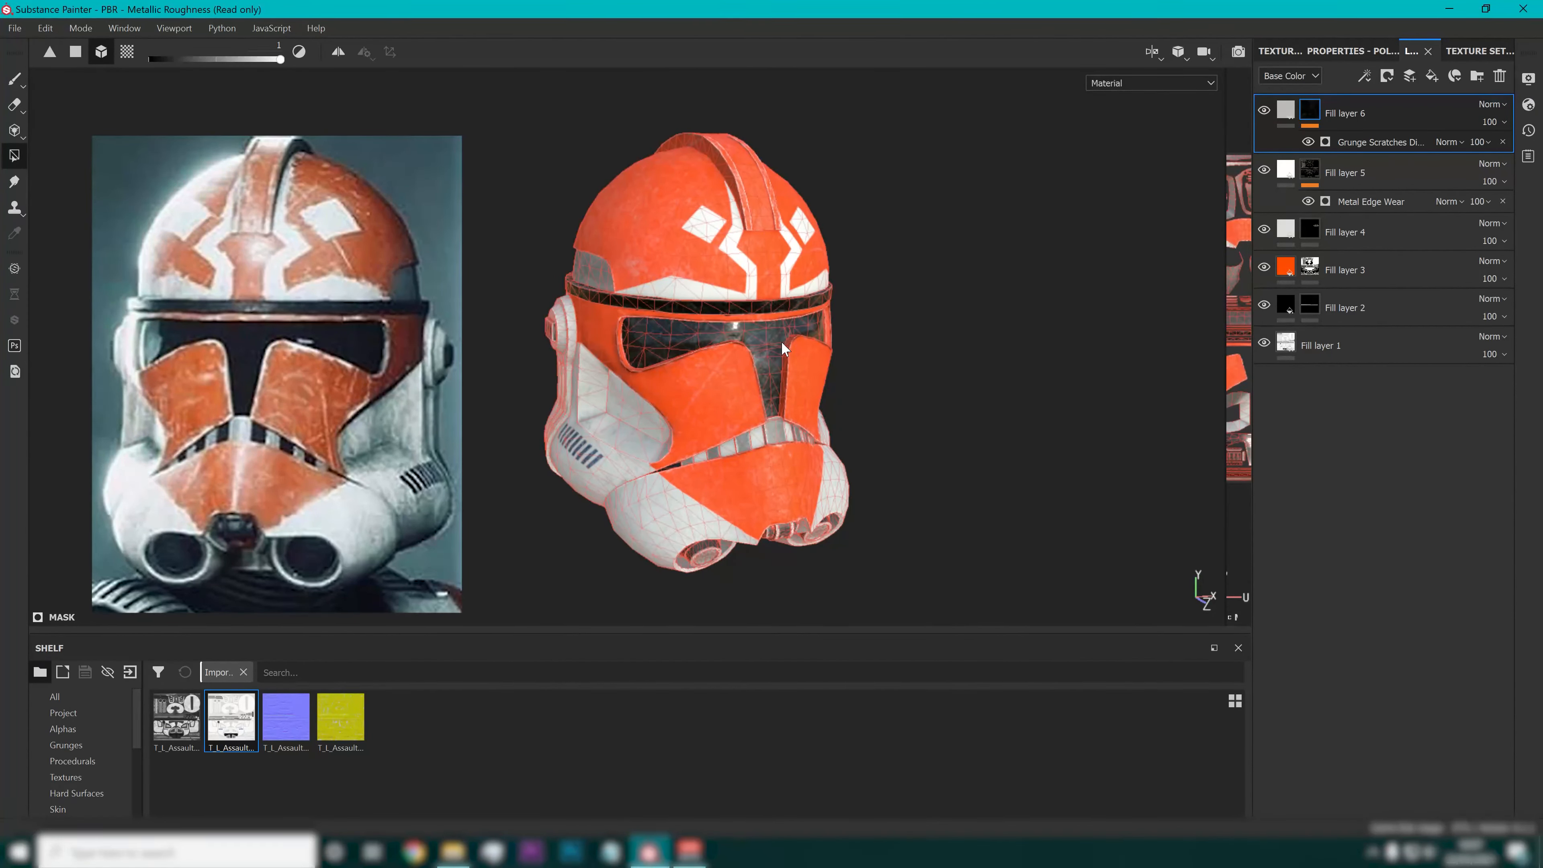
Switch from Polygon Fill to the Paint tool and inspect the scratches on the helmet's front and around the side cheek seam.
{"action": "scroll", "coordinate": [781, 342], "scroll_direction": "up", "scroll_amount": 3}
{"action": "left_click_drag", "start_coordinate": [760, 433], "coordinate": [653, 359], "text": "alt"}
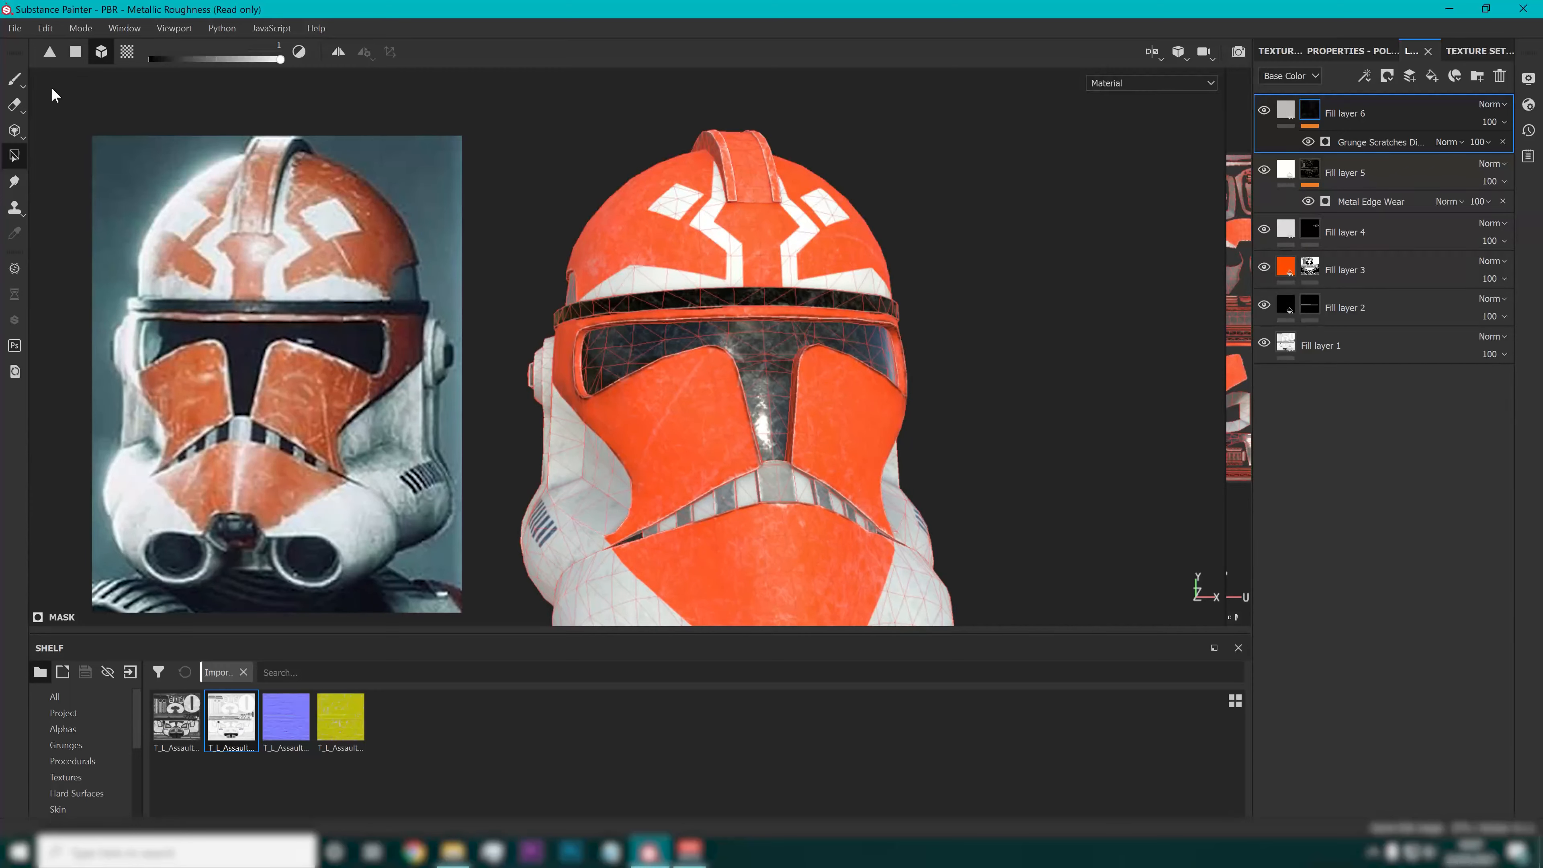
{"action": "left_click", "coordinate": [15, 79]}
{"action": "left_click_drag", "start_coordinate": [479, 222], "coordinate": [555, 254], "text": "alt"}
{"action": "scroll", "coordinate": [764, 477], "scroll_direction": "down", "scroll_amount": 3}
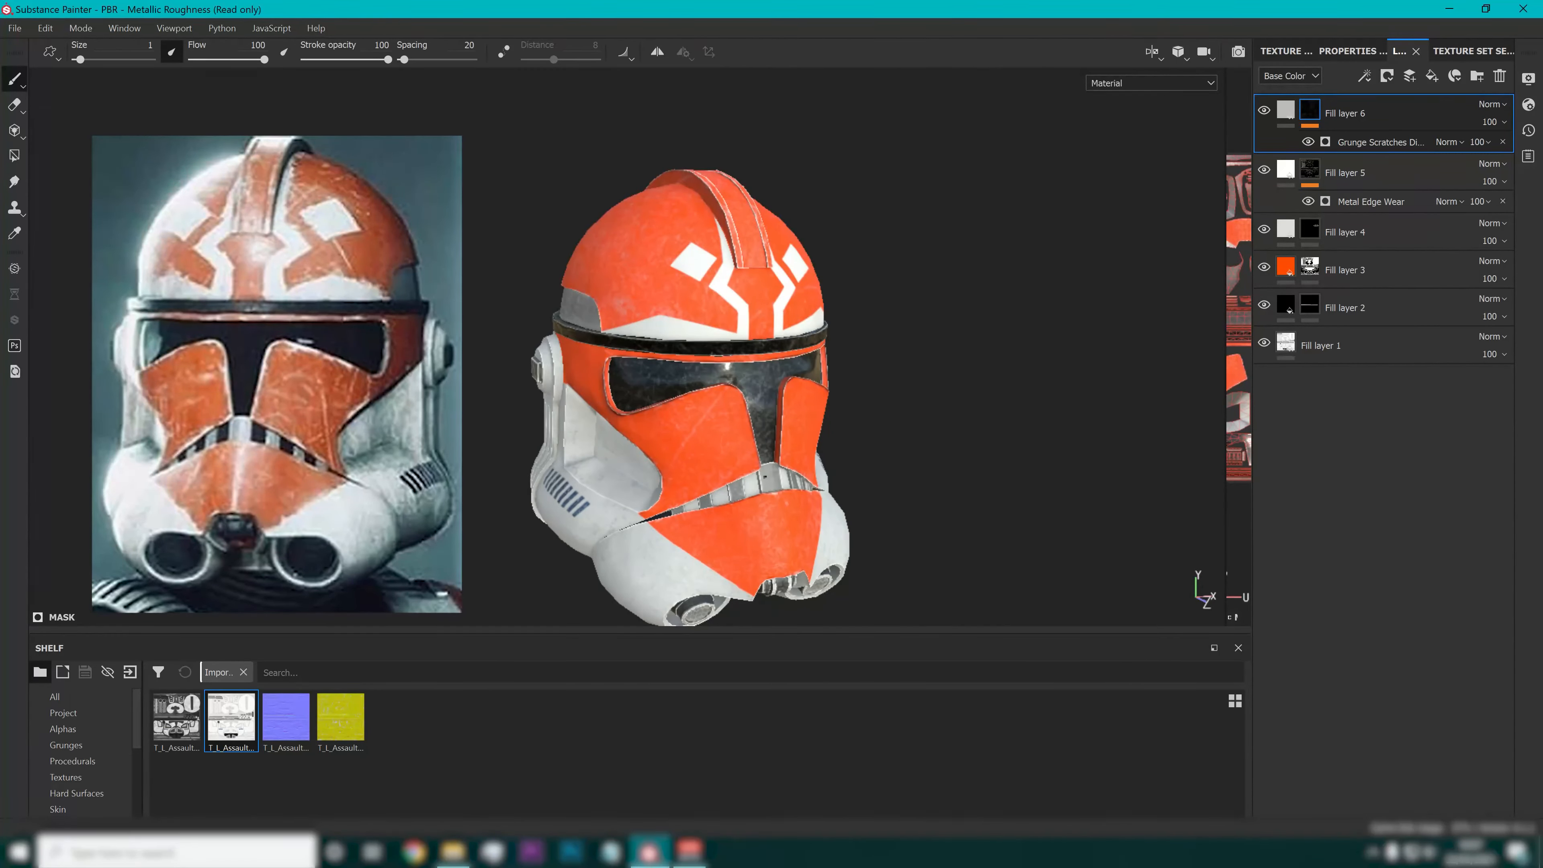
{"action": "middle_click_drag", "start_coordinate": [723, 365], "coordinate": [710, 283], "text": "alt"}
{"action": "left_click_drag", "start_coordinate": [644, 267], "coordinate": [712, 255], "text": "alt"}
{"action": "scroll", "coordinate": [708, 472], "scroll_direction": "up", "scroll_amount": 10}
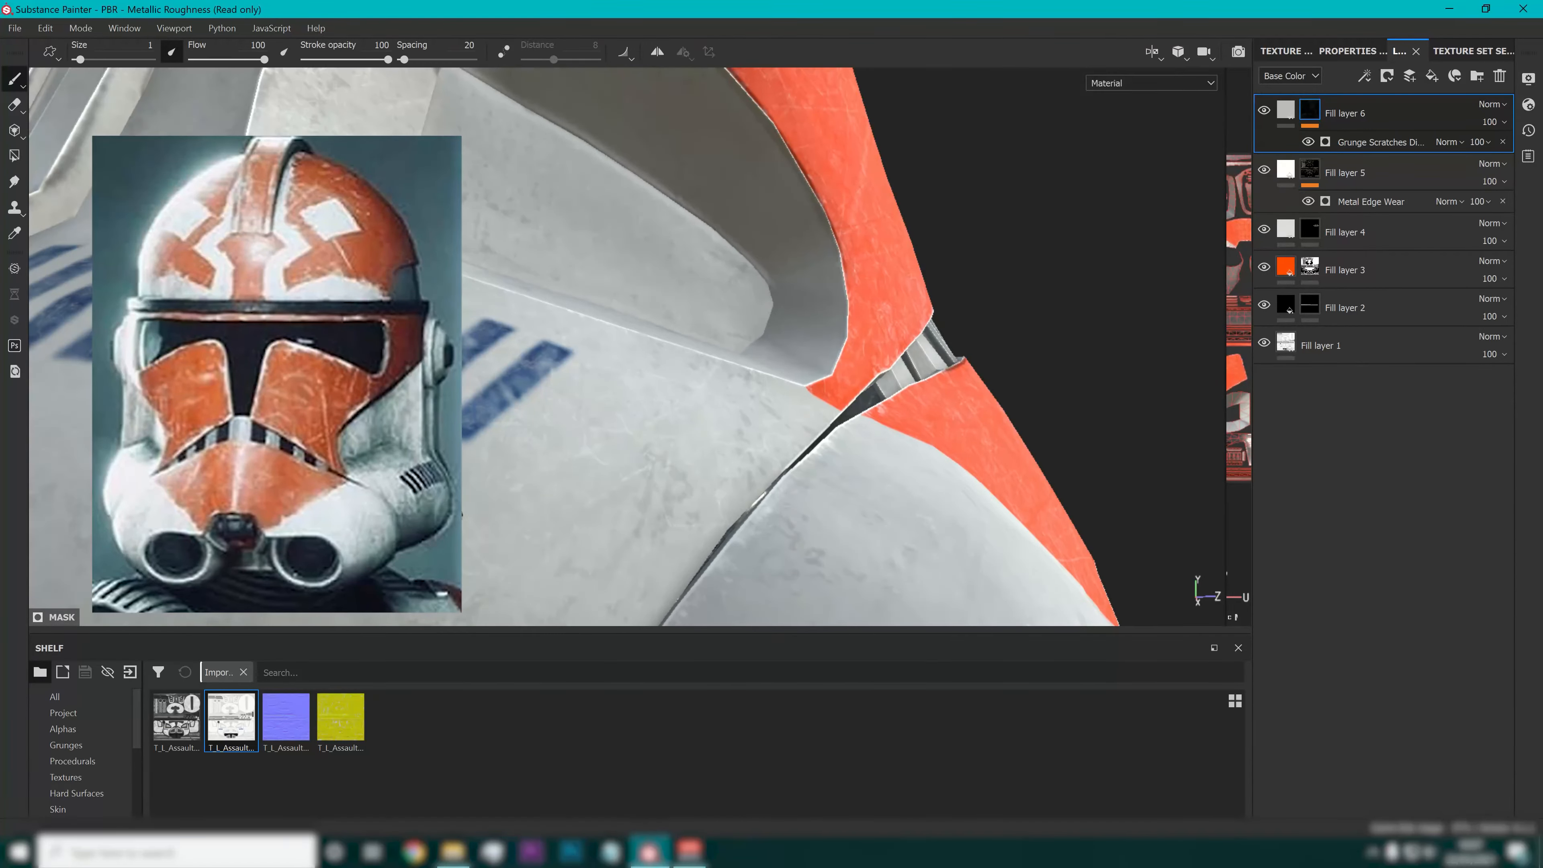
{"action": "scroll", "coordinate": [740, 295], "scroll_direction": "down", "scroll_amount": 10}
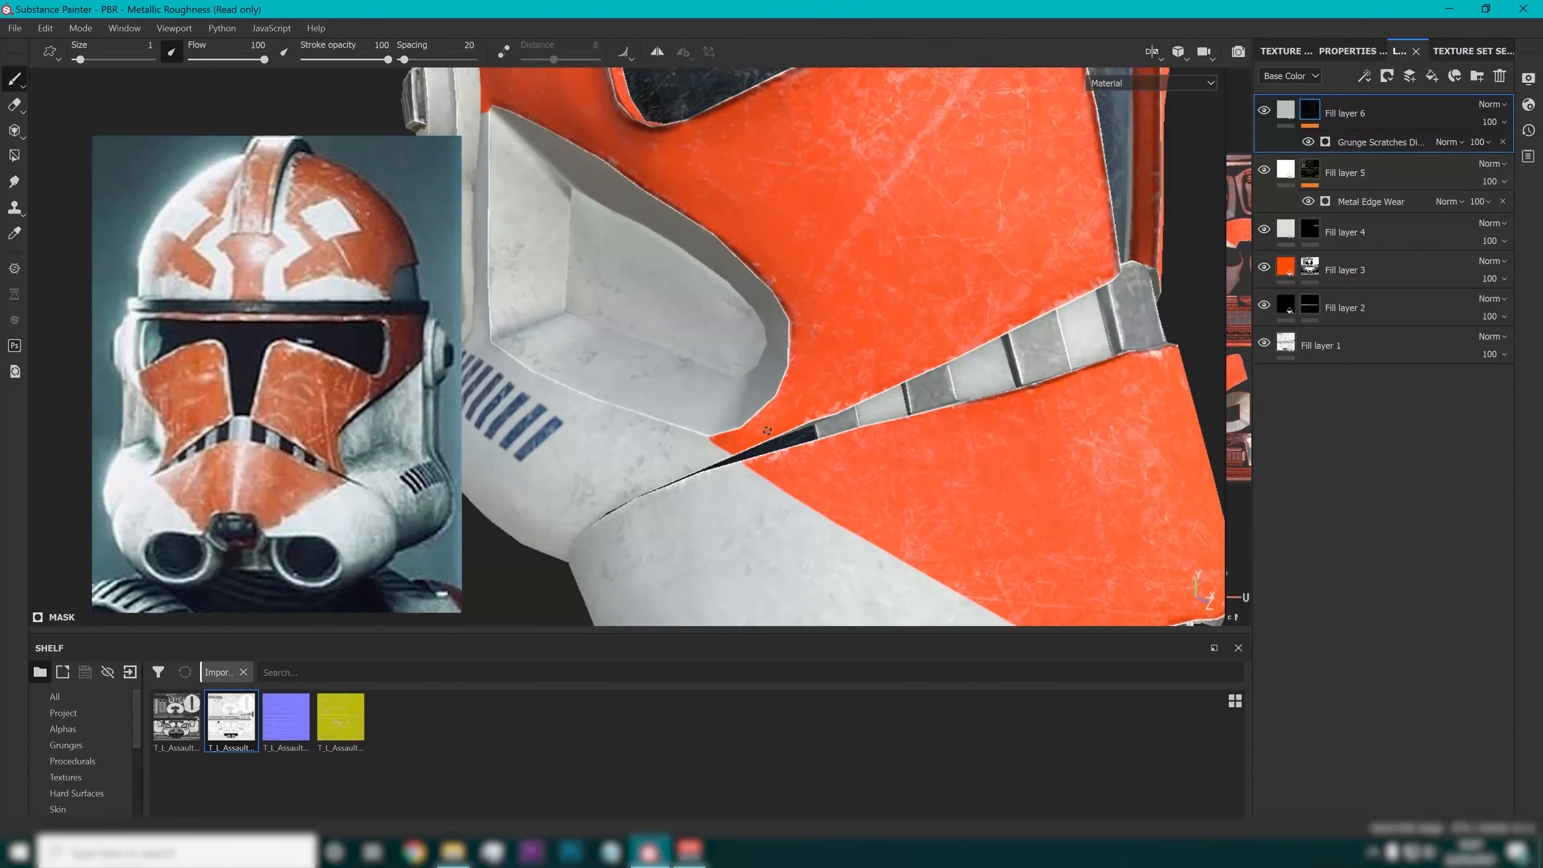
Examine the scratches across the orange face plates and visor, and compare the whole helmet with the reference image.
{"action": "mouse_move", "coordinate": [746, 357]}
{"action": "left_mouse_down", "text": "alt"}
{"action": "mouse_move", "coordinate": [620, 348]}
{"action": "mouse_move", "coordinate": [675, 334]}
{"action": "mouse_move", "coordinate": [727, 360]}
{"action": "left_mouse_up", "text": "alt"}
{"action": "middle_click_drag", "start_coordinate": [722, 307], "coordinate": [650, 369], "text": "alt"}
{"action": "left_click_drag", "start_coordinate": [650, 370], "coordinate": [705, 328], "text": "alt"}
{"action": "scroll", "coordinate": [693, 421], "scroll_direction": "down", "scroll_amount": 5}
{"action": "scroll", "coordinate": [705, 329], "scroll_direction": "up", "scroll_amount": 5}
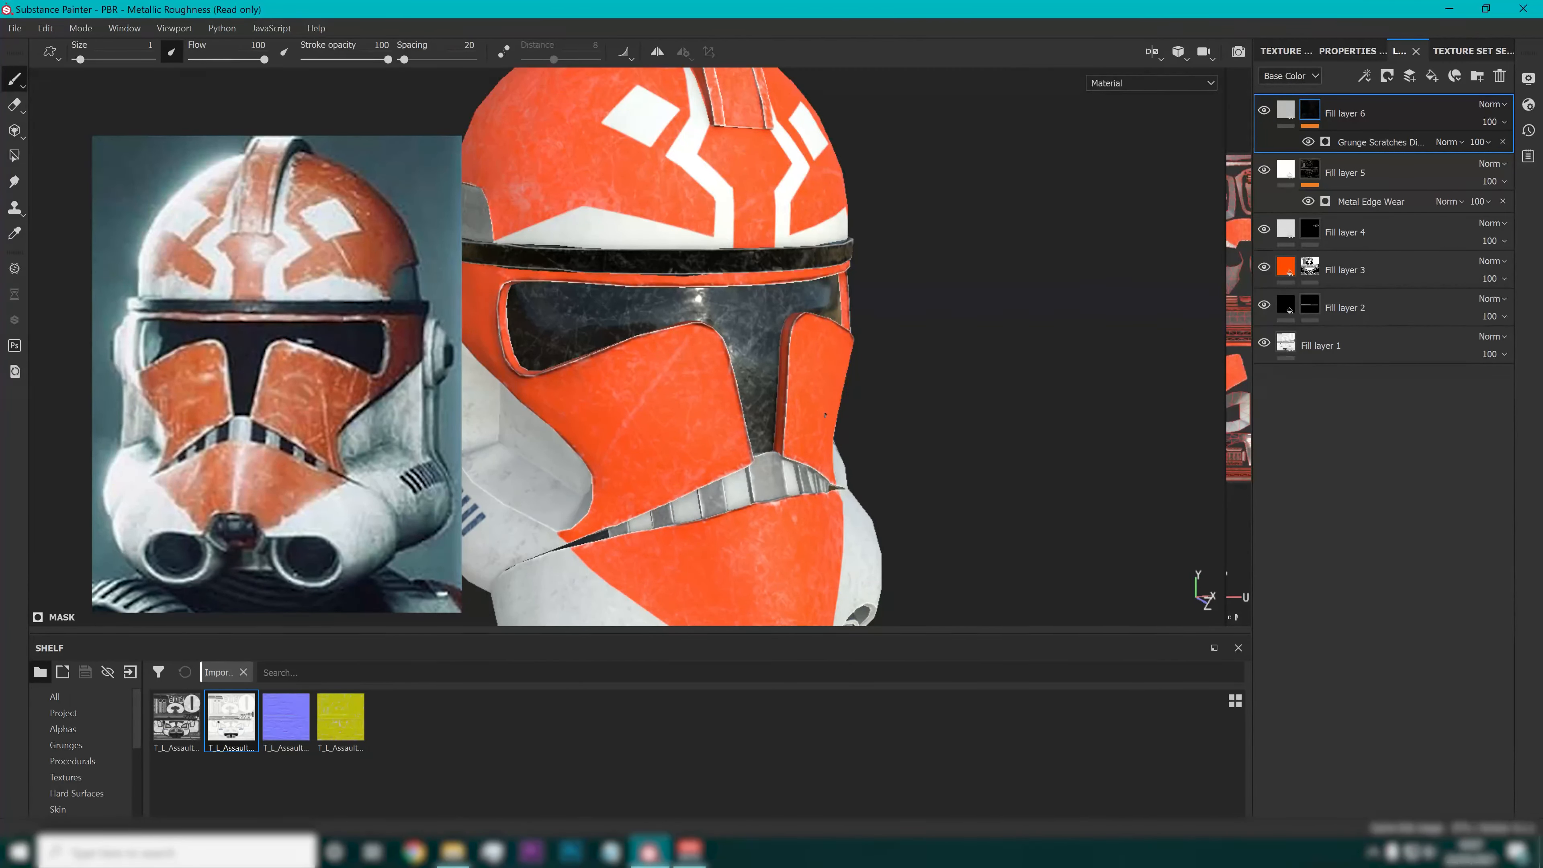
{"action": "left_click_drag", "start_coordinate": [825, 415], "coordinate": [767, 421], "text": "alt"}
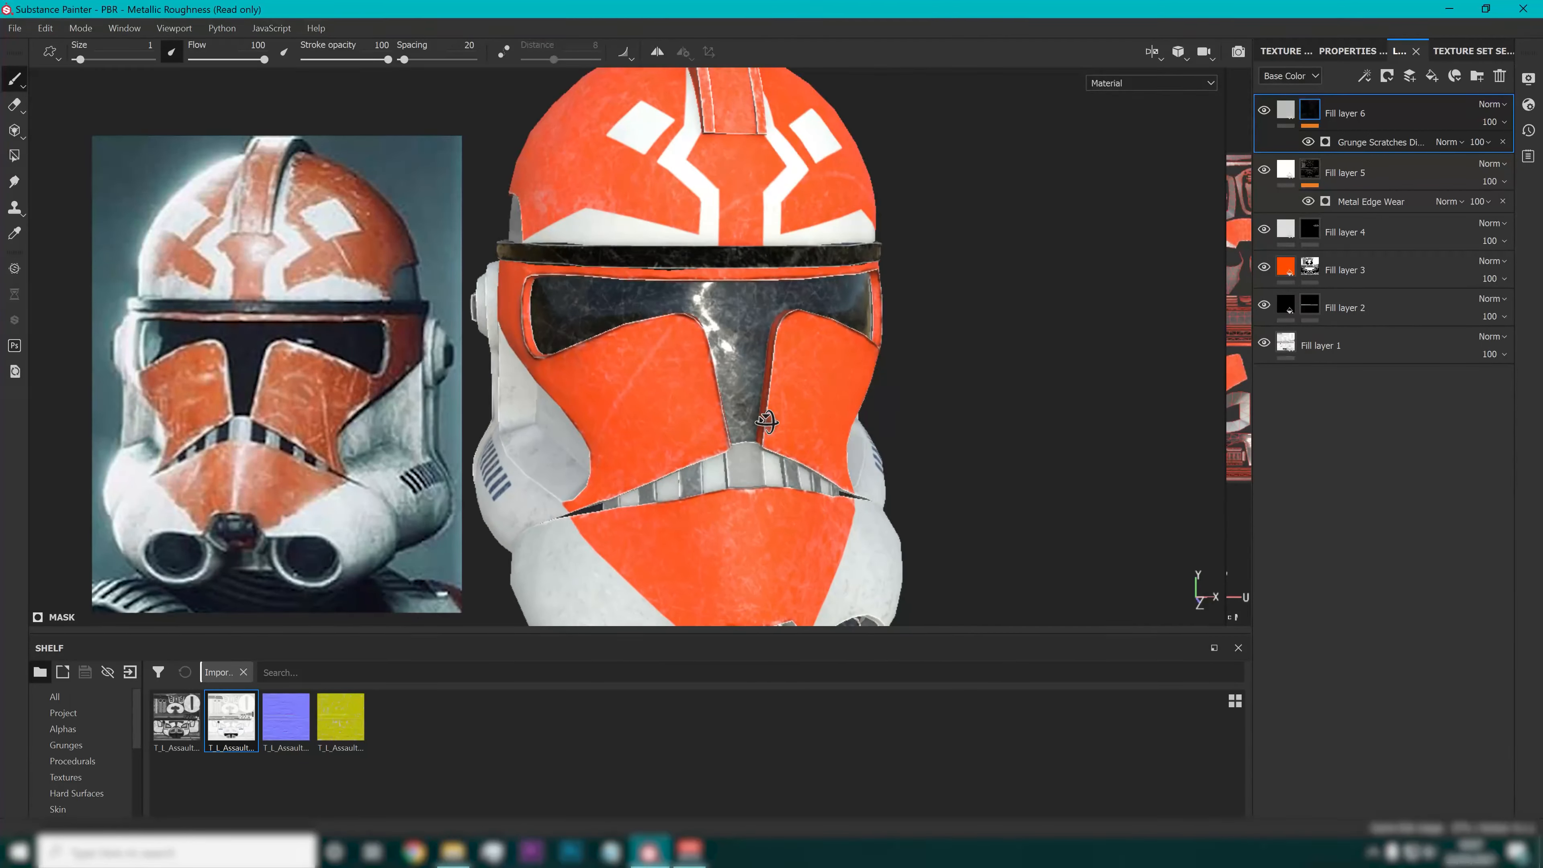
{"action": "right_click_drag", "start_coordinate": [766, 421], "coordinate": [670, 420], "text": "alt"}
{"action": "middle_click_drag", "start_coordinate": [670, 421], "coordinate": [617, 352], "text": "alt"}
{"action": "left_click_drag", "start_coordinate": [617, 353], "coordinate": [753, 337], "text": "alt"}
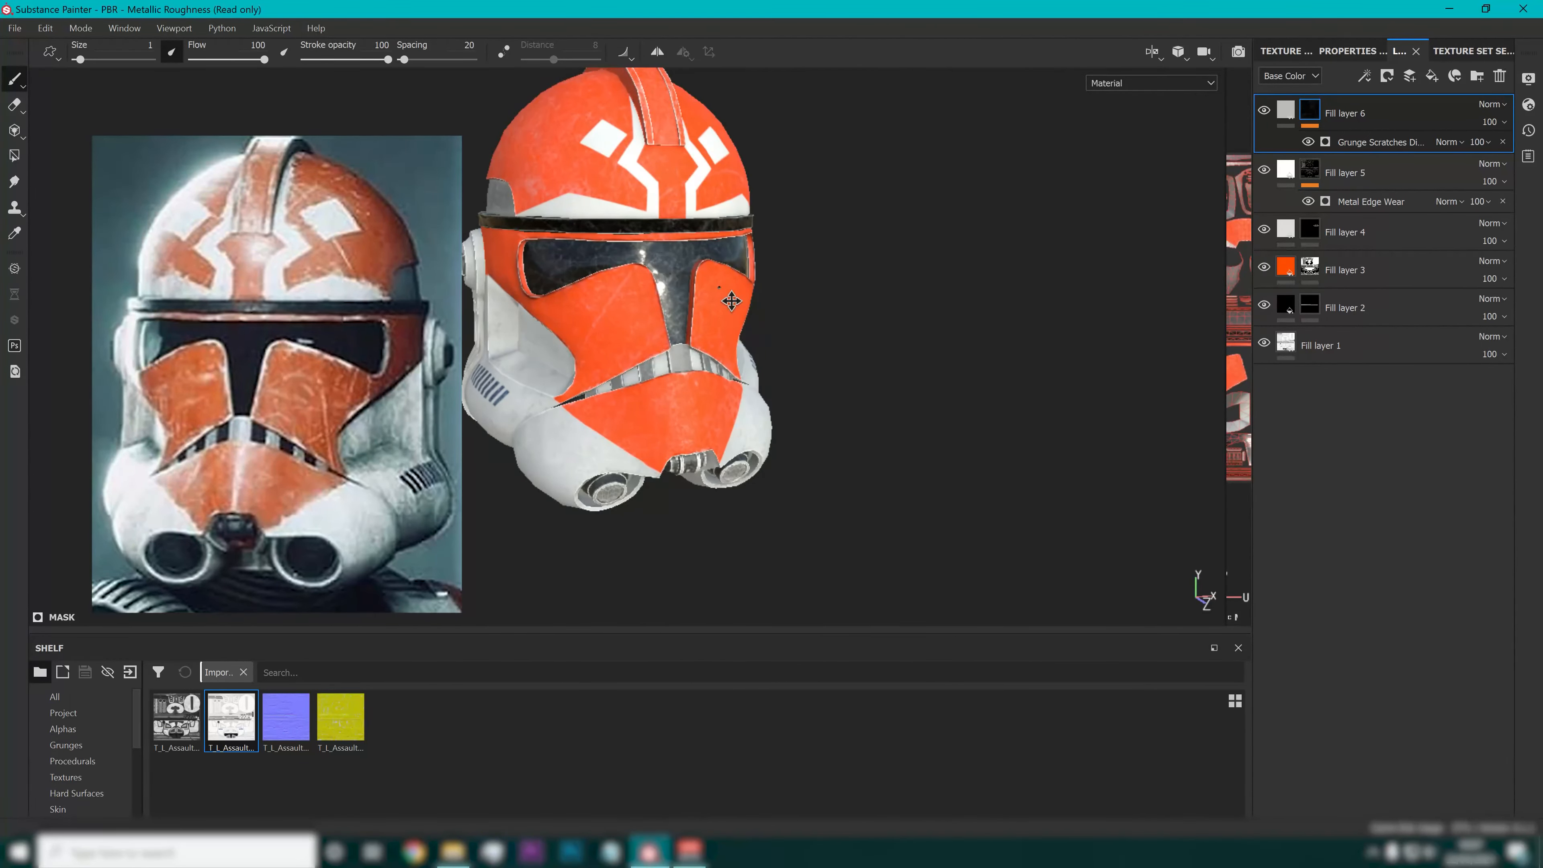
{"action": "middle_click_drag", "start_coordinate": [731, 301], "coordinate": [769, 366], "text": "alt"}
{"action": "mouse_move", "coordinate": [769, 366]}
{"action": "left_mouse_down", "text": "alt"}
{"action": "mouse_move", "coordinate": [783, 389]}
{"action": "mouse_move", "coordinate": [474, 377]}
{"action": "mouse_move", "coordinate": [806, 396]}
{"action": "mouse_move", "coordinate": [759, 389]}
{"action": "mouse_move", "coordinate": [780, 388]}
{"action": "left_mouse_up", "text": "alt"}
Hide Fill layer 6 and switch to Iray rendering mode to render the helmet.
{"action": "left_click", "coordinate": [1263, 110]}
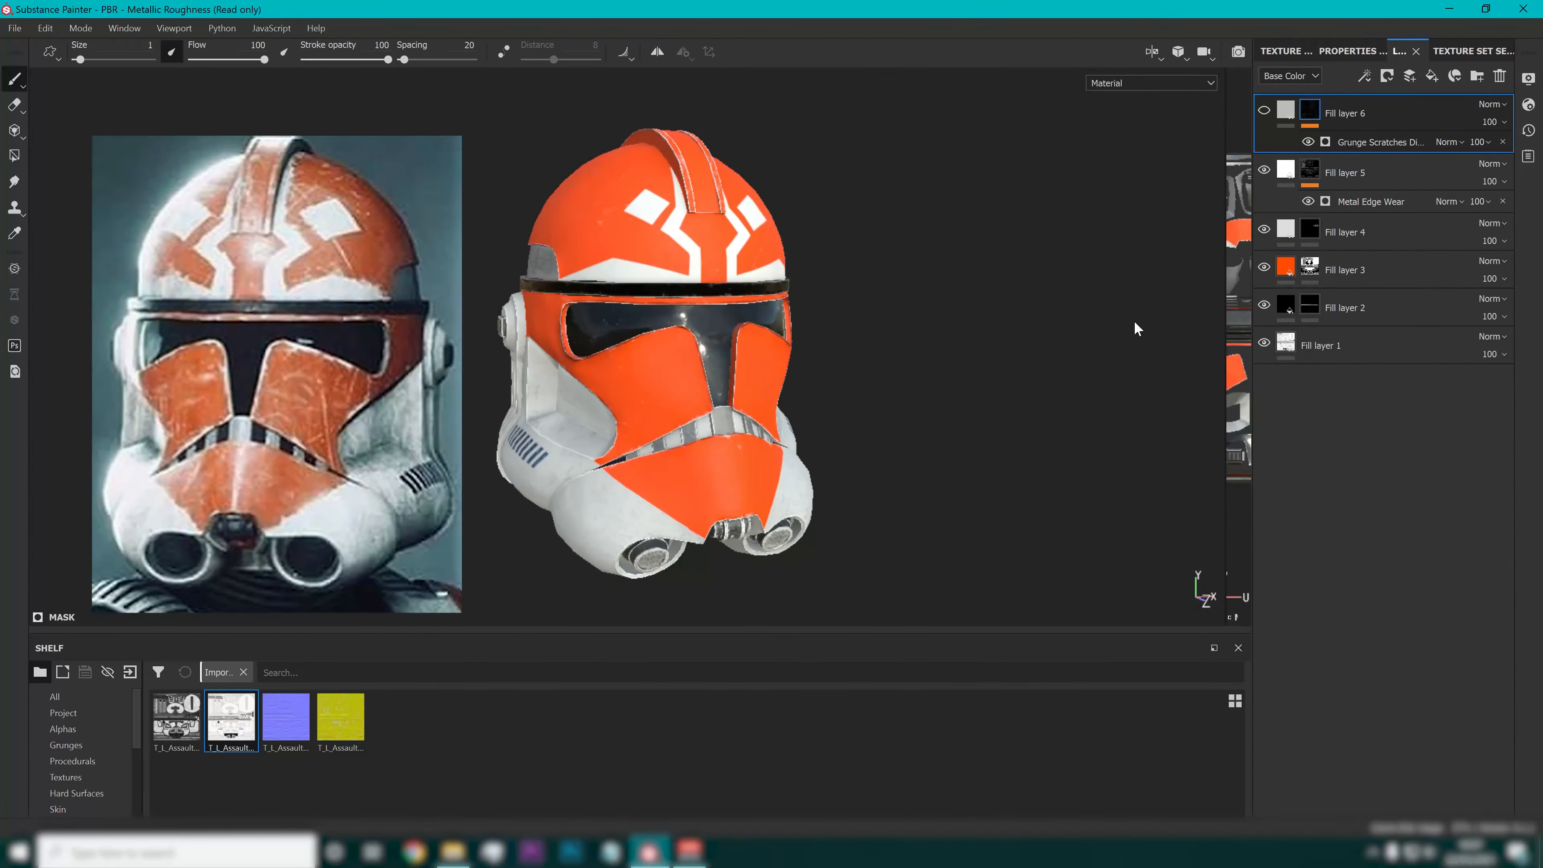
{"action": "left_click", "coordinate": [75, 32]}
{"action": "left_click", "coordinate": [102, 65]}
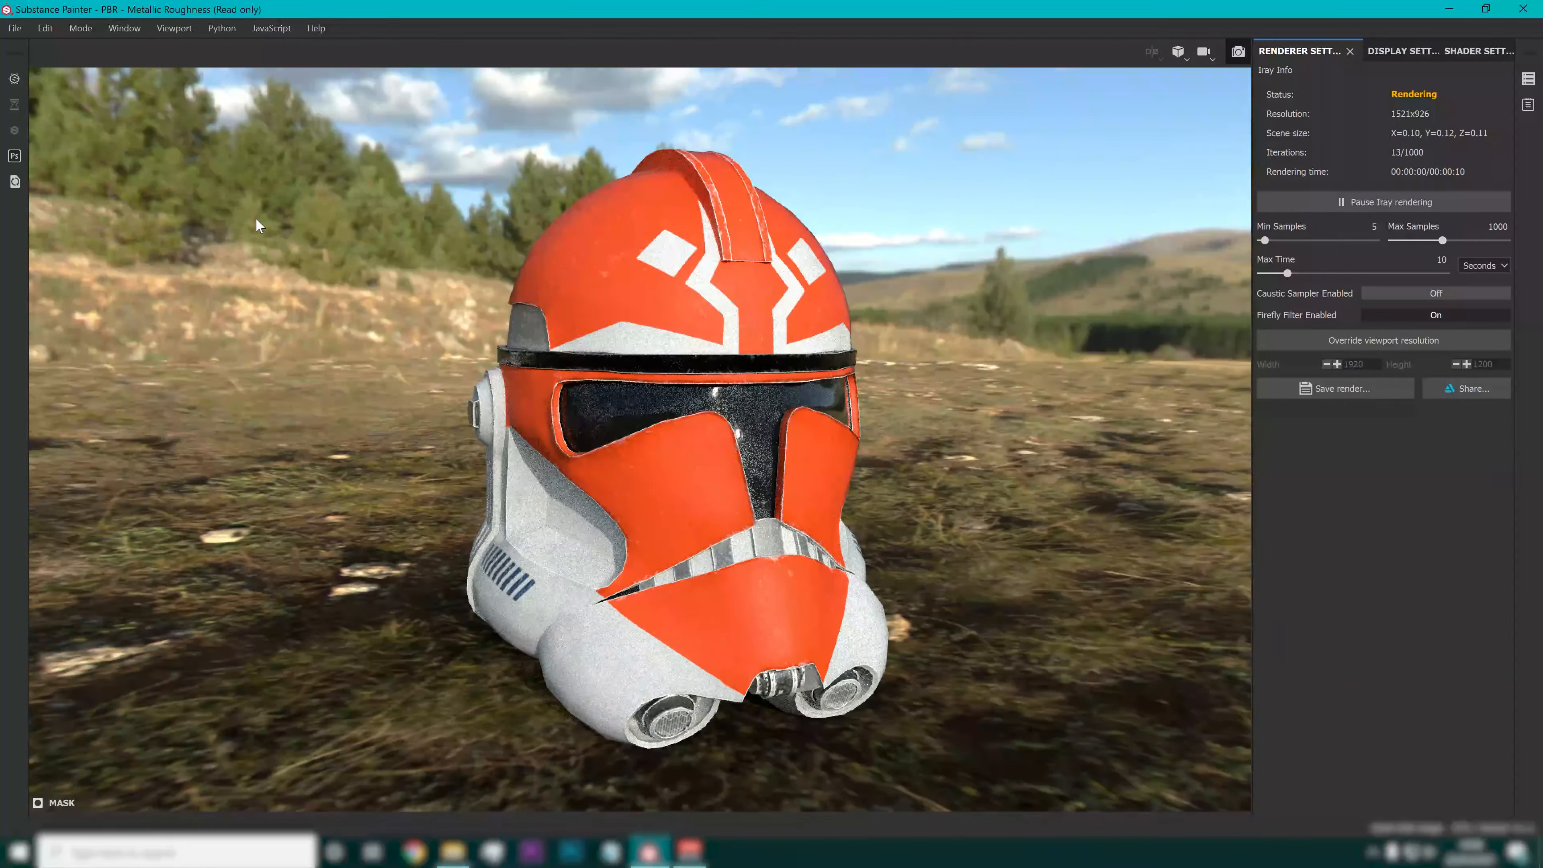
Enable the dome's Clear color for a plain render background, and review the shader and renderer settings.
{"action": "left_click", "coordinate": [1400, 50]}
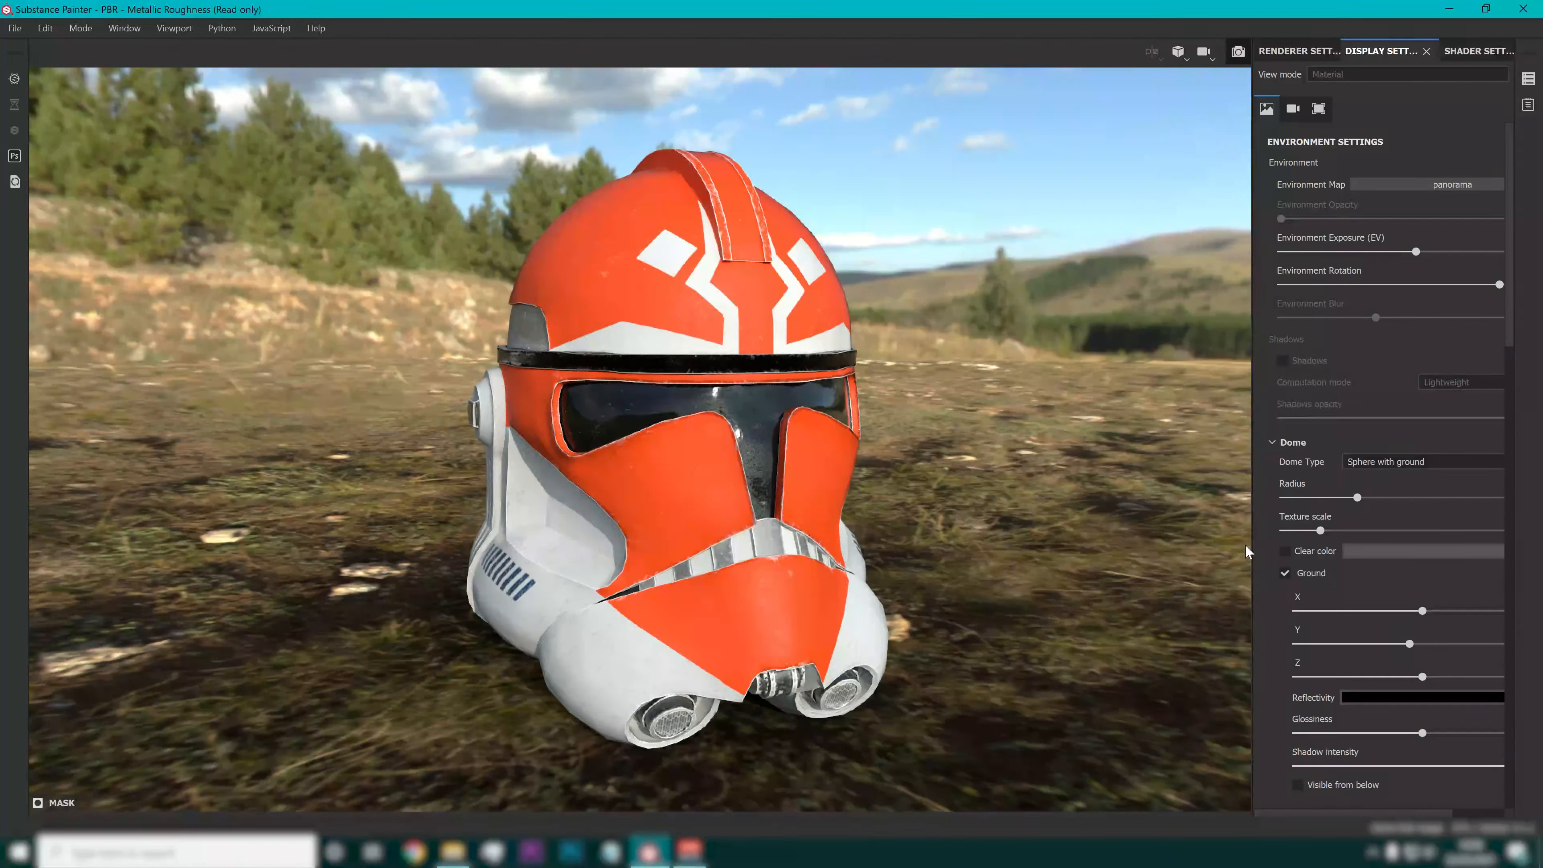
{"action": "left_click", "coordinate": [1284, 551]}
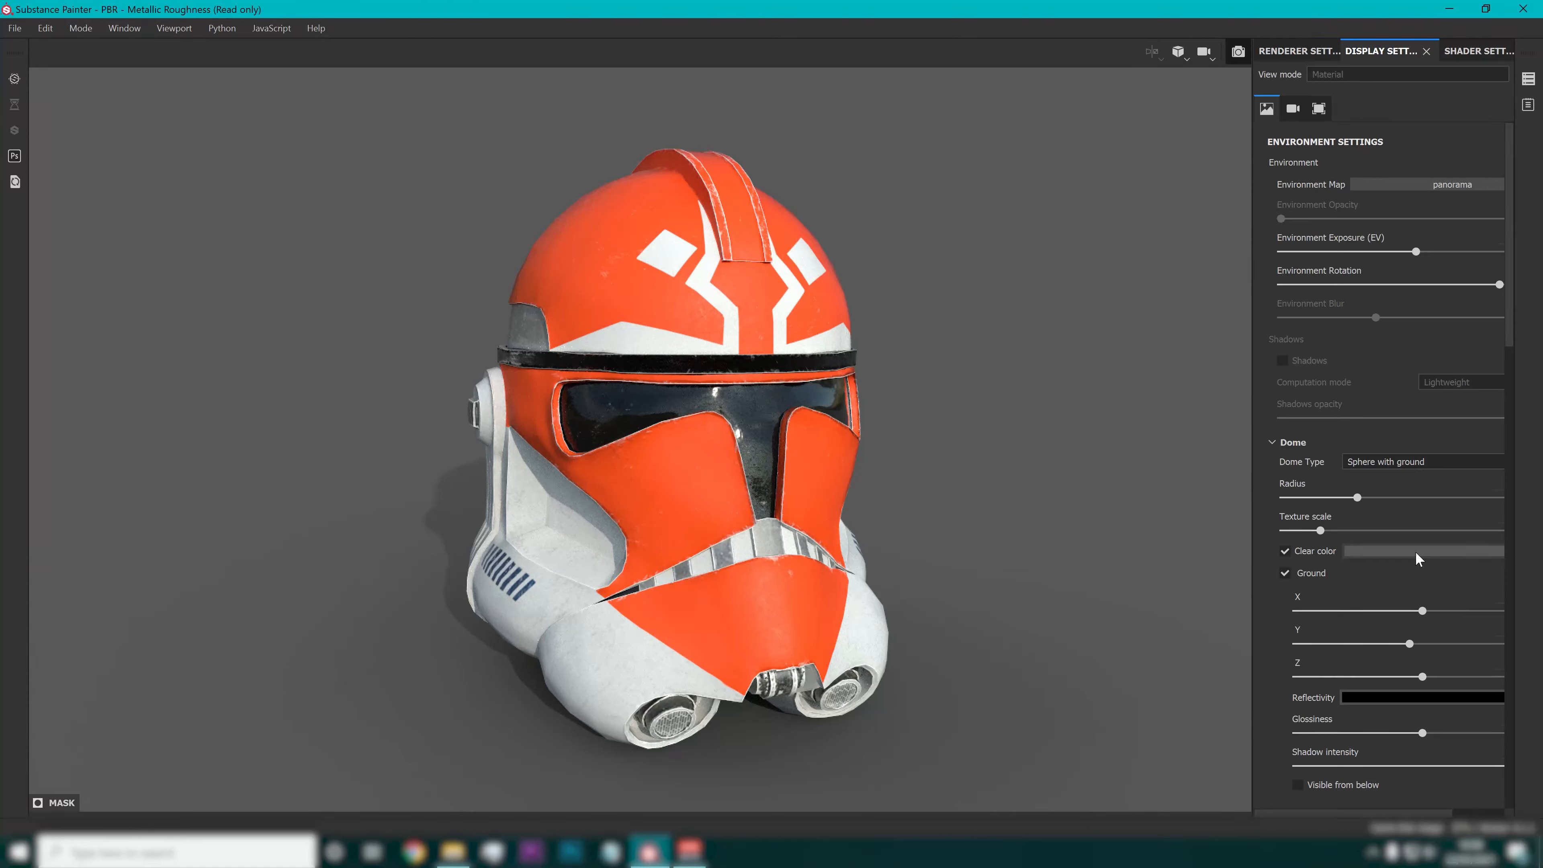
{"action": "left_click", "coordinate": [1461, 53]}
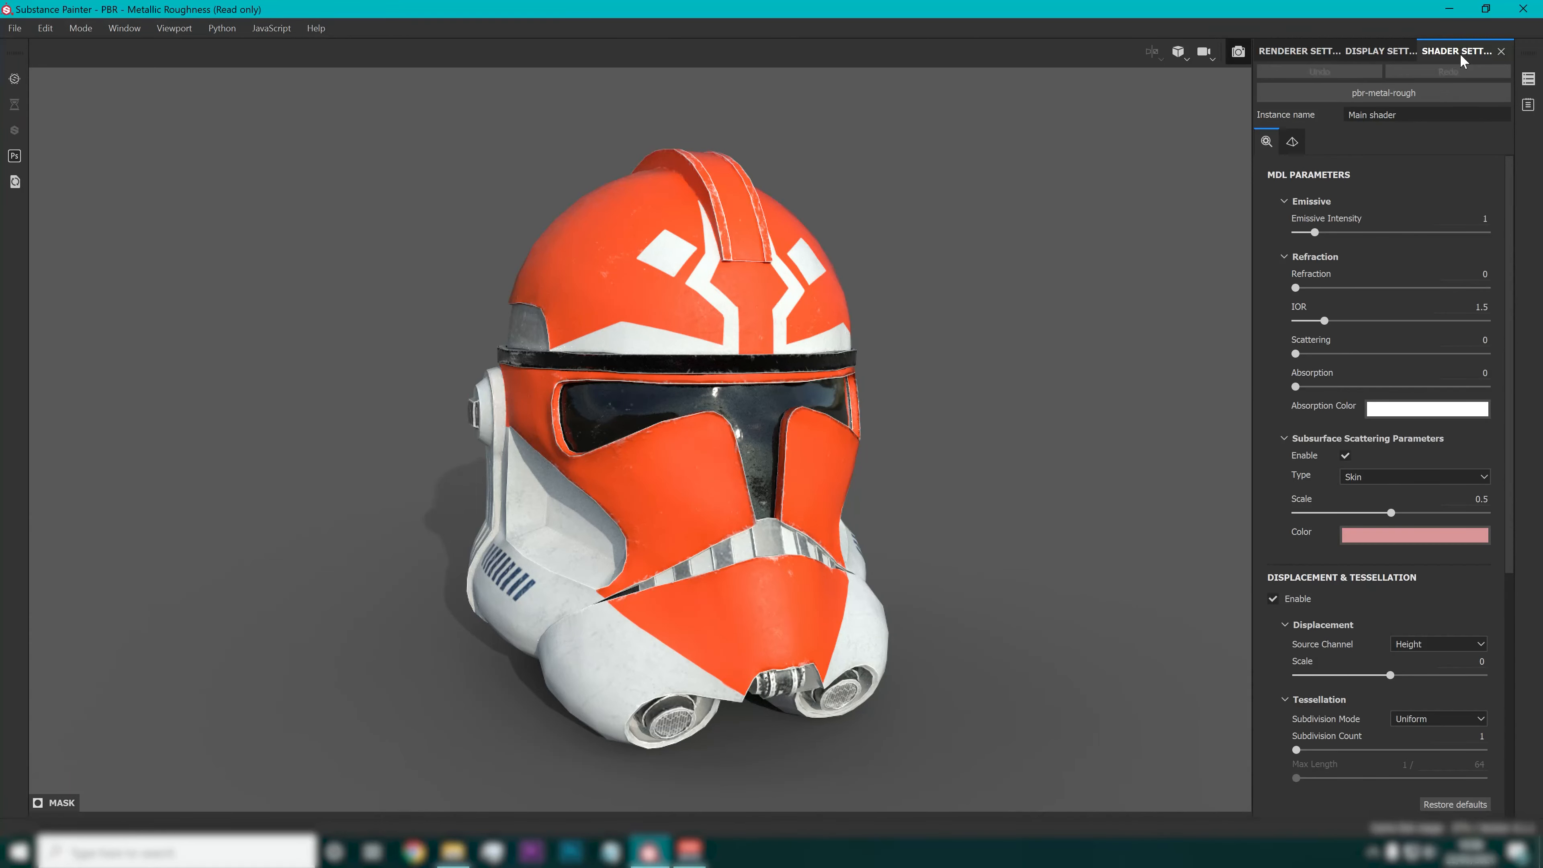
{"action": "left_click", "coordinate": [1306, 52]}
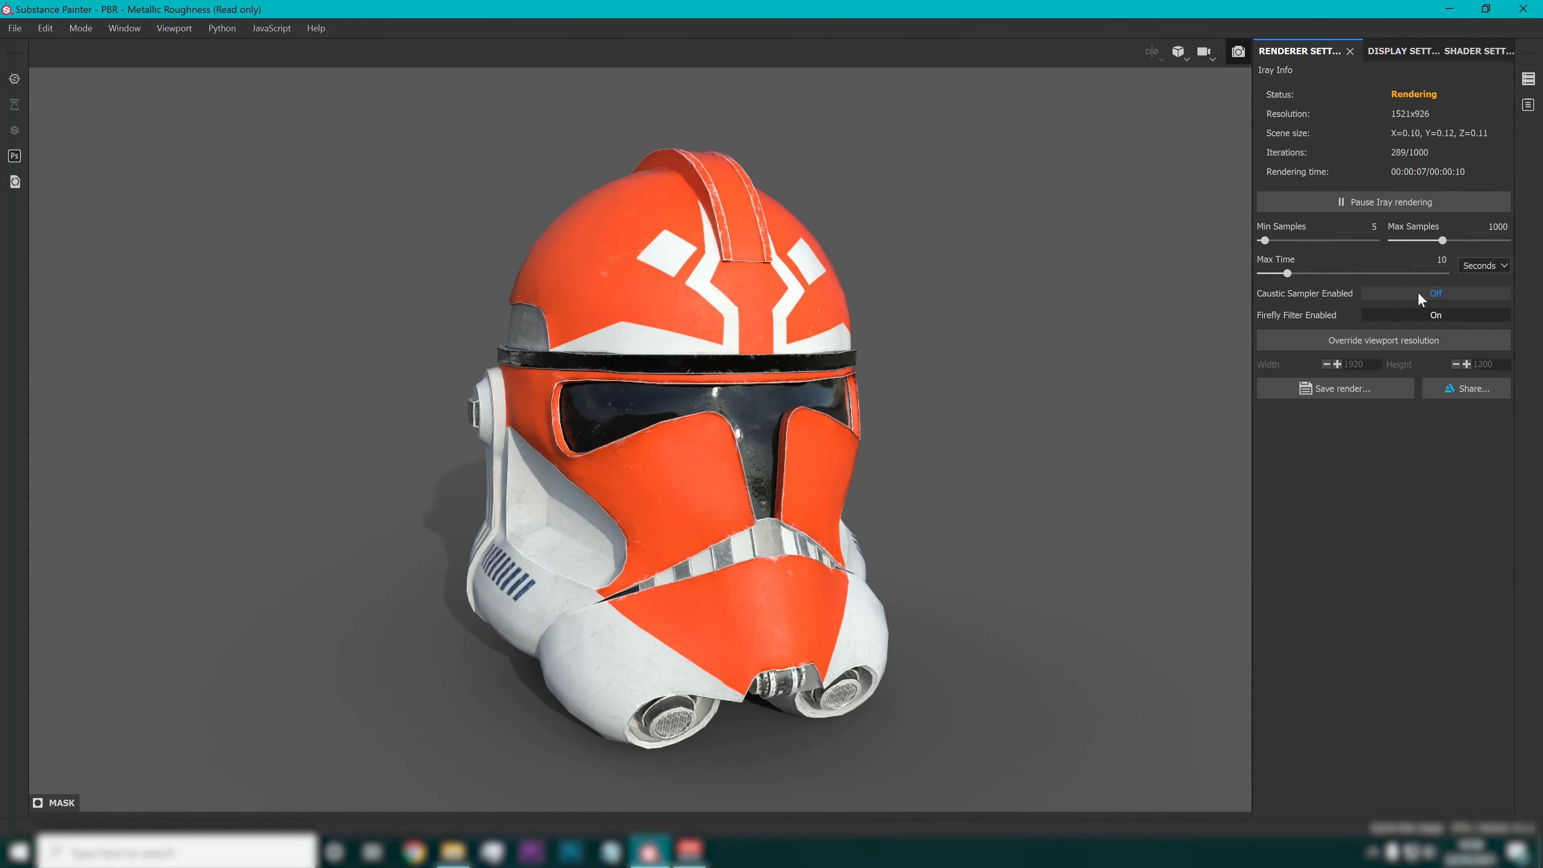
Pause the Iray rendering and set its maximum render time to 2 minutes.
{"action": "left_click", "coordinate": [1395, 201]}
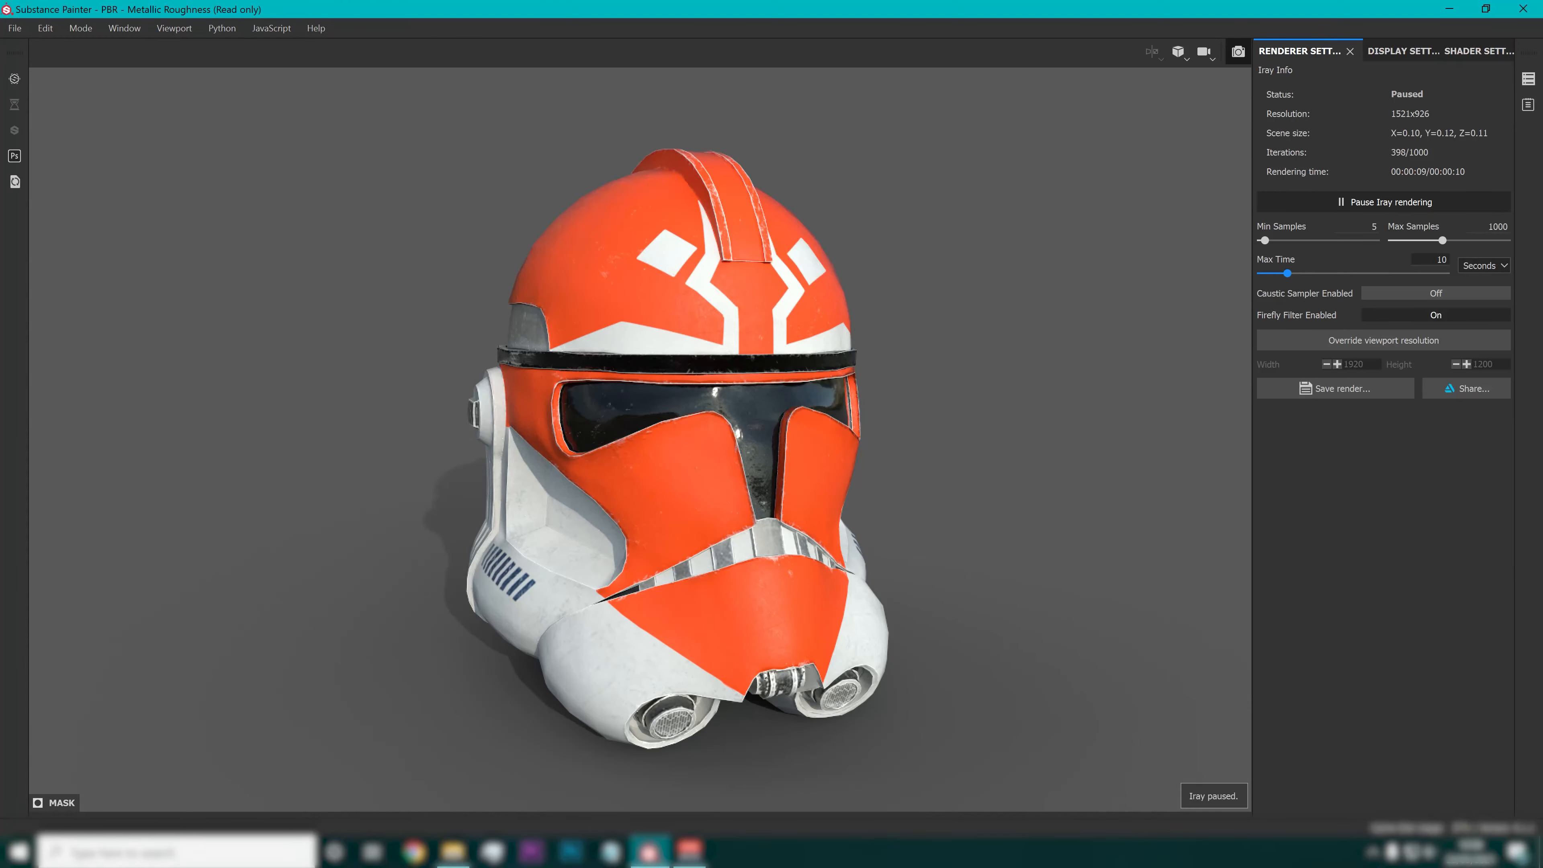
{"action": "left_click", "coordinate": [1437, 260]}
{"action": "left_click", "coordinate": [1484, 265]}
{"action": "left_click", "coordinate": [1482, 289]}
{"action": "type", "text": "2"}
{"action": "key", "text": "Return"}
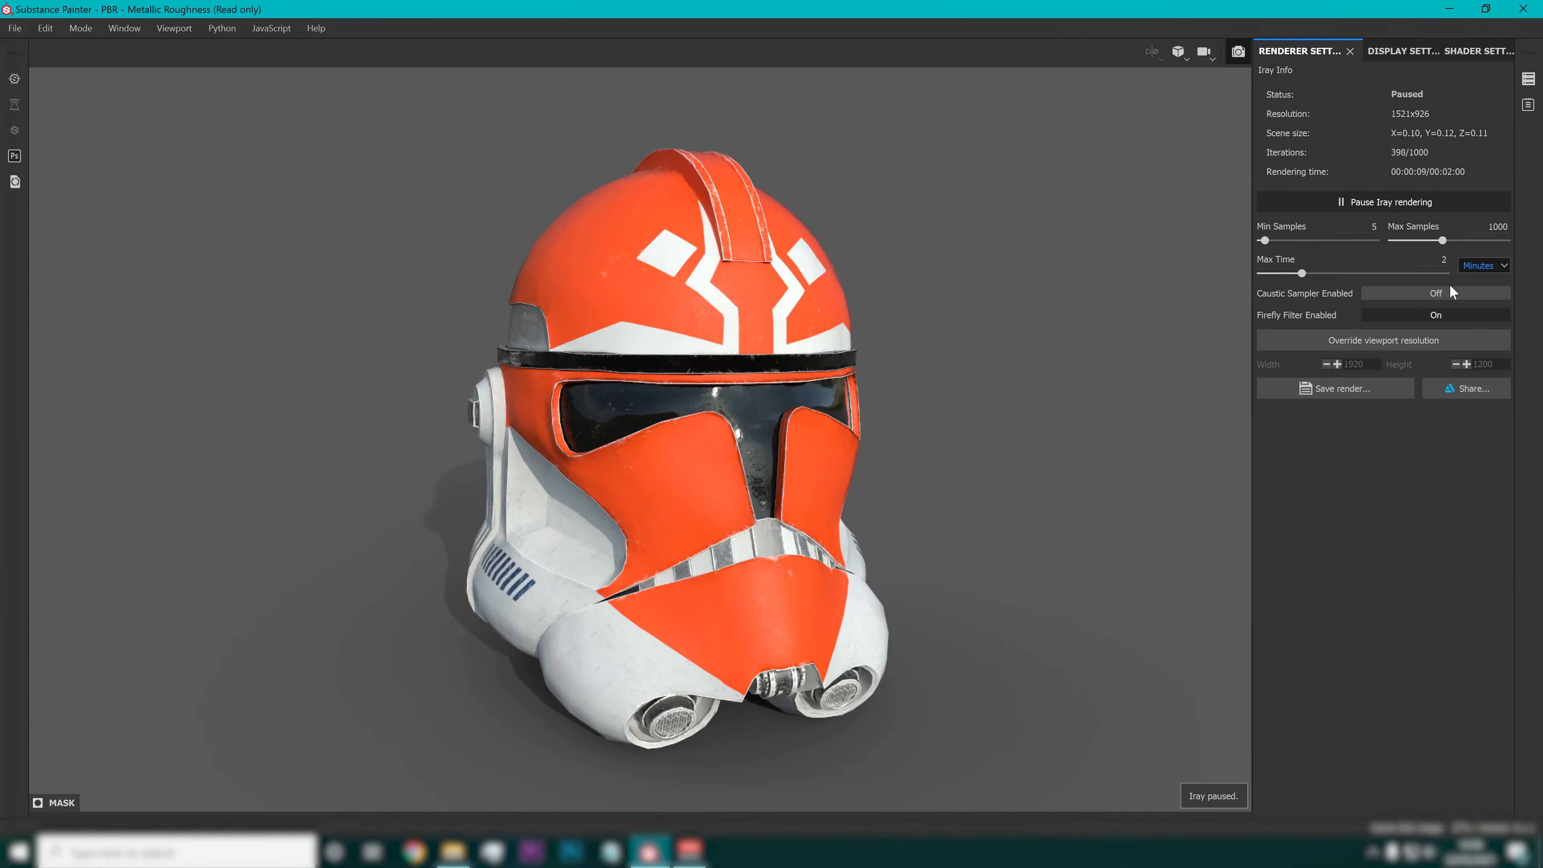
Override the viewport resolution with a height of 1080 at 1920 width, and resume the Iray rendering.
{"action": "left_click", "coordinate": [1416, 340]}
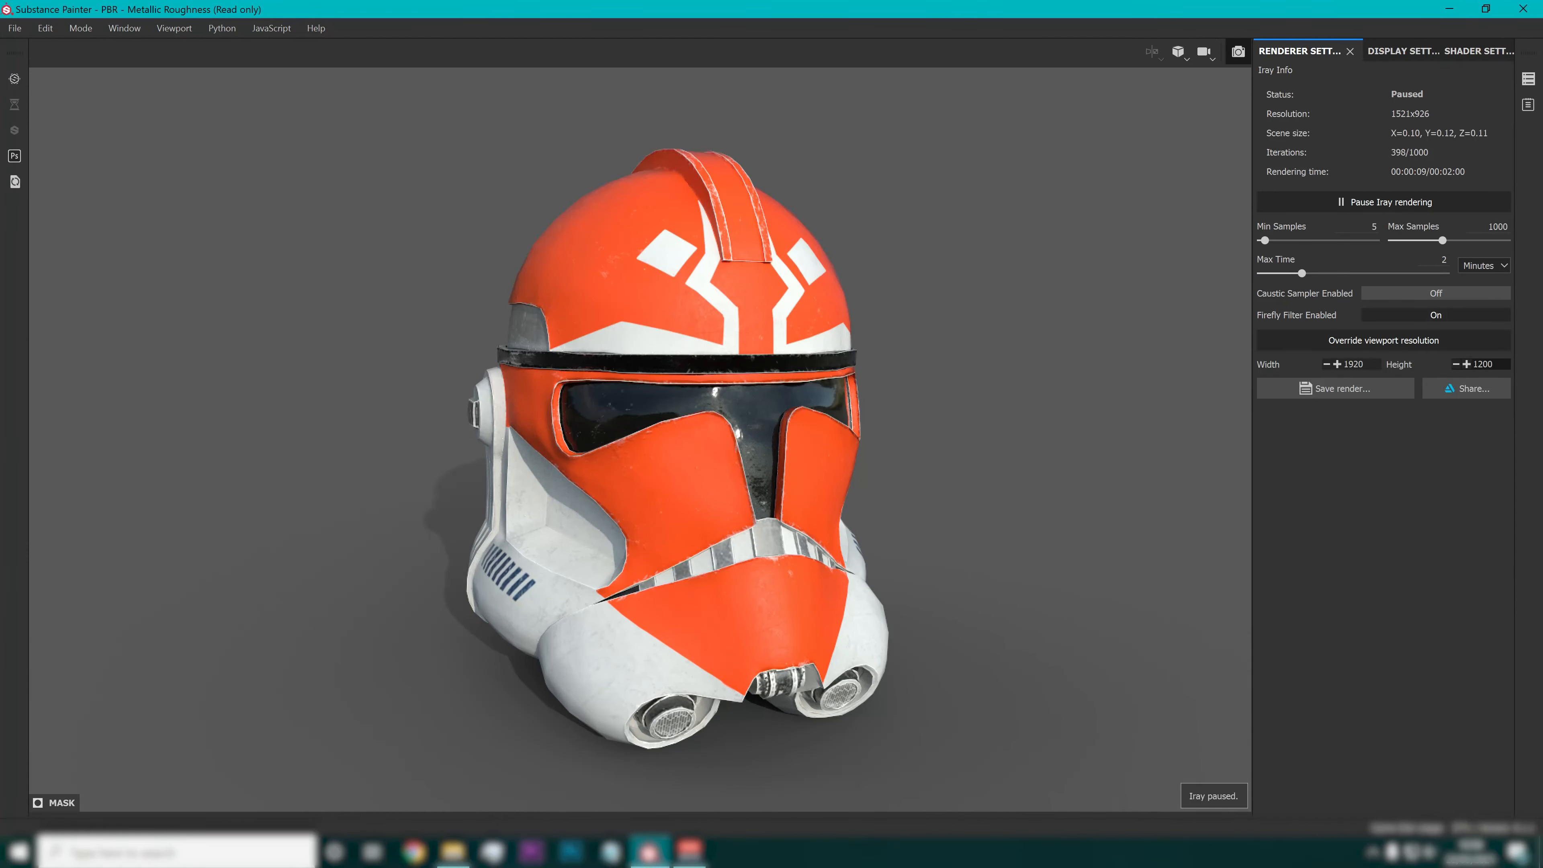
{"action": "double_click", "coordinate": [1488, 364]}
{"action": "type", "text": "1080"}
{"action": "left_click", "coordinate": [1343, 201]}
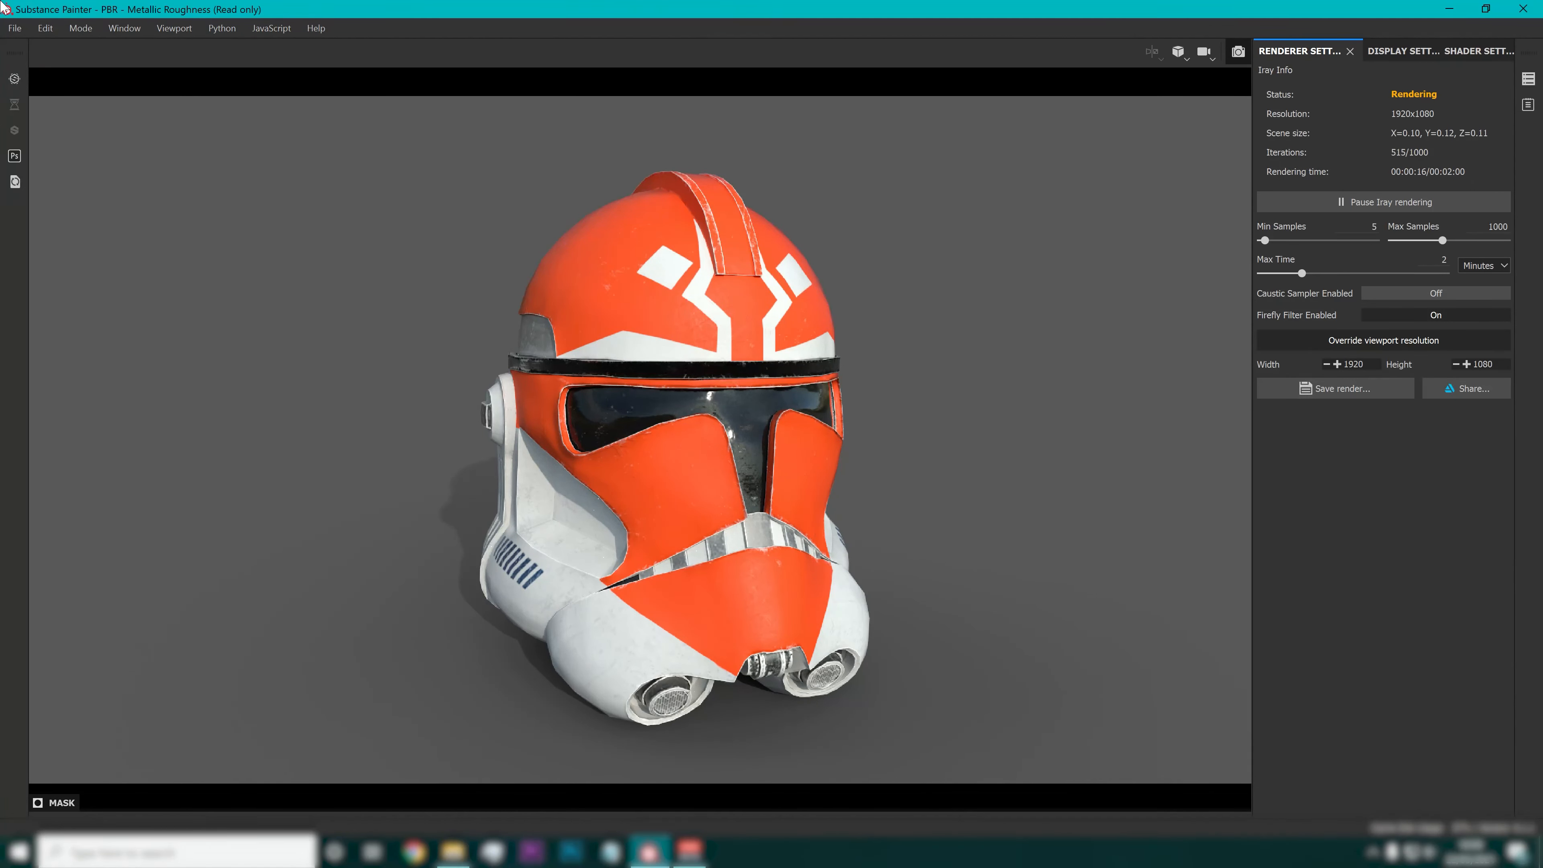
Switch from Iray rendering back to Painting mode.
{"action": "left_click", "coordinate": [85, 29]}
{"action": "left_click", "coordinate": [98, 35]}
{"action": "left_click", "coordinate": [97, 36]}
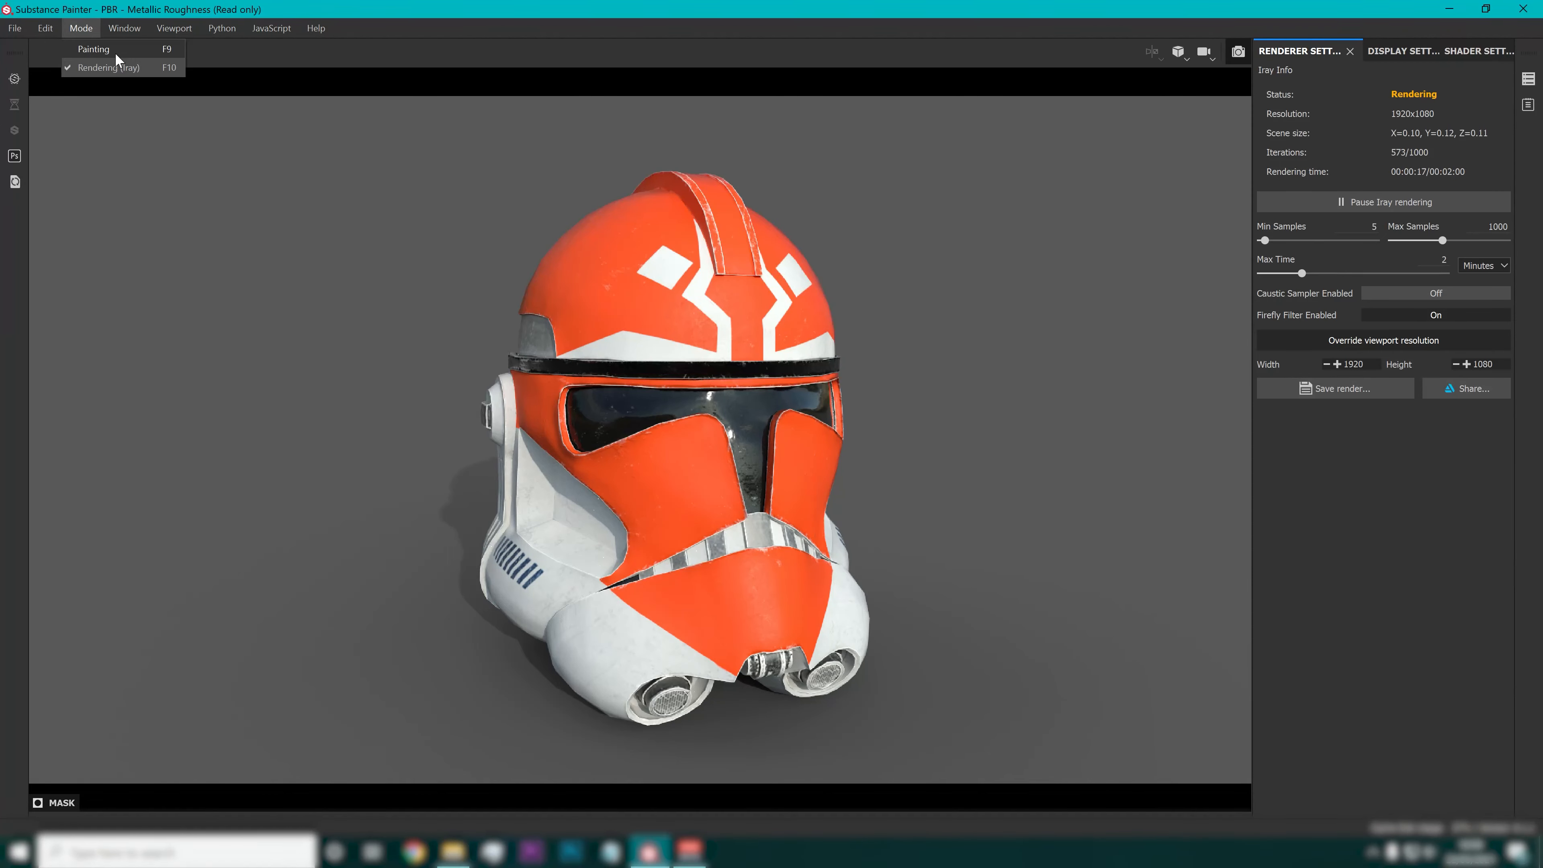
{"action": "left_click", "coordinate": [114, 54]}
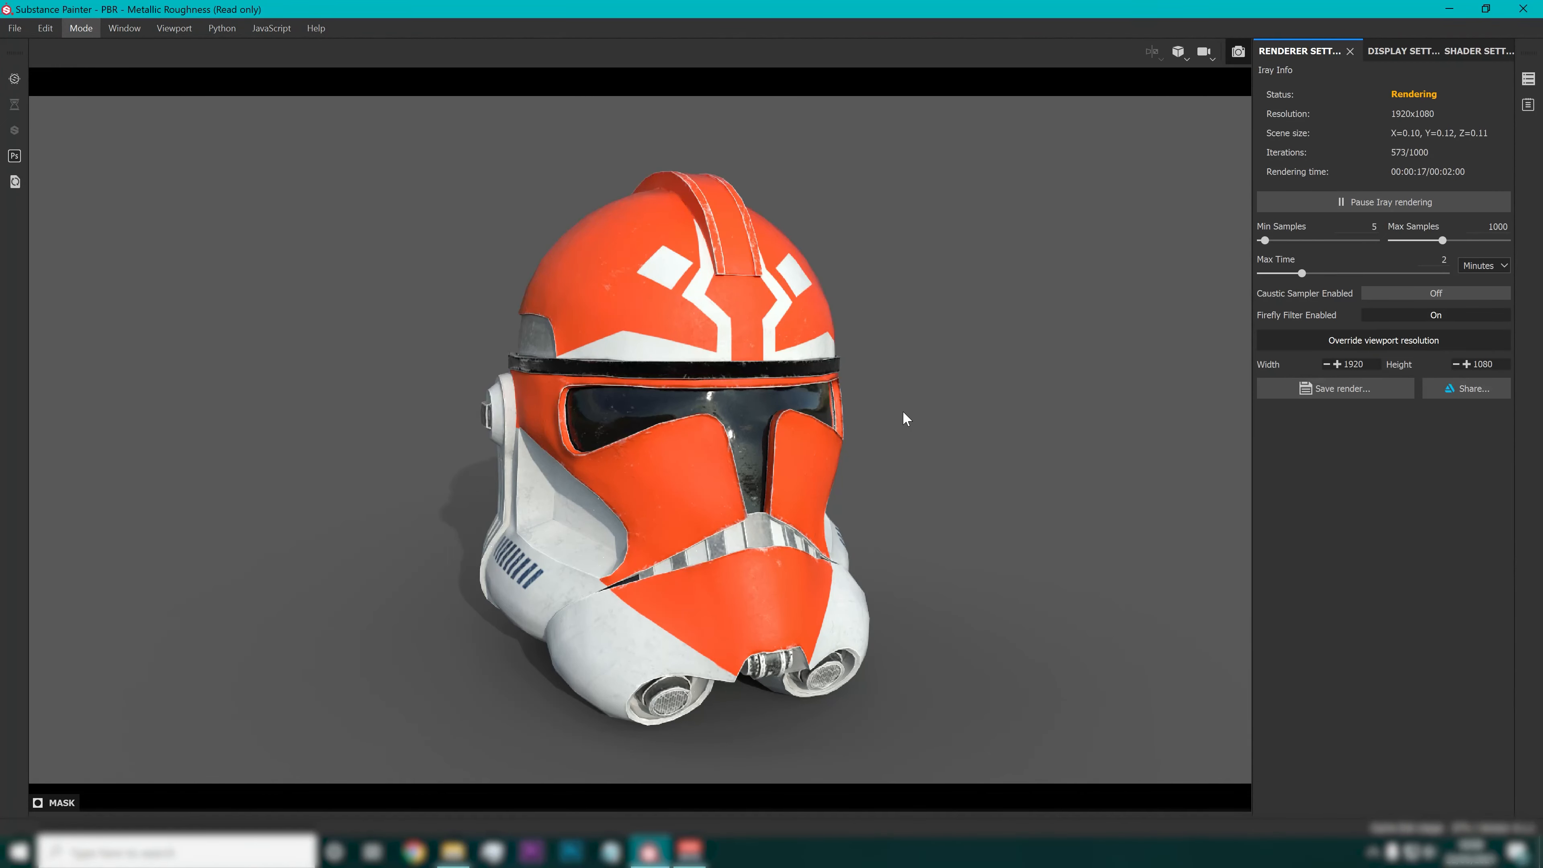